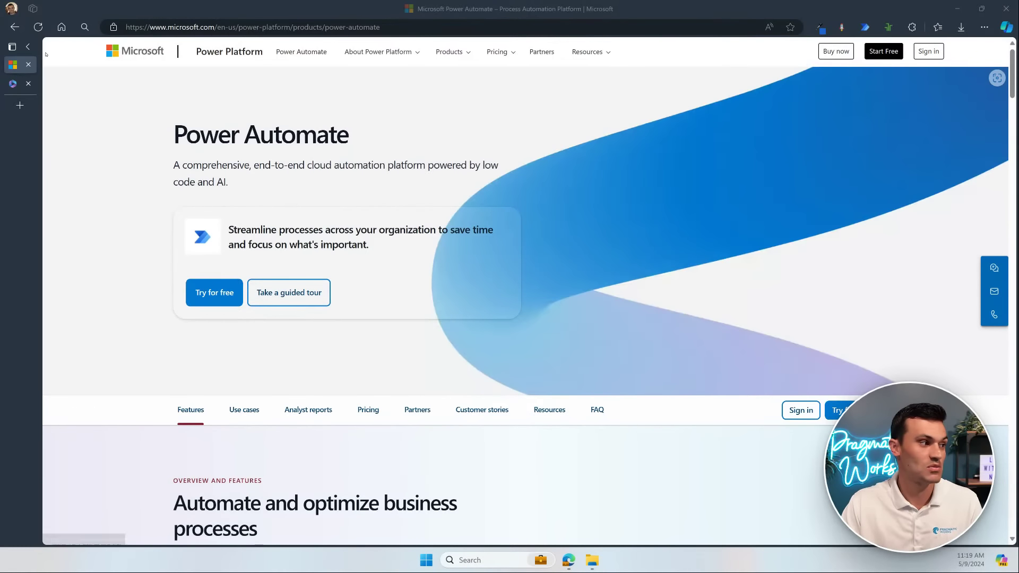
Step: Close the Power Automate product tab so the Microsoft 365 Apps page shows
{"action": "left_click", "coordinate": [29, 65]}
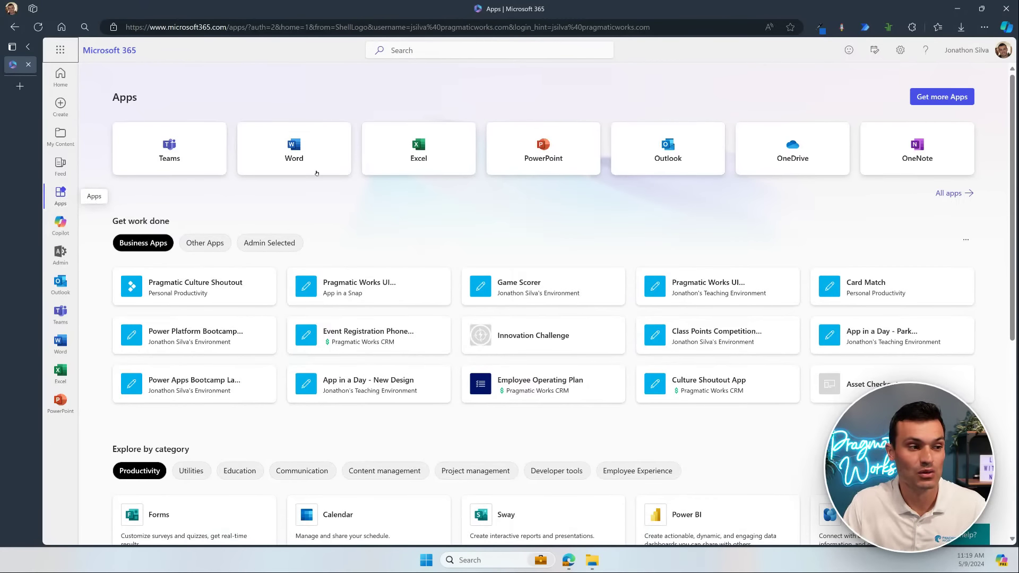
Step: Launch Power Automate from the Productivity apps under Explore by category
{"action": "scroll", "coordinate": [326, 166], "scroll_direction": "down", "scroll_amount": 1}
{"action": "scroll", "coordinate": [326, 166], "scroll_direction": "down", "scroll_amount": 5}
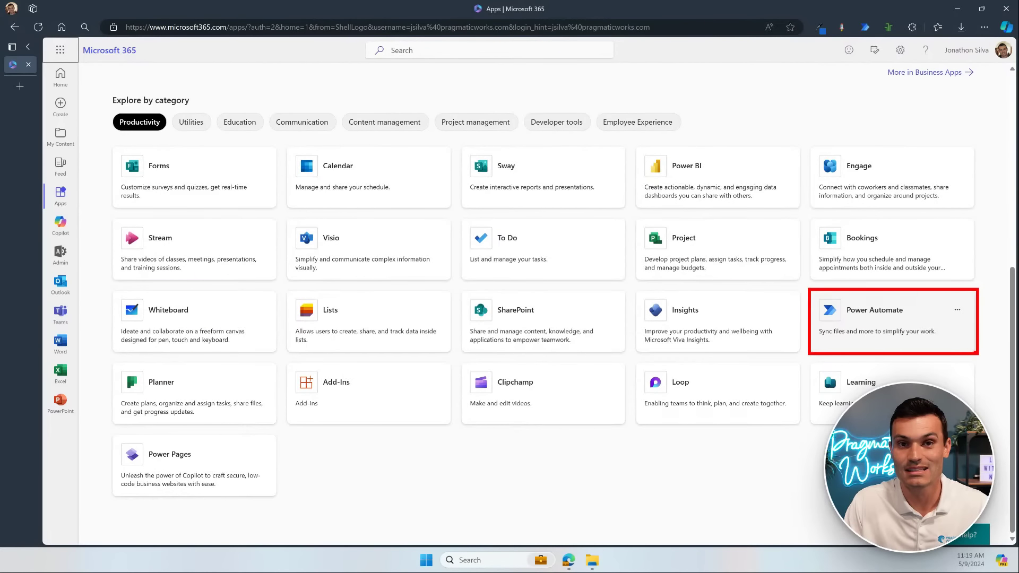
{"action": "left_click", "coordinate": [943, 336]}
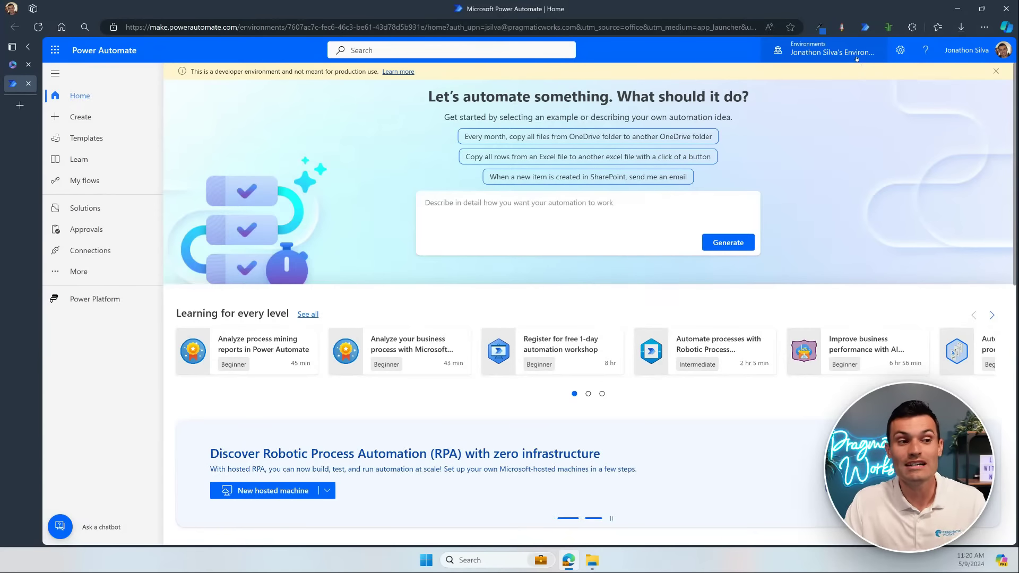
Step: Bring up the environment list from the top-bar Environments selector
{"action": "left_click", "coordinate": [855, 53]}
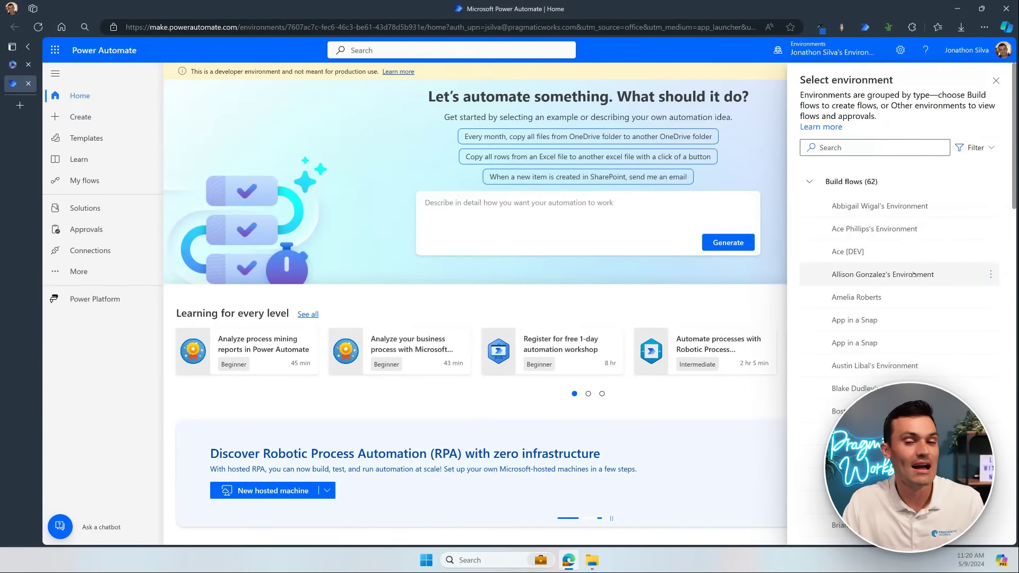
Step: Pick the Live Events environment in the Select environment panel
{"action": "scroll", "coordinate": [915, 278], "scroll_direction": "down", "scroll_amount": 3}
{"action": "scroll", "coordinate": [914, 272], "scroll_direction": "down", "scroll_amount": 20}
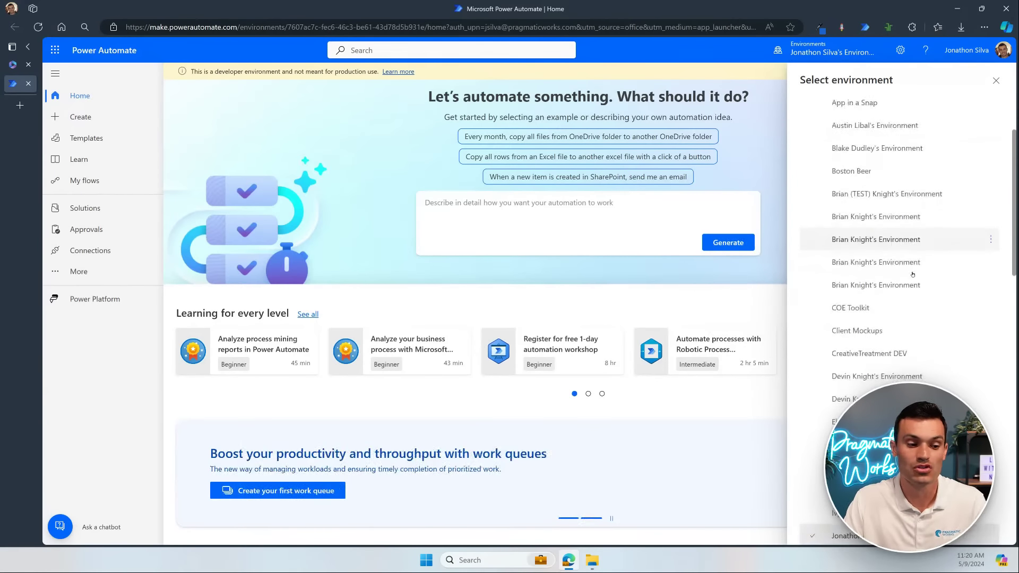
{"action": "scroll", "coordinate": [913, 290], "scroll_direction": "down", "scroll_amount": 8}
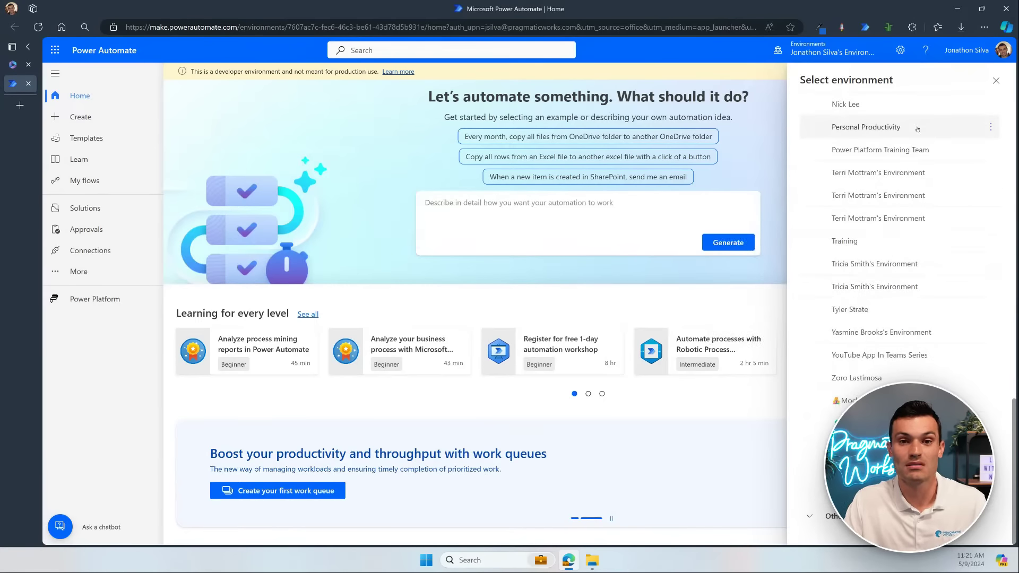
{"action": "mouse_move", "coordinate": [917, 129]}
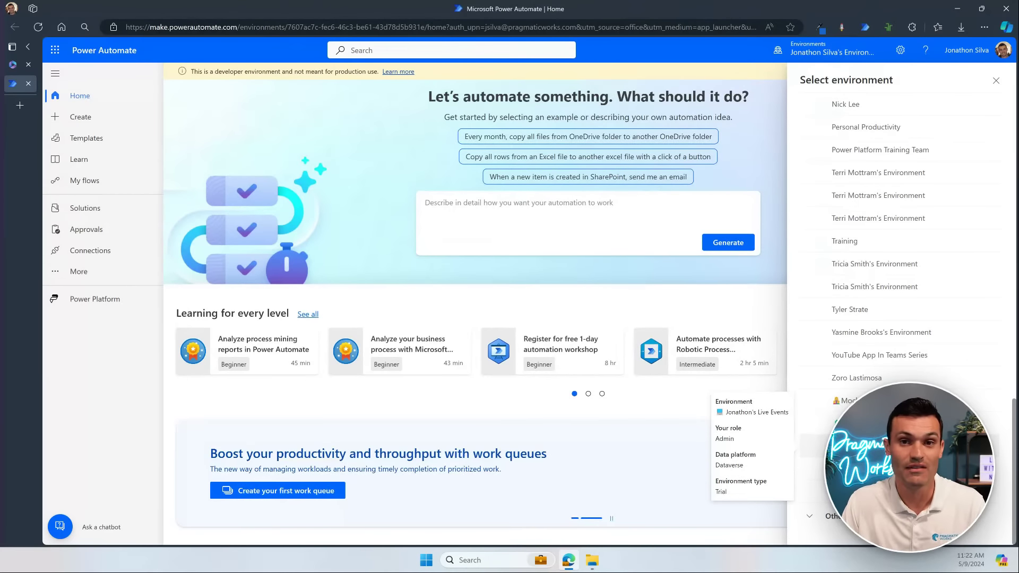
{"action": "left_click", "coordinate": [870, 446]}
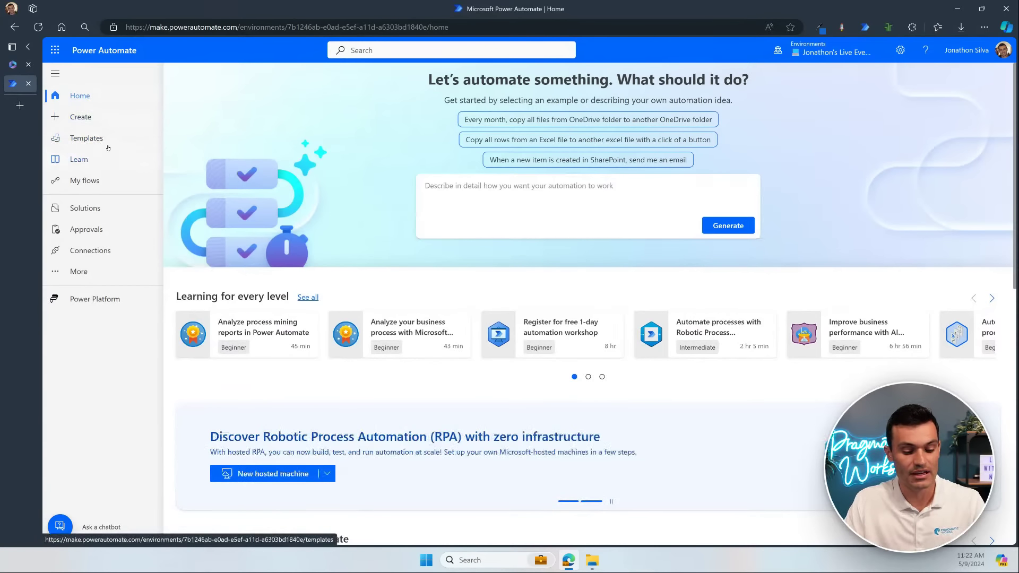
Step: Let the home page reload in the Live Events environment
{"action": "key", "text": "ctrl+2"}
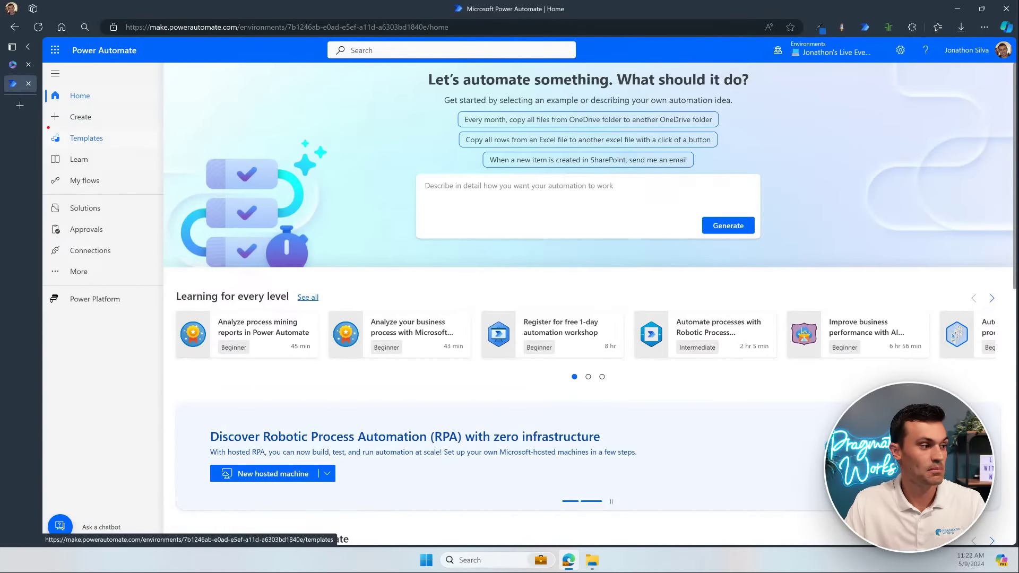
{"action": "mouse_move", "coordinate": [48, 128]}
{"action": "left_mouse_down"}
{"action": "mouse_move", "coordinate": [136, 148]}
{"action": "mouse_move", "coordinate": [178, 136]}
{"action": "left_mouse_up"}
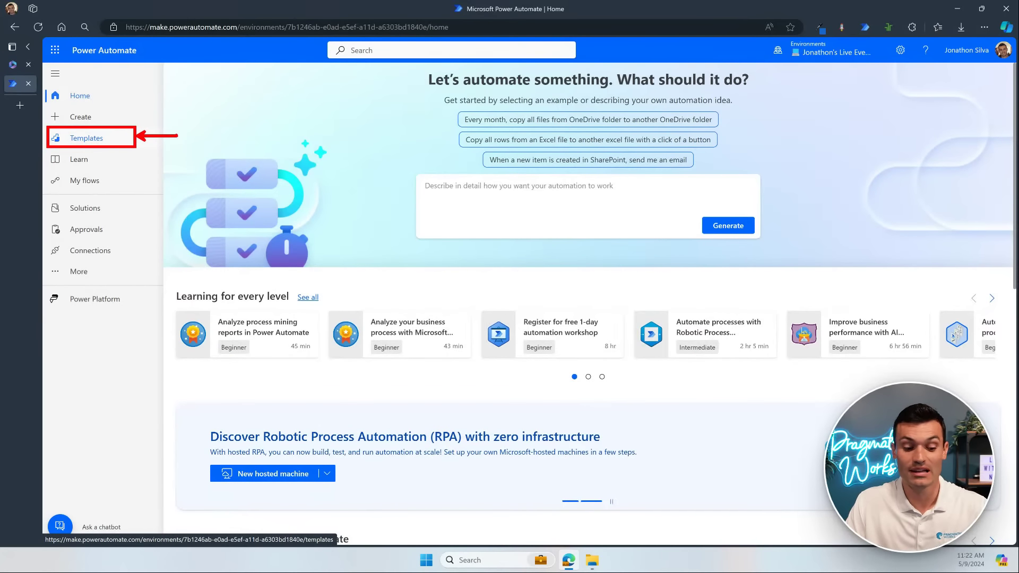
{"action": "key", "text": "Escape"}
Step: Open the Templates gallery and scroll through the listed templates
{"action": "left_click", "coordinate": [113, 137]}
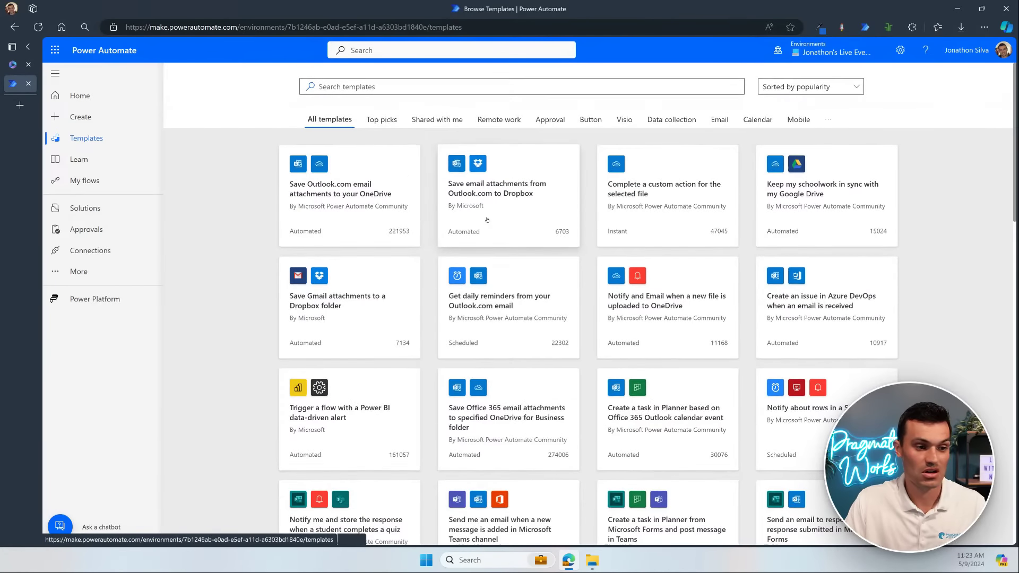
{"action": "scroll", "coordinate": [493, 222], "scroll_direction": "down", "scroll_amount": 10}
{"action": "scroll", "coordinate": [519, 231], "scroll_direction": "down", "scroll_amount": 2}
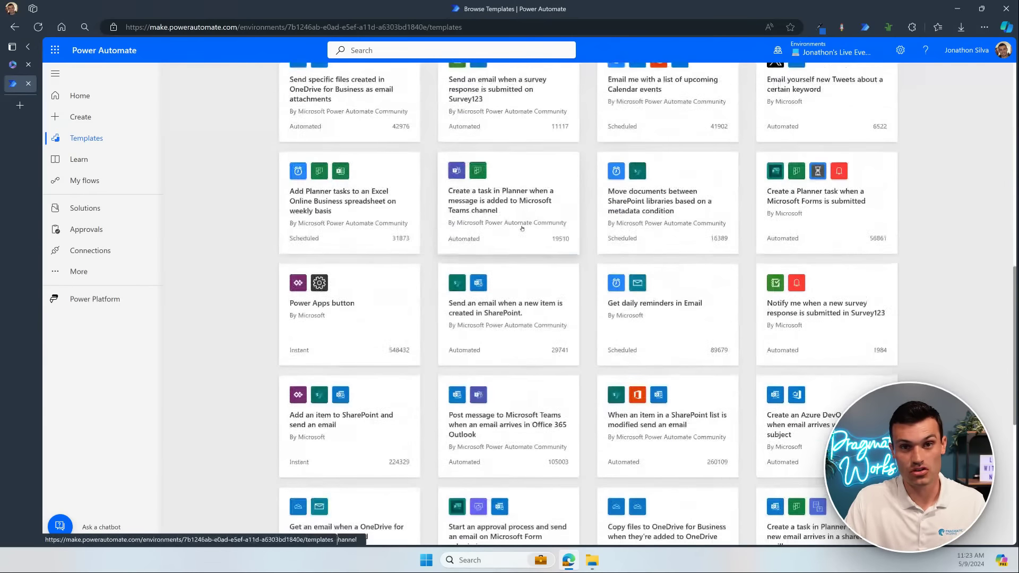
{"action": "scroll", "coordinate": [526, 227], "scroll_direction": "up", "scroll_amount": 12}
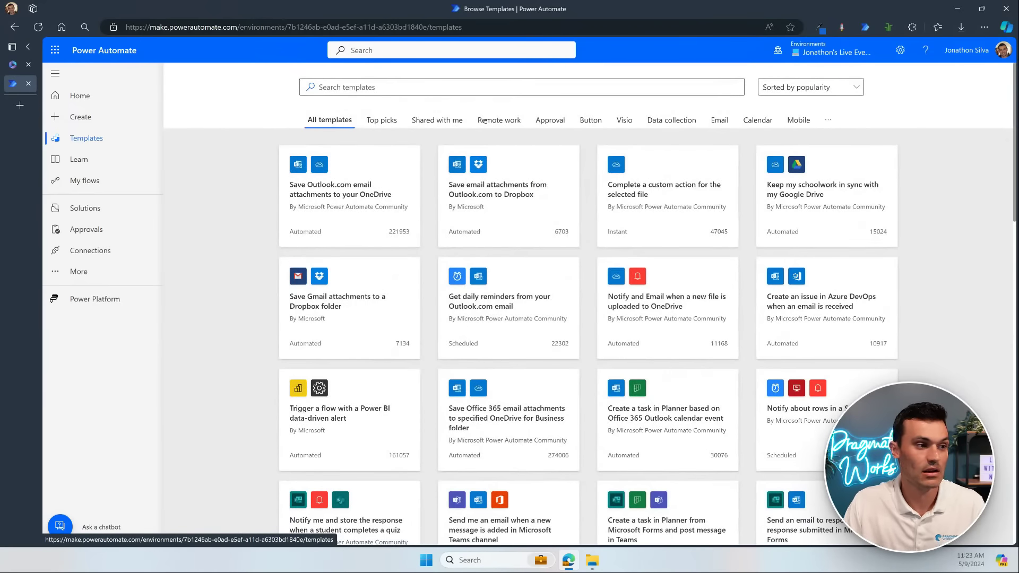
Step: Browse the Visio, Remote work and Approval categories, then return to All templates
{"action": "left_click", "coordinate": [625, 120]}
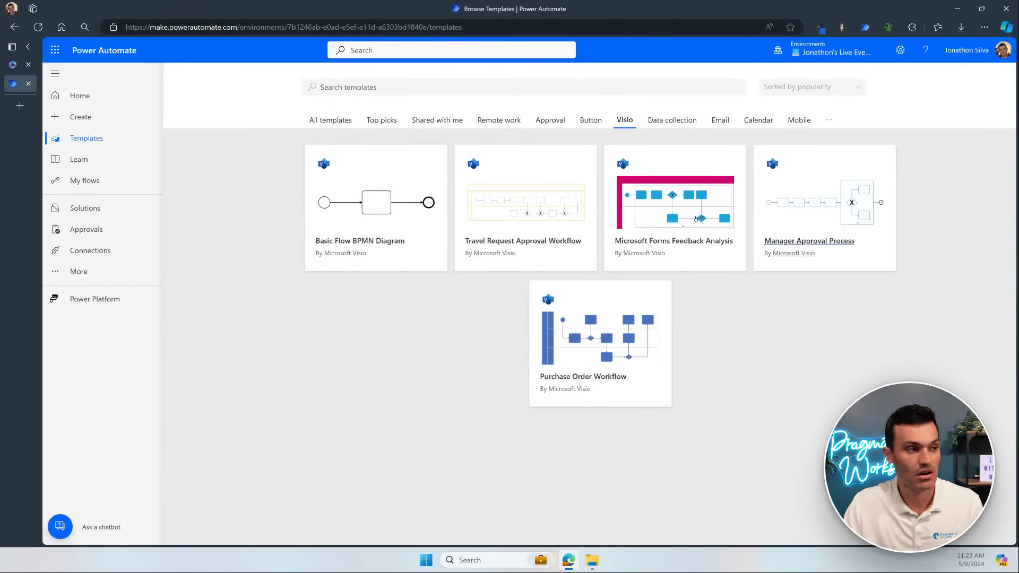
{"action": "left_click", "coordinate": [518, 121]}
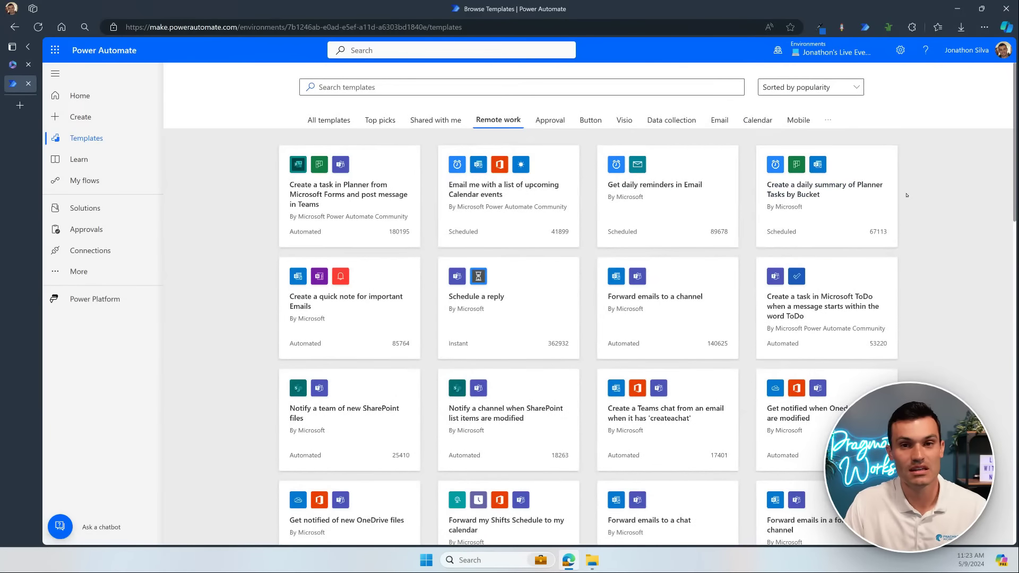
{"action": "left_click", "coordinate": [550, 120]}
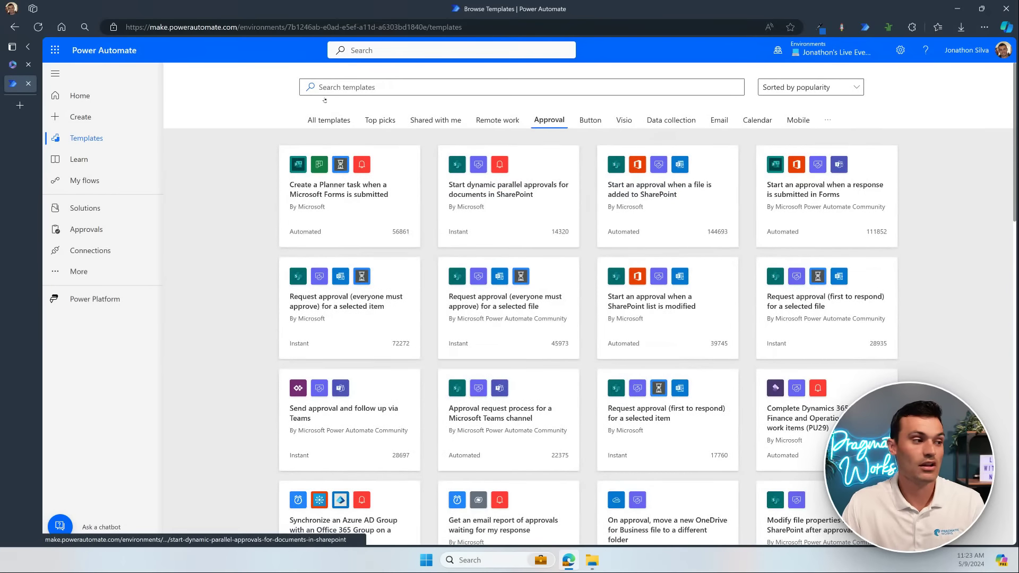
{"action": "left_click", "coordinate": [345, 88]}
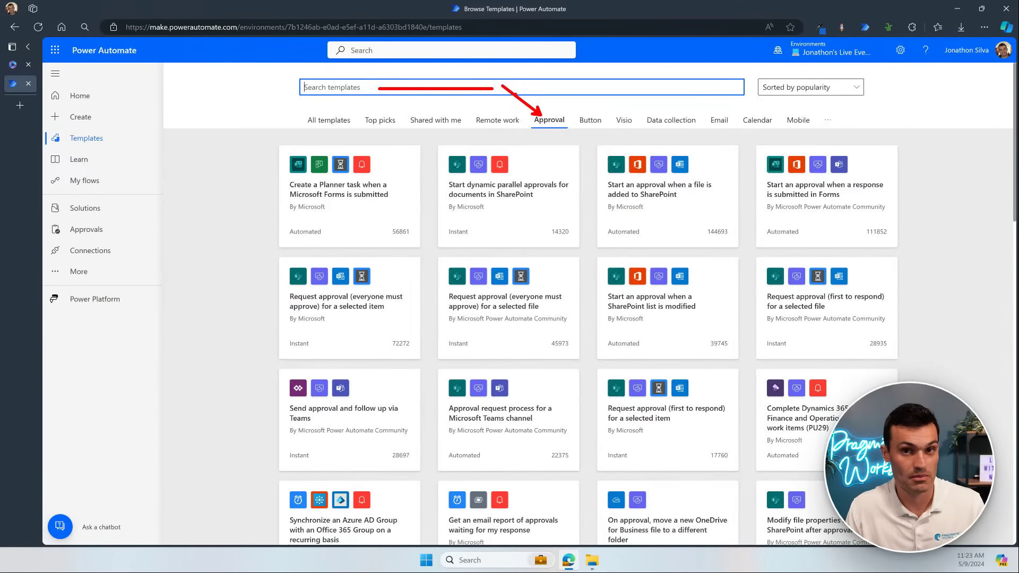
{"action": "left_click", "coordinate": [343, 122]}
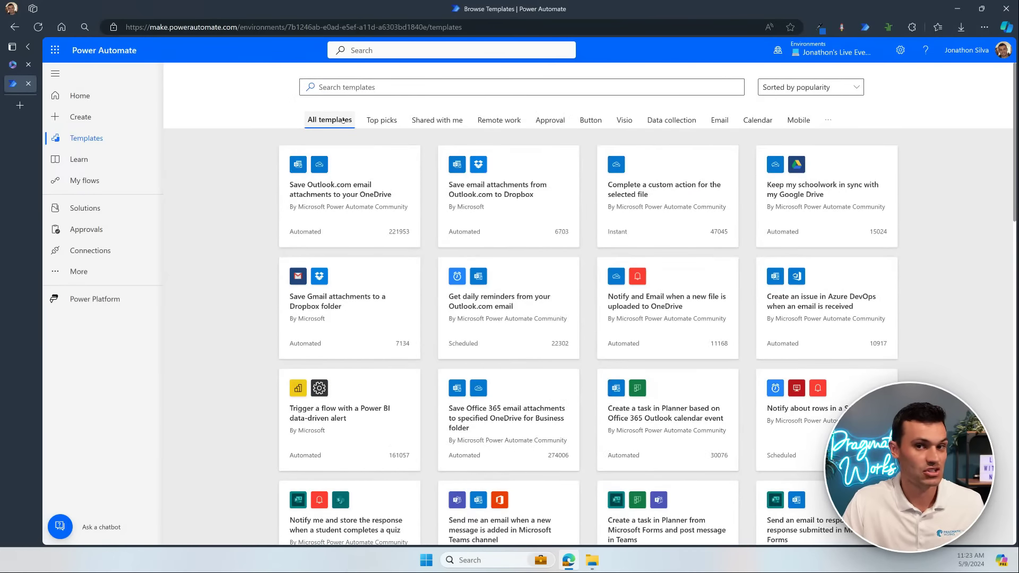
Step: Search the templates for 'teams' and review the Teams-related results
{"action": "left_click", "coordinate": [455, 89]}
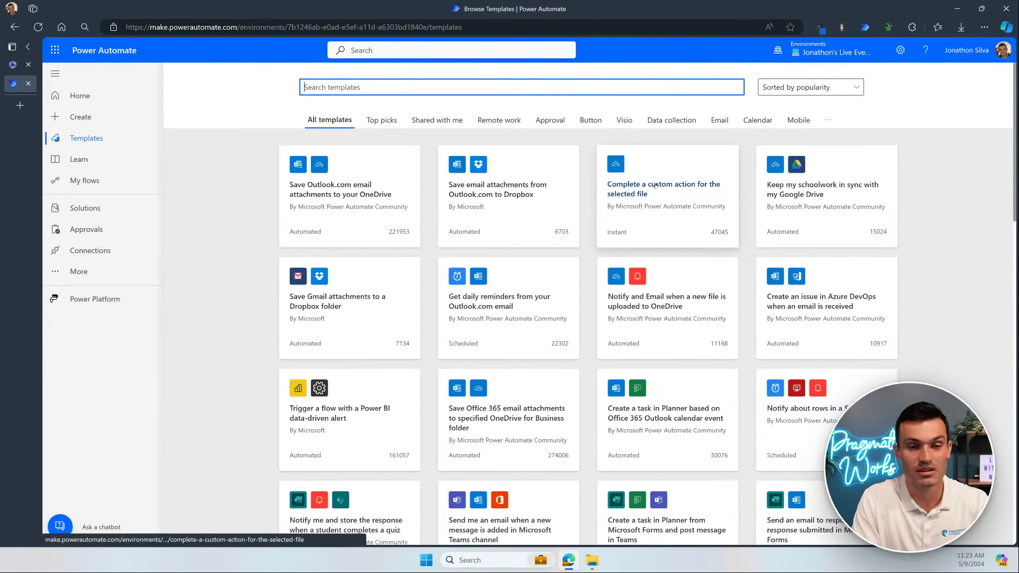
{"action": "type", "text": "teams"}
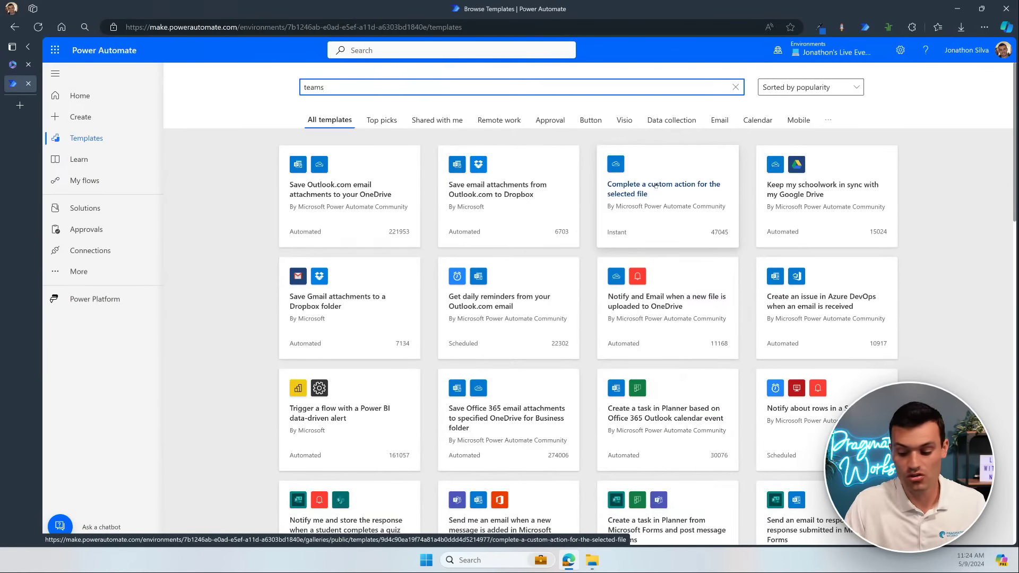
{"action": "key", "text": "Return"}
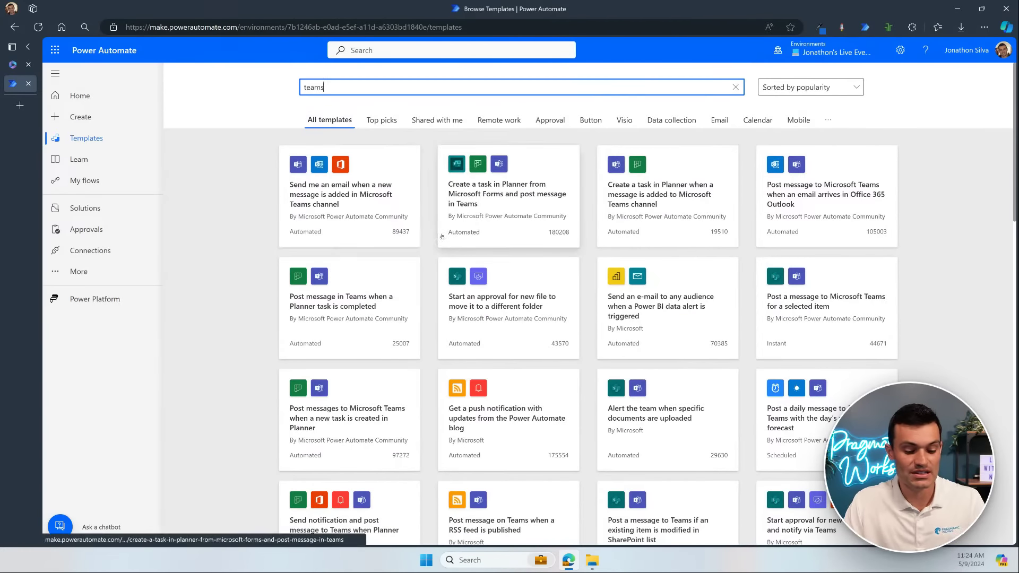
{"action": "mouse_move", "coordinate": [441, 149]}
{"action": "left_mouse_down"}
{"action": "mouse_move", "coordinate": [512, 175]}
{"action": "mouse_move", "coordinate": [546, 162]}
{"action": "left_mouse_up"}
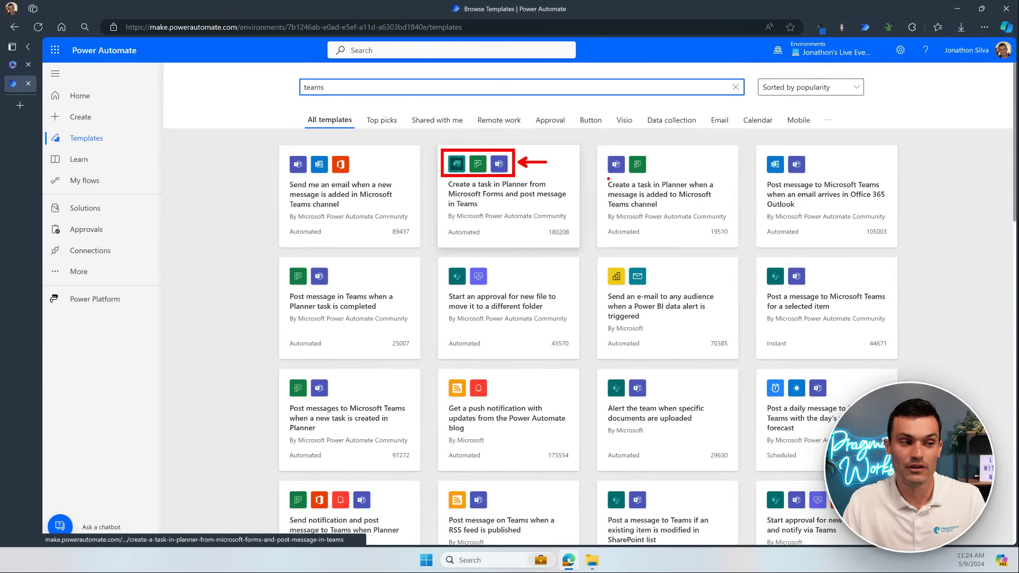
{"action": "left_click_drag", "start_coordinate": [609, 178], "coordinate": [643, 179]}
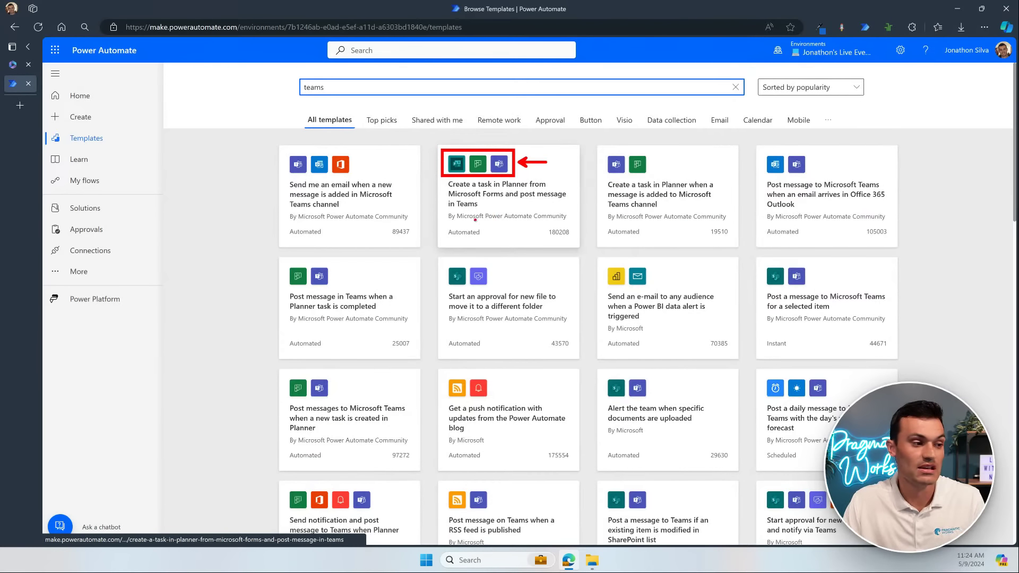
{"action": "left_click_drag", "start_coordinate": [448, 223], "coordinate": [571, 223]}
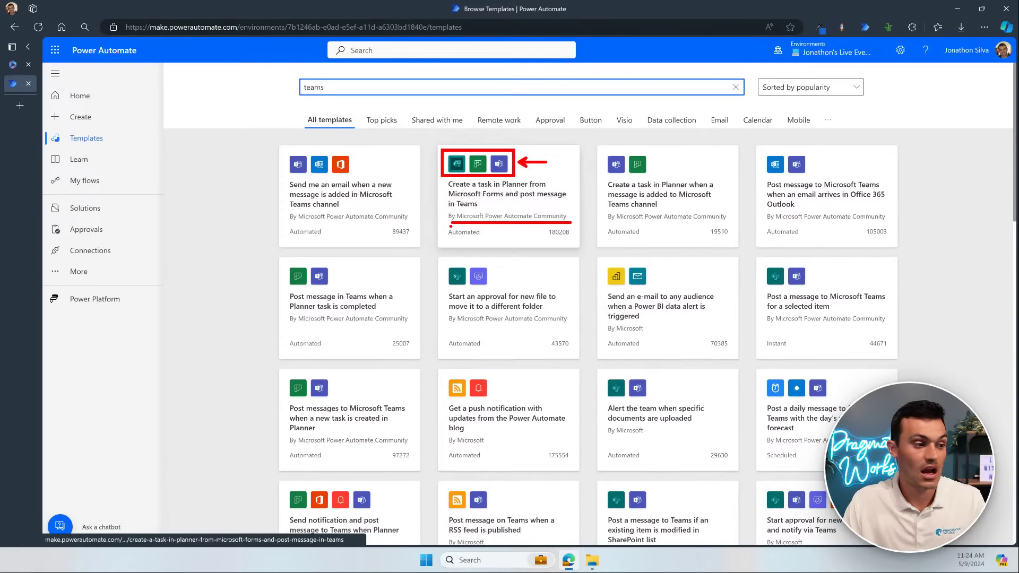
{"action": "left_click_drag", "start_coordinate": [443, 225], "coordinate": [489, 241]}
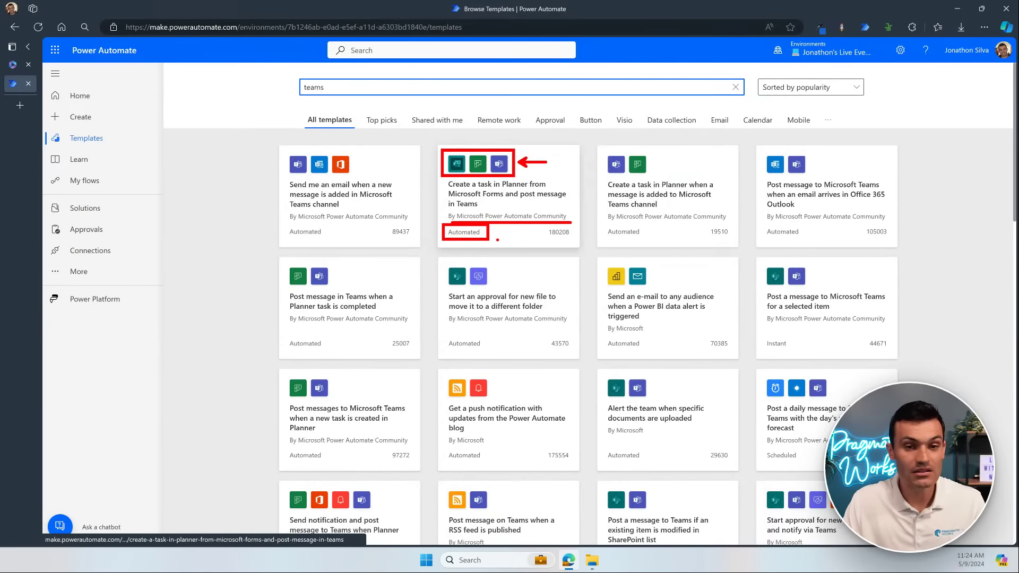
{"action": "key", "text": "Escape"}
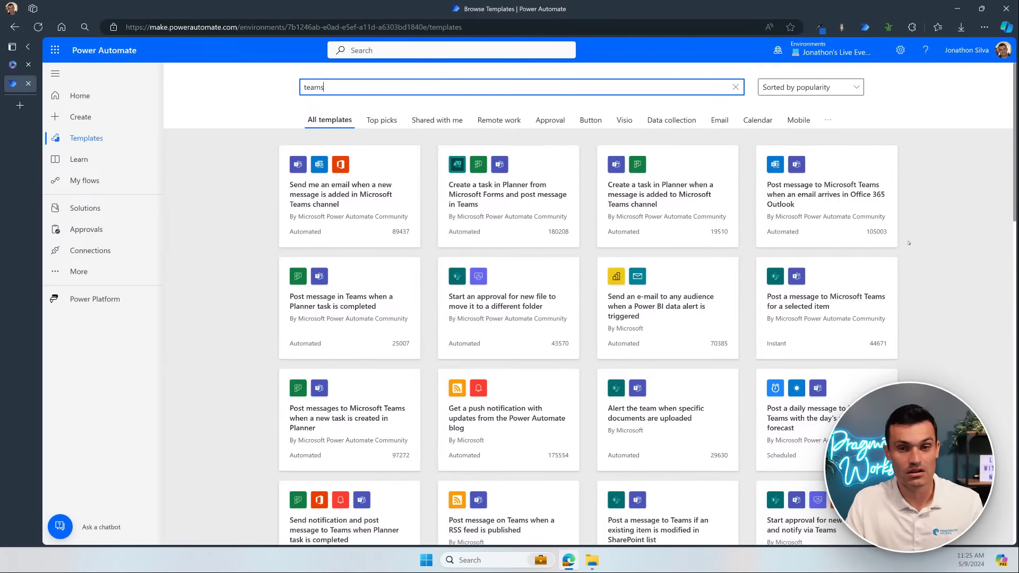
{"action": "triple_click", "coordinate": [466, 88]}
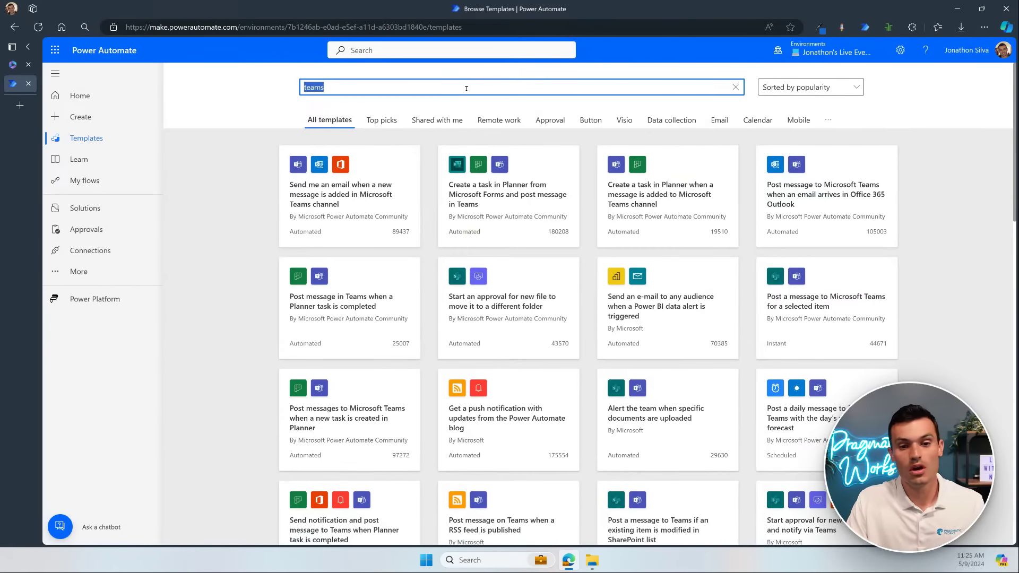
{"action": "left_click", "coordinate": [466, 88]}
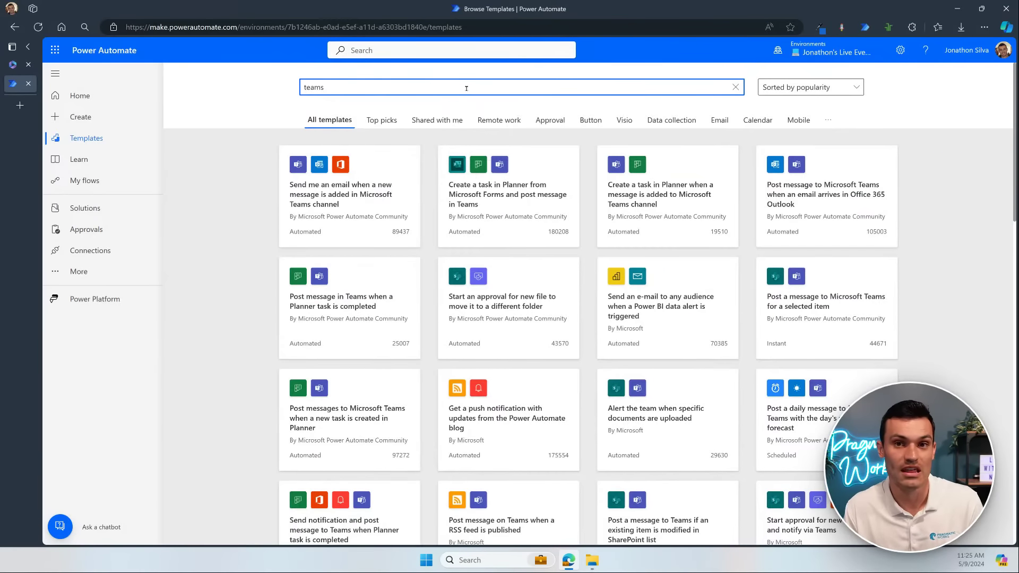
Step: Replace the search with 'send message in teams' and run it
{"action": "key", "text": "BackSpace"}
{"action": "key", "text": "BackSpace"}
{"action": "key", "text": "BackSpace"}
{"action": "key", "text": "BackSpace"}
{"action": "key", "text": "BackSpace"}
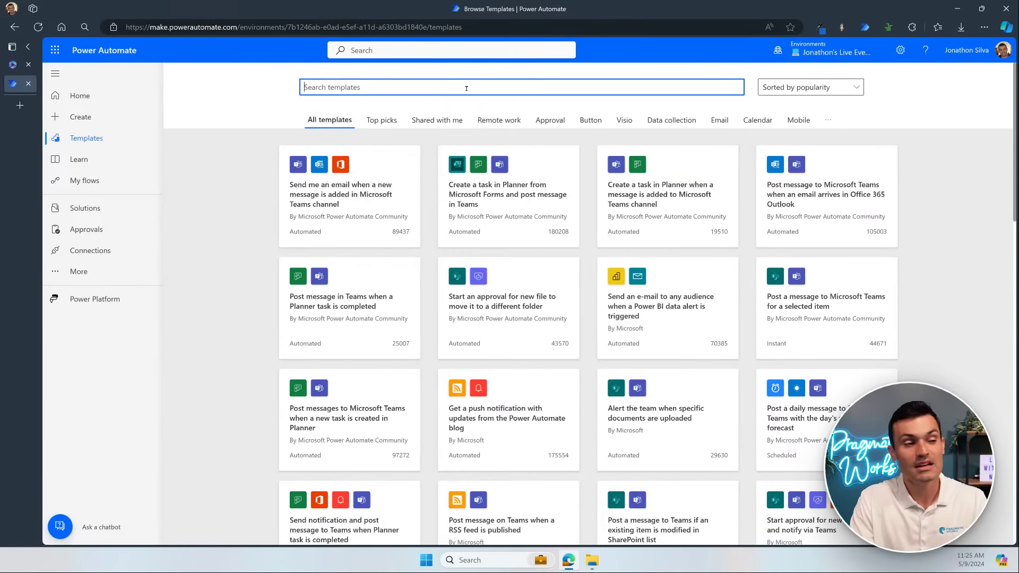
{"action": "type", "text": "send message "}
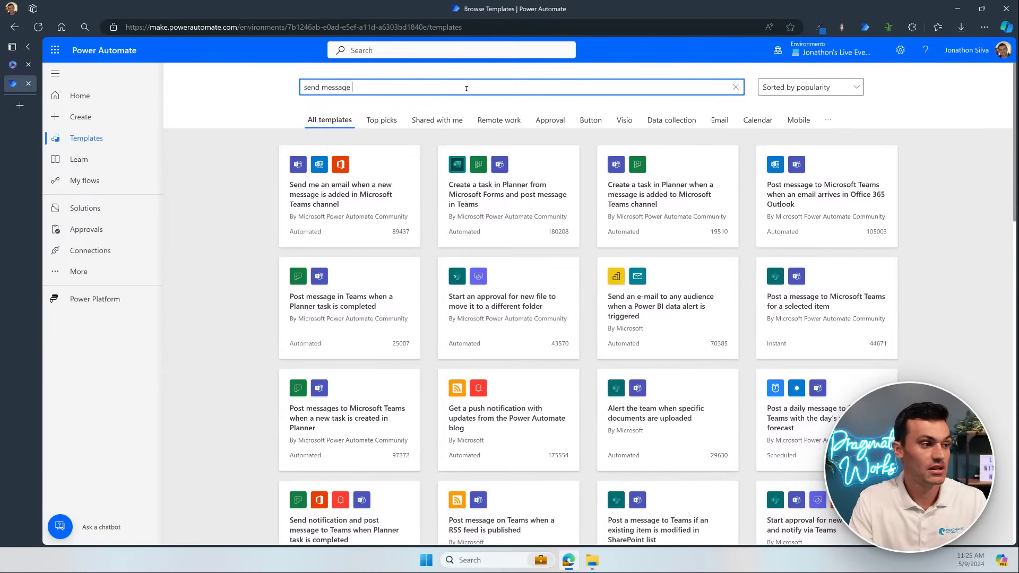
{"action": "type", "text": "in tam"}
{"action": "type", "text": "eam on"}
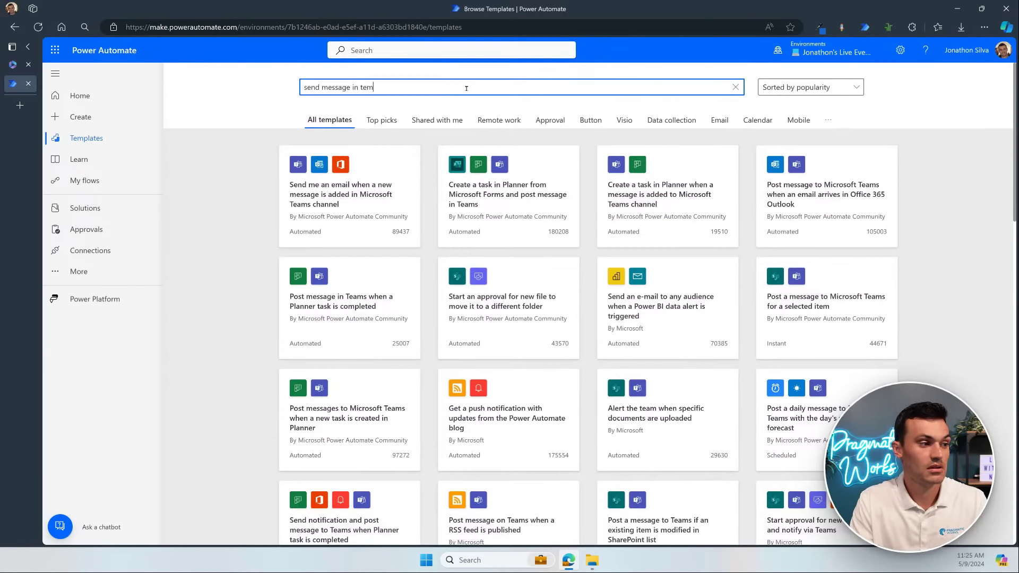
{"action": "type", "text": " new email"}
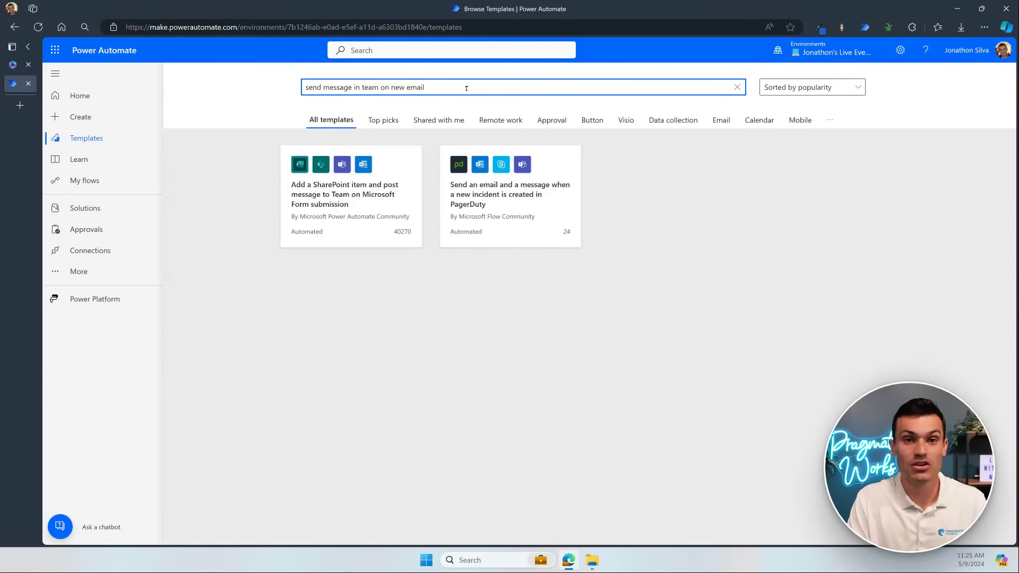
{"action": "key", "text": "BackSpace"}
{"action": "key", "text": "BackSpace"}
{"action": "key", "text": "BackSpace"}
{"action": "key", "text": "BackSpace"}
{"action": "key", "text": "BackSpace"}
{"action": "key", "text": "BackSpace"}
{"action": "key", "text": "BackSpace"}
{"action": "key", "text": "BackSpace"}
{"action": "key", "text": "BackSpace"}
{"action": "key", "text": "BackSpace"}
{"action": "key", "text": "BackSpace"}
{"action": "key", "text": "BackSpace"}
{"action": "key", "text": "BackSpace"}
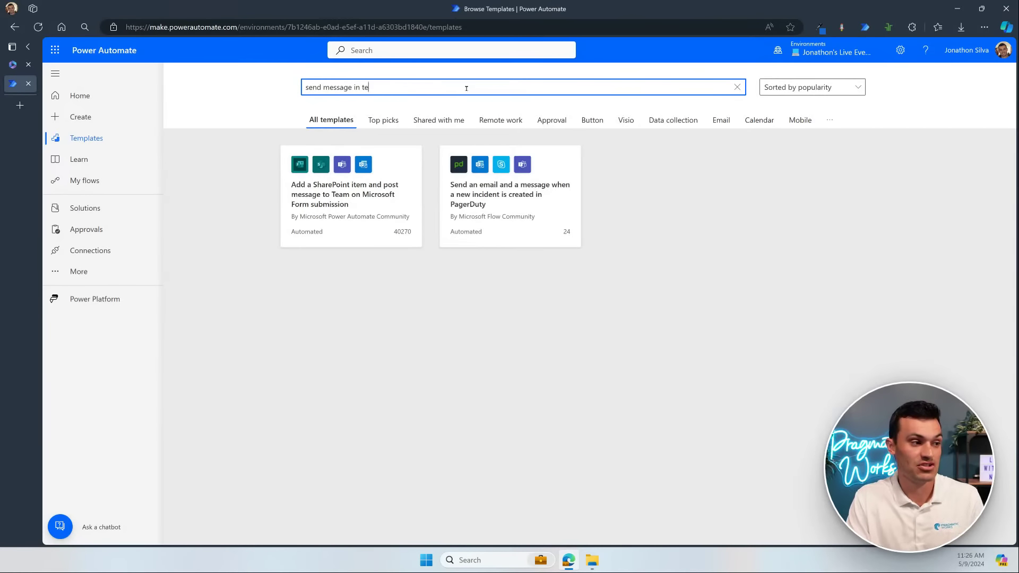
{"action": "type", "text": "ams"}
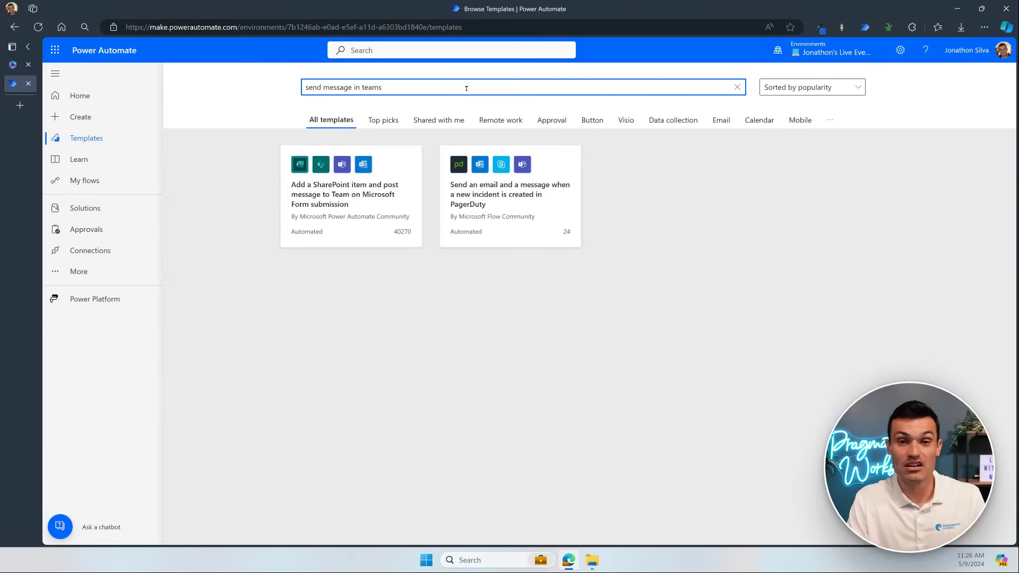
{"action": "key", "text": "Return"}
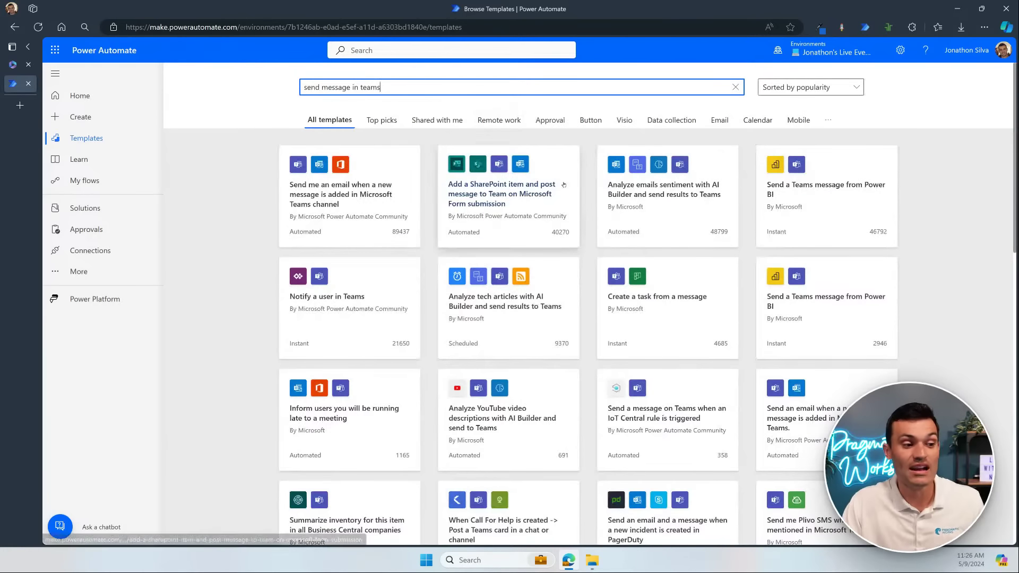
Step: Browse the results and open the SharePoint item and Teams post template
{"action": "scroll", "coordinate": [572, 214], "scroll_direction": "down", "scroll_amount": 1}
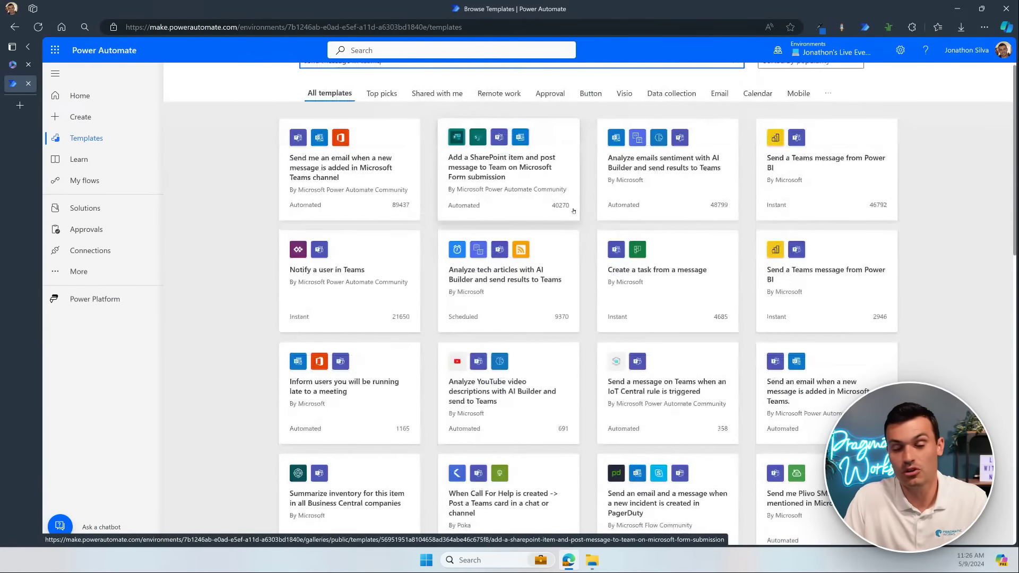
{"action": "scroll", "coordinate": [573, 210], "scroll_direction": "down", "scroll_amount": 2}
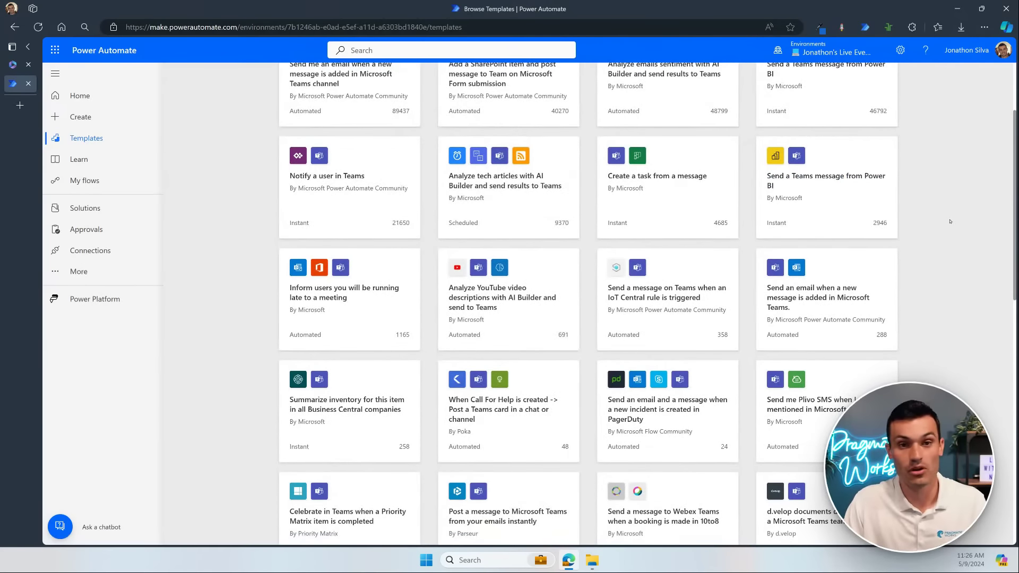
{"action": "scroll", "coordinate": [437, 270], "scroll_direction": "up", "scroll_amount": 3}
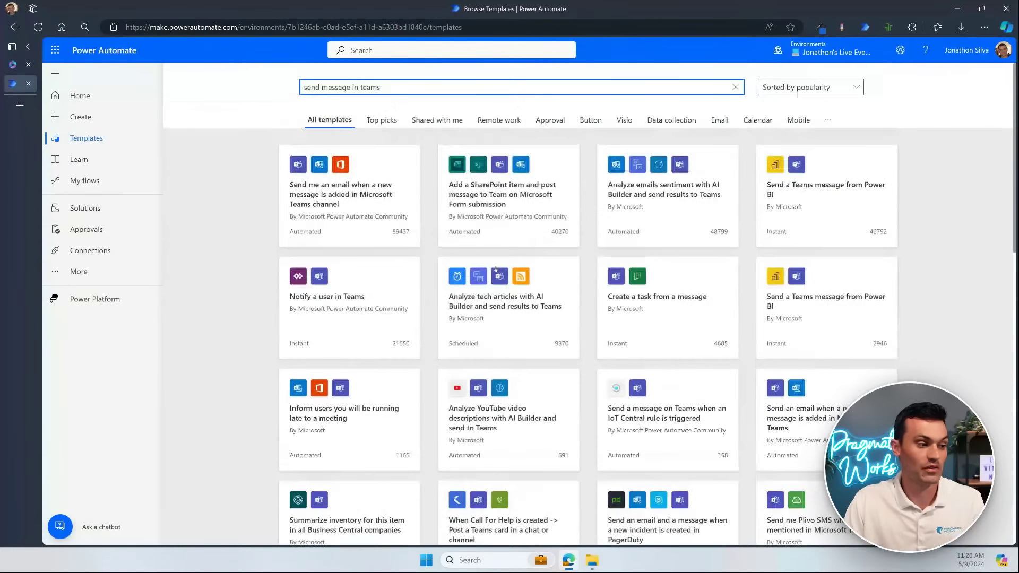
{"action": "scroll", "coordinate": [437, 270], "scroll_direction": "down", "scroll_amount": 3}
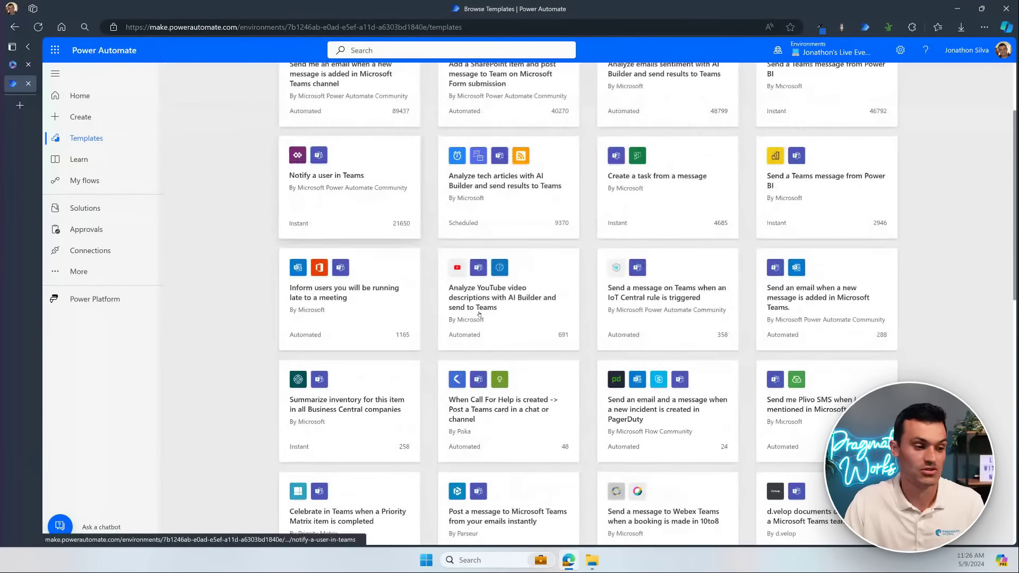
{"action": "scroll", "coordinate": [615, 343], "scroll_direction": "down", "scroll_amount": 3}
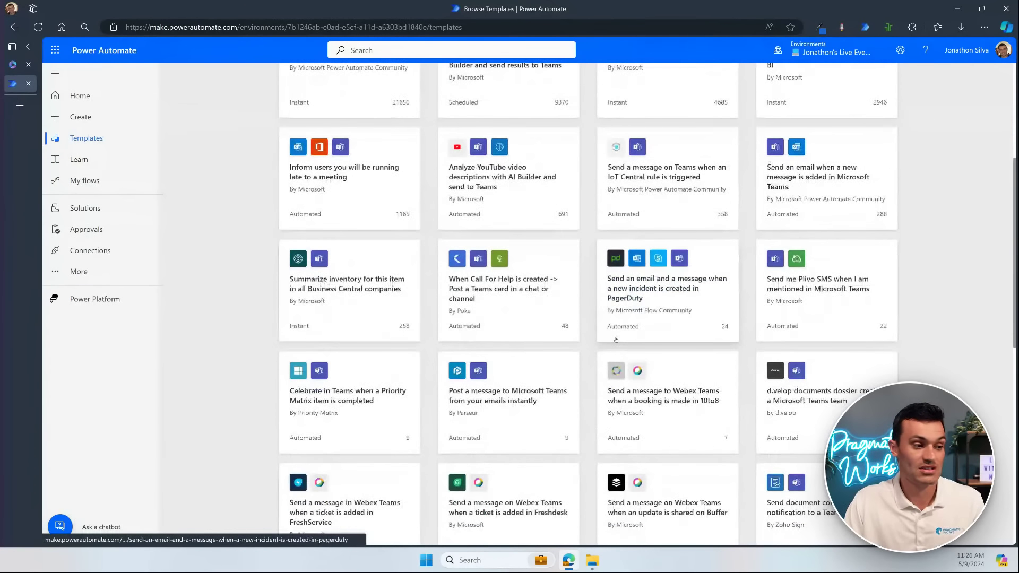
{"action": "scroll", "coordinate": [615, 339], "scroll_direction": "up", "scroll_amount": 6}
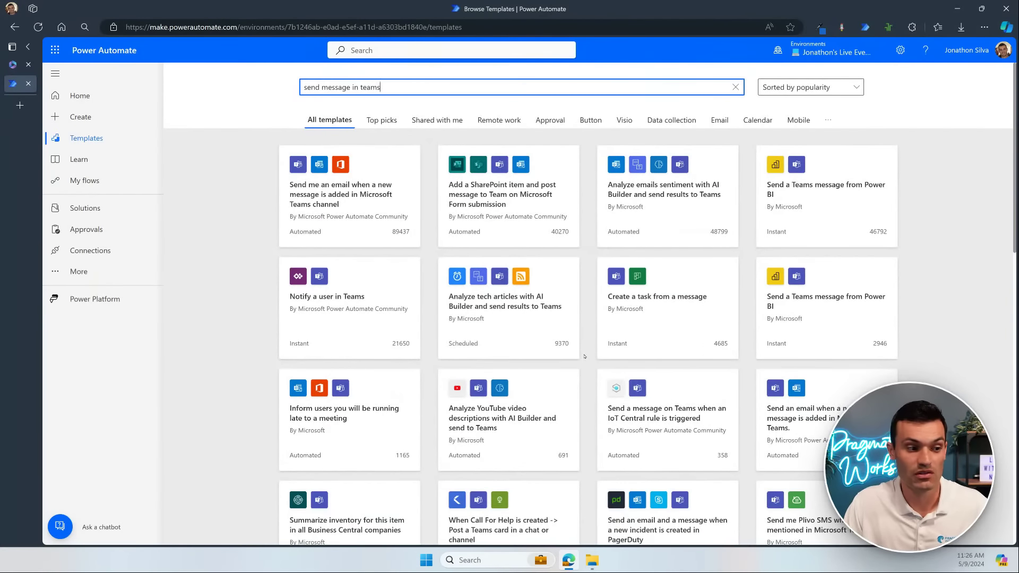
{"action": "scroll", "coordinate": [956, 284], "scroll_direction": "down", "scroll_amount": 2}
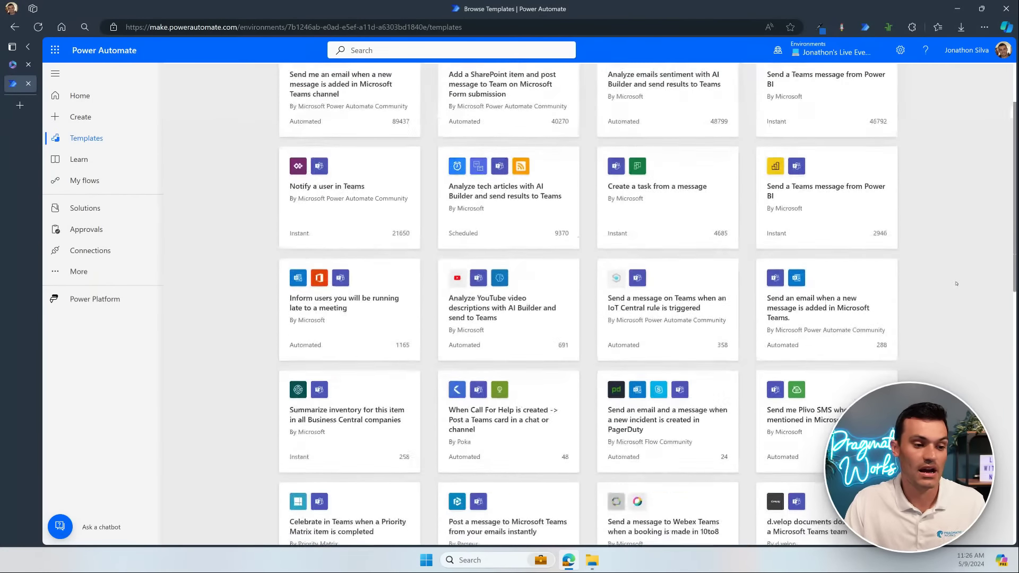
{"action": "scroll", "coordinate": [943, 319], "scroll_direction": "down", "scroll_amount": 2}
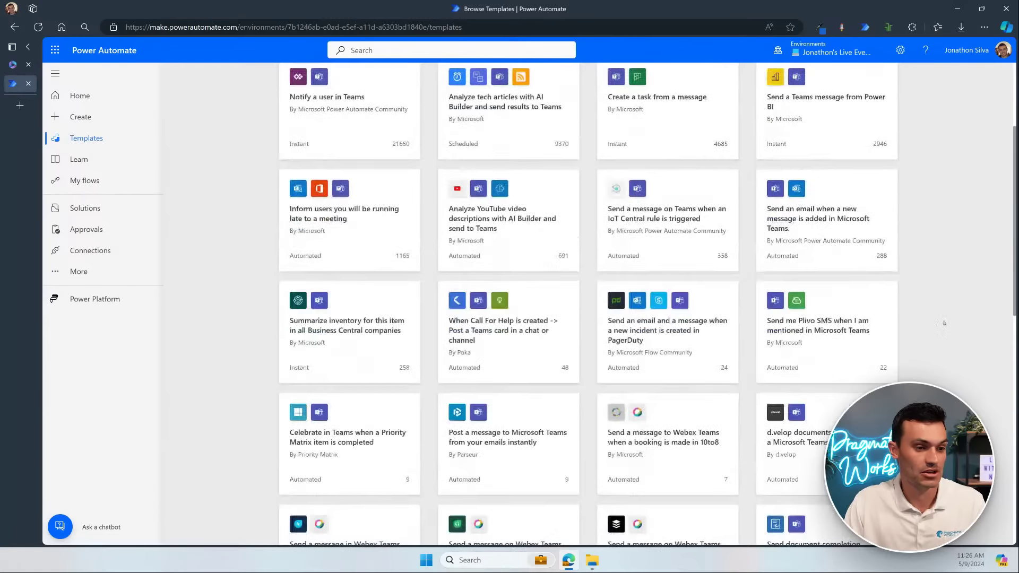
{"action": "scroll", "coordinate": [939, 313], "scroll_direction": "down", "scroll_amount": 2}
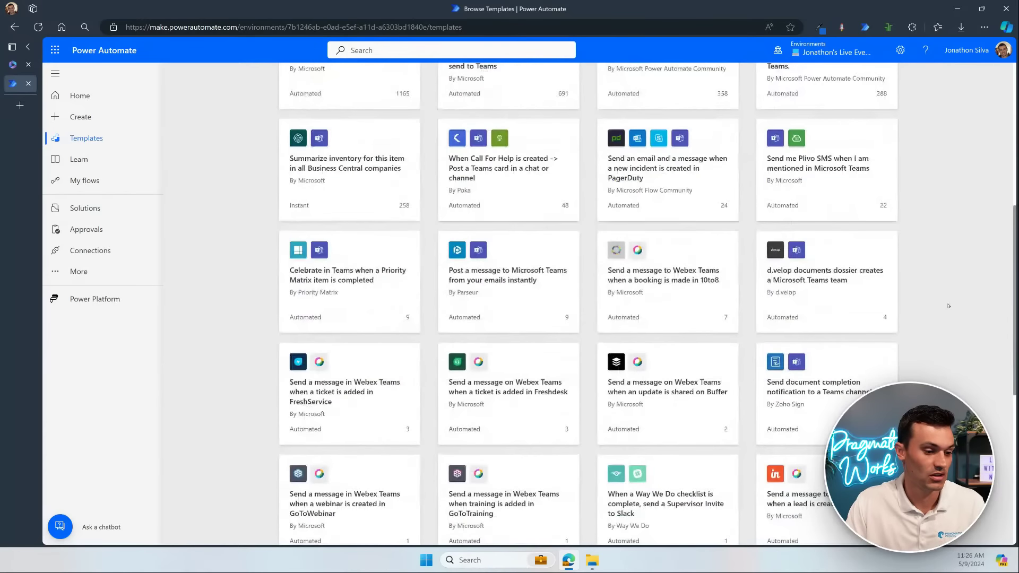
{"action": "scroll", "coordinate": [948, 306], "scroll_direction": "down", "scroll_amount": 6}
{"action": "scroll", "coordinate": [922, 283], "scroll_direction": "up", "scroll_amount": 7}
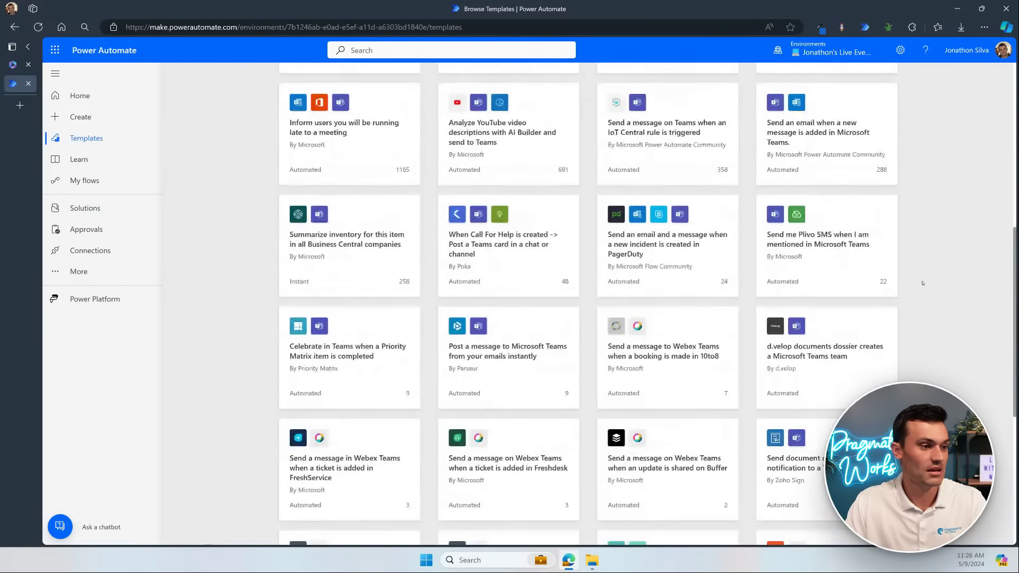
{"action": "scroll", "coordinate": [922, 283], "scroll_direction": "up", "scroll_amount": 5}
{"action": "left_click_drag", "start_coordinate": [380, 87], "coordinate": [288, 86]}
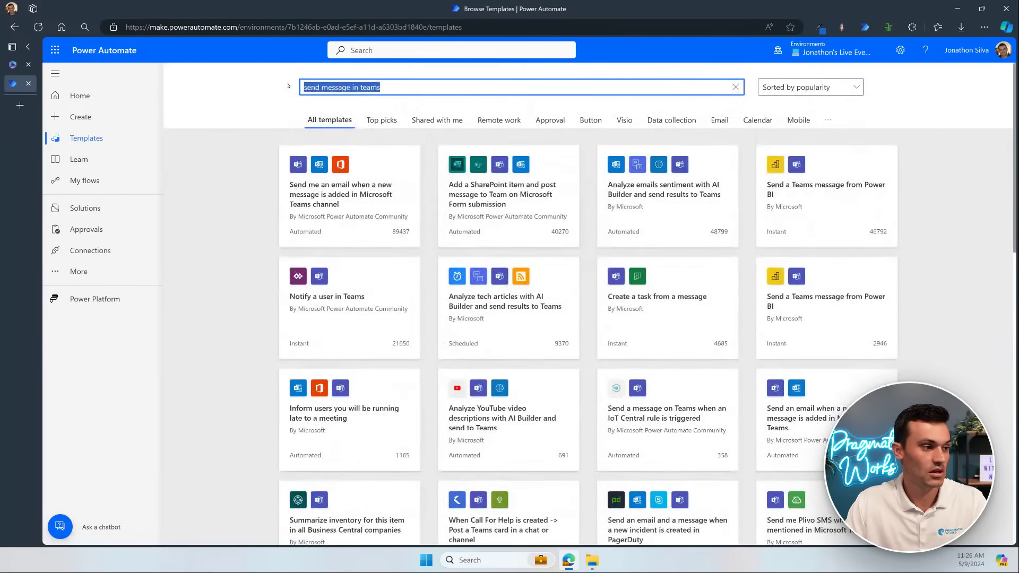
{"action": "key", "text": "Right"}
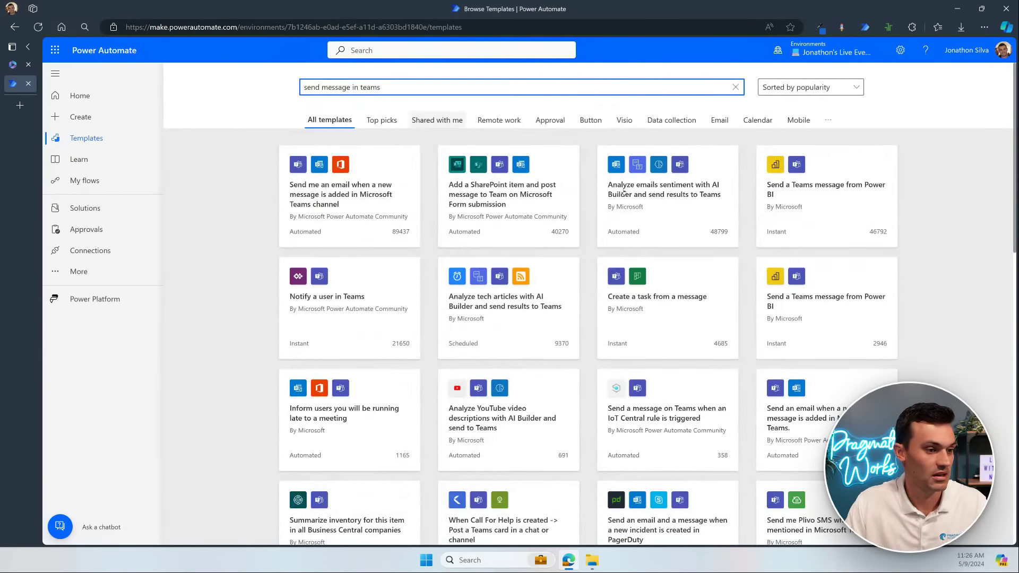
{"action": "left_click", "coordinate": [533, 197]}
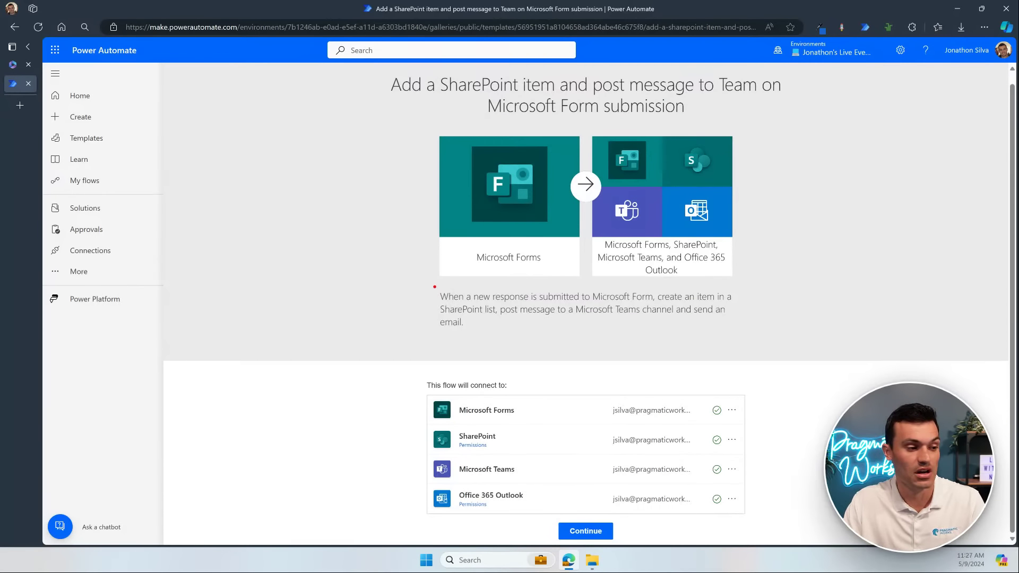
Step: Highlight the template's description of the SharePoint item, Teams post and email actions
{"action": "left_click_drag", "start_coordinate": [432, 286], "coordinate": [741, 332]}
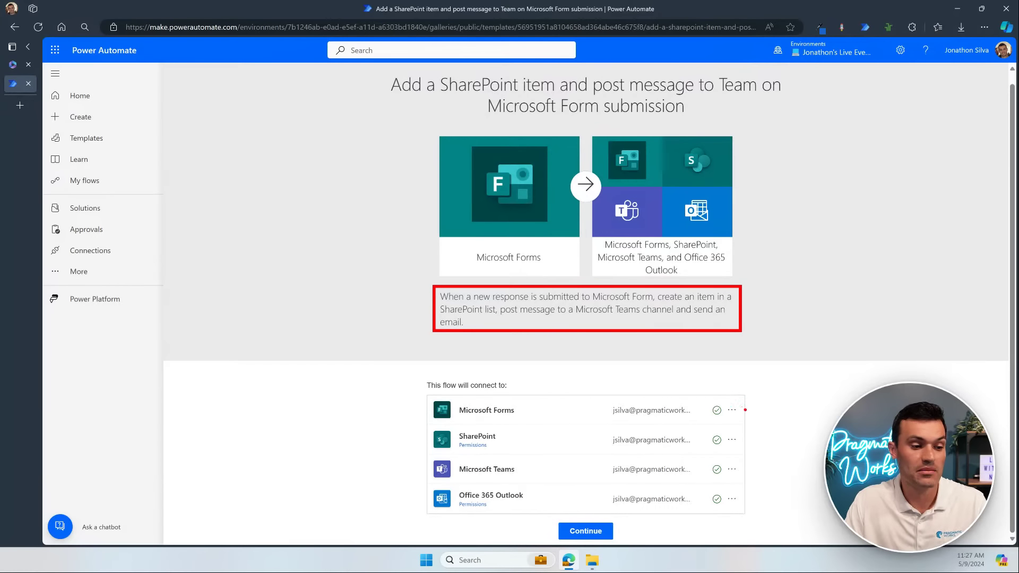
{"action": "left_click_drag", "start_coordinate": [751, 406], "coordinate": [812, 365]}
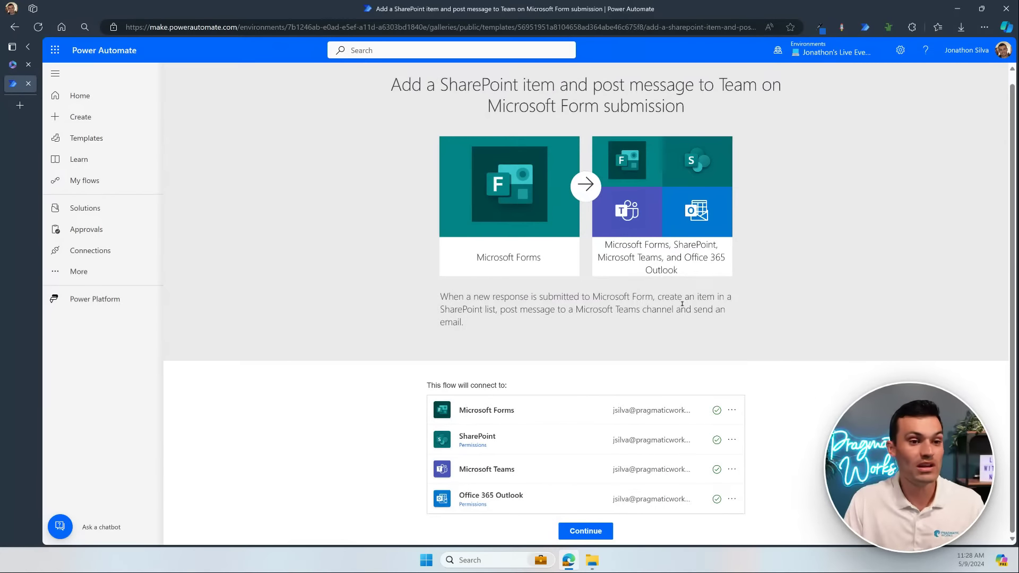
Step: Return to the Live Events home page with its empty automation description box
{"action": "left_click", "coordinate": [99, 97]}
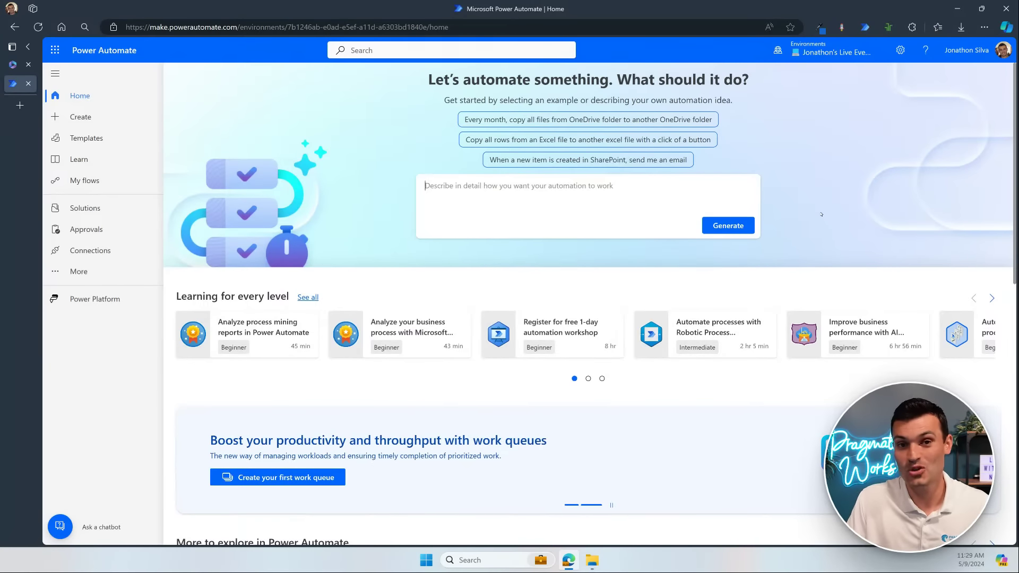
Step: Describe the new automation as 'when a form is submitted send an email'
{"action": "left_click", "coordinate": [644, 195]}
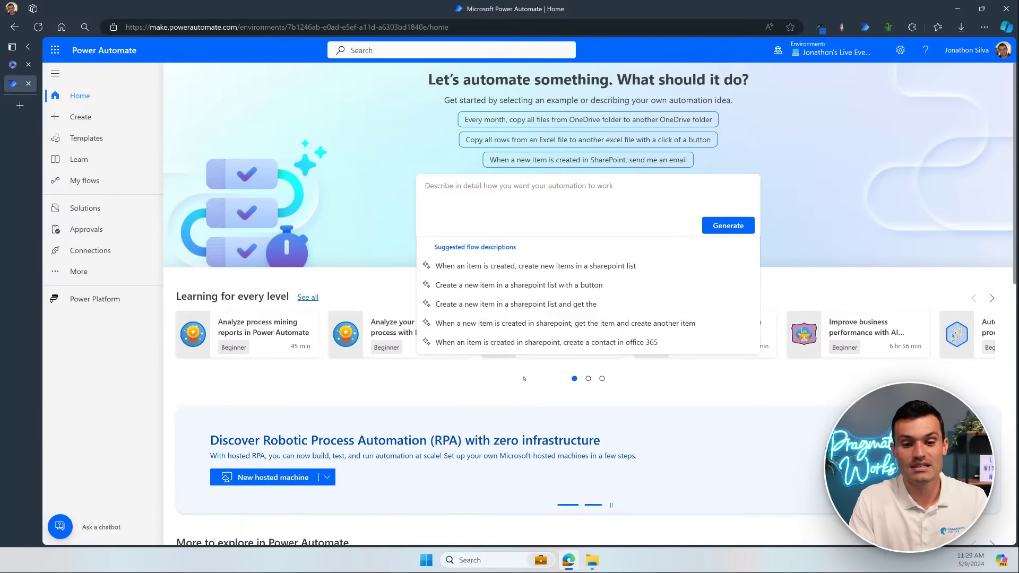
{"action": "type", "text": "wh"}
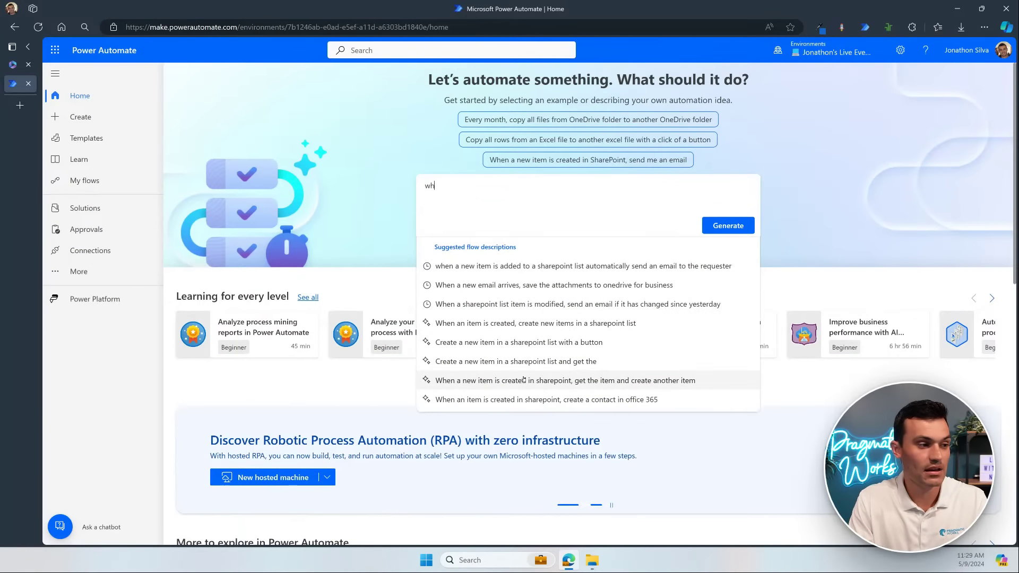
{"action": "type", "text": "en a form "}
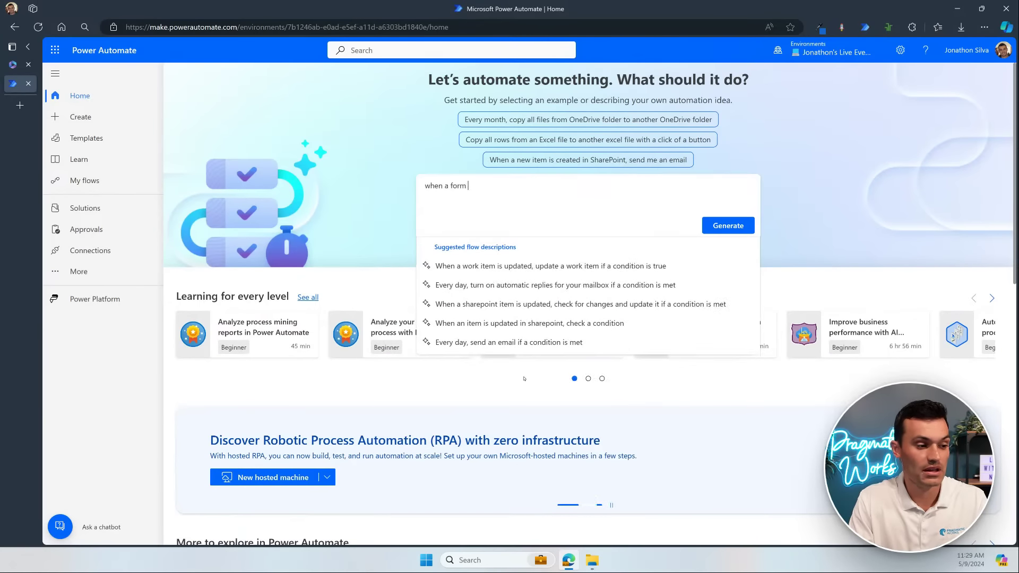
{"action": "type", "text": "is submitte"}
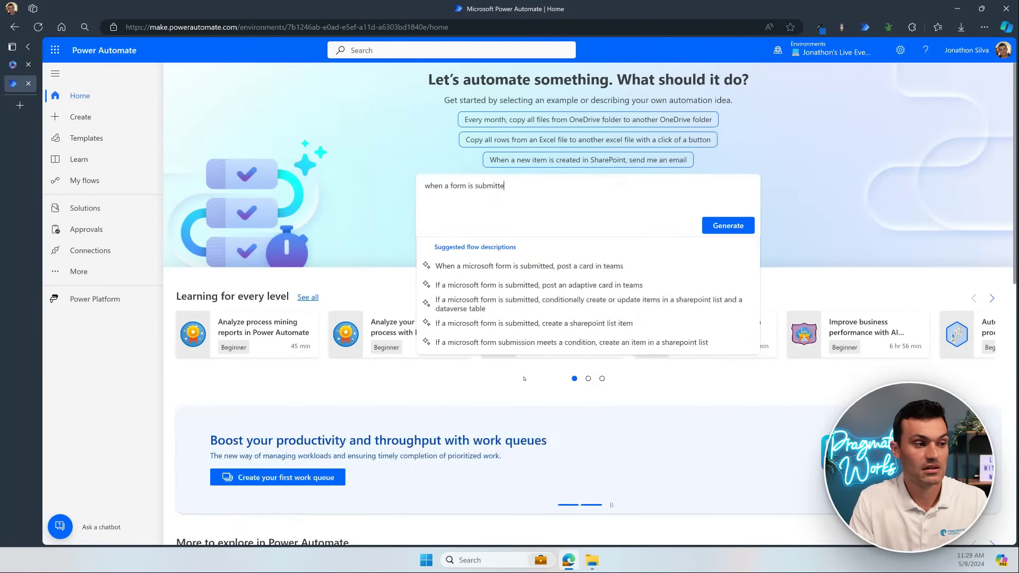
{"action": "type", "text": "d send an email"}
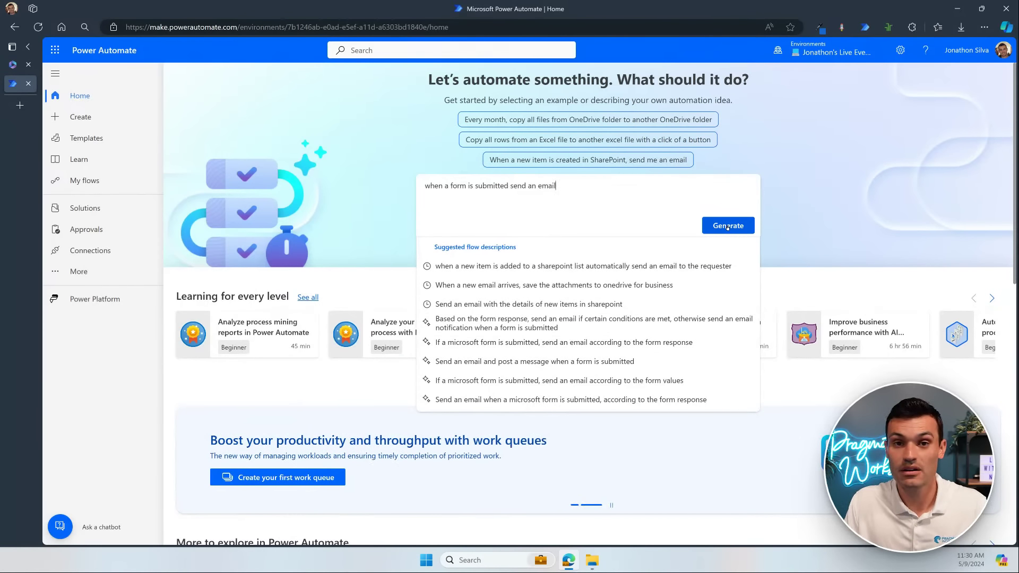
Step: Generate the AI-suggested flow (Forms trigger, Get response details, Send an email) and accept it
{"action": "left_click", "coordinate": [727, 226]}
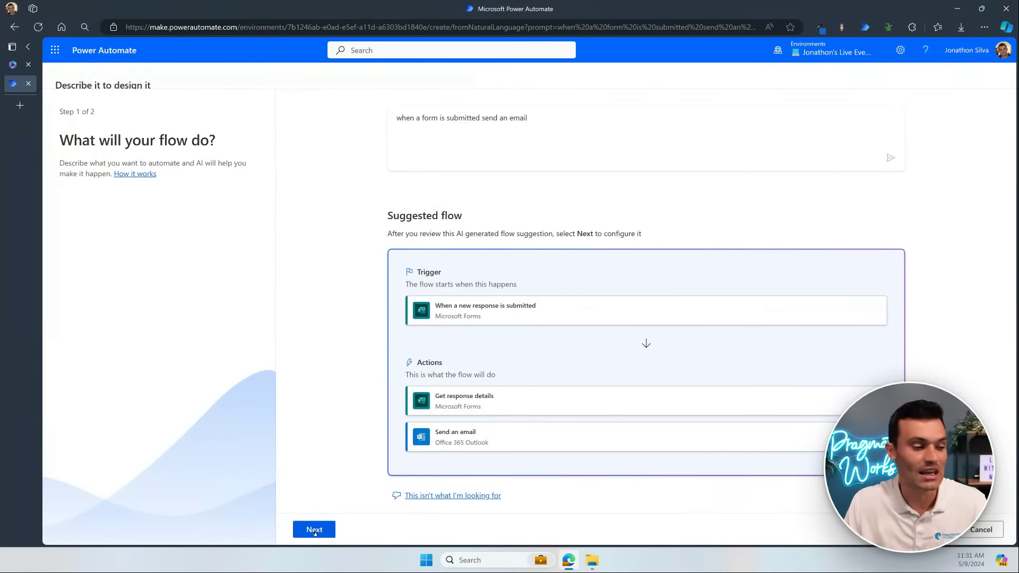
{"action": "left_click", "coordinate": [314, 530]}
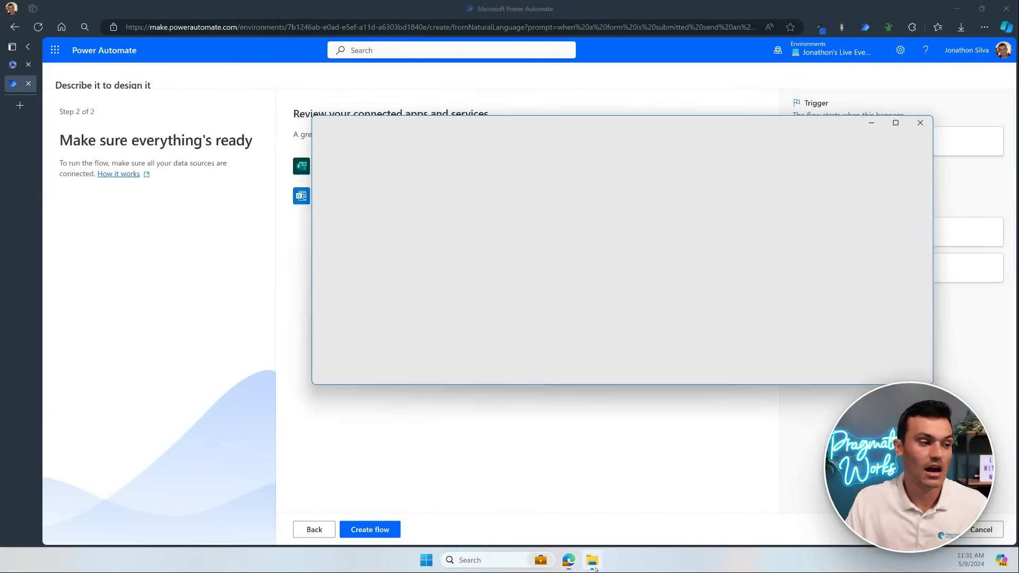
Step: Bring up the course files folder and select the Meeting Request form template link file
{"action": "left_click", "coordinate": [592, 560]}
{"action": "left_click", "coordinate": [626, 226]}
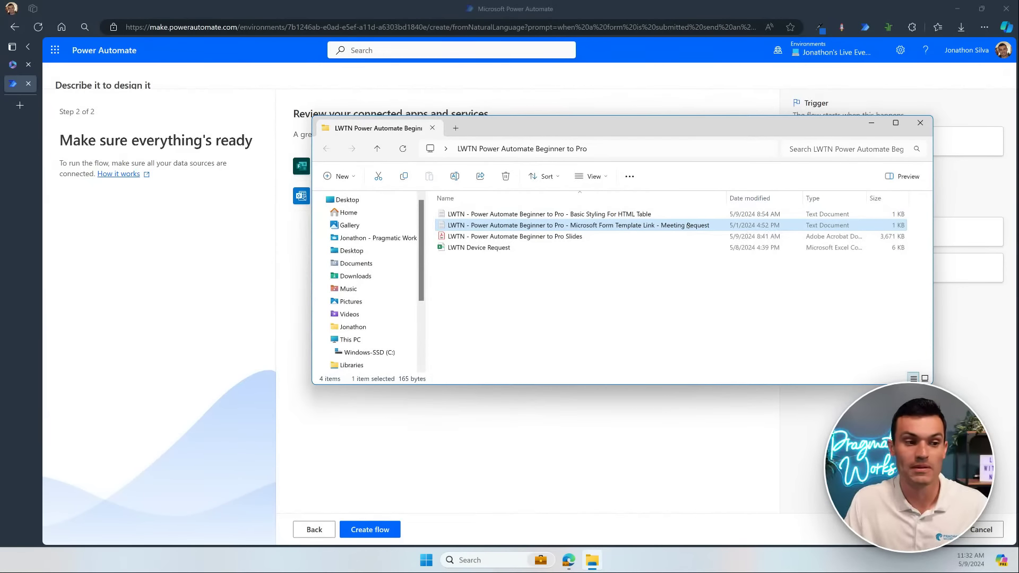
Step: Open the Microsoft Form Template Link - Meeting Request text file in Notepad
{"action": "double_click", "coordinate": [687, 225]}
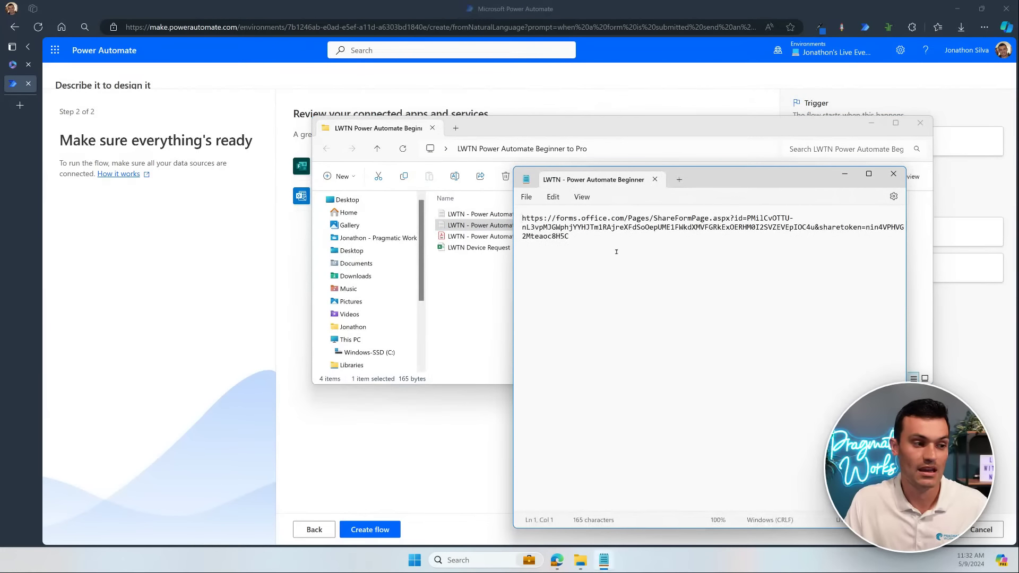
Step: Copy the entire Forms share link from Notepad and start a new Edge tab
{"action": "key", "text": "ctrl+a"}
{"action": "key", "text": "ctrl+c"}
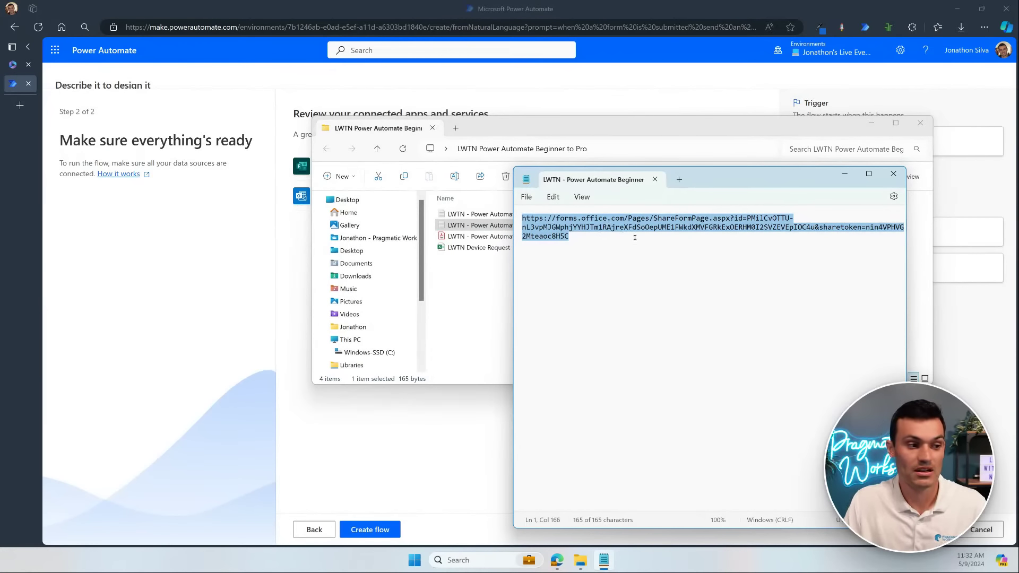
{"action": "left_click", "coordinate": [20, 105]}
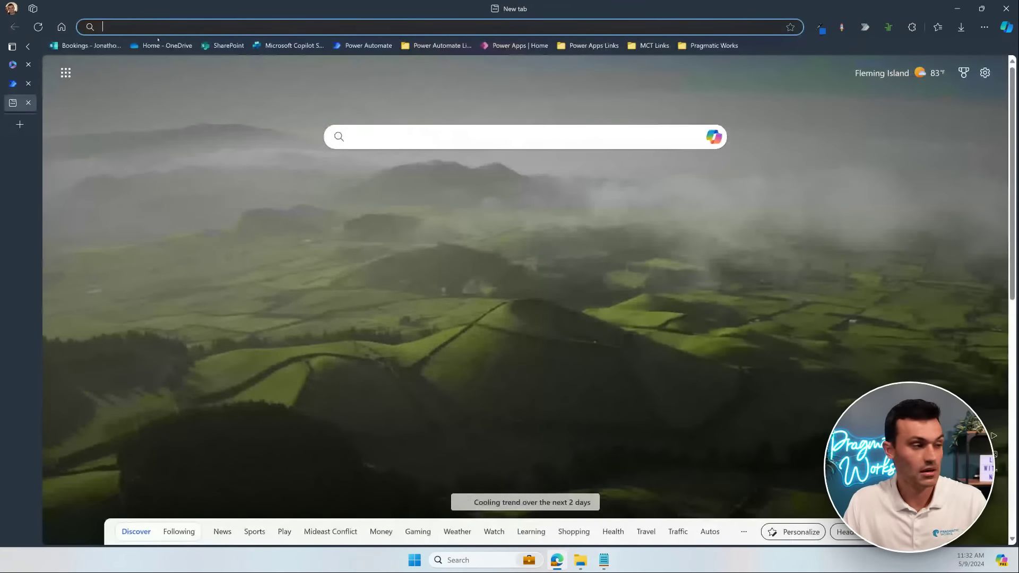
Step: Load the copied share link to open the Pragmatic Works Meeting Request form
{"action": "key", "text": "ctrl+v"}
{"action": "key", "text": "Return"}
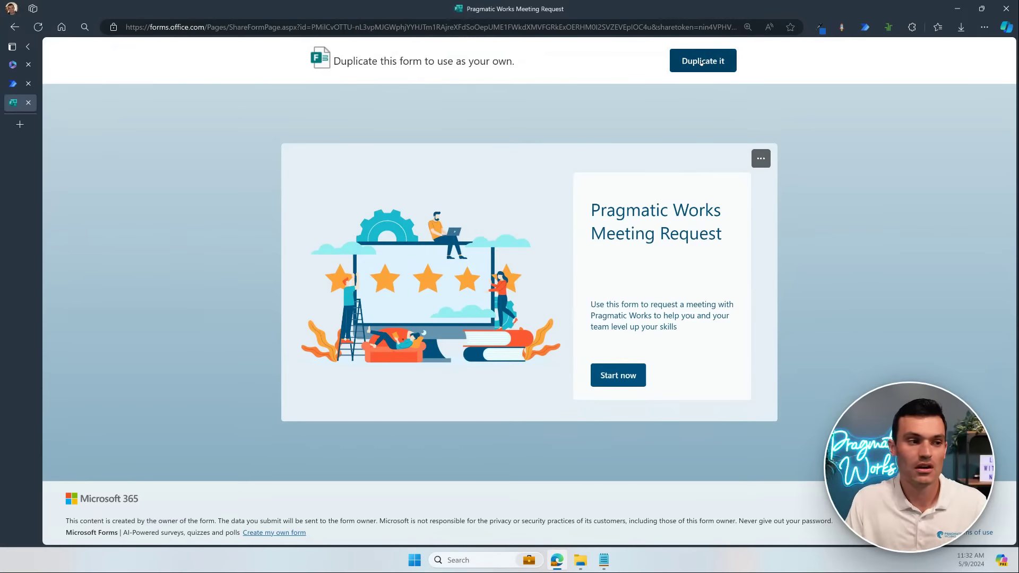
Step: Duplicate the Meeting Request form and scroll through the copy's five questions up to Preferred Date
{"action": "left_click", "coordinate": [699, 61]}
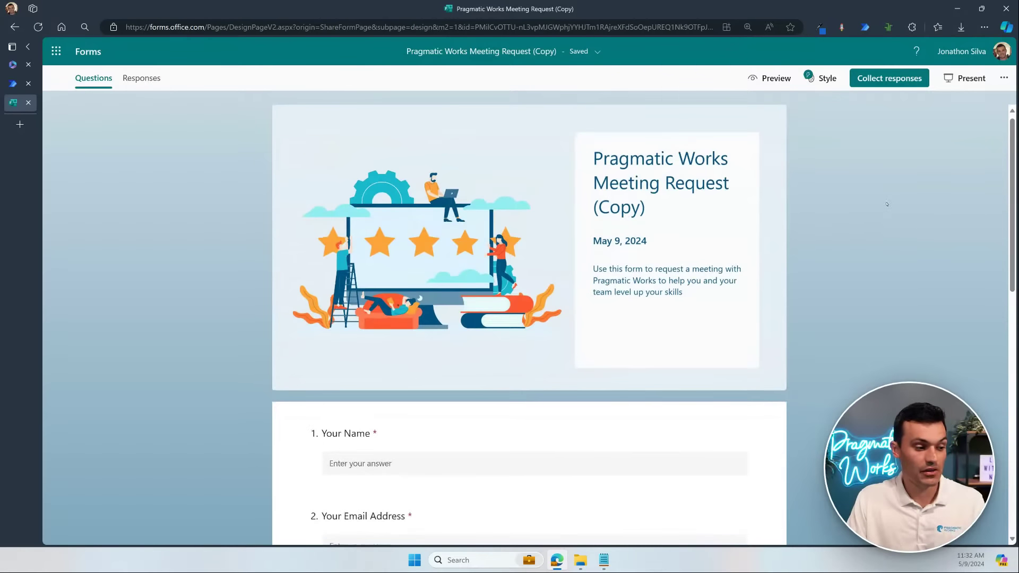
{"action": "scroll", "coordinate": [890, 211], "scroll_direction": "down", "scroll_amount": 10}
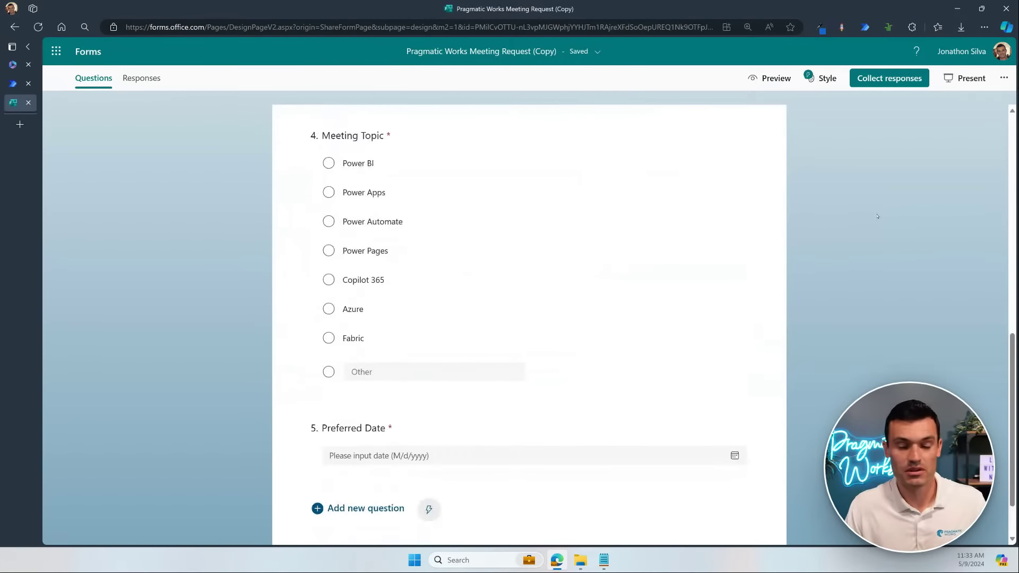
{"action": "scroll", "coordinate": [877, 216], "scroll_direction": "up", "scroll_amount": 4}
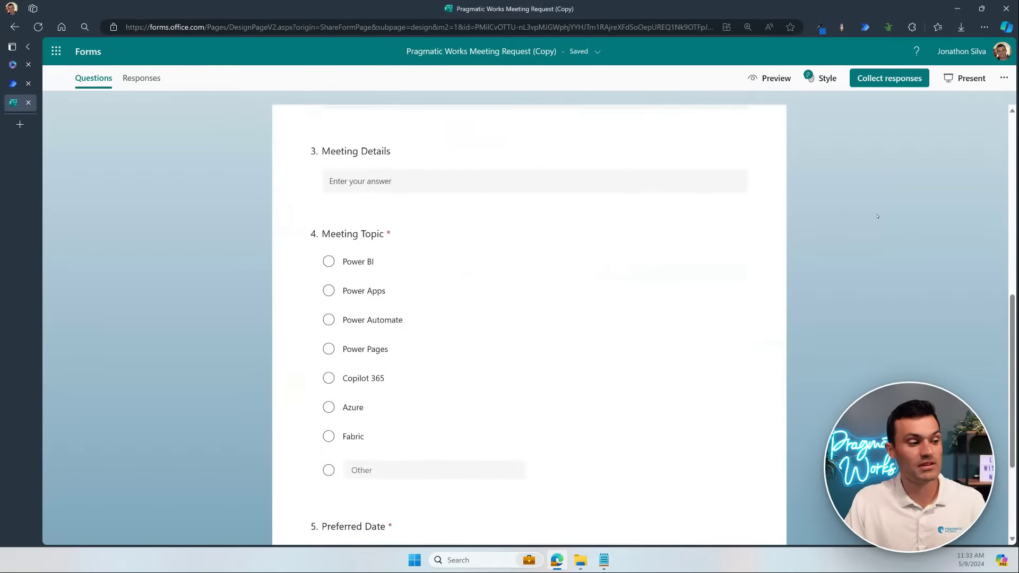
{"action": "scroll", "coordinate": [877, 216], "scroll_direction": "up", "scroll_amount": 5}
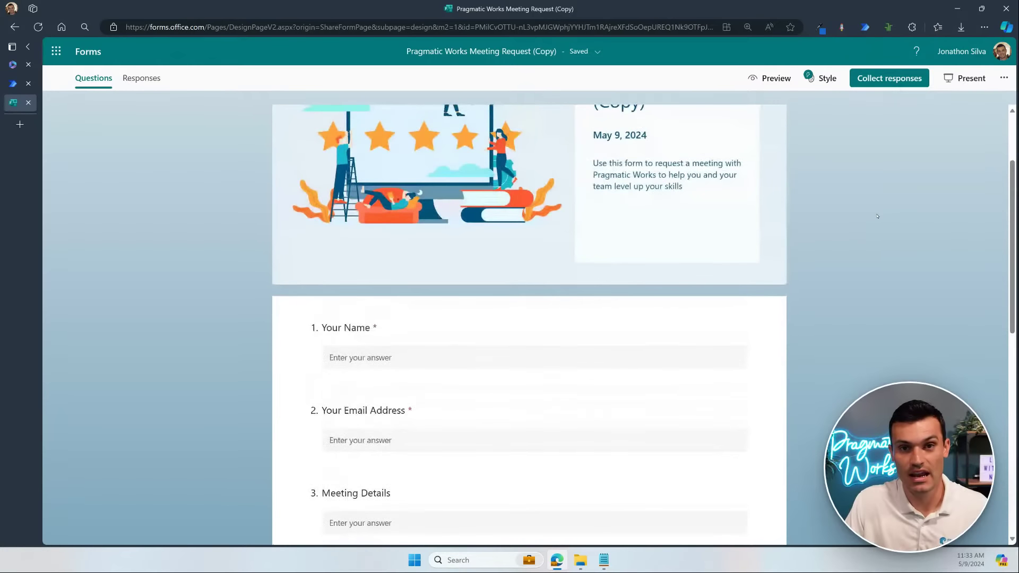
{"action": "scroll", "coordinate": [876, 206], "scroll_direction": "down", "scroll_amount": 2}
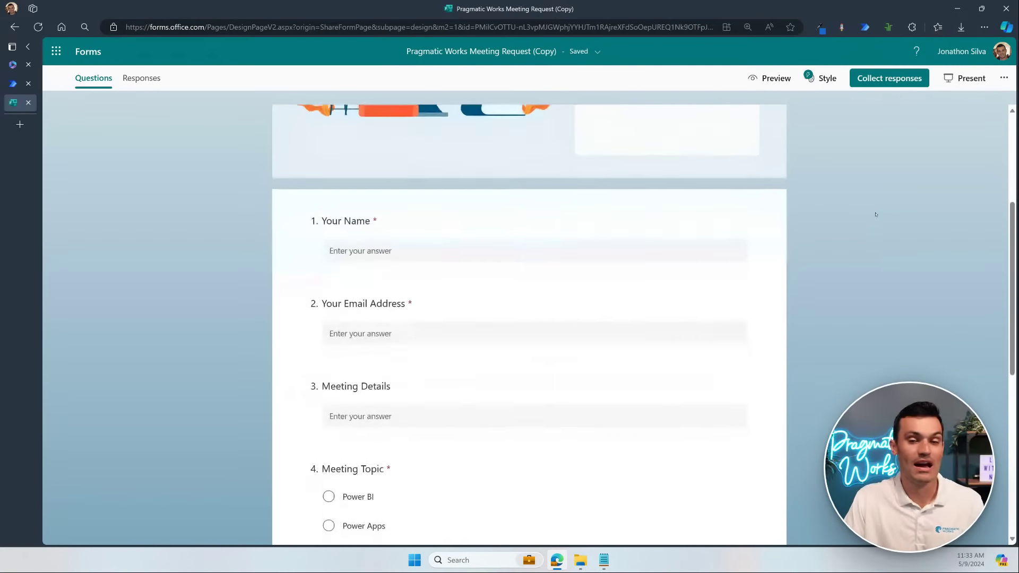
{"action": "scroll", "coordinate": [859, 277], "scroll_direction": "up", "scroll_amount": 3}
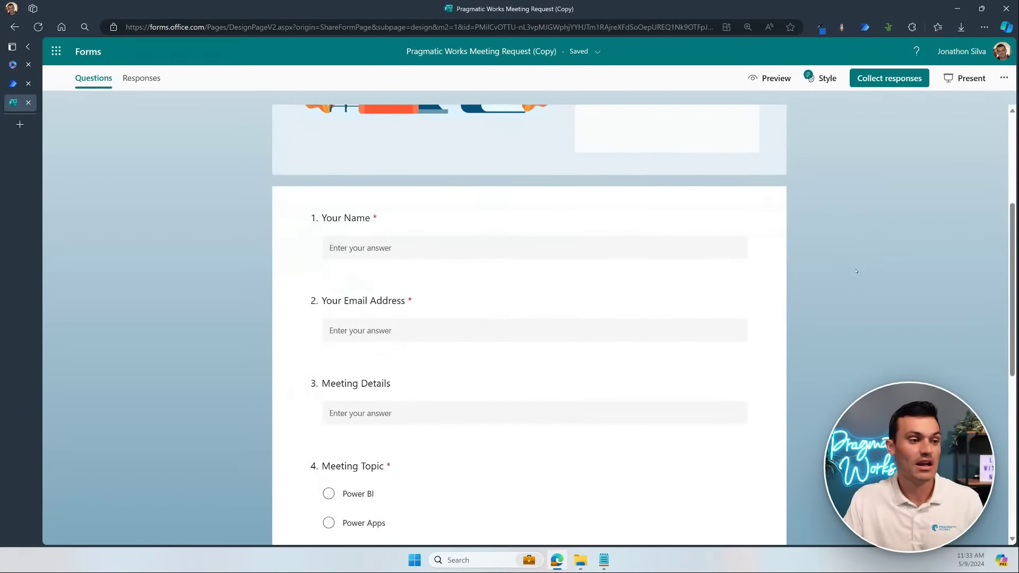
{"action": "scroll", "coordinate": [854, 260], "scroll_direction": "up", "scroll_amount": 1}
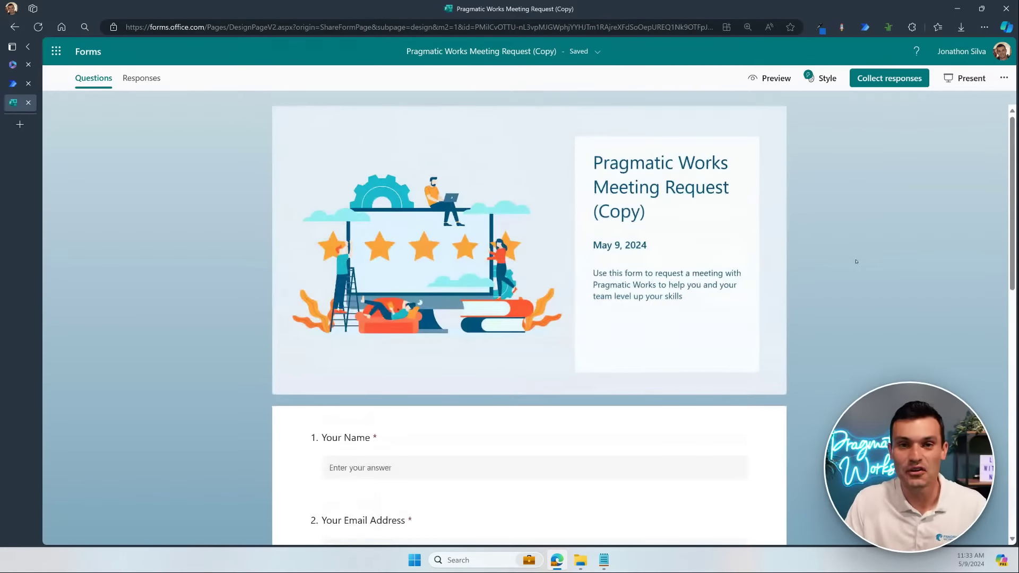
{"action": "scroll", "coordinate": [838, 259], "scroll_direction": "down", "scroll_amount": 1}
{"action": "scroll", "coordinate": [838, 259], "scroll_direction": "down", "scroll_amount": 5}
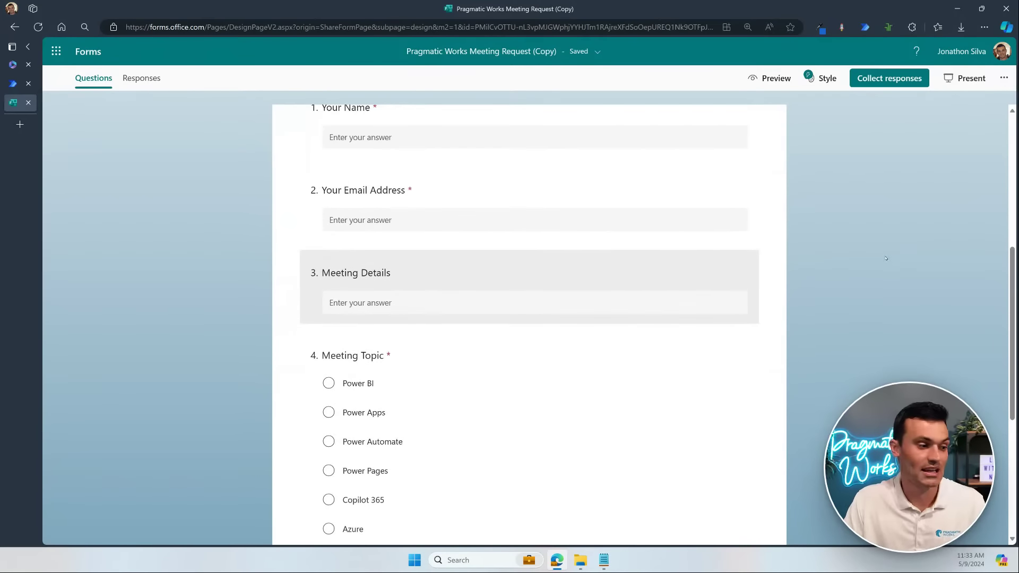
{"action": "scroll", "coordinate": [532, 448], "scroll_direction": "down", "scroll_amount": 2}
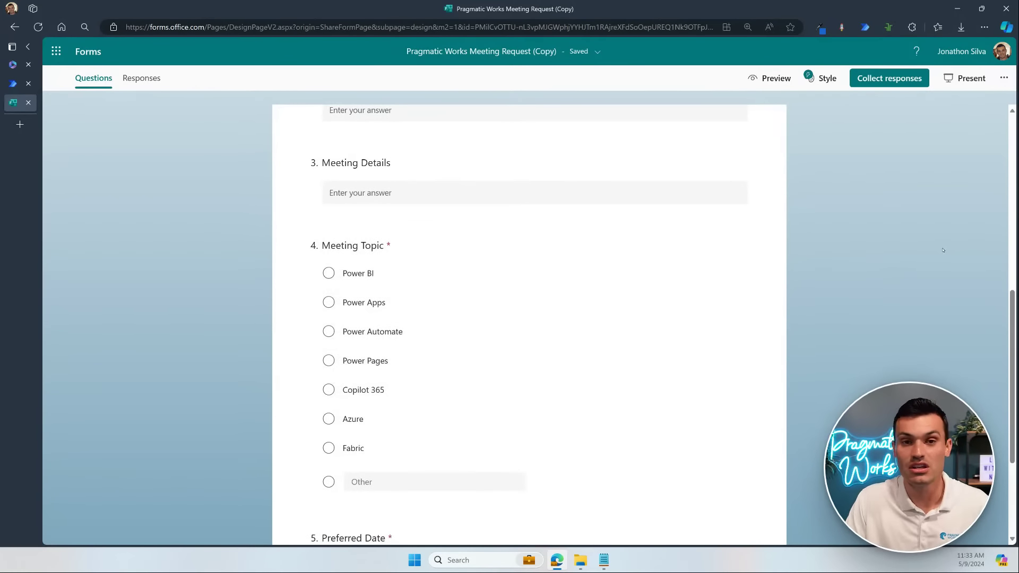
{"action": "scroll", "coordinate": [940, 237], "scroll_direction": "down", "scroll_amount": 3}
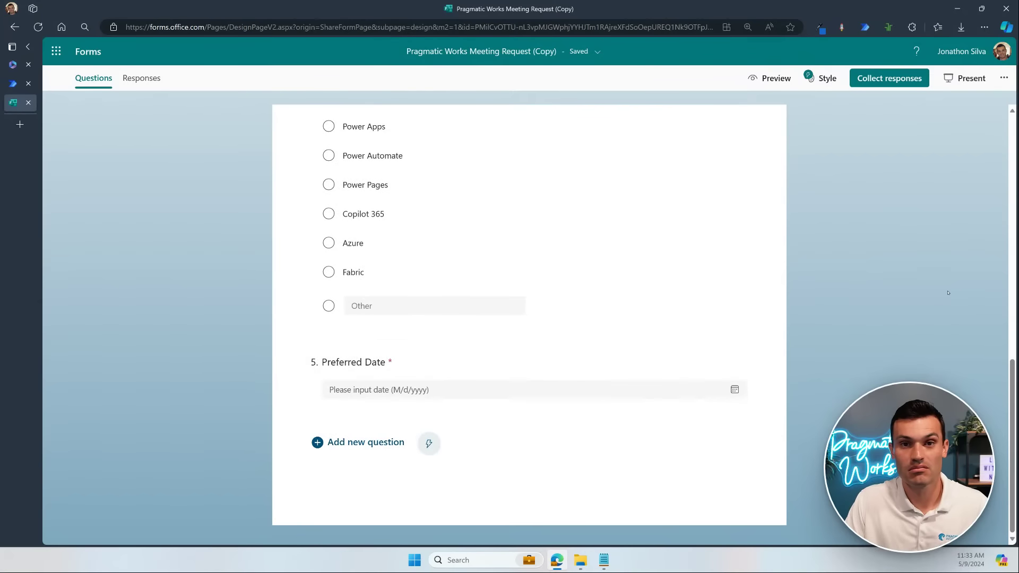
{"action": "scroll", "coordinate": [896, 284], "scroll_direction": "up", "scroll_amount": 8}
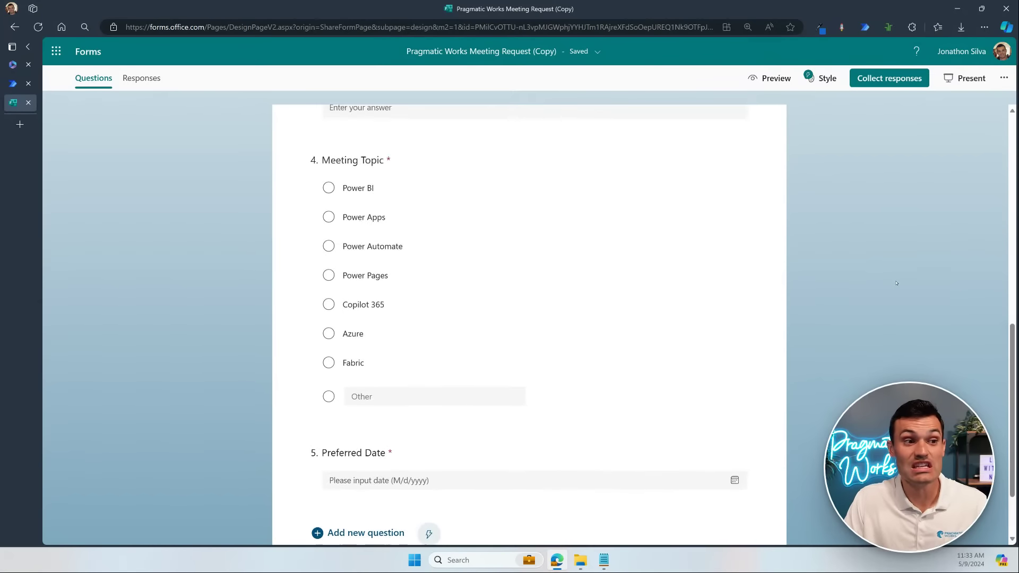
{"action": "scroll", "coordinate": [899, 278], "scroll_direction": "up", "scroll_amount": 2}
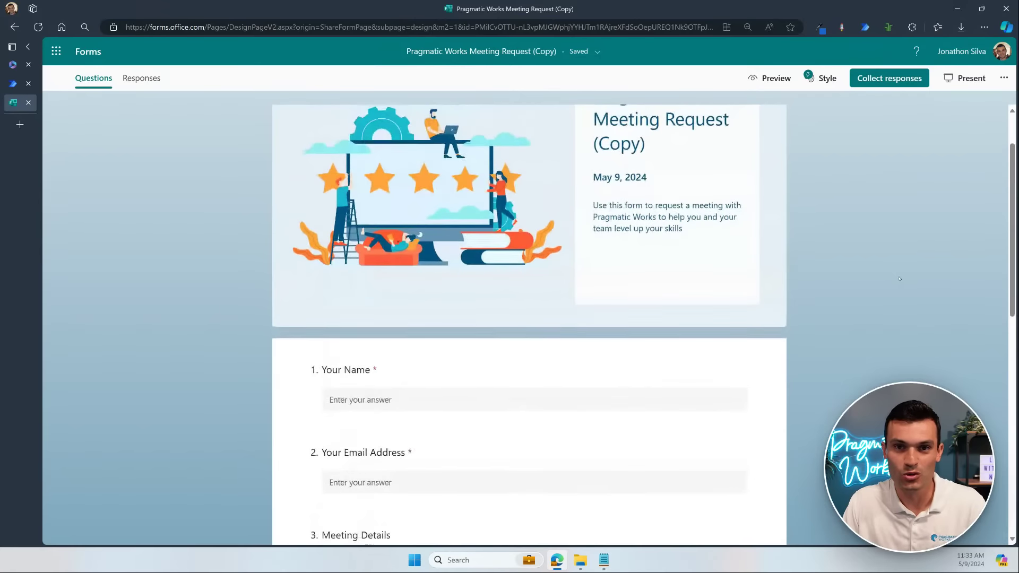
{"action": "left_click", "coordinate": [763, 78]}
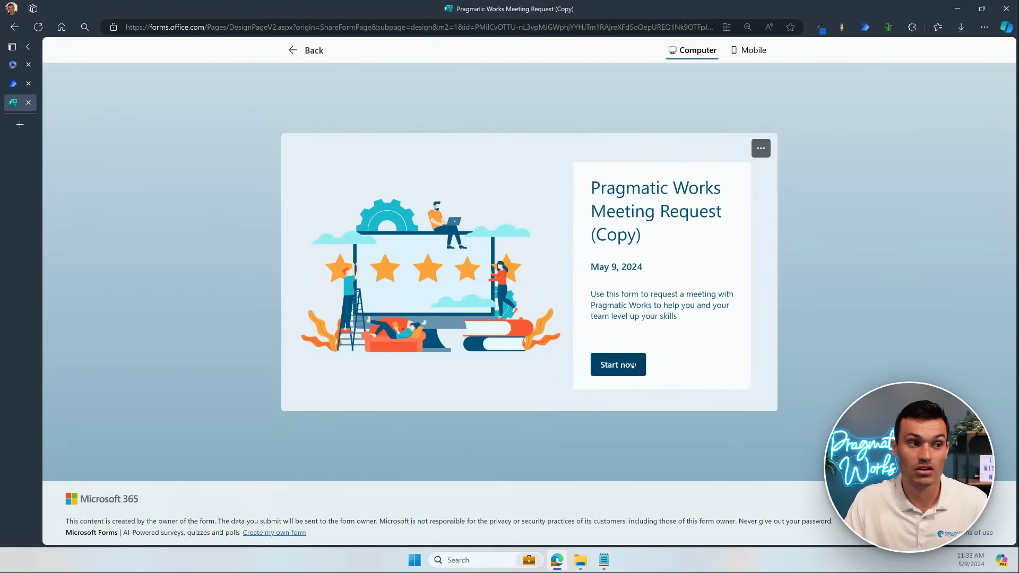
{"action": "left_click", "coordinate": [634, 365]}
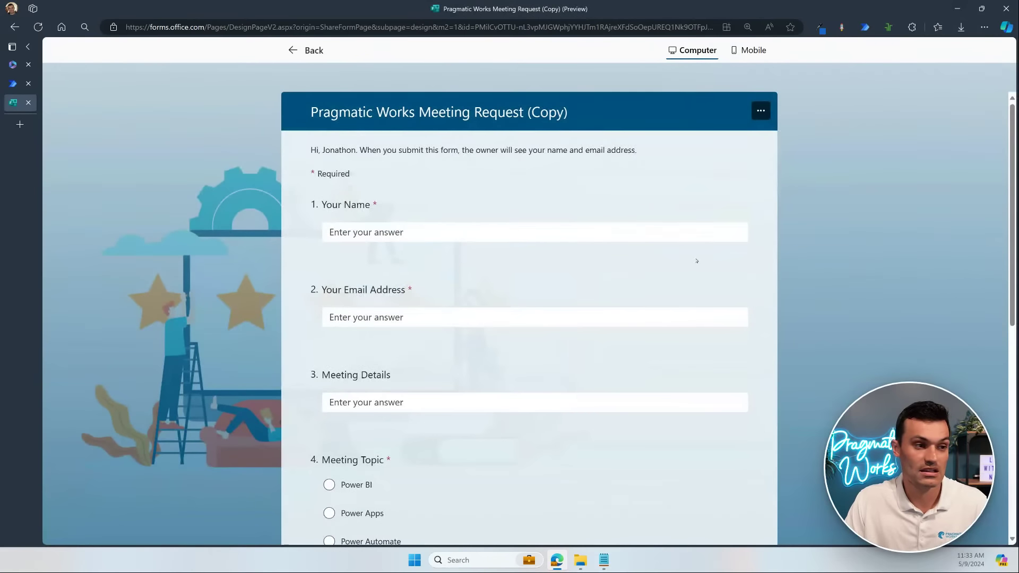
{"action": "scroll", "coordinate": [696, 260], "scroll_direction": "down", "scroll_amount": 3}
{"action": "scroll", "coordinate": [696, 260], "scroll_direction": "down", "scroll_amount": 5}
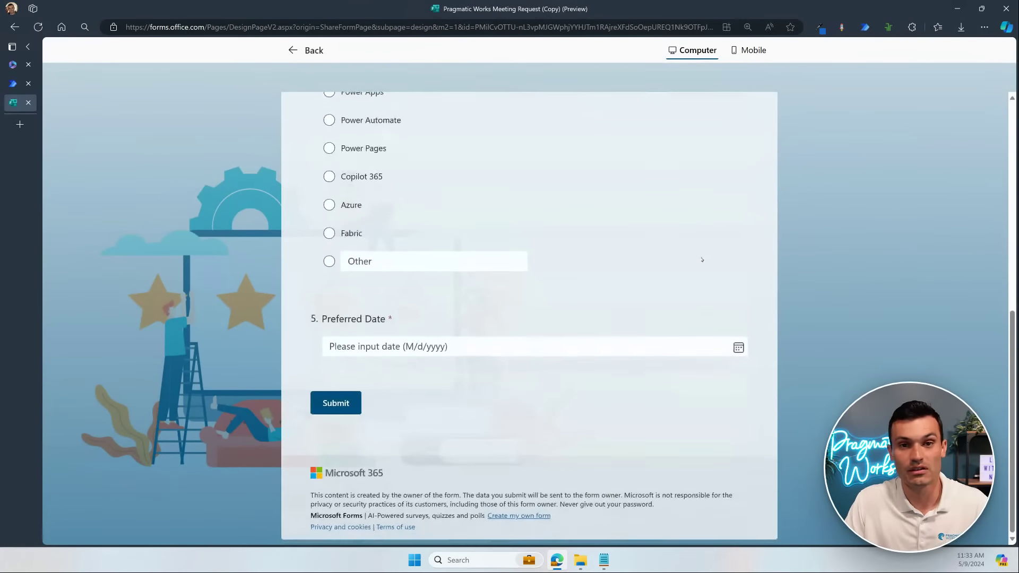
{"action": "scroll", "coordinate": [702, 259], "scroll_direction": "up", "scroll_amount": 10}
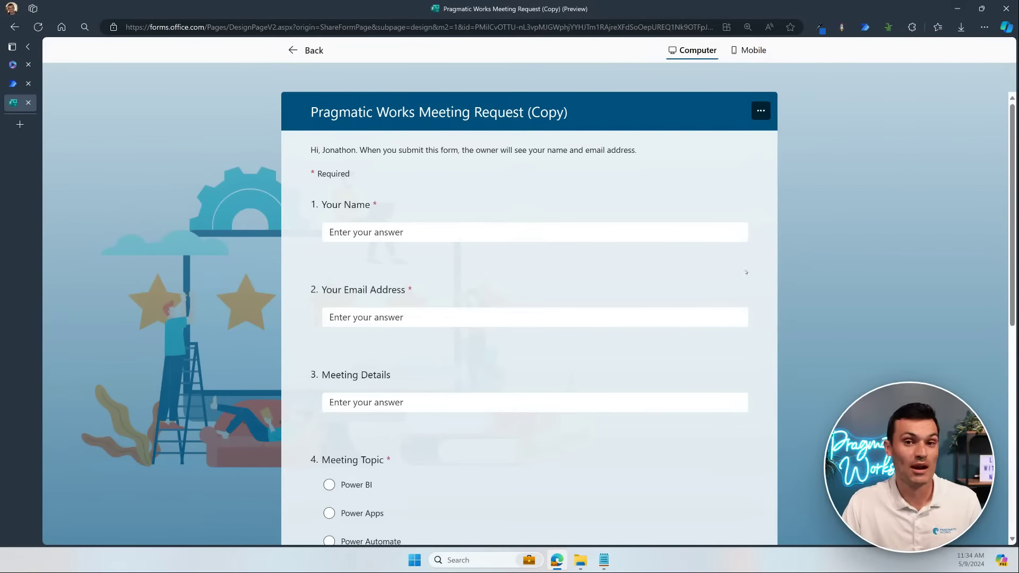
Step: Return to Power Automate and create the suggested three-step Forms-to-email flow
{"action": "left_click", "coordinate": [14, 84]}
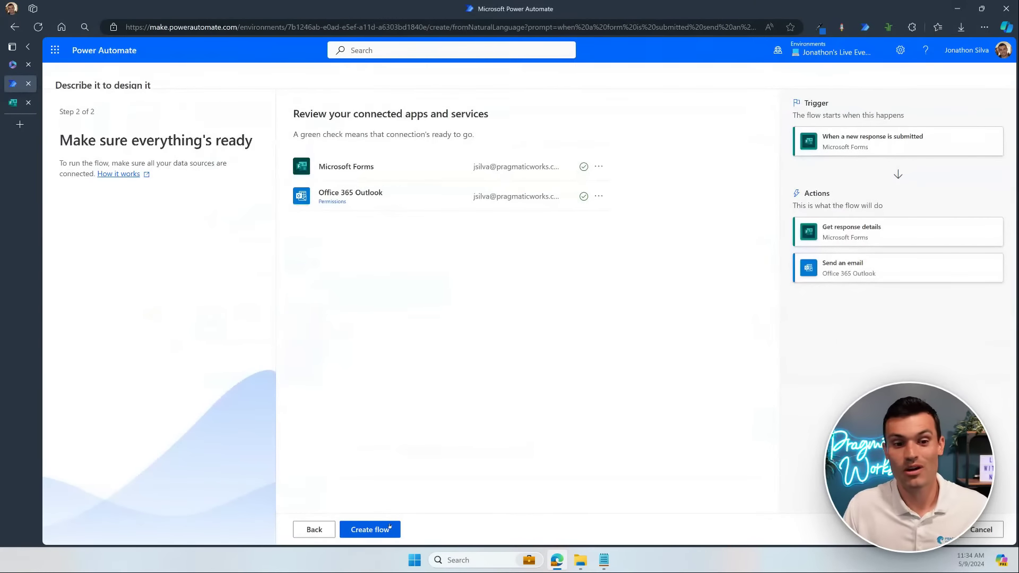
{"action": "left_click", "coordinate": [389, 526]}
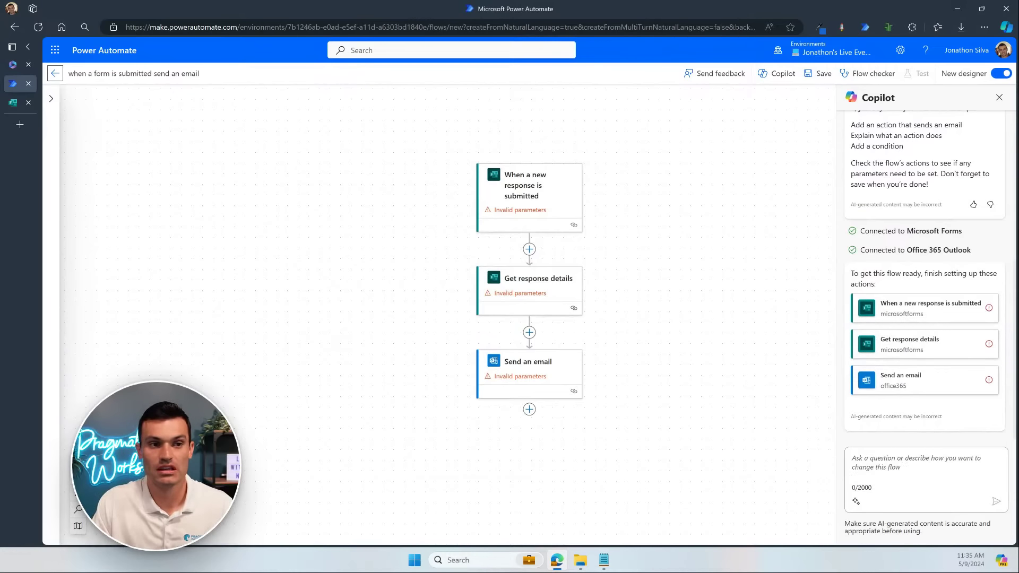
Step: Close the Copilot sidebar and open the When a new response is submitted trigger's parameters
{"action": "left_click", "coordinate": [1006, 27]}
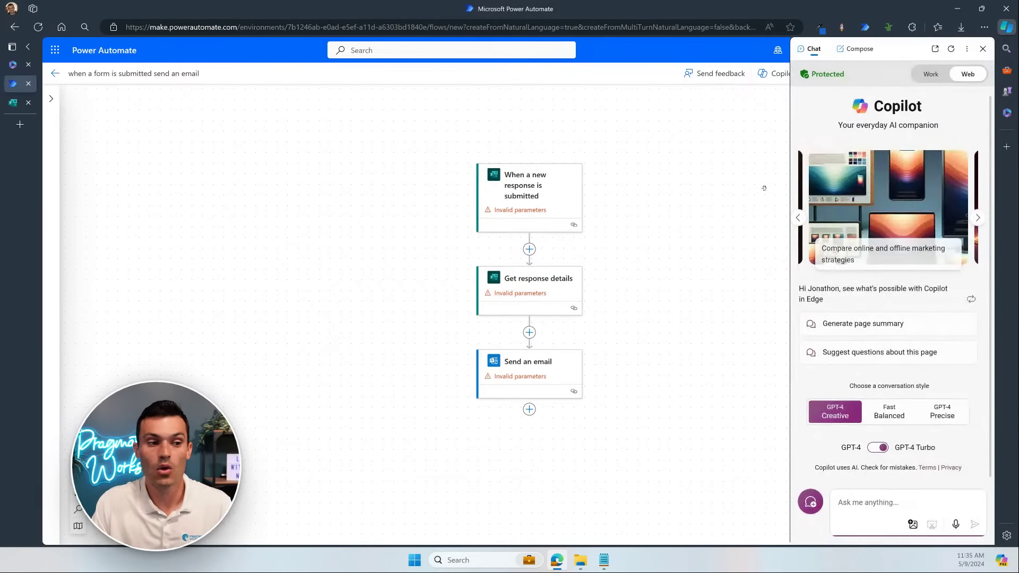
{"action": "left_click", "coordinate": [735, 210]}
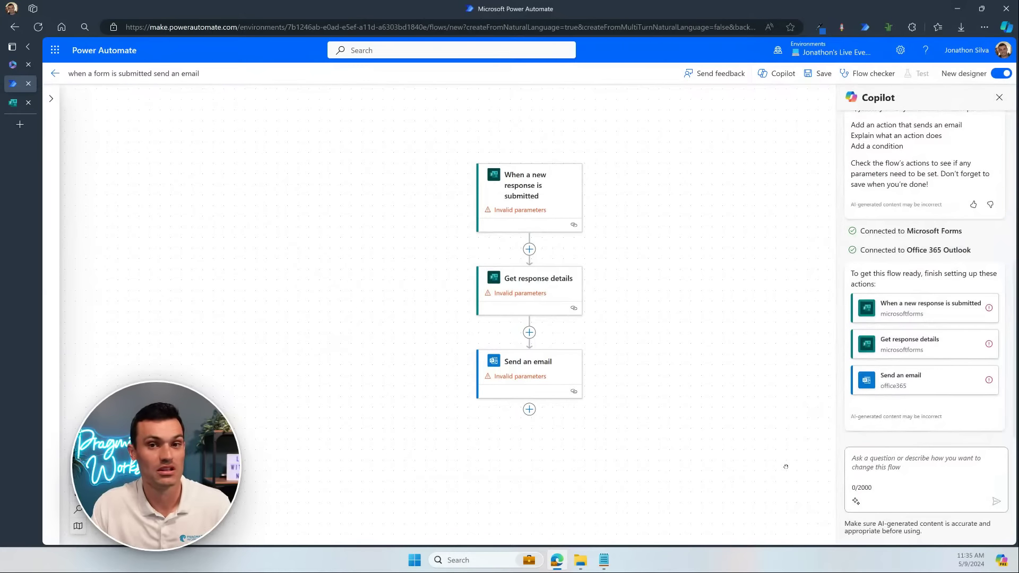
{"action": "scroll", "coordinate": [928, 232], "scroll_direction": "up", "scroll_amount": 3}
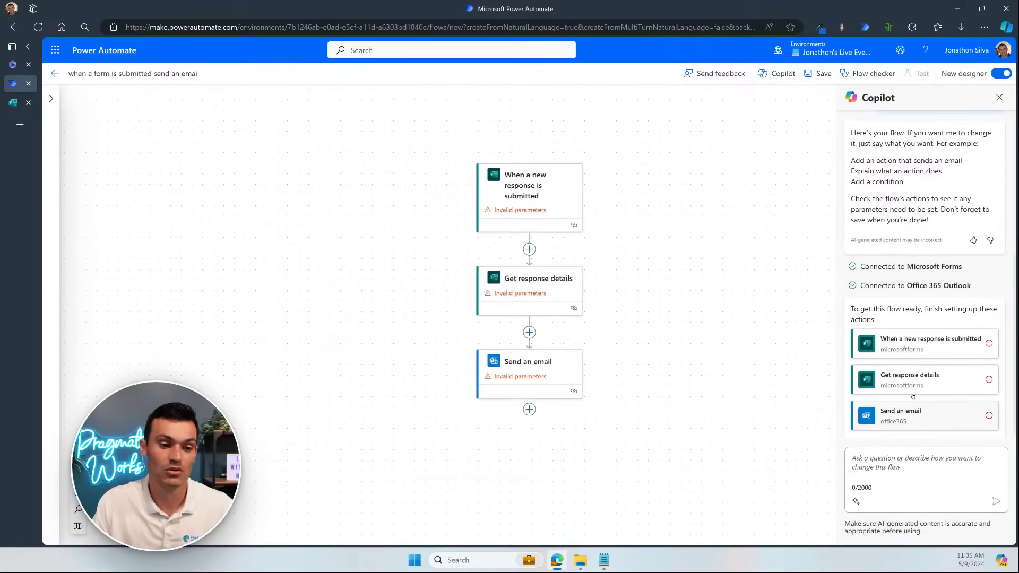
{"action": "scroll", "coordinate": [926, 218], "scroll_direction": "up", "scroll_amount": 1}
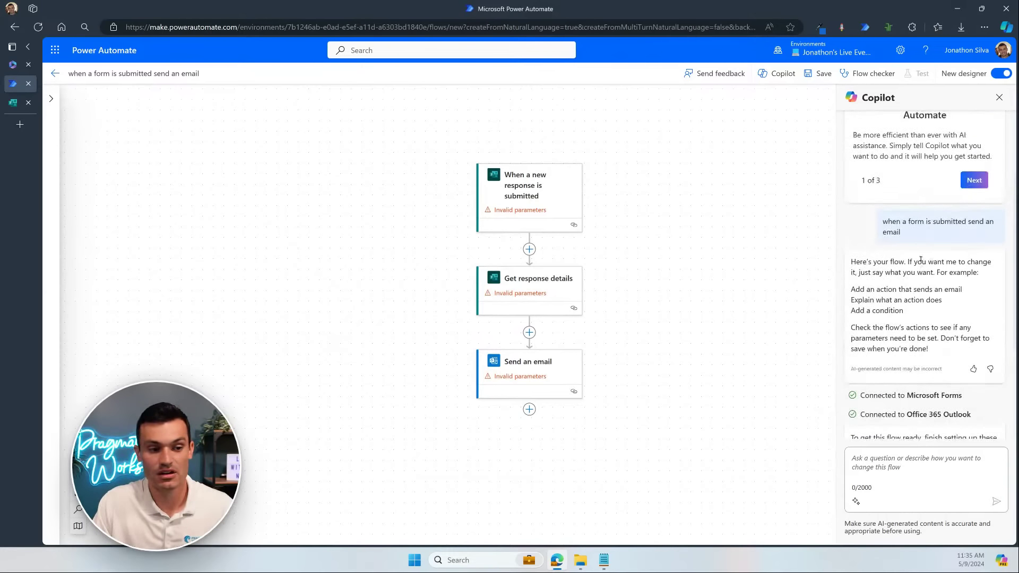
{"action": "scroll", "coordinate": [920, 260], "scroll_direction": "down", "scroll_amount": 3}
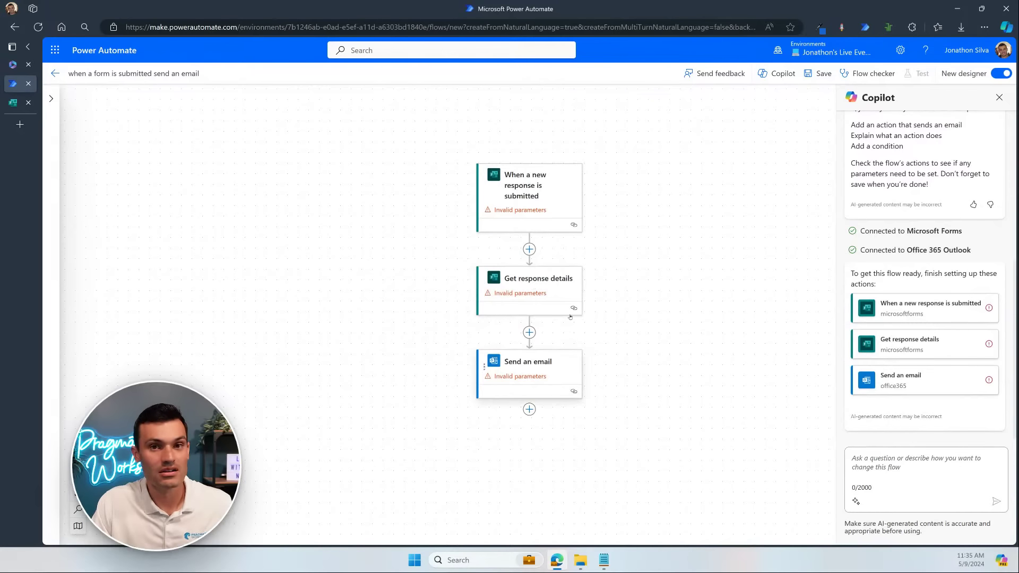
{"action": "left_click", "coordinate": [549, 205]}
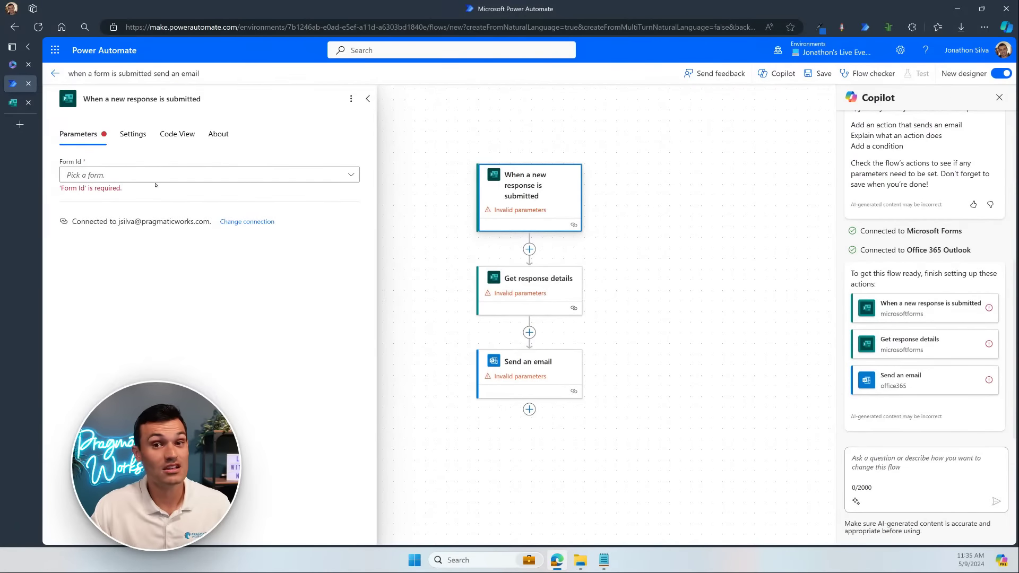
Step: Set the trigger's Form Id to Pragmatic Works Meeting Request (Copy) and show its preview
{"action": "left_click", "coordinate": [347, 174]}
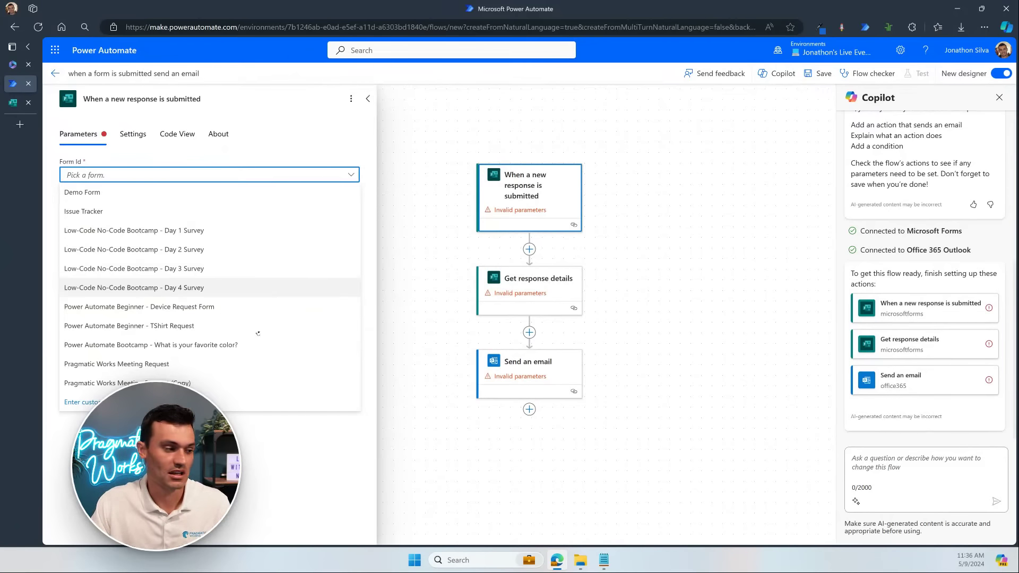
{"action": "left_click", "coordinate": [249, 383]}
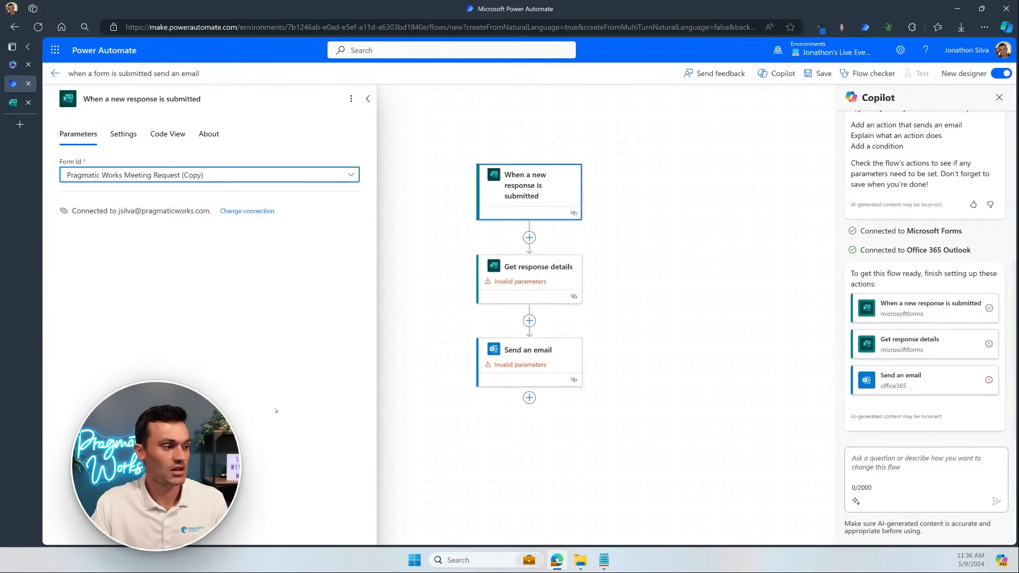
{"action": "left_click", "coordinate": [20, 104]}
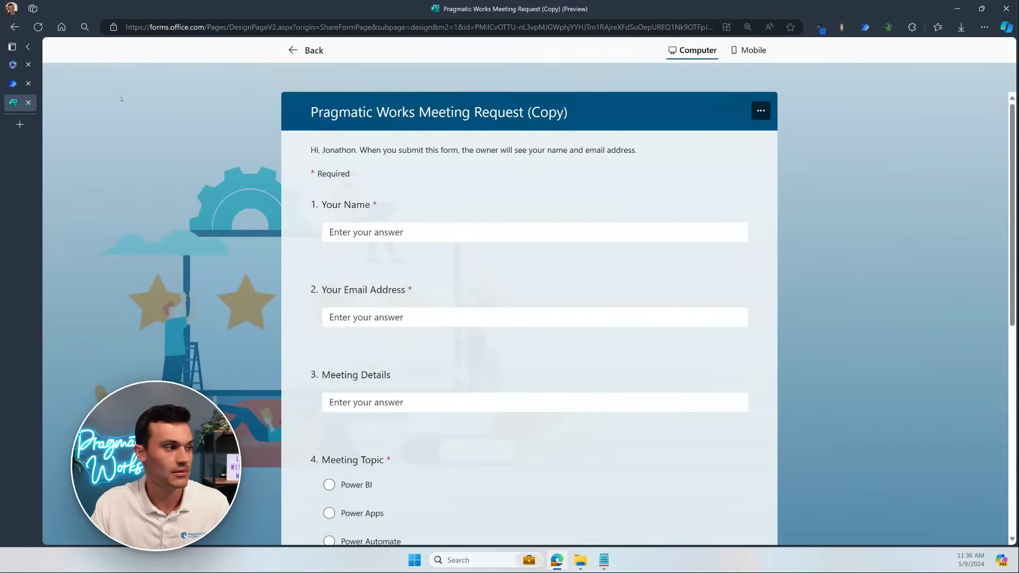
Step: Return to the flow designer and open the Get response details action's parameters
{"action": "left_click", "coordinate": [17, 85]}
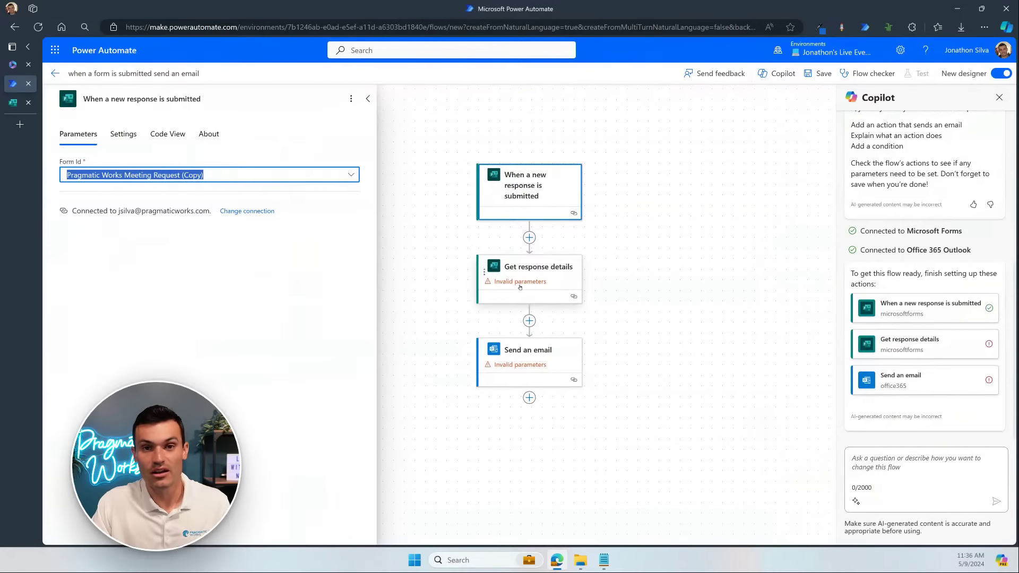
{"action": "left_click", "coordinate": [104, 211]}
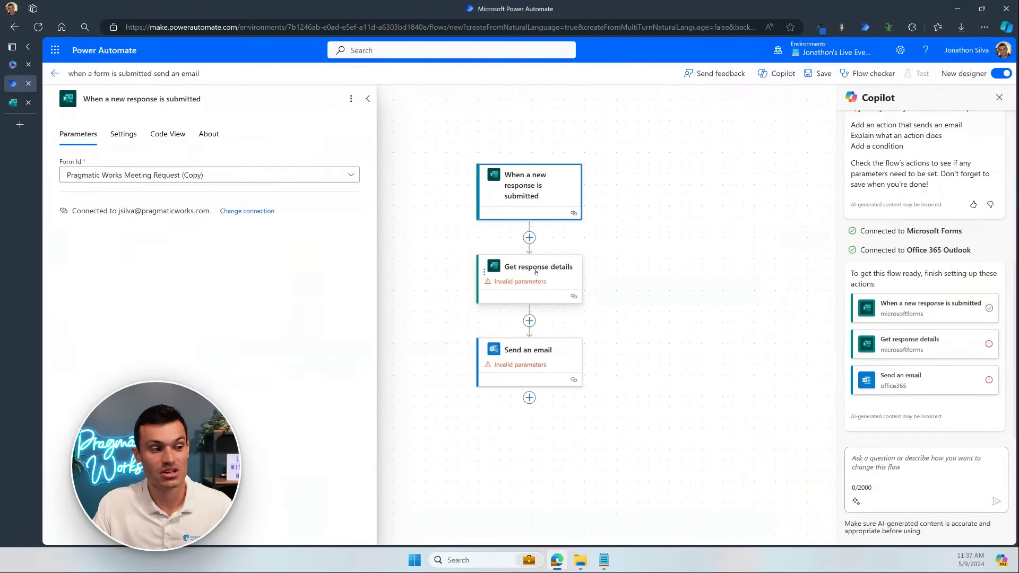
{"action": "left_click", "coordinate": [535, 273]}
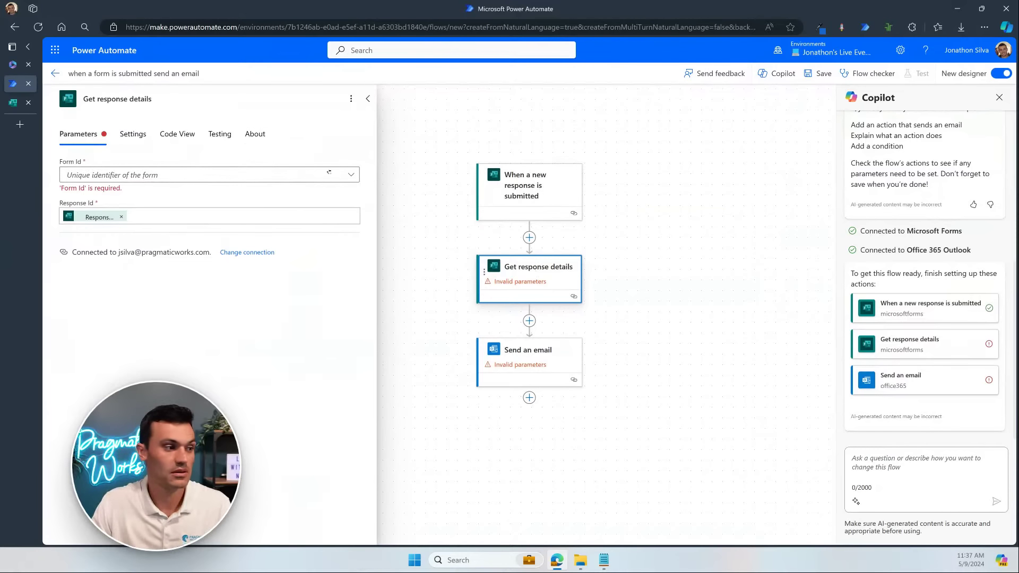
Step: Set the Get response details Form Id to Pragmatic Works Meeting Request (Copy)
{"action": "left_click", "coordinate": [297, 175]}
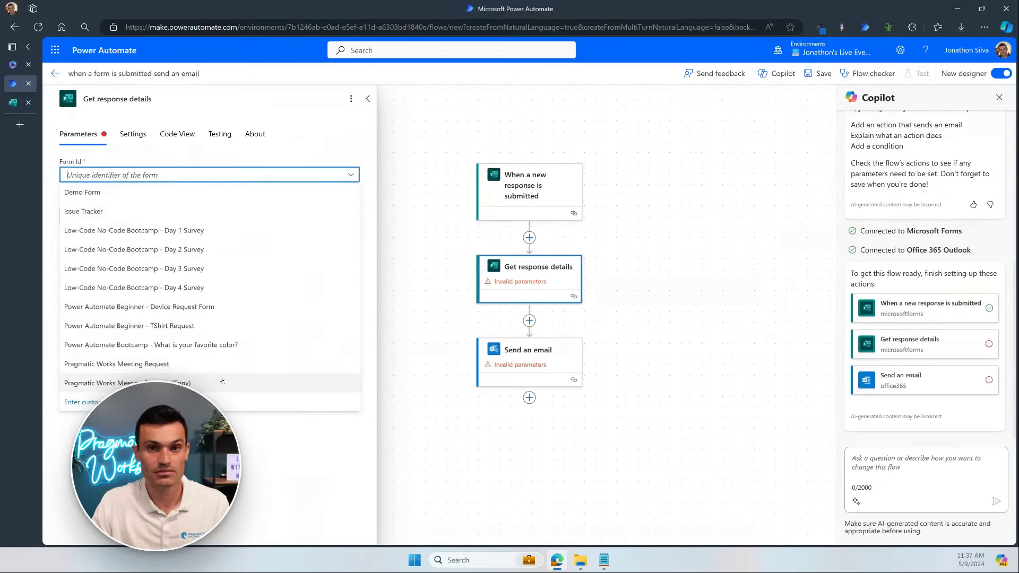
{"action": "left_click", "coordinate": [223, 381]}
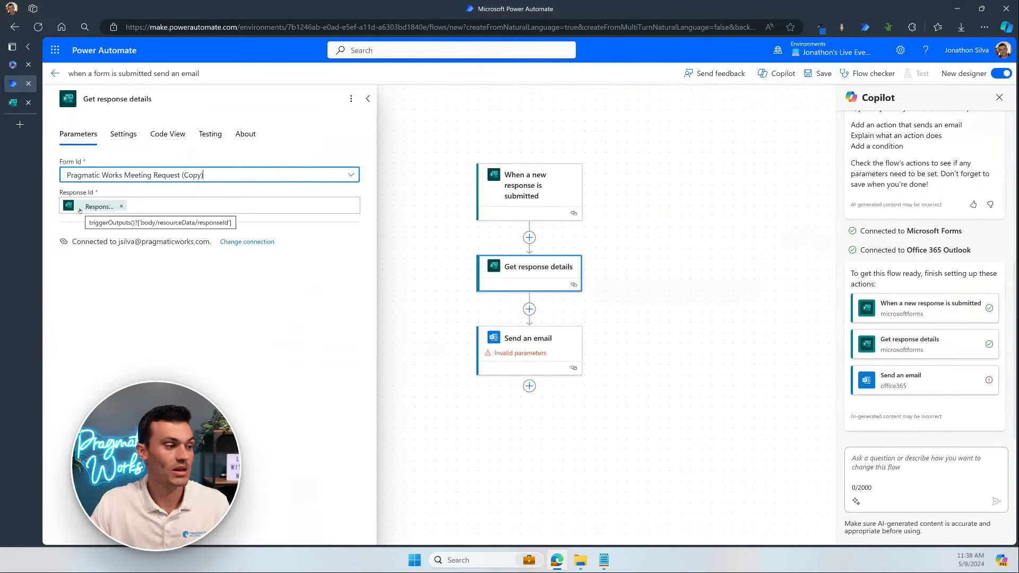
{"action": "left_click", "coordinate": [176, 205]}
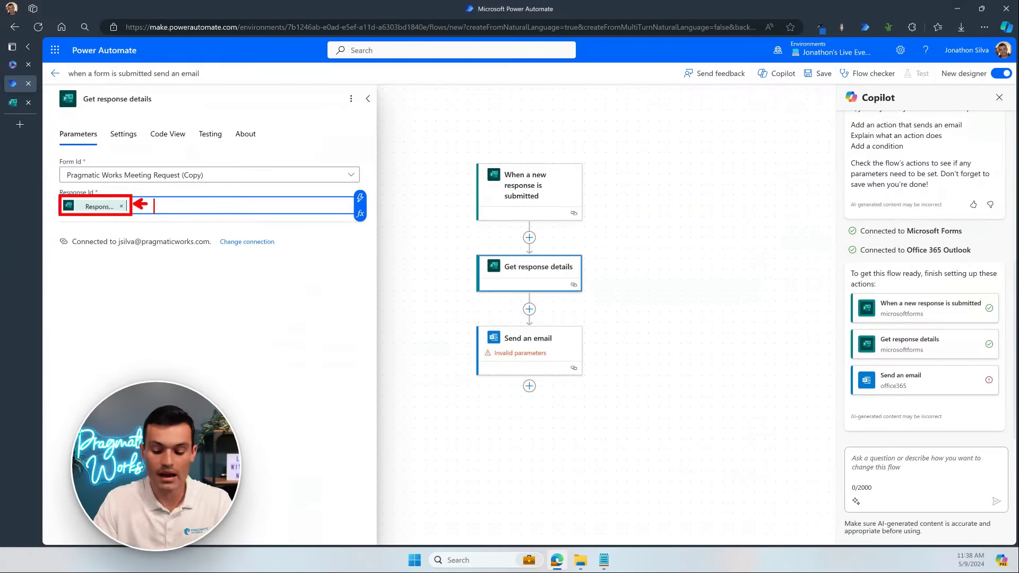
{"action": "type", "text": "dynamic c"}
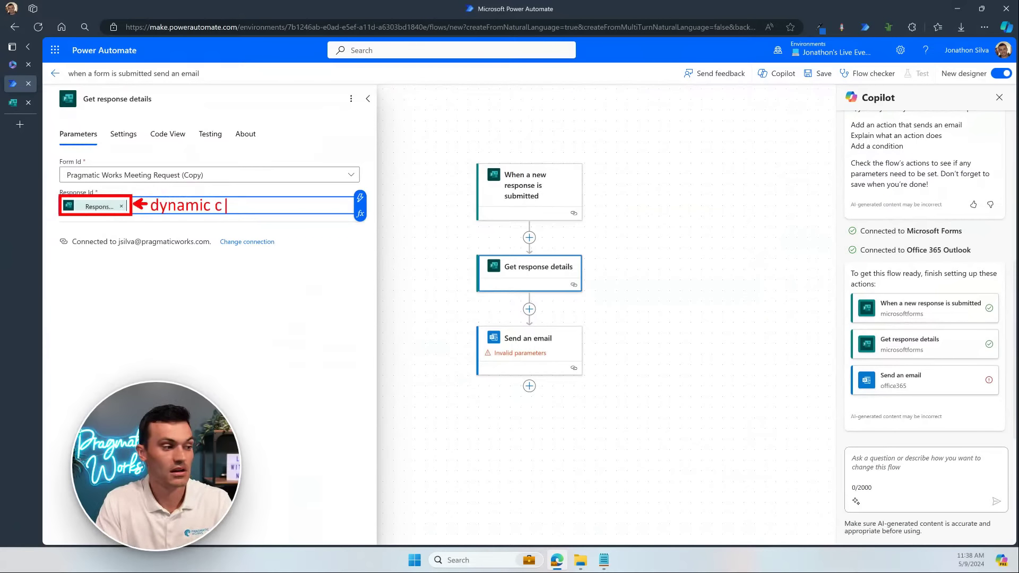
{"action": "type", "text": "ontent"}
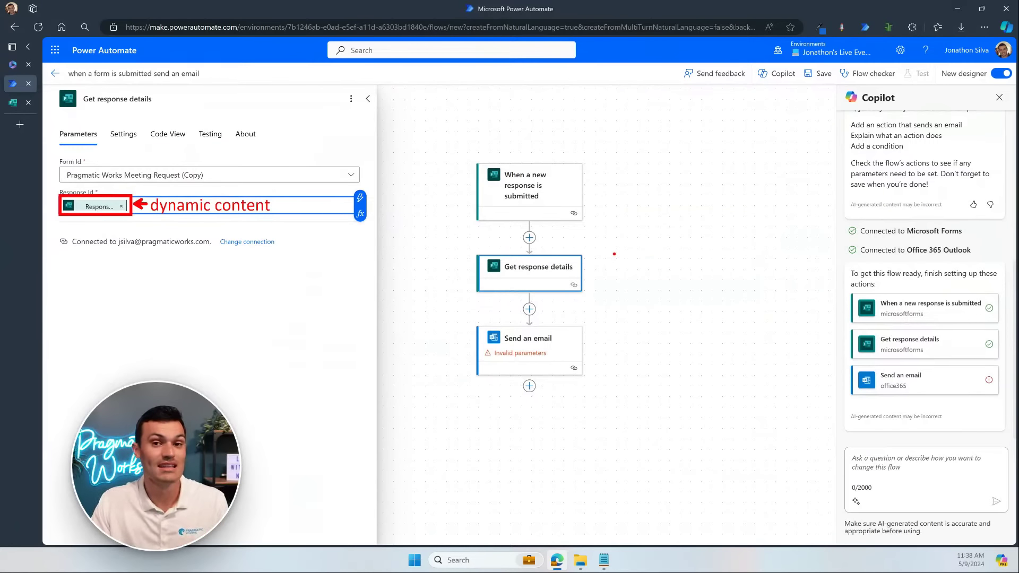
{"action": "left_click_drag", "start_coordinate": [476, 163], "coordinate": [584, 220]}
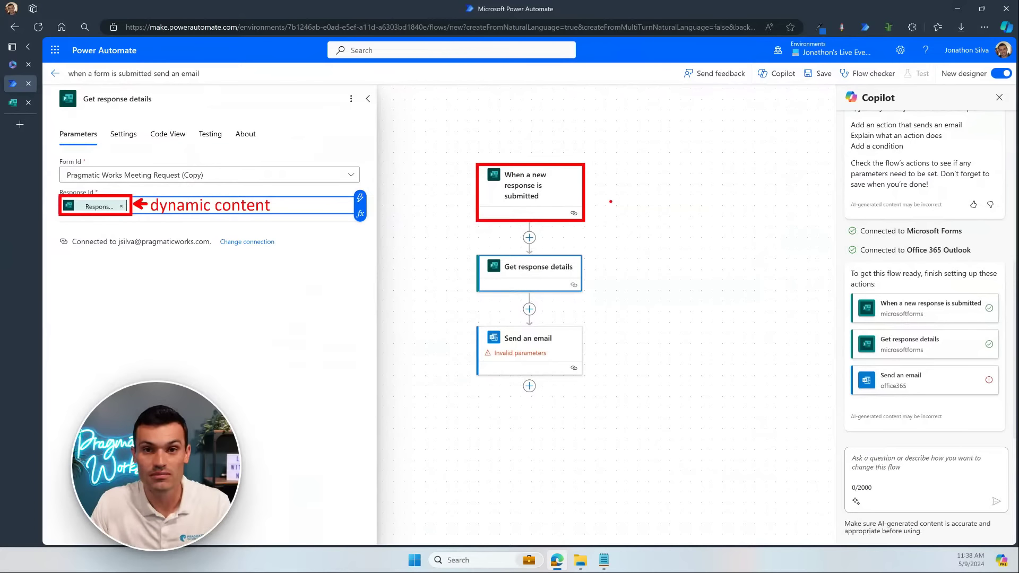
{"action": "mouse_move", "coordinate": [591, 188]}
{"action": "left_mouse_down"}
{"action": "mouse_move", "coordinate": [613, 222]}
{"action": "mouse_move", "coordinate": [584, 259]}
{"action": "mouse_move", "coordinate": [599, 271]}
{"action": "left_mouse_up"}
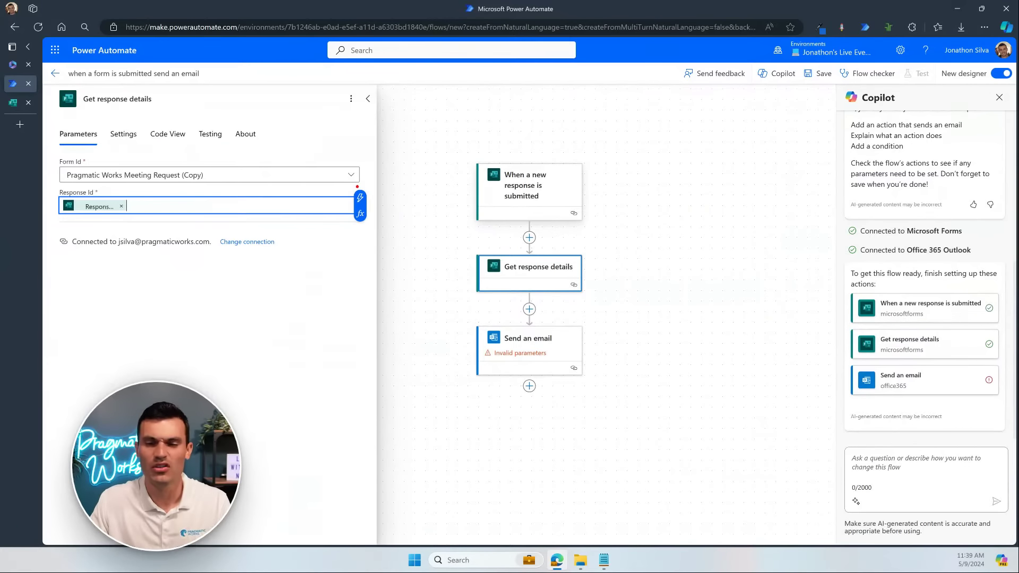
{"action": "mouse_move", "coordinate": [357, 187]}
{"action": "left_mouse_down"}
{"action": "mouse_move", "coordinate": [366, 206]}
{"action": "mouse_move", "coordinate": [402, 178]}
{"action": "left_mouse_up"}
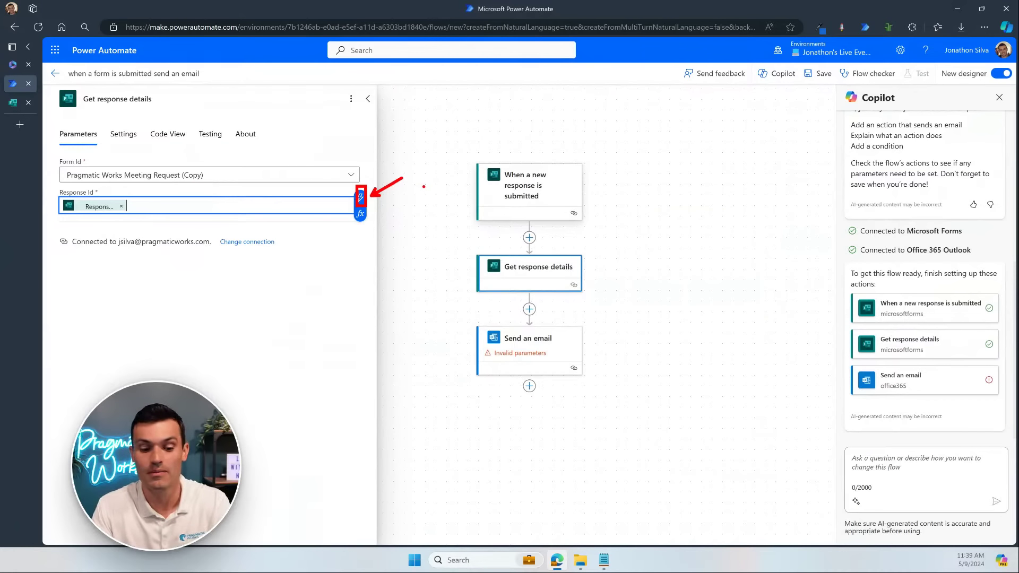
{"action": "key", "text": "Escape"}
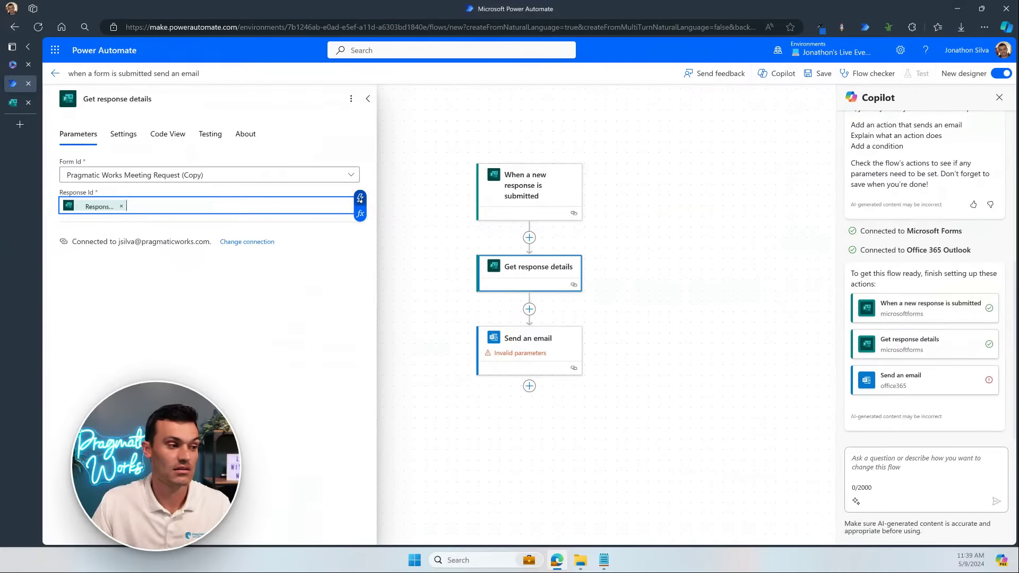
{"action": "left_click", "coordinate": [361, 198]}
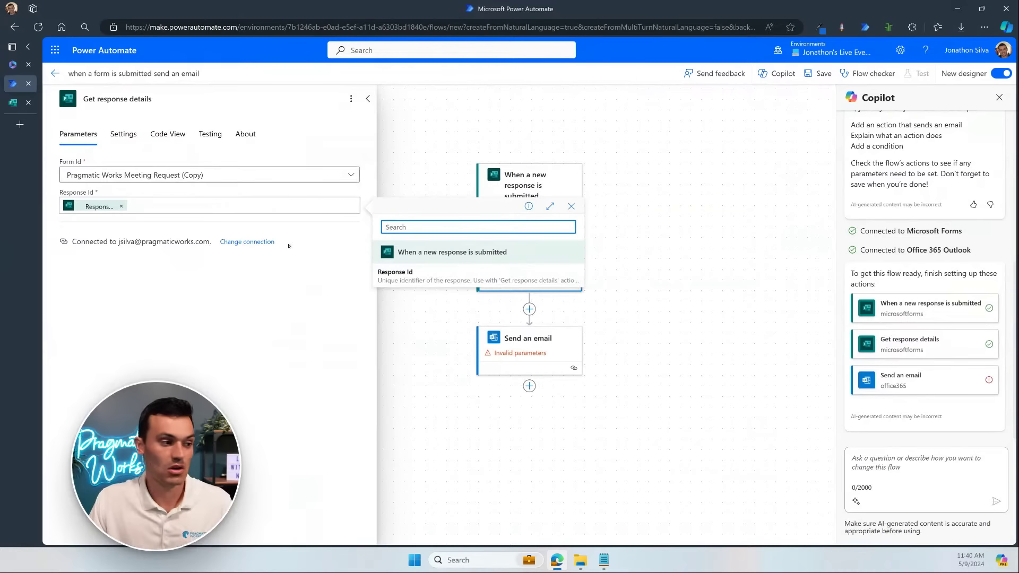
{"action": "left_click", "coordinate": [725, 286]}
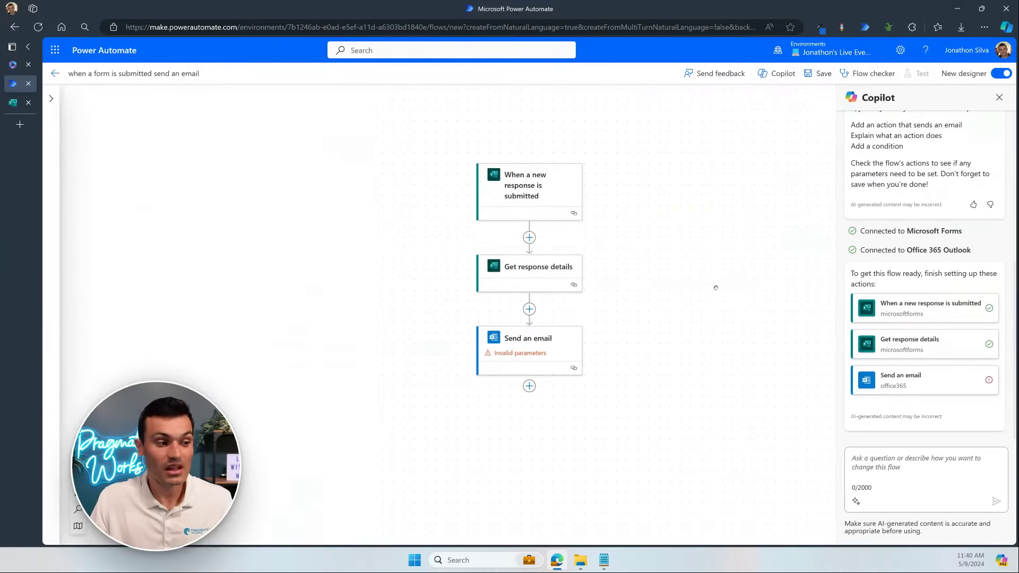
Step: Open the Send an email step's parameters and expand the To recipient choices
{"action": "left_click", "coordinate": [525, 341]}
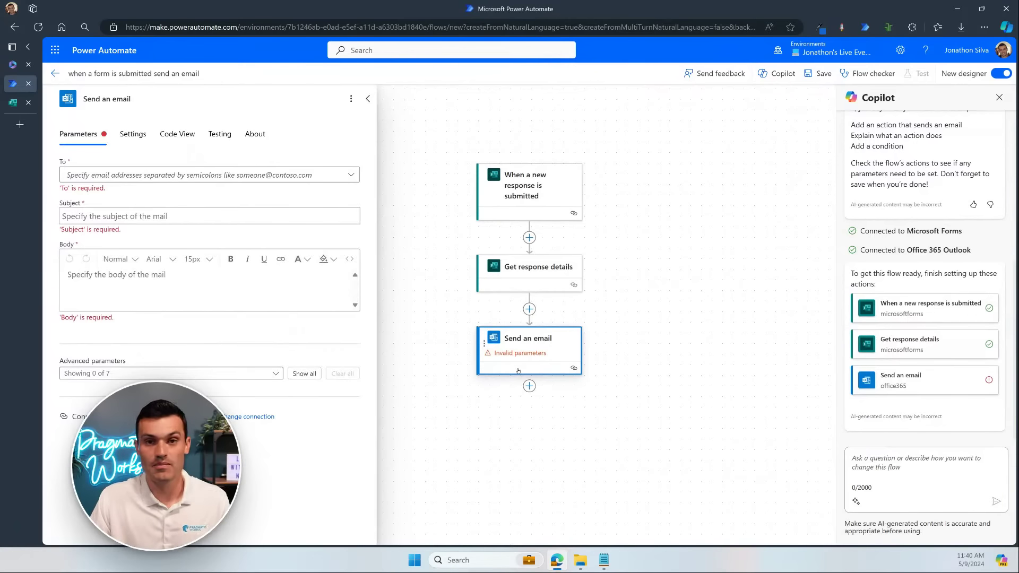
{"action": "left_click_drag", "start_coordinate": [638, 392], "coordinate": [618, 373]}
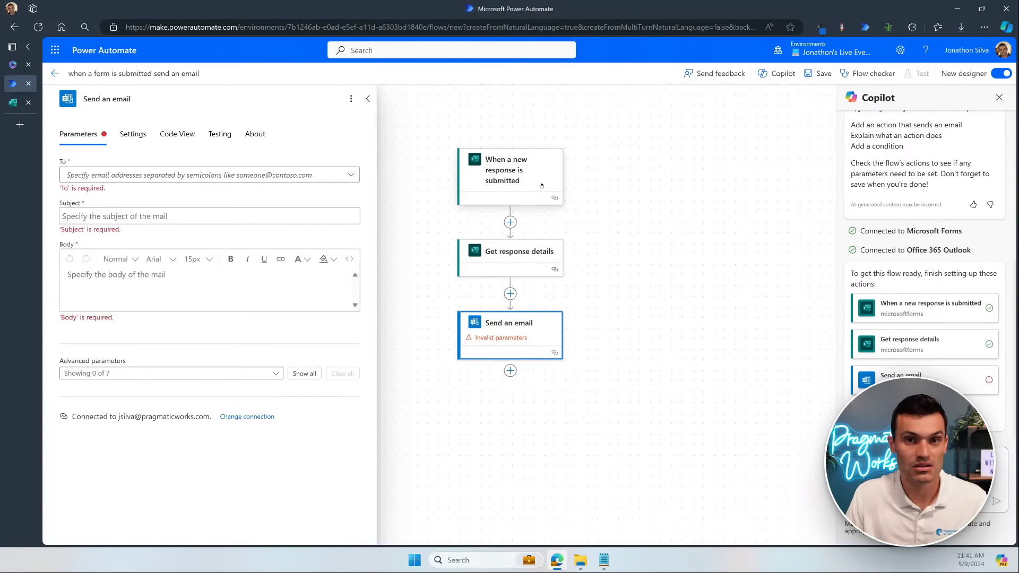
{"action": "left_click", "coordinate": [126, 175]}
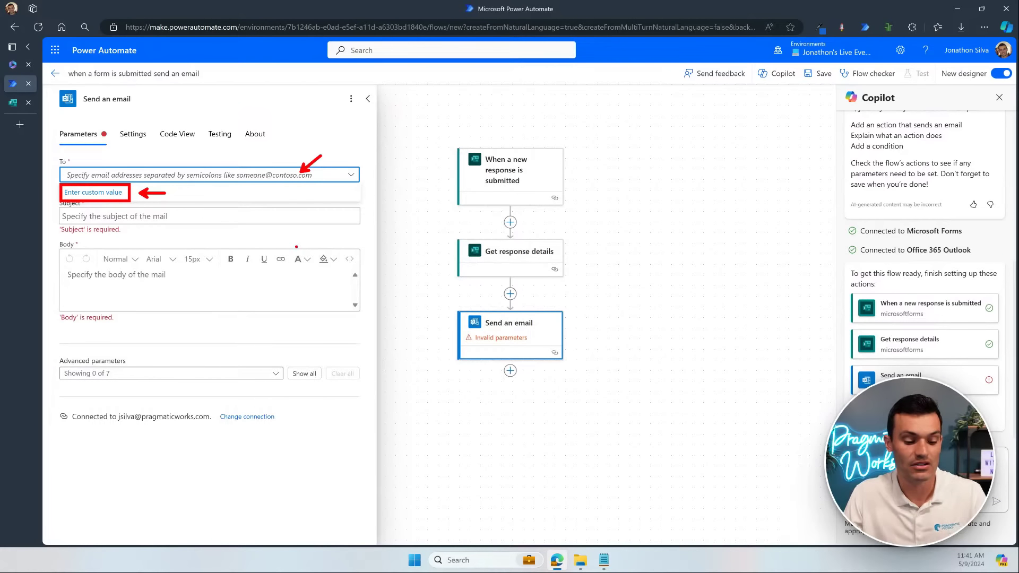
Step: Make To accept a custom value, list the form's dynamic content, then view the form preview
{"action": "left_click", "coordinate": [145, 194]}
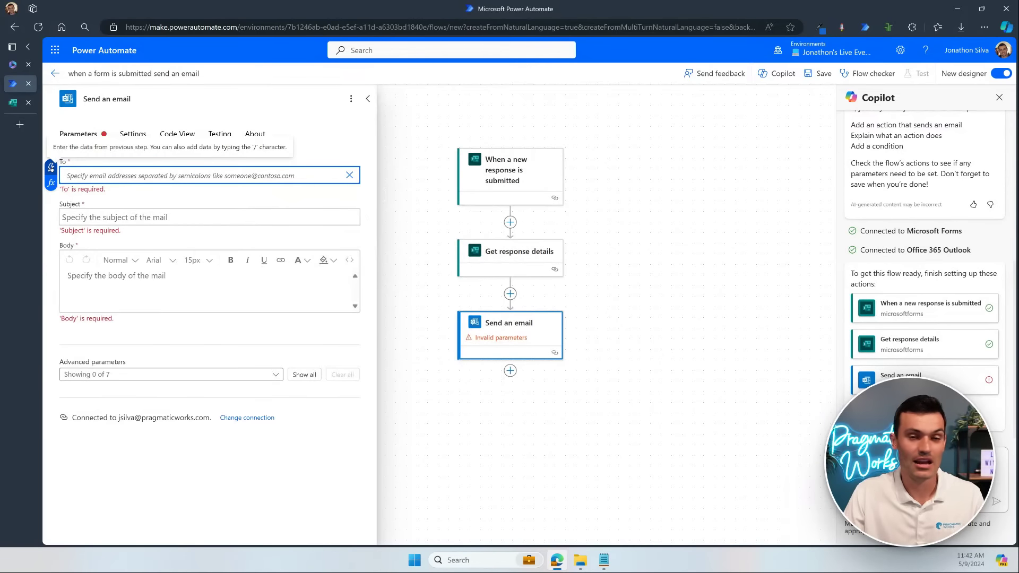
{"action": "left_click", "coordinate": [51, 167]}
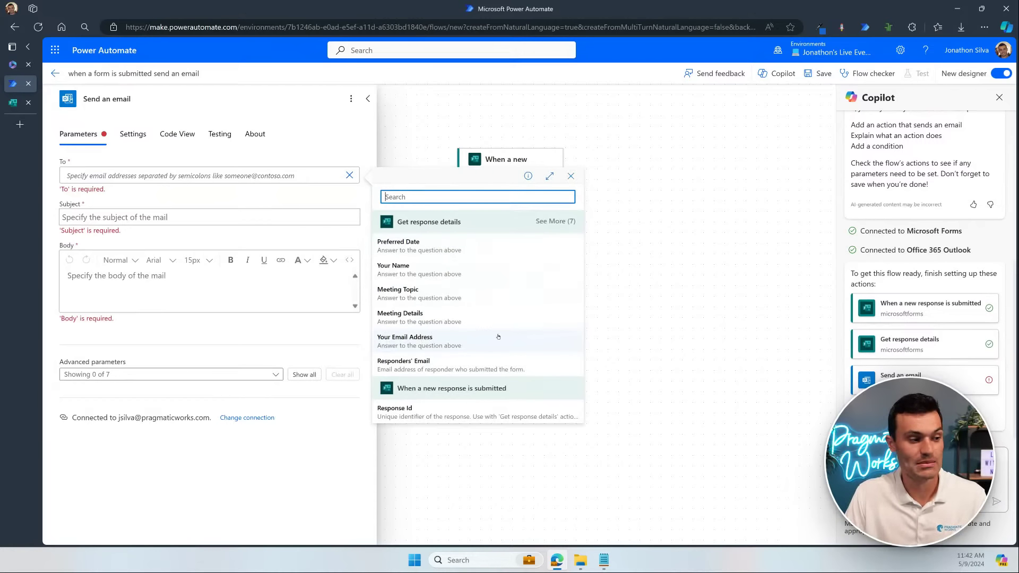
{"action": "key", "text": "ctrl+Tab"}
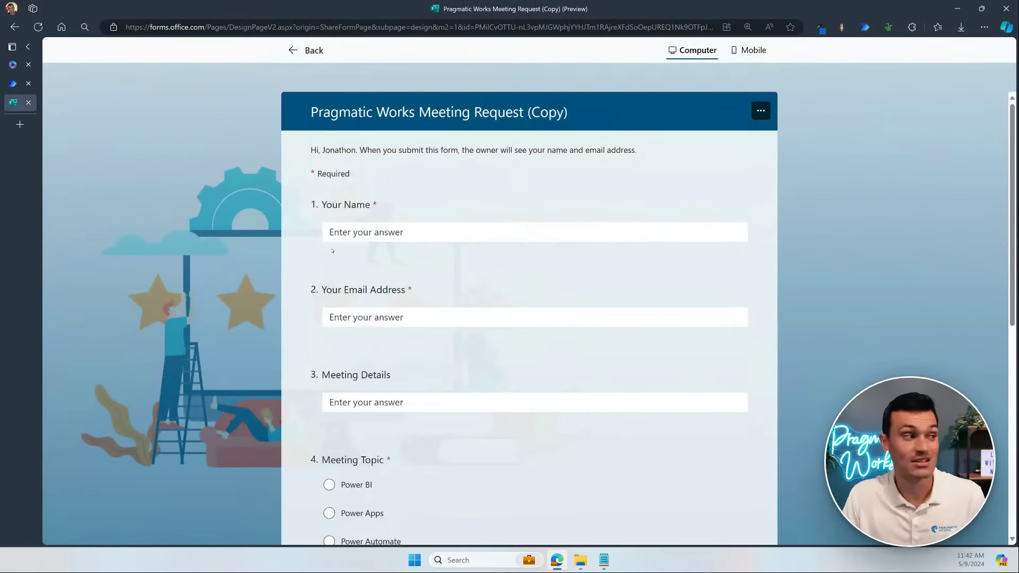
Step: Review the meeting request form's questions, then go back to the Power Automate flow editor
{"action": "mouse_move", "coordinate": [19, 88]}
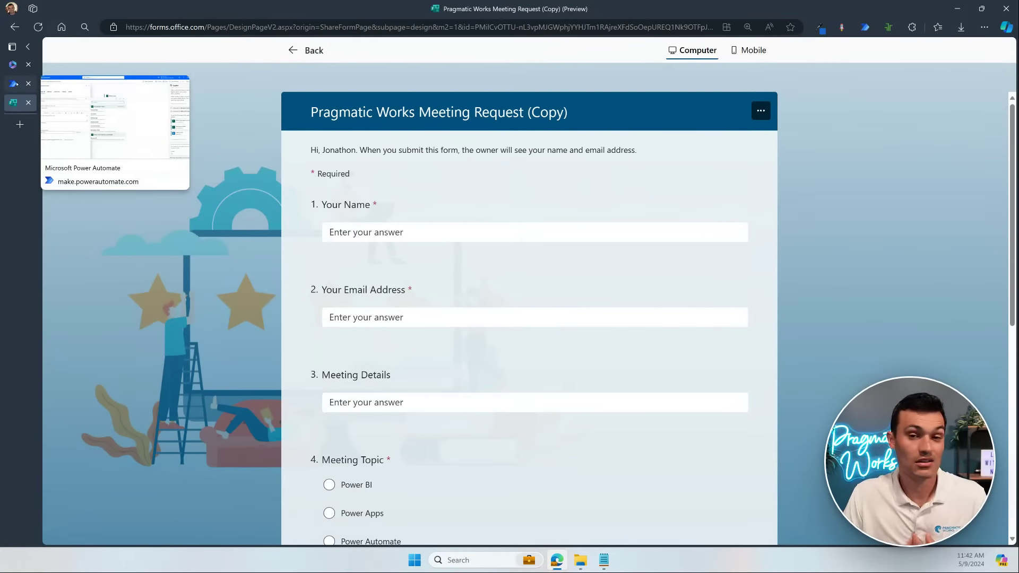
{"action": "left_click", "coordinate": [15, 84]}
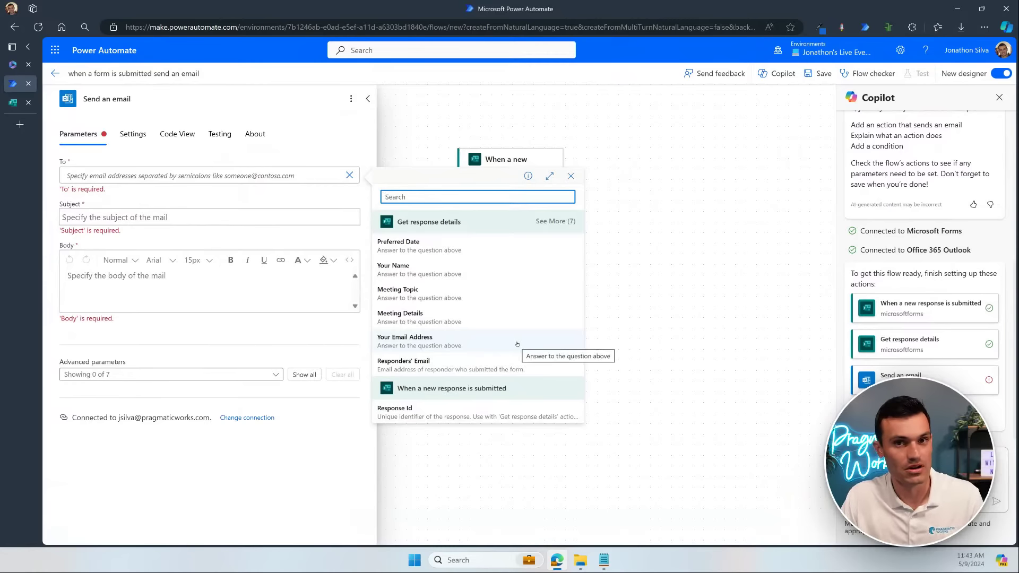
Step: Send the email to the Your Email Address answer with subject 'Thank you for your meeting request'
{"action": "left_click", "coordinate": [428, 340]}
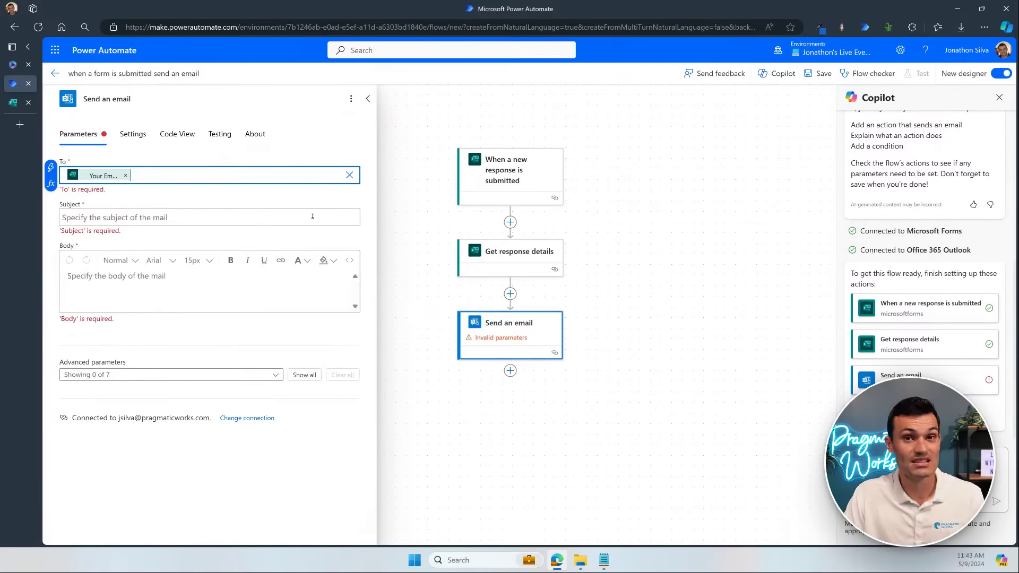
{"action": "left_click", "coordinate": [251, 216]}
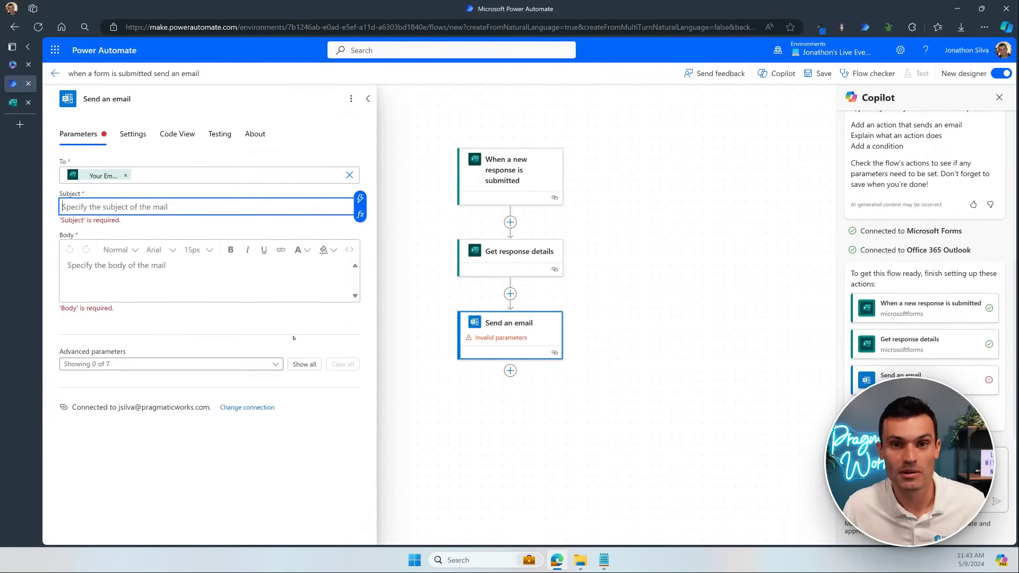
{"action": "type", "text": "Tha"}
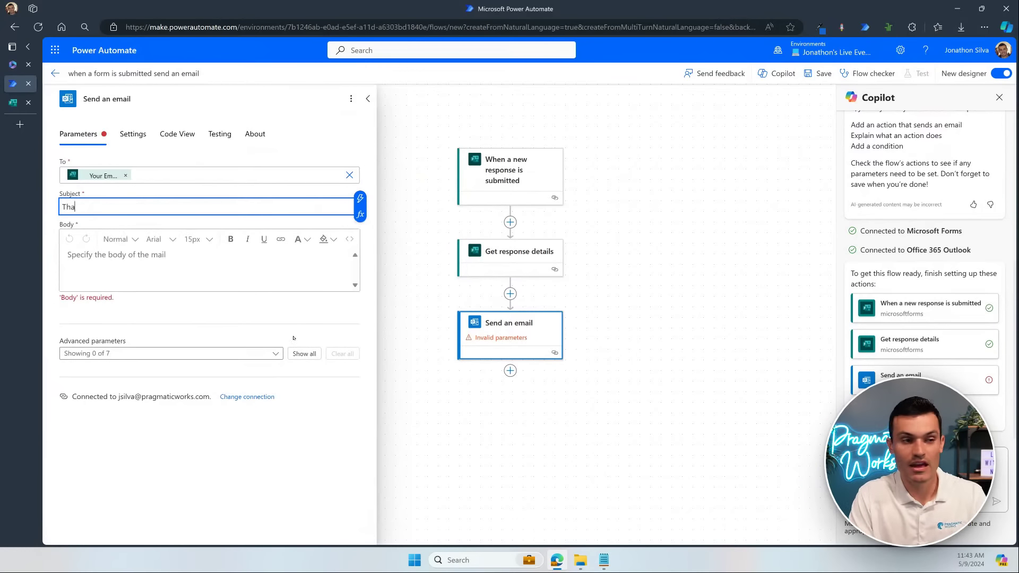
{"action": "type", "text": "nk you for your "}
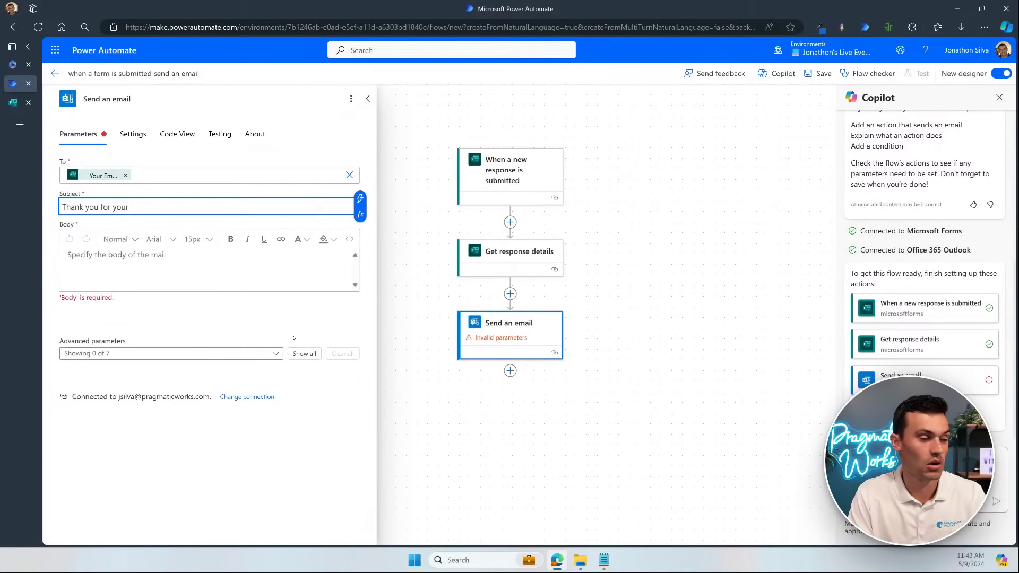
{"action": "type", "text": "meeting re"}
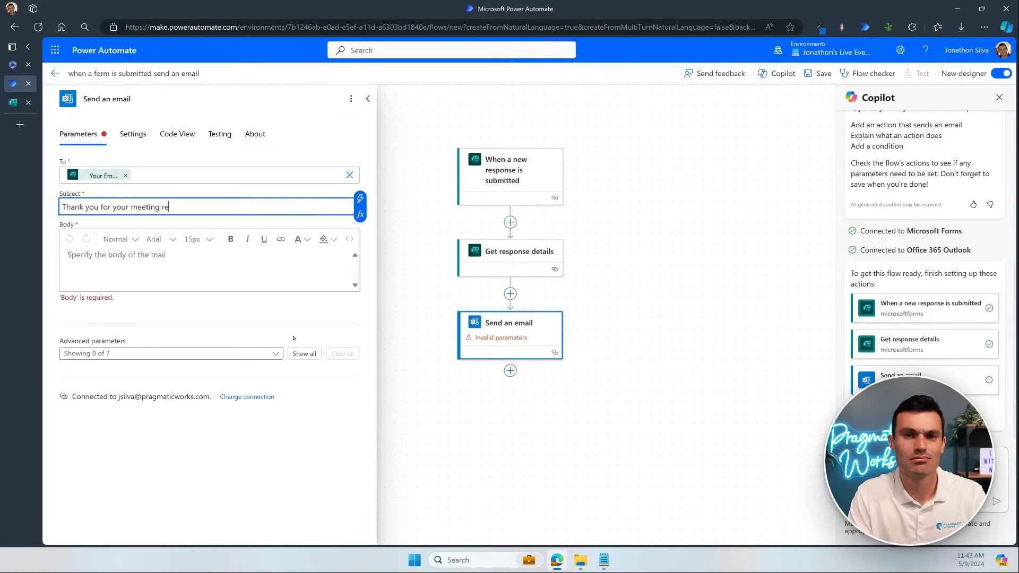
{"action": "type", "text": "quest"}
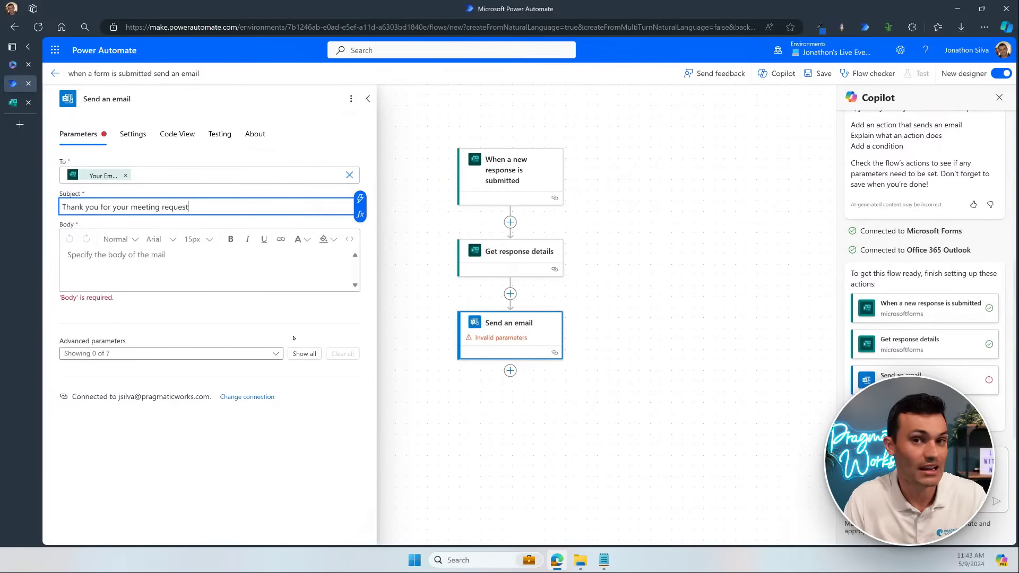
Step: Type 'Hello' at the start of the email body
{"action": "left_click", "coordinate": [216, 267]}
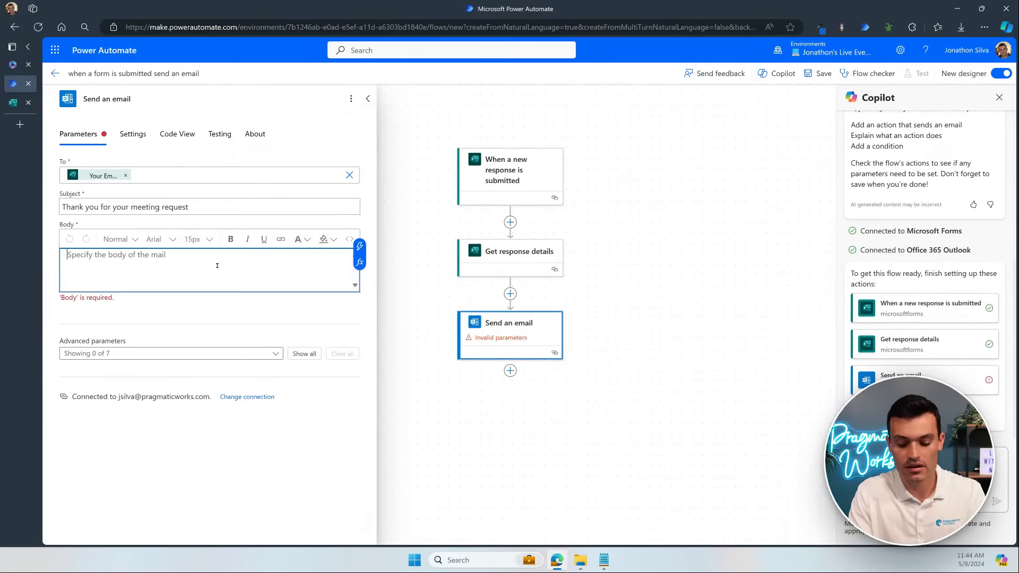
{"action": "type", "text": "Hello"}
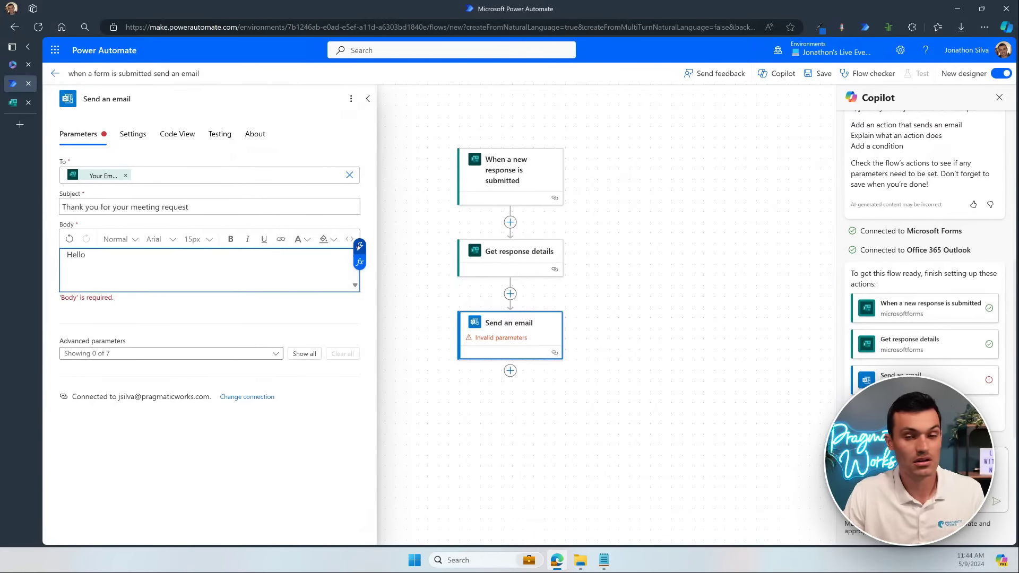
Step: Insert the Your Name answer plus a comma after Hello, then add 'Here are some details about your request:'
{"action": "left_click", "coordinate": [360, 245]}
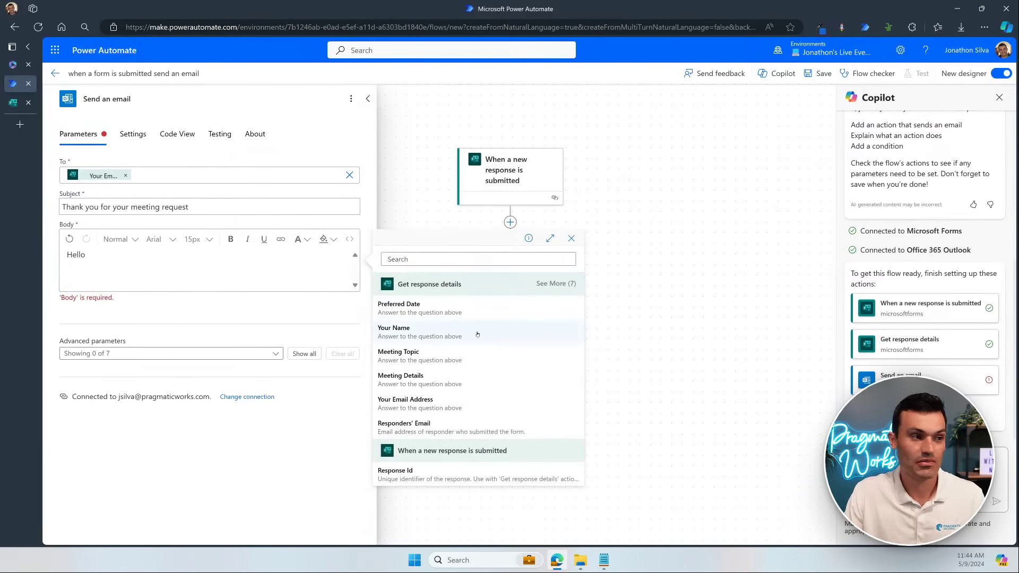
{"action": "left_click", "coordinate": [477, 334]}
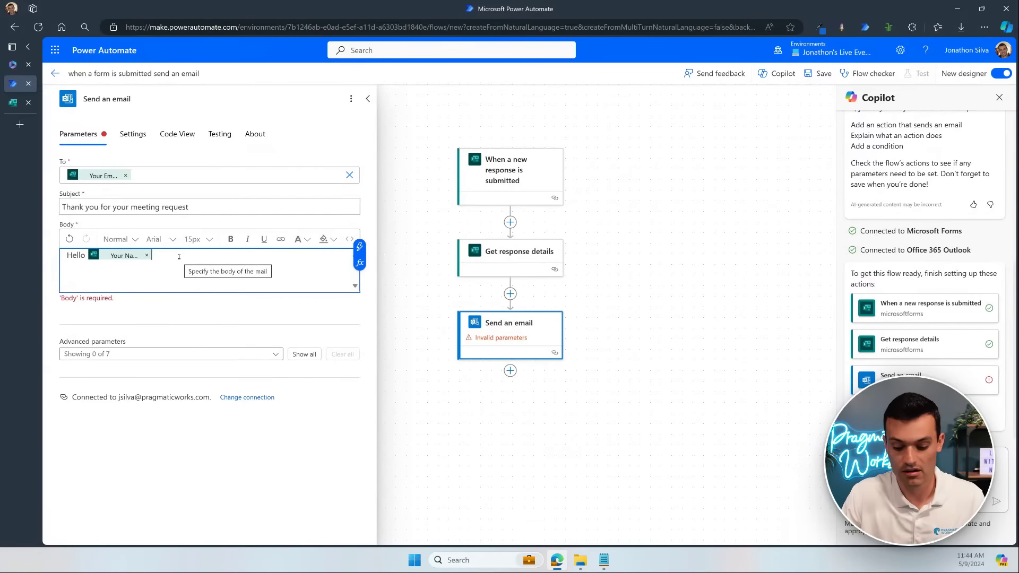
{"action": "type", "text": ","}
{"action": "key", "text": "Return"}
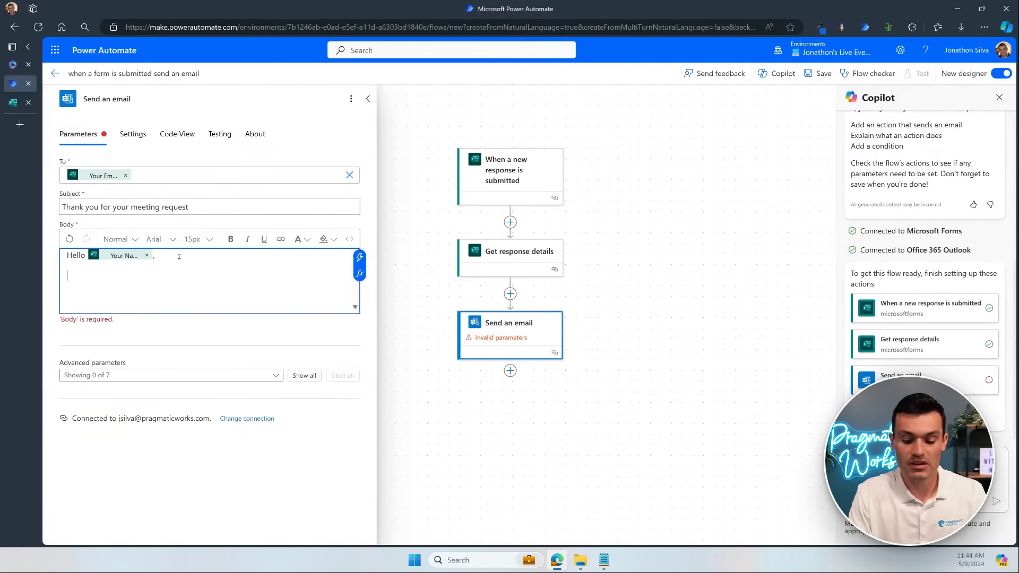
{"action": "type", "text": "Here are some d"}
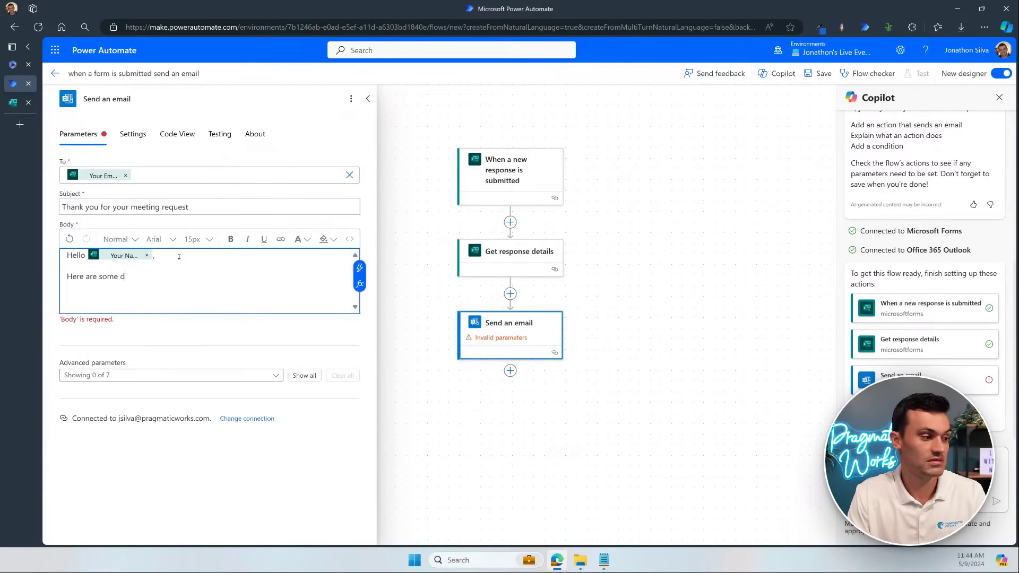
{"action": "type", "text": "etails about y"}
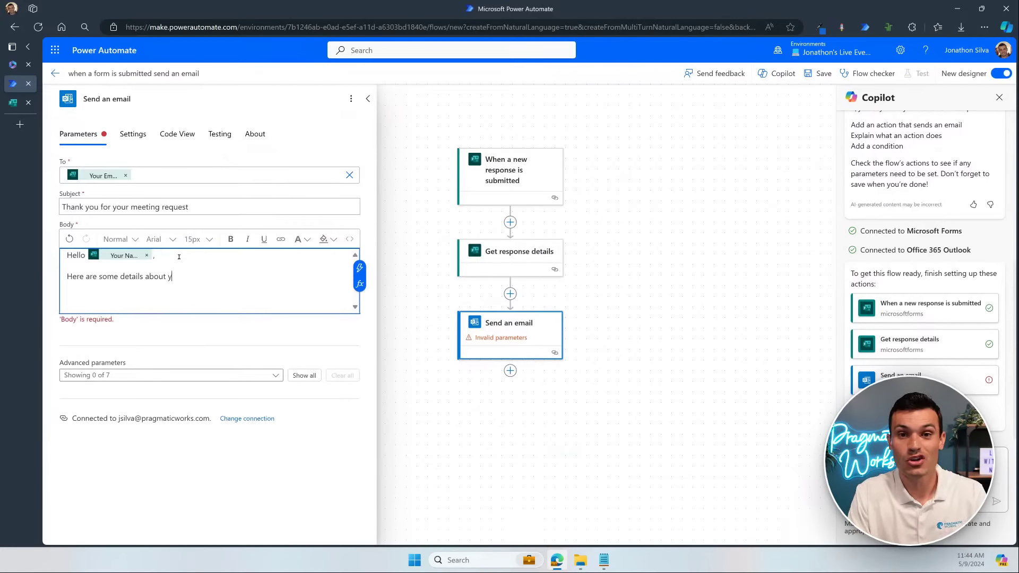
{"action": "type", "text": "our request"}
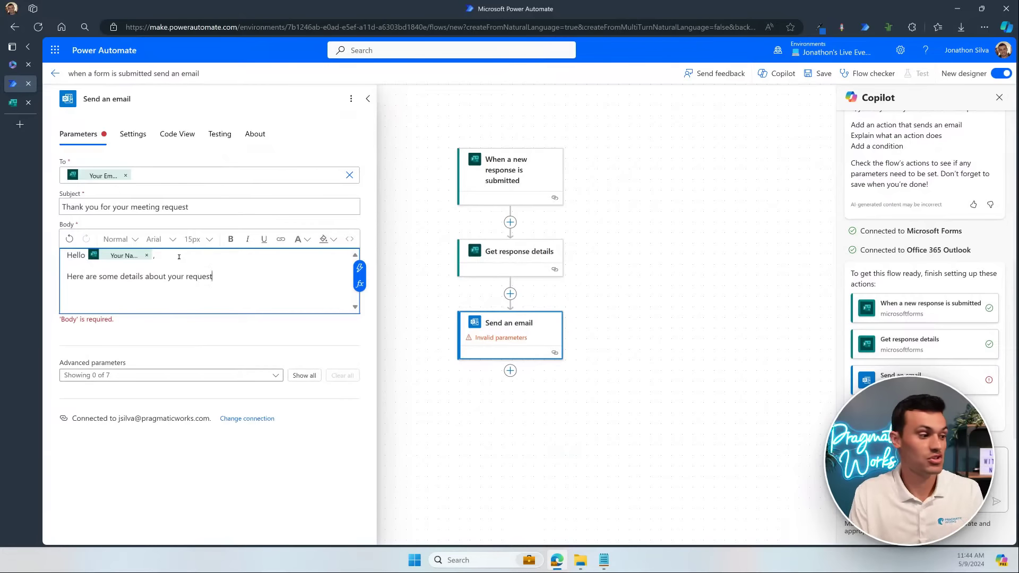
{"action": "type", "text": ":"}
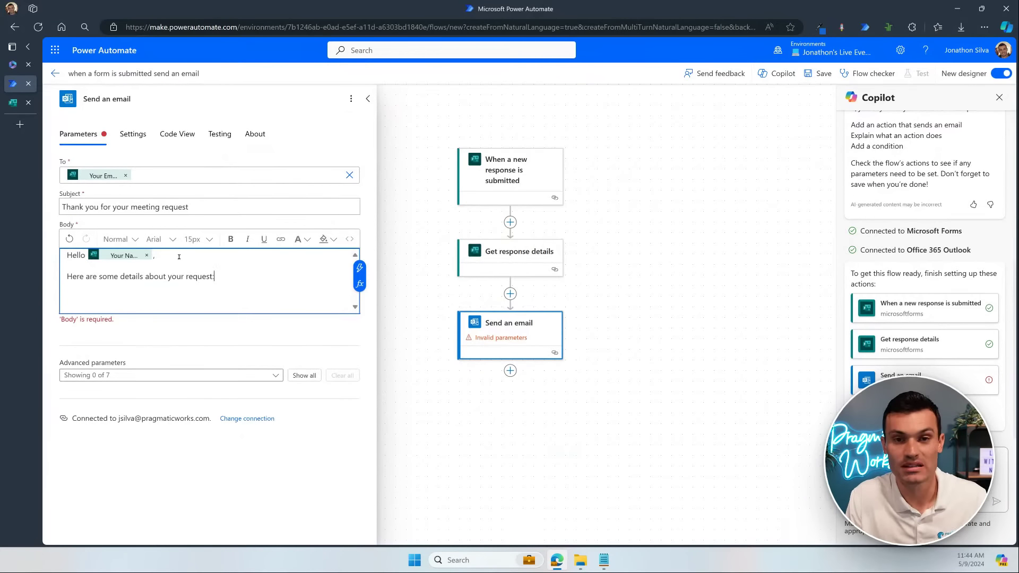
{"action": "key", "text": "Return"}
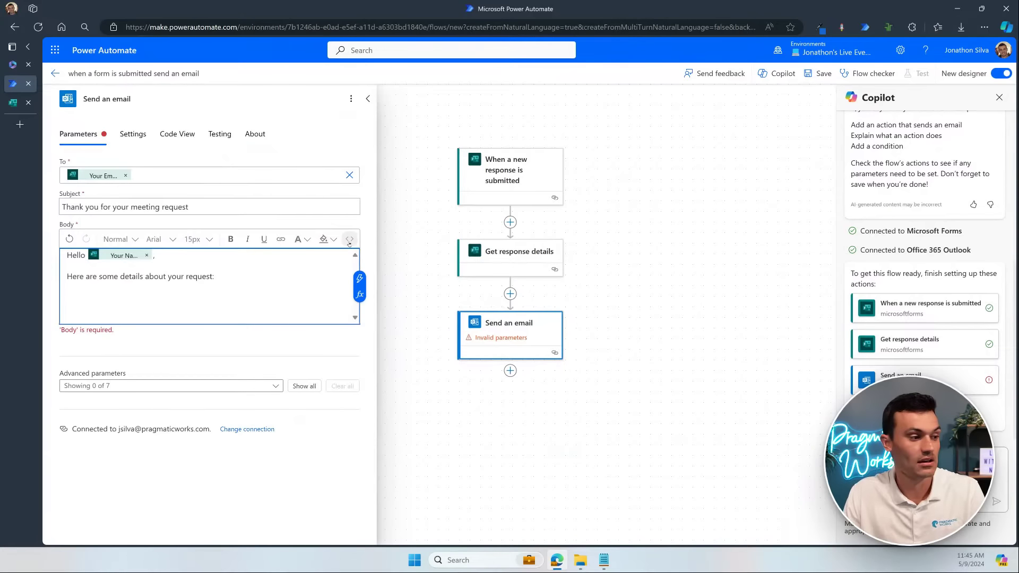
Step: Adjust the formatting of the greeting and intro text in the email Body editor
{"action": "key", "text": "ctrl+2"}
{"action": "mouse_move", "coordinate": [337, 229]}
{"action": "left_mouse_down"}
{"action": "mouse_move", "coordinate": [361, 248]}
{"action": "mouse_move", "coordinate": [397, 222]}
{"action": "left_mouse_up"}
{"action": "type", "text": "t"}
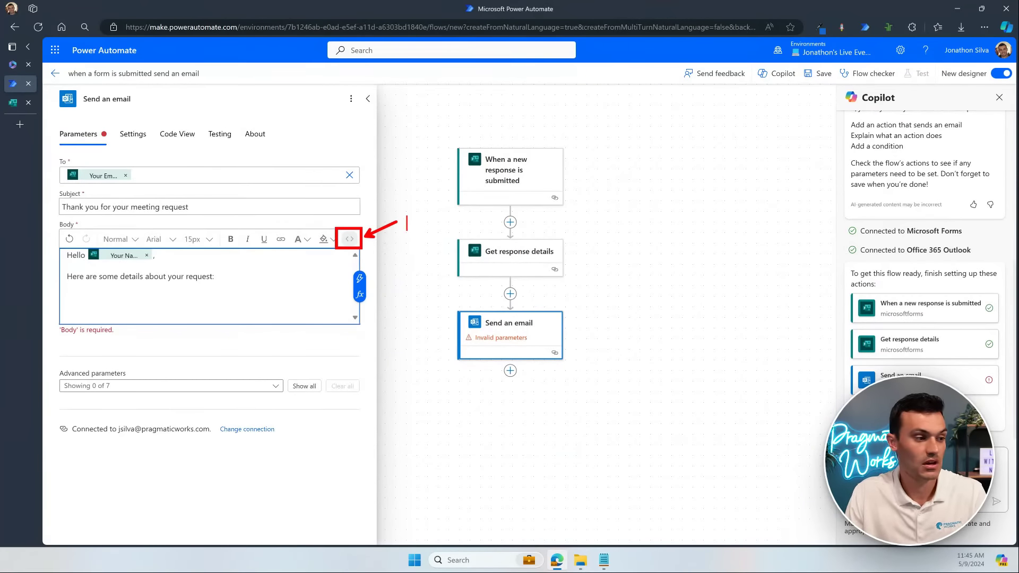
{"action": "type", "text": "code view"}
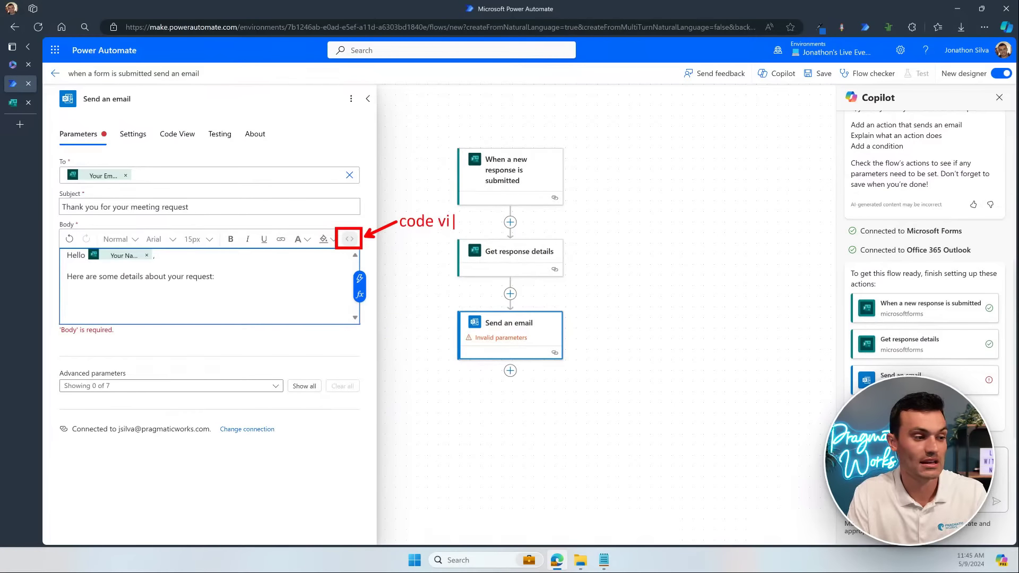
{"action": "type", "text": " (html)"}
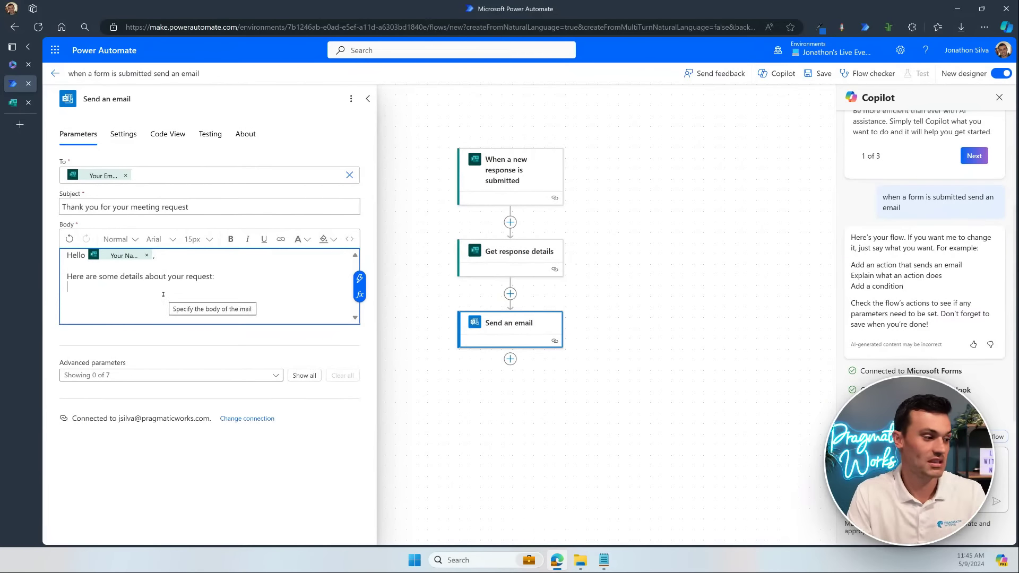
Step: Add Date and '- Topic:' lines filled with the Preferred Date and Meeting Topic answers
{"action": "type", "text": "Date:"}
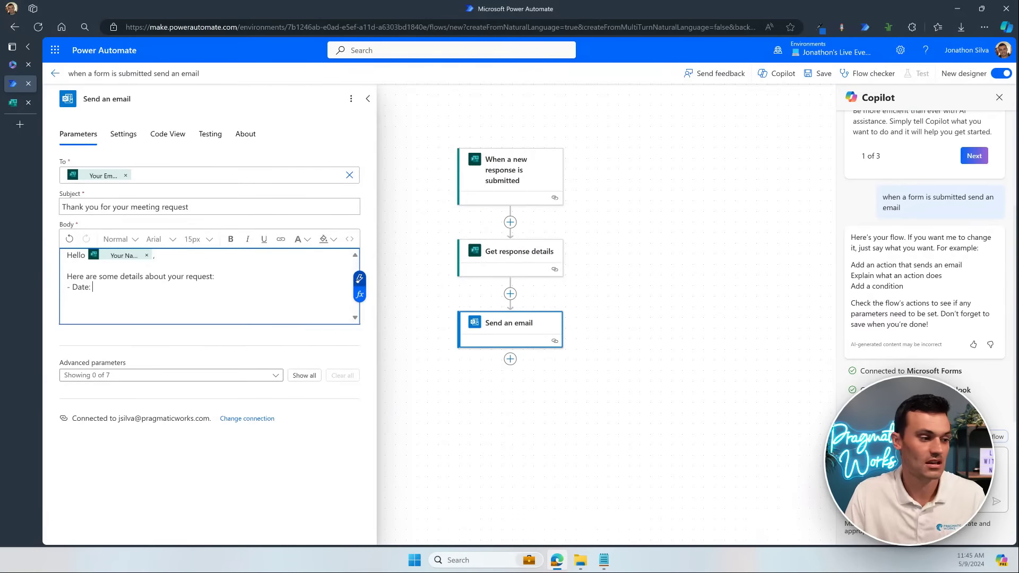
{"action": "left_click", "coordinate": [359, 277]}
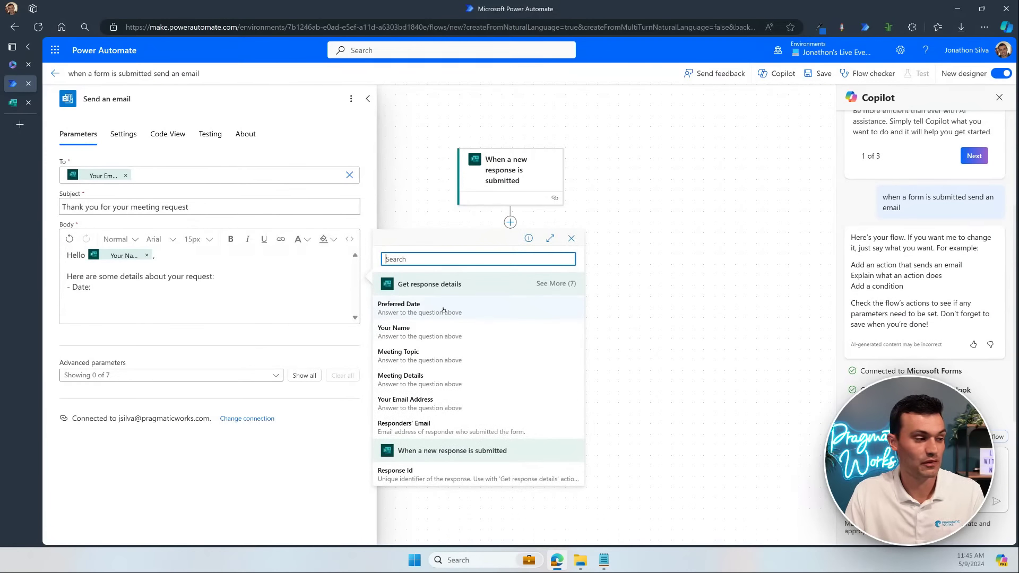
{"action": "left_click", "coordinate": [443, 310]}
{"action": "key", "text": "Return"}
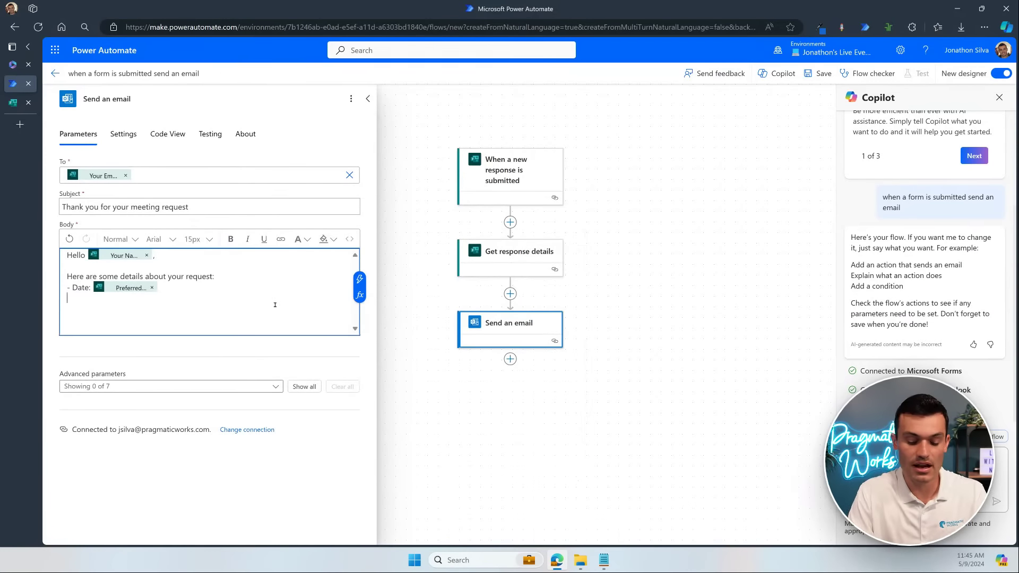
{"action": "type", "text": "- Topic:"}
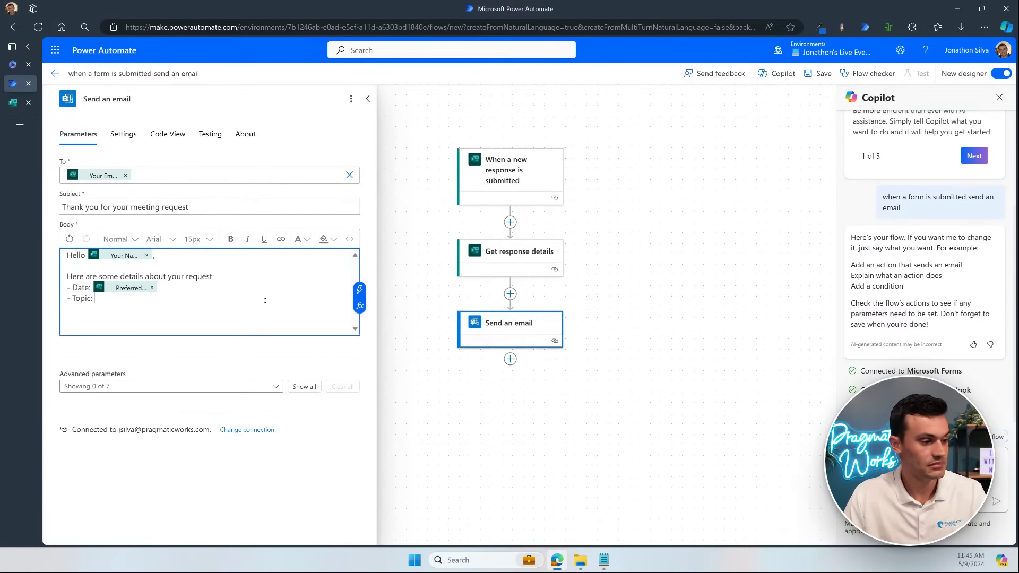
{"action": "left_click", "coordinate": [359, 289]}
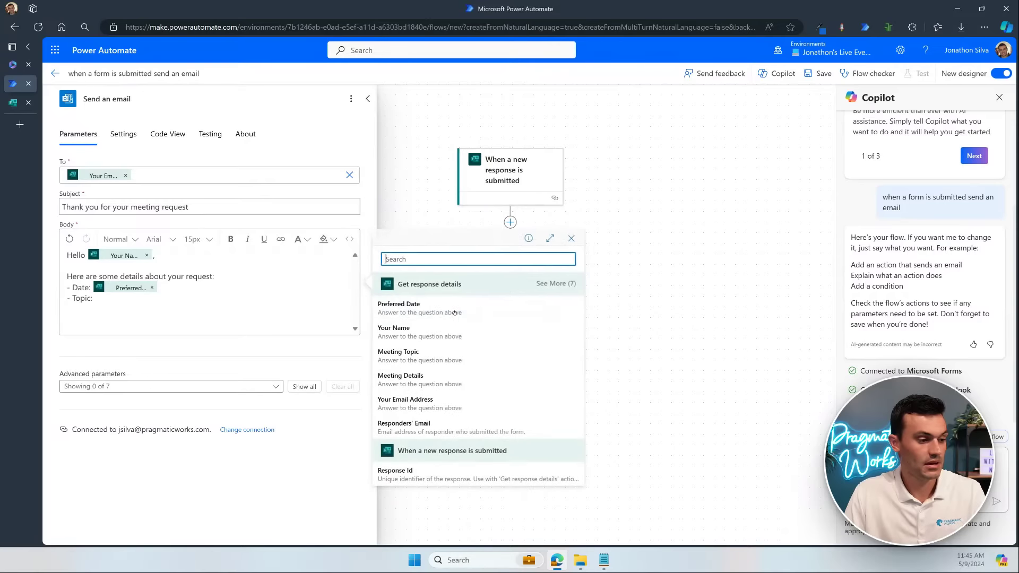
{"action": "left_click", "coordinate": [459, 361]}
{"action": "key", "text": "Return"}
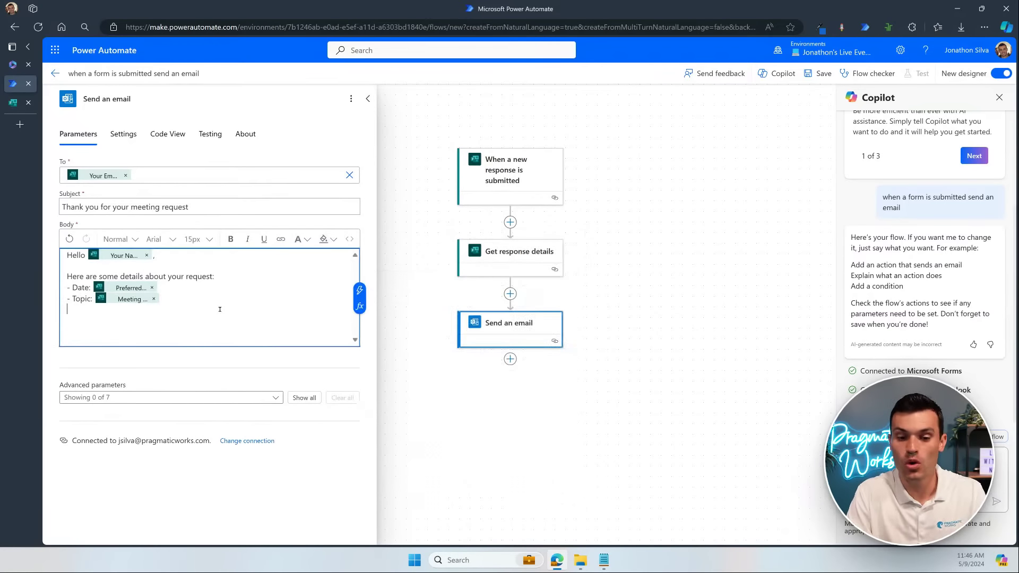
Step: Add a '- Details:' line with the Meeting Details answer, then start a new line below
{"action": "type", "text": "-"}
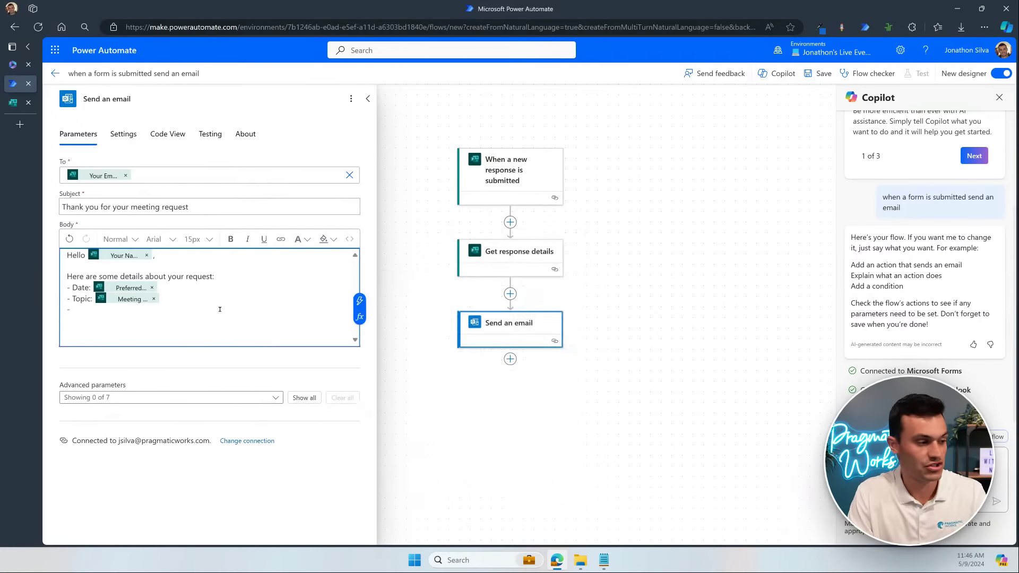
{"action": "type", "text": " Descri"}
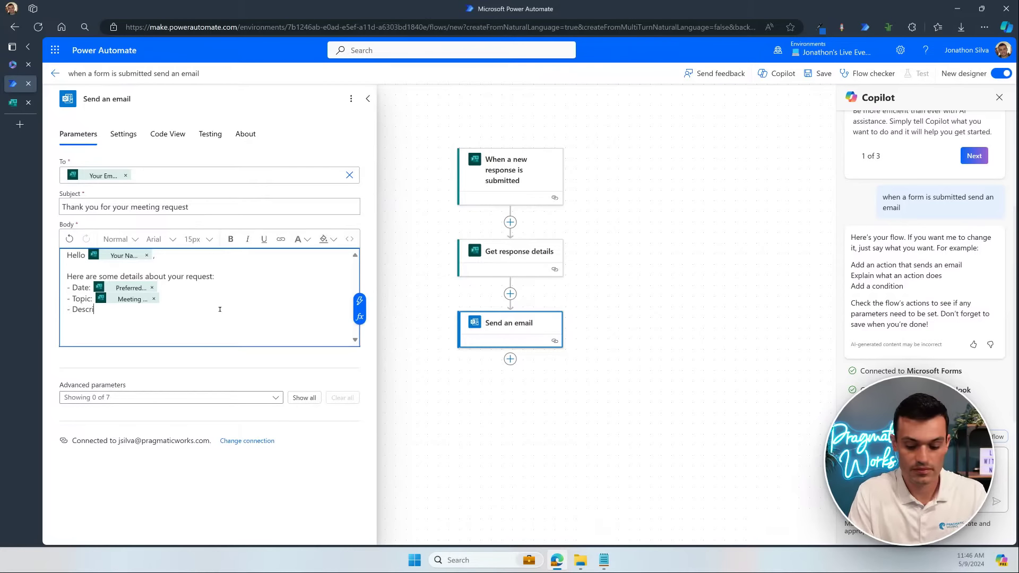
{"action": "type", "text": "ption:"}
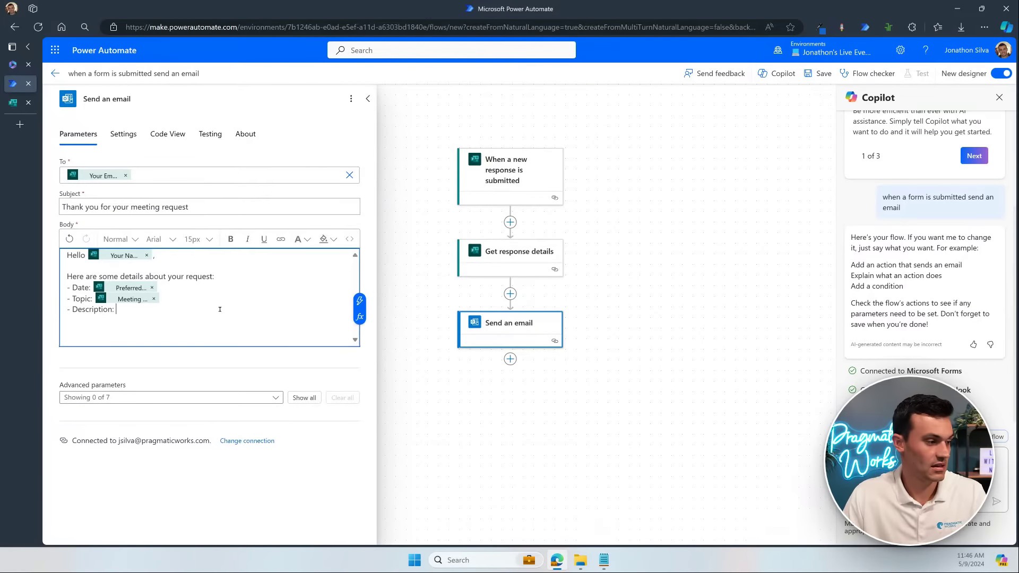
{"action": "left_click", "coordinate": [361, 299]}
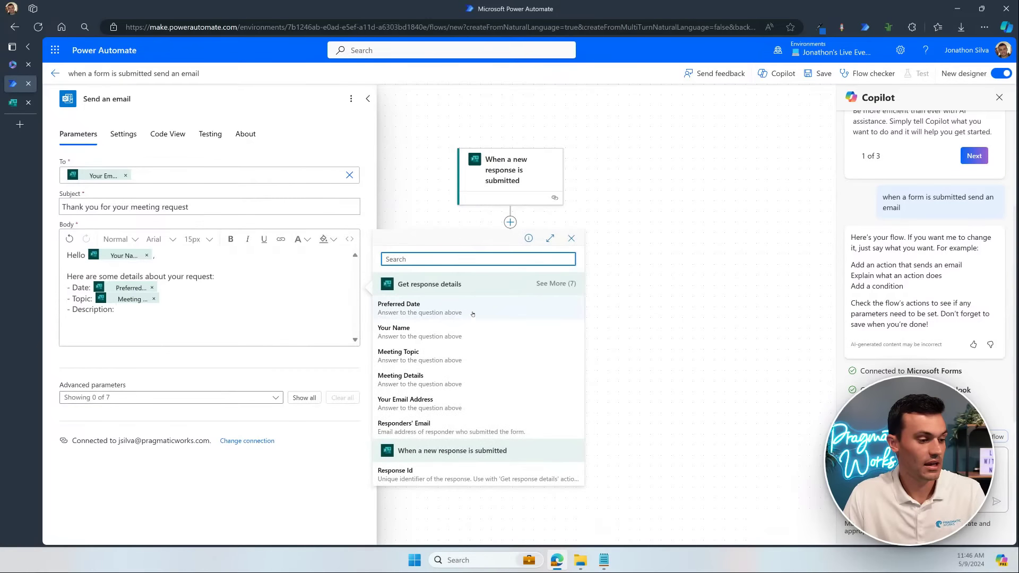
{"action": "left_click", "coordinate": [470, 378]}
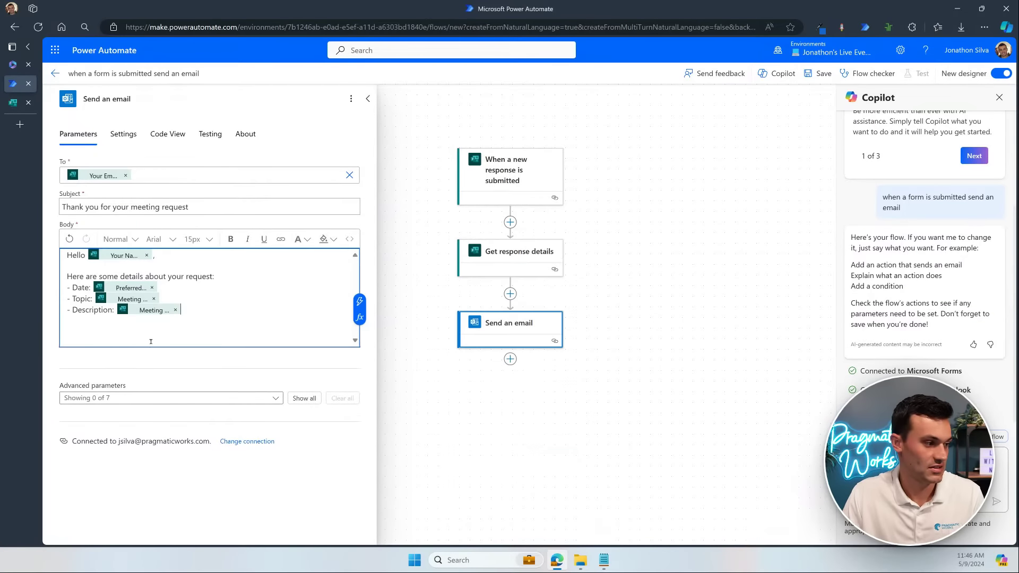
{"action": "double_click", "coordinate": [91, 310]}
{"action": "type", "text": "Details"}
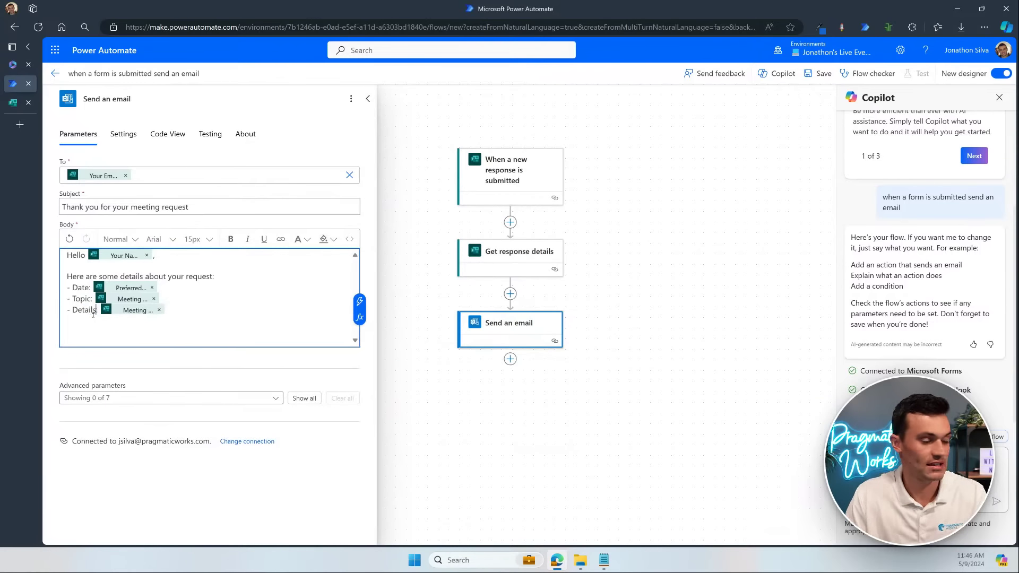
{"action": "type", "text": ":"}
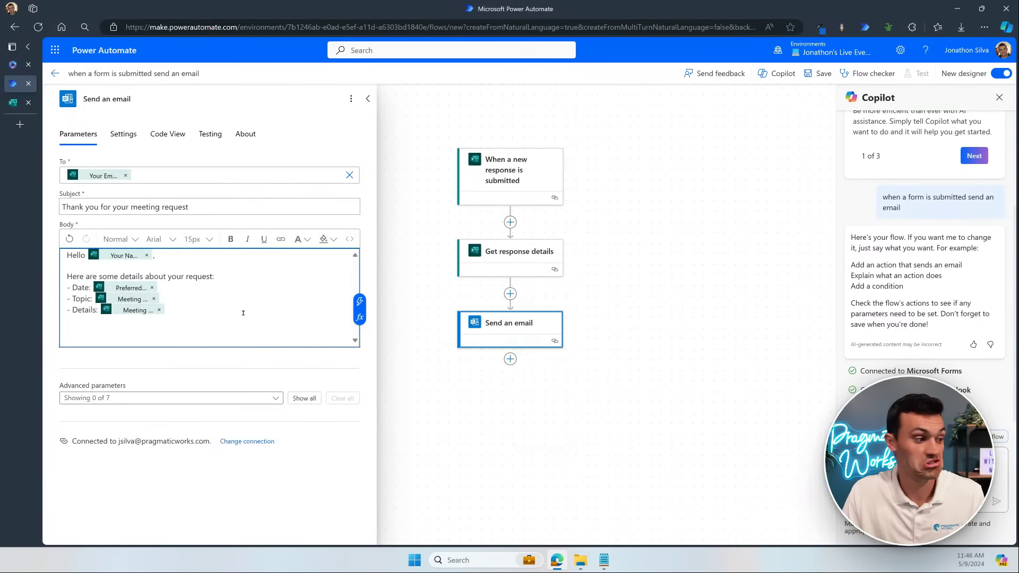
{"action": "left_click", "coordinate": [239, 315]}
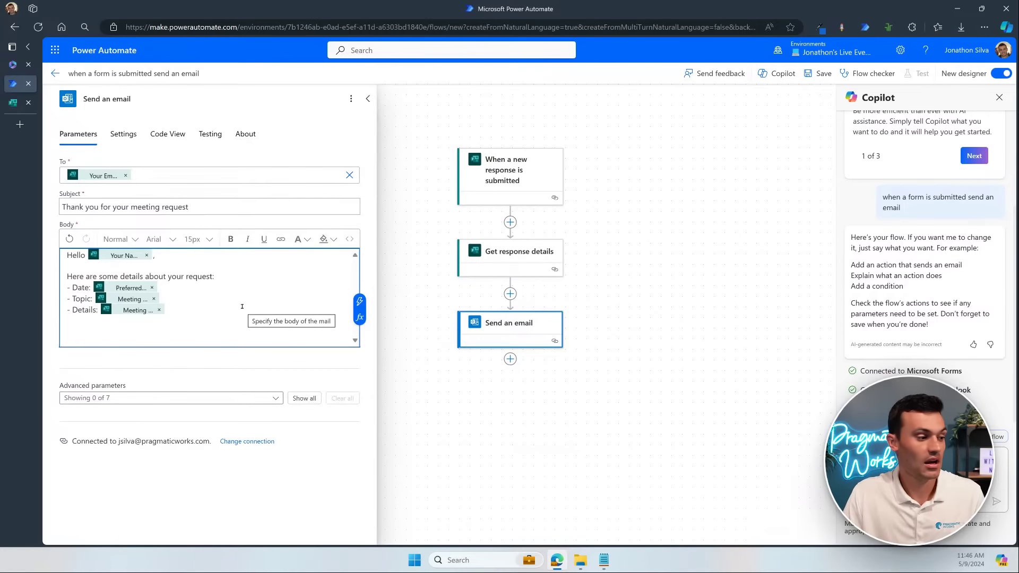
{"action": "key", "text": "Return"}
{"action": "key", "text": "Return"}
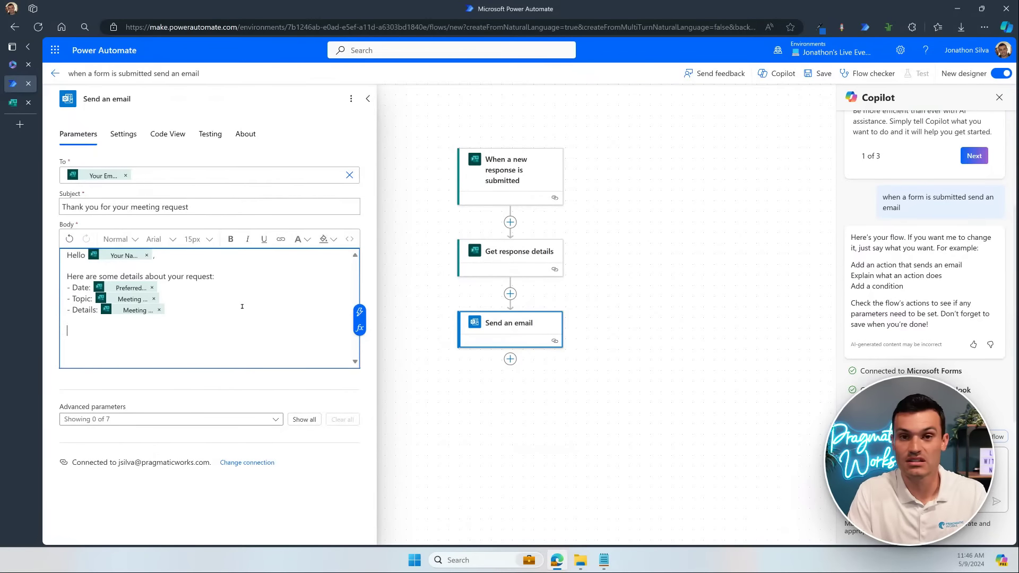
Step: Add a new line below the details reading 'We will get back to you as soon as we can!'
{"action": "key", "text": "Return"}
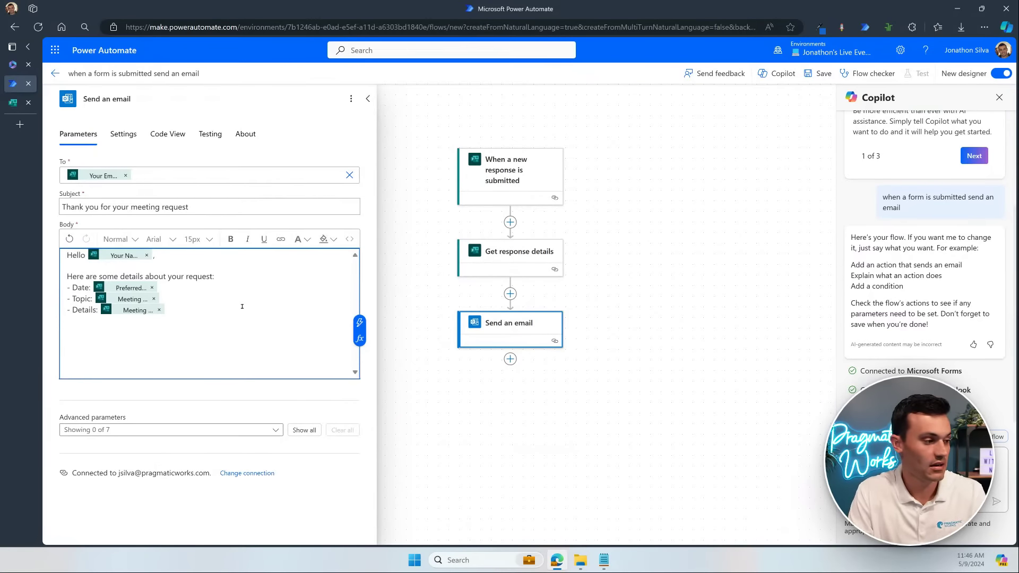
{"action": "type", "text": "We "}
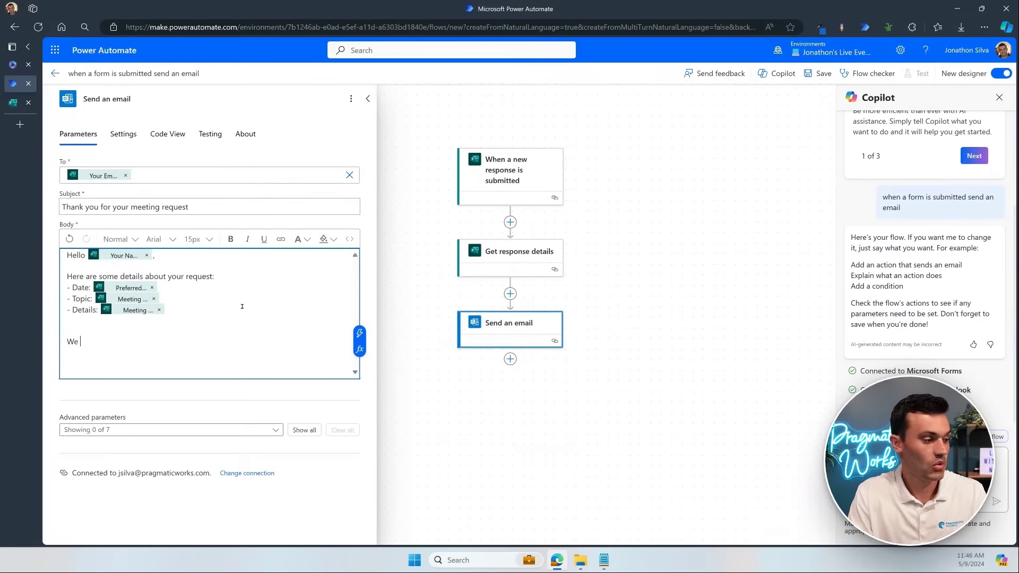
{"action": "type", "text": "will get "}
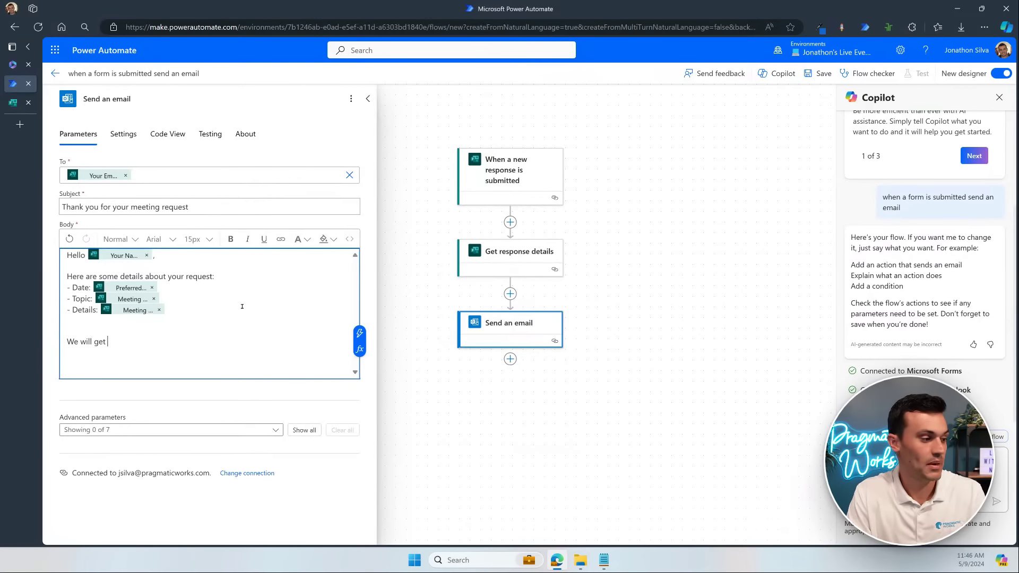
{"action": "type", "text": "back to you"}
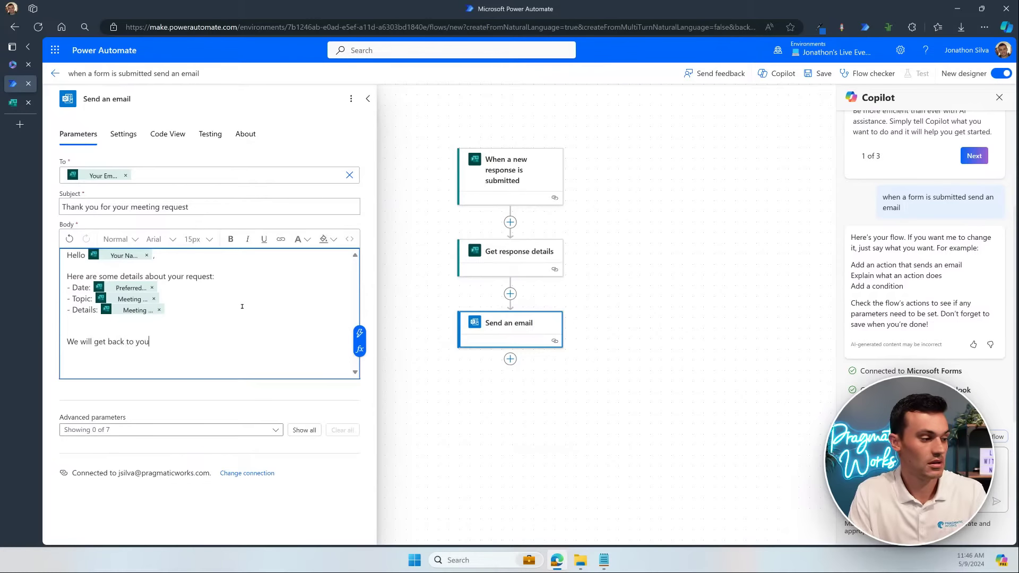
{"action": "type", "text": " as soon as wel"}
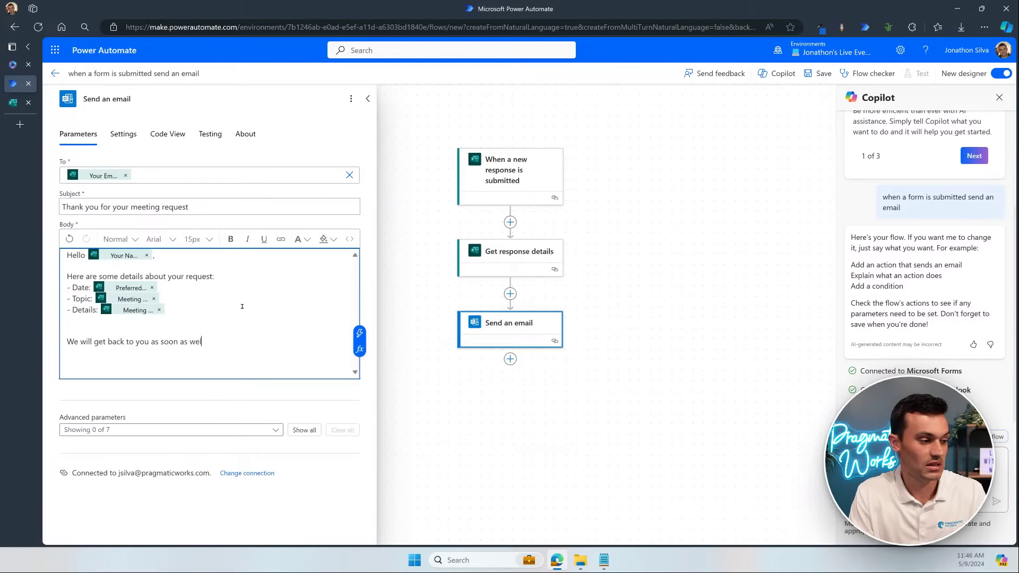
{"action": "key", "text": "BackSpace"}
{"action": "type", "text": " can!"}
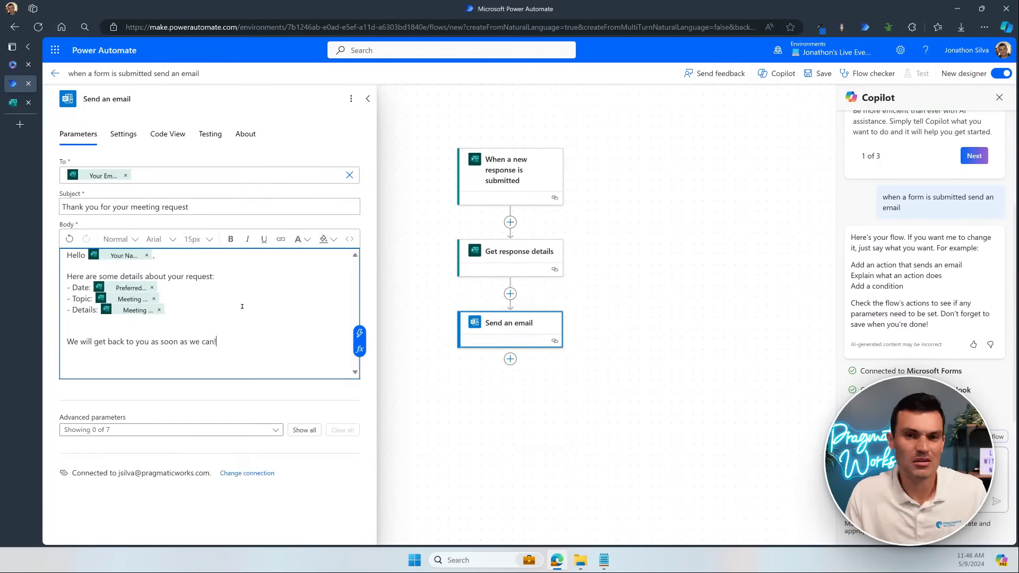
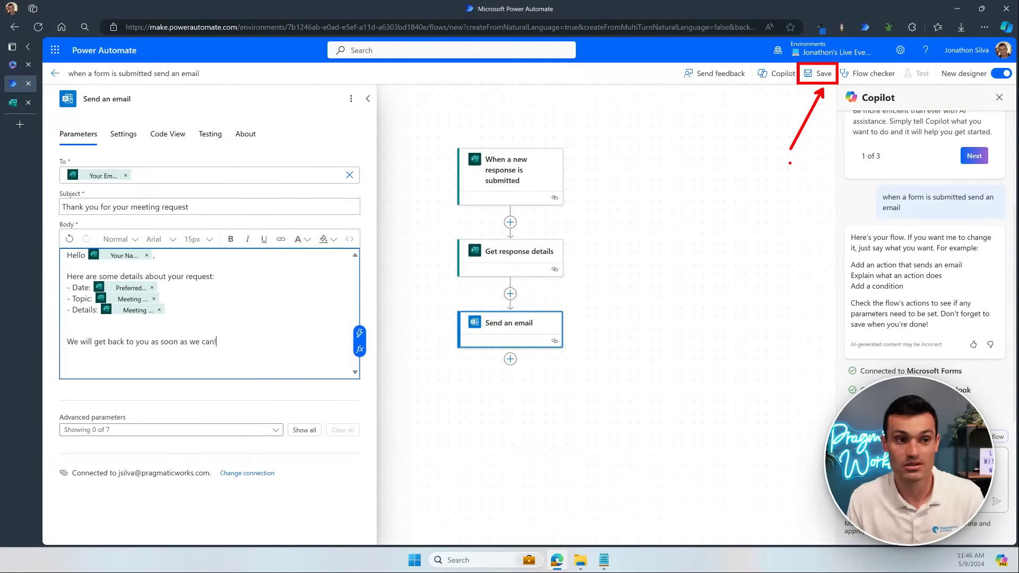
Step: Save the 'when a form is submitted send an email' flow
{"action": "left_click", "coordinate": [819, 73]}
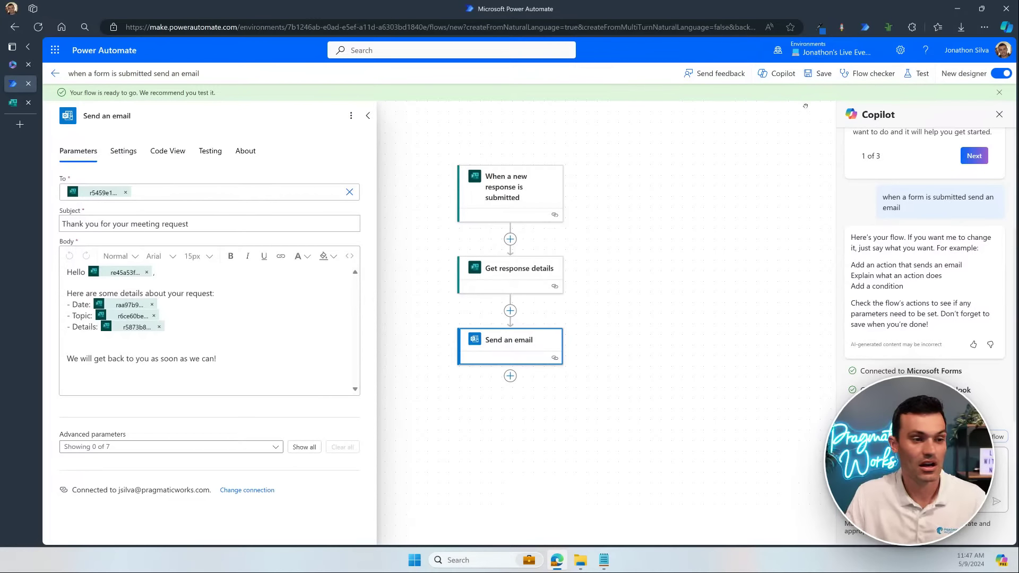
Step: Start a manual test run of the flow and switch to the meeting request form
{"action": "left_click", "coordinate": [926, 76]}
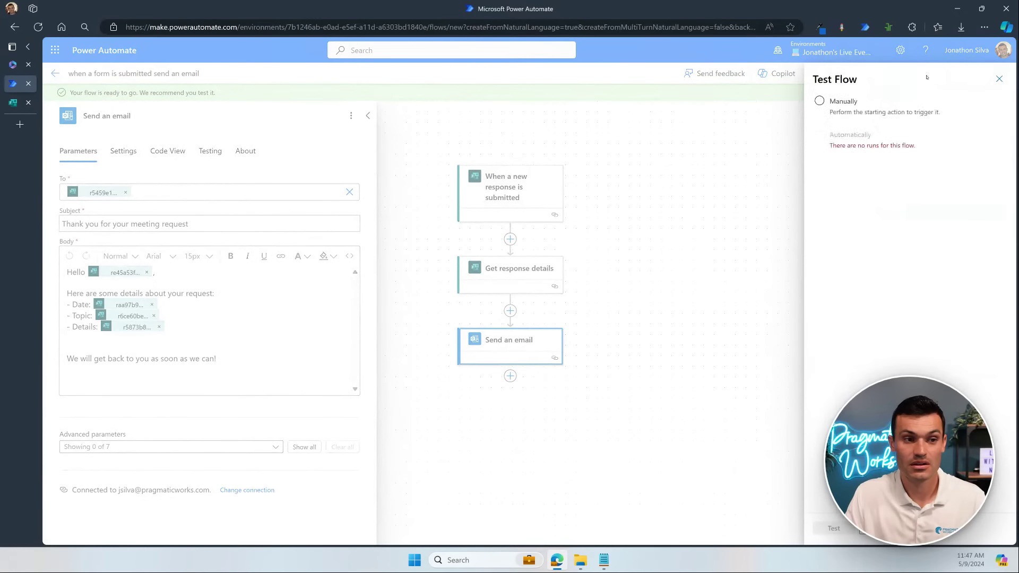
{"action": "left_click", "coordinate": [819, 100]}
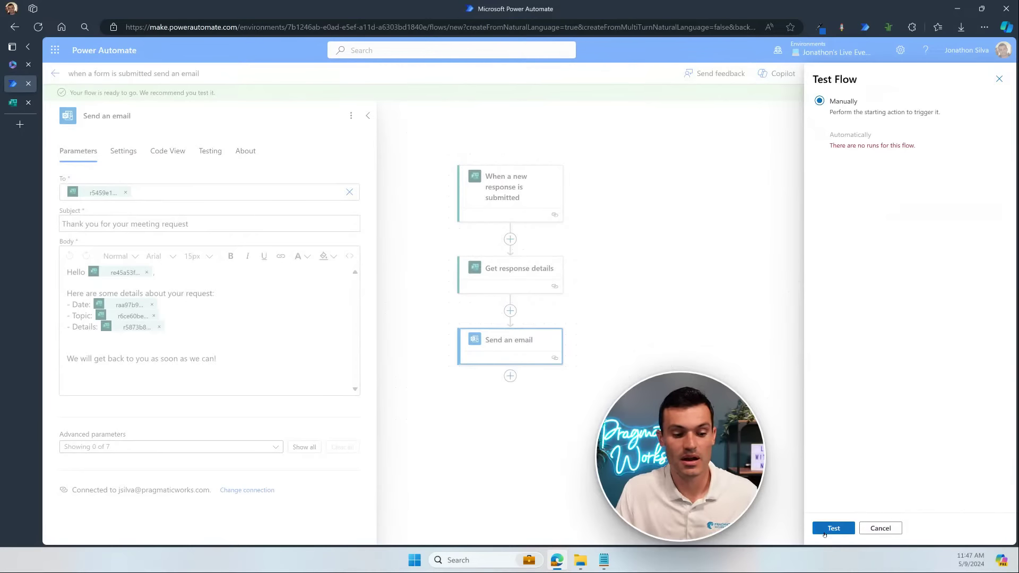
{"action": "left_click", "coordinate": [832, 528]}
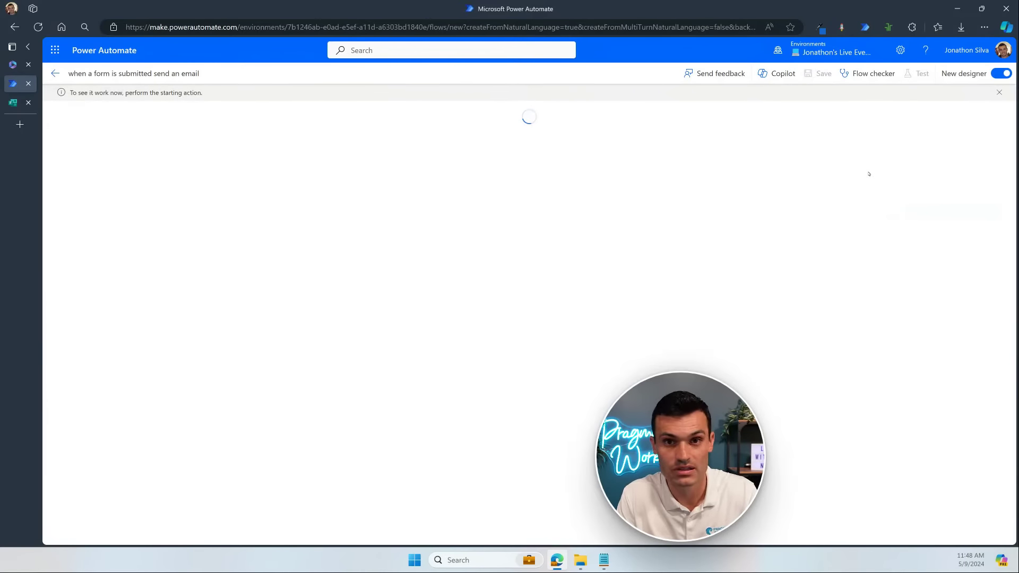
{"action": "left_click", "coordinate": [16, 103]}
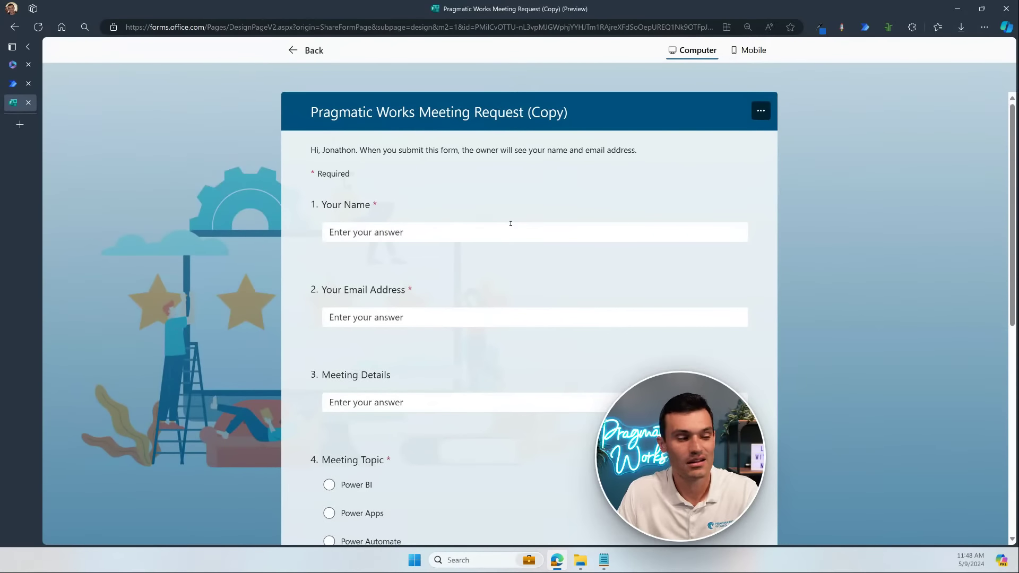
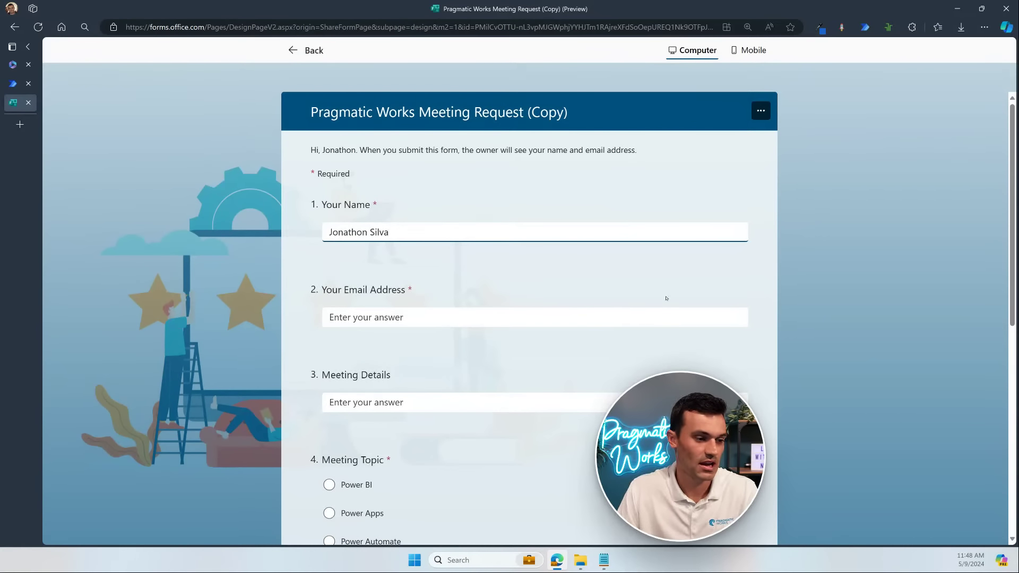
Step: Enter the requester's name, e-mail, and meeting details 'Want to discuss a potential hackathon and bootcamp'
{"action": "key", "text": "Tab"}
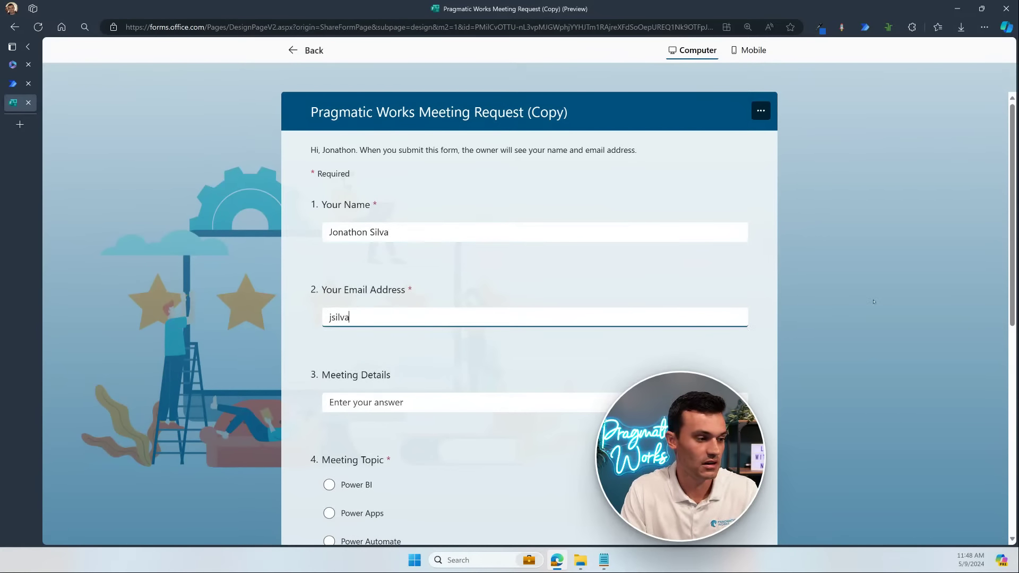
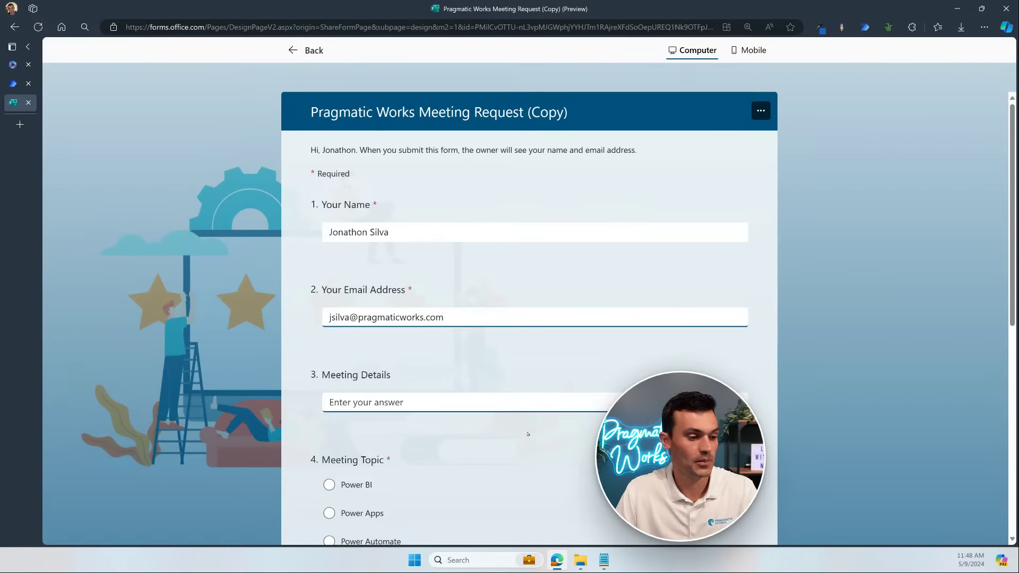
{"action": "left_click", "coordinate": [545, 395]}
{"action": "scroll", "coordinate": [734, 344], "scroll_direction": "down", "scroll_amount": 2}
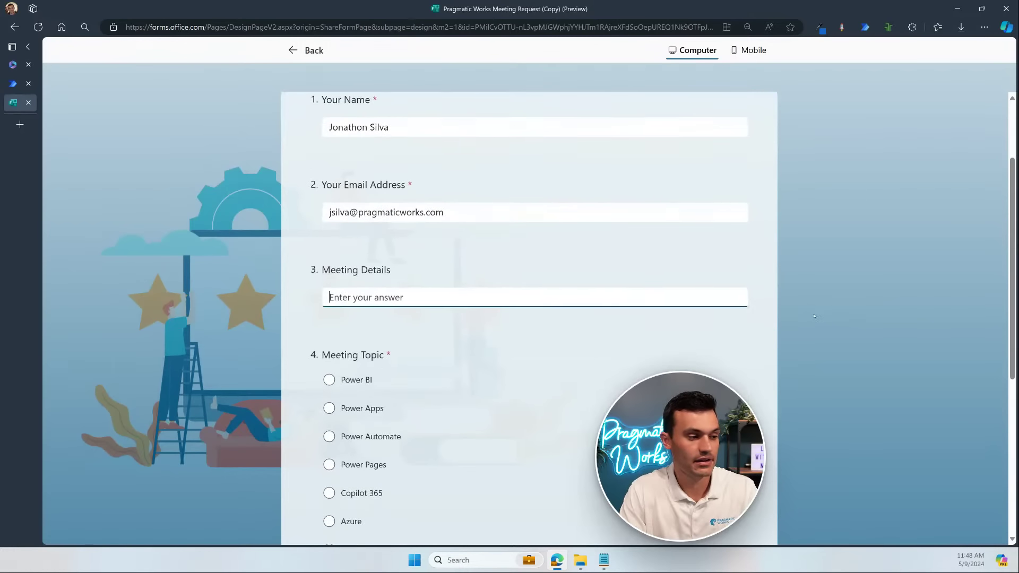
{"action": "type", "text": "Want to d"}
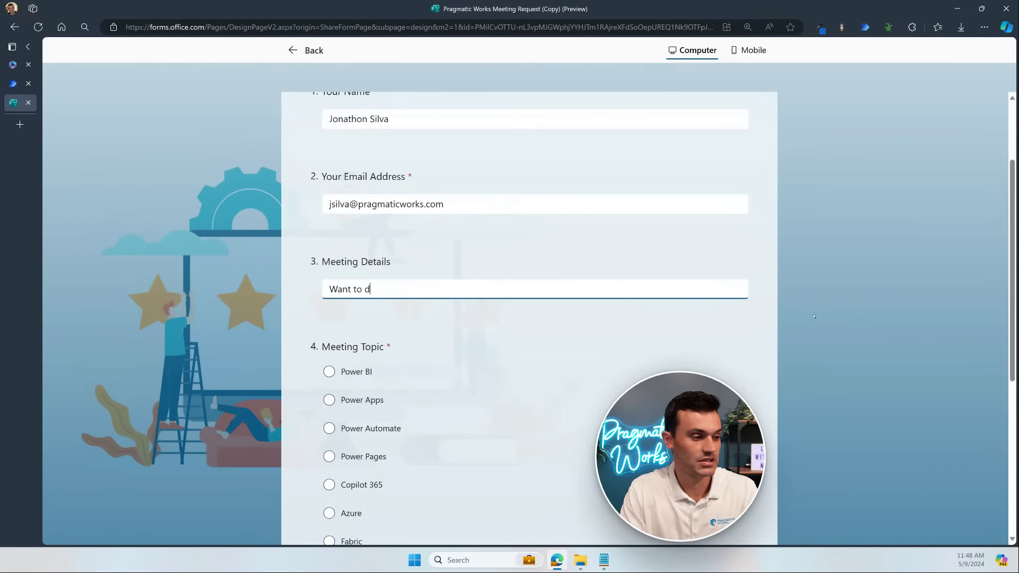
{"action": "type", "text": "iscuss a "}
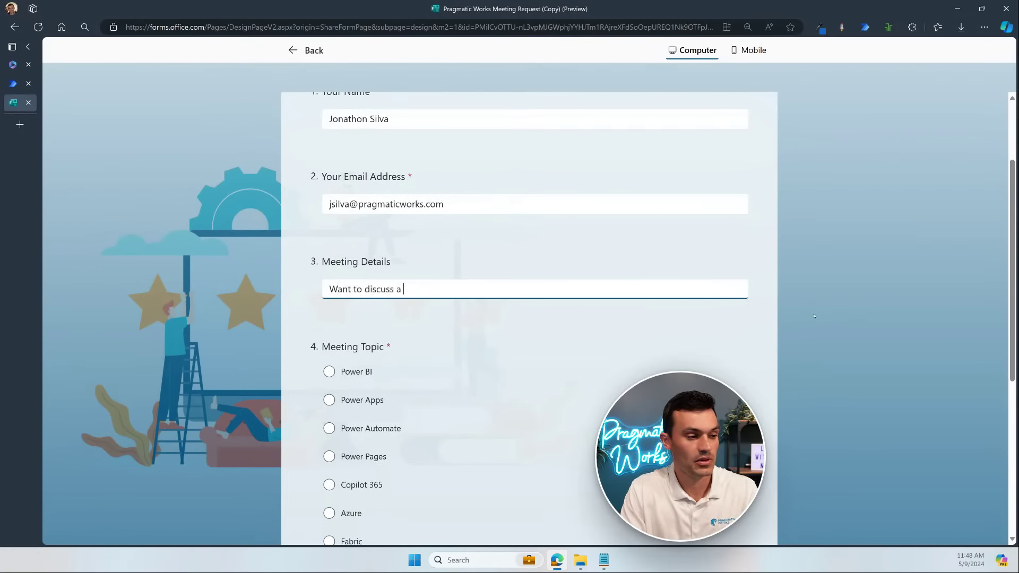
{"action": "type", "text": "potential"}
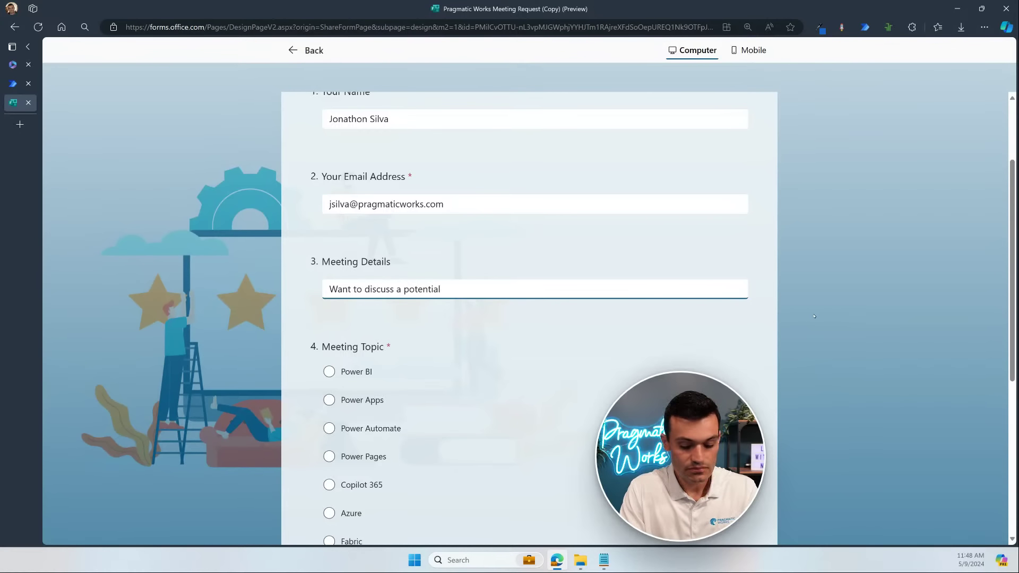
{"action": "type", "text": " hackathon "}
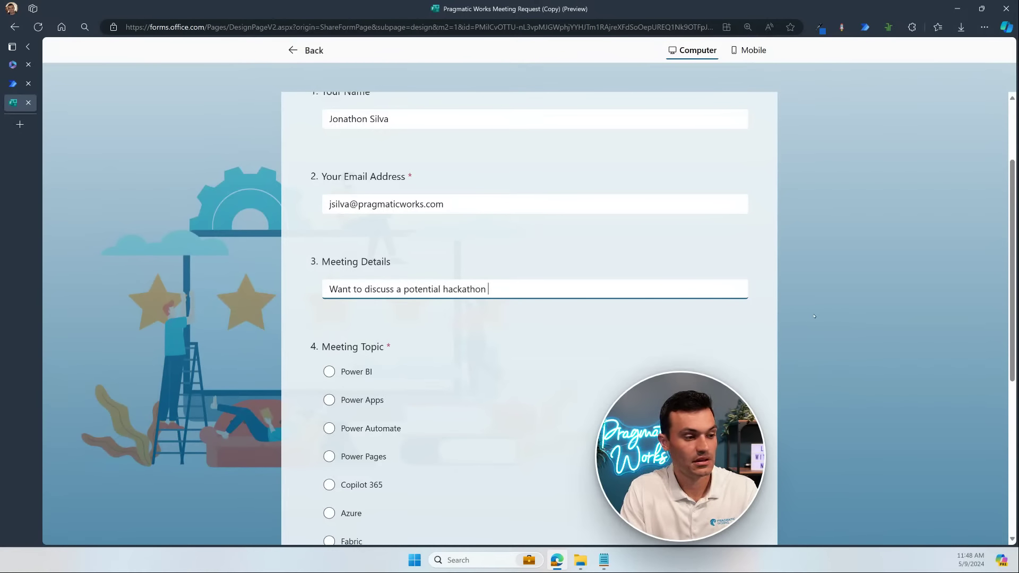
{"action": "type", "text": "and bootcamp"}
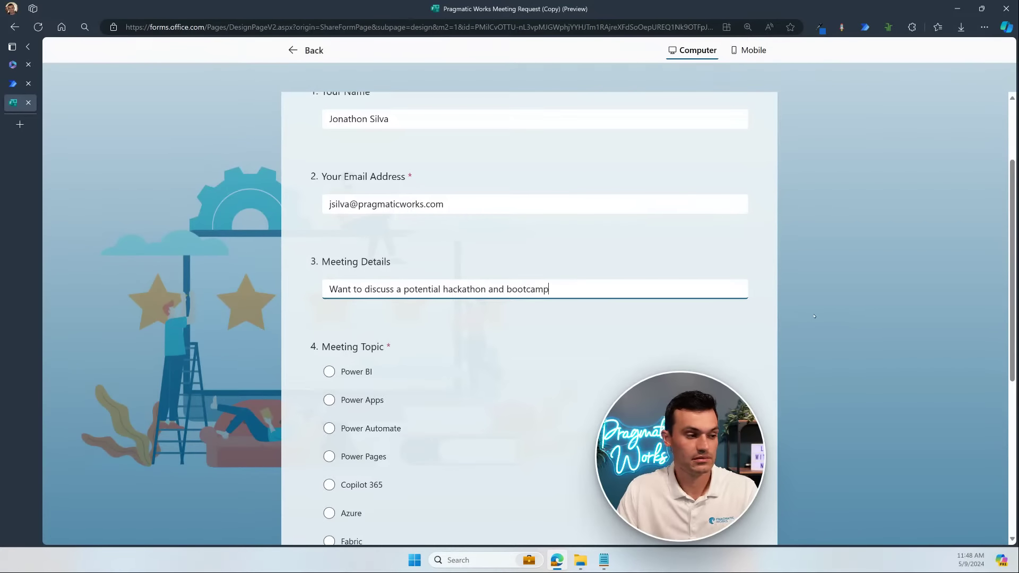
{"action": "scroll", "coordinate": [743, 323], "scroll_direction": "down", "scroll_amount": 2}
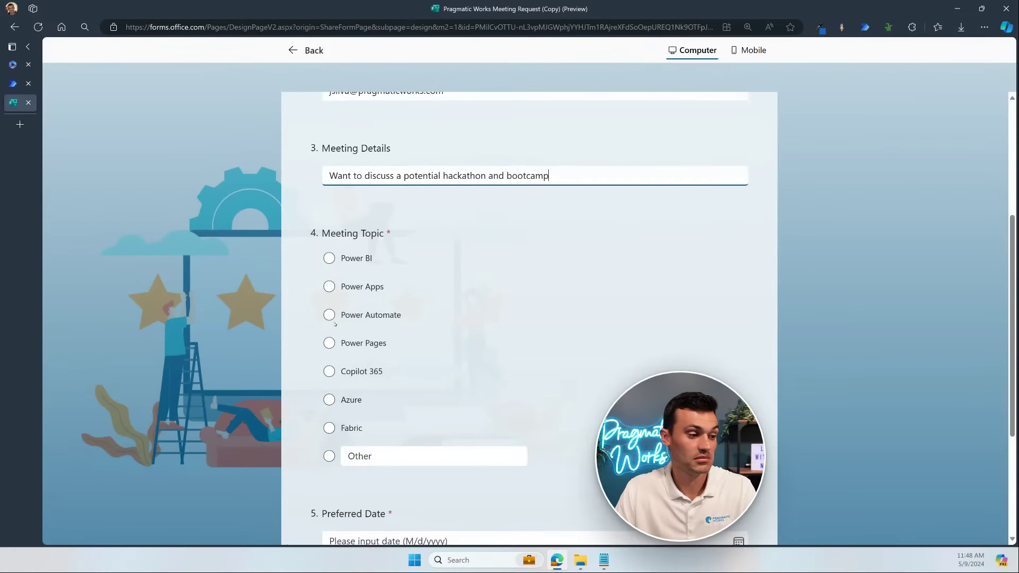
Step: Choose Power Automate as topic, set preferred date 5/13/2024, and submit the response
{"action": "left_click", "coordinate": [329, 314]}
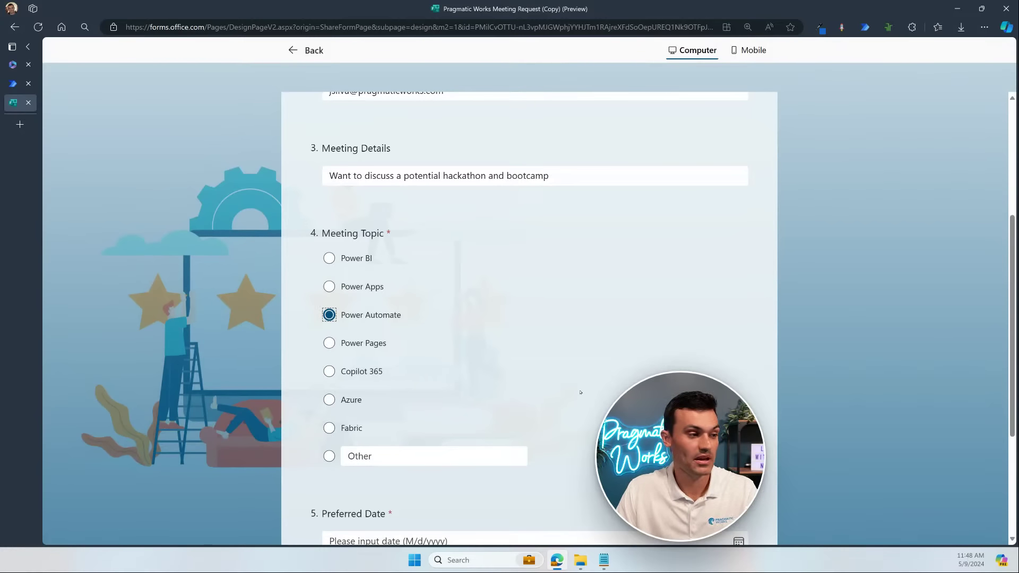
{"action": "scroll", "coordinate": [589, 421], "scroll_direction": "down", "scroll_amount": 2}
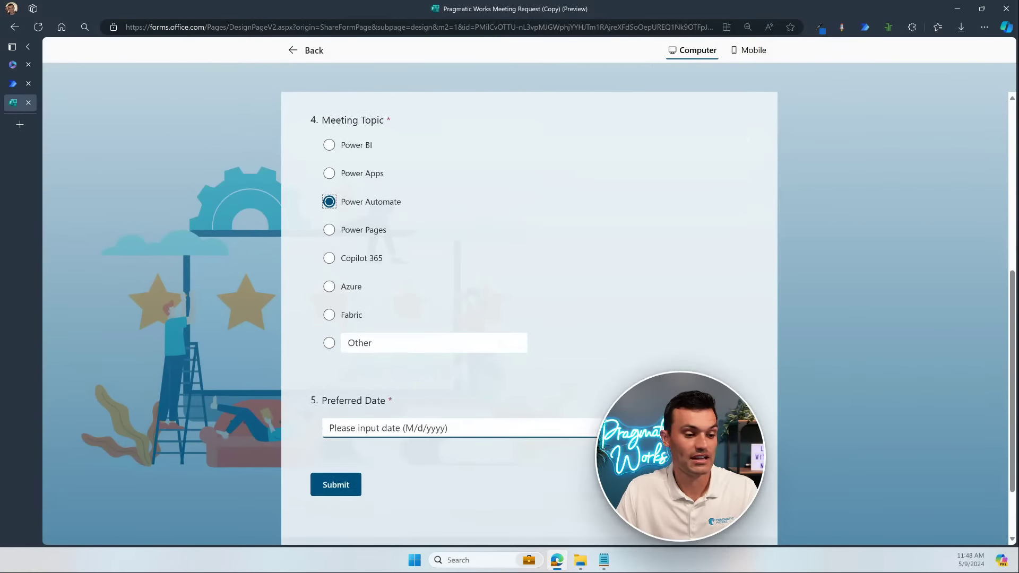
{"action": "left_click", "coordinate": [737, 428]}
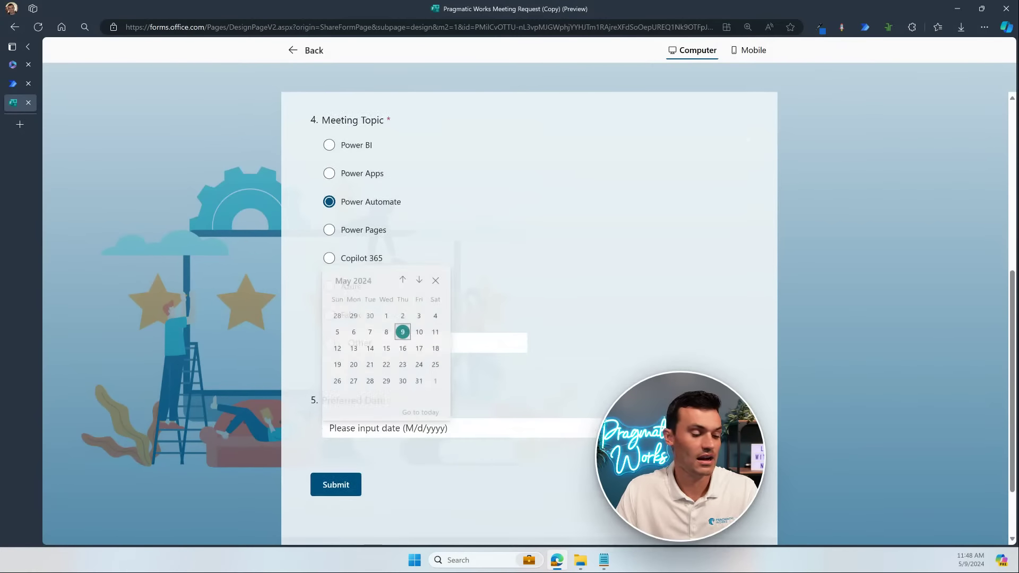
{"action": "left_click", "coordinate": [353, 346]}
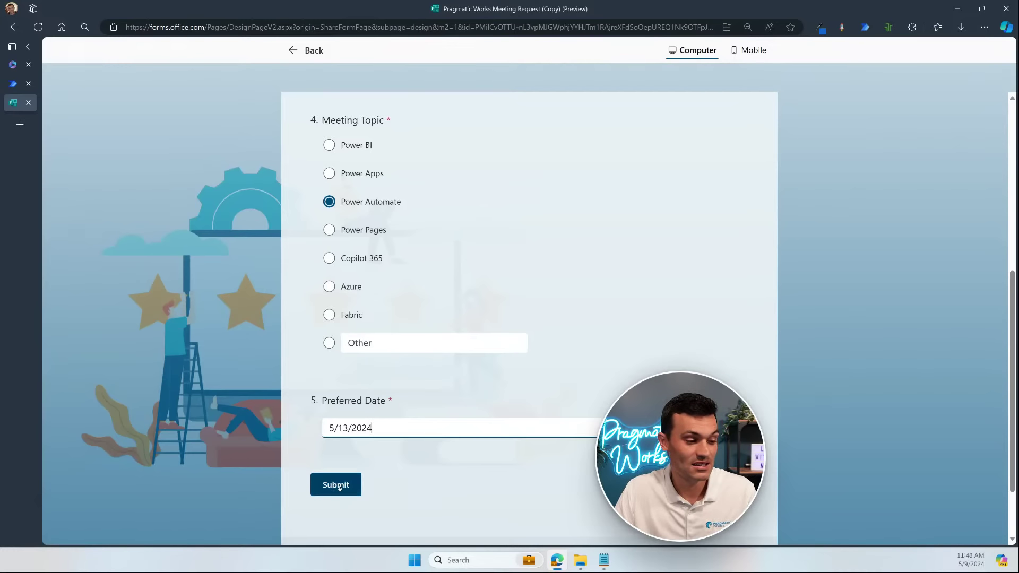
{"action": "left_click", "coordinate": [339, 486]}
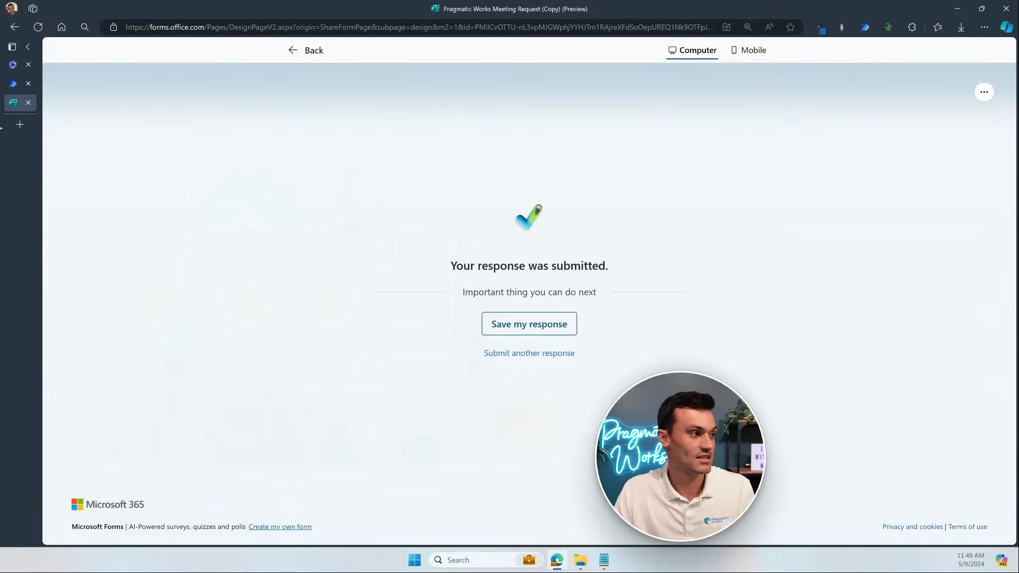
{"action": "left_click", "coordinate": [13, 83]}
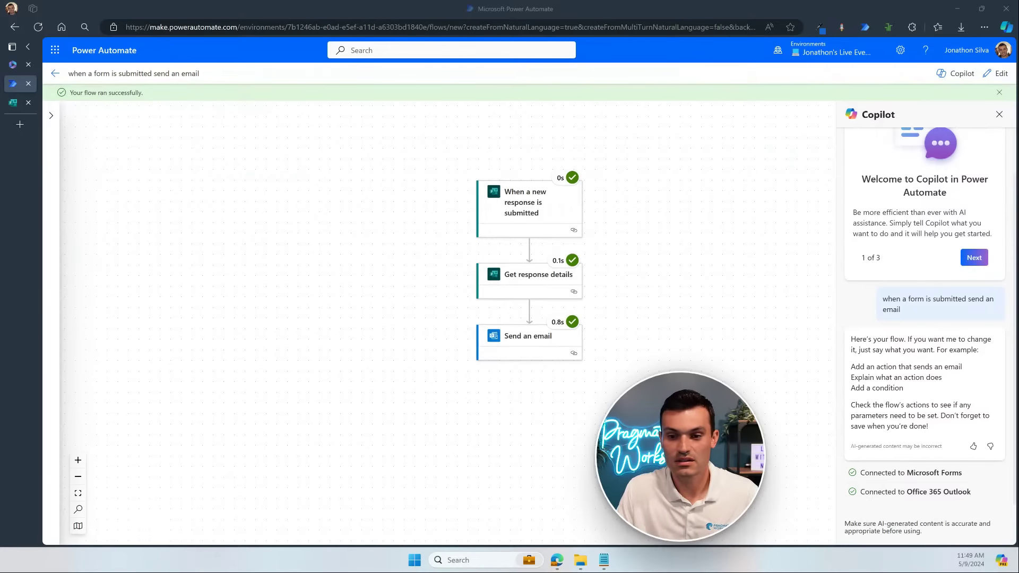
Step: Enlarge the confirmation email and highlight its greeting name, date, topic and sender
{"action": "left_click_drag", "start_coordinate": [1018, 276], "coordinate": [522, 89]}
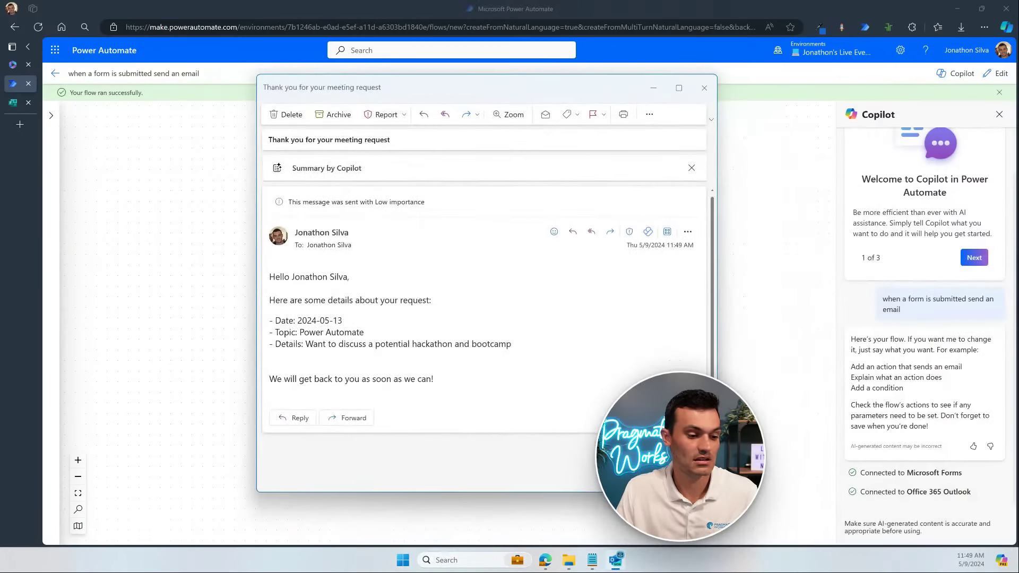
{"action": "left_click_drag", "start_coordinate": [716, 491], "coordinate": [815, 443]}
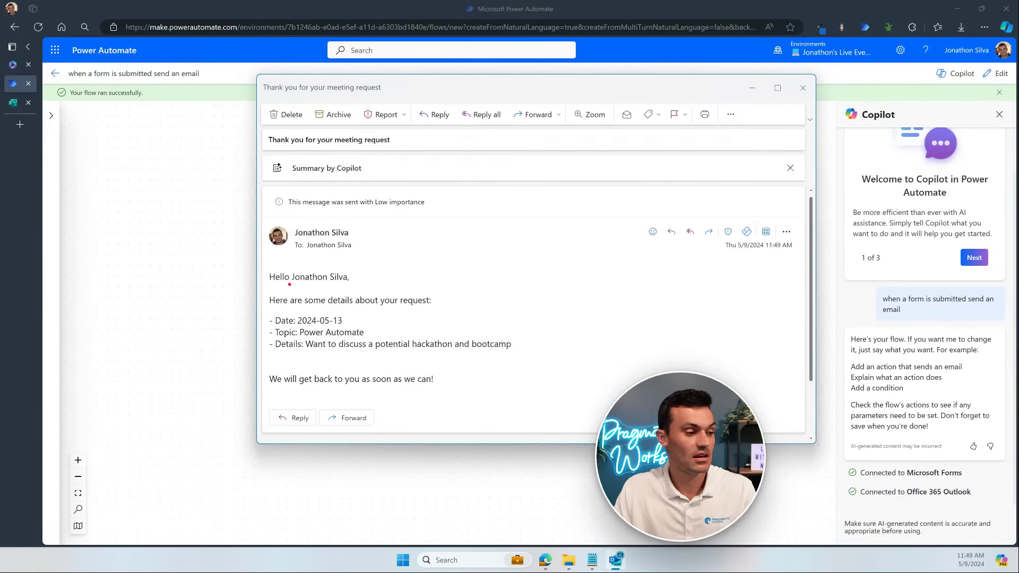
{"action": "left_click_drag", "start_coordinate": [288, 284], "coordinate": [355, 284]}
{"action": "left_click_drag", "start_coordinate": [297, 325], "coordinate": [511, 350]}
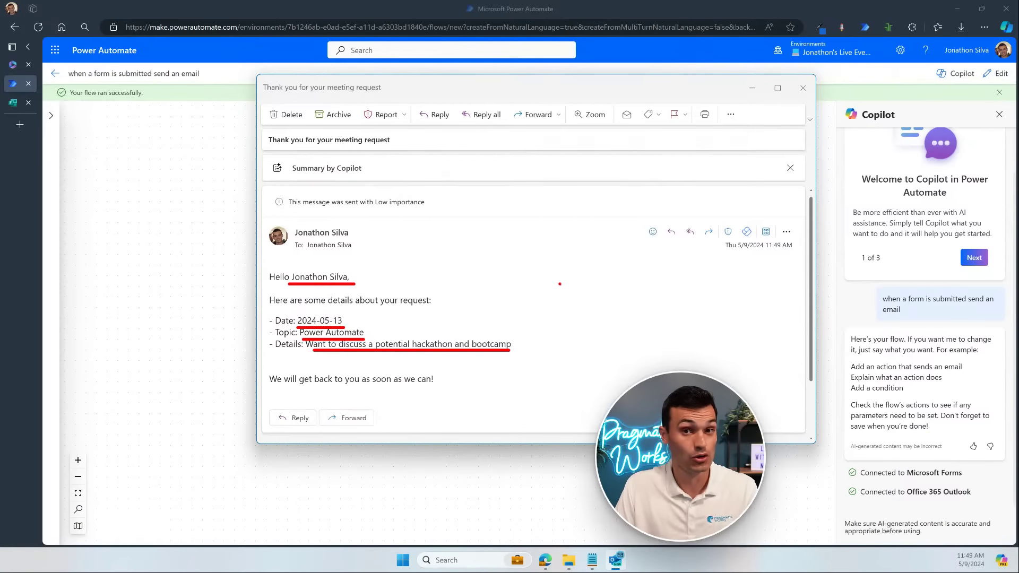
{"action": "left_click_drag", "start_coordinate": [332, 229], "coordinate": [354, 215]}
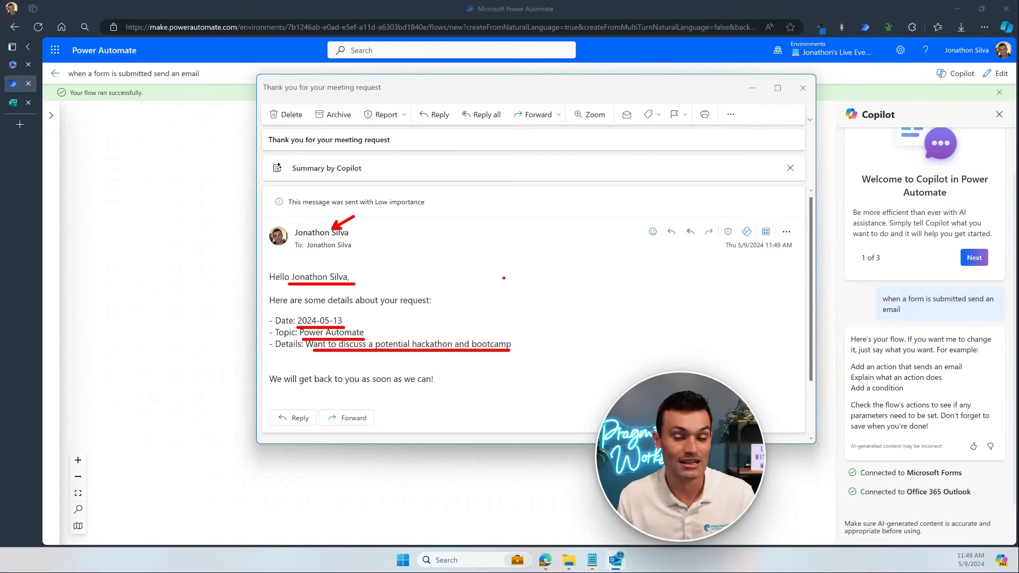
Step: Point out the 2024-05-13 date, clear the annotations, and close the email
{"action": "key", "text": "Escape"}
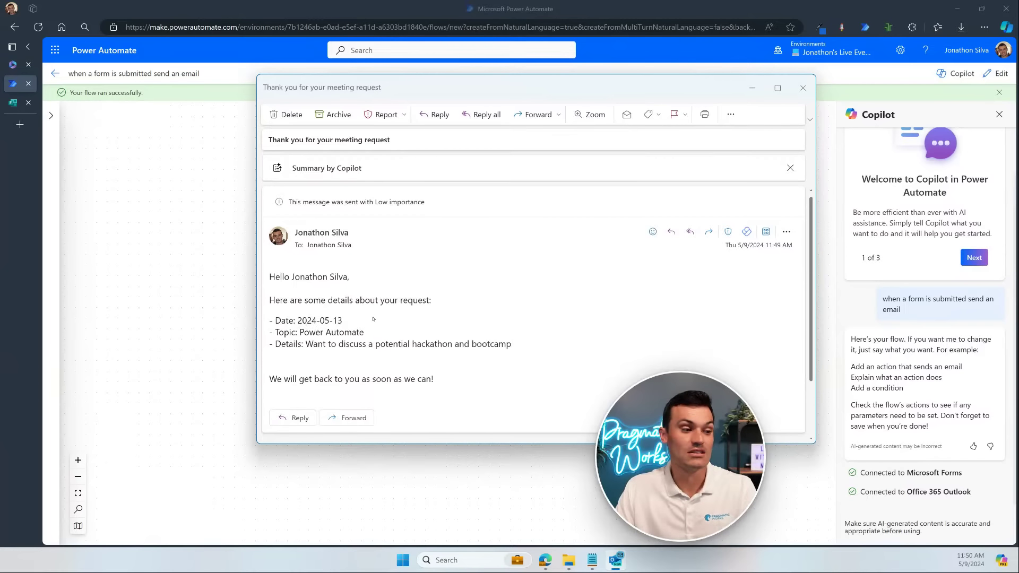
{"action": "left_click_drag", "start_coordinate": [344, 320], "coordinate": [399, 320]}
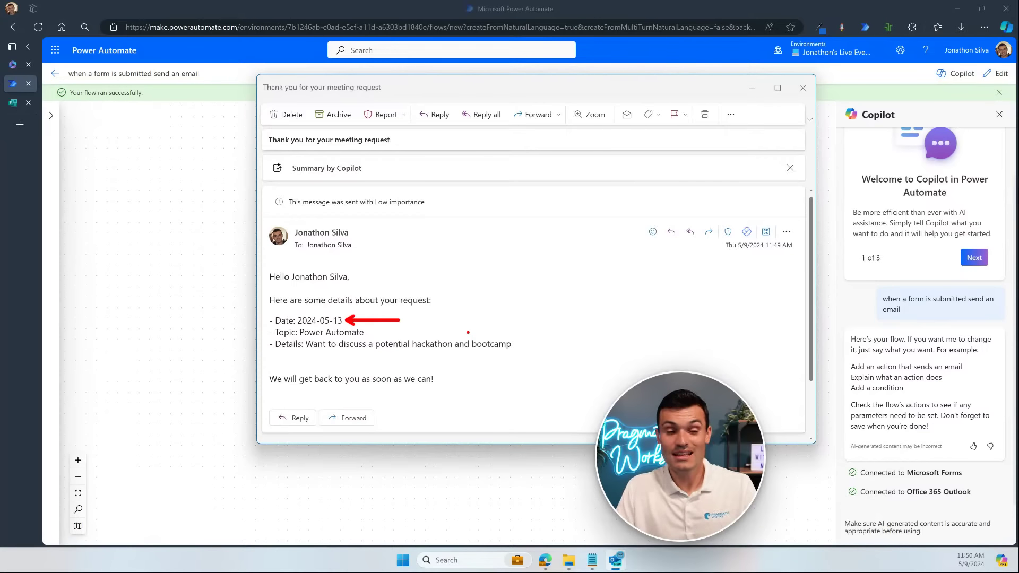
{"action": "key", "text": "Escape"}
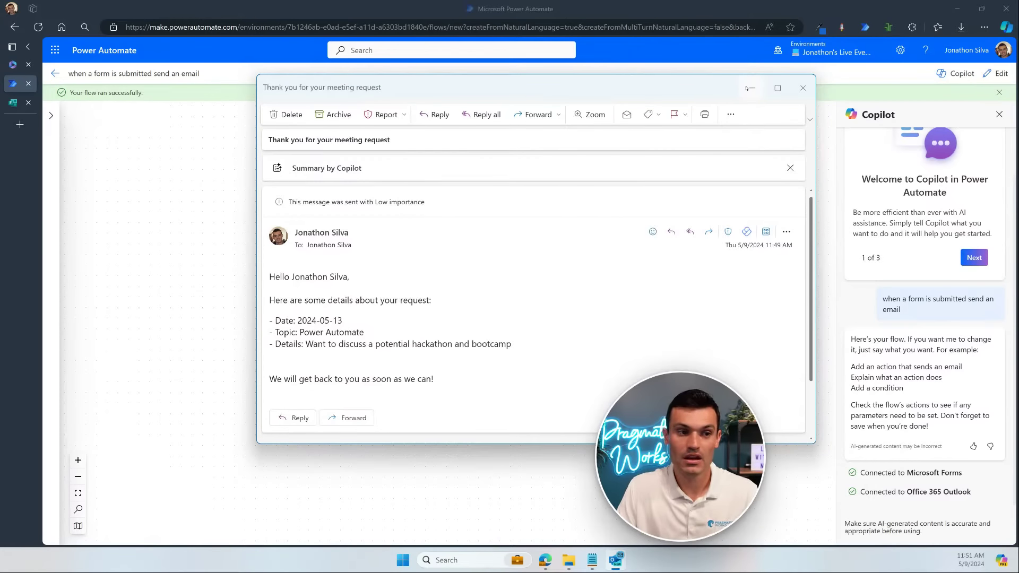
{"action": "left_click", "coordinate": [802, 88]}
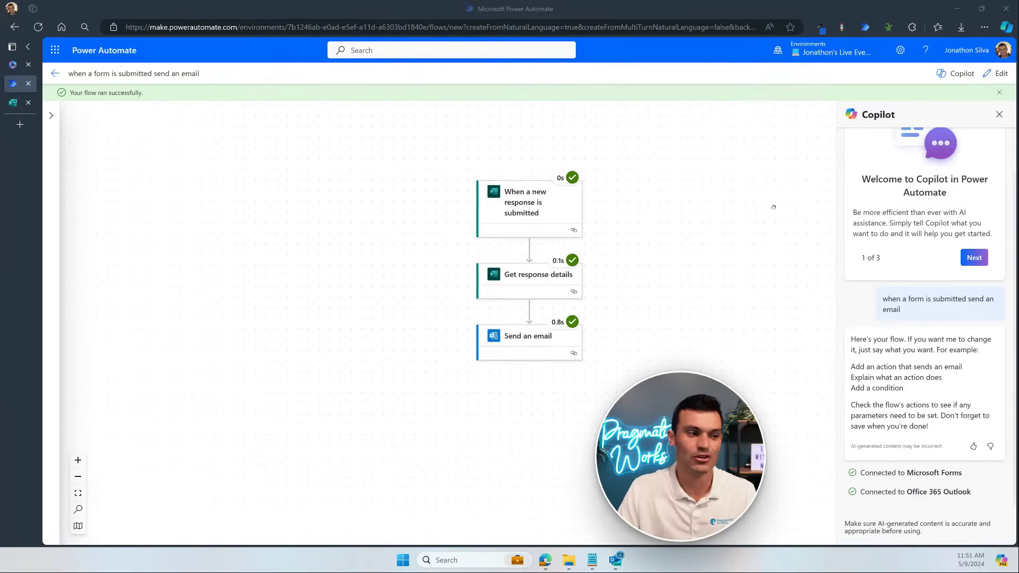
Step: Inspect the run details of the trigger, Get response details and Send an email steps
{"action": "left_click", "coordinate": [512, 210]}
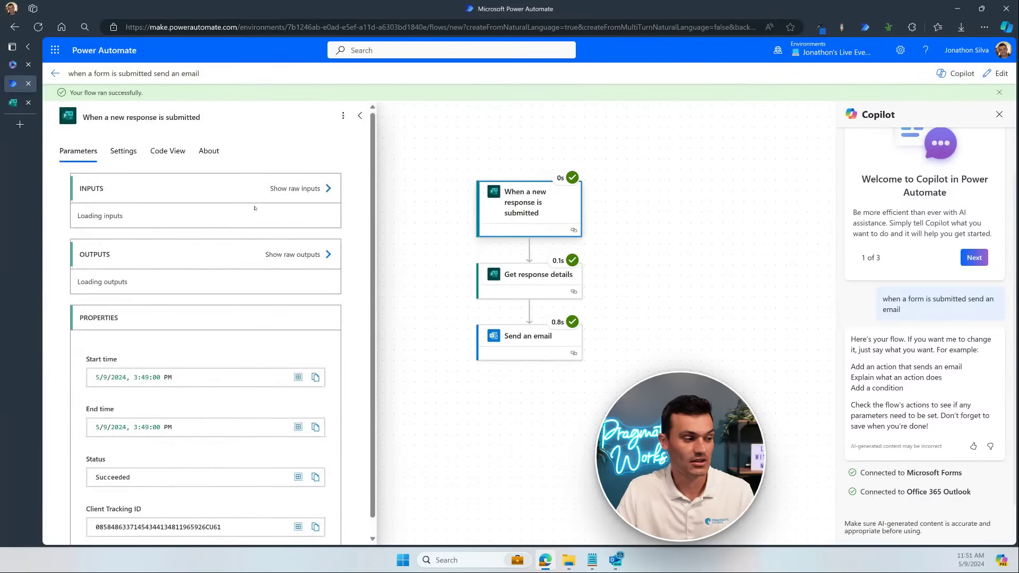
{"action": "scroll", "coordinate": [246, 481], "scroll_direction": "down", "scroll_amount": 6}
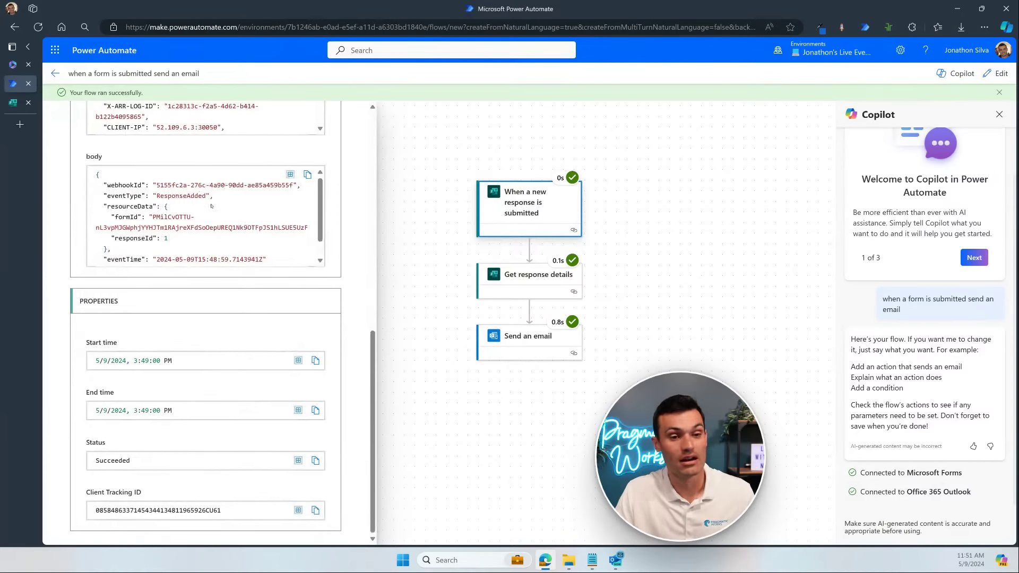
{"action": "left_click", "coordinate": [527, 281]}
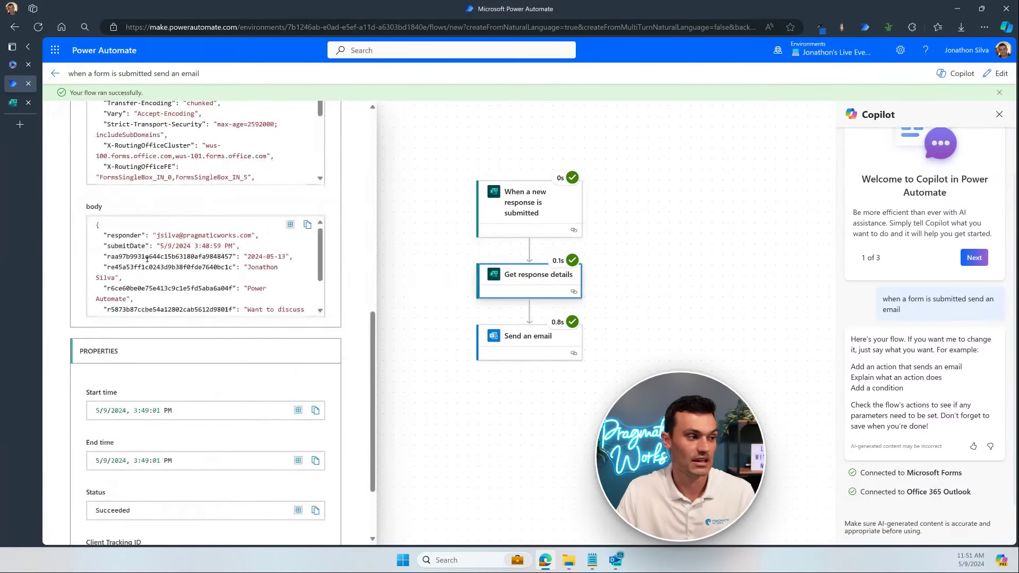
{"action": "scroll", "coordinate": [244, 207], "scroll_direction": "up", "scroll_amount": 4}
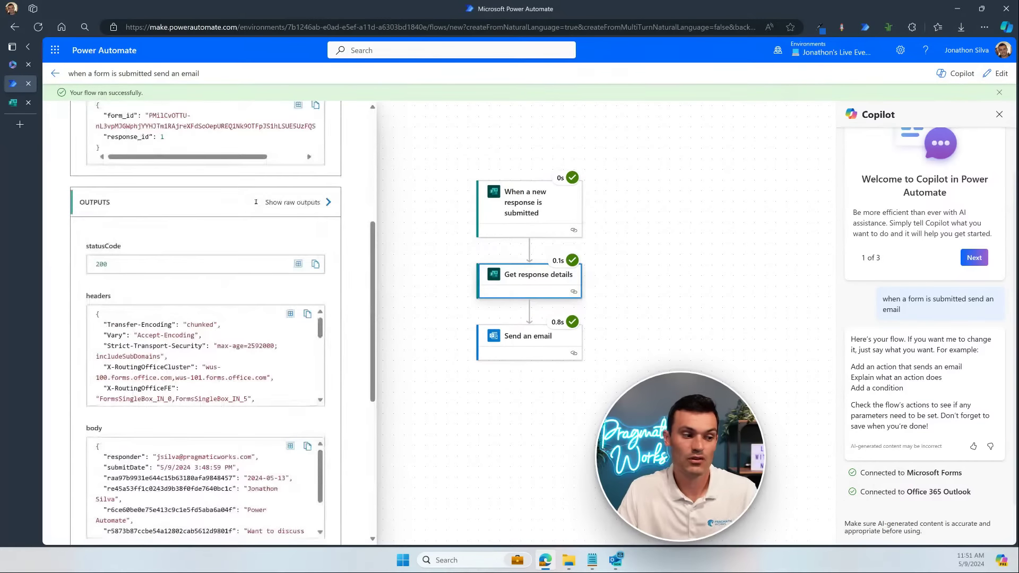
{"action": "scroll", "coordinate": [256, 202], "scroll_direction": "down", "scroll_amount": 5}
{"action": "left_click", "coordinate": [528, 340]}
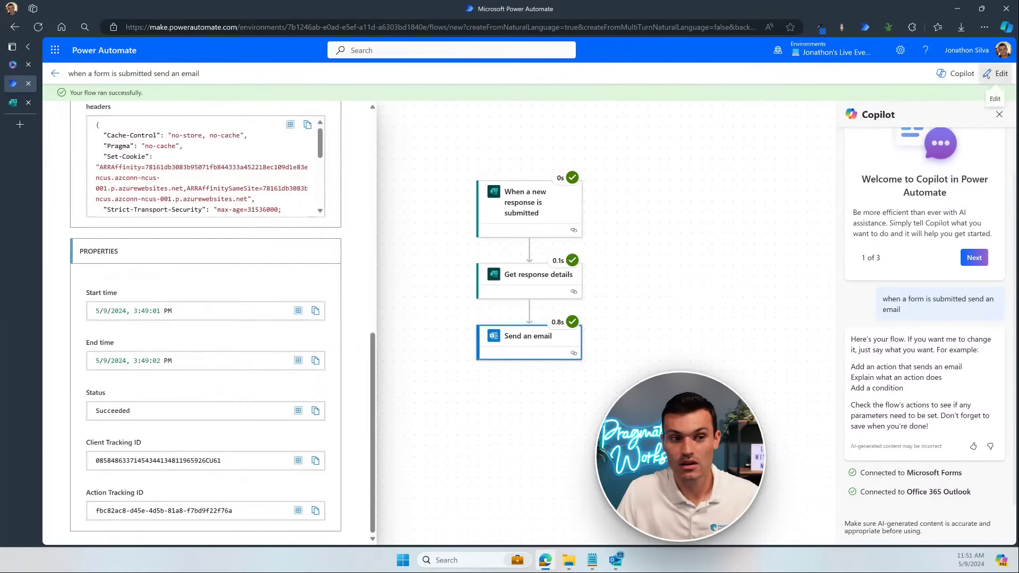
Step: Put the flow in edit mode and delete the Date token from the email body
{"action": "left_click", "coordinate": [996, 74]}
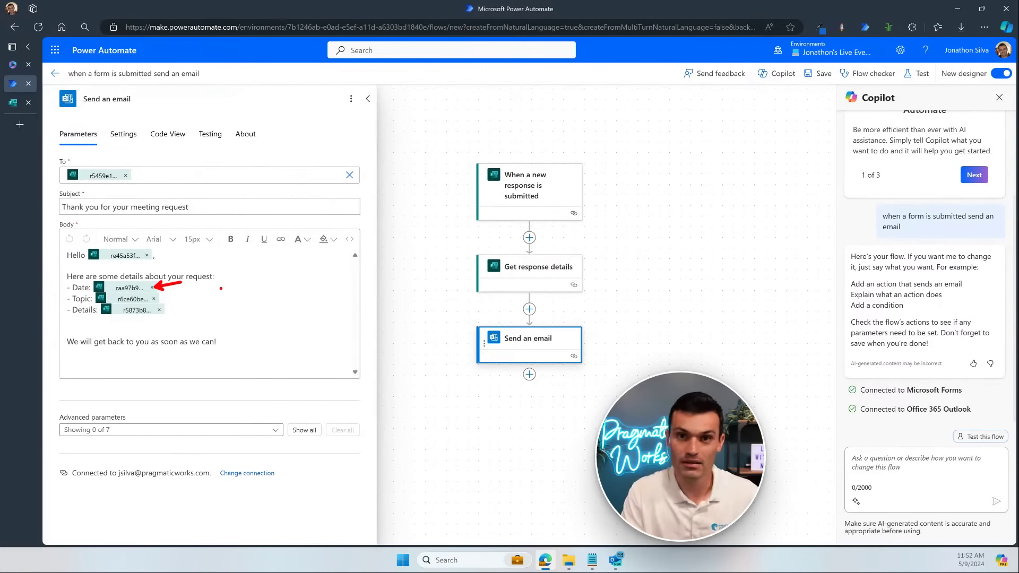
{"action": "left_click", "coordinate": [153, 288]}
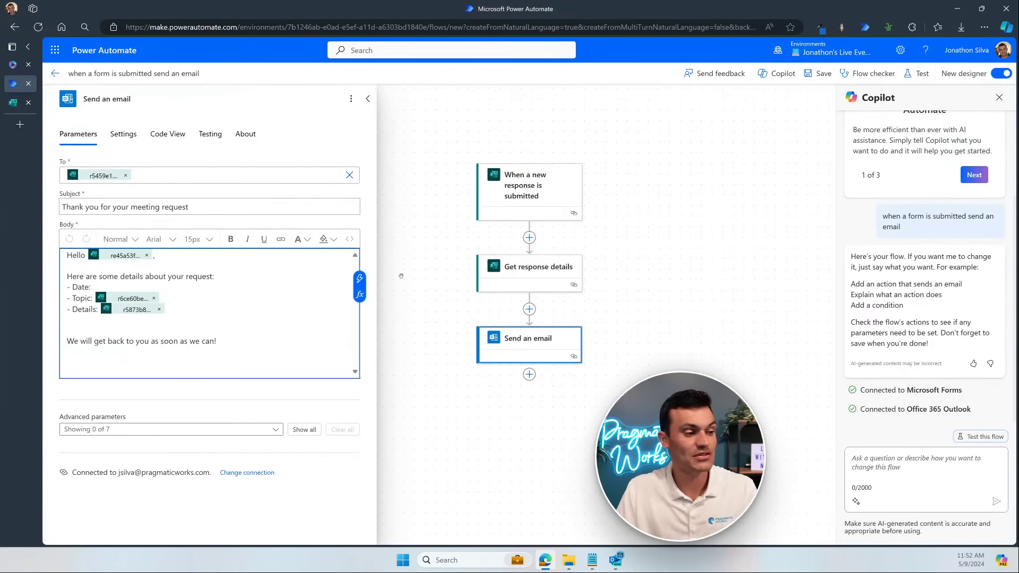
Step: Place the caret after '- Date:' in the email body and open the fx expression editor
{"action": "key", "text": "ctrl+2"}
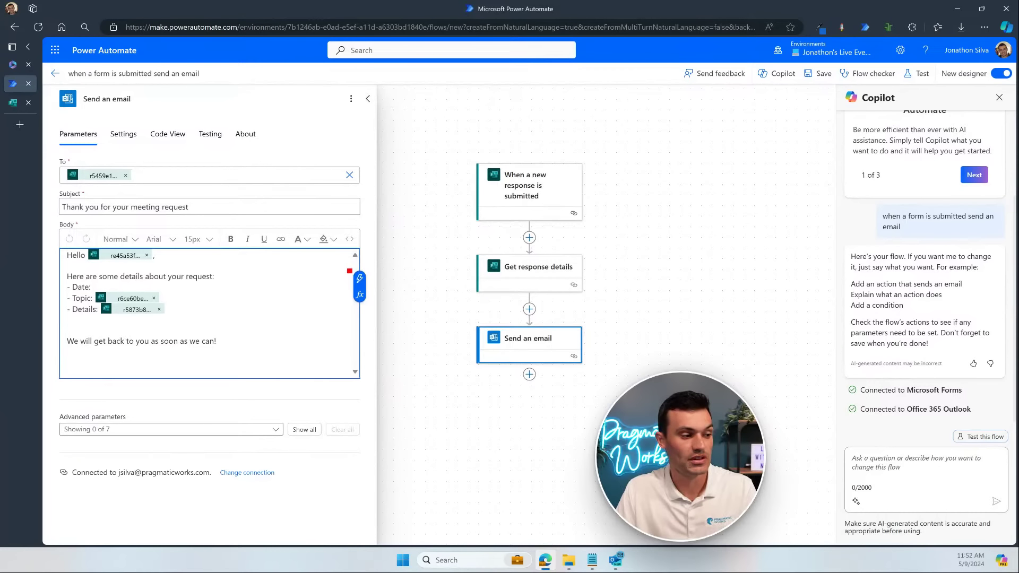
{"action": "mouse_move", "coordinate": [348, 270]}
{"action": "left_mouse_down"}
{"action": "mouse_move", "coordinate": [370, 286]}
{"action": "mouse_move", "coordinate": [392, 268]}
{"action": "left_mouse_up"}
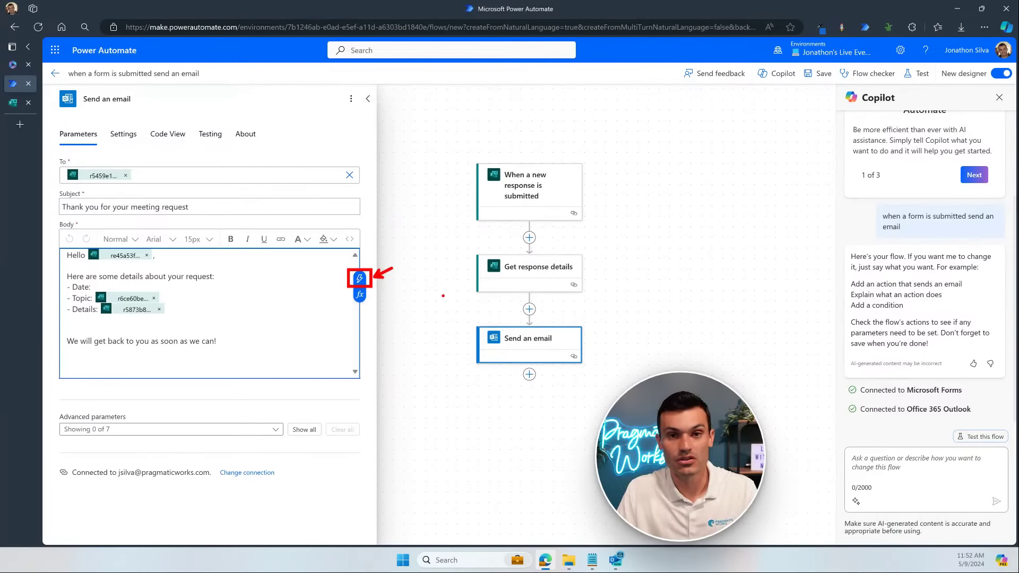
{"action": "key", "text": "ctrl+z"}
{"action": "key", "text": "ctrl+z"}
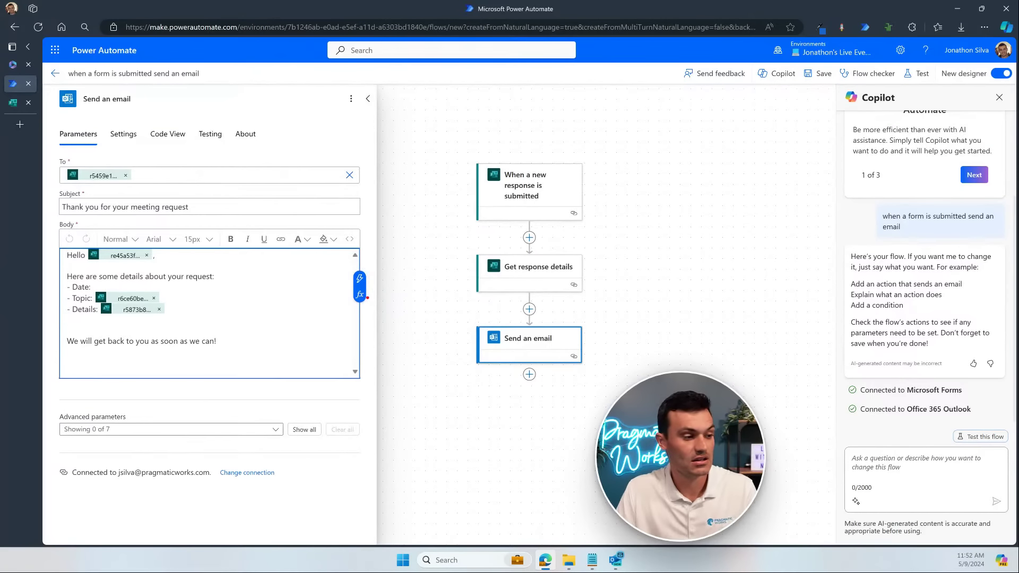
{"action": "mouse_move", "coordinate": [349, 285]}
{"action": "left_mouse_down"}
{"action": "mouse_move", "coordinate": [370, 305]}
{"action": "mouse_move", "coordinate": [402, 311]}
{"action": "left_mouse_up"}
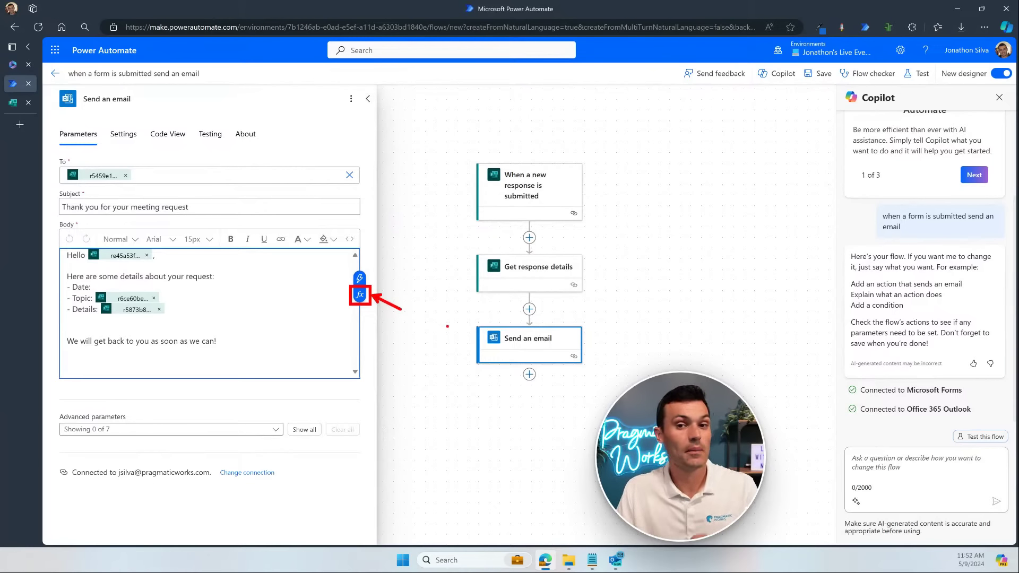
{"action": "key", "text": "Escape"}
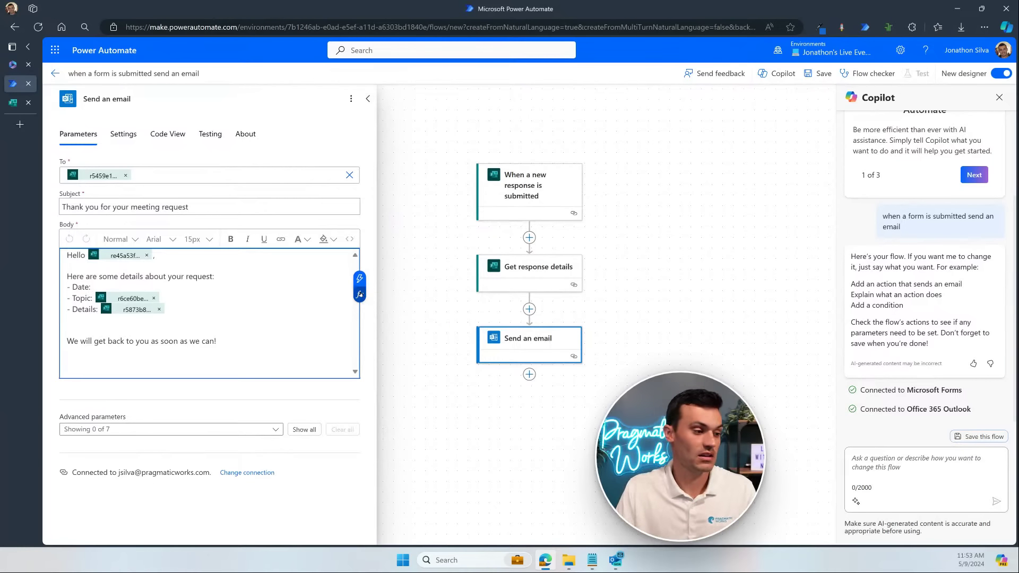
{"action": "left_click", "coordinate": [361, 294]}
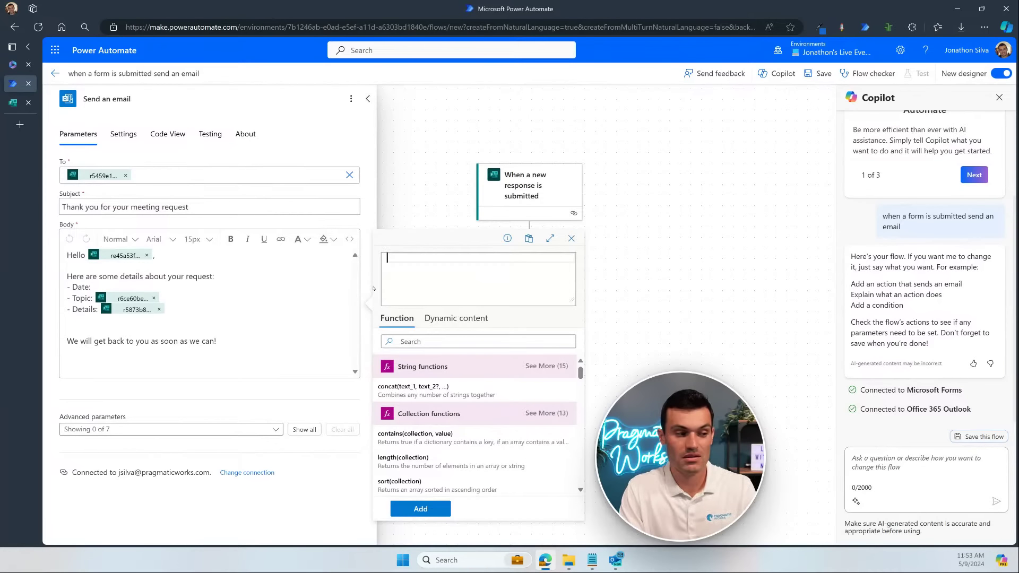
Step: Enter formatDateTime( in the expression box, chosen from the 'forma' autocomplete
{"action": "type", "text": "forma"}
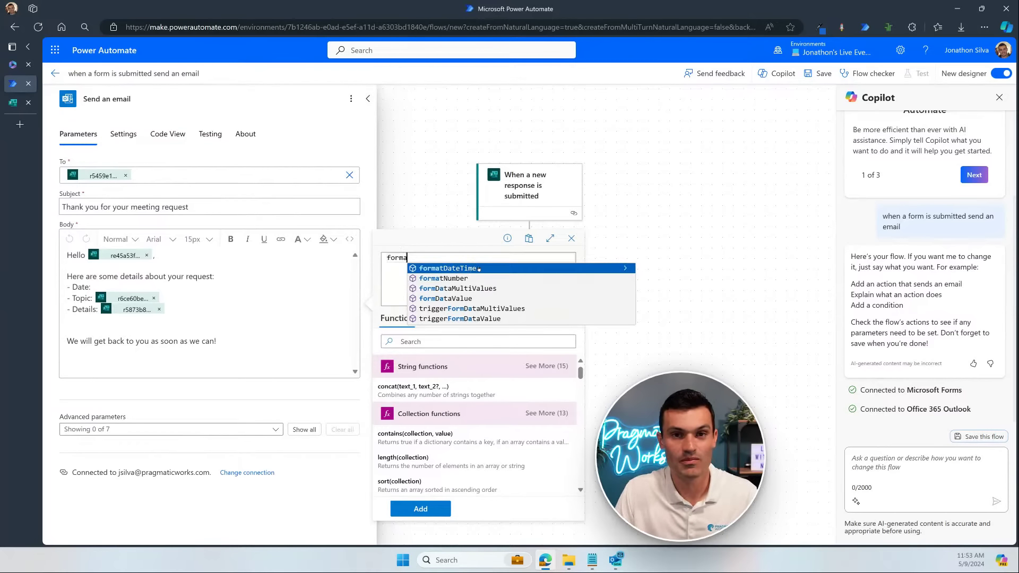
{"action": "left_click", "coordinate": [624, 269]}
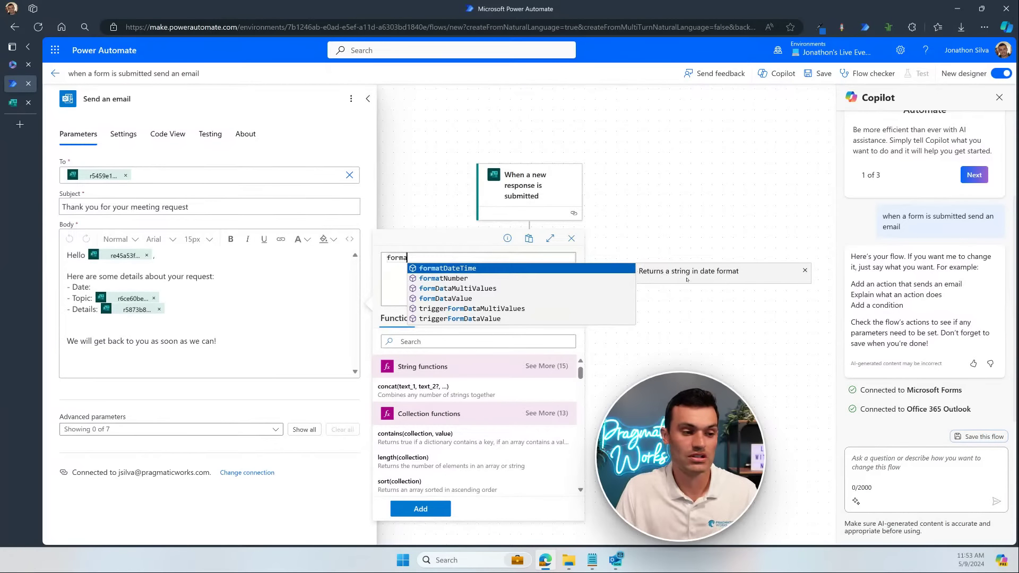
{"action": "left_click", "coordinate": [806, 272]}
{"action": "left_click", "coordinate": [482, 269]}
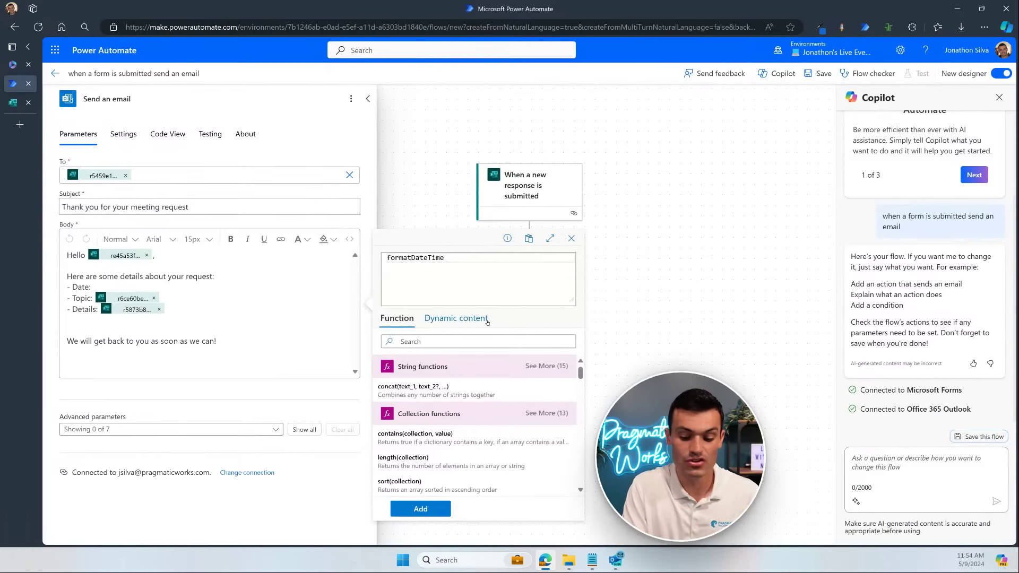
{"action": "type", "text": "("}
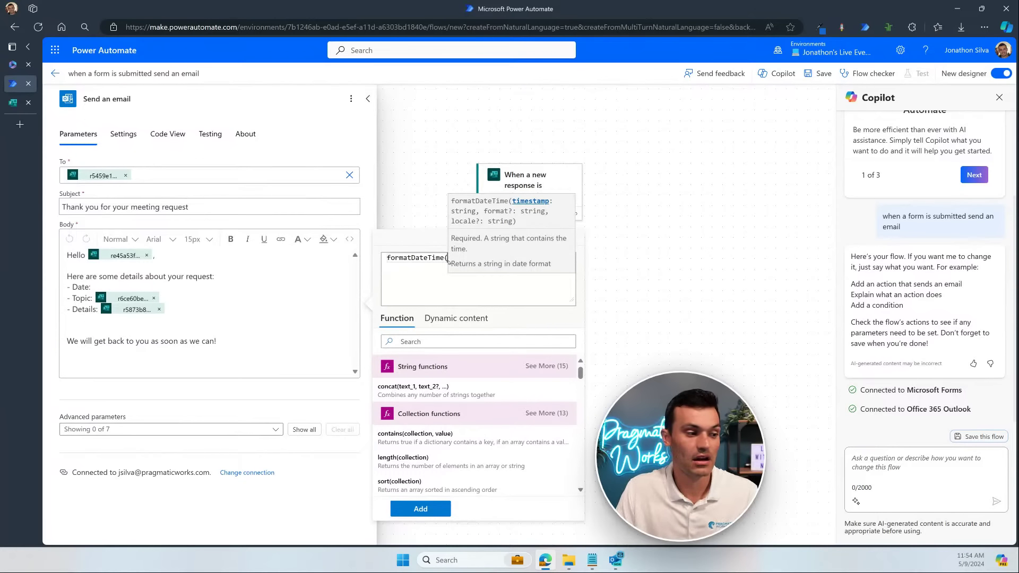
{"action": "left_click", "coordinate": [455, 287]}
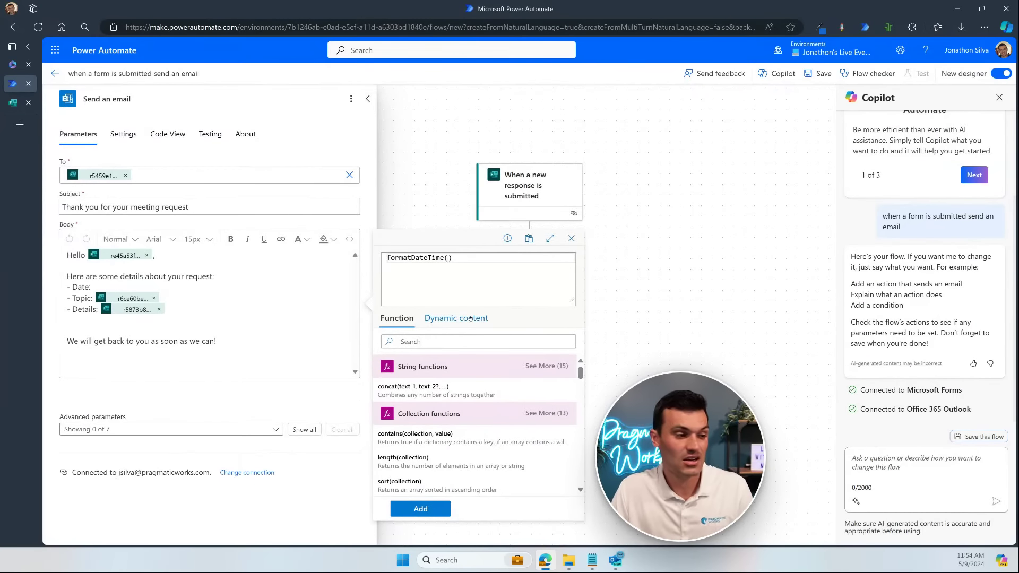
Step: Pass the Preferred Date answer from Get response details as formatDateTime's argument
{"action": "left_click", "coordinate": [469, 318]}
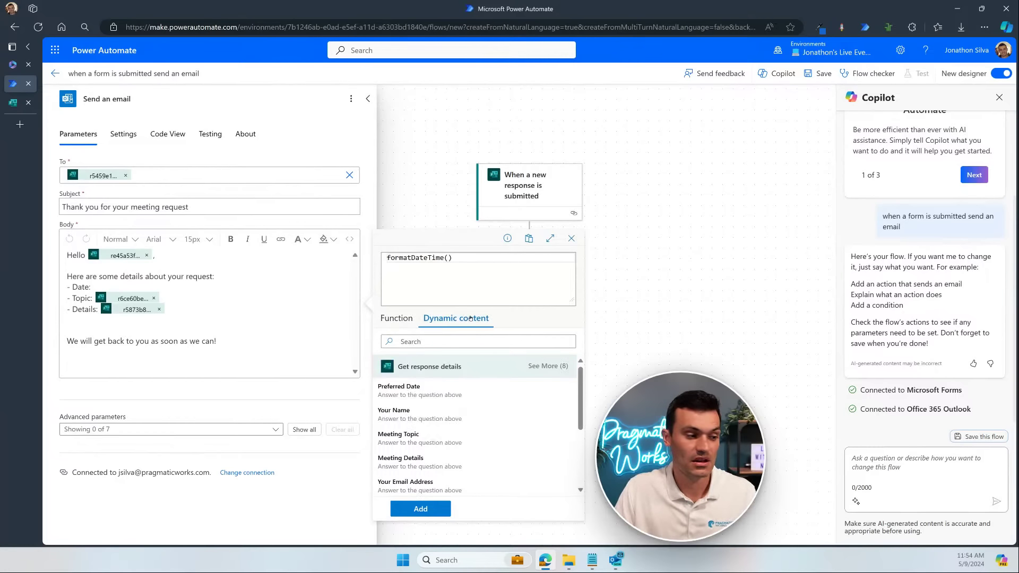
{"action": "scroll", "coordinate": [472, 390], "scroll_direction": "down", "scroll_amount": 1}
{"action": "scroll", "coordinate": [472, 393], "scroll_direction": "down", "scroll_amount": 1}
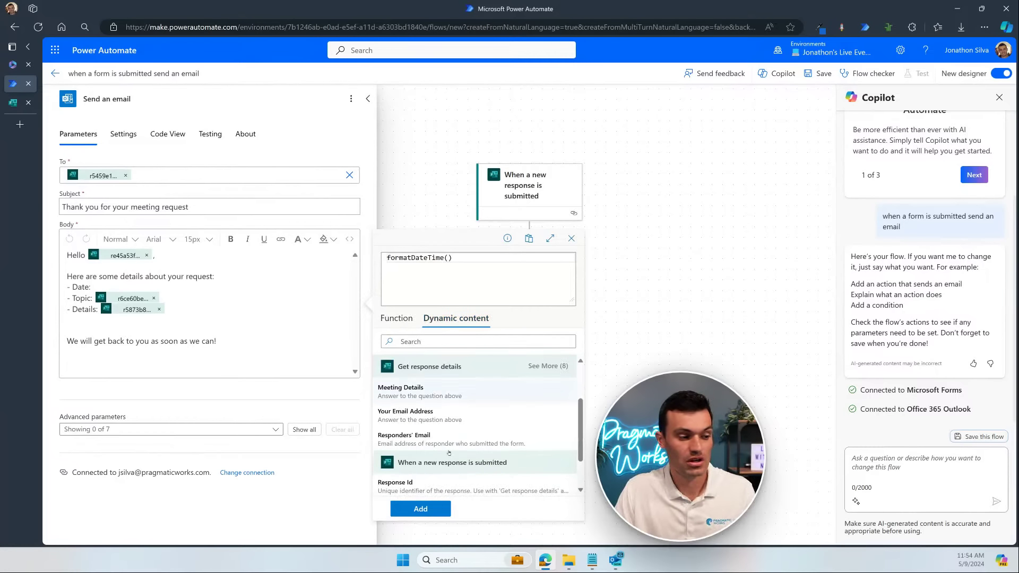
{"action": "scroll", "coordinate": [470, 419], "scroll_direction": "up", "scroll_amount": 1}
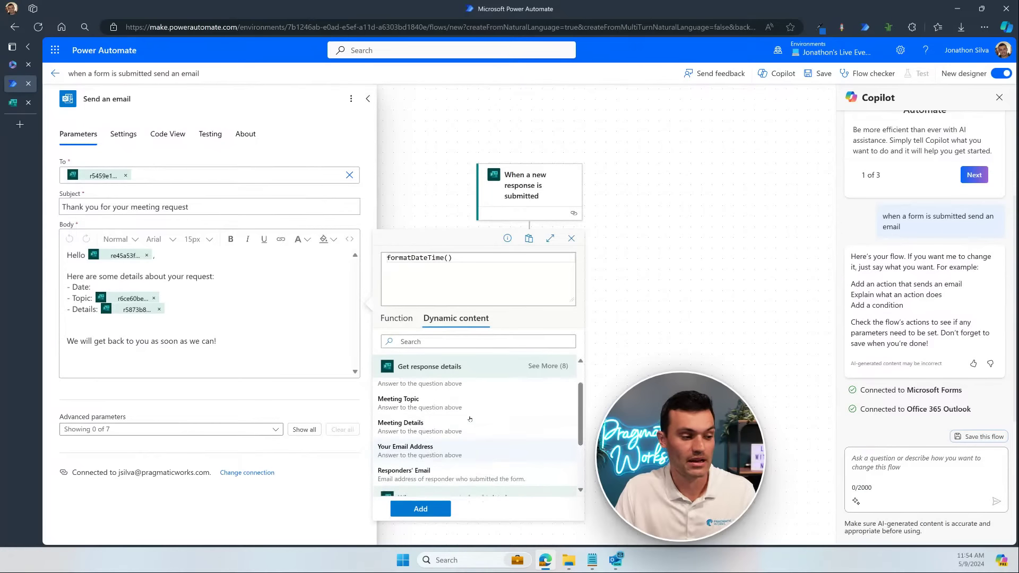
{"action": "scroll", "coordinate": [456, 414], "scroll_direction": "up", "scroll_amount": 1}
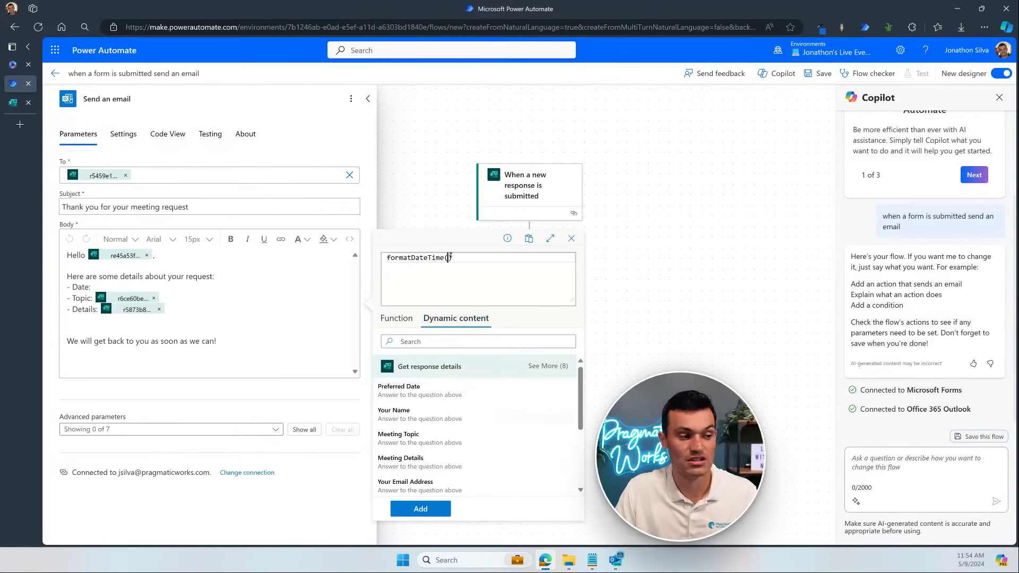
{"action": "left_click", "coordinate": [451, 394]}
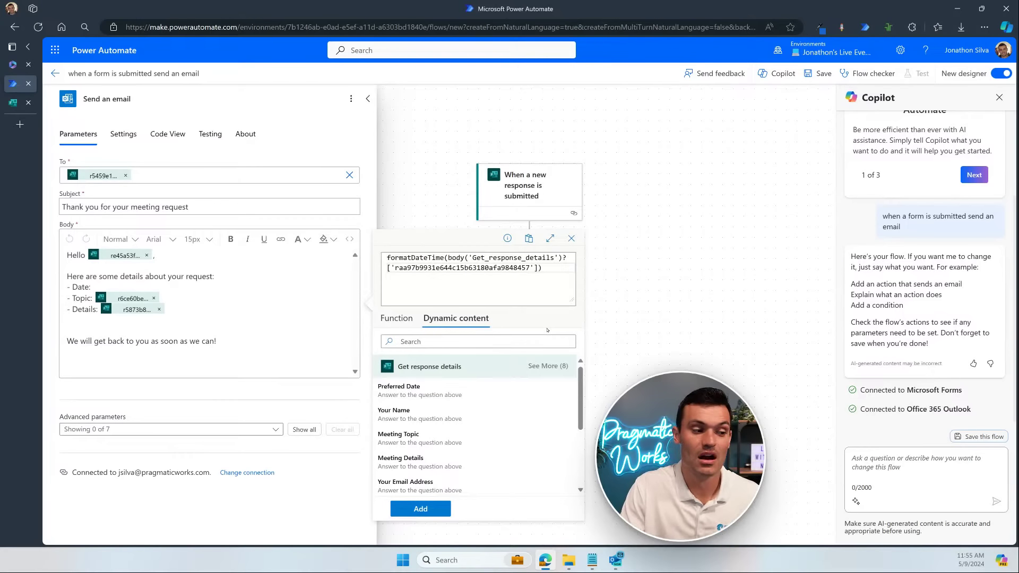
Step: Add a comma and an opening quote after the Preferred Date reference to begin the format argument
{"action": "type", "text": ","}
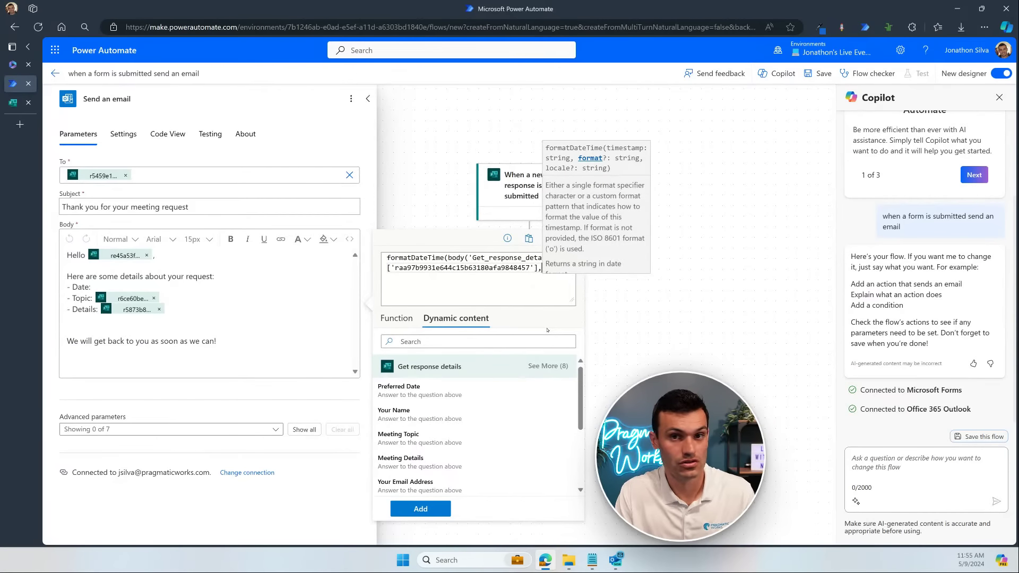
{"action": "type", "text": "'"}
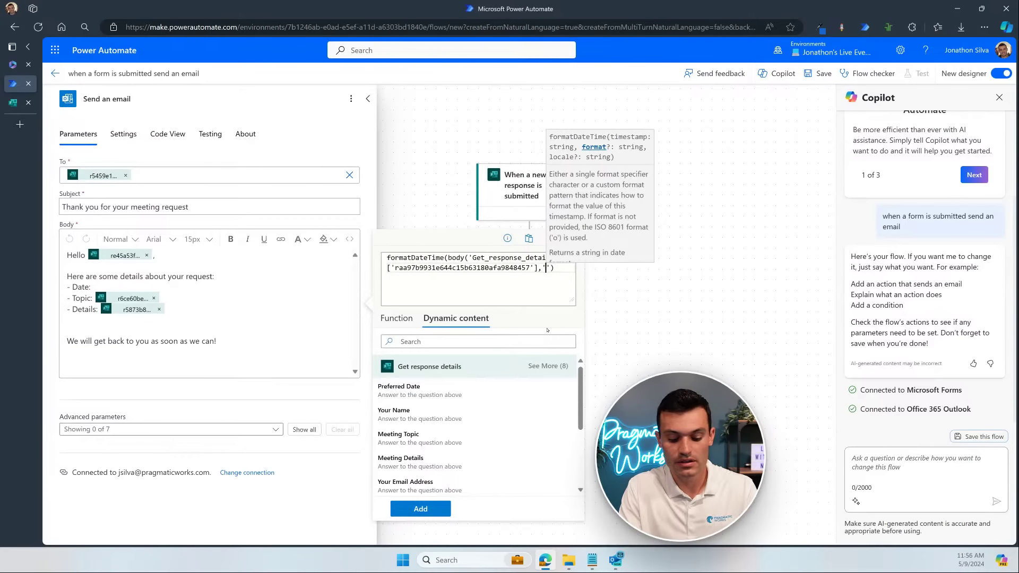
Step: Enter the format string dd-MMM-yyyy and remove the stray comma after it
{"action": "type", "text": "dd"}
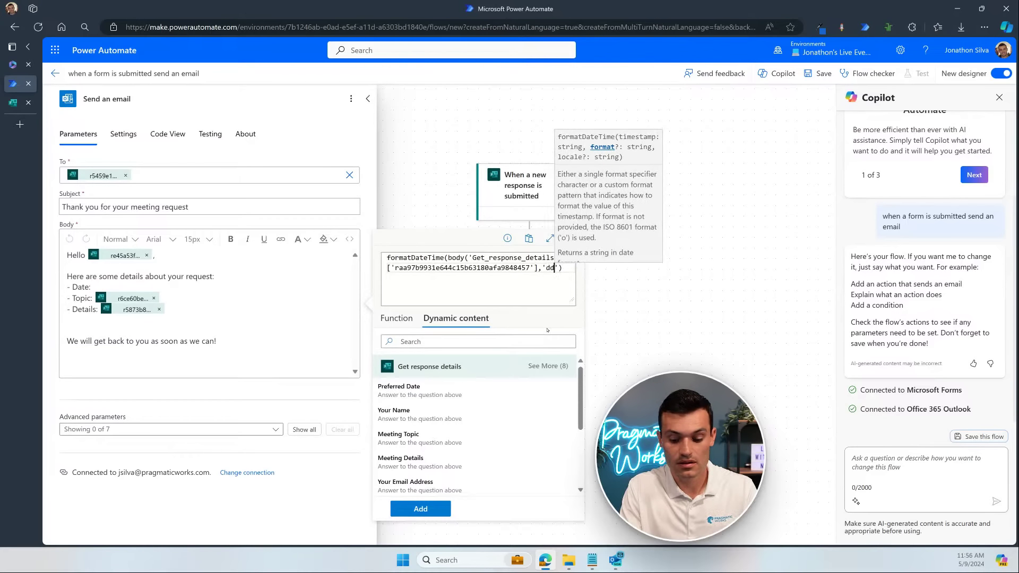
{"action": "type", "text": "-"}
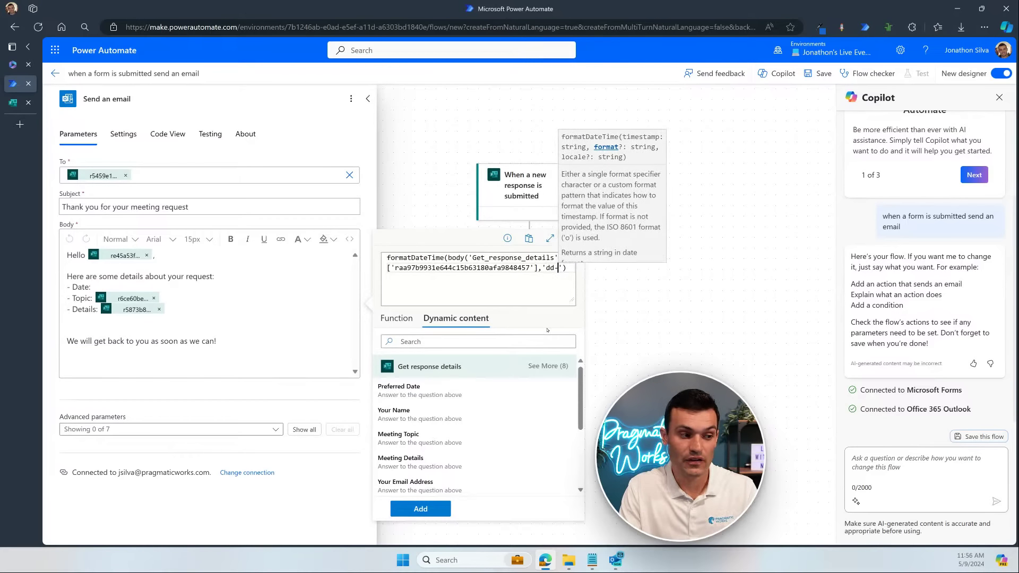
{"action": "type", "text": "MMM"}
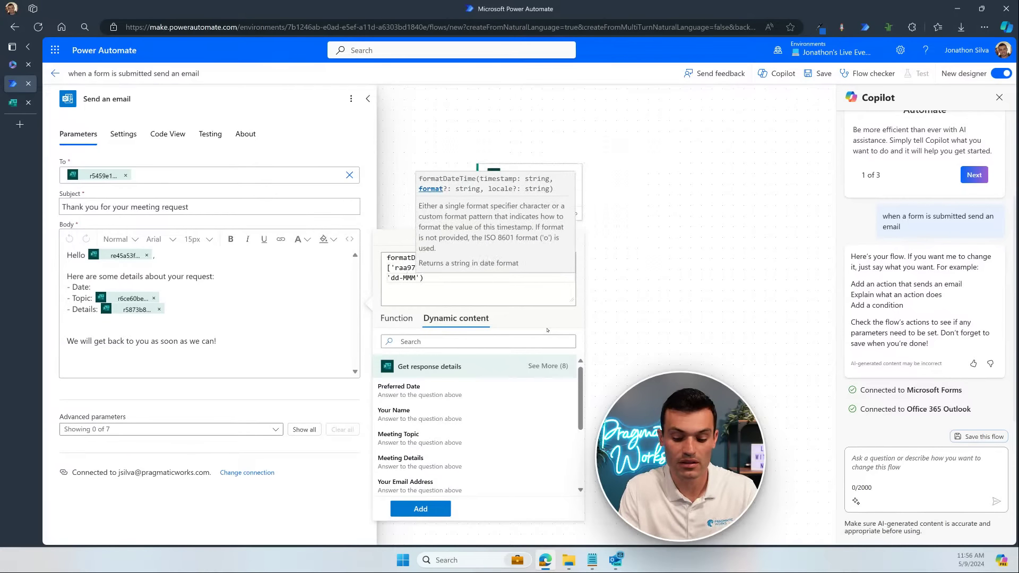
{"action": "type", "text": "-yyyy"}
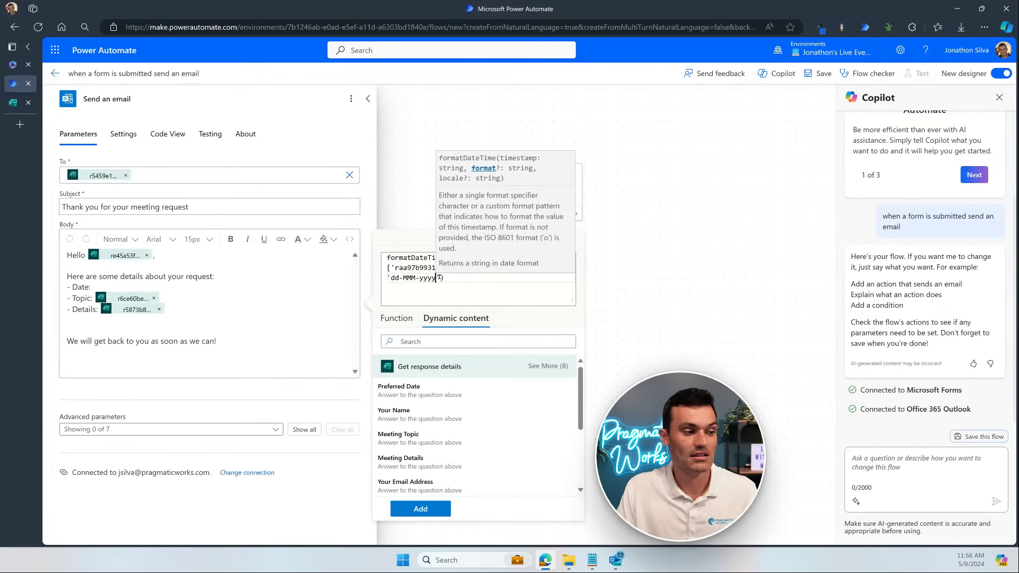
{"action": "left_click", "coordinate": [440, 278]}
{"action": "type", "text": ","}
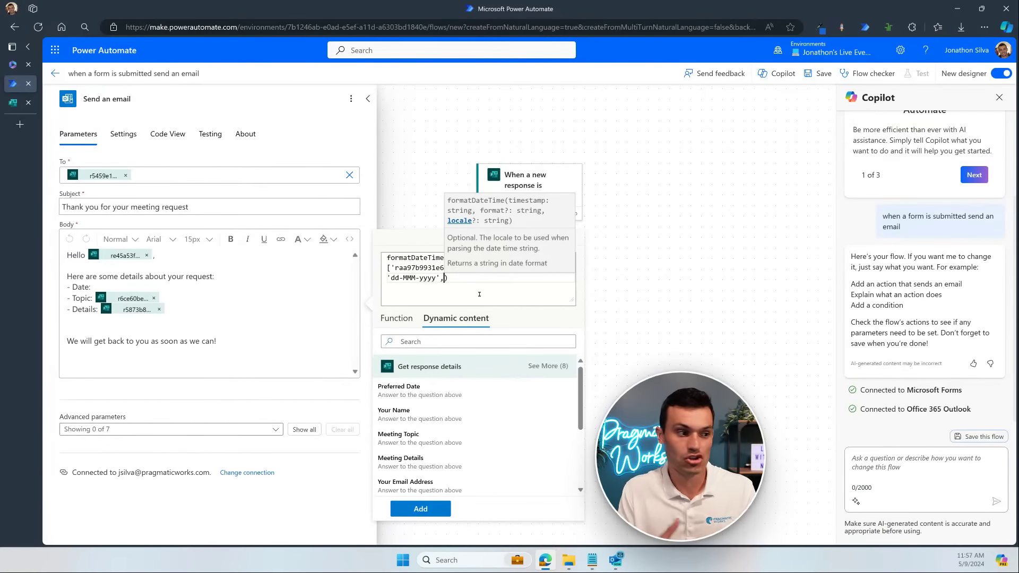
{"action": "key", "text": "BackSpace"}
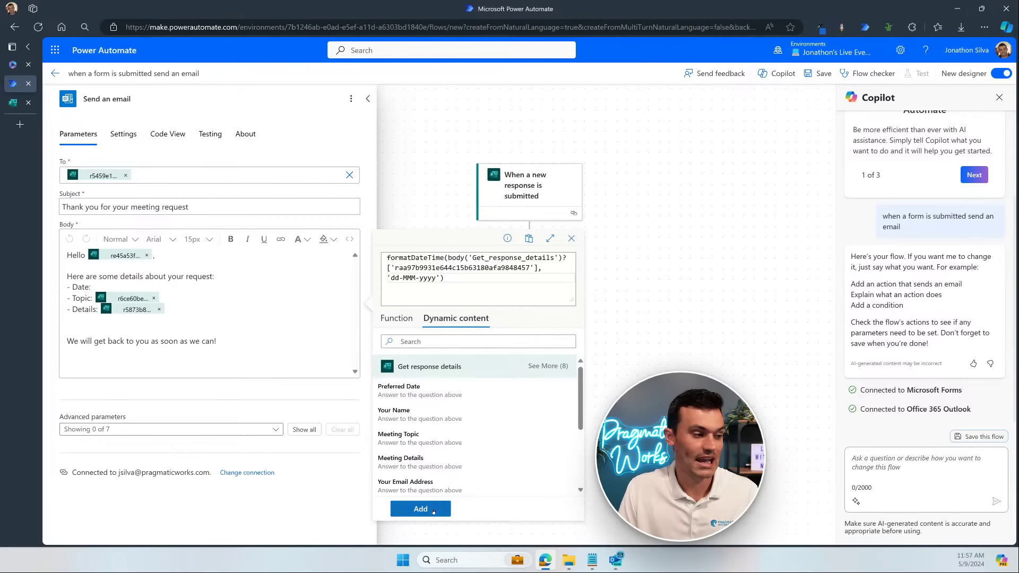
Step: Insert the formatDateTime expression after 'Date:' in the email body and save the flow
{"action": "left_click", "coordinate": [430, 508]}
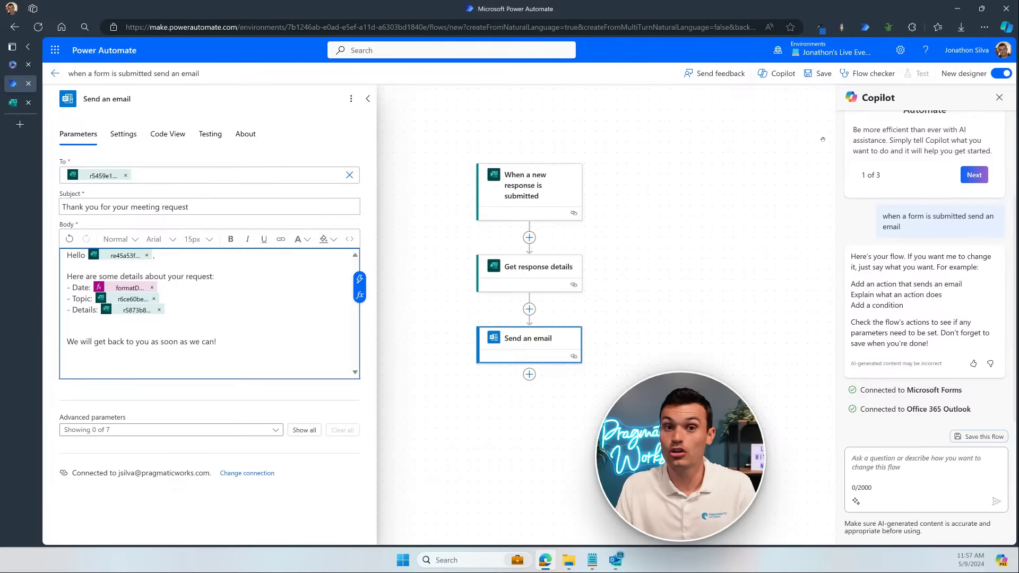
{"action": "left_click", "coordinate": [817, 75]}
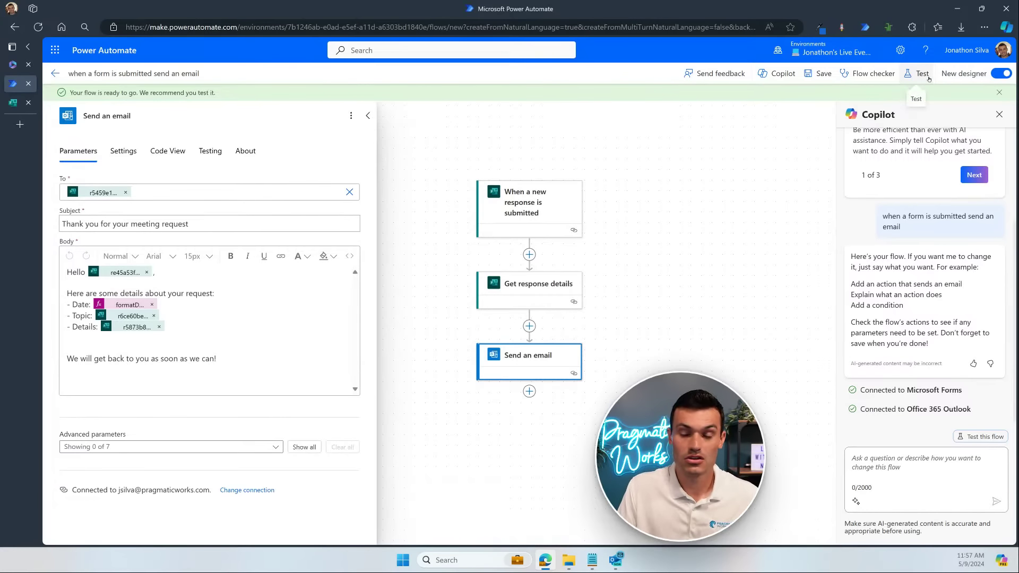
Step: Configure an automatic test reusing the recently used trigger that succeeded 8 minutes ago
{"action": "left_click", "coordinate": [922, 73]}
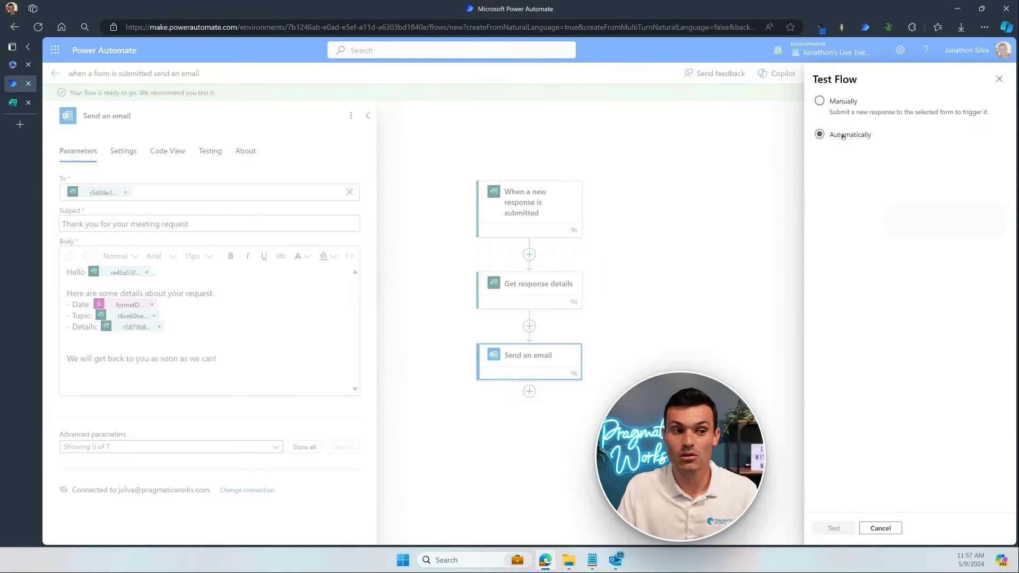
{"action": "left_click", "coordinate": [843, 136]}
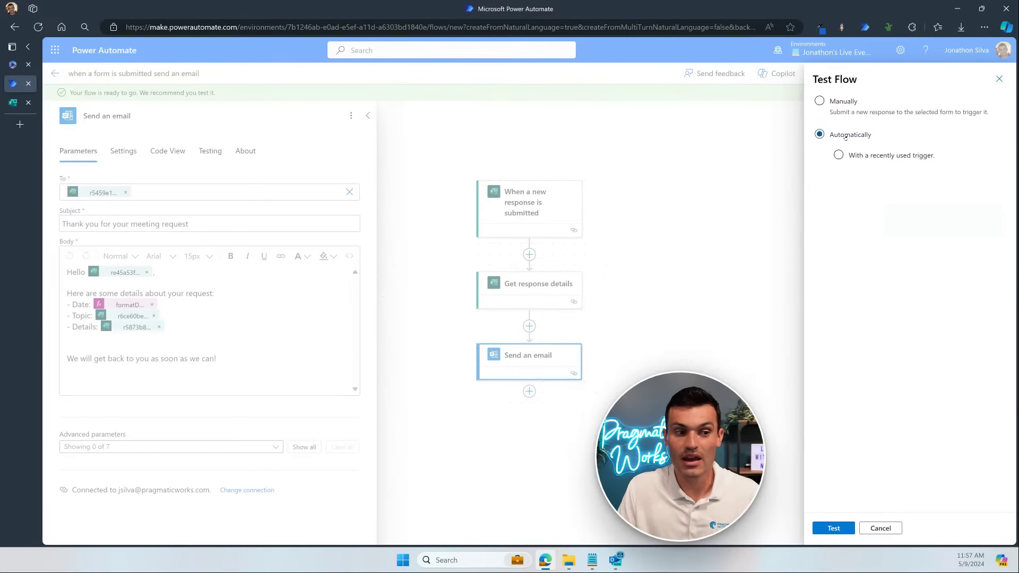
{"action": "left_click", "coordinate": [882, 155]}
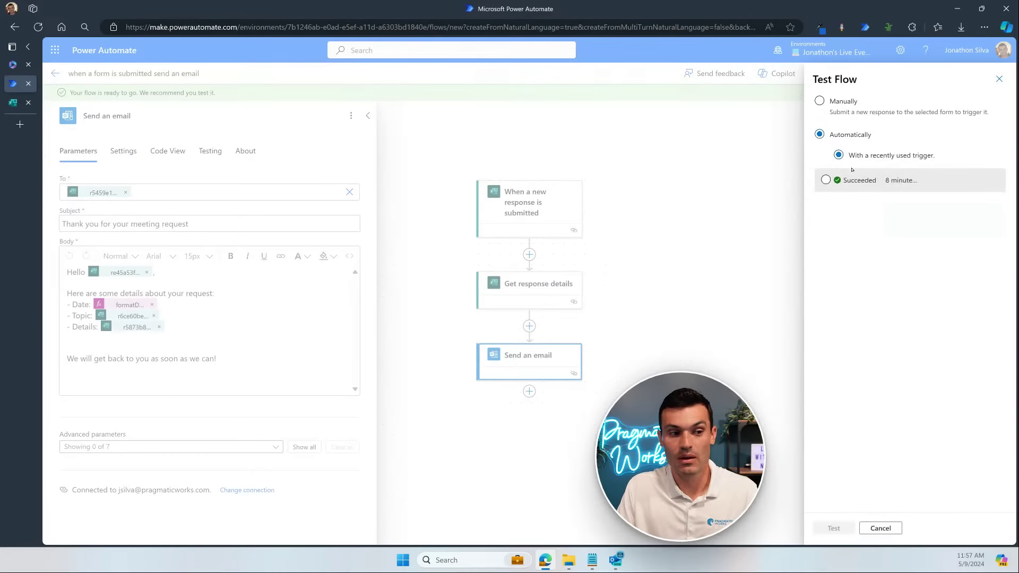
{"action": "left_click", "coordinate": [826, 180]}
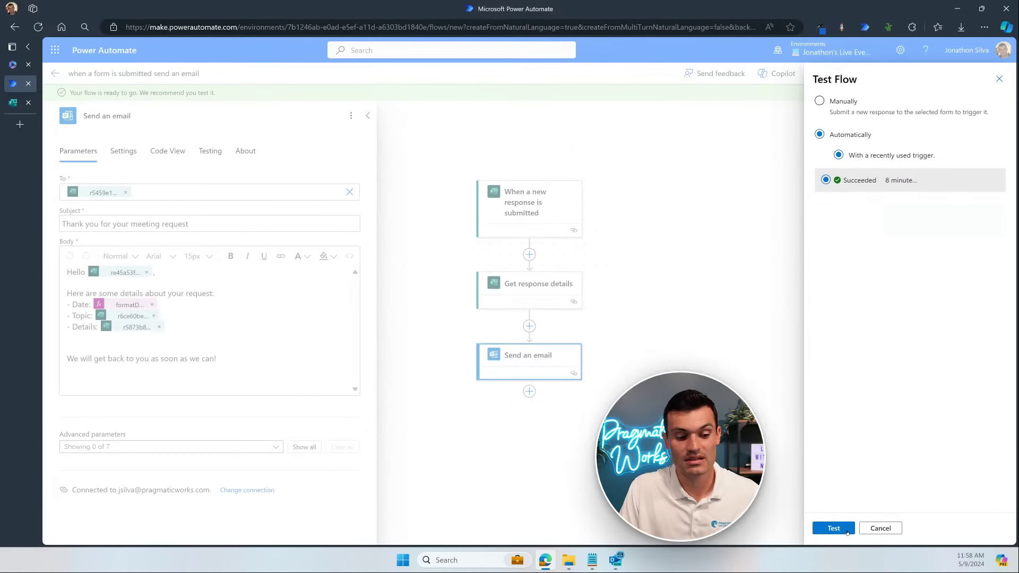
Step: Run the test and confirm all three flow steps succeed
{"action": "left_click", "coordinate": [833, 528]}
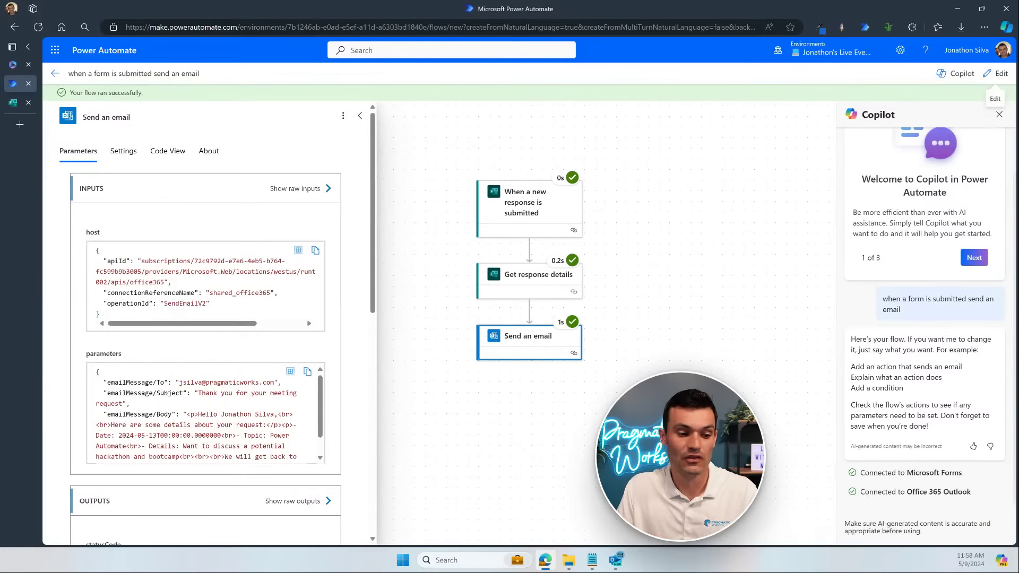
Step: Arrange both confirmation emails side by side and inspect the Date line reading 2024-05-13T00:00:00.0000000
{"action": "left_click", "coordinate": [617, 563]}
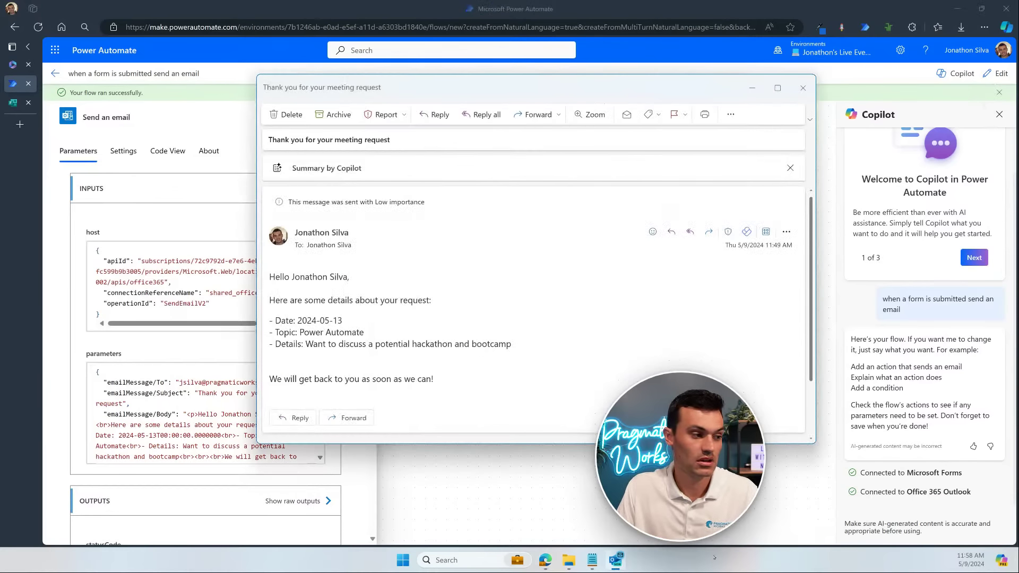
{"action": "left_click_drag", "start_coordinate": [695, 96], "coordinate": [494, 104]}
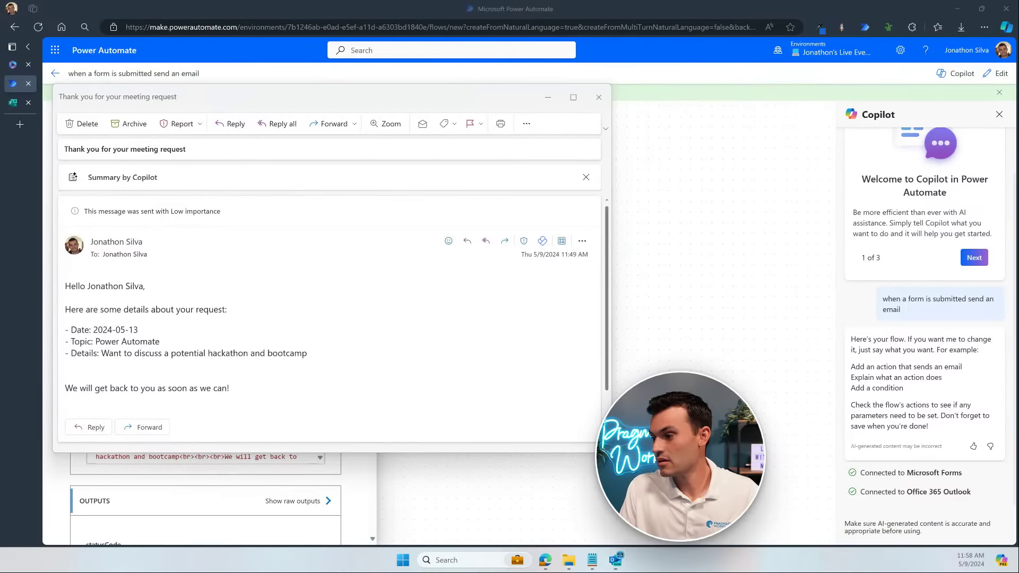
{"action": "left_click_drag", "start_coordinate": [1018, 255], "coordinate": [684, 100]}
{"action": "left_click_drag", "start_coordinate": [477, 333], "coordinate": [584, 335]}
{"action": "left_click", "coordinate": [589, 338]}
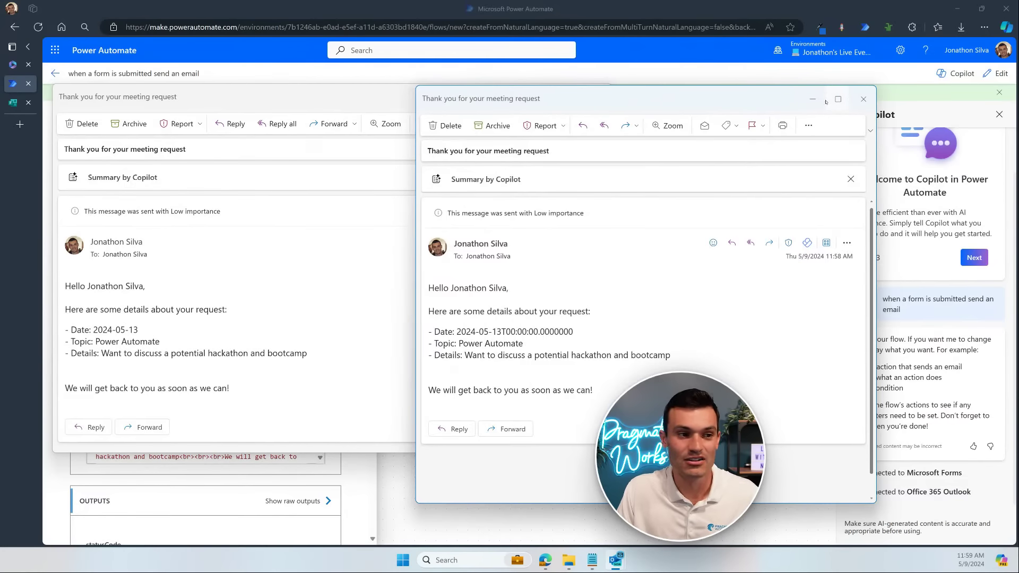
Step: Close the newer email and switch the flow back into edit mode
{"action": "left_click", "coordinate": [863, 99]}
{"action": "left_click", "coordinate": [747, 129]}
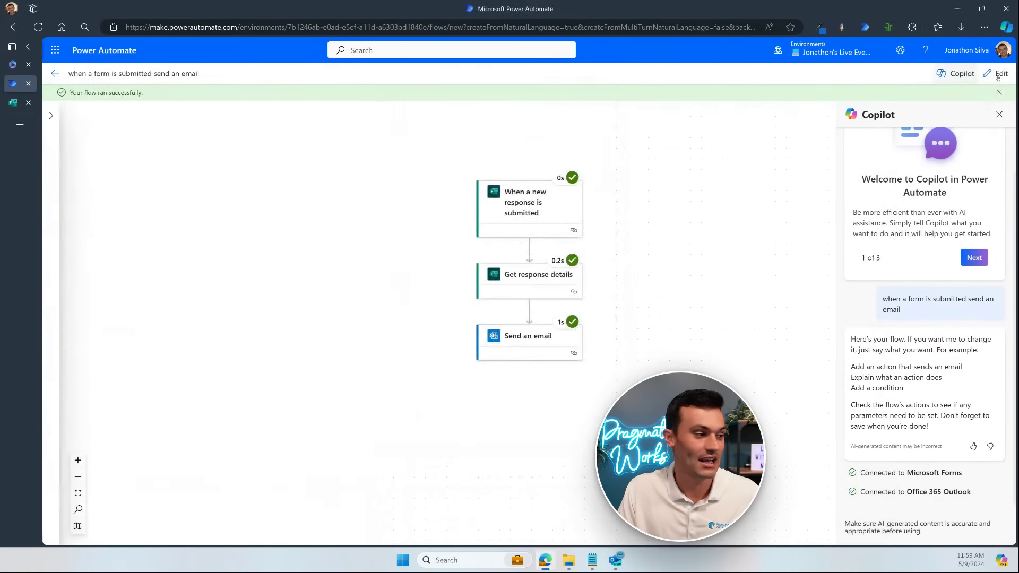
{"action": "left_click", "coordinate": [997, 73]}
Step: Append ,'dd-MMM-yyyy' to the Send an email Date expression, update it, and save the flow
{"action": "left_click", "coordinate": [572, 341]}
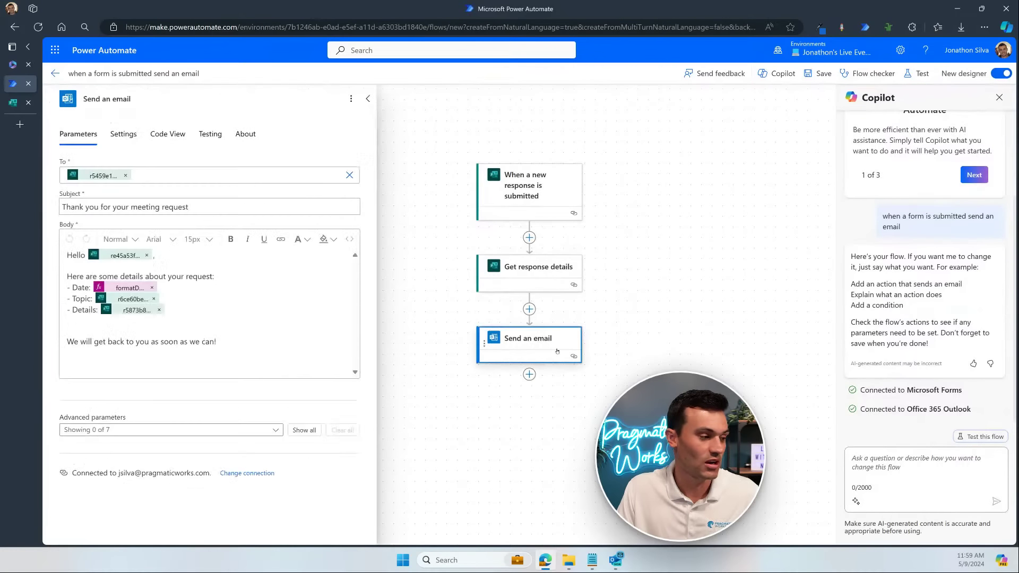
{"action": "left_click", "coordinate": [121, 287]}
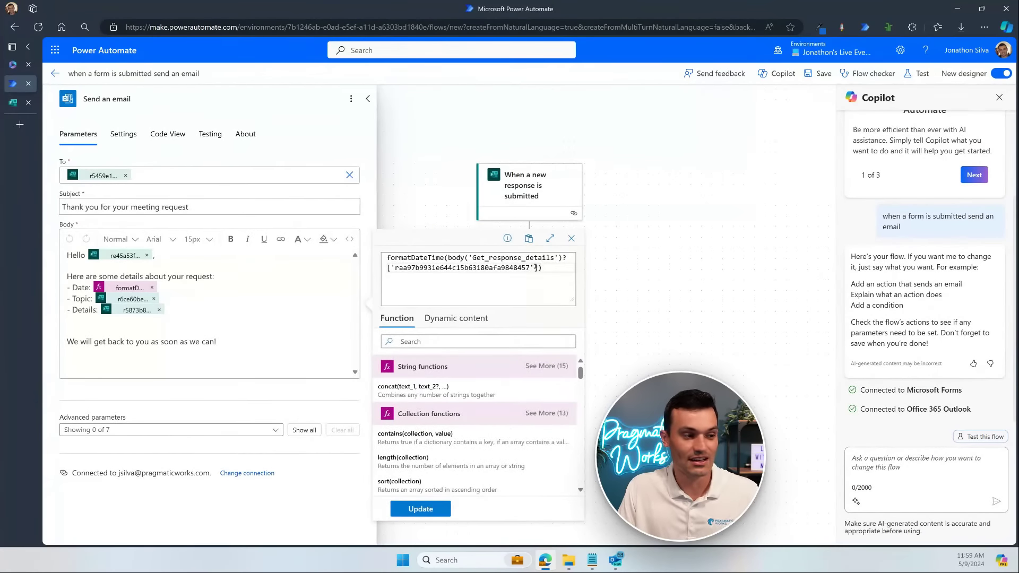
{"action": "left_click", "coordinate": [536, 268]}
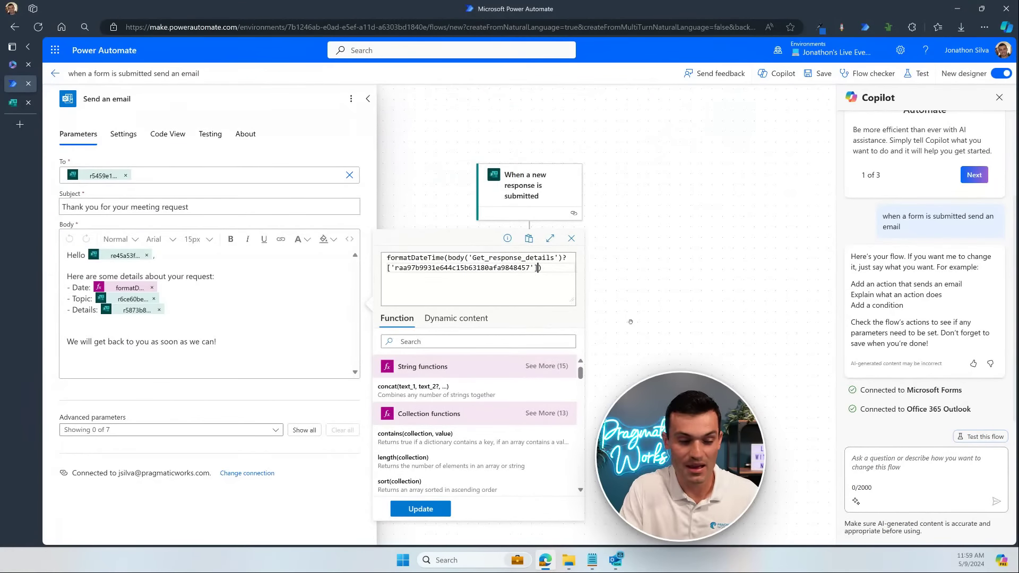
{"action": "type", "text": ","}
{"action": "type", "text": "'dd"}
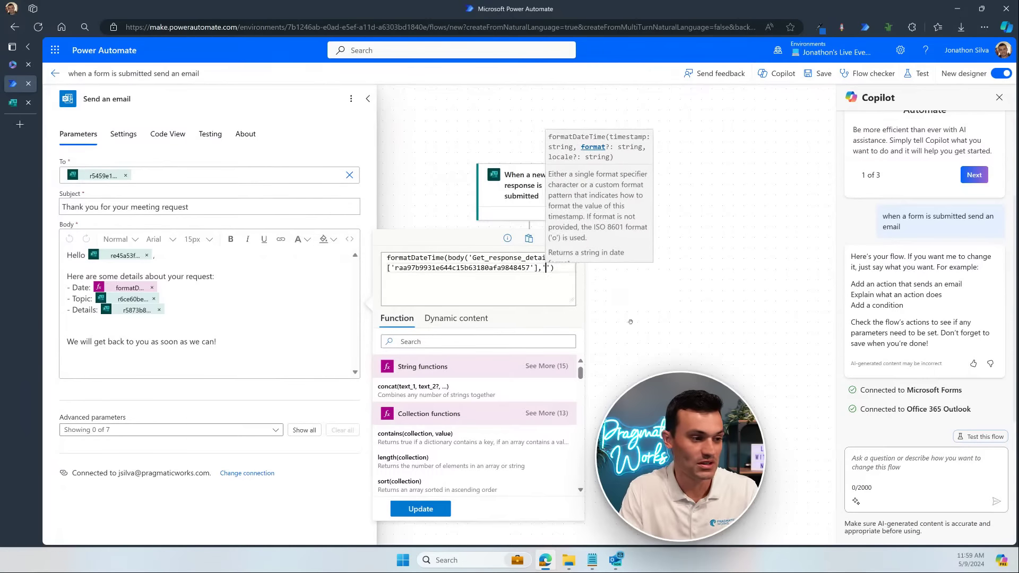
{"action": "type", "text": "-MMM"}
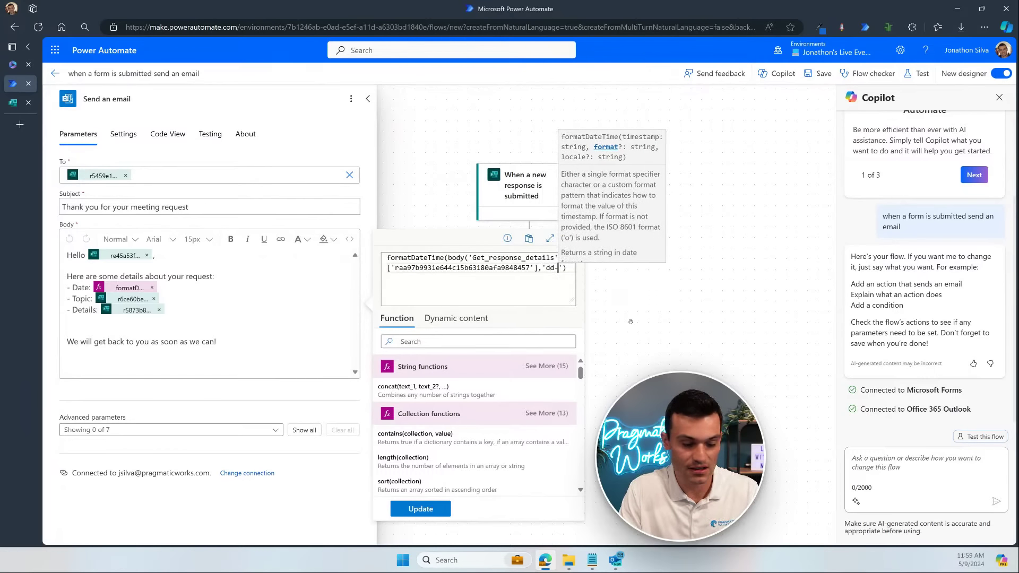
{"action": "type", "text": "-"}
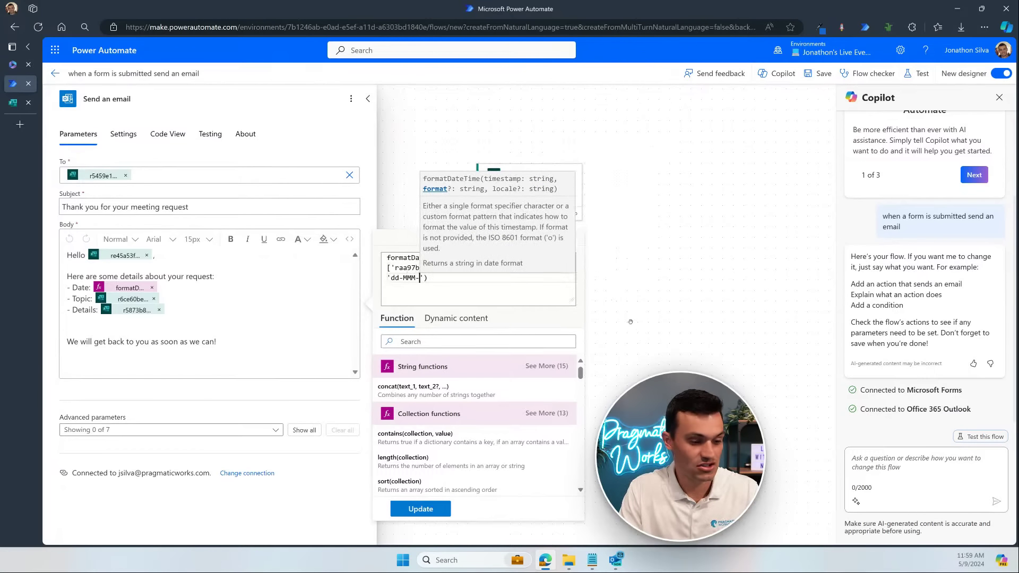
{"action": "type", "text": "yyyy"}
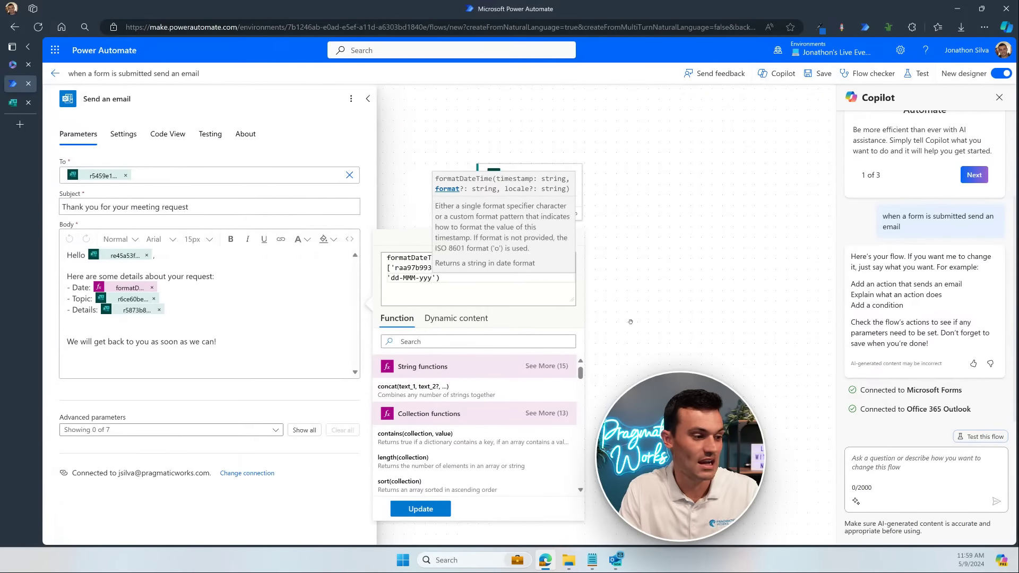
{"action": "left_click", "coordinate": [420, 509]}
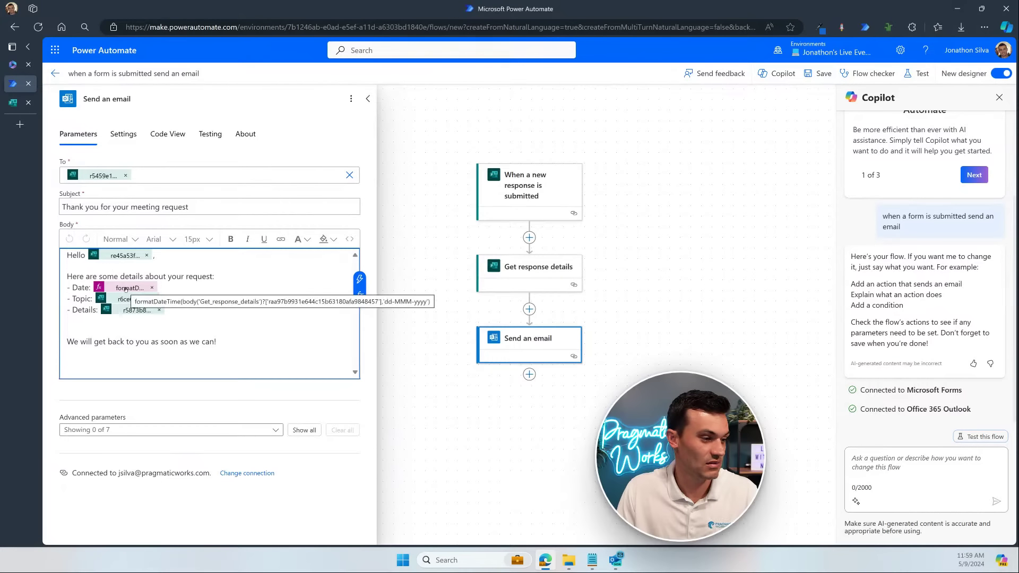
{"action": "left_click", "coordinate": [824, 74]}
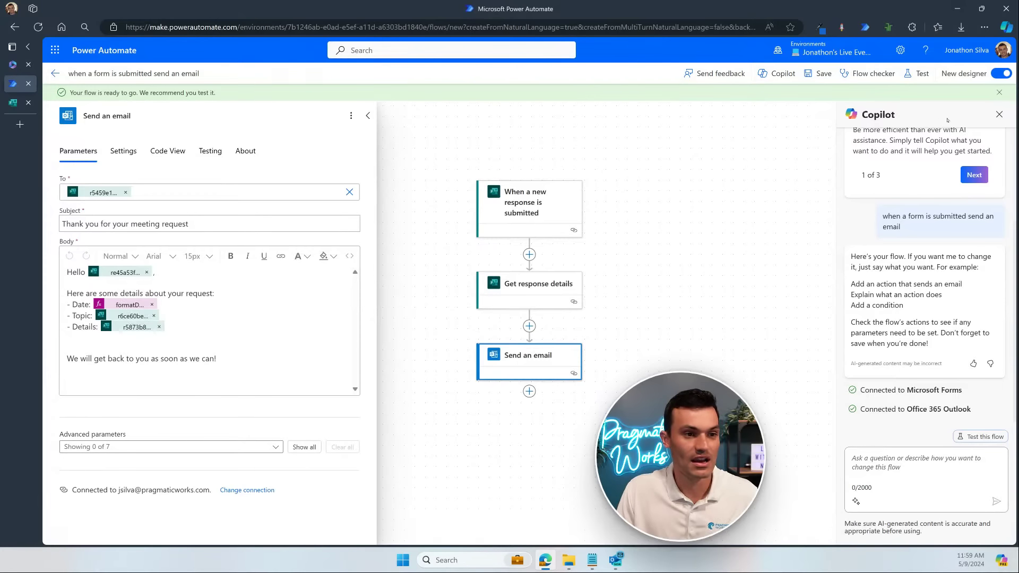
Step: Retest with the recent succeeded trigger run and bring in the new email showing Date: 13-May-2024
{"action": "left_click", "coordinate": [921, 75]}
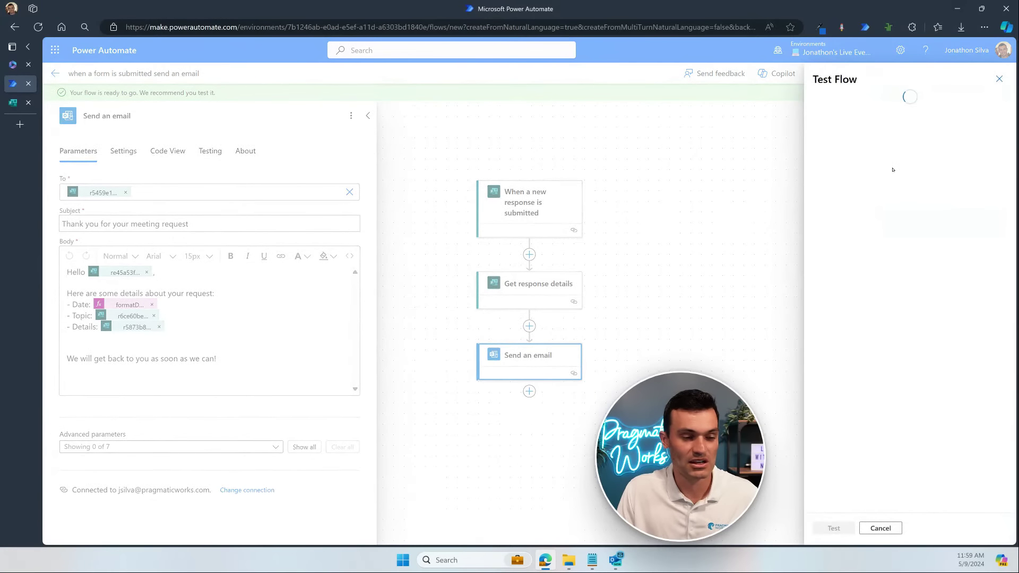
{"action": "left_click", "coordinate": [849, 136]}
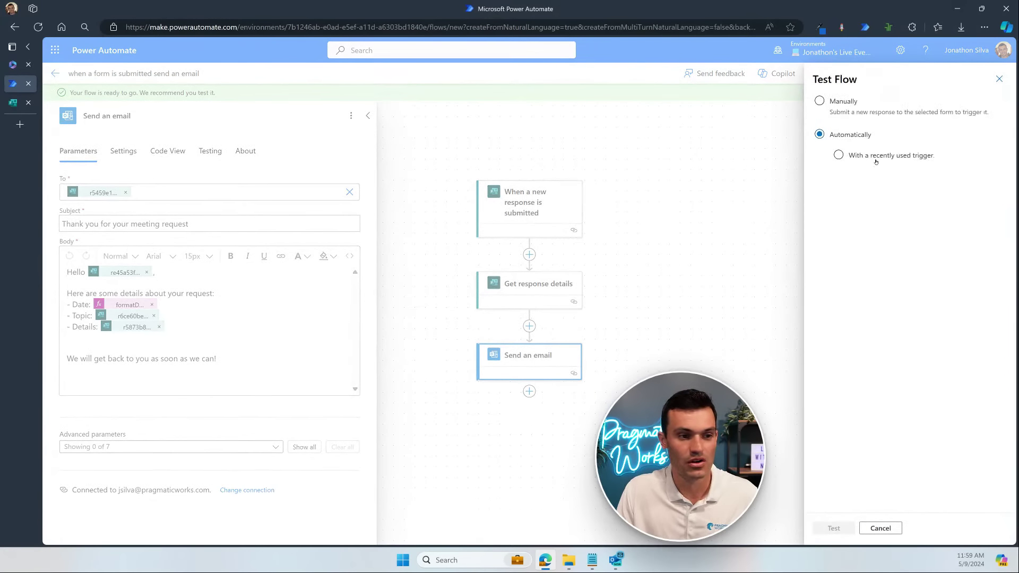
{"action": "left_click", "coordinate": [875, 157]}
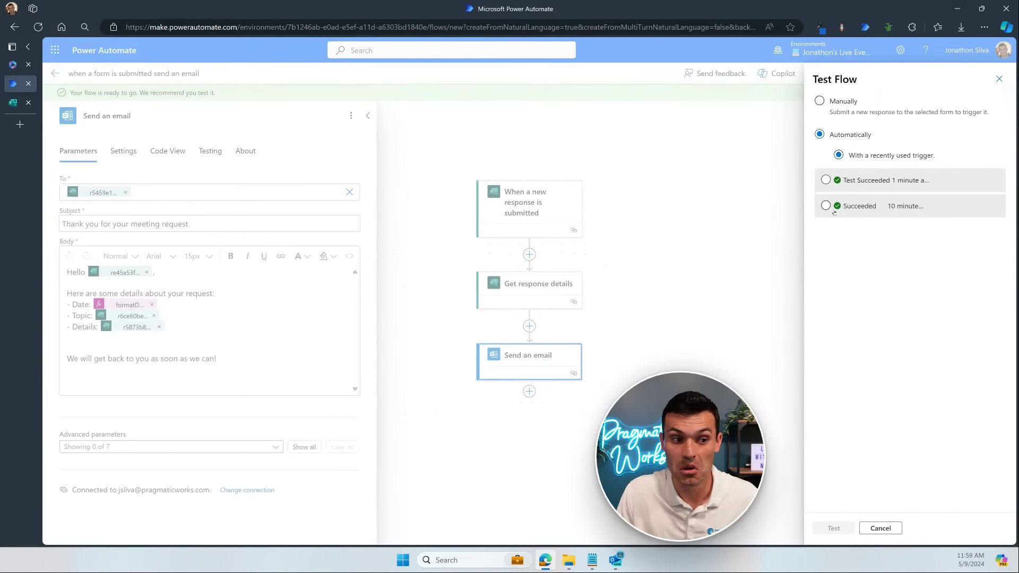
{"action": "left_click", "coordinate": [824, 206]}
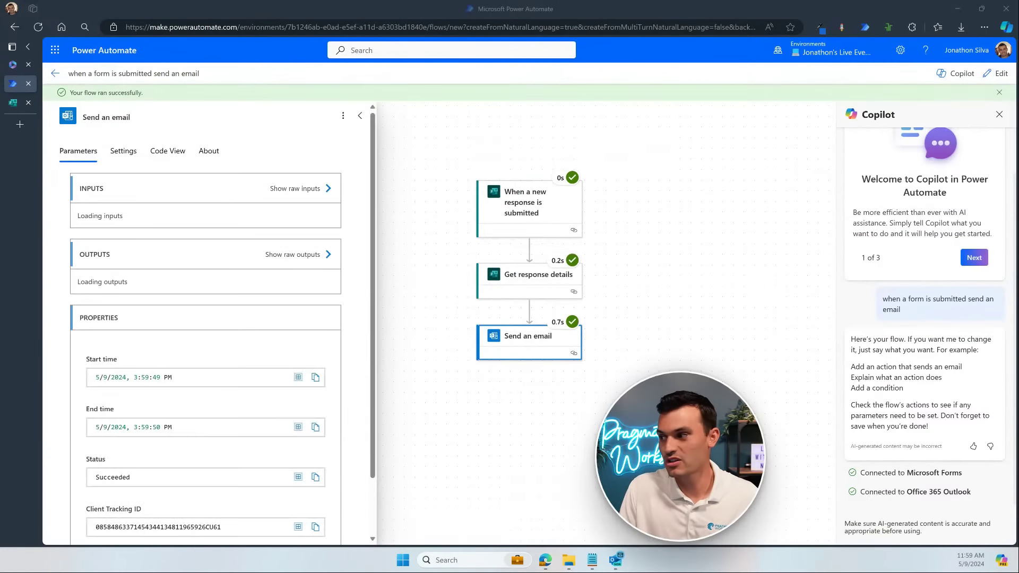
{"action": "left_click_drag", "start_coordinate": [1018, 276], "coordinate": [718, 91]}
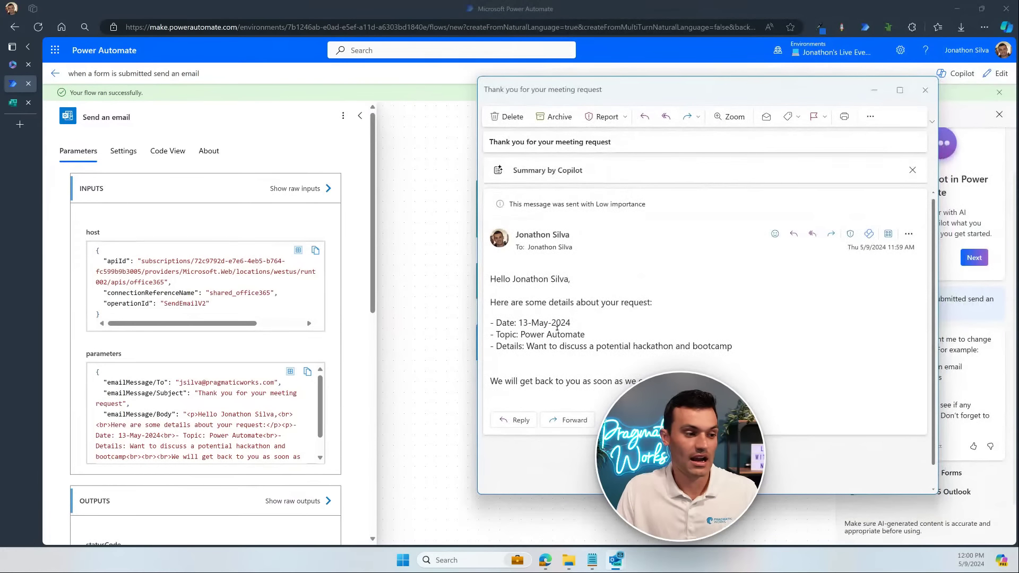
Step: Open the earlier 11:49 confirmation email and position it beside the newer one
{"action": "left_click_drag", "start_coordinate": [515, 323], "coordinate": [528, 322]}
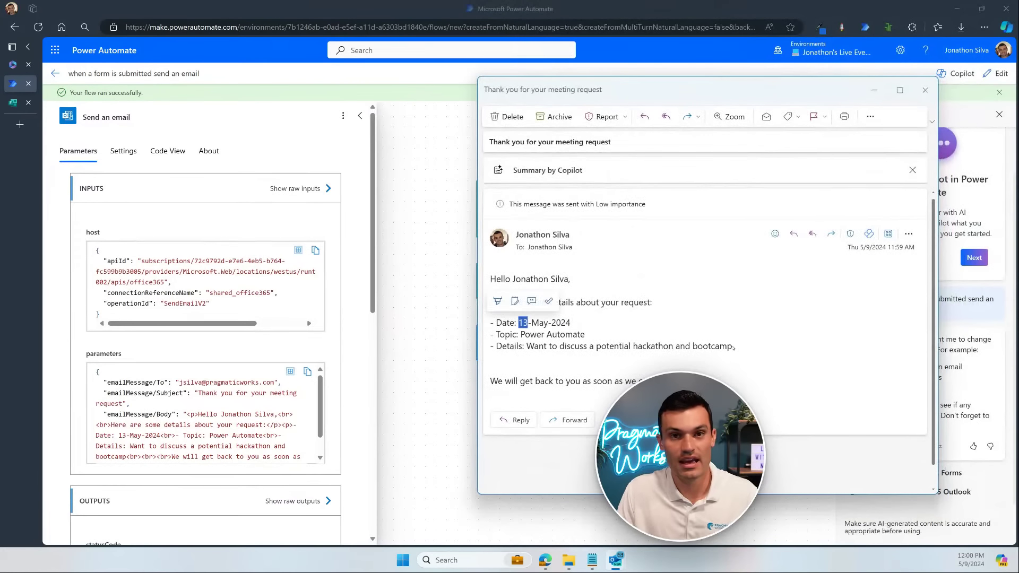
{"action": "left_click", "coordinate": [535, 323]}
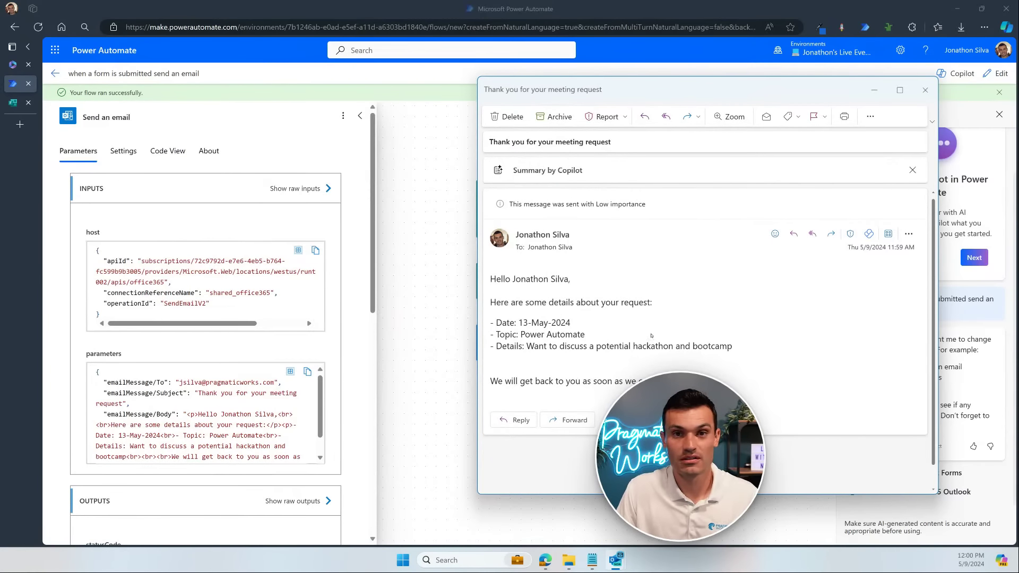
{"action": "mouse_move", "coordinate": [614, 566]}
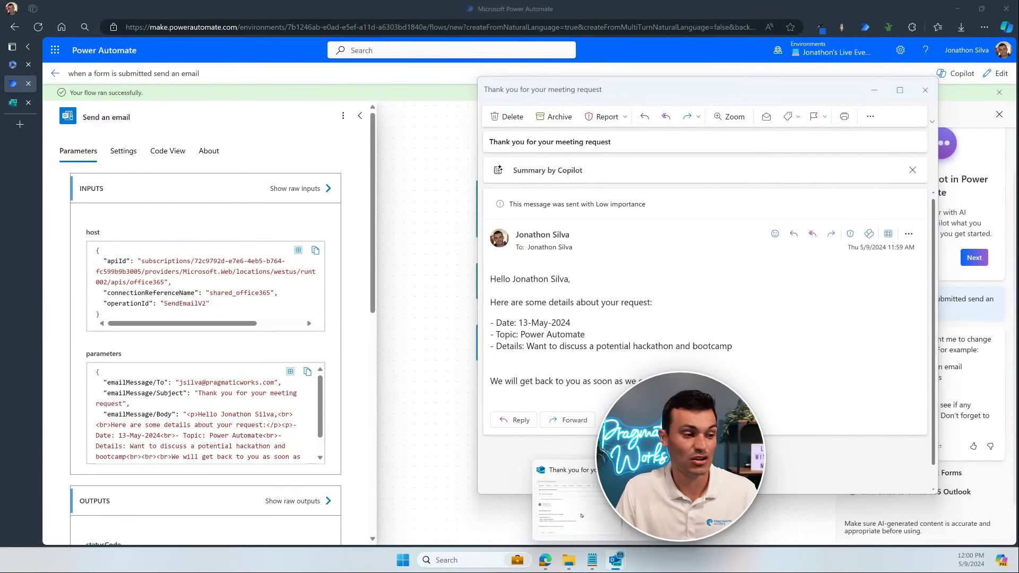
{"action": "left_click", "coordinate": [564, 504]}
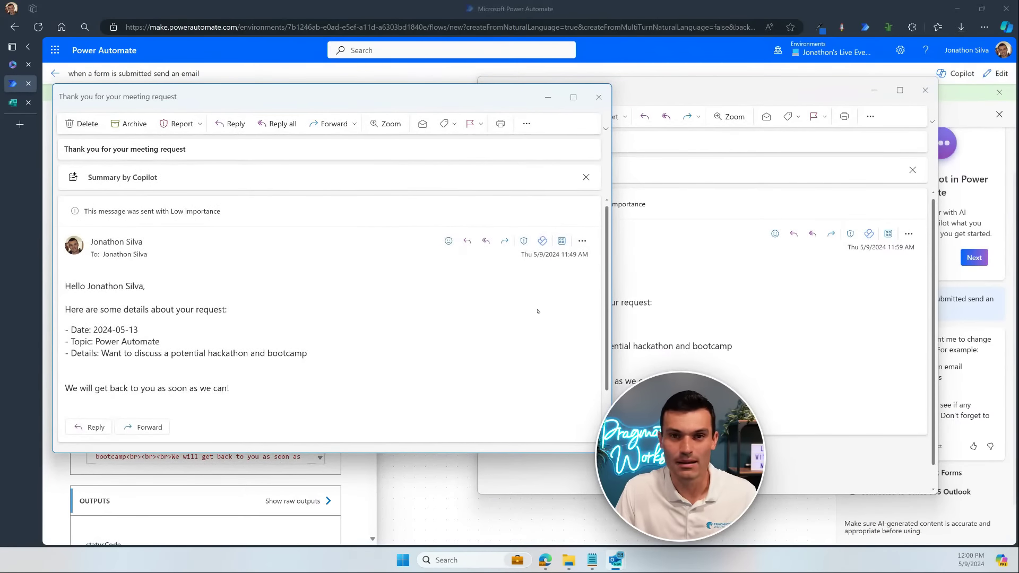
{"action": "left_click_drag", "start_coordinate": [478, 96], "coordinate": [477, 115]}
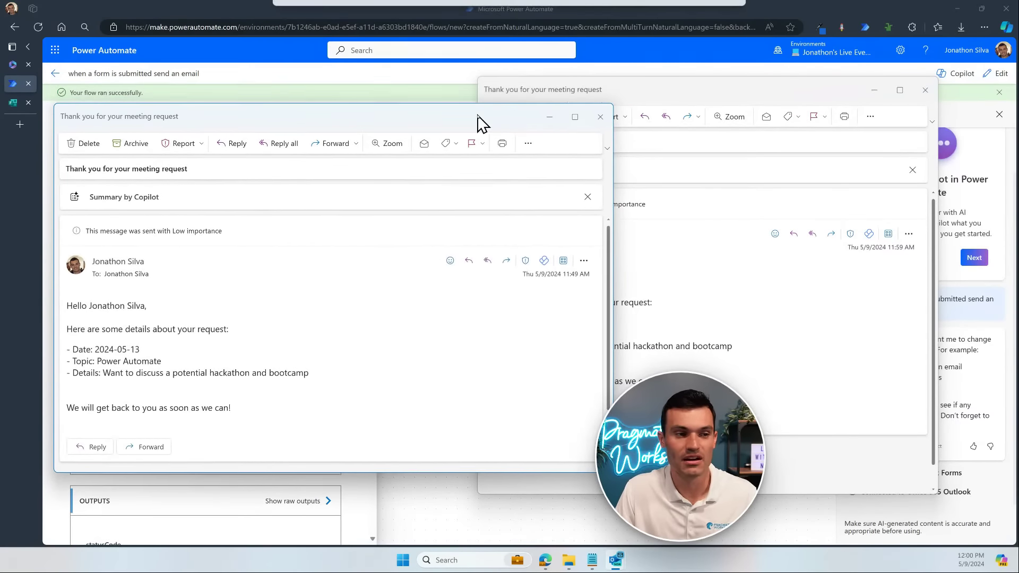
{"action": "left_click", "coordinate": [822, 96]}
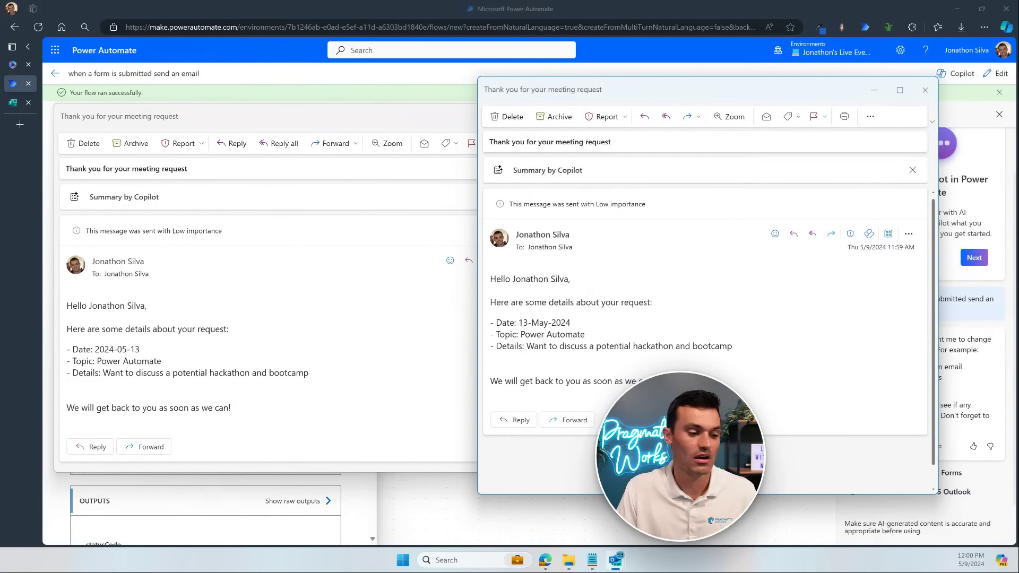
Step: Compare the newer email's 13-May-2024 date with the earlier format, then close the newer email
{"action": "left_click_drag", "start_coordinate": [648, 494], "coordinate": [647, 457]}
{"action": "left_click_drag", "start_coordinate": [570, 322], "coordinate": [516, 322]}
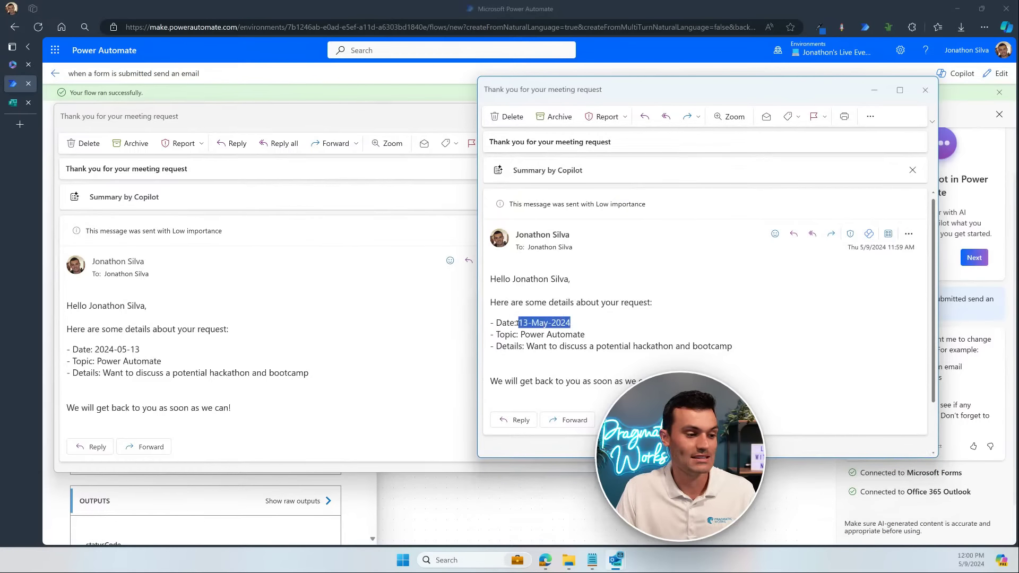
{"action": "left_click", "coordinate": [201, 347]}
{"action": "left_click", "coordinate": [755, 332]}
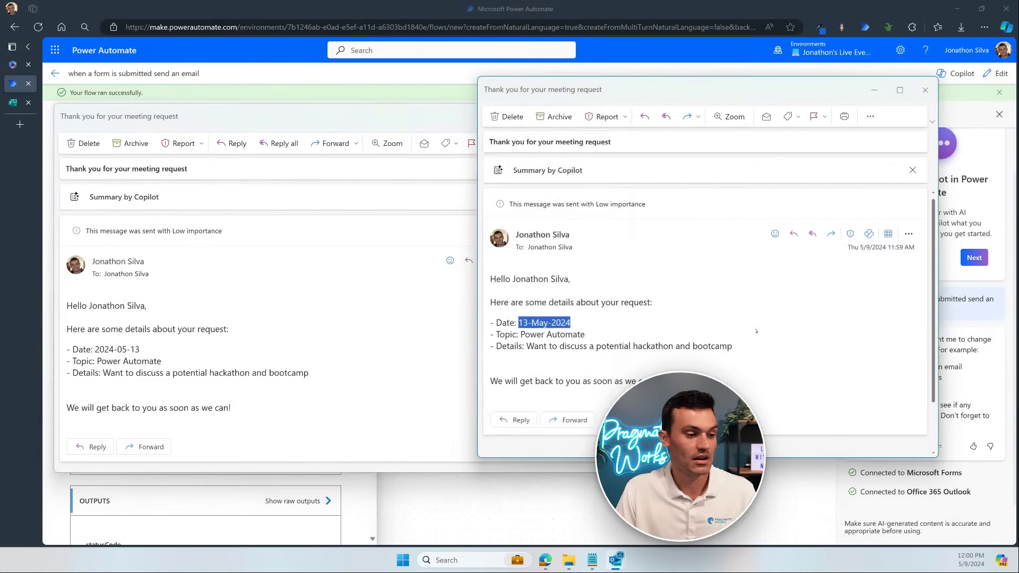
{"action": "left_click", "coordinate": [761, 404]}
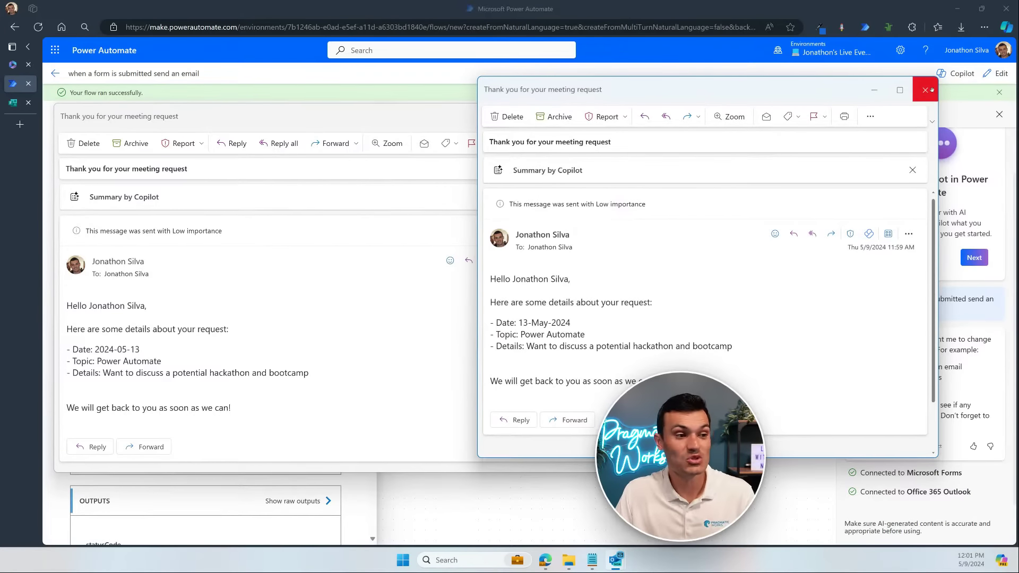
{"action": "left_click", "coordinate": [932, 93]}
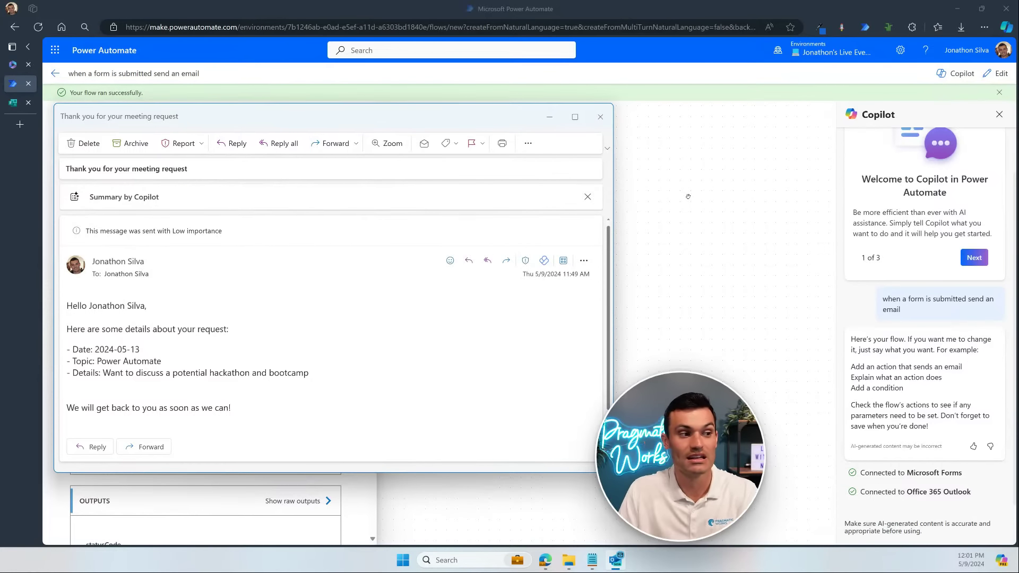
Step: Close the last Outlook message and go back to the flow's details page listing three runs
{"action": "left_click", "coordinate": [600, 116]}
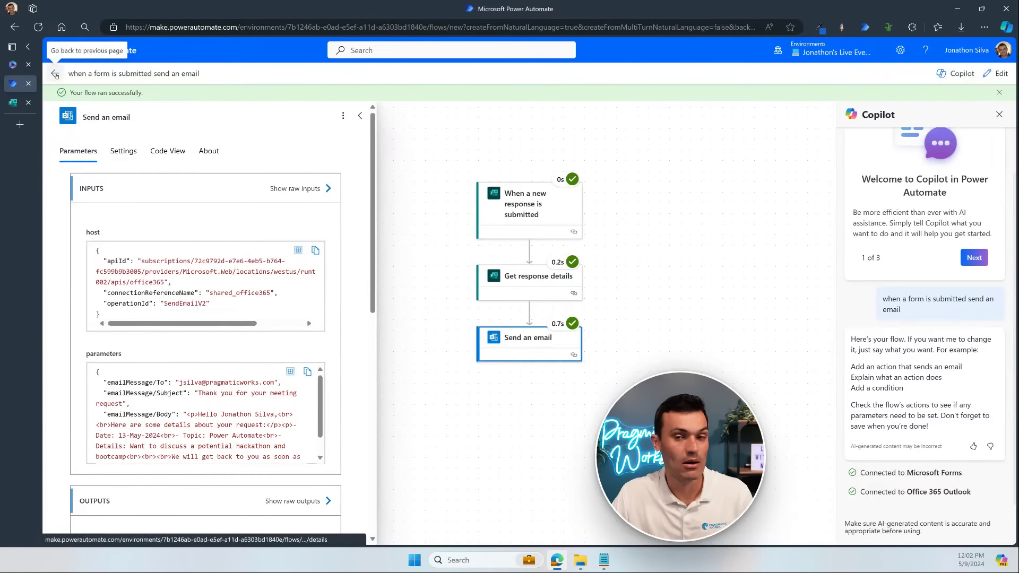
{"action": "left_click", "coordinate": [55, 74]}
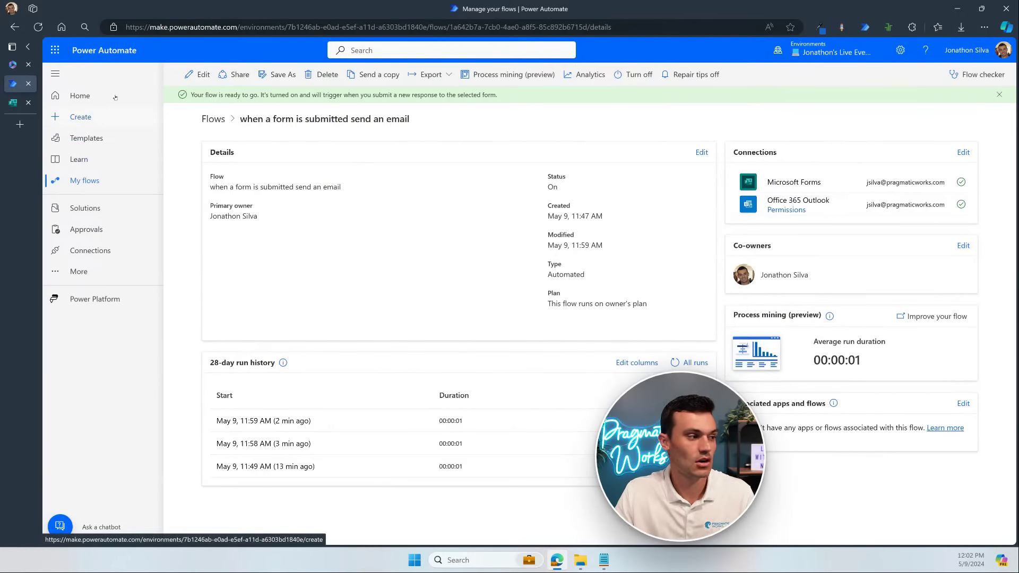
Step: Go to Power Automate's Home page, then open Create to start a new flow
{"action": "left_click", "coordinate": [58, 95]}
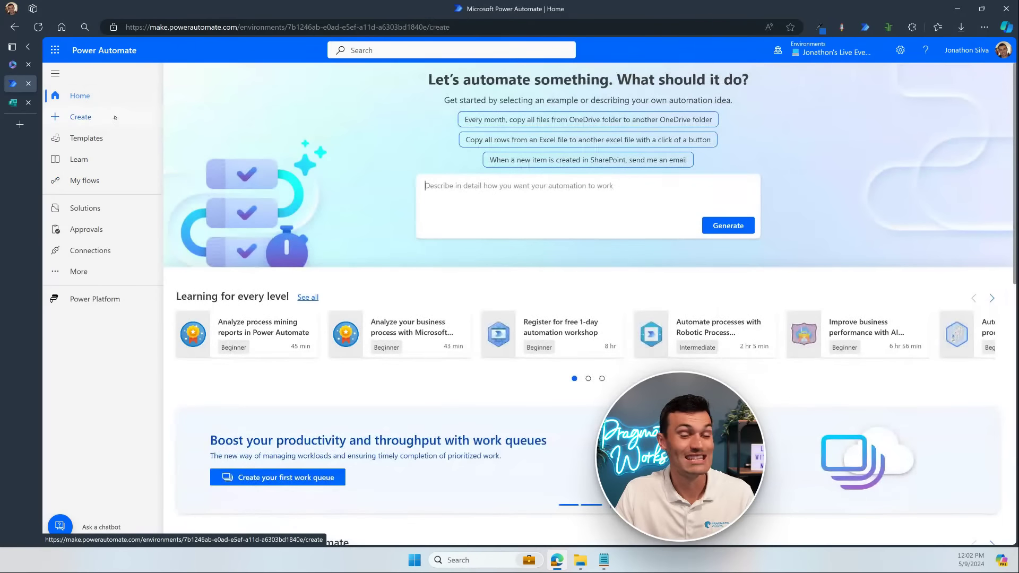
{"action": "left_click", "coordinate": [81, 117]}
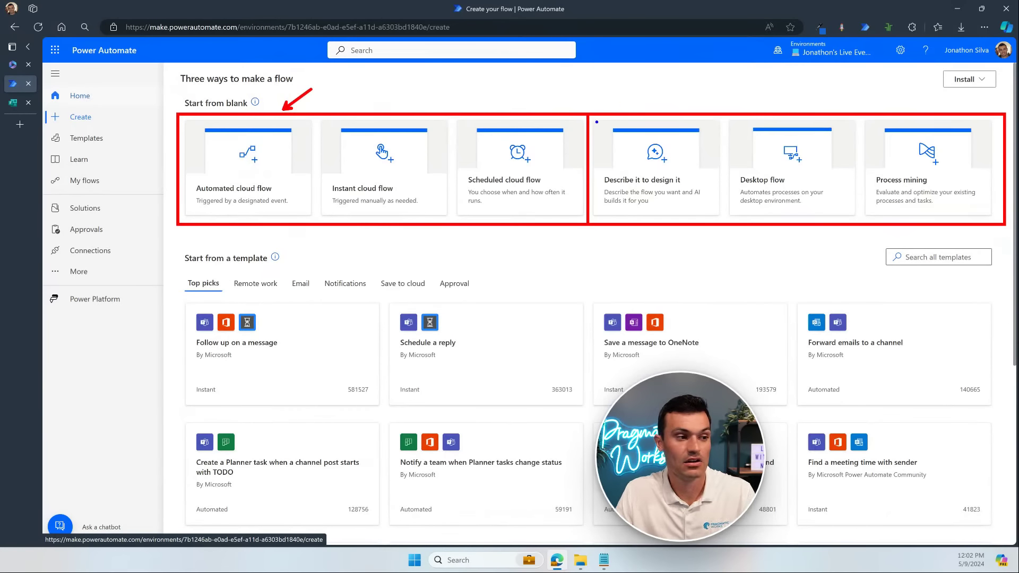
Step: Drag across each of the three flow-creation options in turn, undoing each drag
{"action": "left_click_drag", "start_coordinate": [594, 120], "coordinate": [719, 215]}
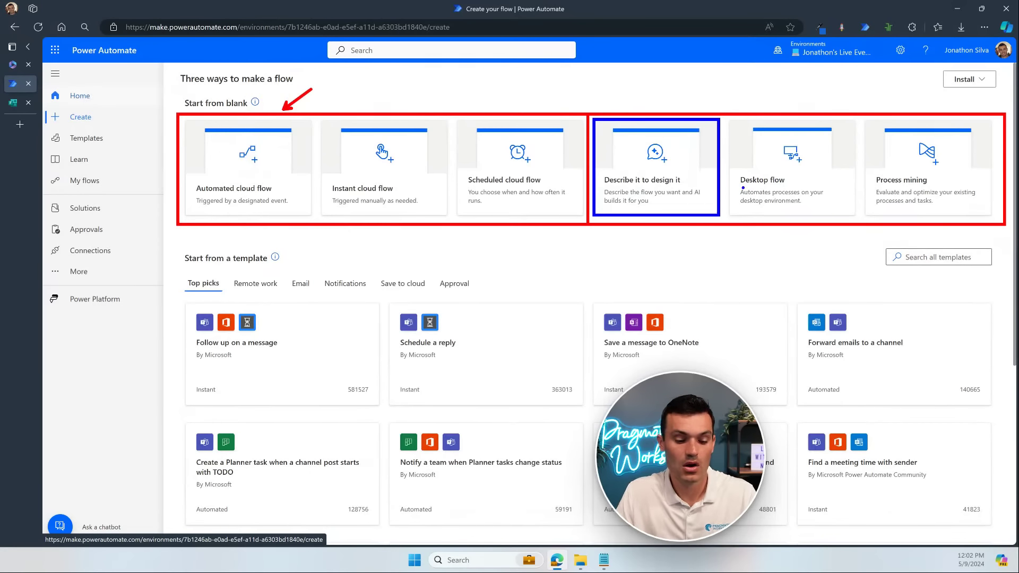
{"action": "key", "text": "ctrl+z"}
{"action": "left_click_drag", "start_coordinate": [728, 121], "coordinate": [857, 216]}
{"action": "key", "text": "ctrl+z"}
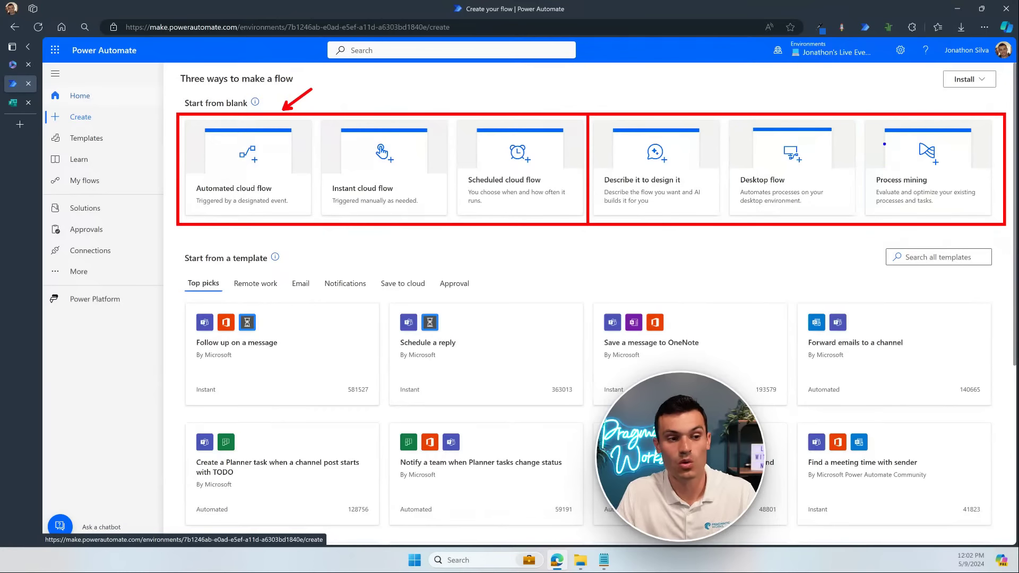
{"action": "left_click_drag", "start_coordinate": [866, 121], "coordinate": [992, 214]}
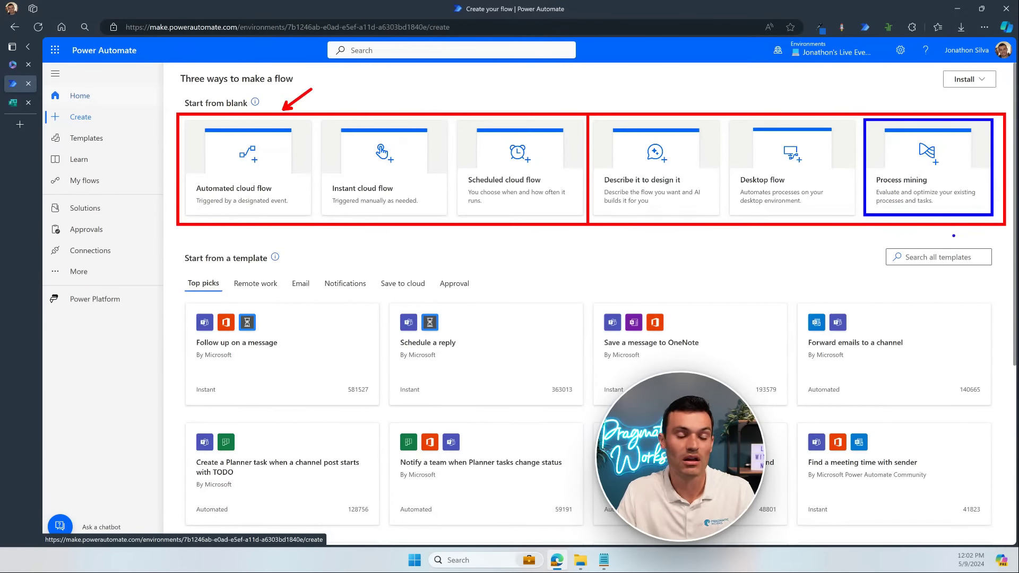
{"action": "key", "text": "ctrl+z"}
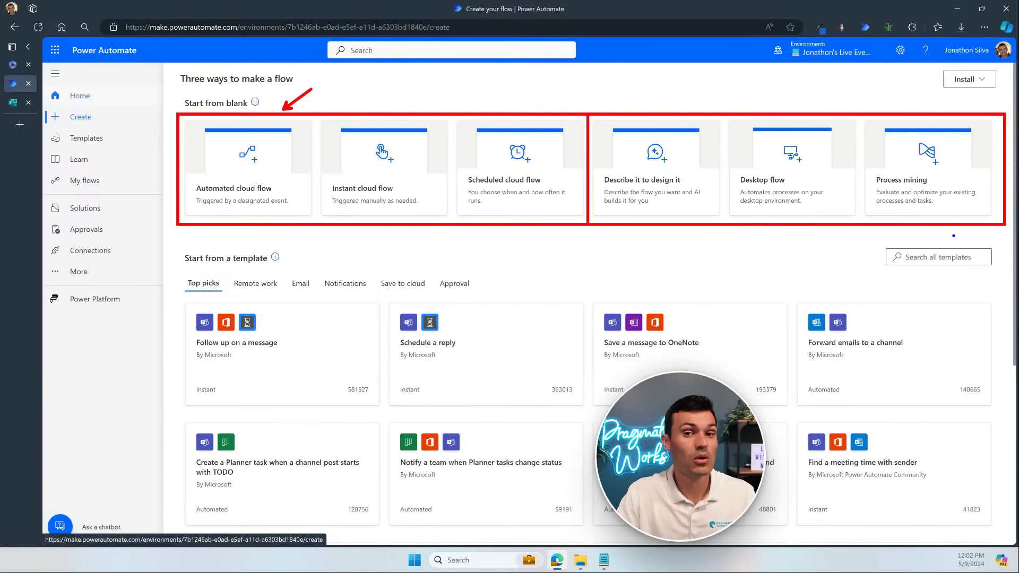
Step: Dismiss the selection and show the Microsoft 365 app list from the waffle launcher
{"action": "key", "text": "Escape"}
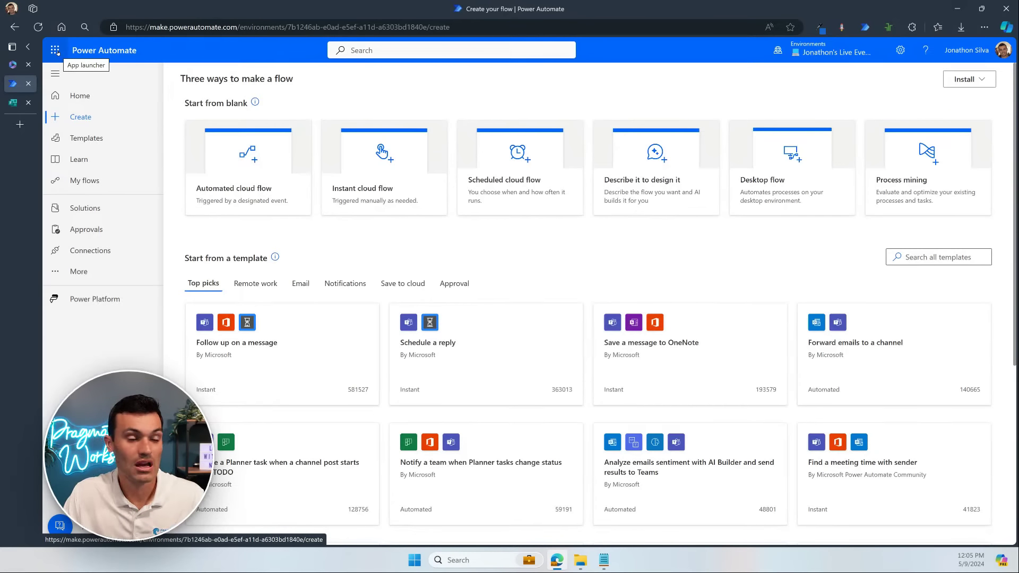
{"action": "mouse_move", "coordinate": [14, 67]}
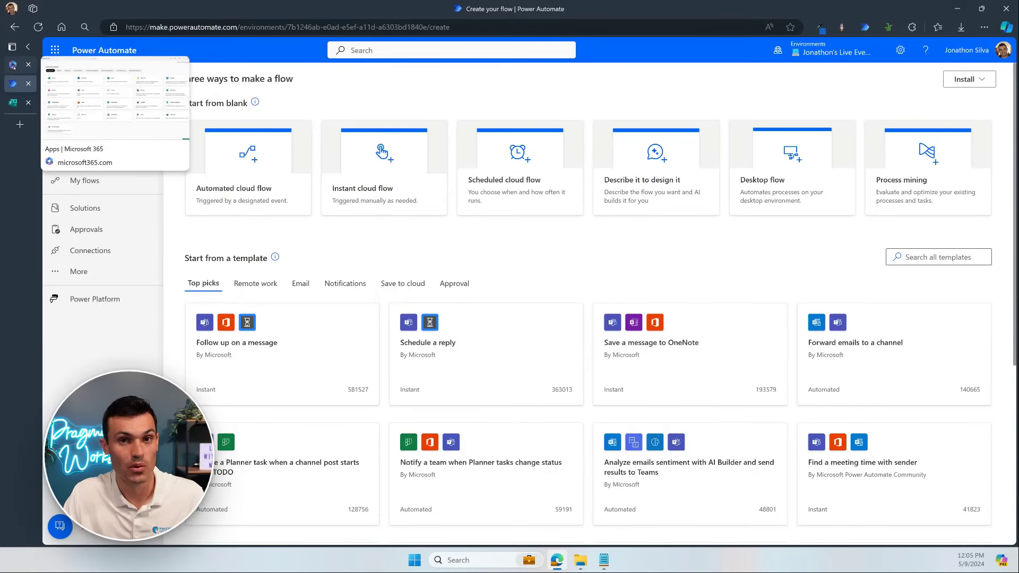
{"action": "left_click", "coordinate": [55, 51]}
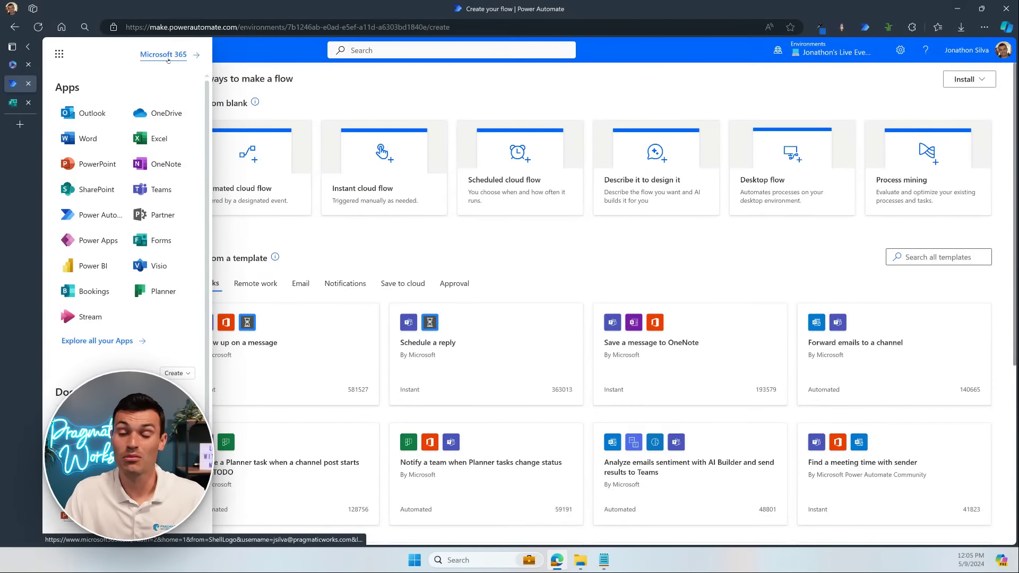
Step: Open SharePoint and go to the Teaching Site from Frequent sites
{"action": "left_click", "coordinate": [76, 192]}
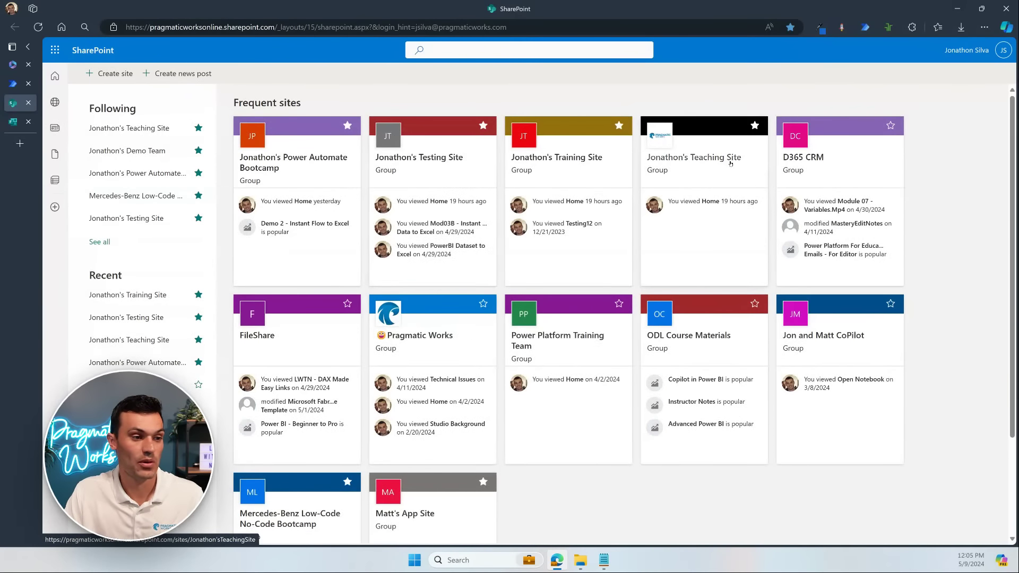
{"action": "left_click", "coordinate": [668, 174]}
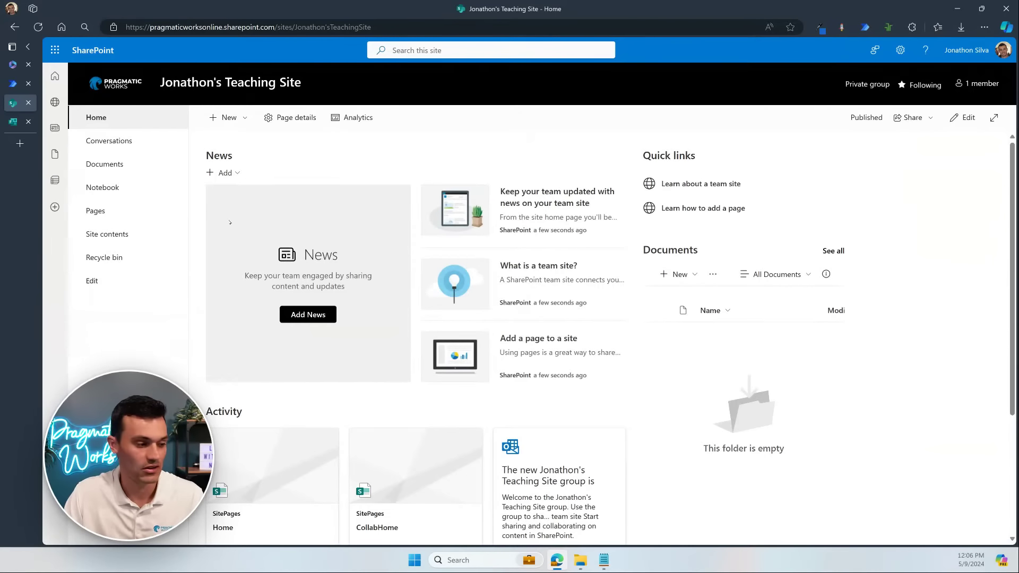
{"action": "left_click", "coordinate": [250, 120]}
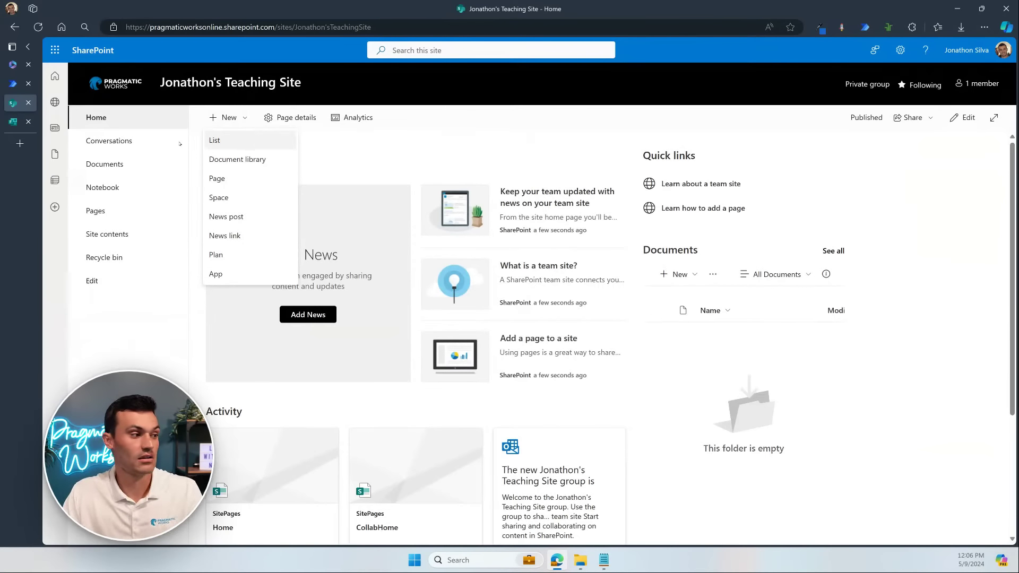
{"action": "left_click_drag", "start_coordinate": [80, 124], "coordinate": [118, 124]}
{"action": "left_click_drag", "start_coordinate": [269, 107], "coordinate": [243, 115]}
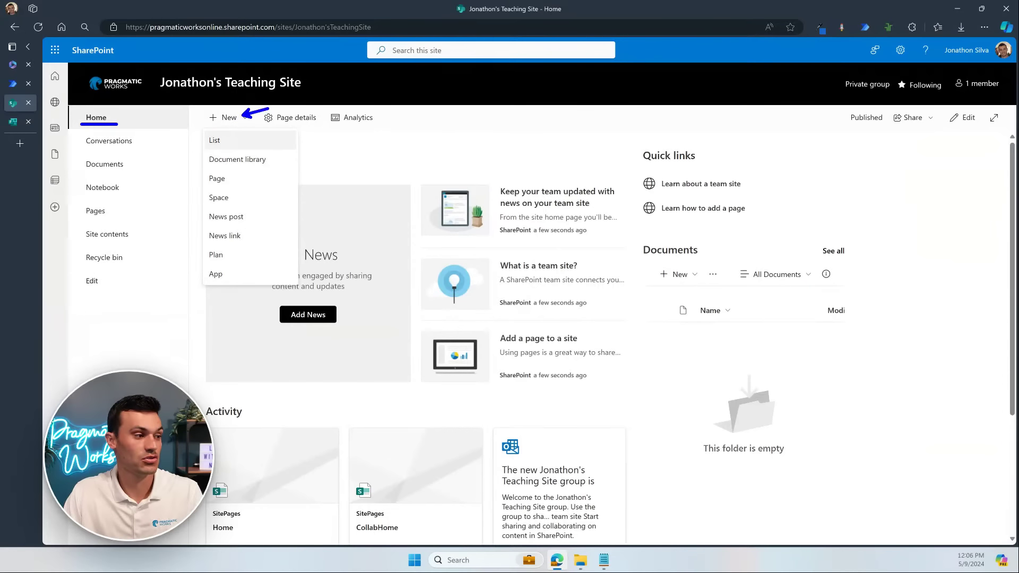
{"action": "left_click_drag", "start_coordinate": [206, 145], "coordinate": [228, 145]}
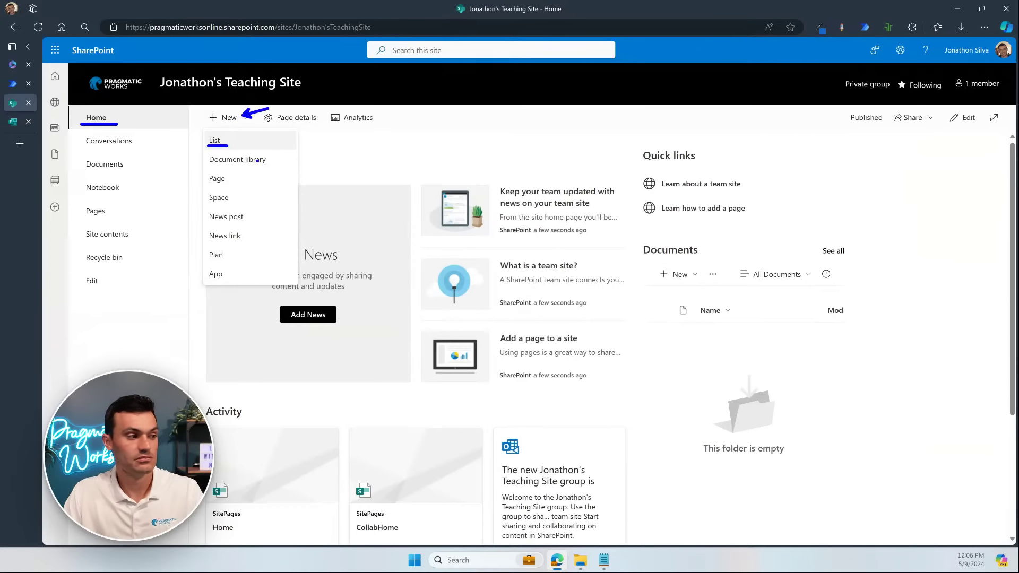
{"action": "key", "text": "Escape"}
{"action": "key", "text": "Escape"}
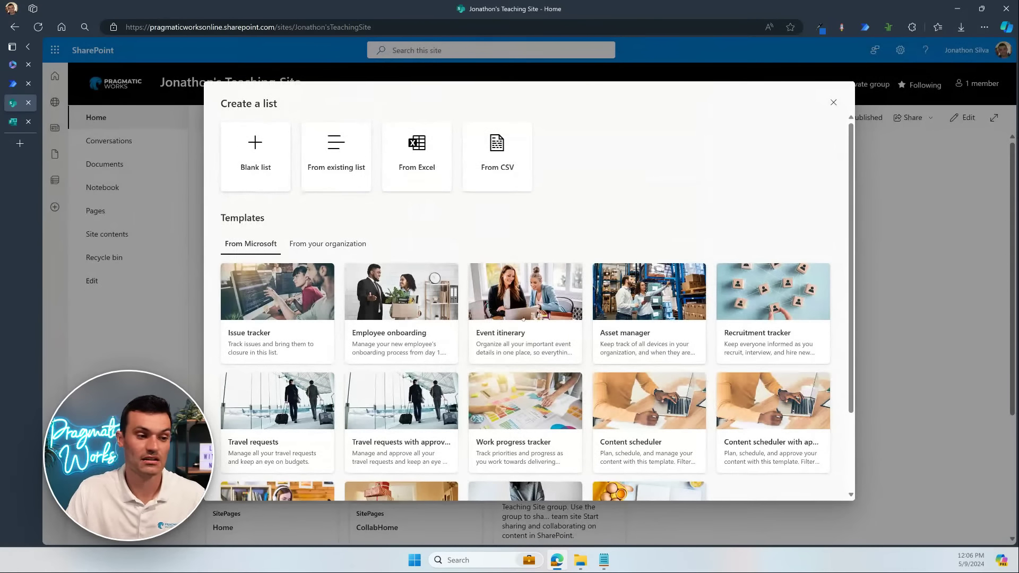
{"action": "scroll", "coordinate": [558, 329], "scroll_direction": "down", "scroll_amount": 2}
{"action": "scroll", "coordinate": [569, 355], "scroll_direction": "up", "scroll_amount": 2}
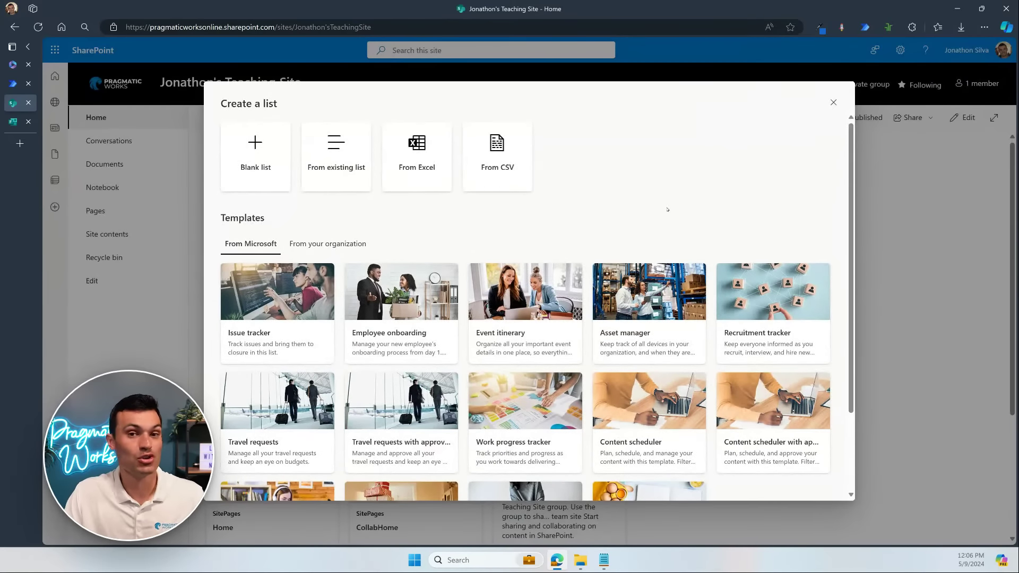
{"action": "left_click", "coordinate": [586, 565]}
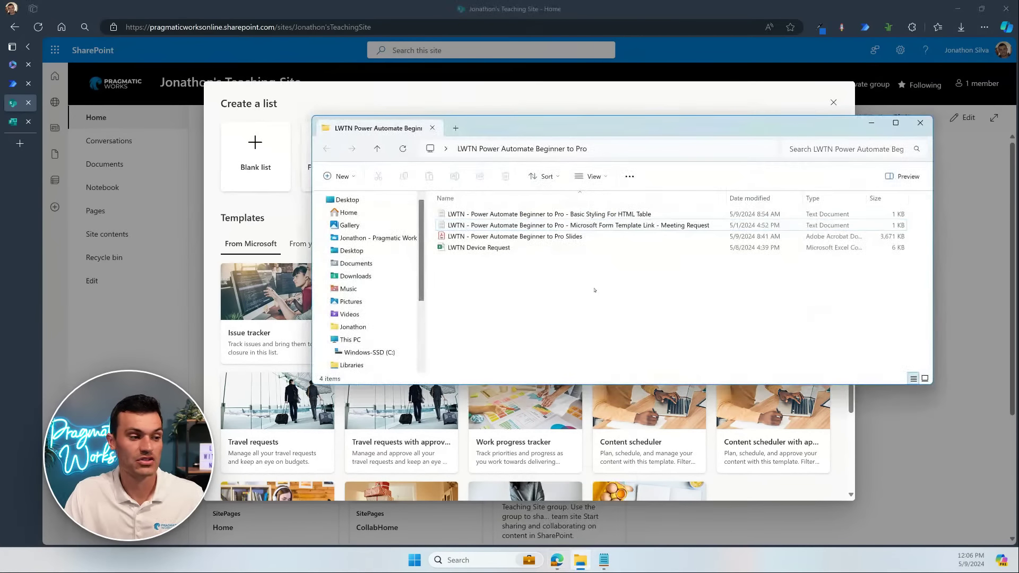
{"action": "left_click", "coordinate": [477, 248]}
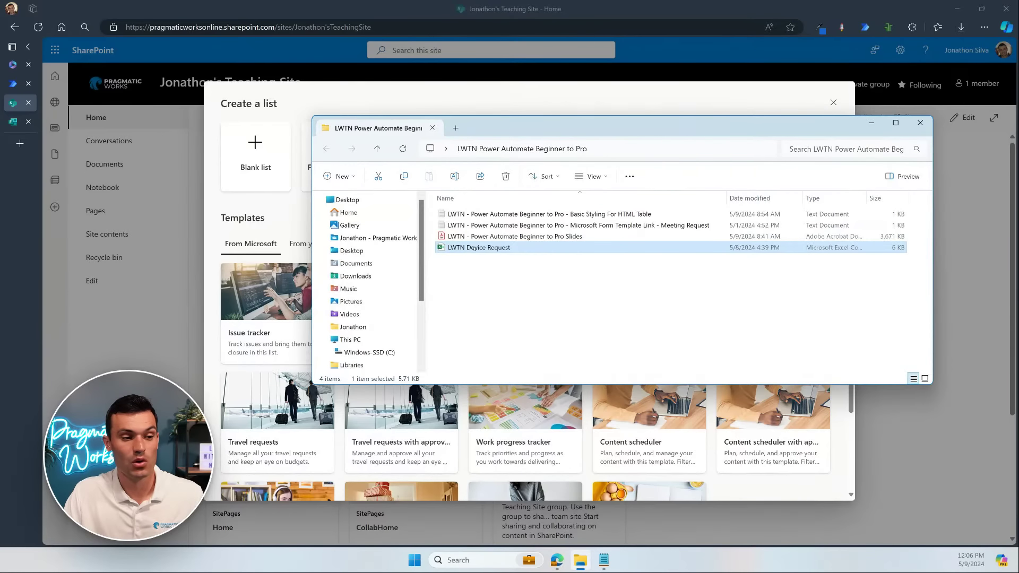
{"action": "left_click_drag", "start_coordinate": [866, 198], "coordinate": [919, 197]}
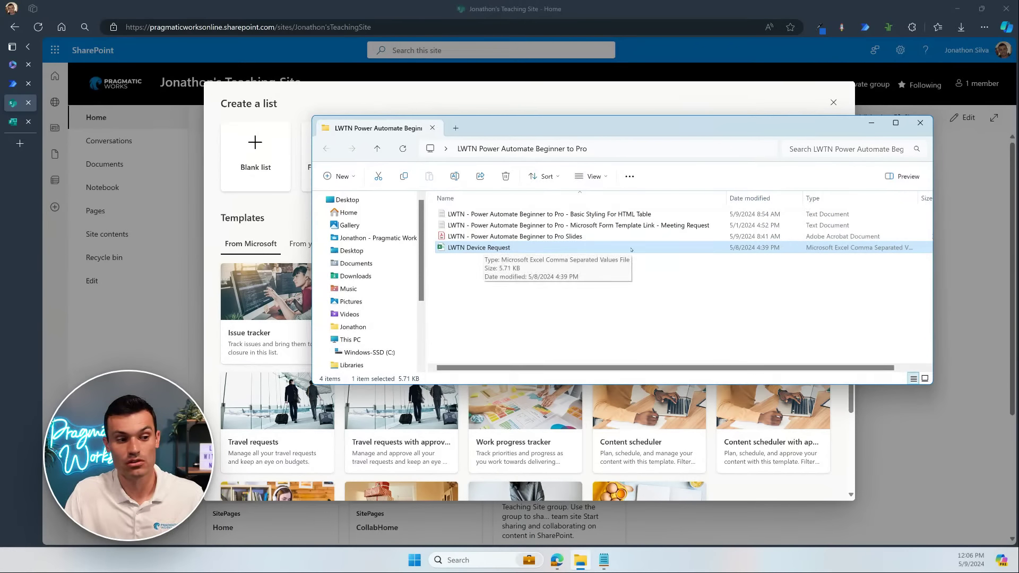
{"action": "left_click", "coordinate": [872, 124]}
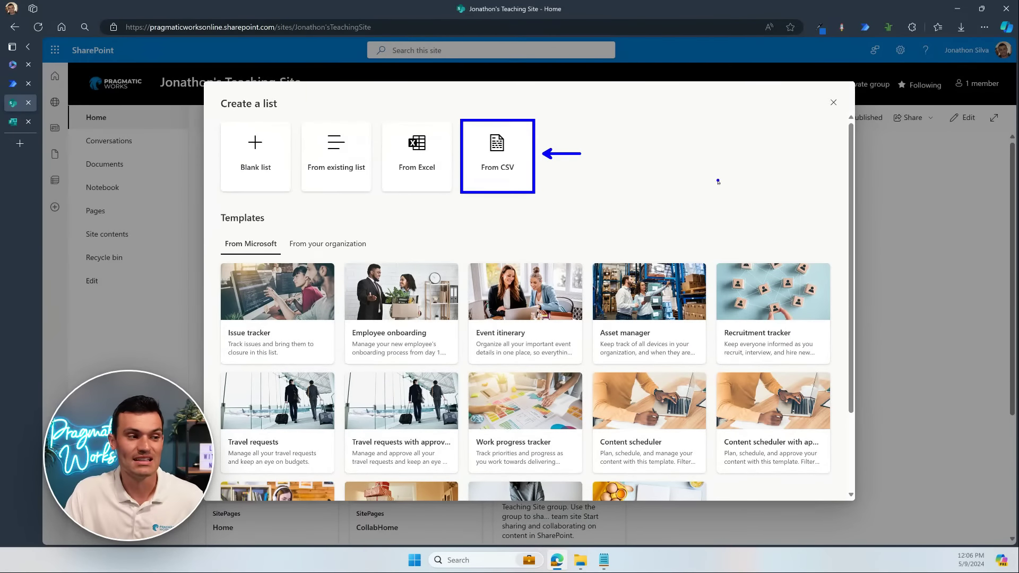
Step: Start a list from CSV and load LWTN Device Request.csv from this computer
{"action": "left_click", "coordinate": [510, 172]}
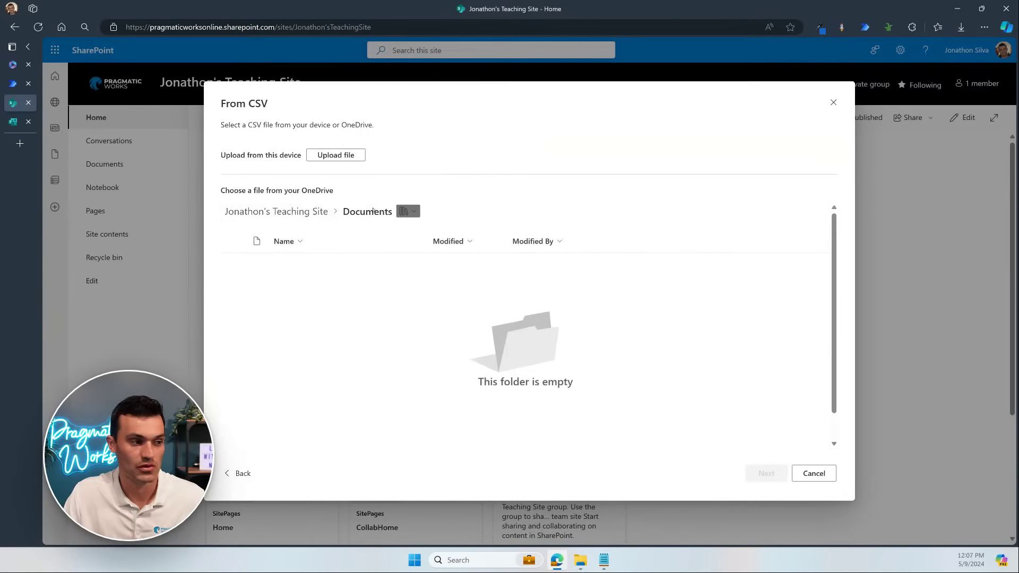
{"action": "left_click", "coordinate": [350, 156]}
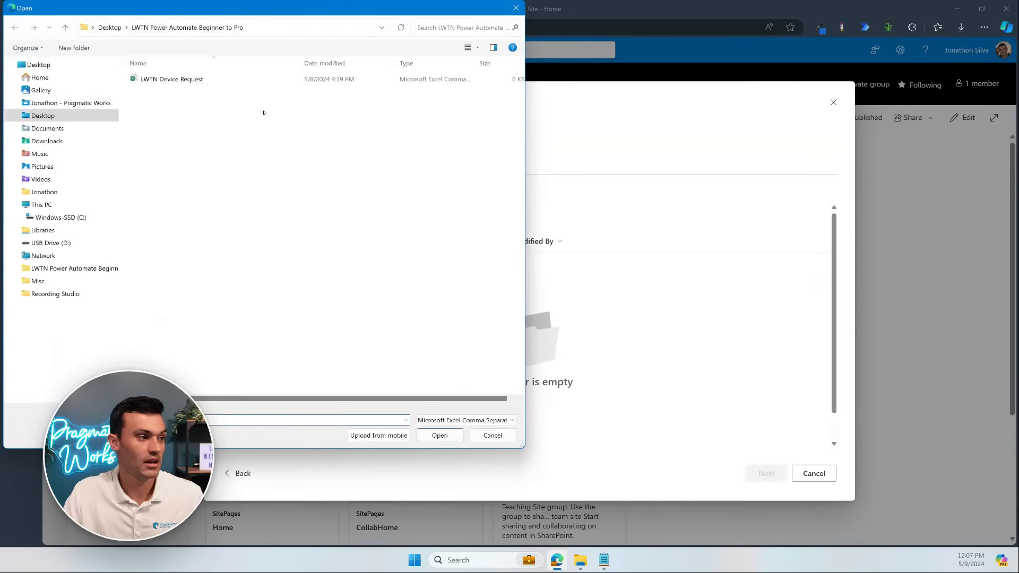
{"action": "left_click", "coordinate": [191, 79]}
{"action": "left_click_drag", "start_coordinate": [219, 8], "coordinate": [298, 60]}
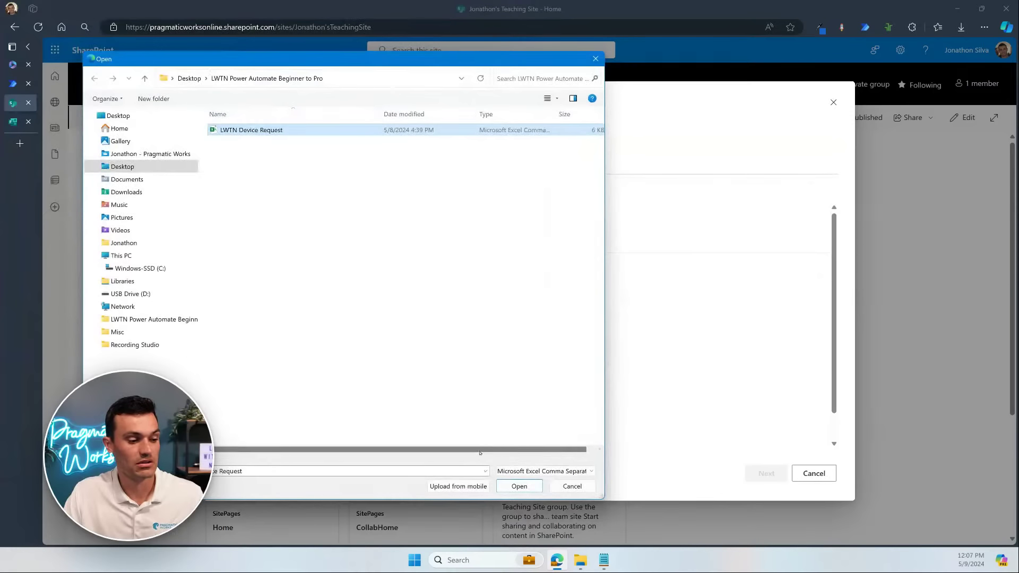
{"action": "left_click", "coordinate": [515, 487]}
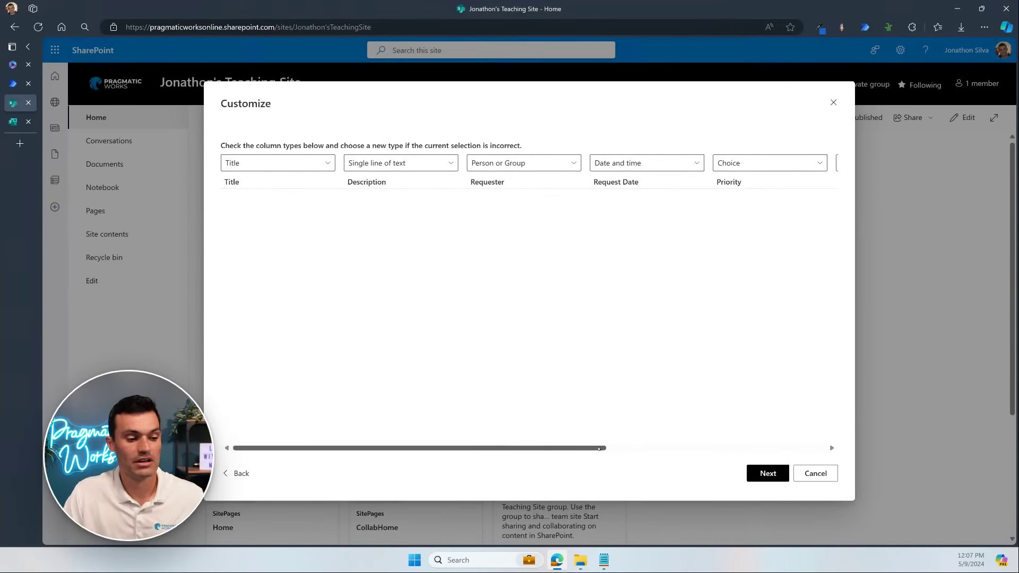
Step: Review the suggested column types in the preview and accept them
{"action": "left_click_drag", "start_coordinate": [606, 447], "coordinate": [810, 446]}
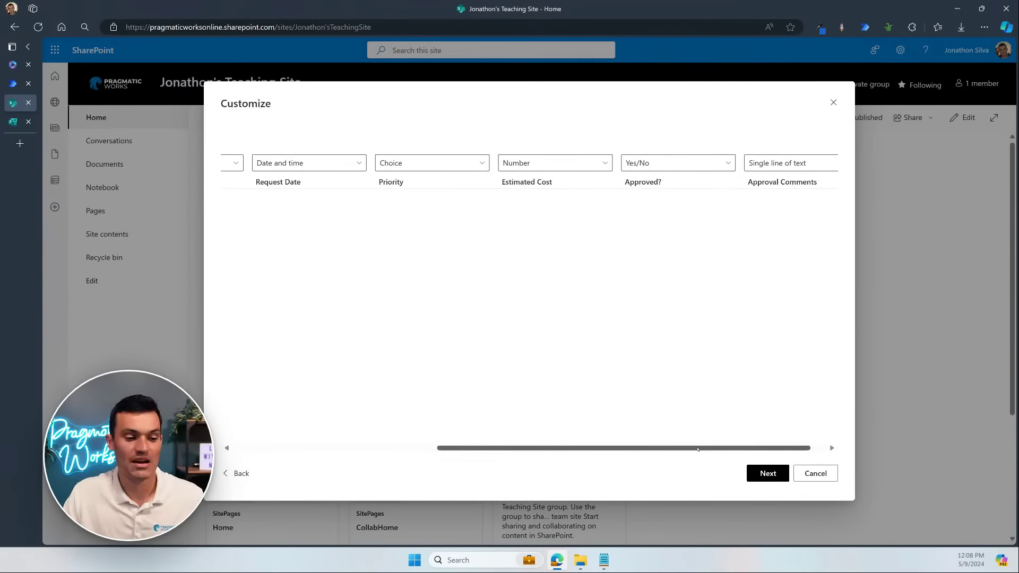
{"action": "left_click_drag", "start_coordinate": [684, 447], "coordinate": [700, 448]}
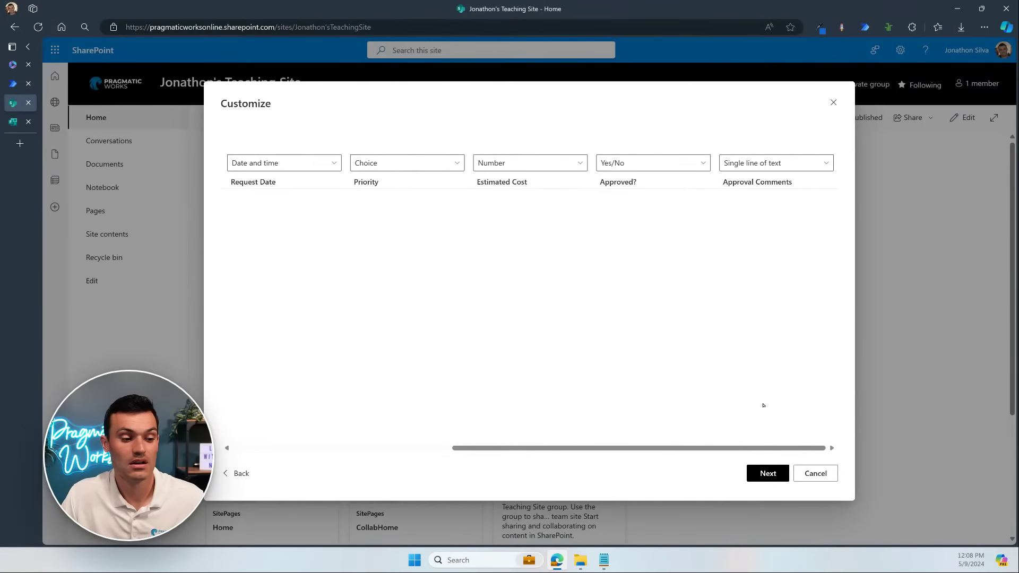
{"action": "left_click", "coordinate": [767, 473]}
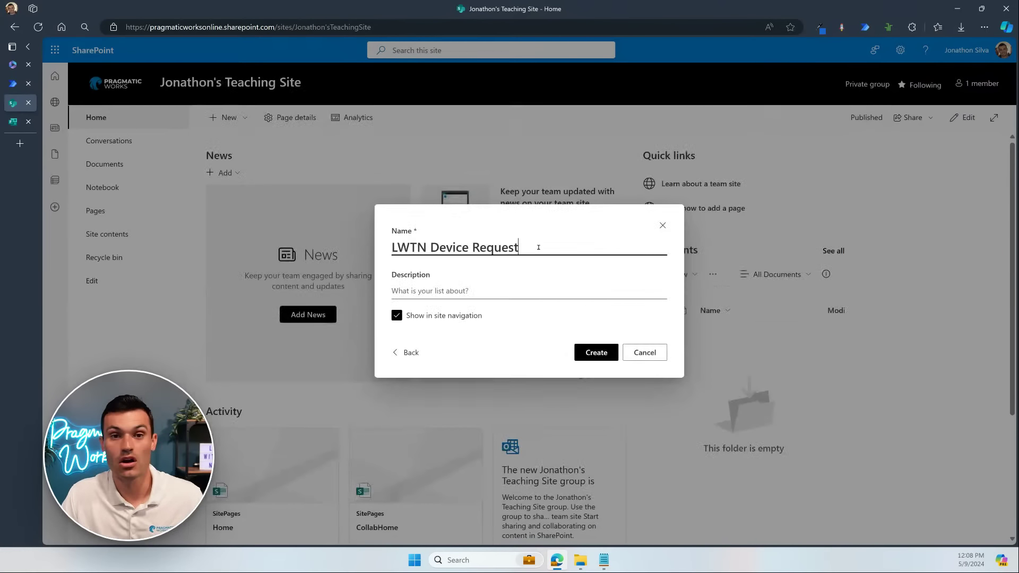
Step: Create the LWTN Device Request list, hide field_0 via Column settings, and narrow Title
{"action": "left_click", "coordinate": [597, 353]}
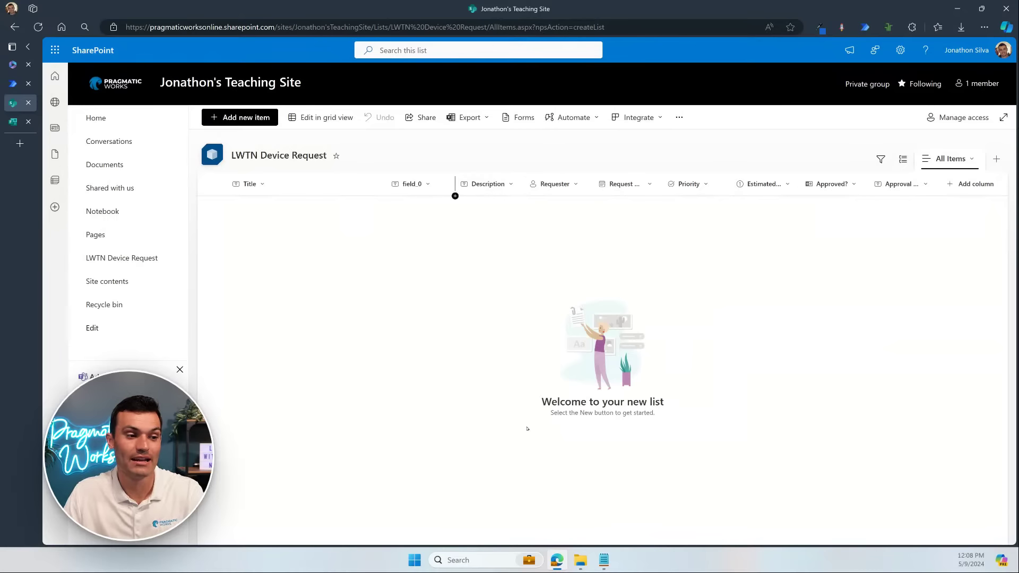
{"action": "left_click", "coordinate": [428, 185]}
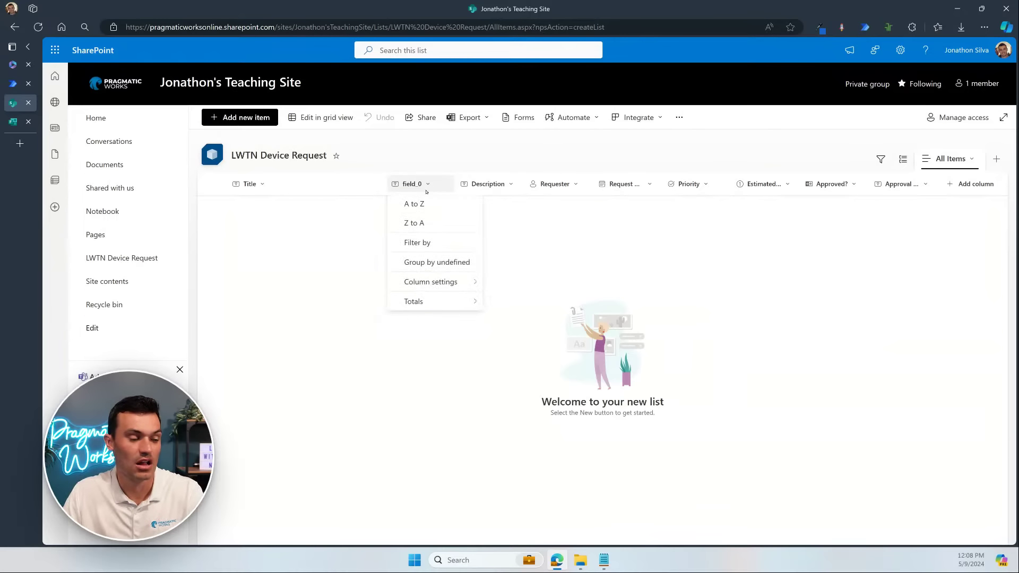
{"action": "mouse_move", "coordinate": [435, 284]}
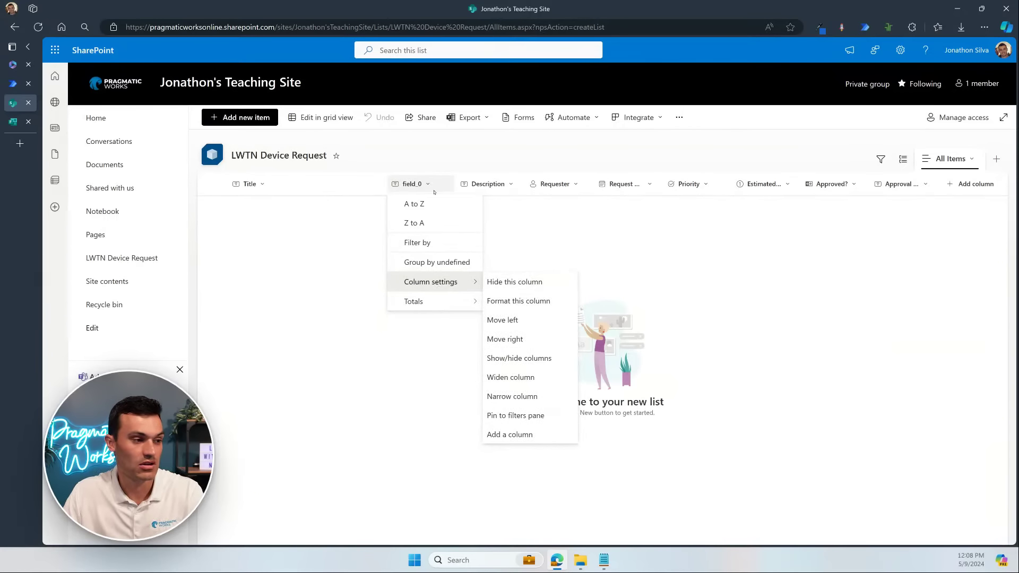
{"action": "left_click", "coordinate": [538, 283]}
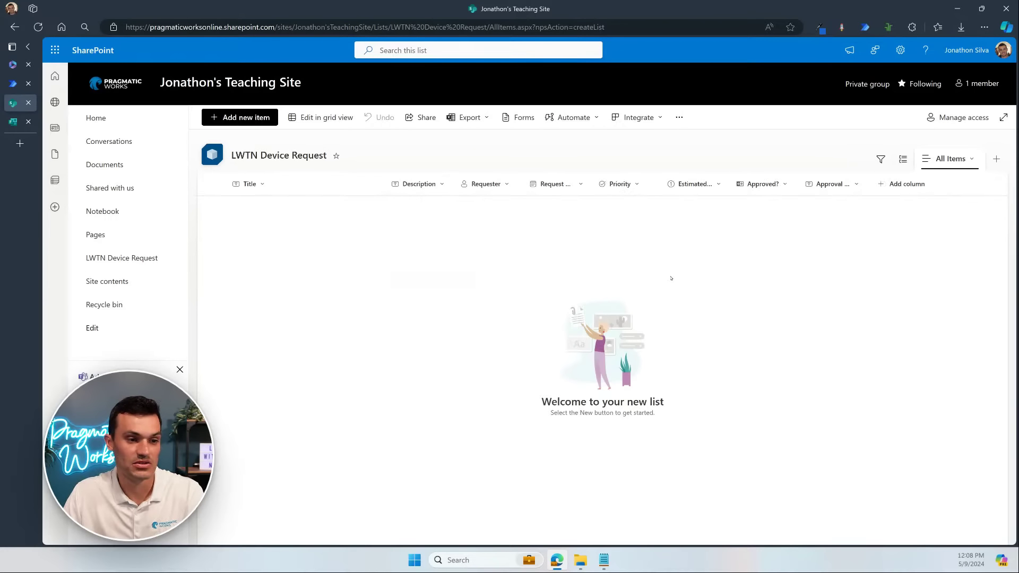
{"action": "left_click_drag", "start_coordinate": [385, 183], "coordinate": [333, 187]}
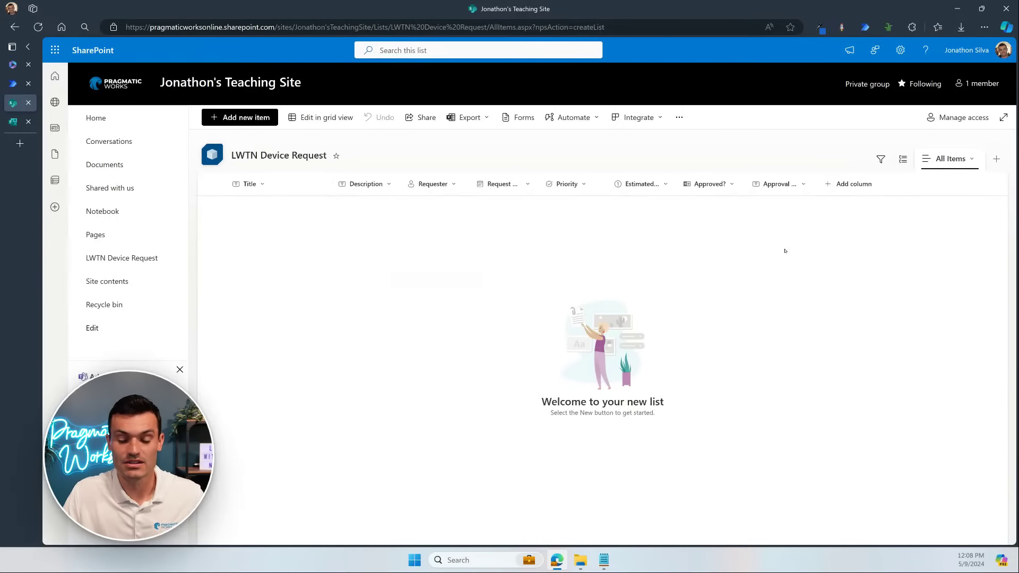
{"action": "type", "text": "t"}
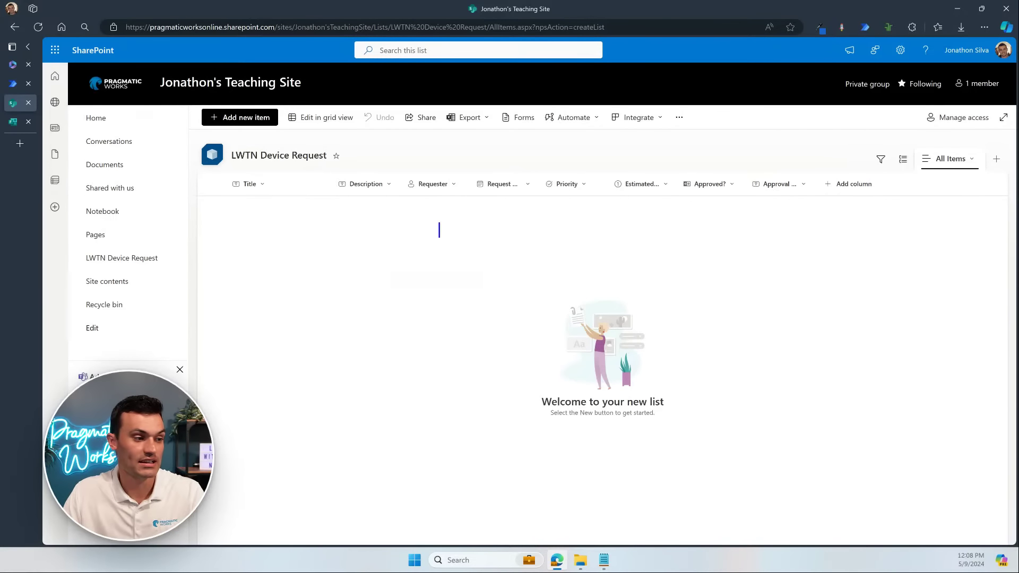
{"action": "type", "text": "When a re"}
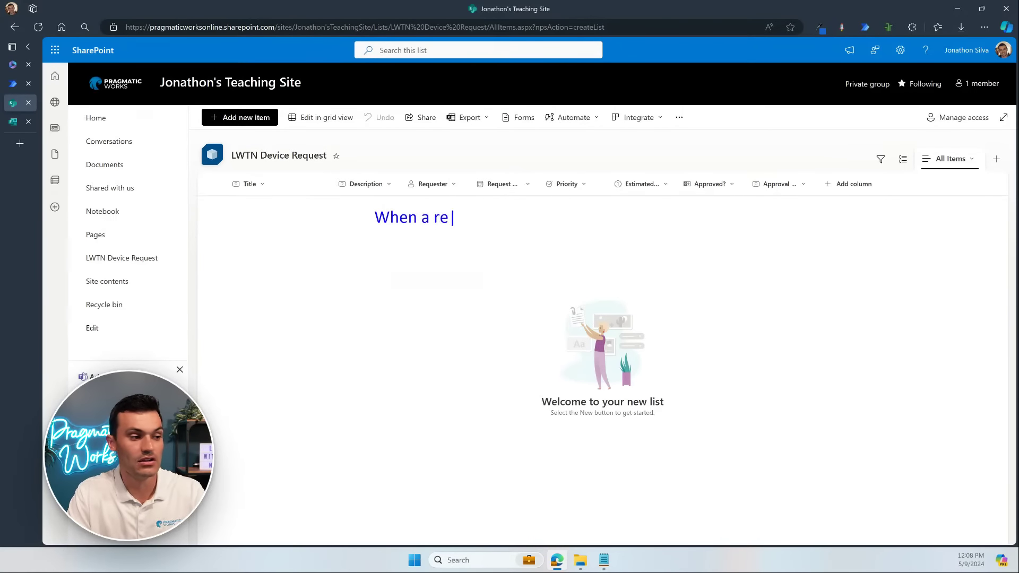
{"action": "key", "text": "BackSpace"}
{"action": "key", "text": "BackSpace"}
{"action": "type", "text": "new reques"}
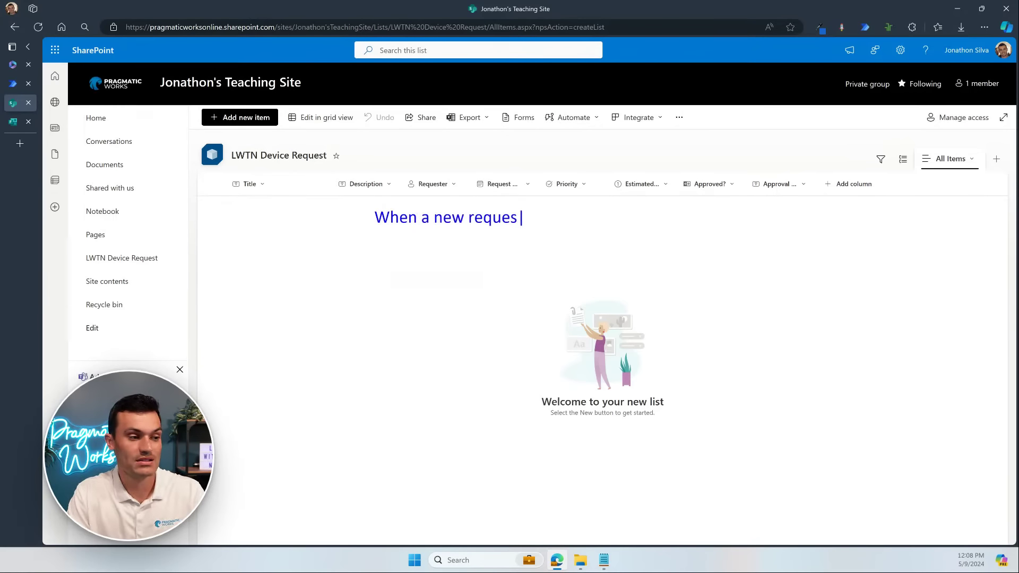
{"action": "type", "text": "t is added to this list.."}
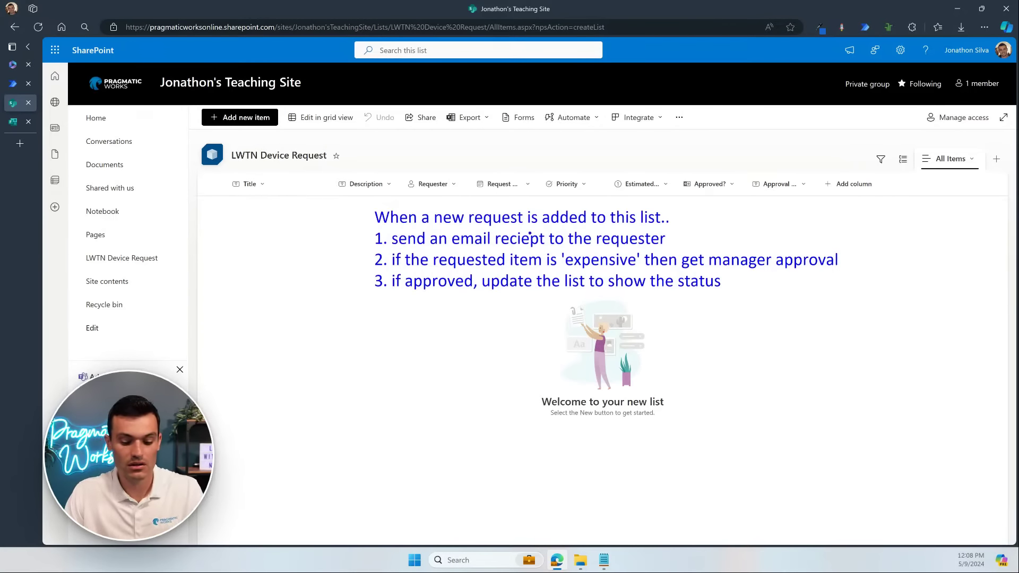
{"action": "left_click_drag", "start_coordinate": [373, 229], "coordinate": [692, 228]}
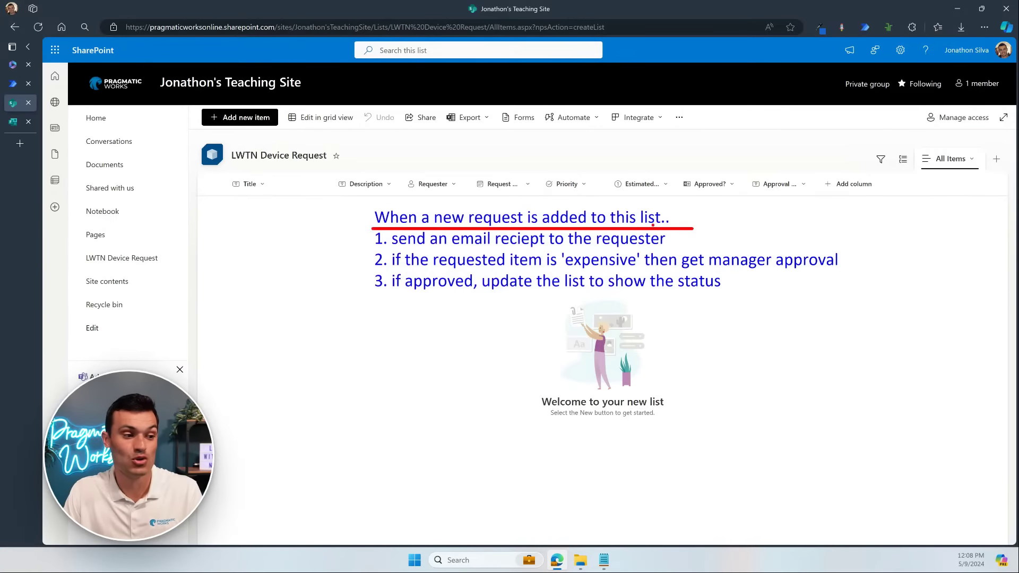
{"action": "left_click_drag", "start_coordinate": [638, 205], "coordinate": [673, 230]}
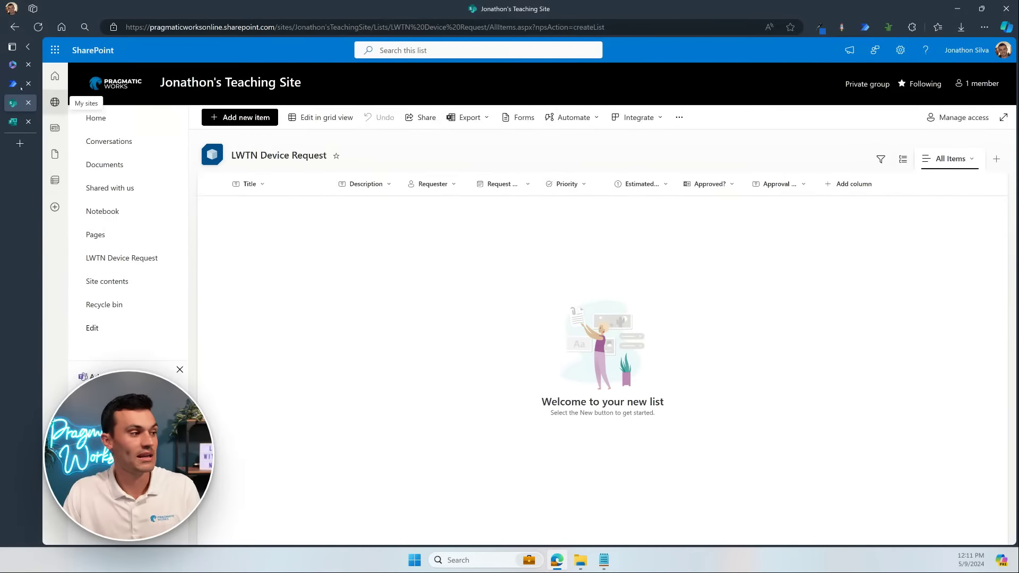
Step: Switch to the Power Automate tab to continue building the automated flow
{"action": "left_click", "coordinate": [13, 85]}
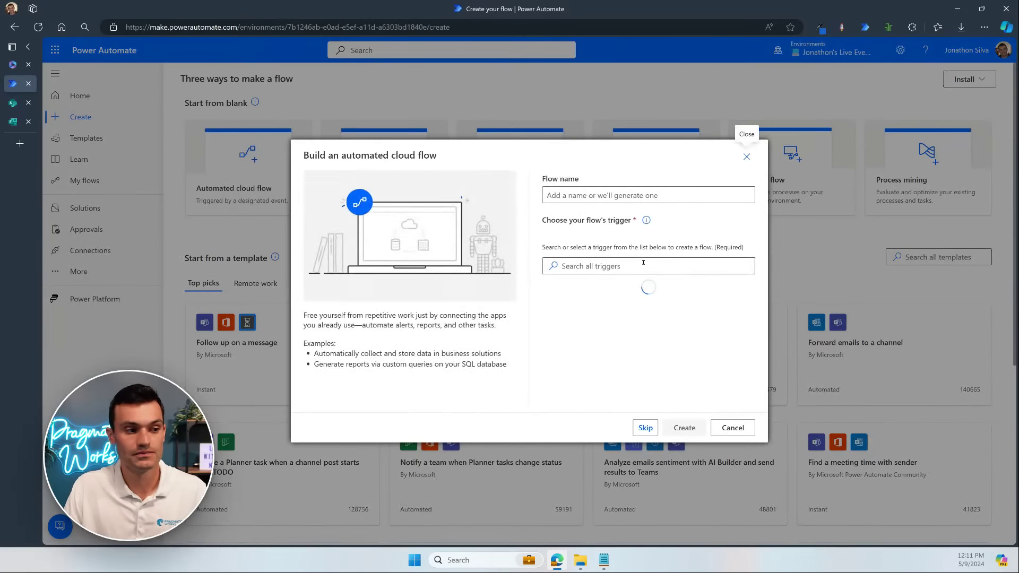
Step: Name the flow 'New Device Request with Approval', correcting typos along the way
{"action": "left_click", "coordinate": [670, 198]}
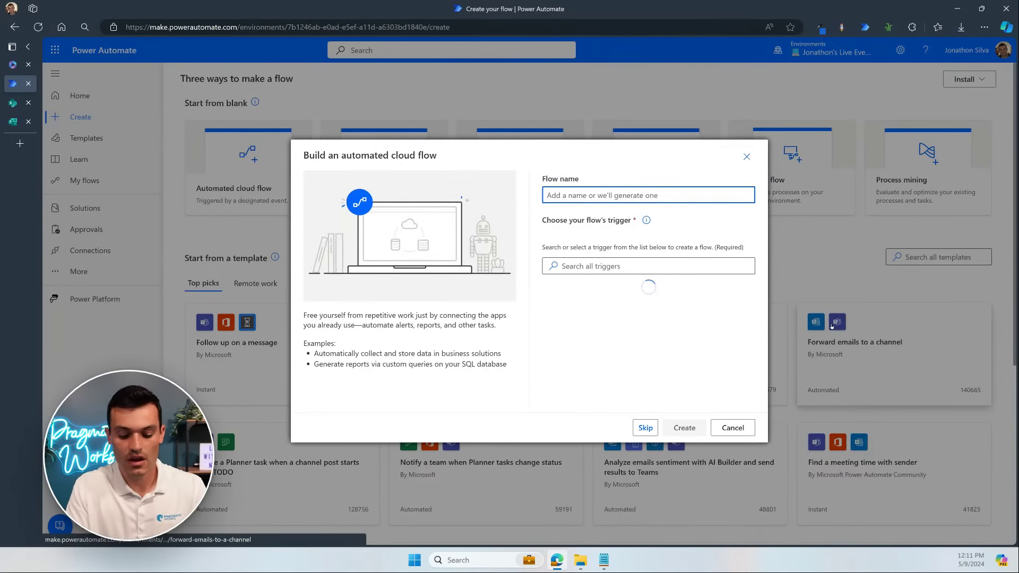
{"action": "type", "text": "New D"}
{"action": "type", "text": "evcie"}
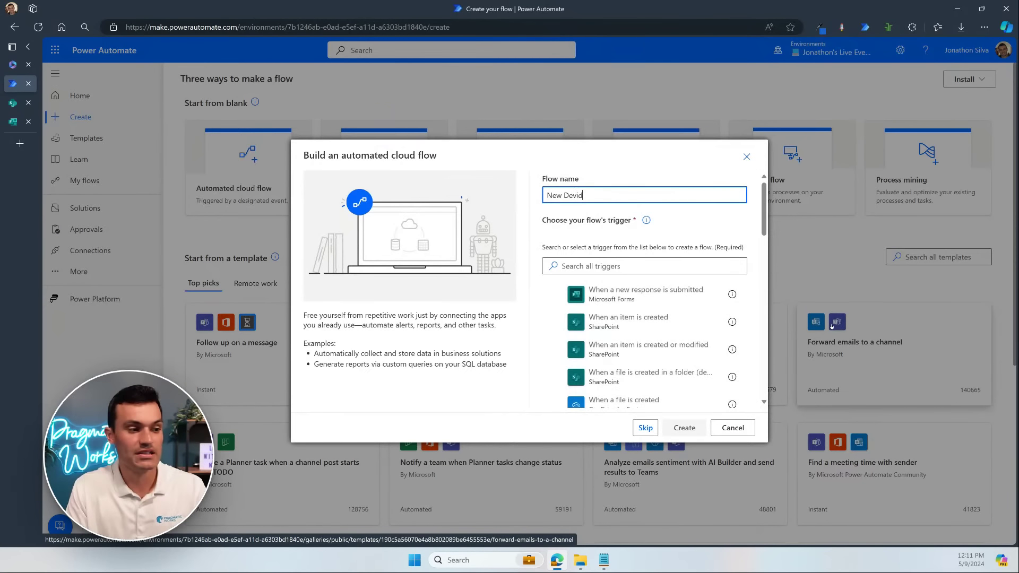
{"action": "key", "text": "BackSpace"}
{"action": "key", "text": "BackSpace"}
{"action": "key", "text": "BackSpace"}
{"action": "type", "text": "ice Request to "}
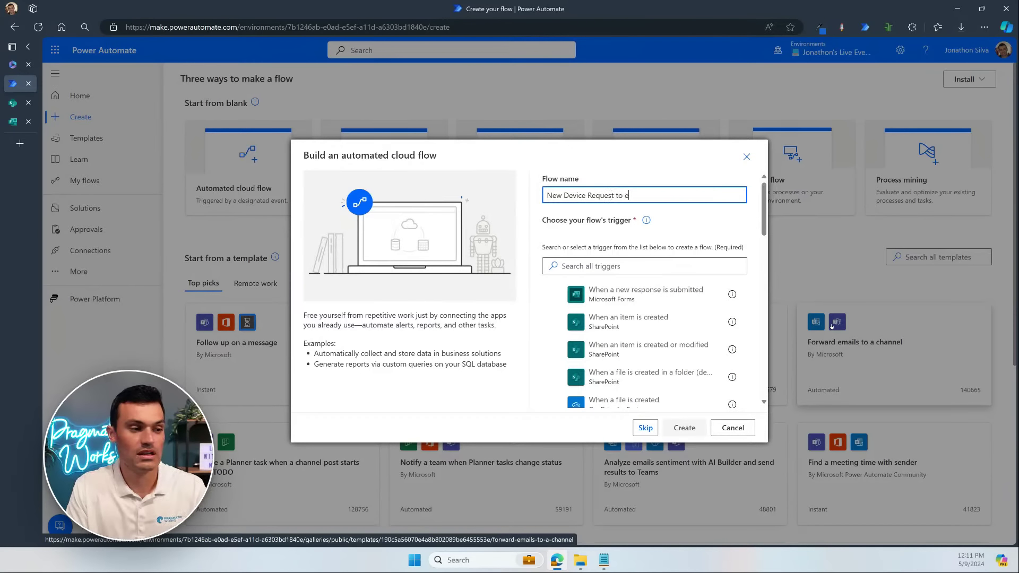
{"action": "type", "text": "Ema"}
{"action": "key", "text": "BackSpace"}
{"action": "key", "text": "BackSpace"}
{"action": "key", "text": "BackSpace"}
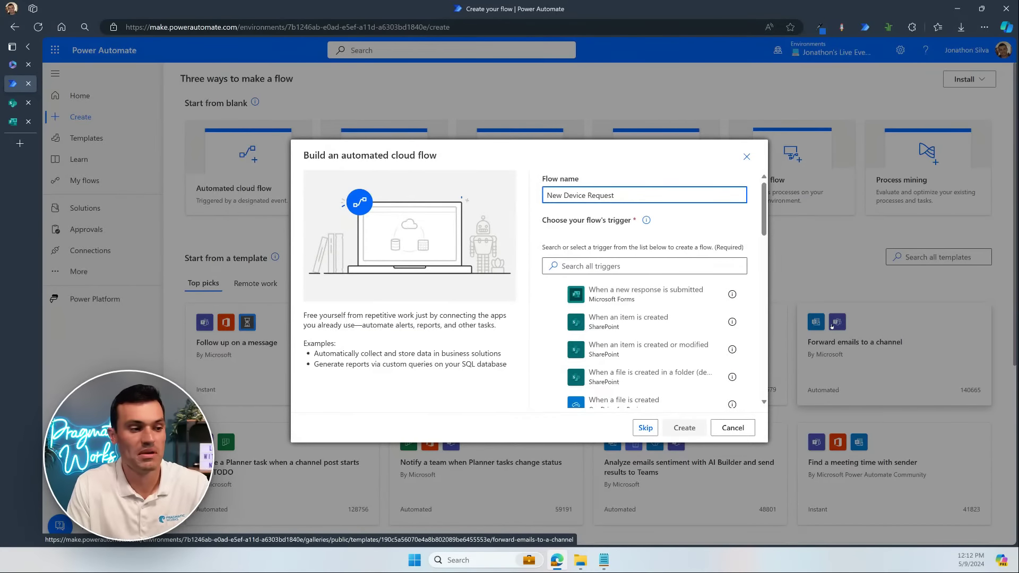
{"action": "type", "text": "with Appr"}
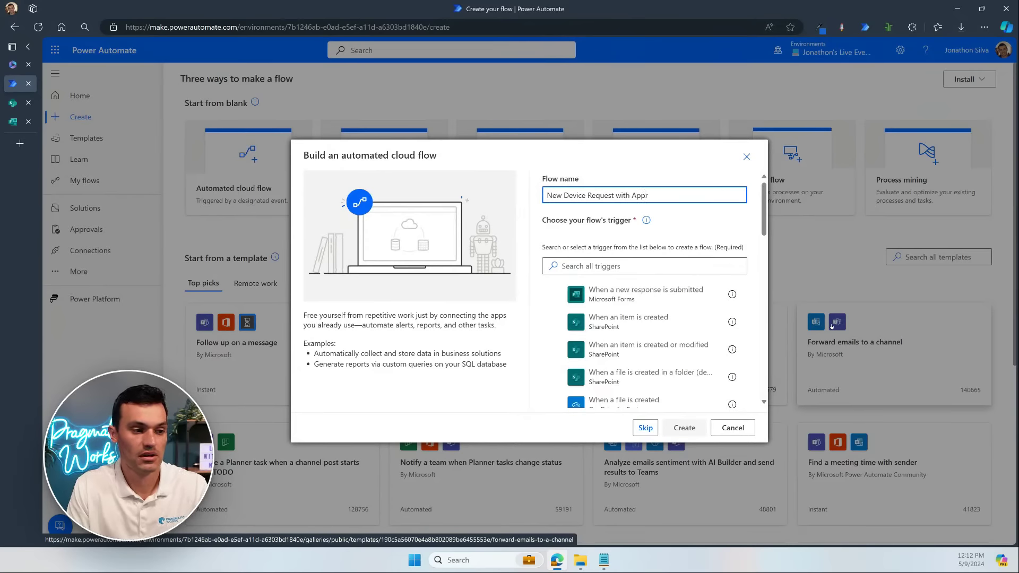
{"action": "type", "text": "oval"}
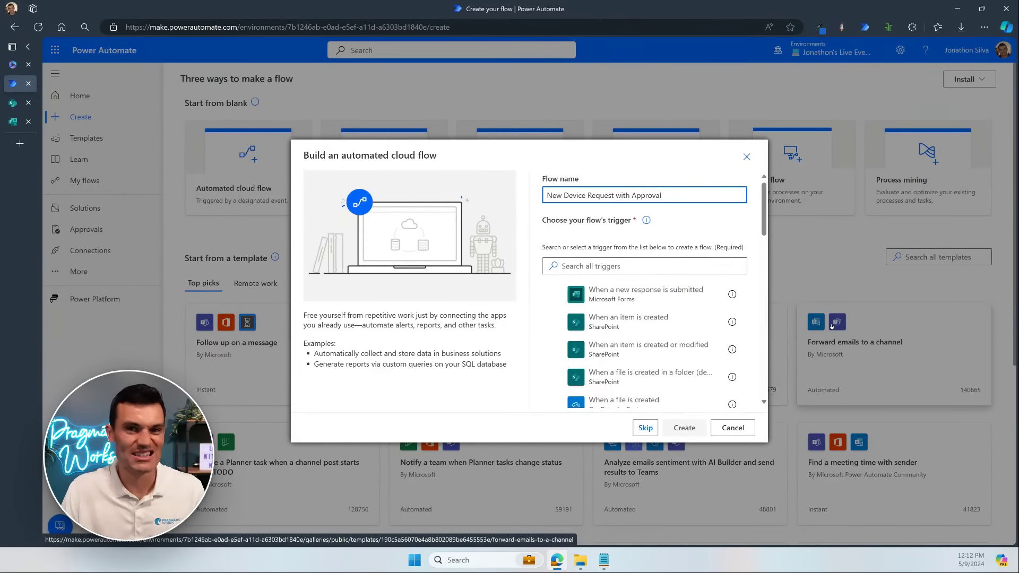
{"action": "left_click", "coordinate": [720, 221]}
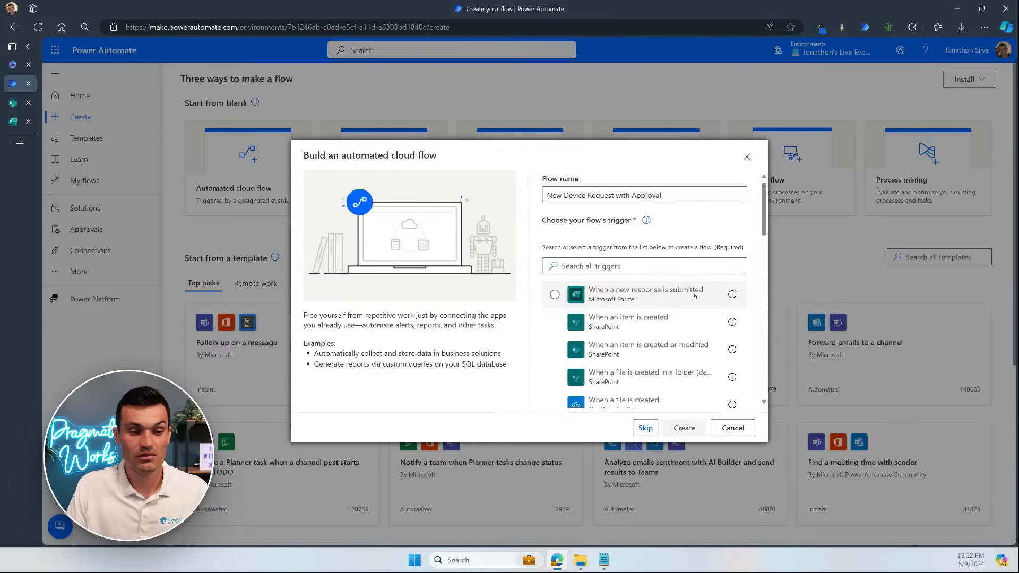
Step: Choose the SharePoint 'When an item is created' trigger and create the flow
{"action": "left_click", "coordinate": [590, 318]}
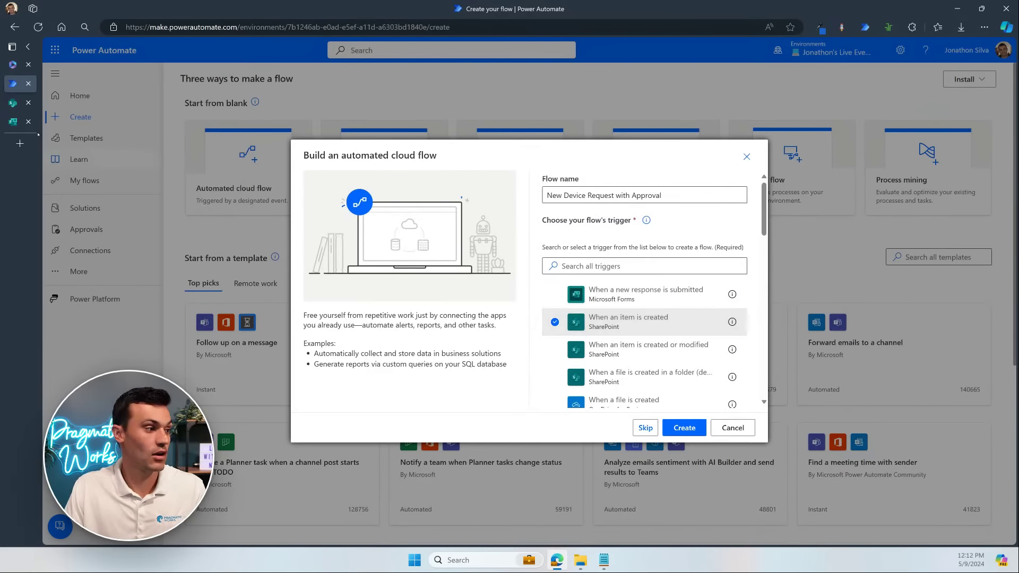
{"action": "left_click", "coordinate": [14, 103]}
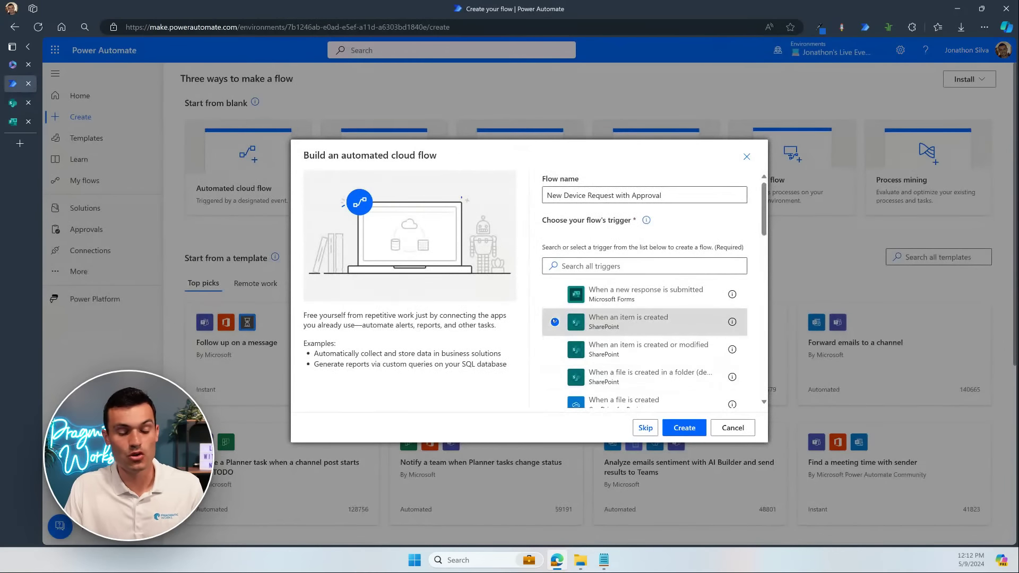
{"action": "left_click", "coordinate": [684, 428]}
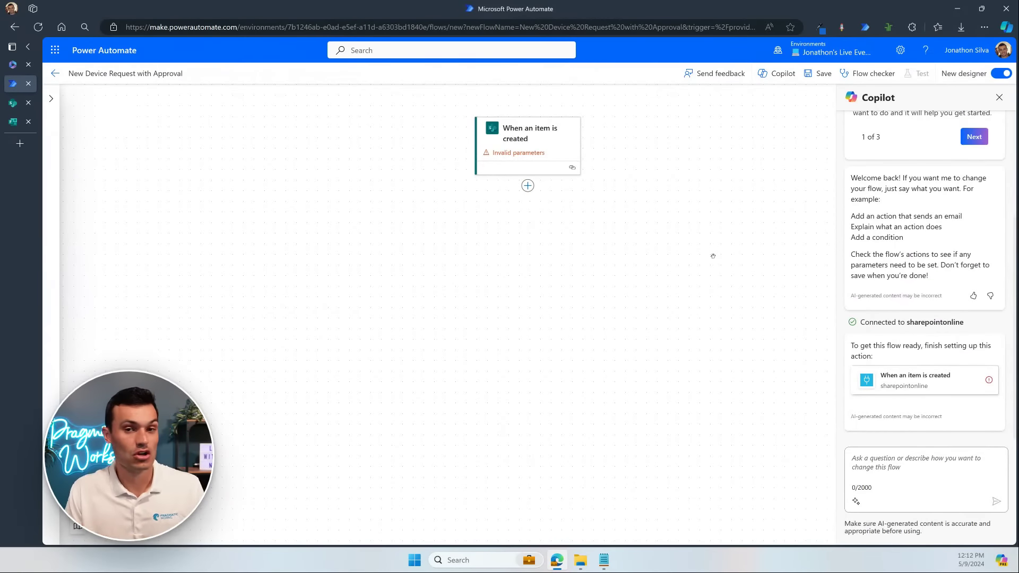
Step: Open the trigger's site and list parameters, then switch to the LWTN Device Request list
{"action": "left_click", "coordinate": [536, 142]}
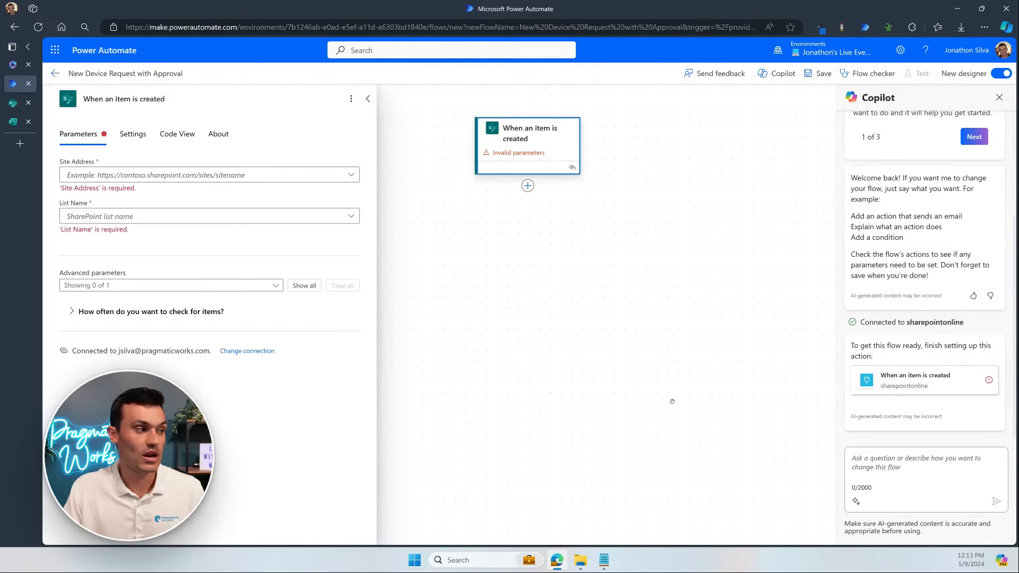
{"action": "scroll", "coordinate": [480, 325], "scroll_direction": "down", "scroll_amount": 1}
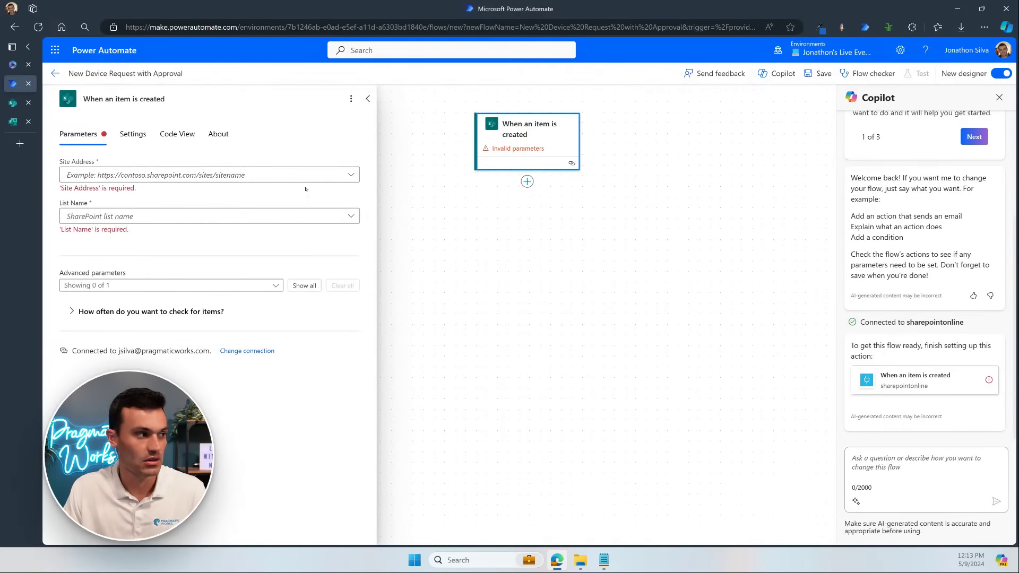
{"action": "left_click", "coordinate": [12, 103]}
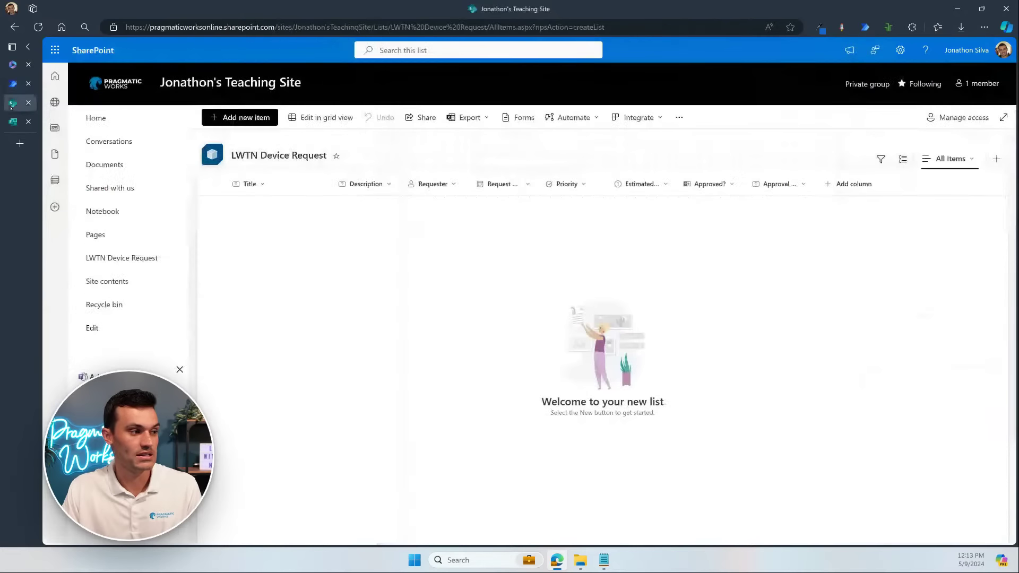
Step: Select the teaching site's name in the list's web address to confirm the site
{"action": "mouse_move", "coordinate": [290, 82]}
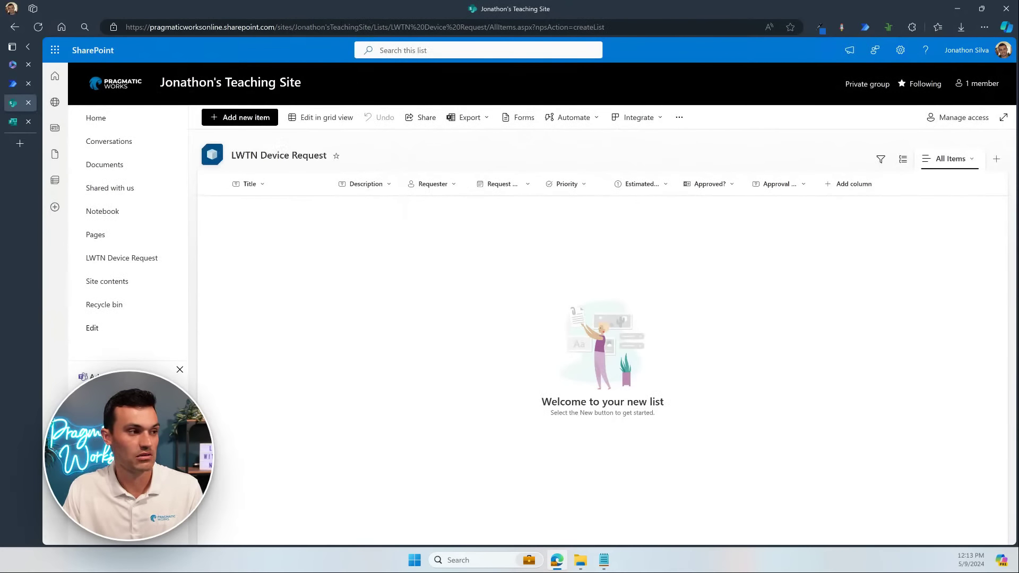
{"action": "left_click_drag", "start_coordinate": [371, 27], "coordinate": [294, 27]}
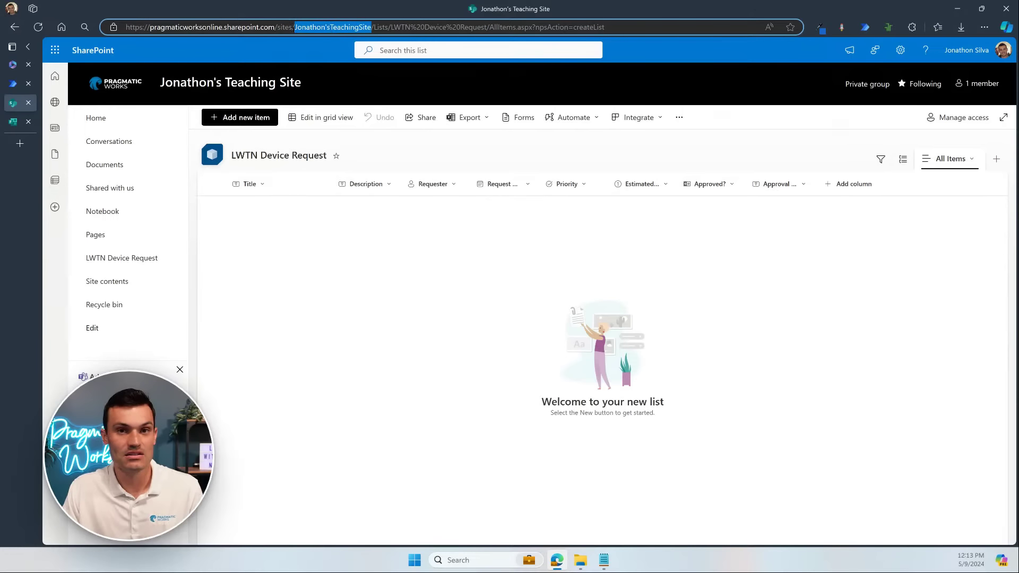
Step: Set the trigger's Site Address to the Teaching Site and List Name to LWTN Device Request
{"action": "left_click", "coordinate": [12, 84]}
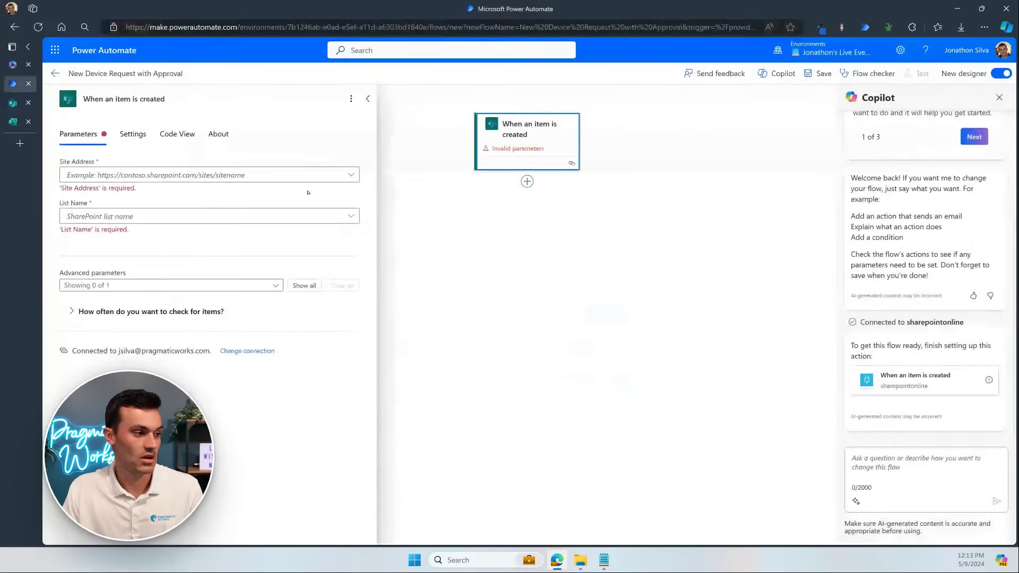
{"action": "left_click", "coordinate": [203, 175]}
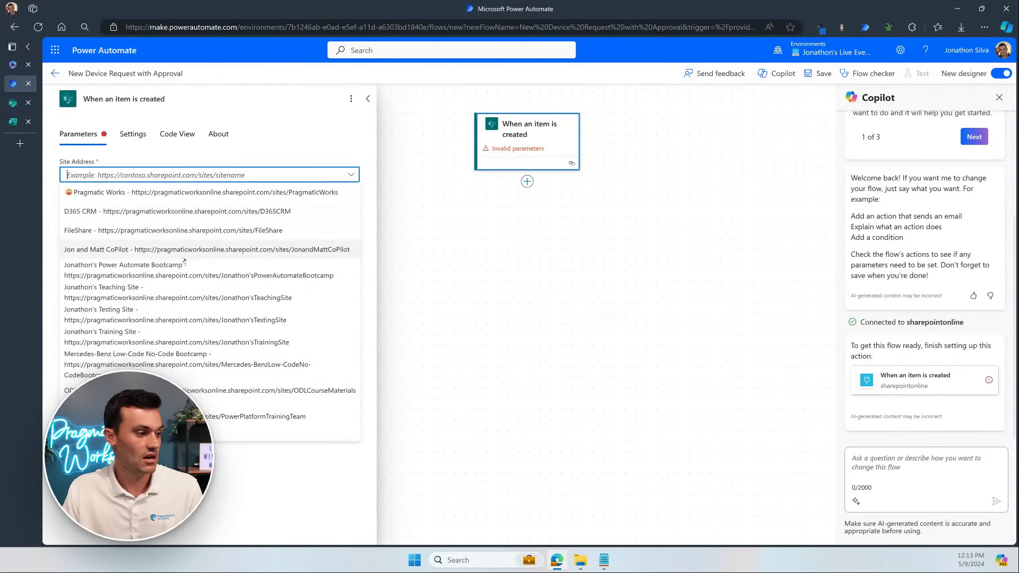
{"action": "left_click", "coordinate": [172, 292]}
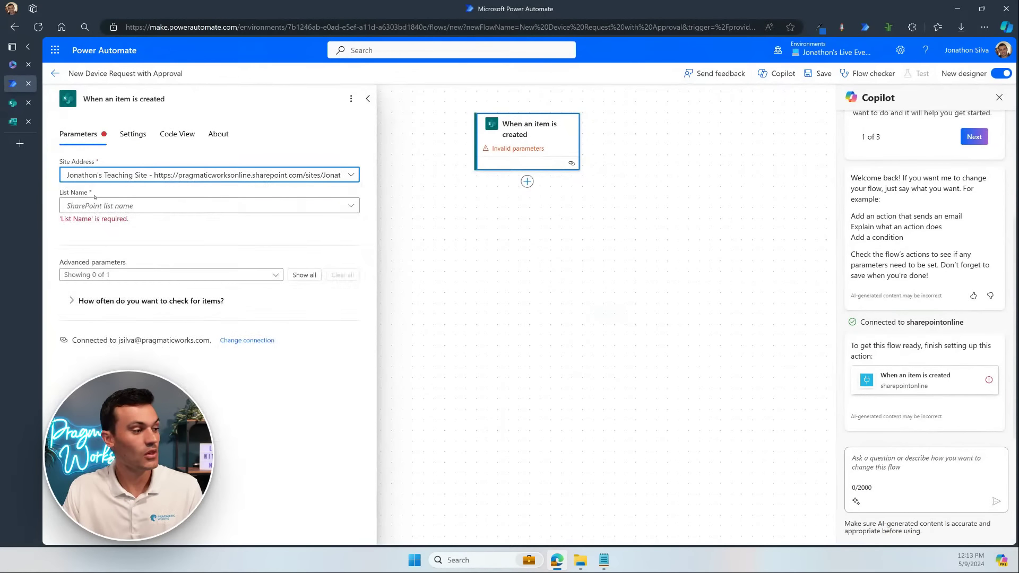
{"action": "left_click", "coordinate": [311, 211]}
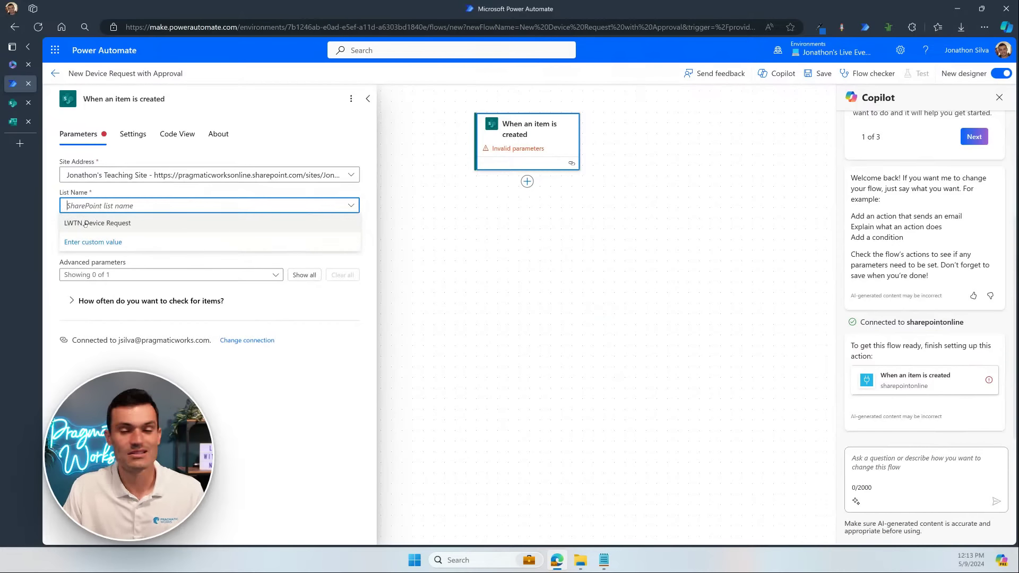
{"action": "left_click", "coordinate": [115, 223]}
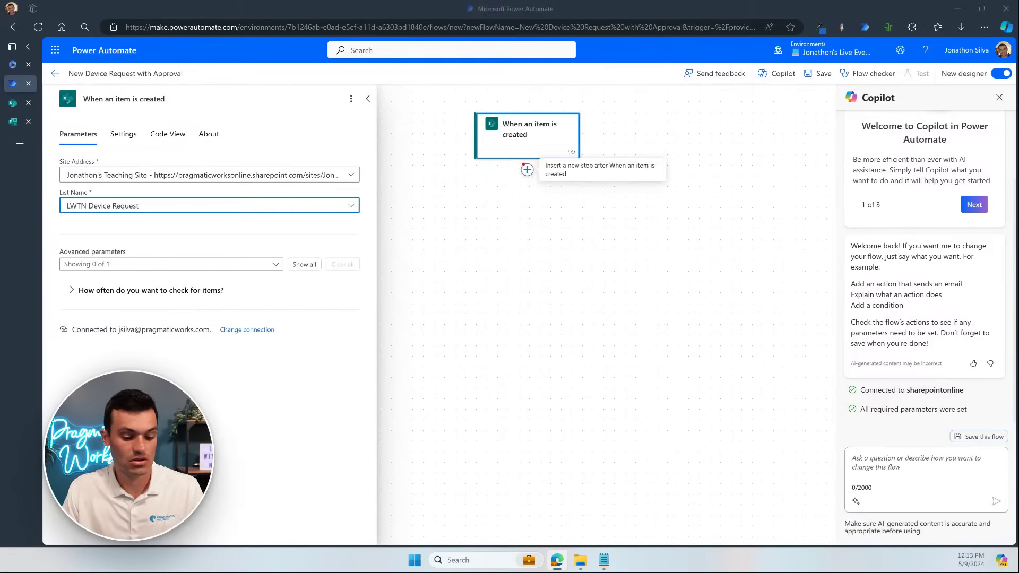
{"action": "left_click_drag", "start_coordinate": [515, 161], "coordinate": [517, 159]}
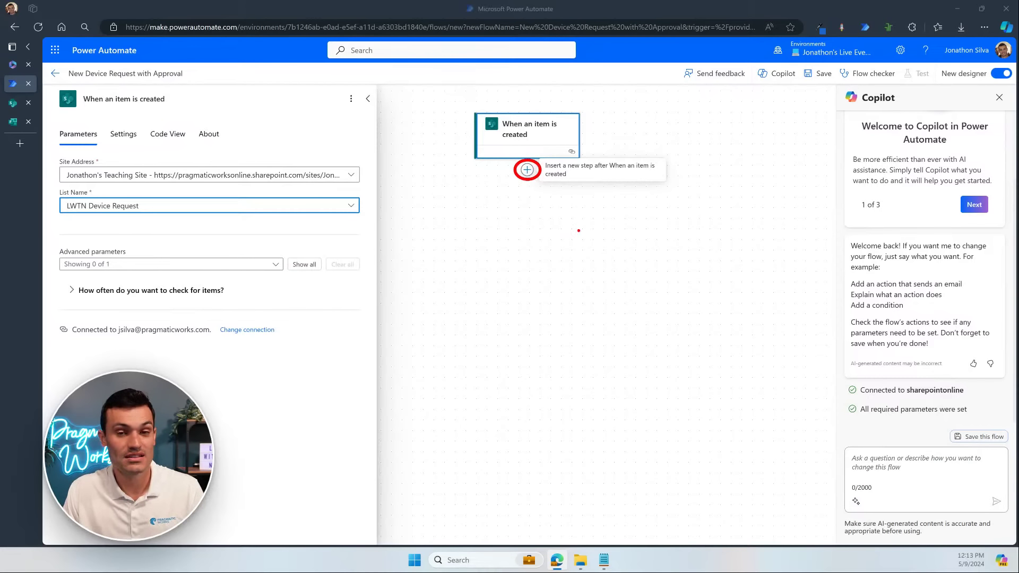
Step: Insert a new action after the trigger and search the actions for 'send an email'
{"action": "key", "text": "Escape"}
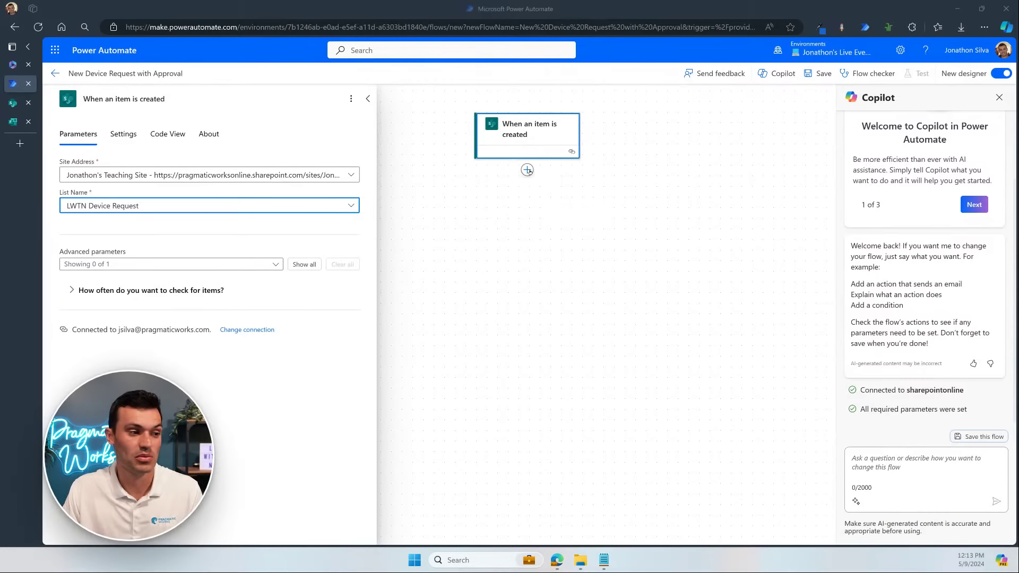
{"action": "left_click", "coordinate": [527, 170]}
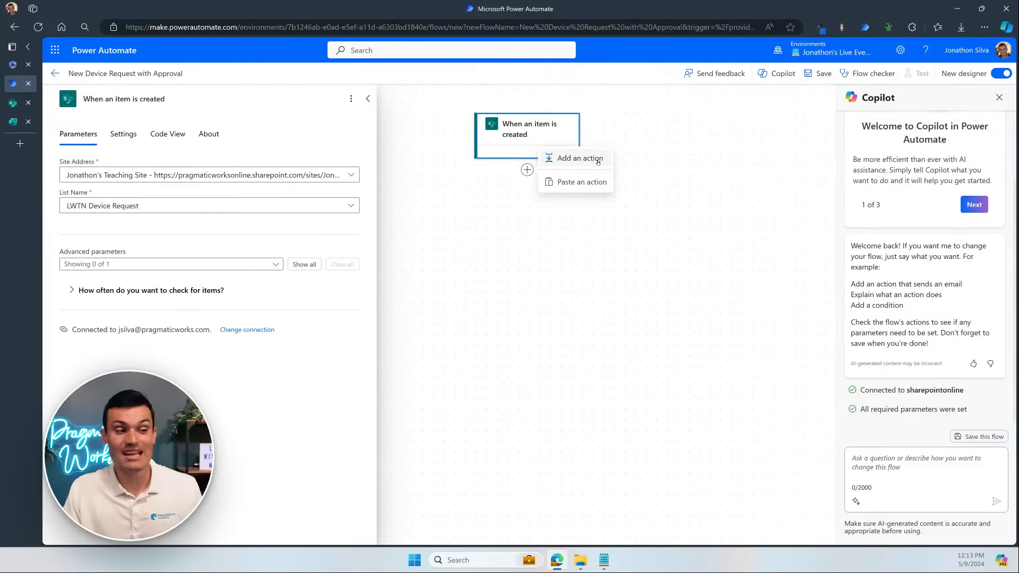
{"action": "left_click", "coordinate": [598, 160]}
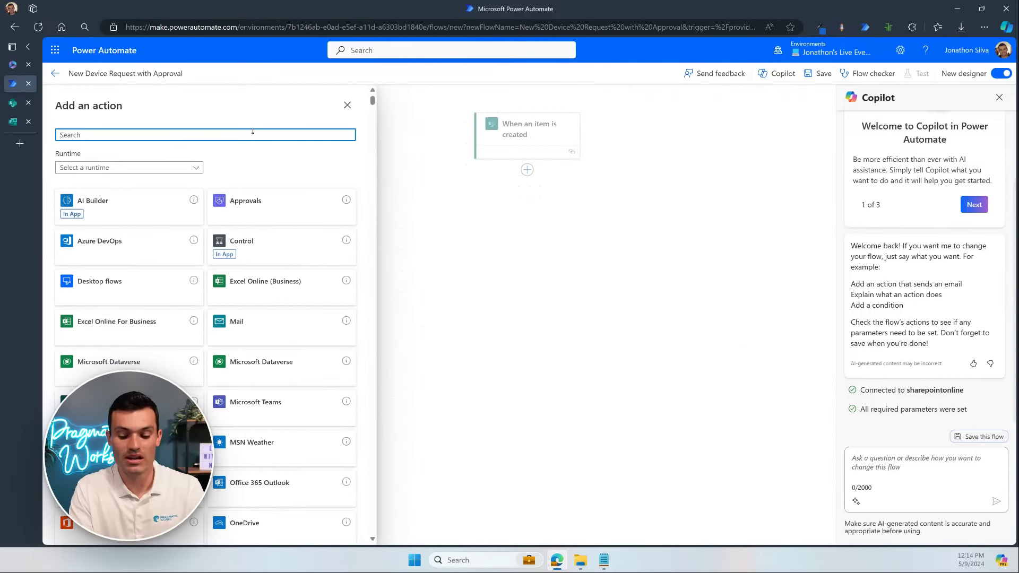
{"action": "type", "text": "send an "}
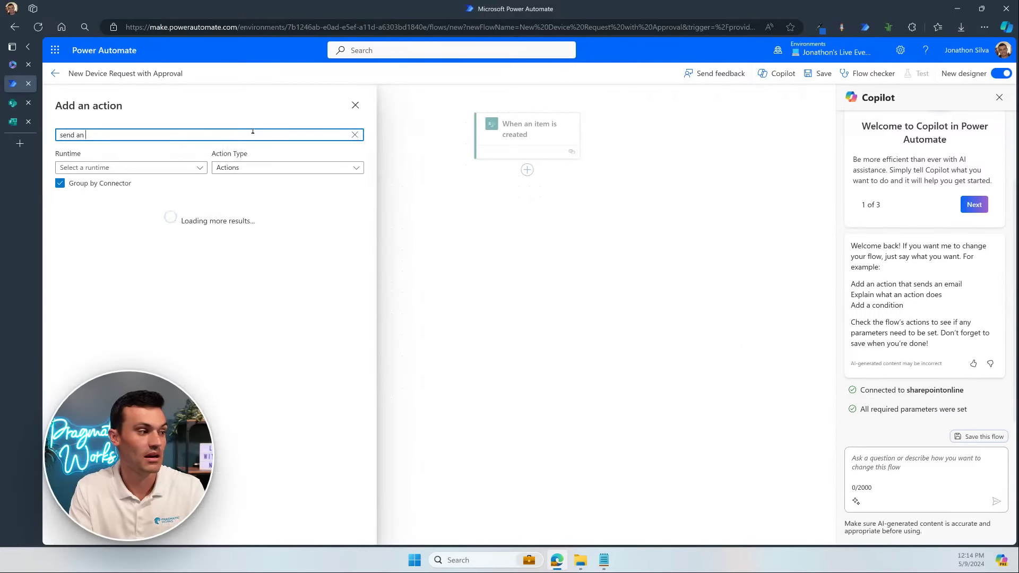
{"action": "type", "text": "email"}
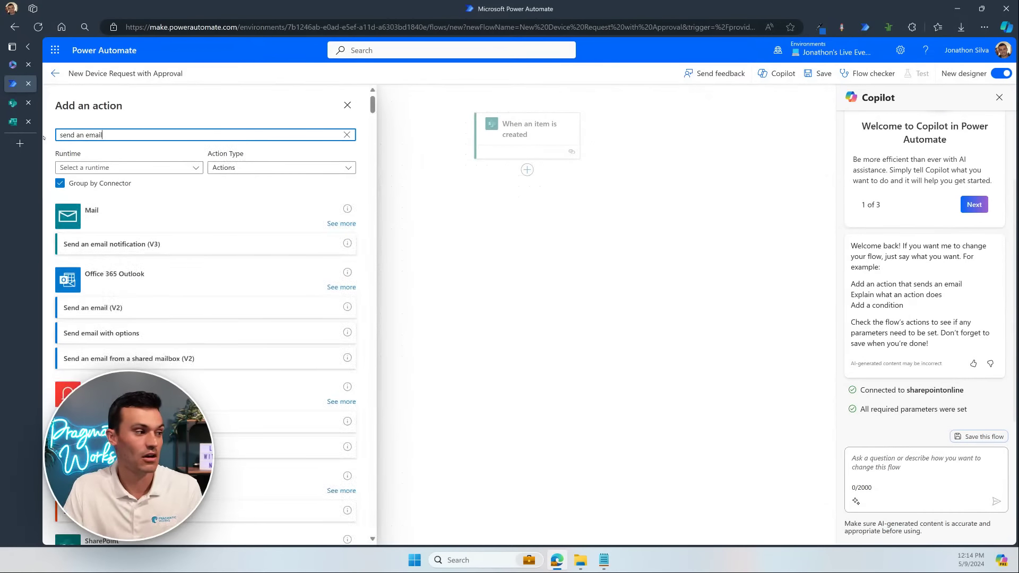
Step: Delete the 'send an email' search text to show all connectors, including Mail and Office 365 Outlook
{"action": "left_click_drag", "start_coordinate": [106, 135], "coordinate": [51, 133]}
{"action": "key", "text": "BackSpace"}
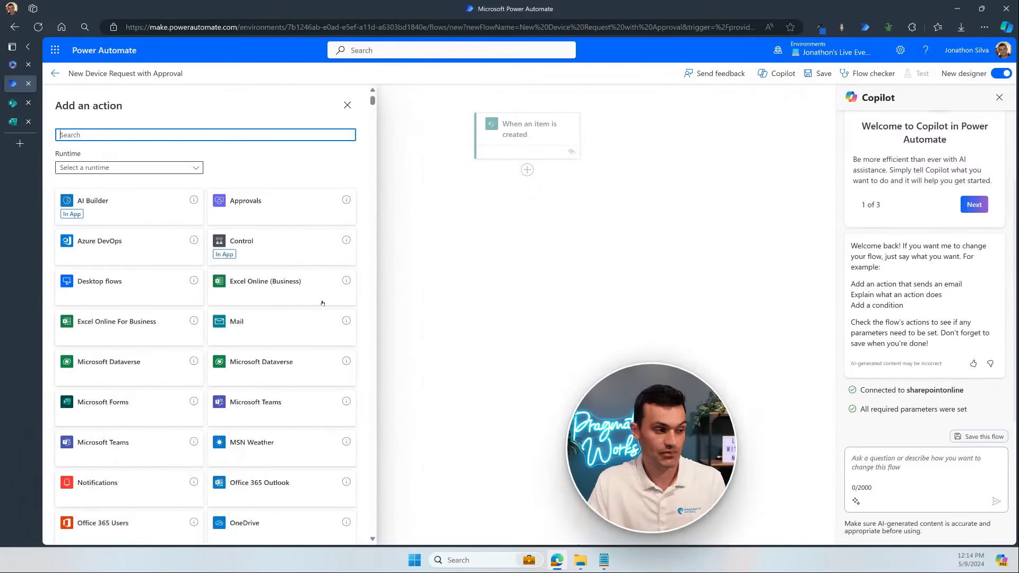
{"action": "scroll", "coordinate": [258, 309], "scroll_direction": "down", "scroll_amount": 3}
{"action": "scroll", "coordinate": [257, 308], "scroll_direction": "down", "scroll_amount": 9}
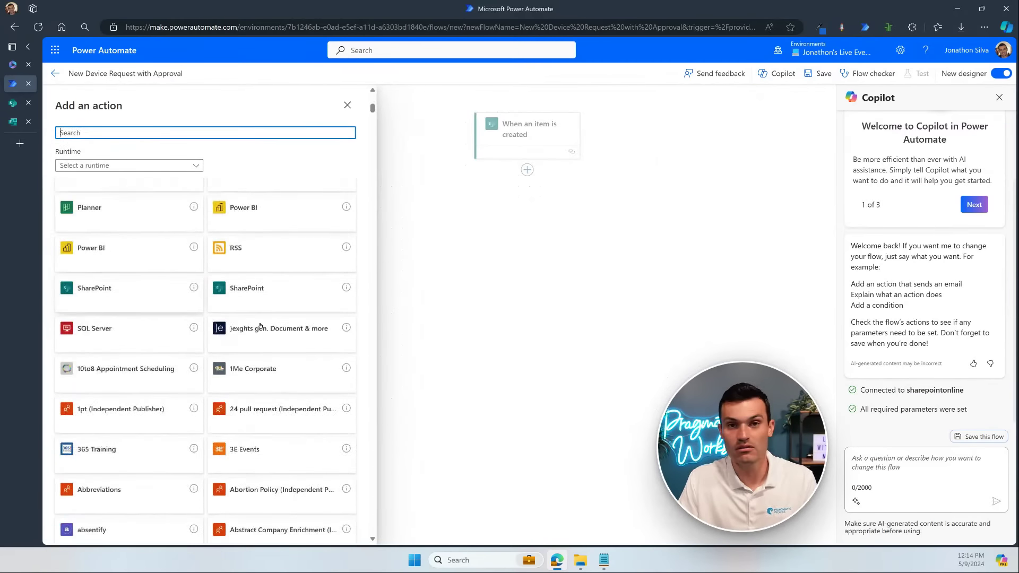
{"action": "scroll", "coordinate": [247, 295], "scroll_direction": "up", "scroll_amount": 12}
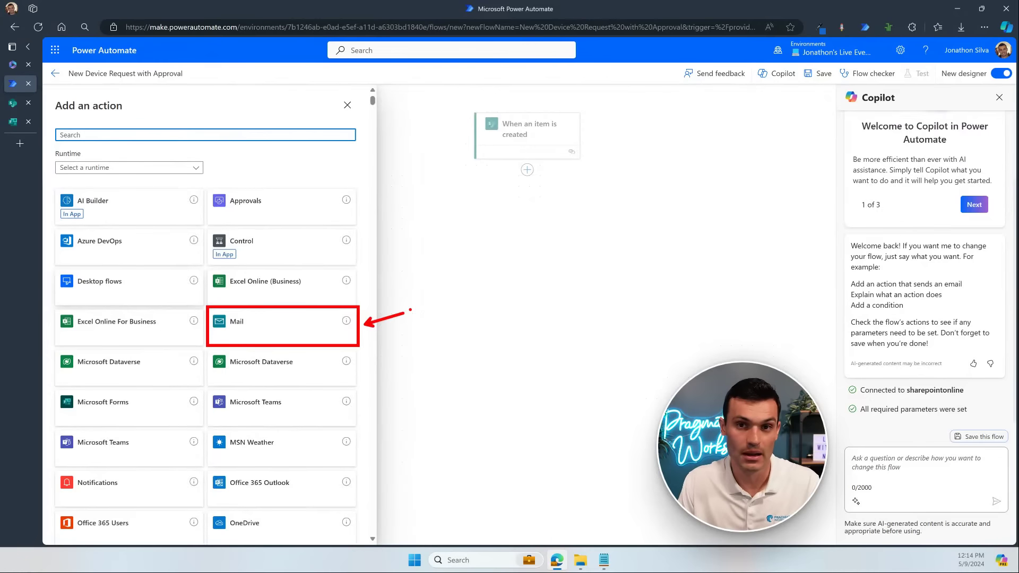
{"action": "left_click", "coordinate": [392, 308]}
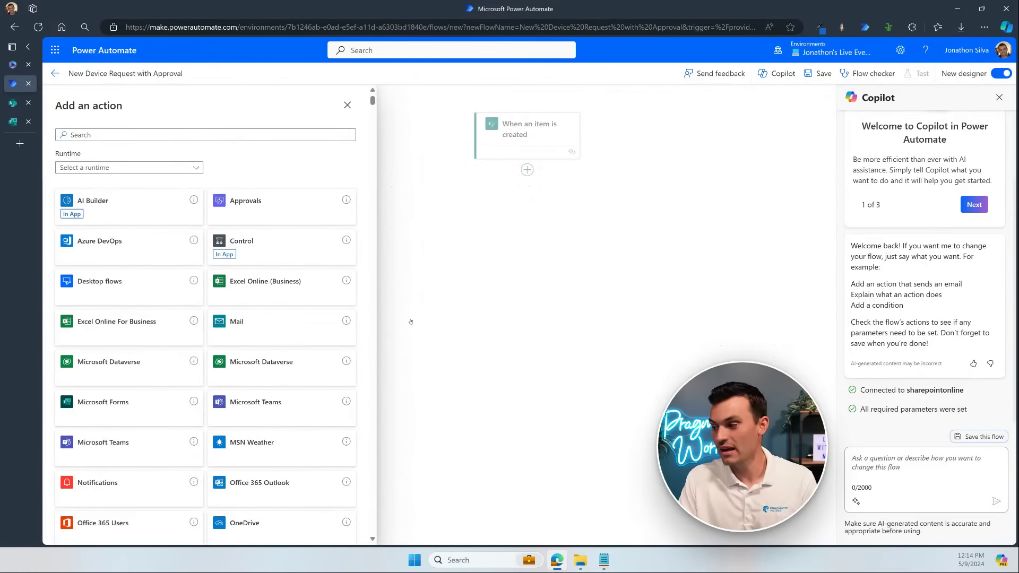
Step: Search 'send an email' again and pick Office 365 Outlook's Send an email (V2) from the results
{"action": "left_click", "coordinate": [141, 134]}
{"action": "type", "text": "send"}
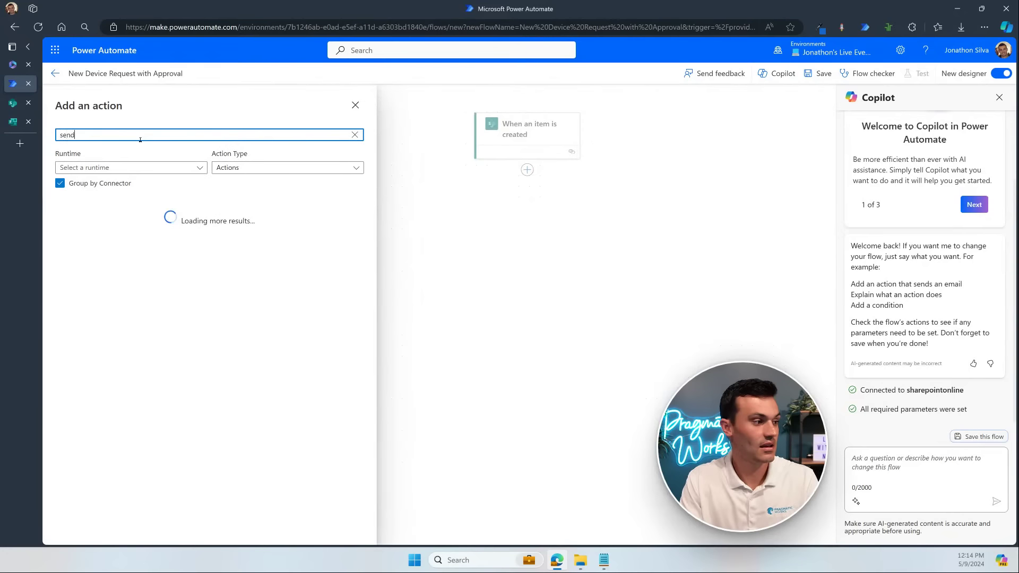
{"action": "type", "text": " an email"}
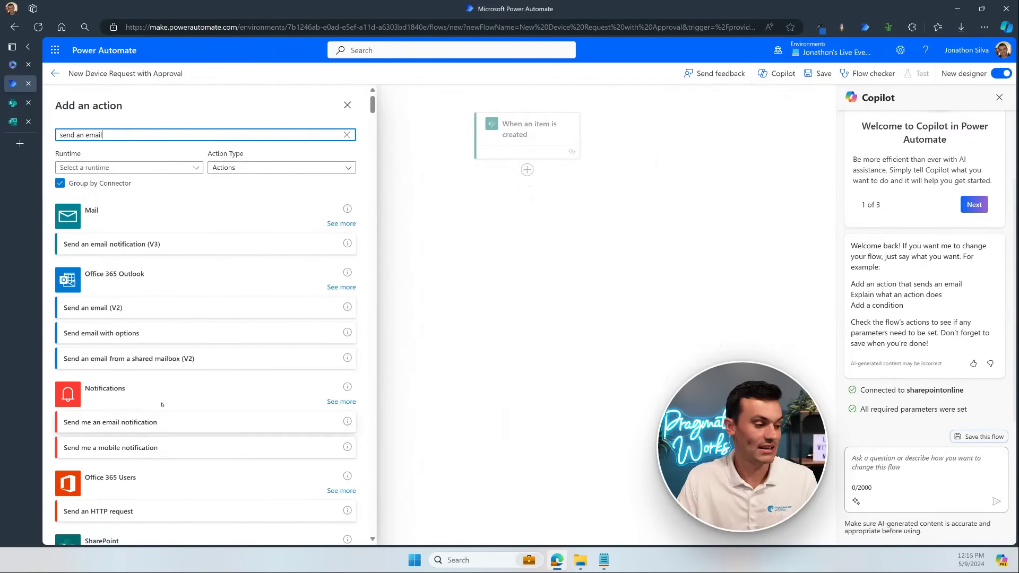
{"action": "scroll", "coordinate": [191, 419], "scroll_direction": "down", "scroll_amount": 3}
{"action": "scroll", "coordinate": [262, 329], "scroll_direction": "up", "scroll_amount": 3}
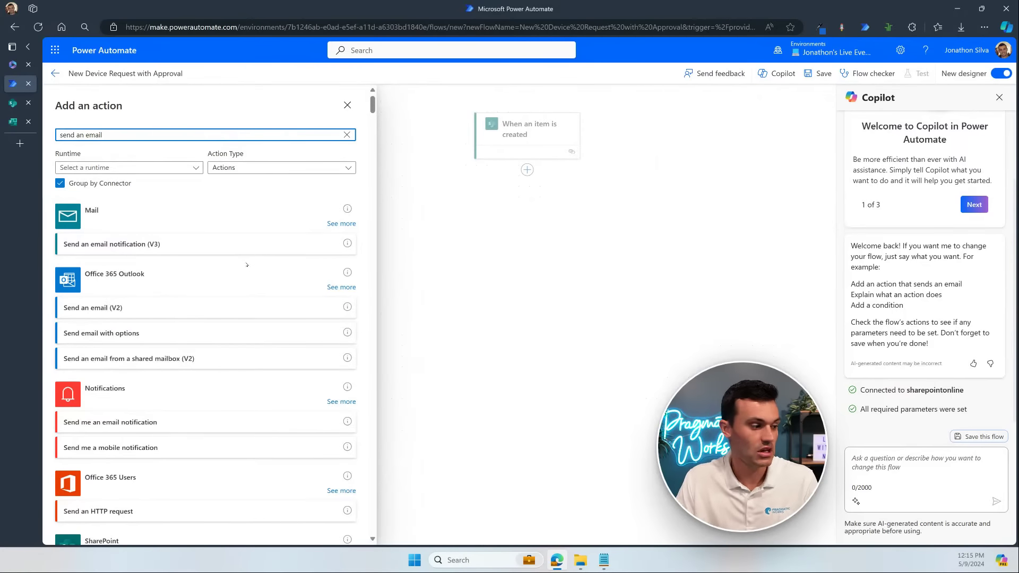
{"action": "scroll", "coordinate": [247, 264], "scroll_direction": "down", "scroll_amount": 10}
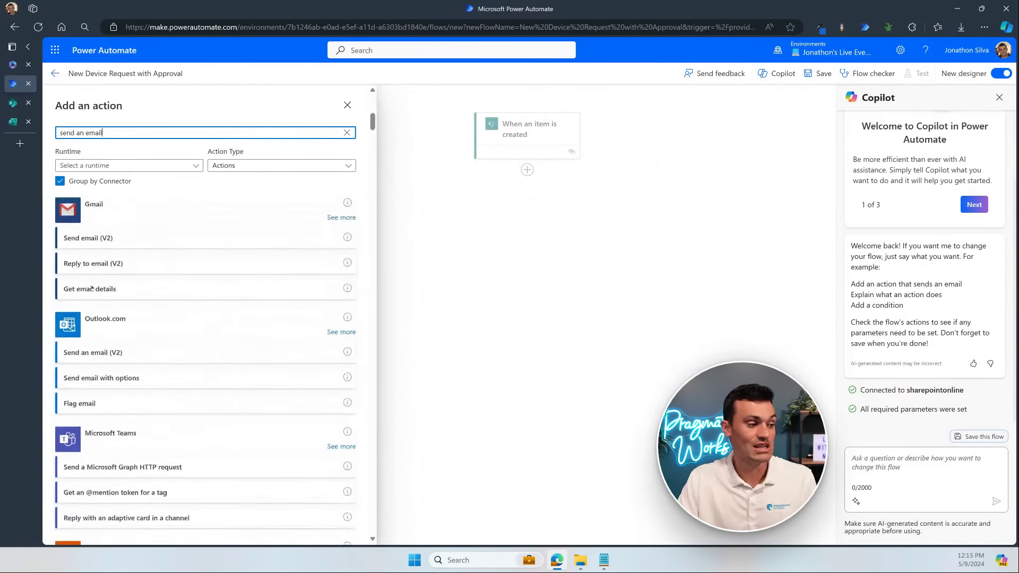
{"action": "scroll", "coordinate": [106, 372], "scroll_direction": "up", "scroll_amount": 2}
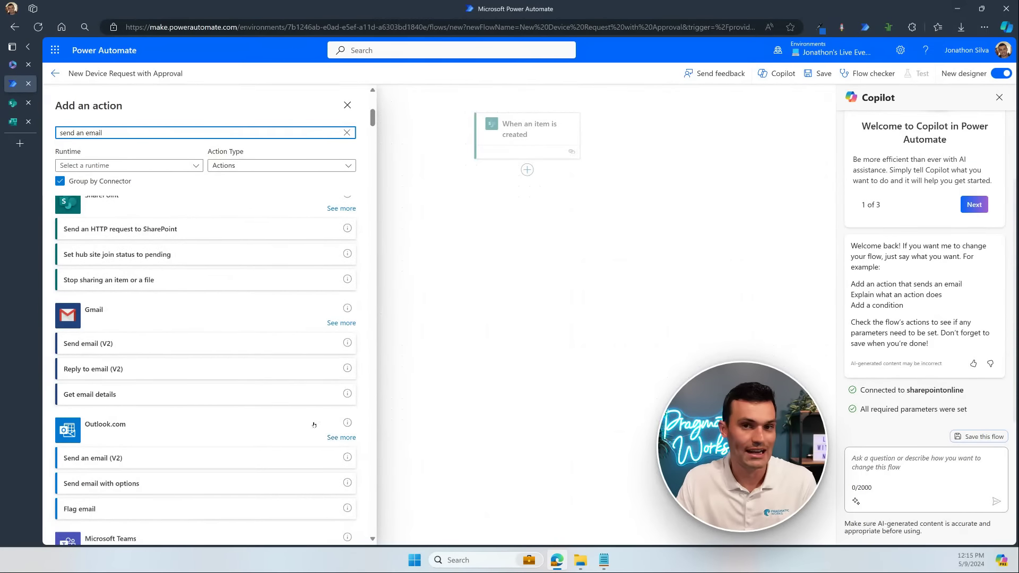
{"action": "scroll", "coordinate": [225, 434], "scroll_direction": "up", "scroll_amount": 5}
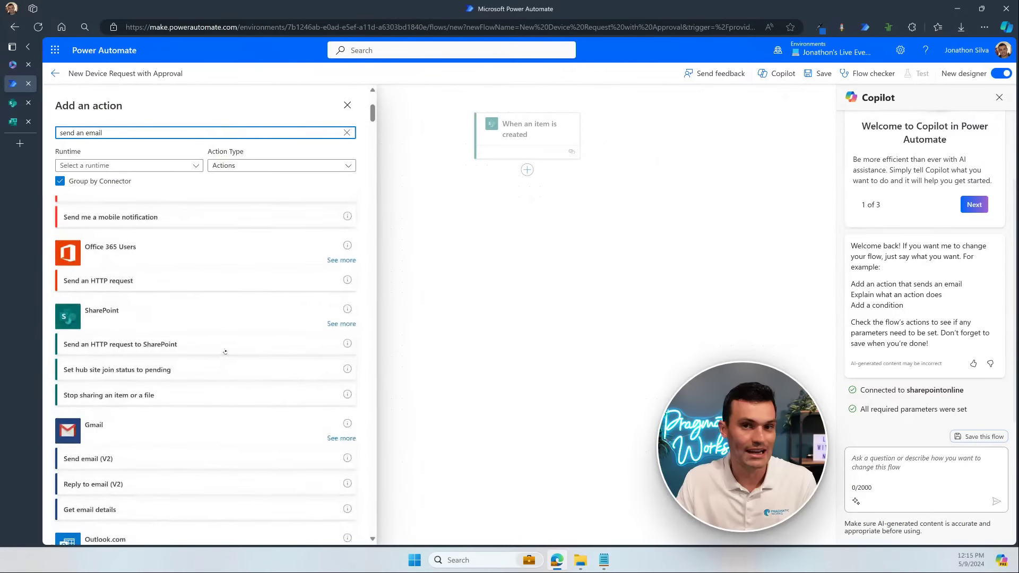
{"action": "scroll", "coordinate": [214, 338], "scroll_direction": "up", "scroll_amount": 3}
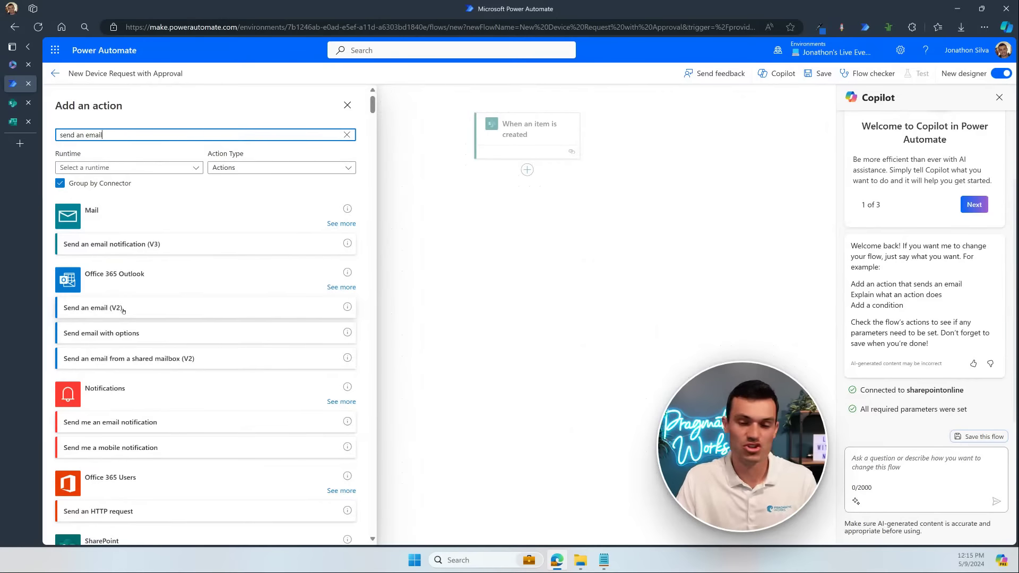
{"action": "left_click", "coordinate": [123, 310]}
Step: Add Send an email (V2) and set its To field to a custom value from the trigger's dynamic content
{"action": "left_click", "coordinate": [123, 309]}
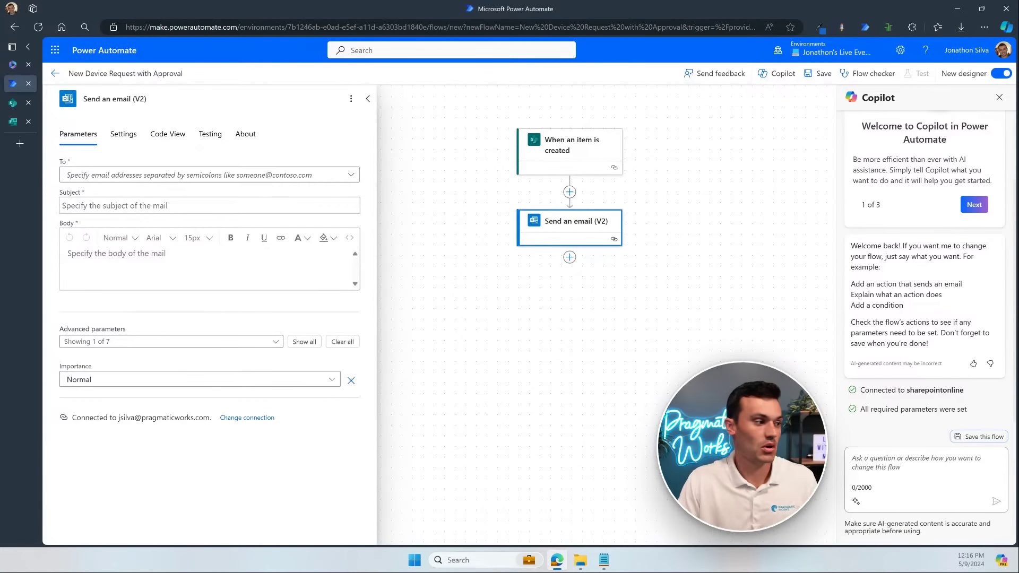
{"action": "left_click", "coordinate": [164, 175]}
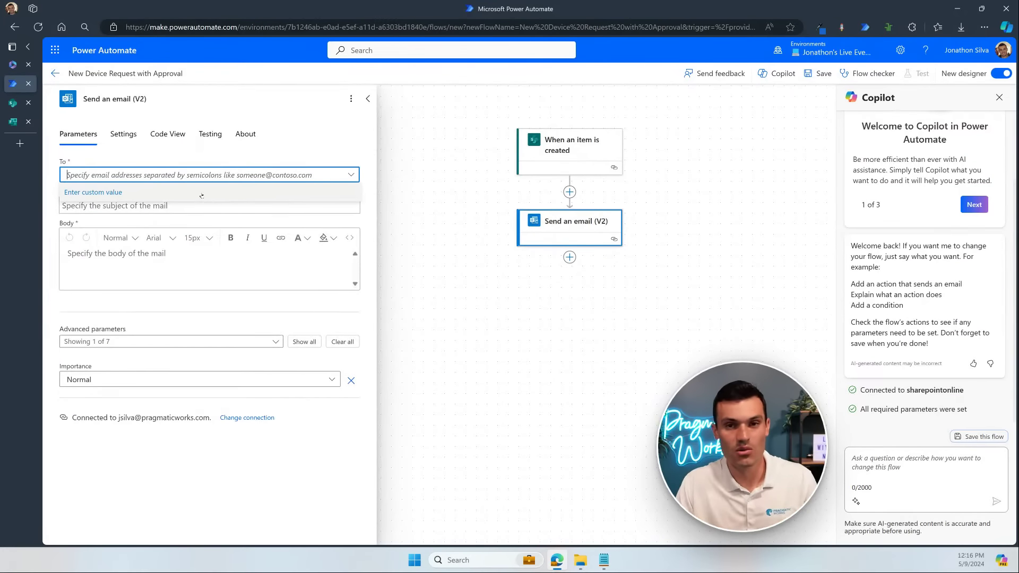
{"action": "left_click", "coordinate": [204, 194]}
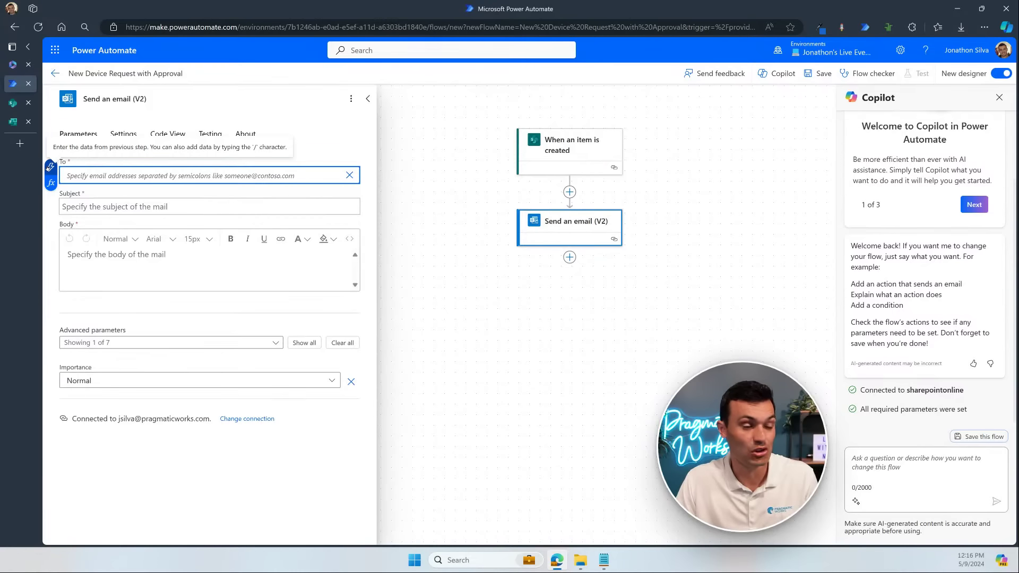
{"action": "left_click", "coordinate": [51, 167]}
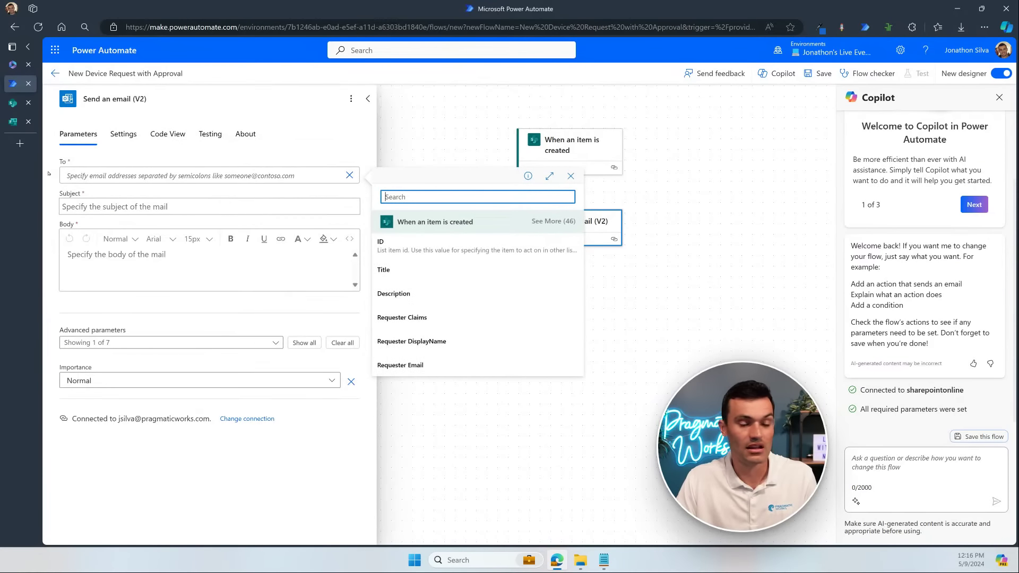
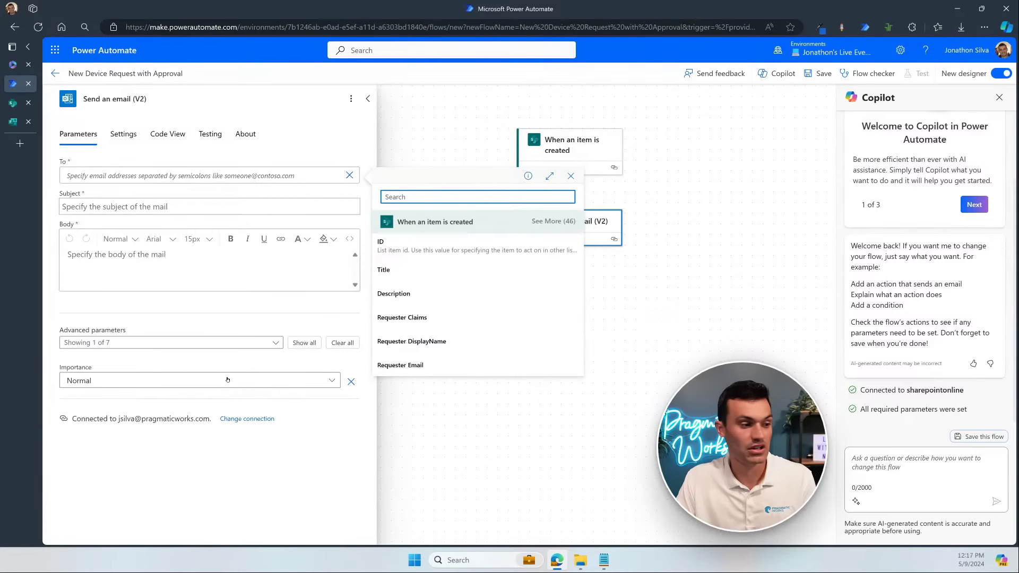
Step: Address the email to Requester Email with the subject 'Details about your Device Request'
{"action": "left_click", "coordinate": [416, 365]}
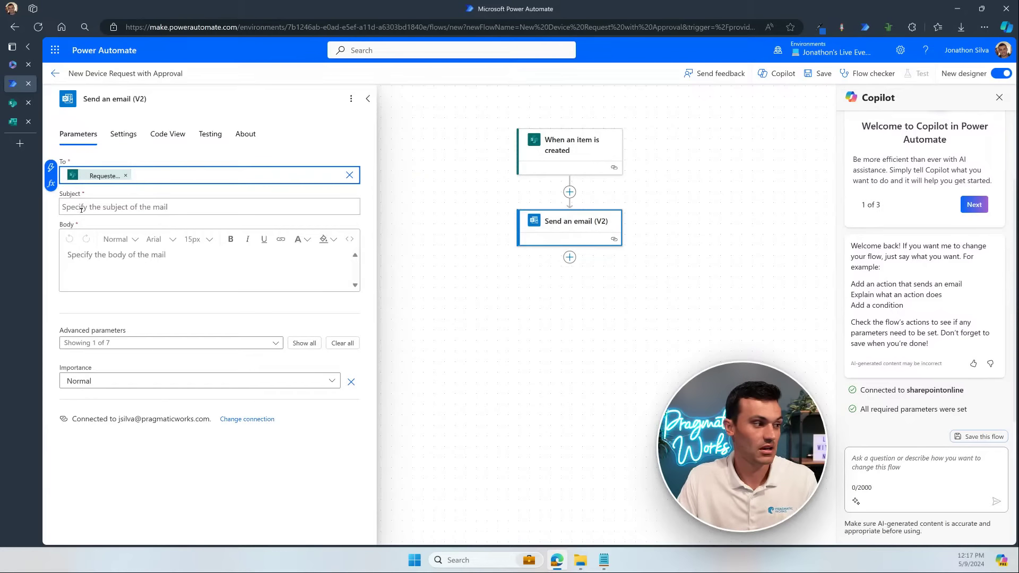
{"action": "left_click", "coordinate": [170, 206]}
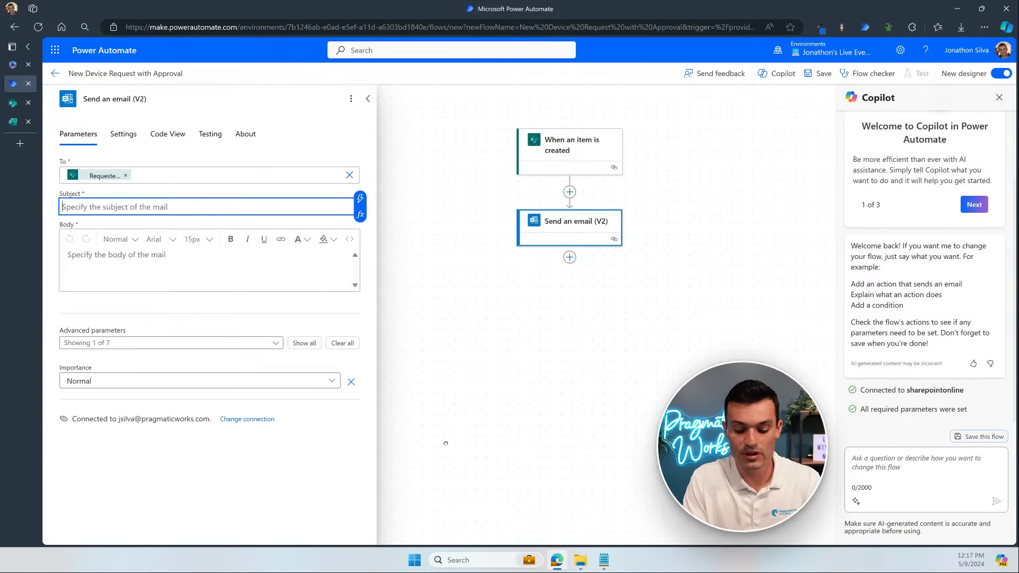
{"action": "type", "text": "Details abo"}
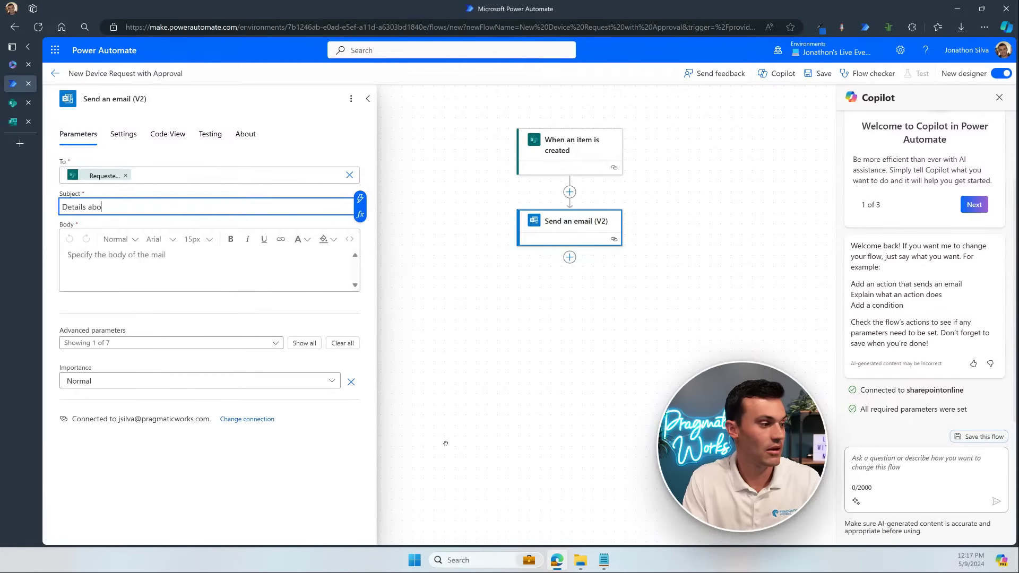
{"action": "type", "text": "ut your D"}
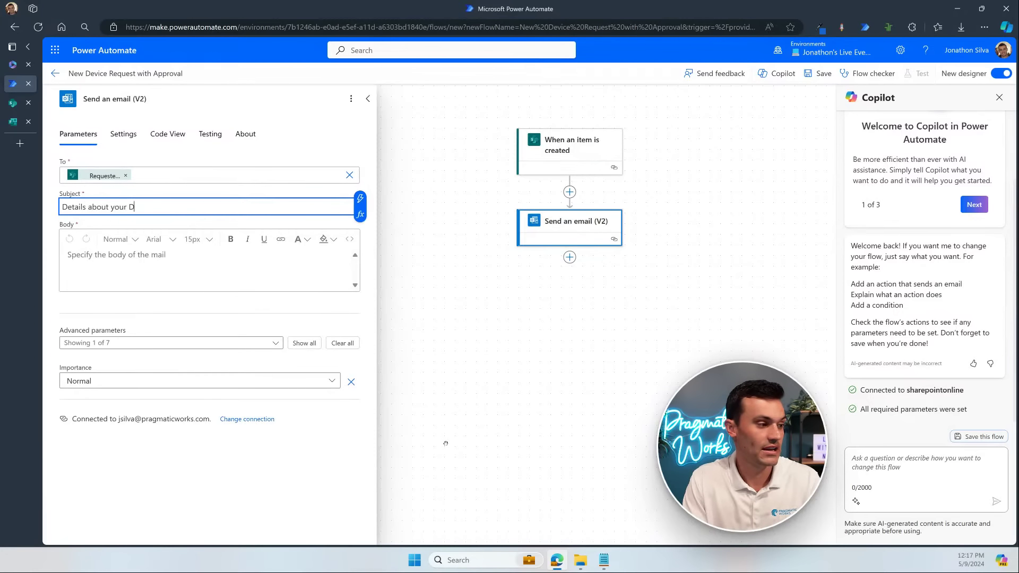
{"action": "type", "text": "evice Request"}
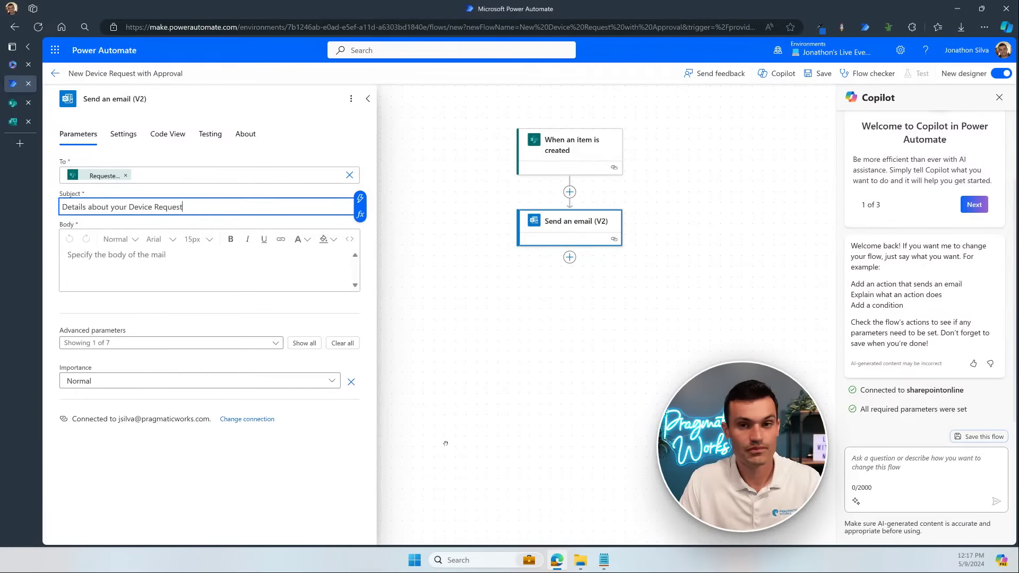
{"action": "left_click", "coordinate": [149, 256]}
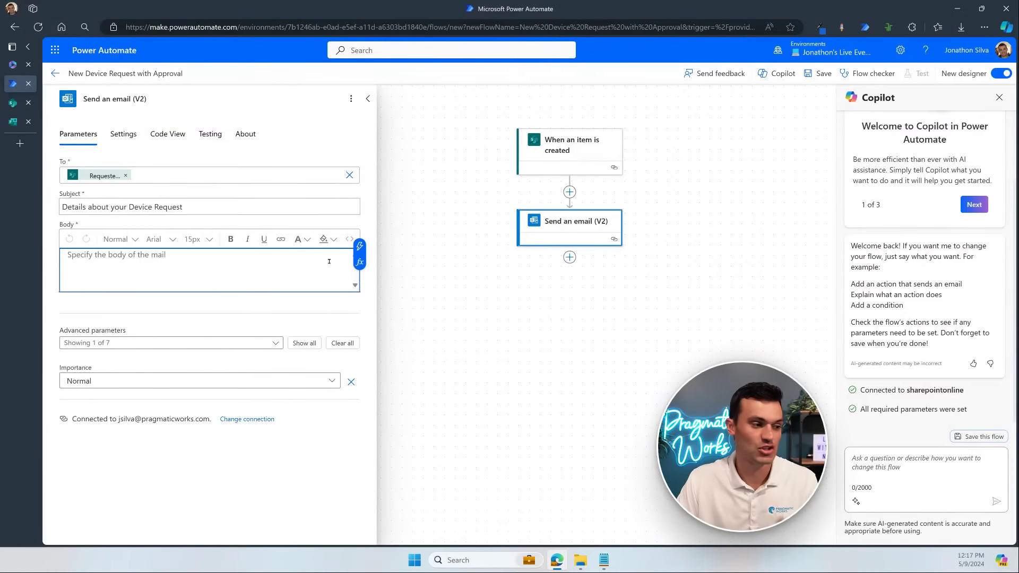
Step: Write 'Device:' plus the item's Title in the body, then widen the SharePoint Request Date column
{"action": "type", "text": "De"}
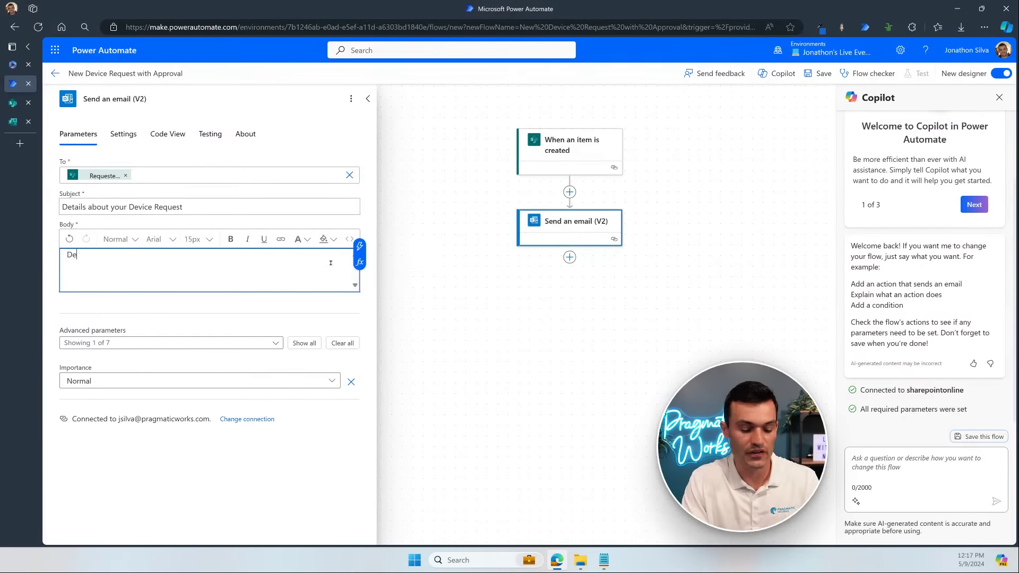
{"action": "type", "text": "vice:"}
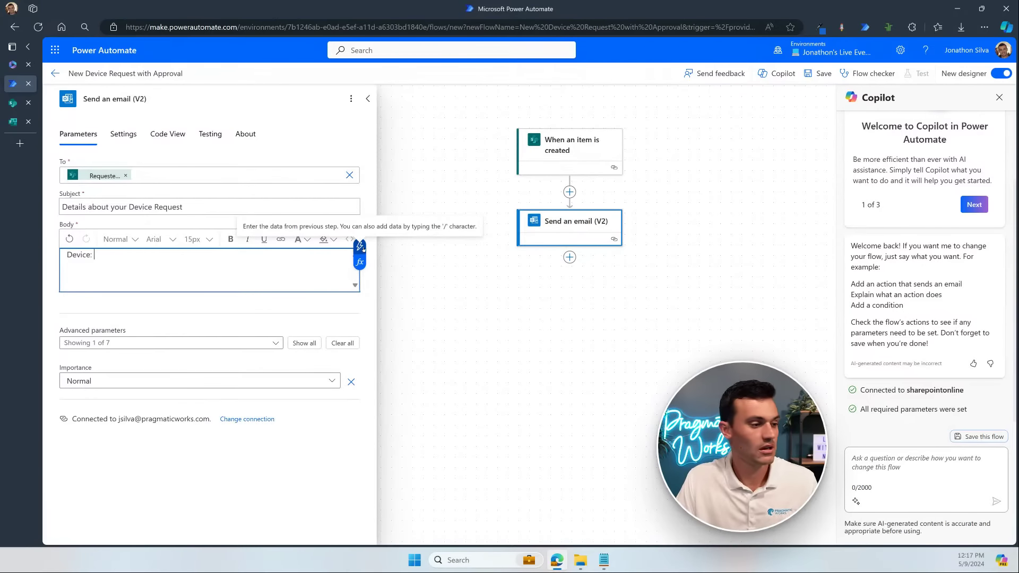
{"action": "left_click", "coordinate": [360, 246]}
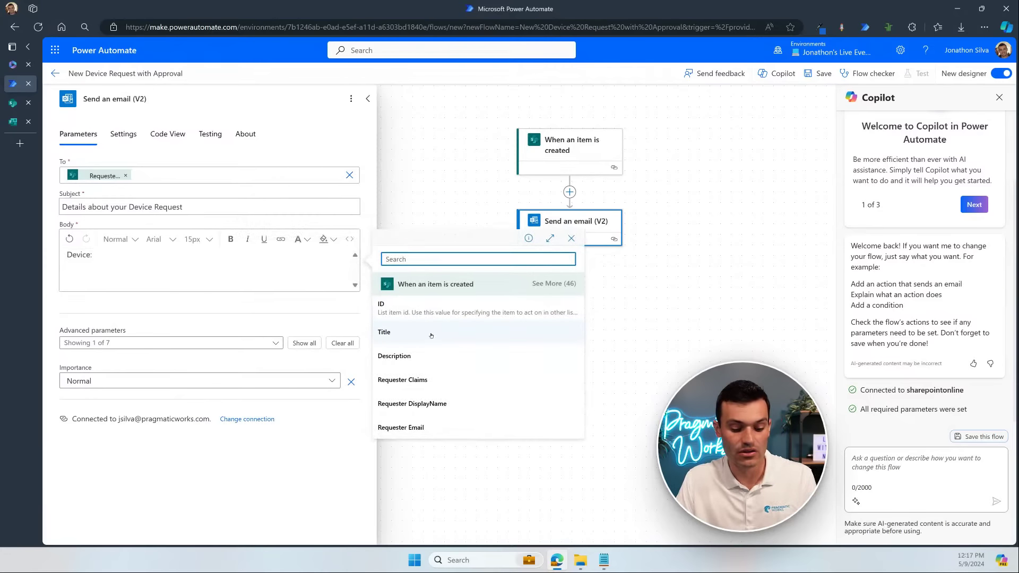
{"action": "left_click_drag", "start_coordinate": [373, 320], "coordinate": [404, 342]}
{"action": "left_click_drag", "start_coordinate": [106, 257], "coordinate": [374, 330]}
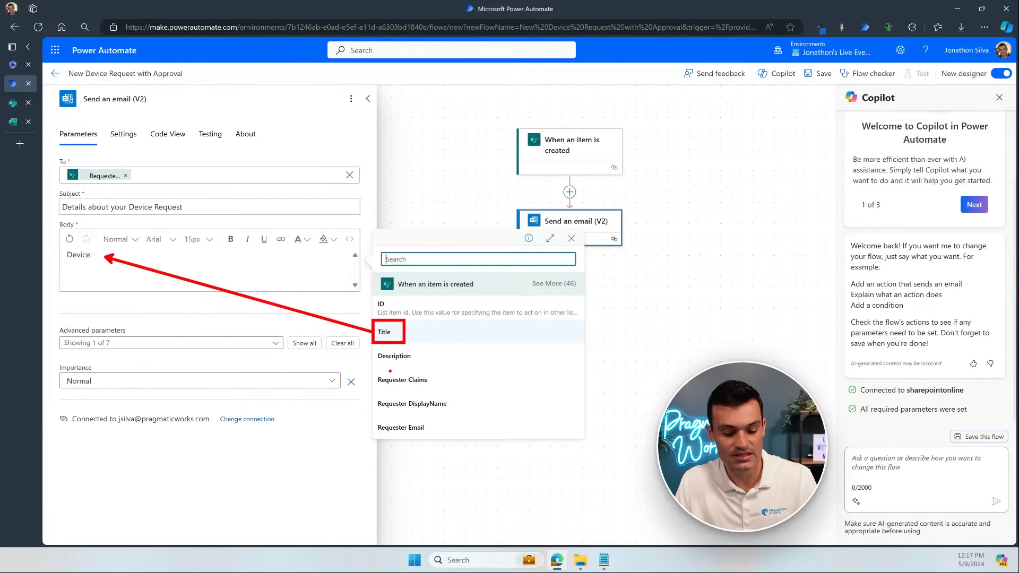
{"action": "key", "text": "Escape"}
{"action": "left_click", "coordinate": [407, 333]}
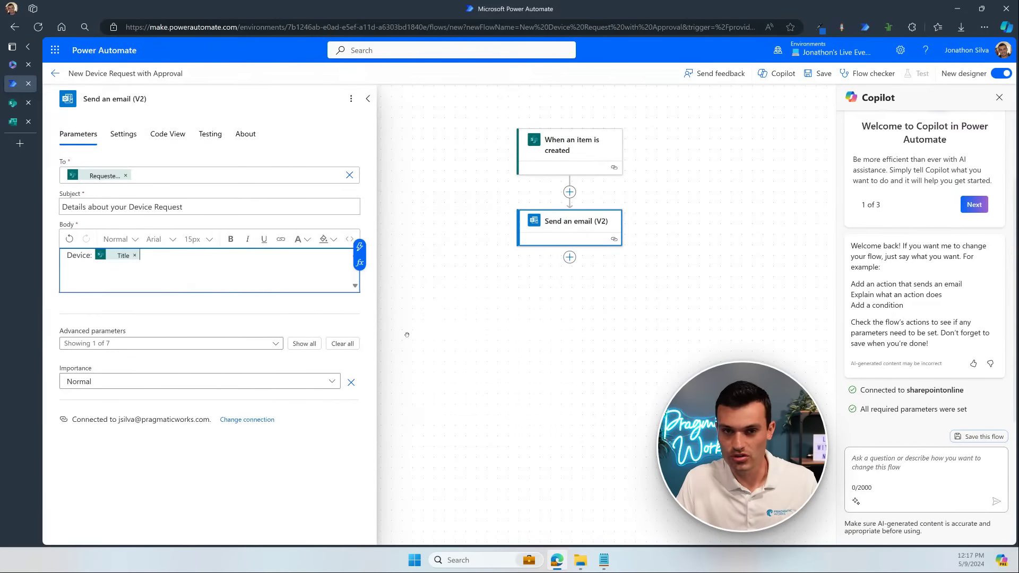
{"action": "key", "text": "Return"}
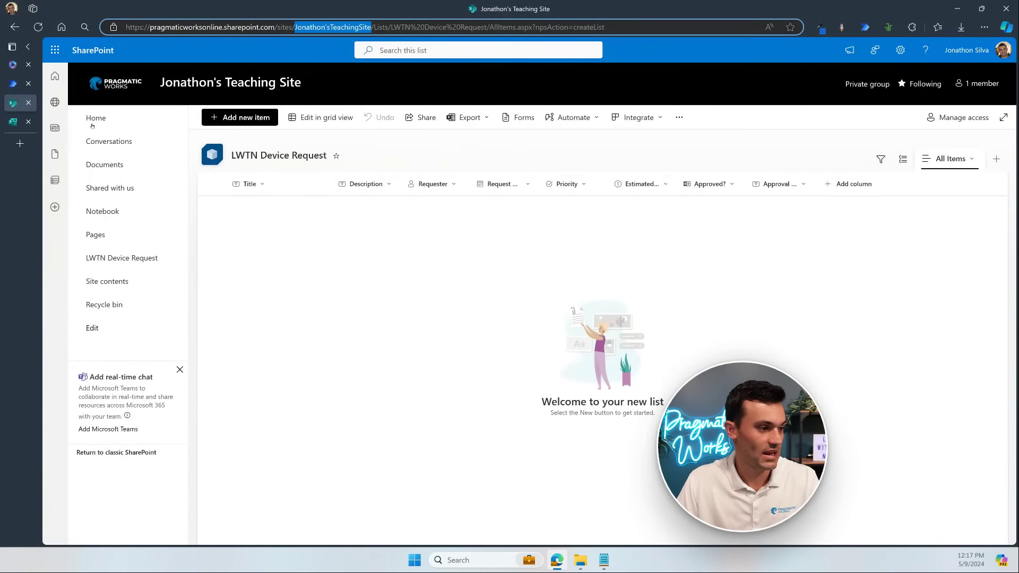
{"action": "left_click", "coordinate": [13, 103]}
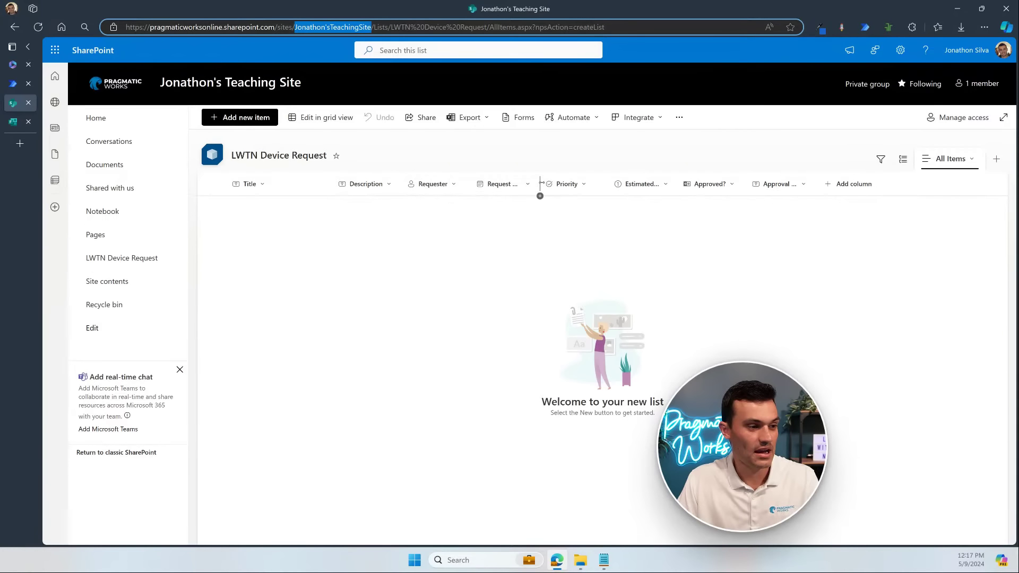
{"action": "left_click_drag", "start_coordinate": [537, 184], "coordinate": [582, 182]}
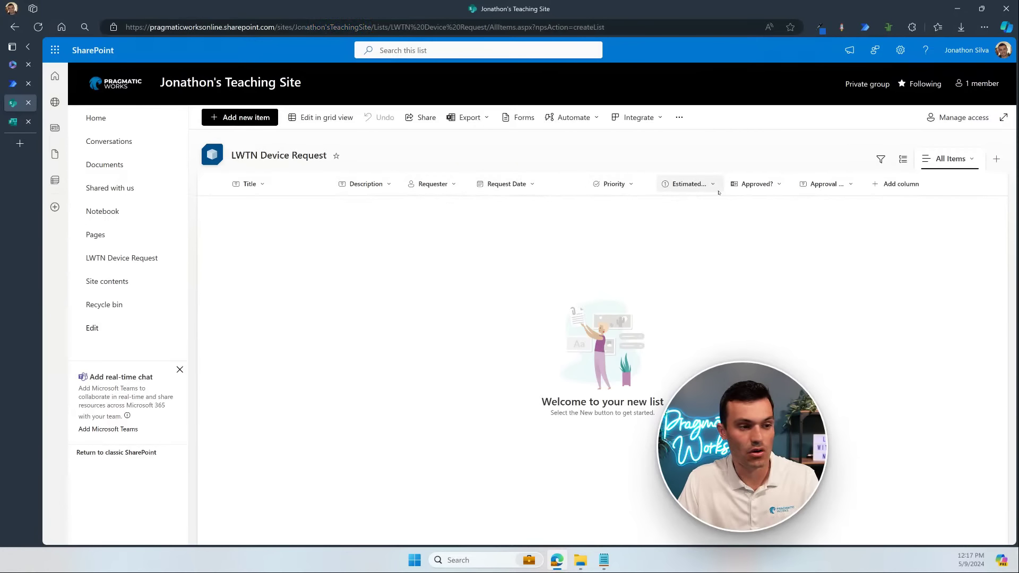
Step: Add a 'Description:' line holding the item's Description field to the email body
{"action": "left_click", "coordinate": [13, 83]}
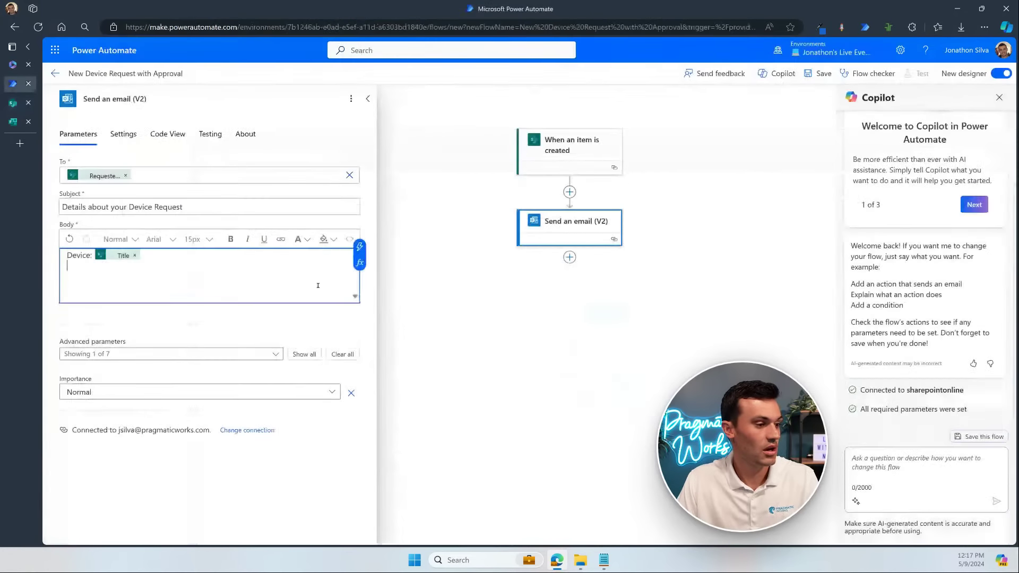
{"action": "type", "text": "Des"}
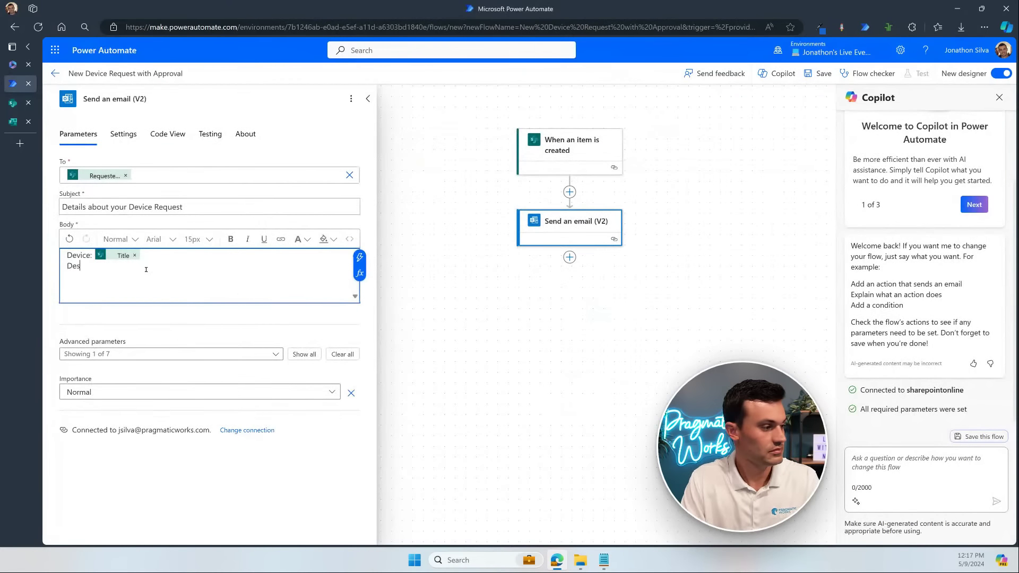
{"action": "type", "text": "cription"}
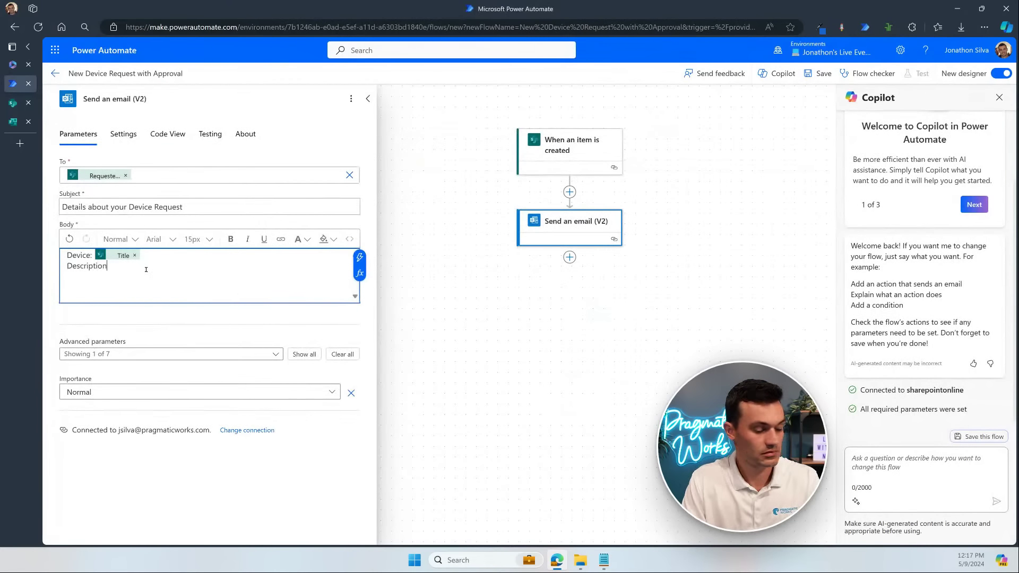
{"action": "type", "text": ":"}
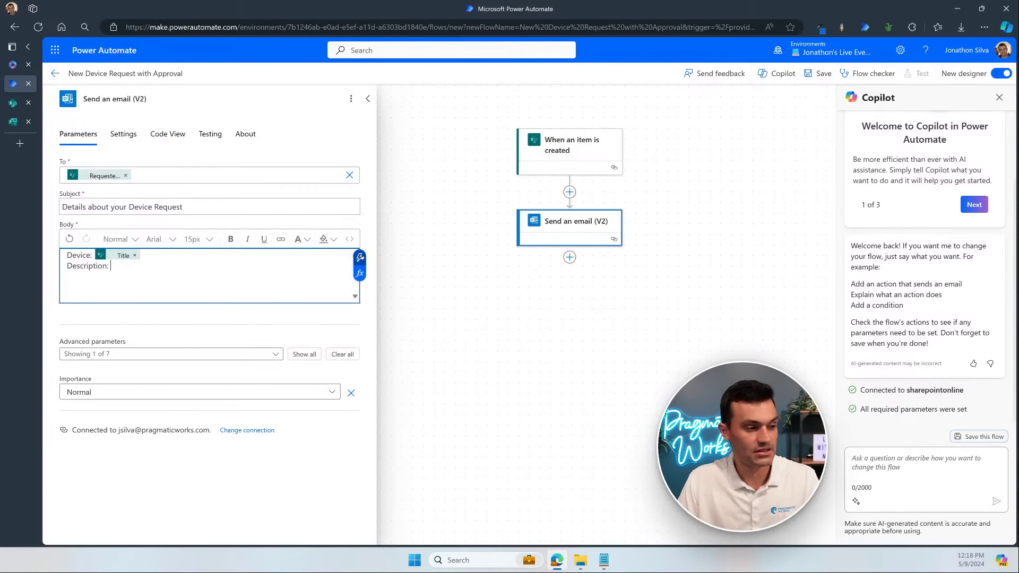
{"action": "left_click", "coordinate": [360, 258]}
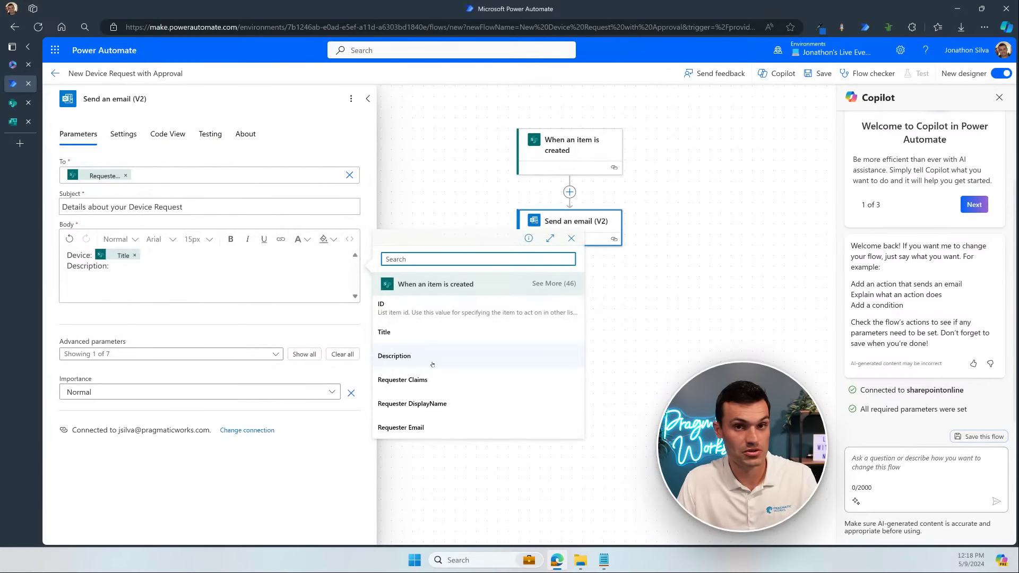
{"action": "left_click", "coordinate": [417, 354]}
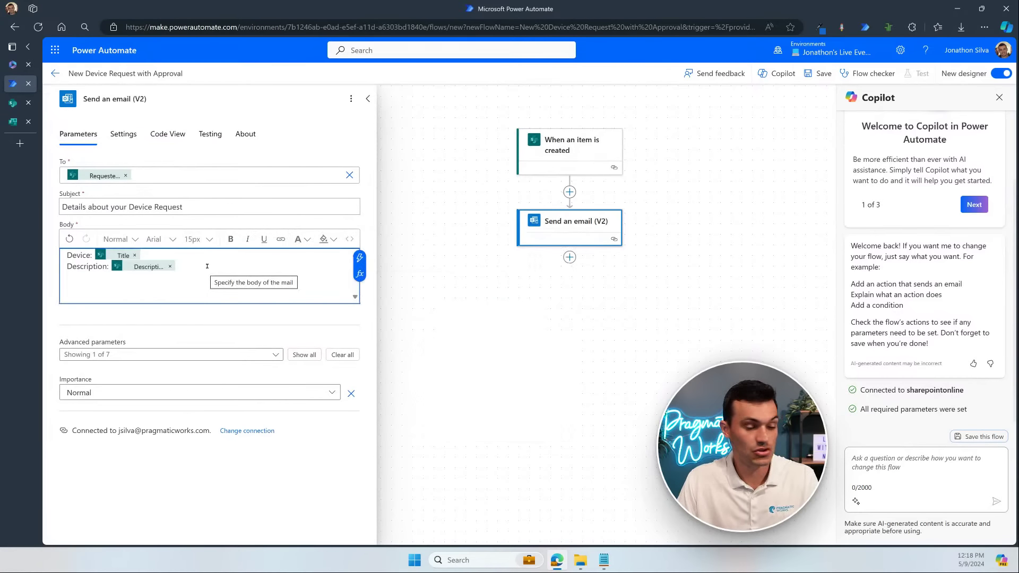
Step: Start a new 'Priority:' line below the Description, ready for its value
{"action": "left_click", "coordinate": [207, 266]}
{"action": "key", "text": "Return"}
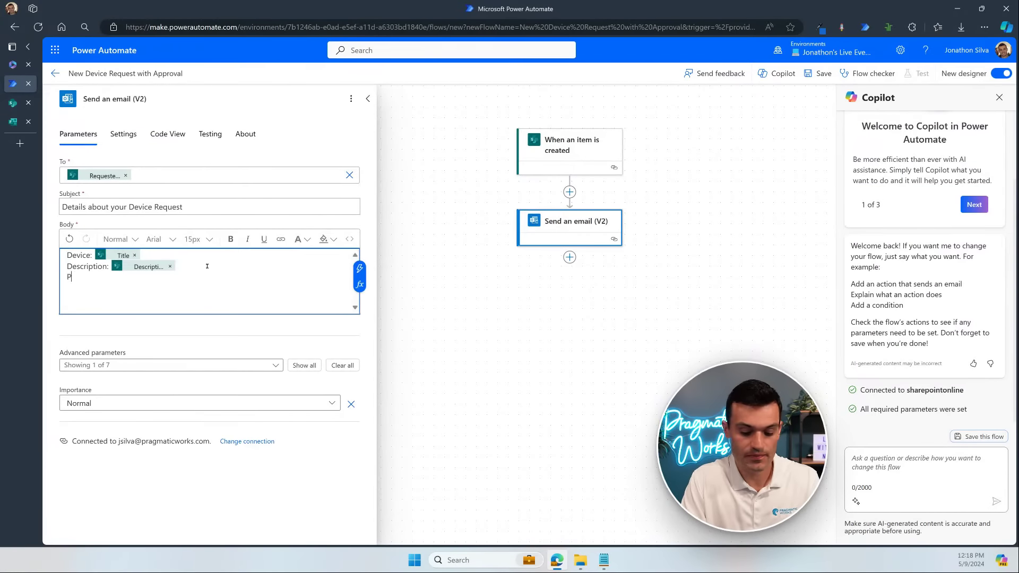
{"action": "type", "text": "Prio"}
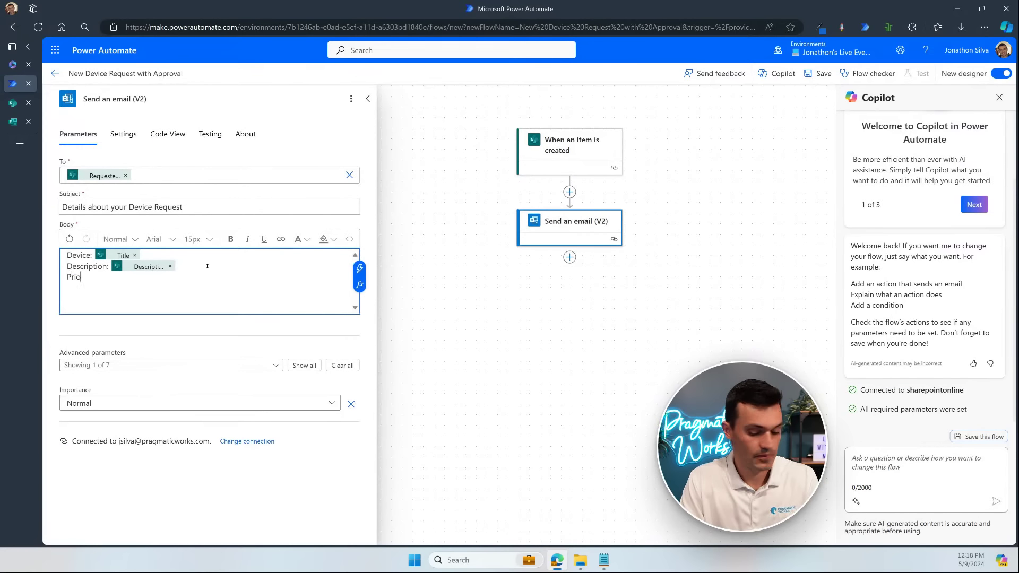
{"action": "type", "text": "rity:"}
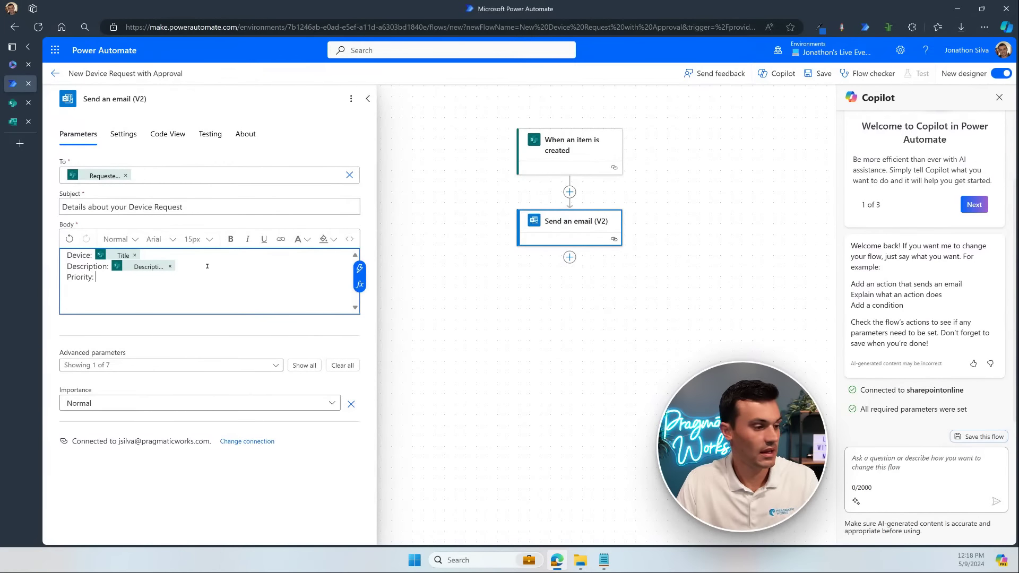
{"action": "left_click", "coordinate": [359, 269]}
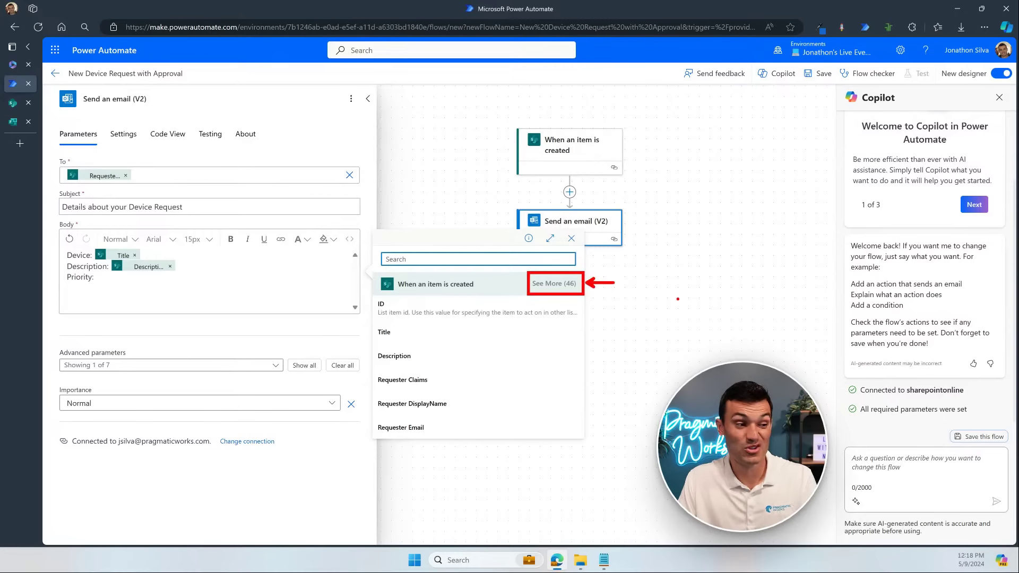
Step: Insert the item's Priority Value field after 'Priority:' in the body
{"action": "left_click", "coordinate": [553, 287]}
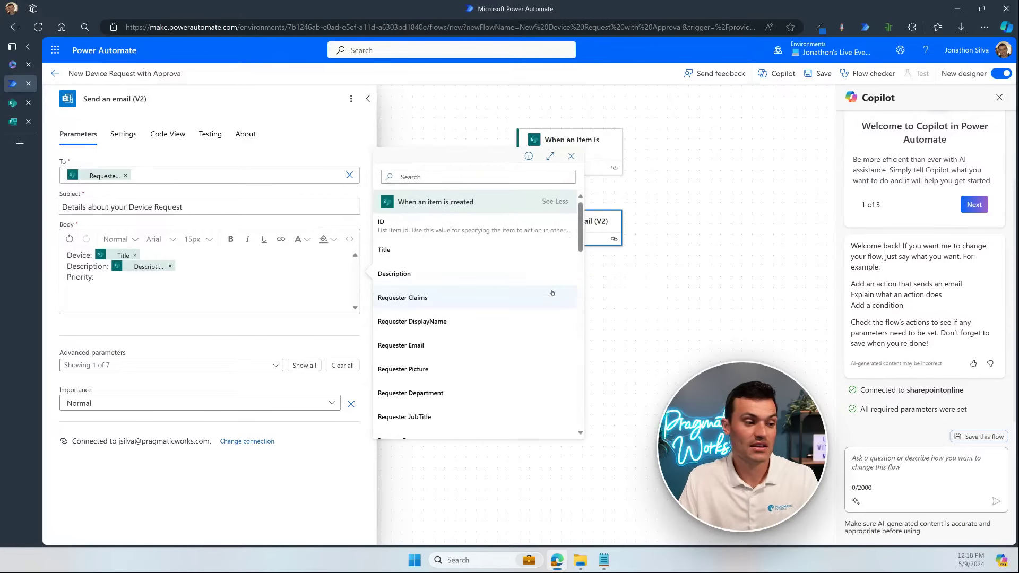
{"action": "scroll", "coordinate": [538, 291], "scroll_direction": "down", "scroll_amount": 5}
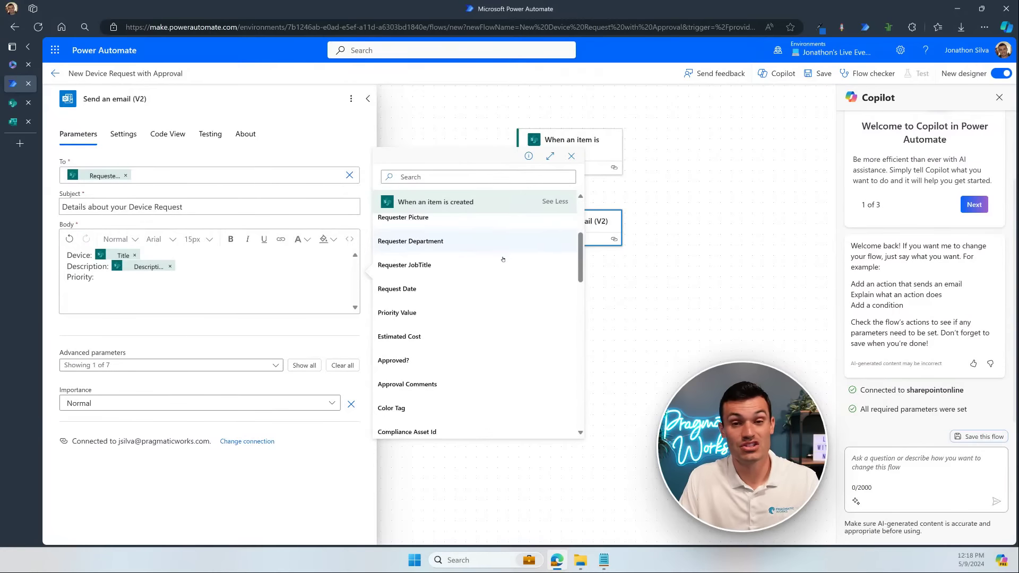
{"action": "scroll", "coordinate": [502, 267], "scroll_direction": "down", "scroll_amount": 1}
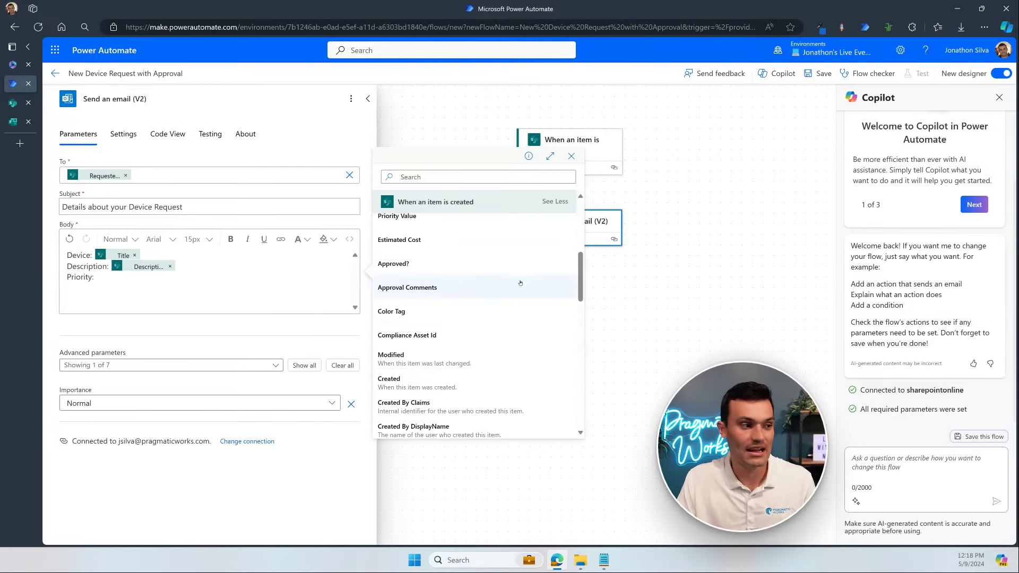
{"action": "scroll", "coordinate": [518, 287], "scroll_direction": "up", "scroll_amount": 1}
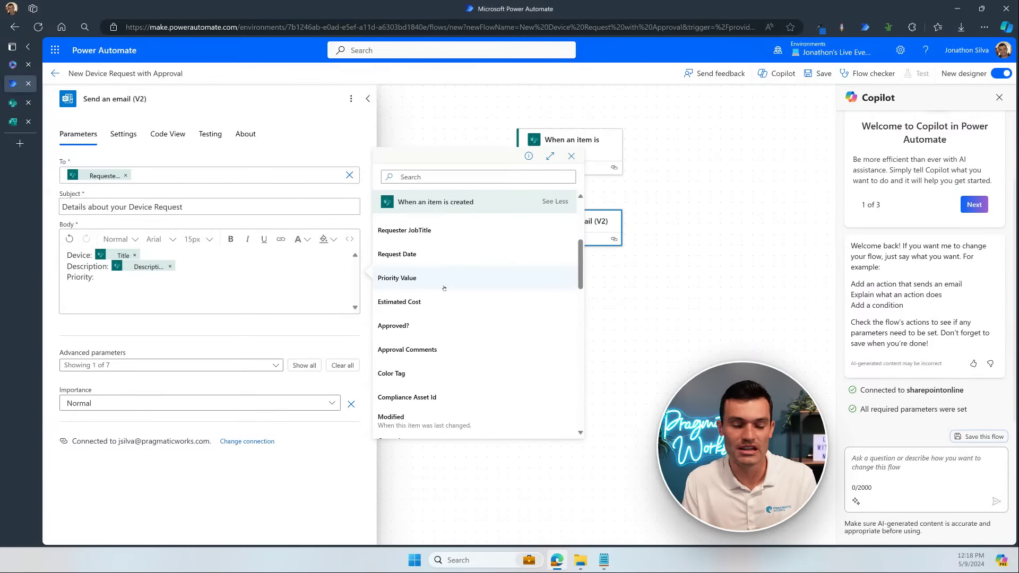
{"action": "left_click", "coordinate": [443, 285]}
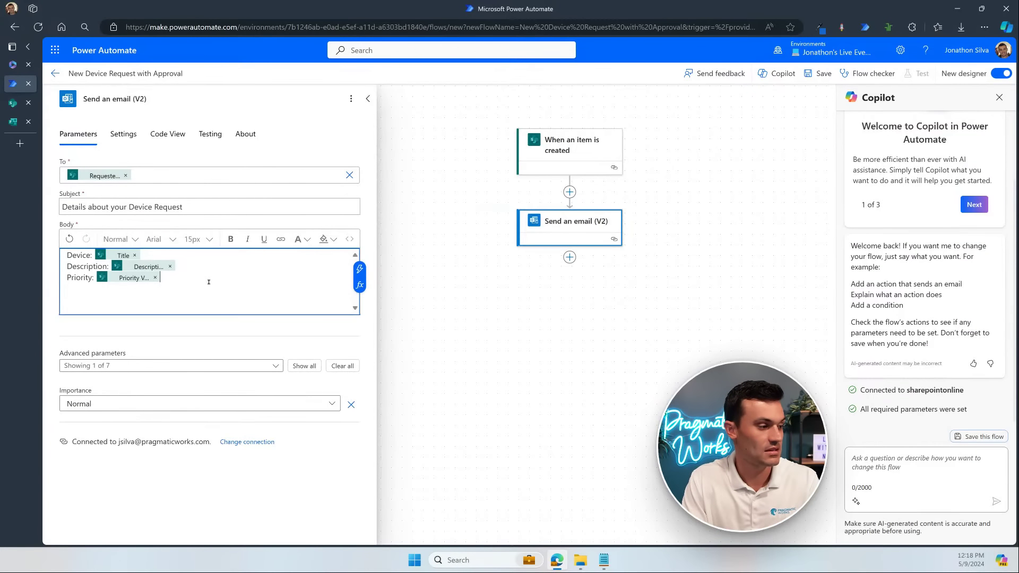
Step: Add an 'Estimated Cost:' line with the Estimated Cost field, then save the flow
{"action": "key", "text": "Return"}
{"action": "type", "text": "Estimated C"}
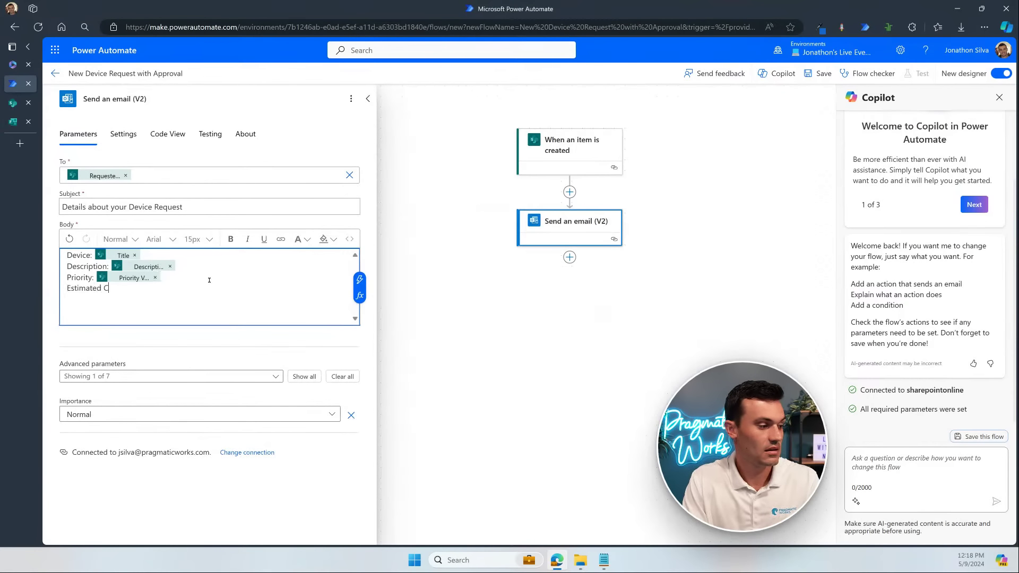
{"action": "type", "text": "ost:"}
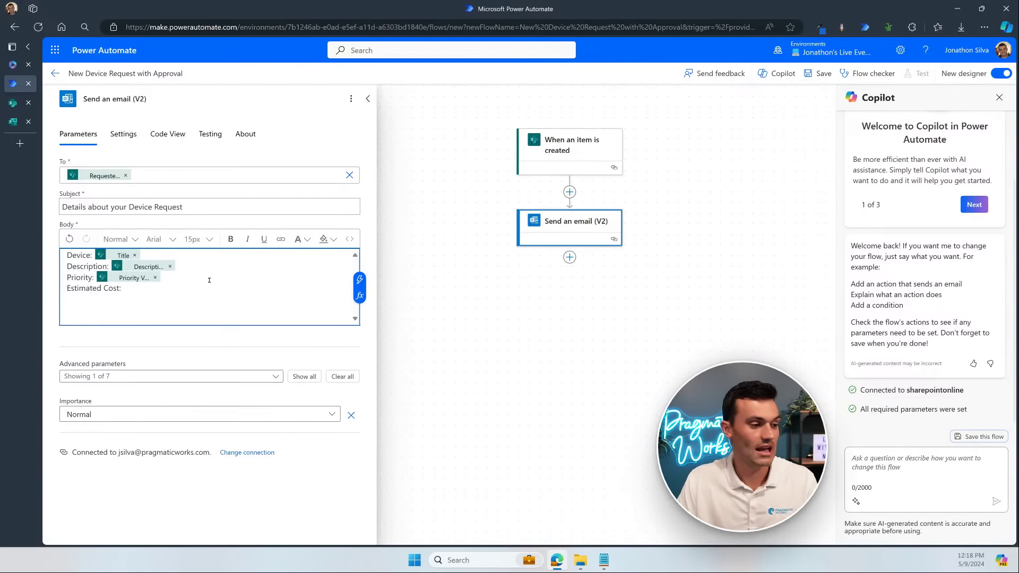
{"action": "left_click", "coordinate": [360, 279]}
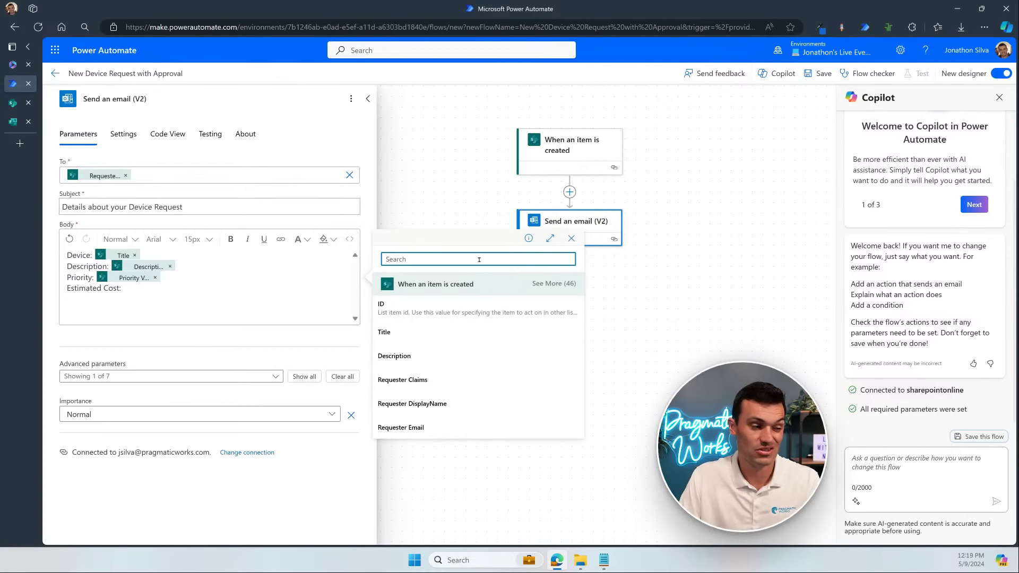
{"action": "type", "text": "cost"}
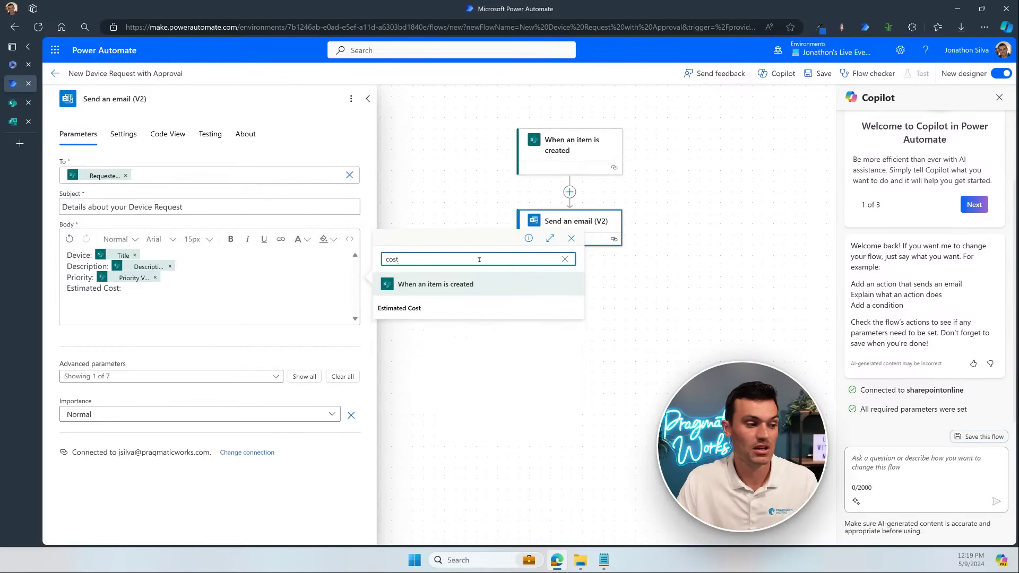
{"action": "left_click", "coordinate": [443, 309]}
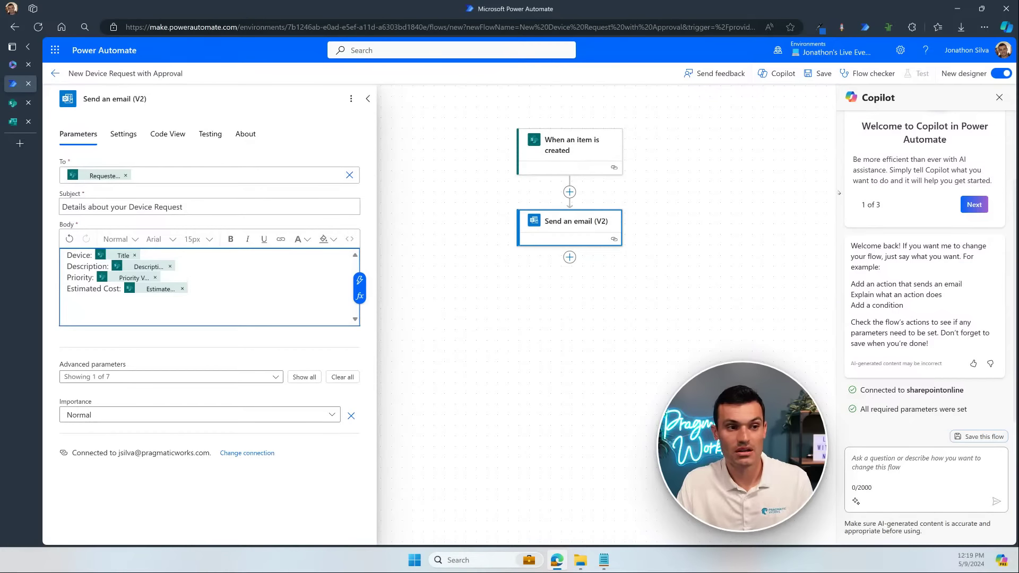
{"action": "left_click", "coordinate": [819, 72]}
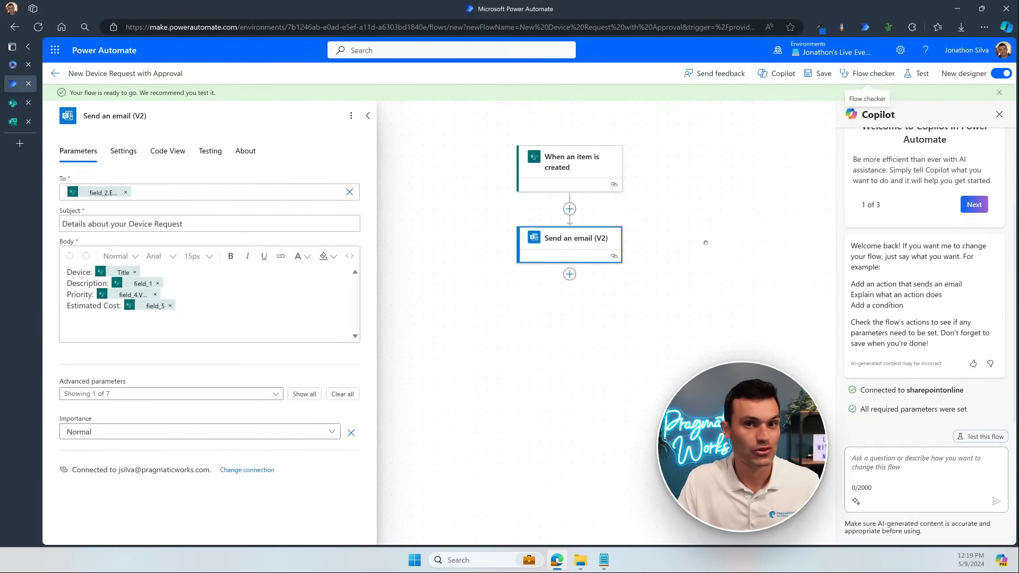
Step: Start a manual test run of the flow and go to the SharePoint device request list
{"action": "left_click", "coordinate": [923, 75]}
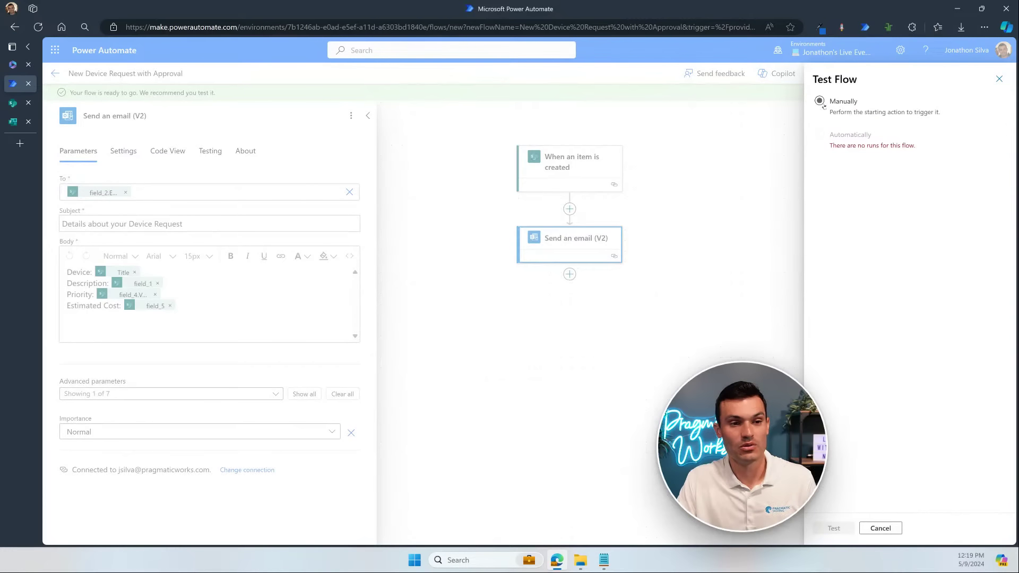
{"action": "left_click", "coordinate": [819, 101]}
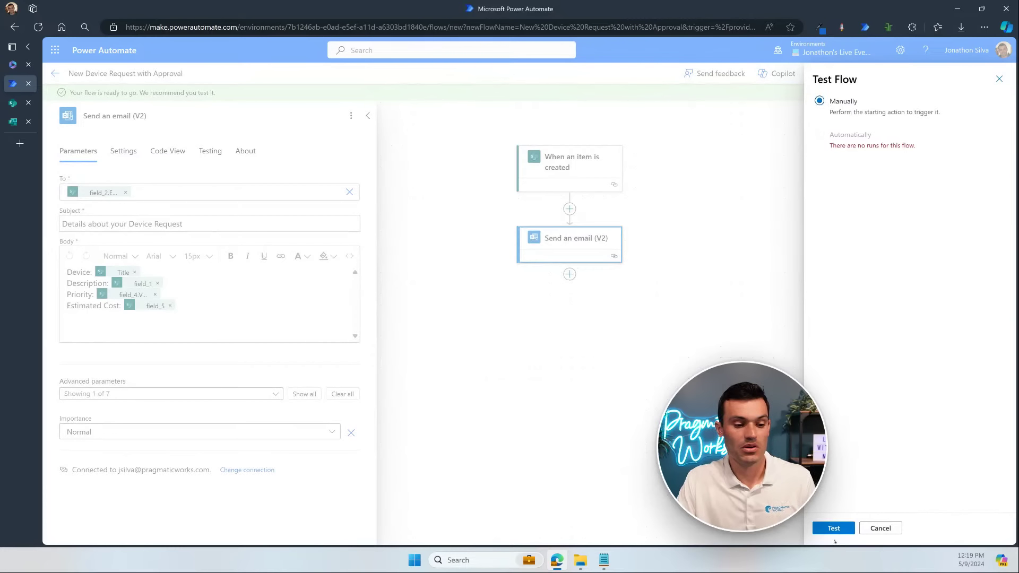
{"action": "left_click", "coordinate": [830, 529]}
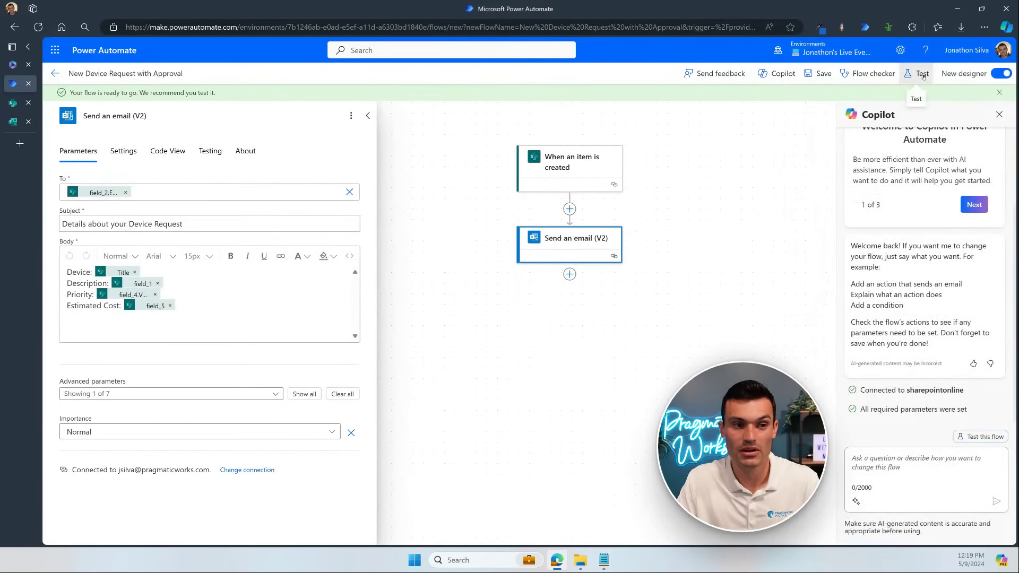
{"action": "left_click", "coordinate": [920, 74]}
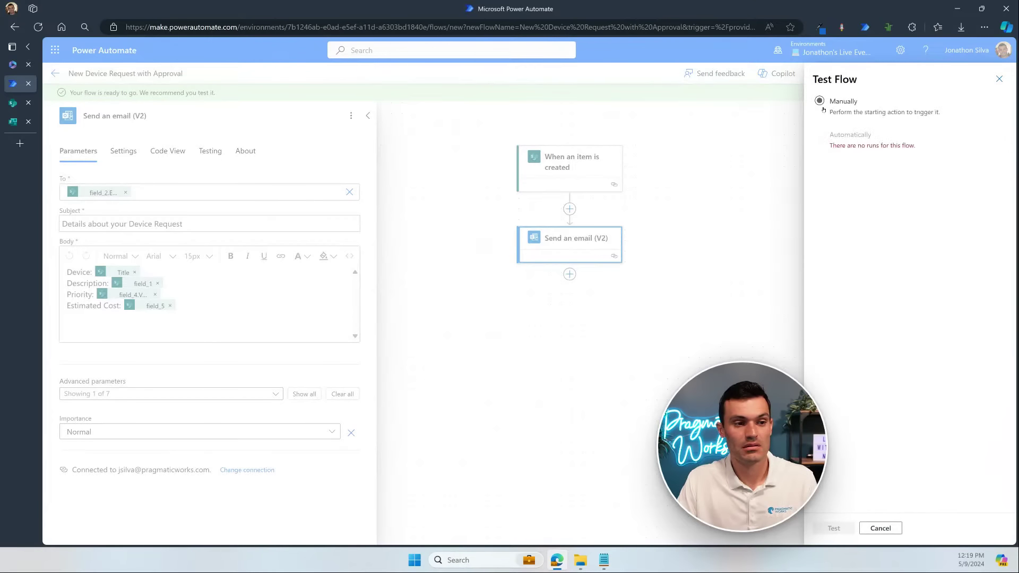
{"action": "left_click", "coordinate": [822, 106]}
{"action": "left_click", "coordinate": [832, 528]}
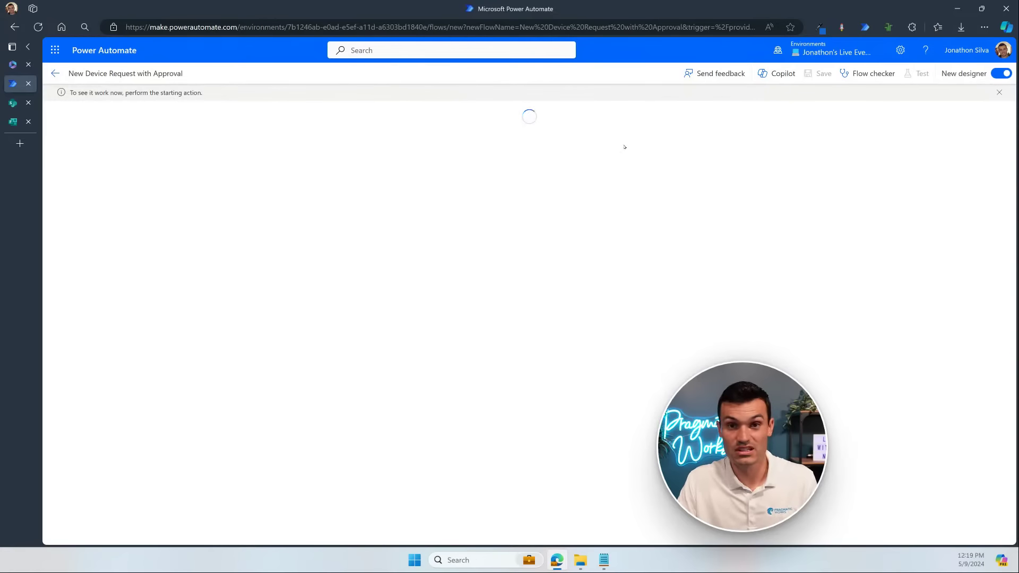
{"action": "left_click", "coordinate": [13, 104]}
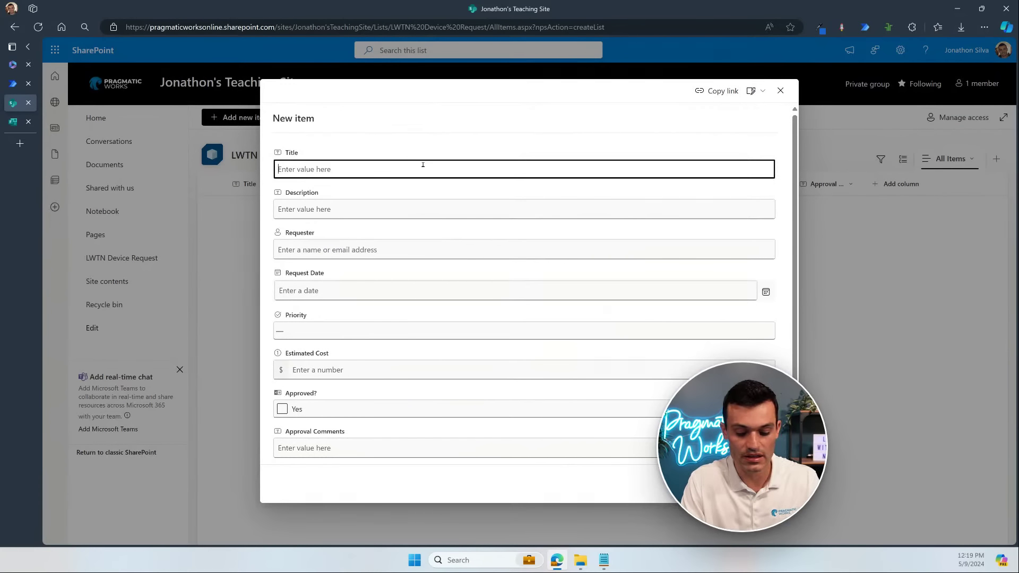
Step: Enter Title 'Large Monitor', Description 'Mine is super old', the requester, and request date May 9, 2024
{"action": "type", "text": "Large "}
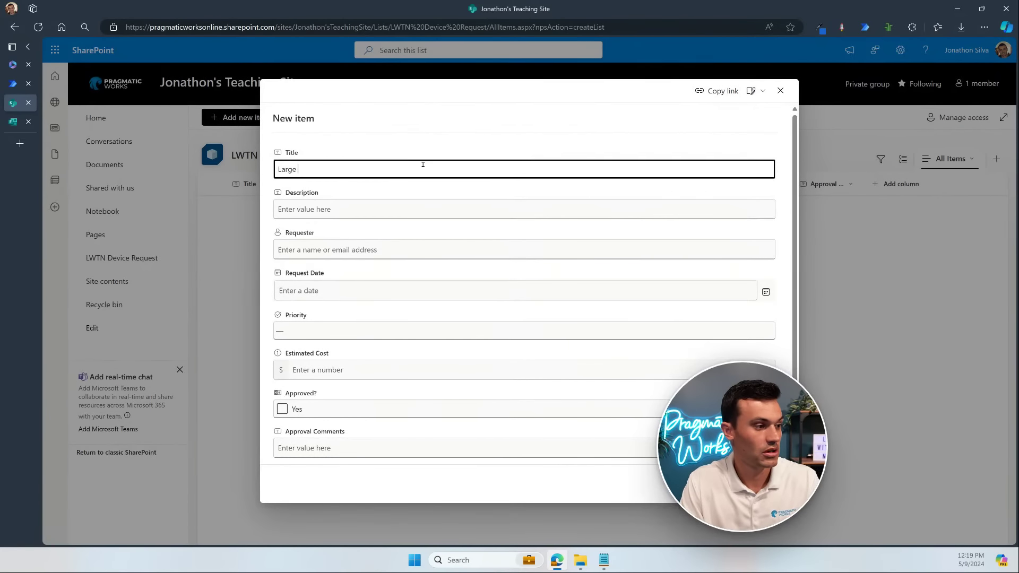
{"action": "type", "text": "Monitor"}
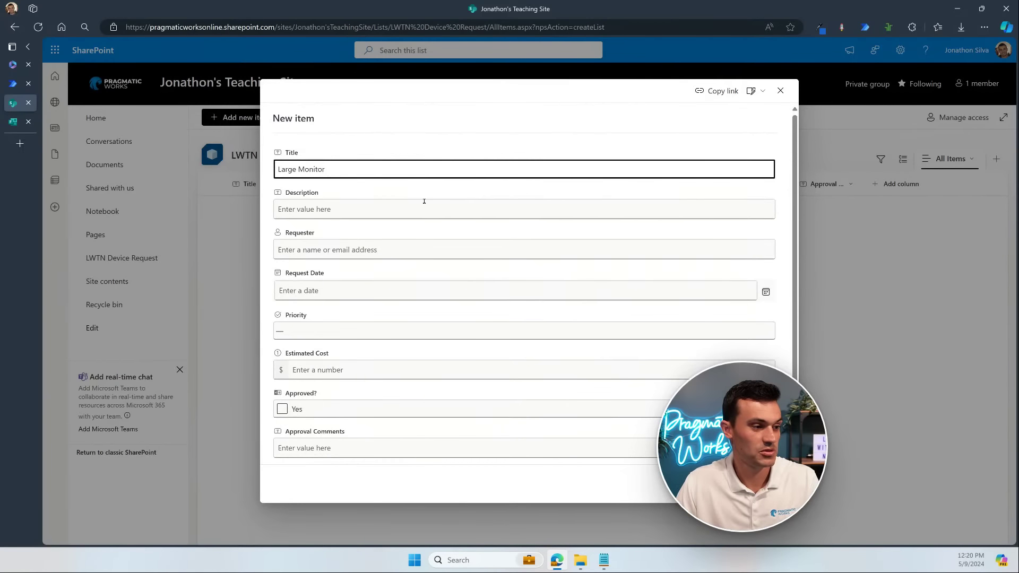
{"action": "left_click", "coordinate": [440, 211]}
{"action": "type", "text": "Mine "}
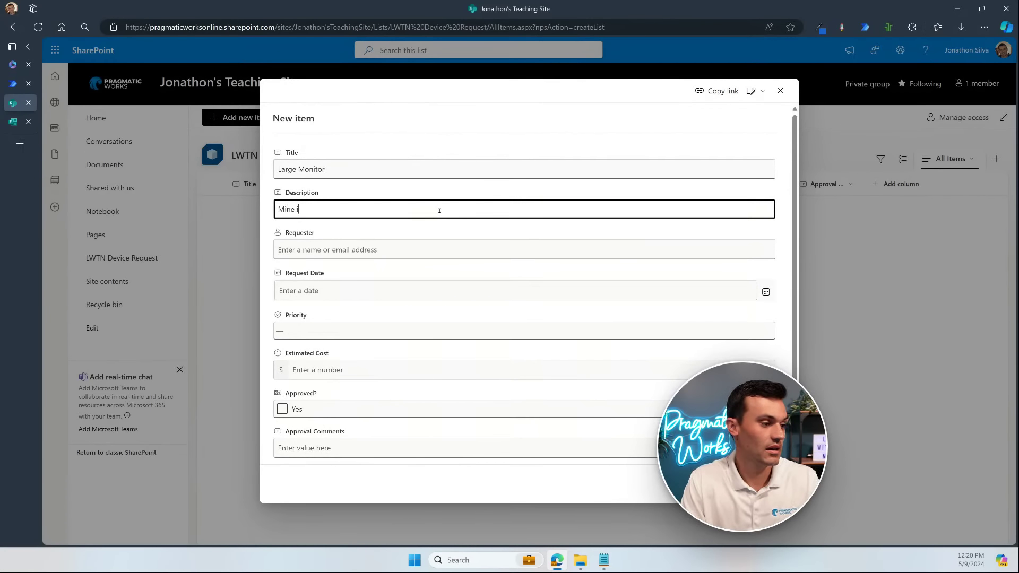
{"action": "type", "text": "is super old"}
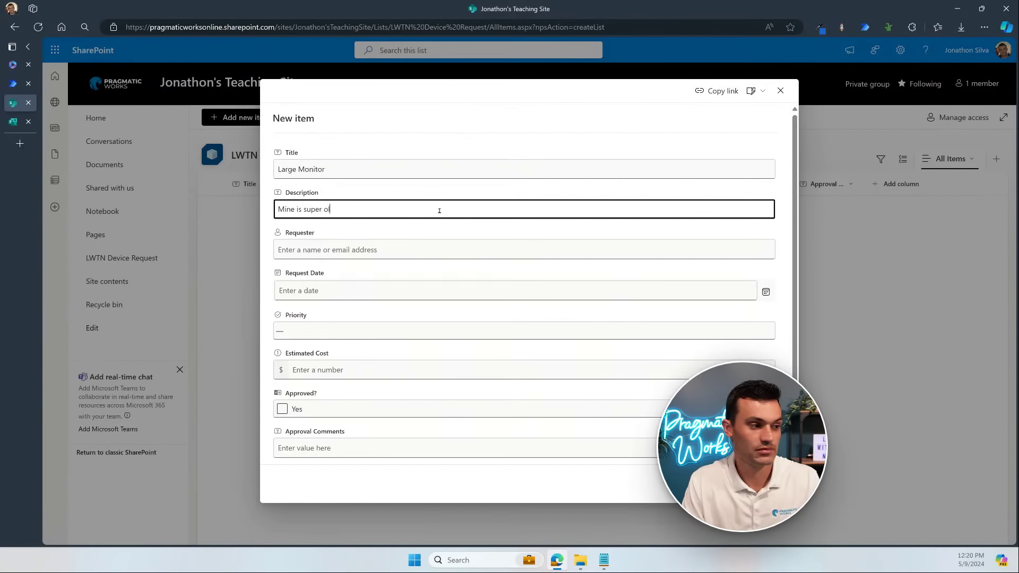
{"action": "left_click", "coordinate": [422, 251]}
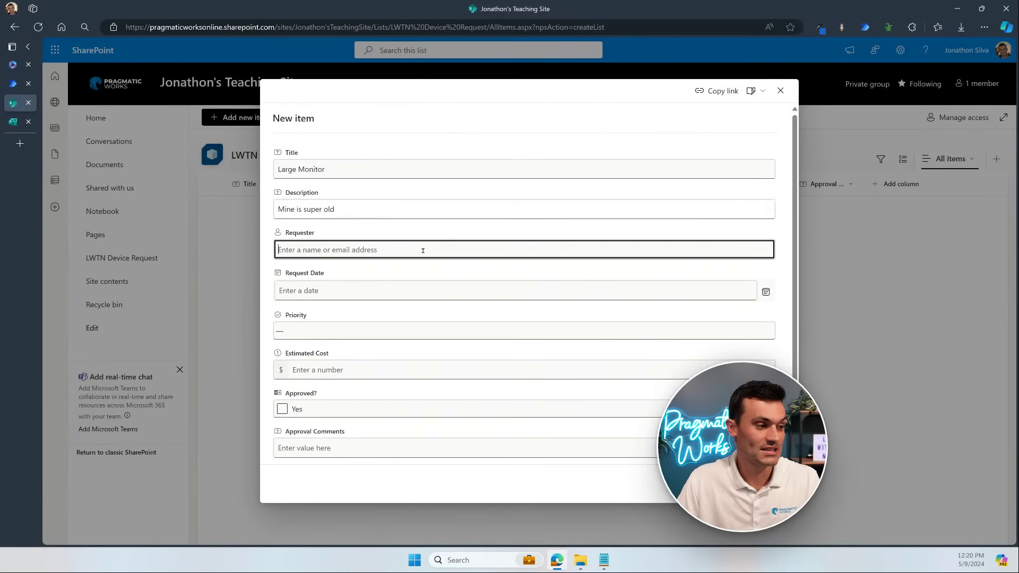
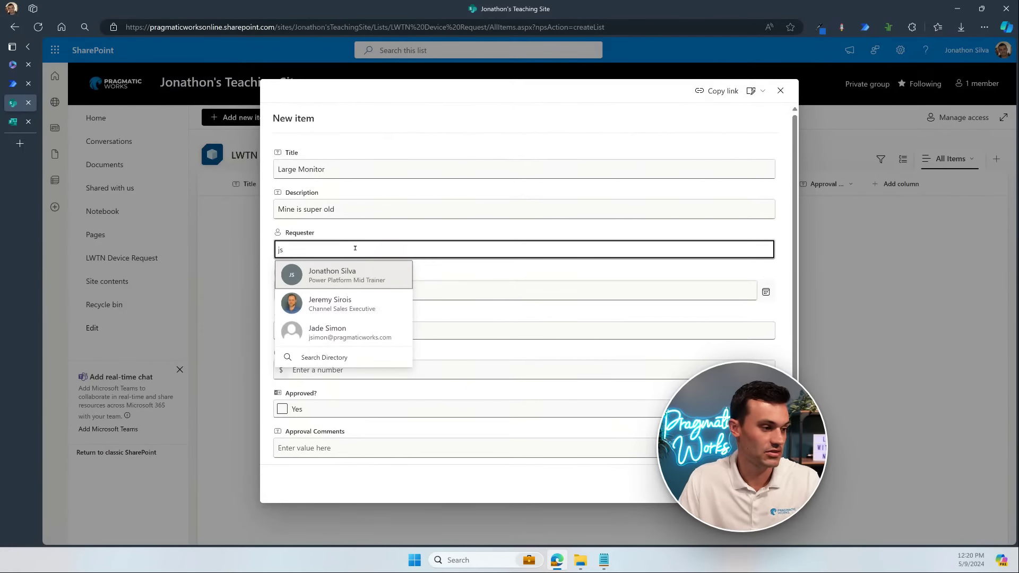
{"action": "left_click", "coordinate": [359, 273]}
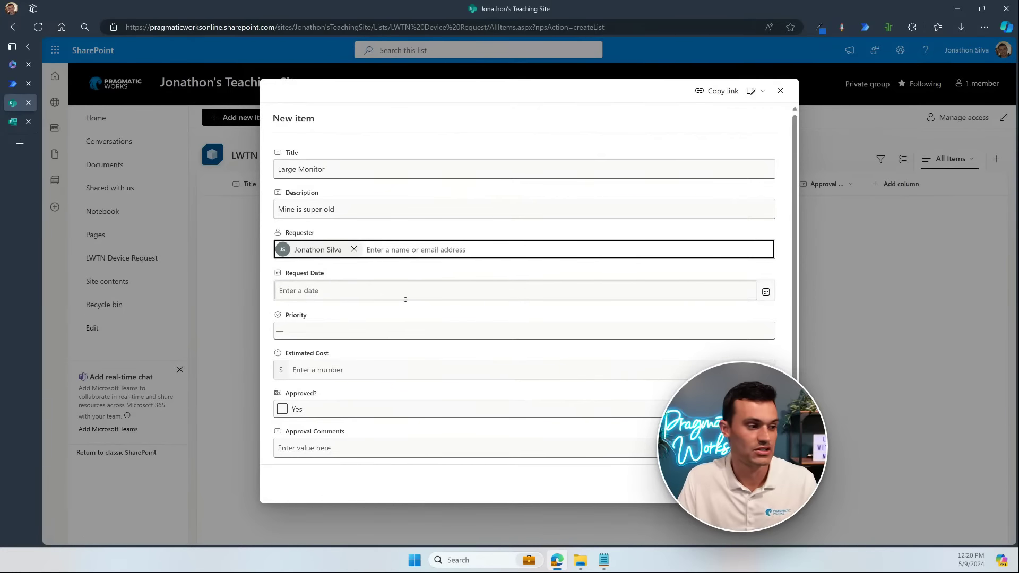
{"action": "left_click", "coordinate": [317, 290]}
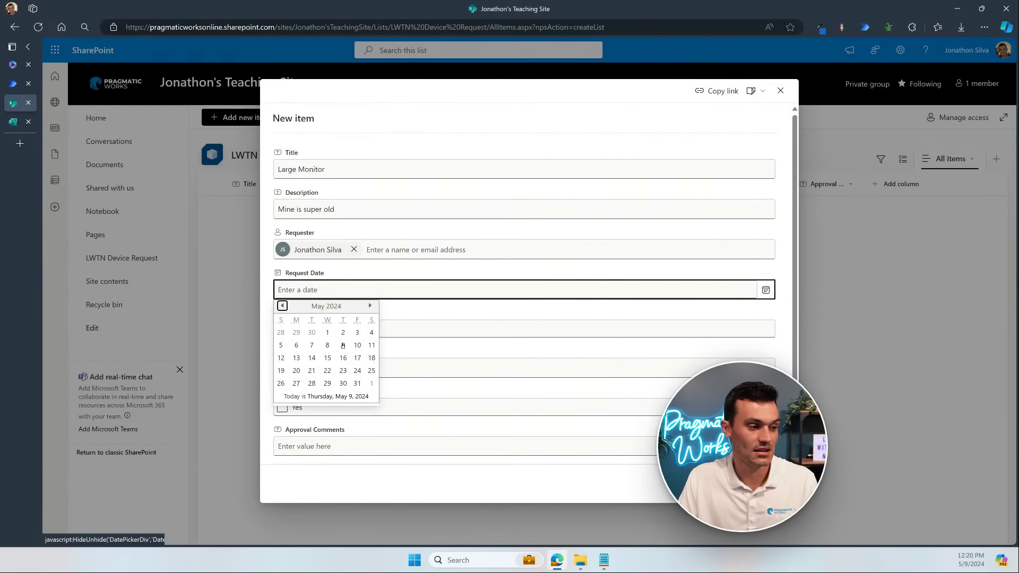
{"action": "left_click", "coordinate": [343, 345]}
Step: Set Priority to Medium and Estimated Cost to 125, leave it unapproved, and save the item
{"action": "left_click", "coordinate": [316, 329]}
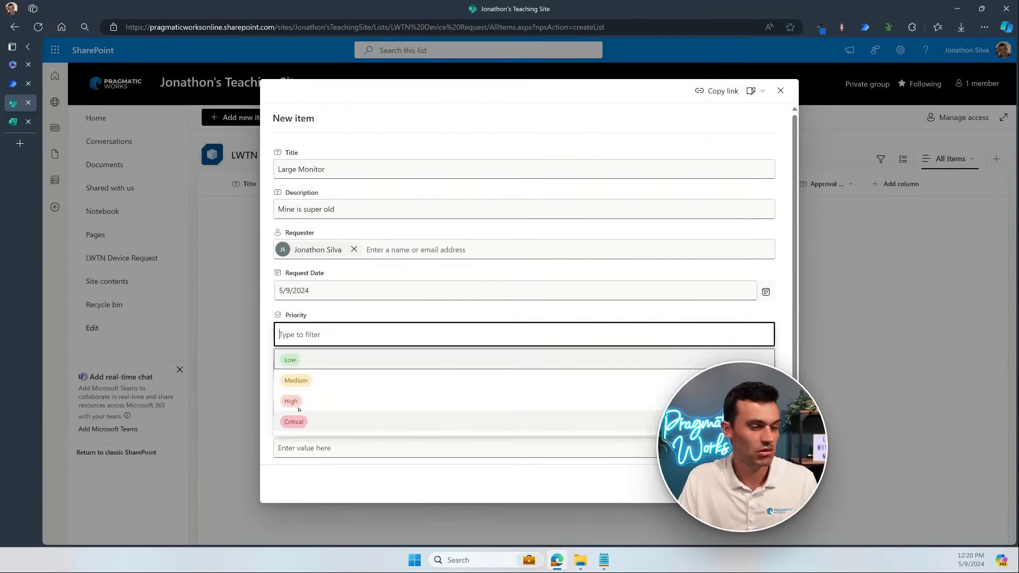
{"action": "left_click", "coordinate": [304, 381]}
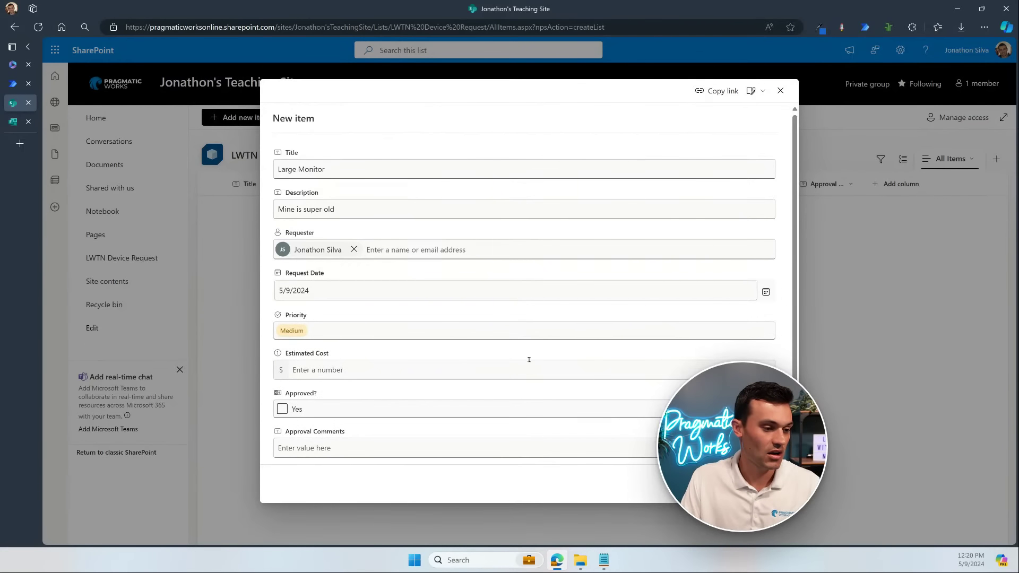
{"action": "left_click", "coordinate": [588, 359]}
{"action": "type", "text": "125"}
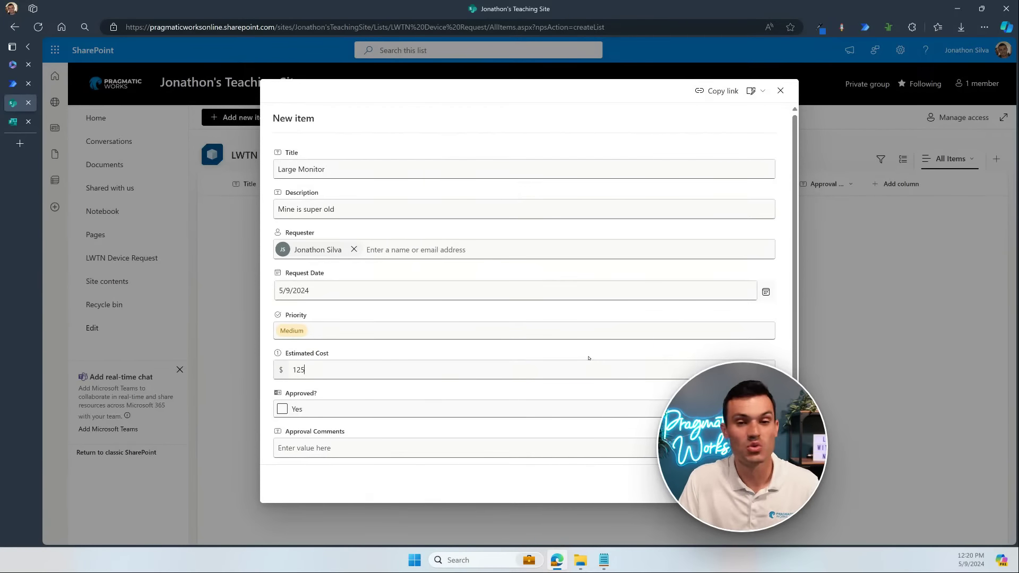
{"action": "scroll", "coordinate": [554, 333], "scroll_direction": "down", "scroll_amount": 2}
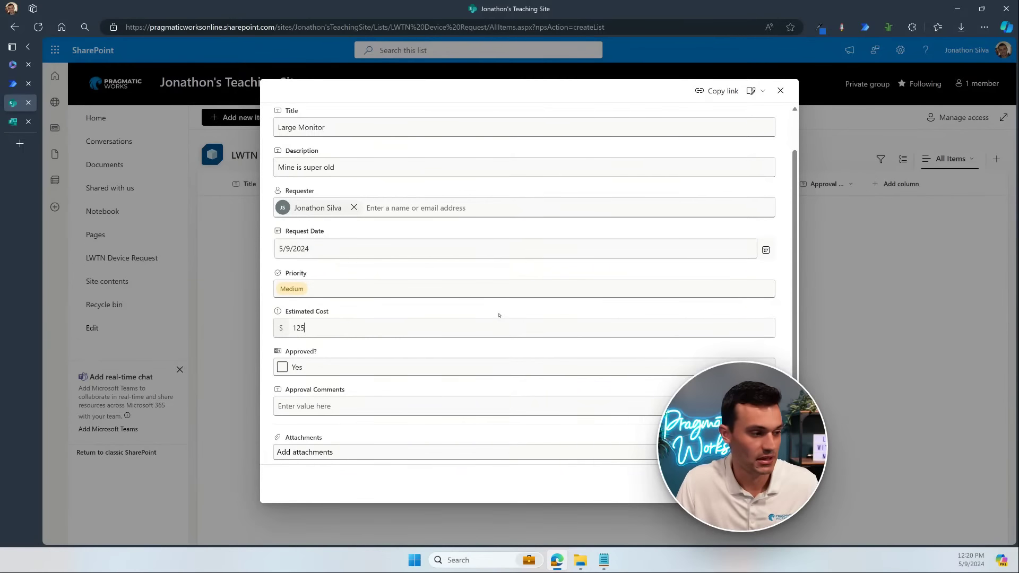
{"action": "left_click", "coordinate": [316, 361]}
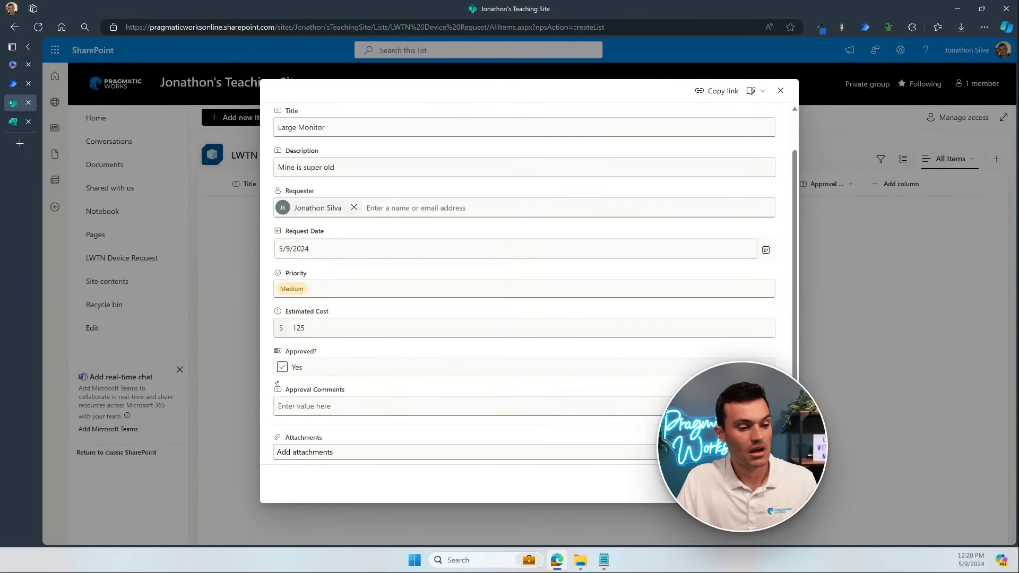
{"action": "left_click", "coordinate": [449, 363]}
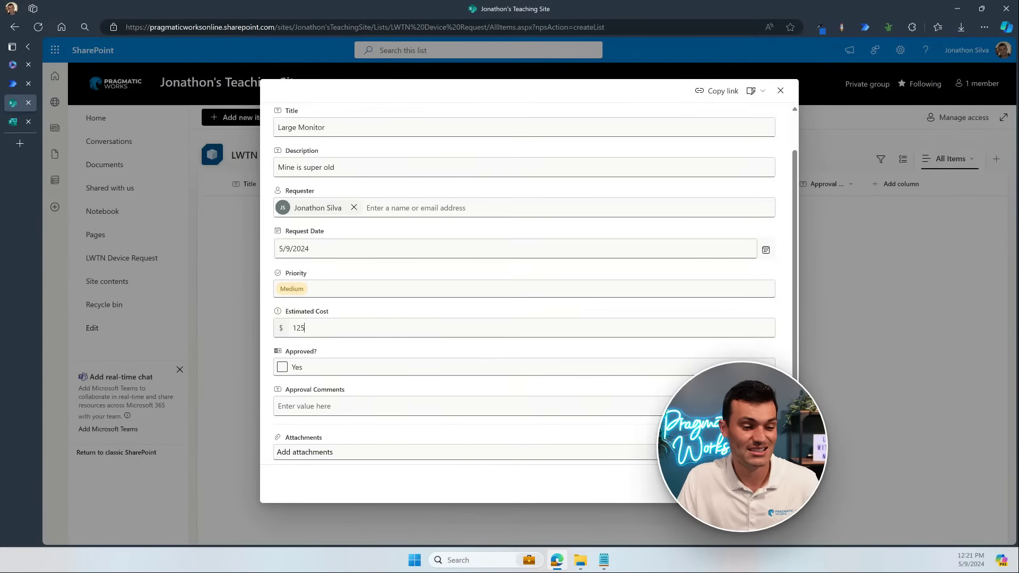
{"action": "left_click", "coordinate": [714, 483]}
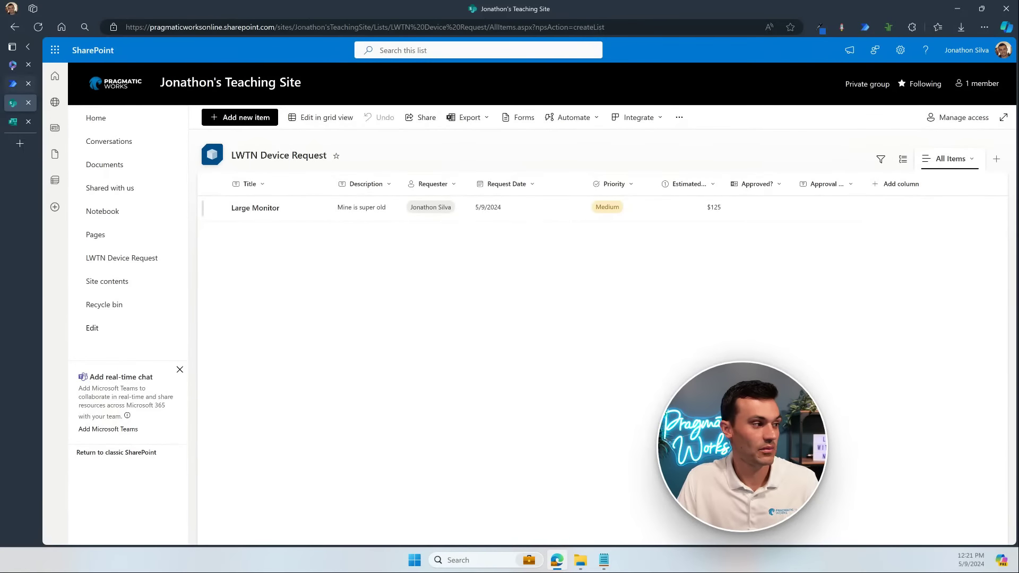
Step: Return to the flow and confirm the test run succeeded with trigger and email steps
{"action": "left_click", "coordinate": [12, 84]}
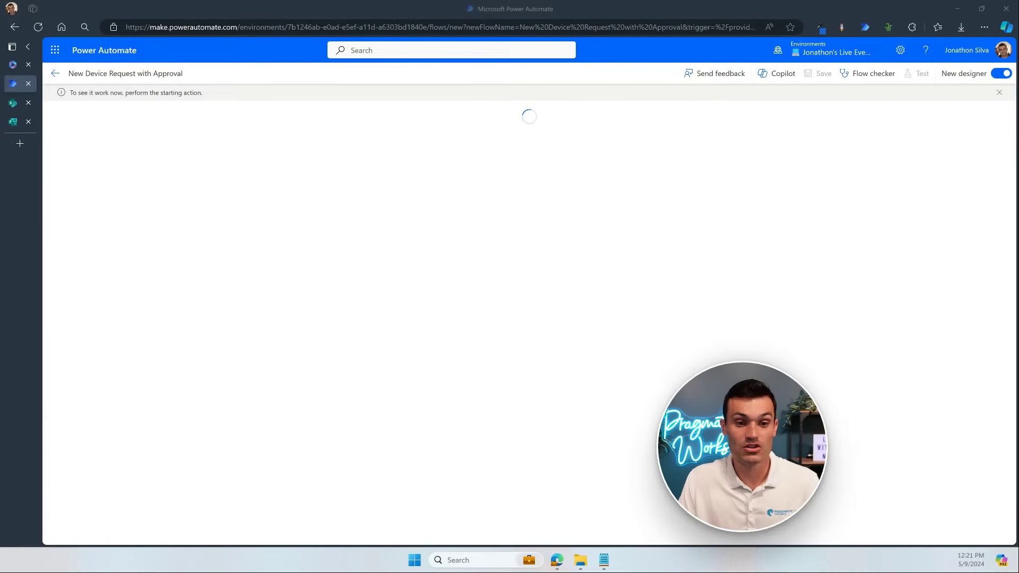
{"action": "left_click", "coordinate": [619, 212]}
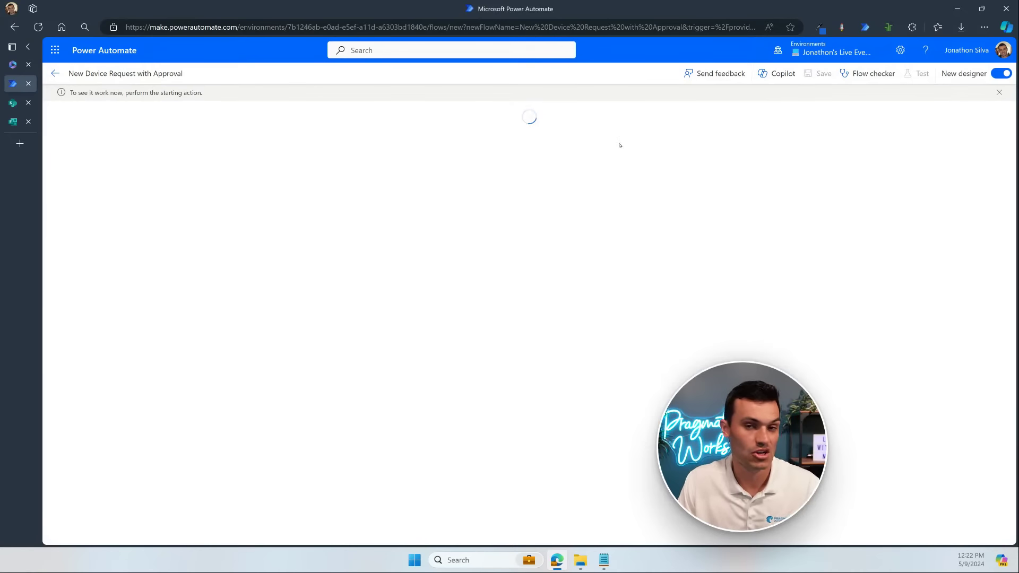
{"action": "left_click", "coordinate": [15, 100]}
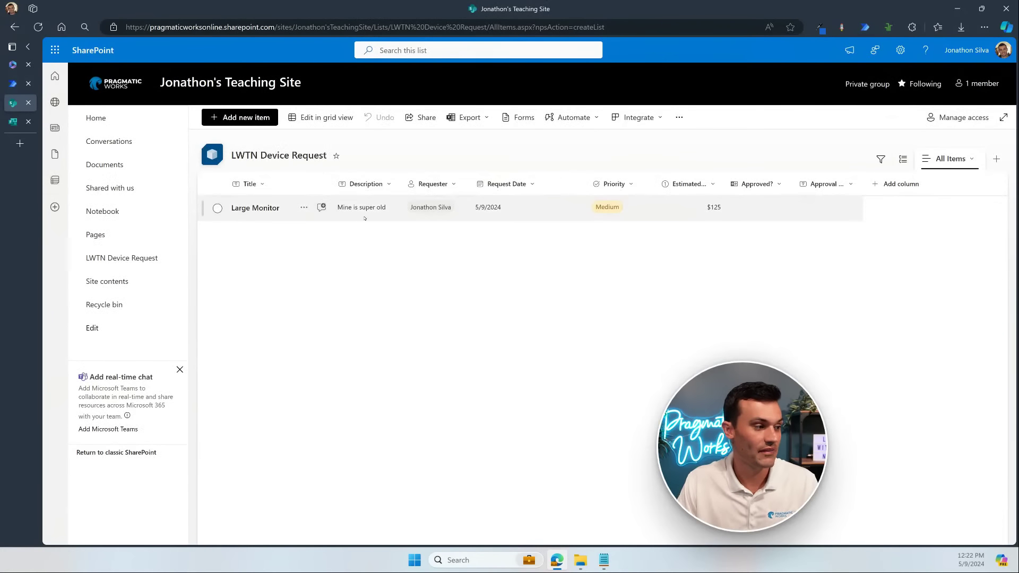
{"action": "left_click", "coordinate": [13, 83]}
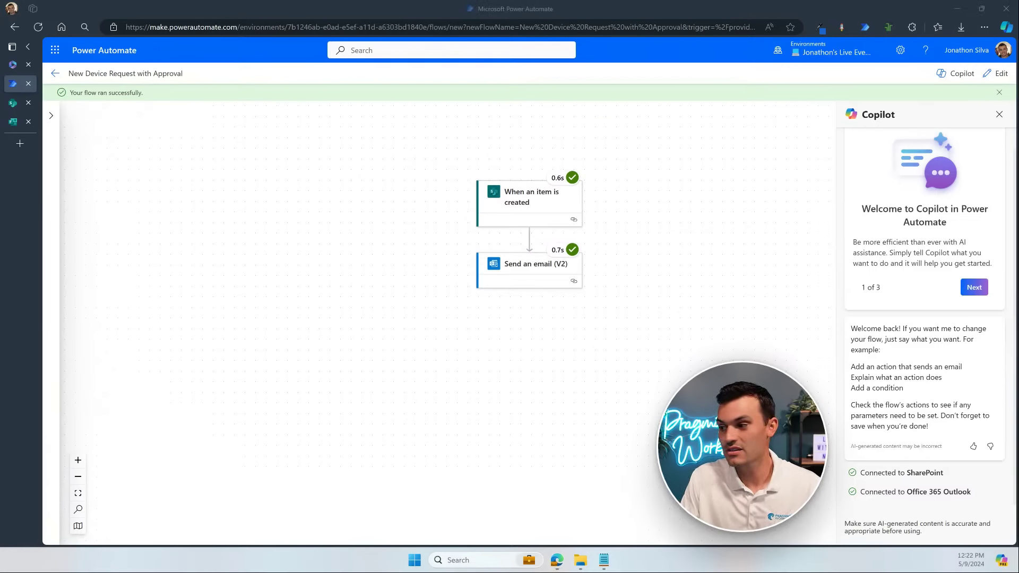
Step: Review the Large Monitor request email, noting the cost shows as plain 125, then close it
{"action": "left_click_drag", "start_coordinate": [1018, 260], "coordinate": [533, 105]}
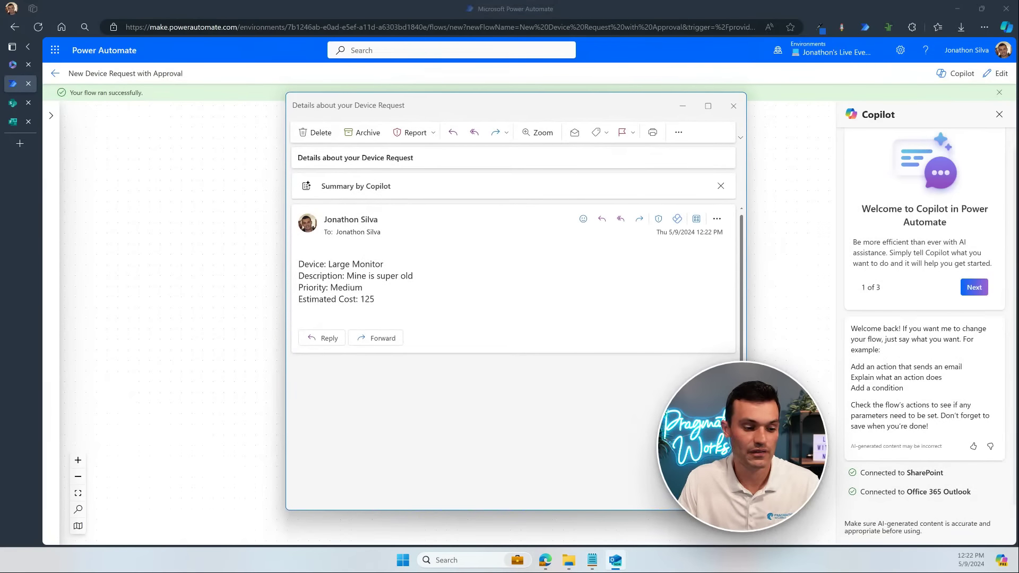
{"action": "left_click_drag", "start_coordinate": [746, 509], "coordinate": [784, 360]}
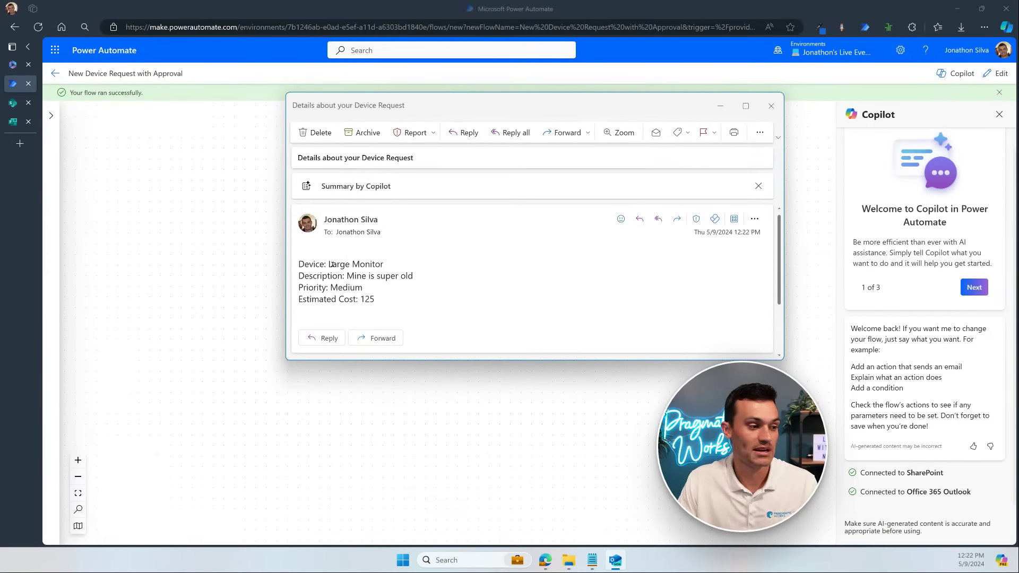
{"action": "left_click_drag", "start_coordinate": [333, 263], "coordinate": [413, 276]}
{"action": "left_click", "coordinate": [440, 341]}
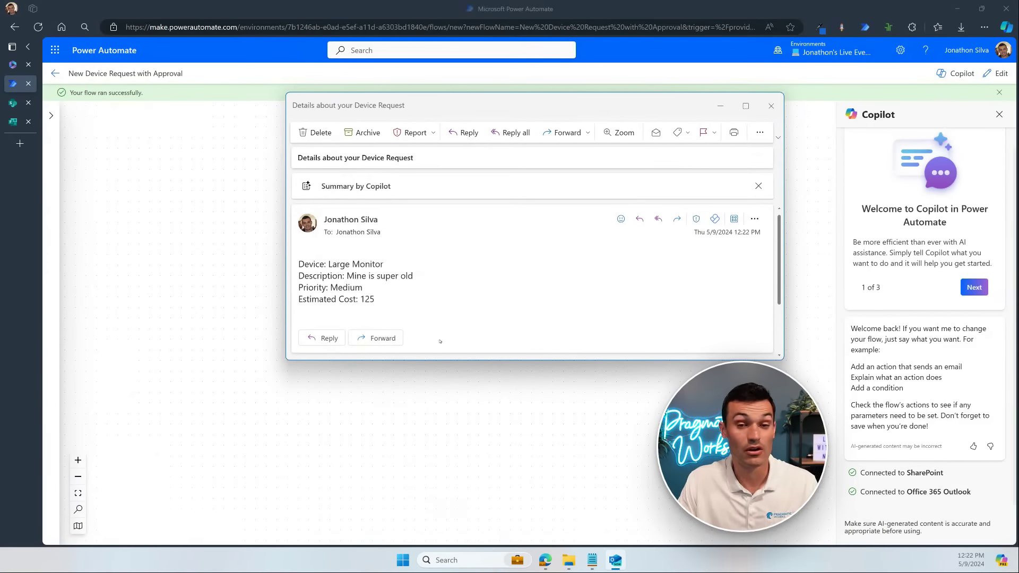
{"action": "left_click_drag", "start_coordinate": [362, 299], "coordinate": [375, 300]}
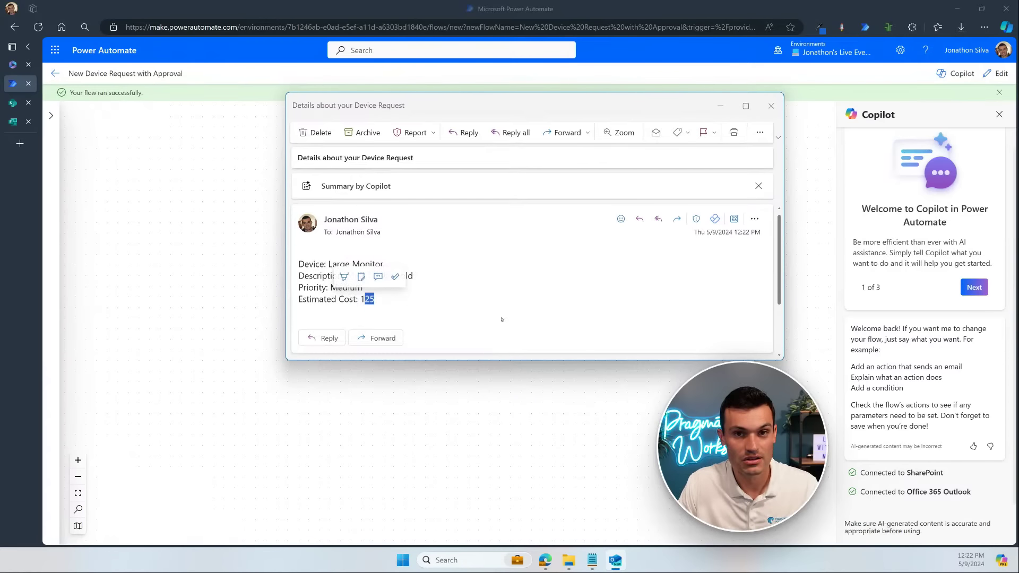
{"action": "left_click", "coordinate": [501, 316]}
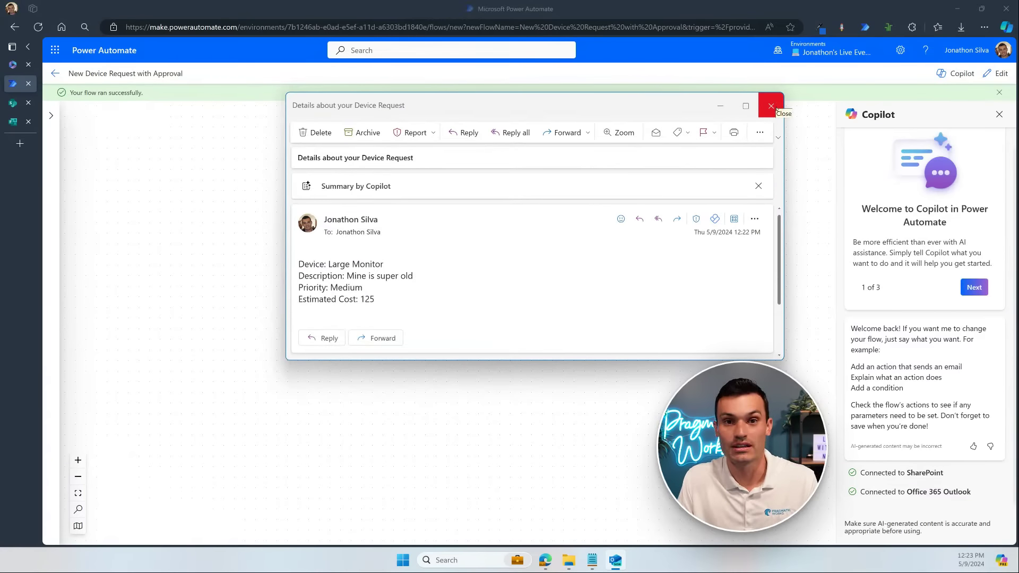
{"action": "left_click", "coordinate": [771, 106]}
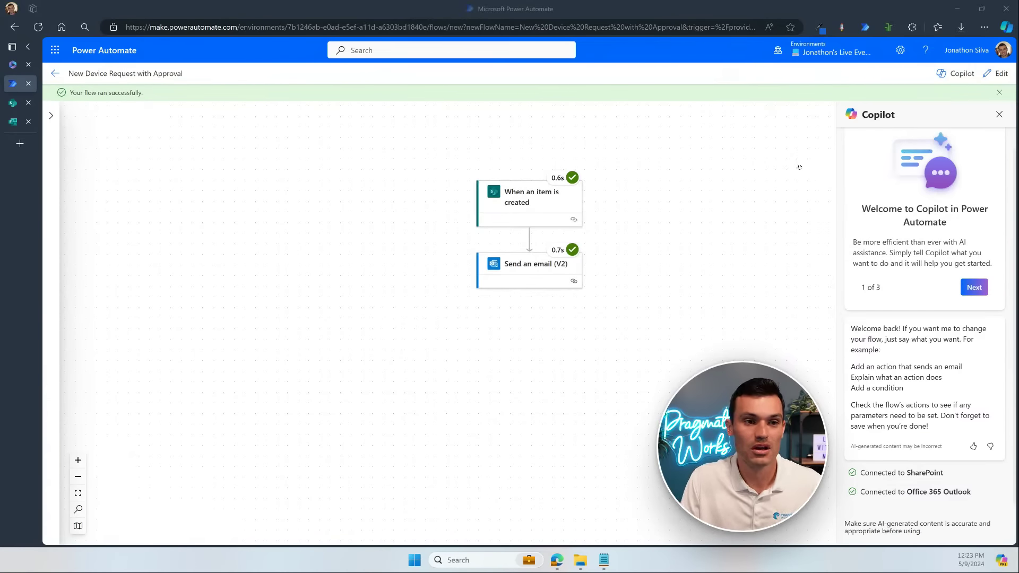
Step: Edit the flow, open Send an email (V2), and delete the Estimated Cost token from the body
{"action": "left_click", "coordinate": [992, 72]}
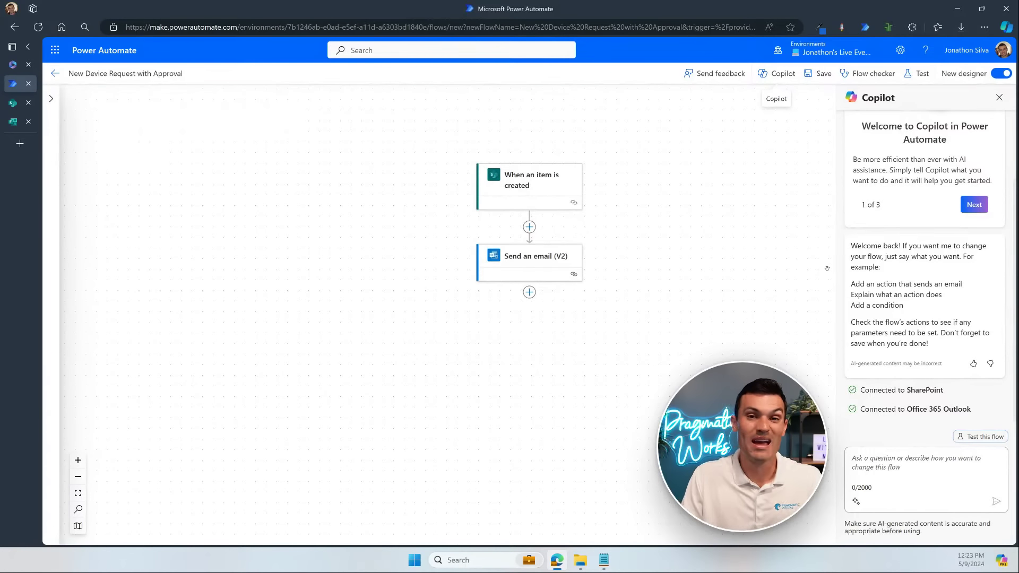
{"action": "left_click", "coordinate": [517, 255]}
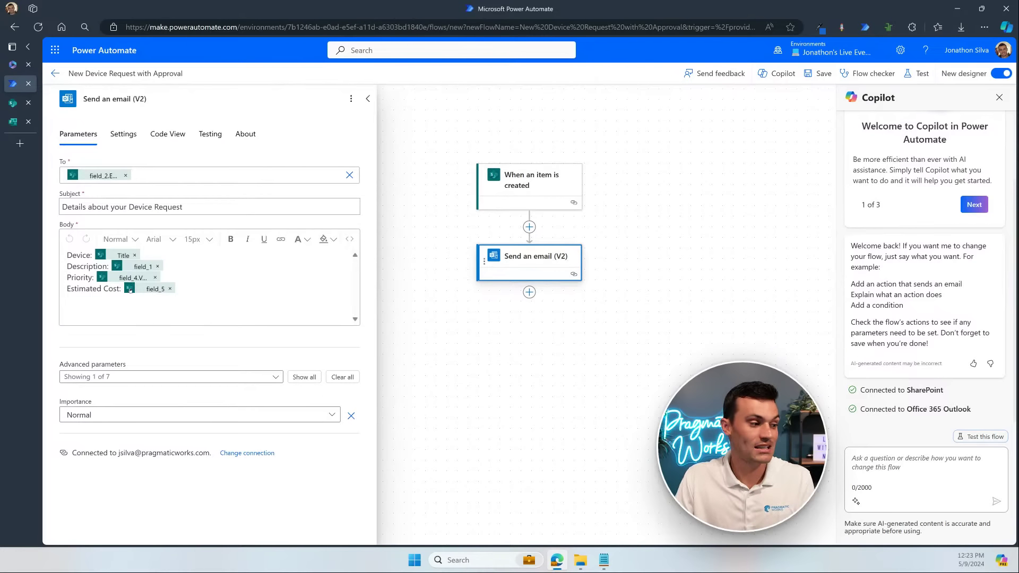
{"action": "left_click", "coordinate": [170, 288]}
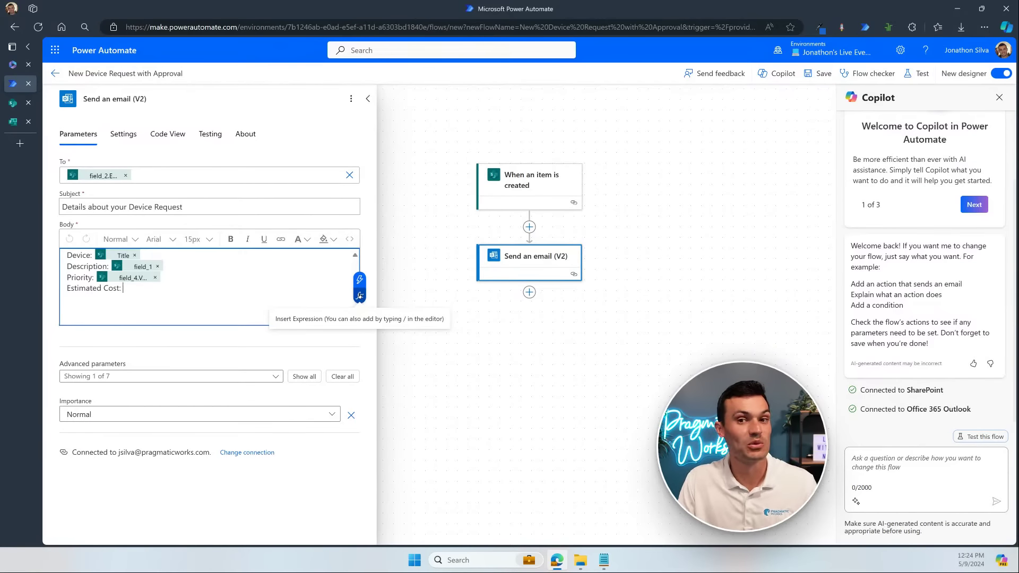
Step: Start a new expression for the cost line using the formatNumber function
{"action": "left_click", "coordinate": [359, 295]}
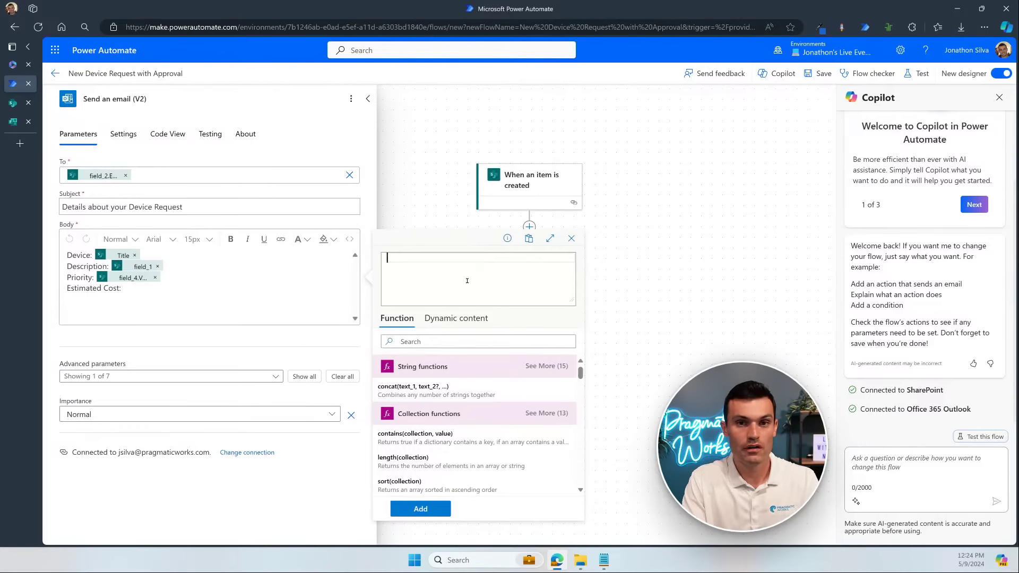
{"action": "type", "text": "form"}
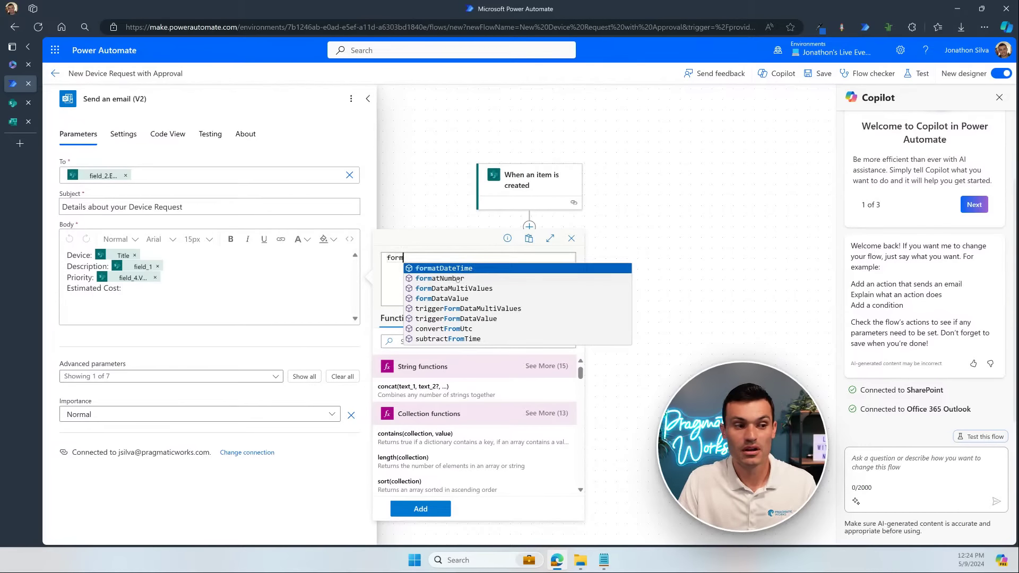
{"action": "left_click", "coordinate": [458, 279]}
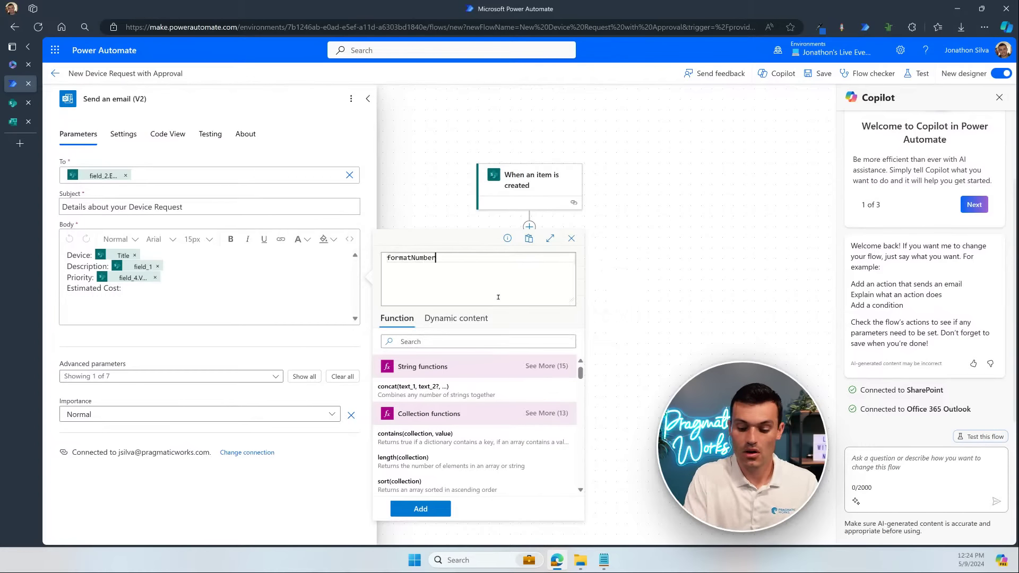
{"action": "type", "text": "("}
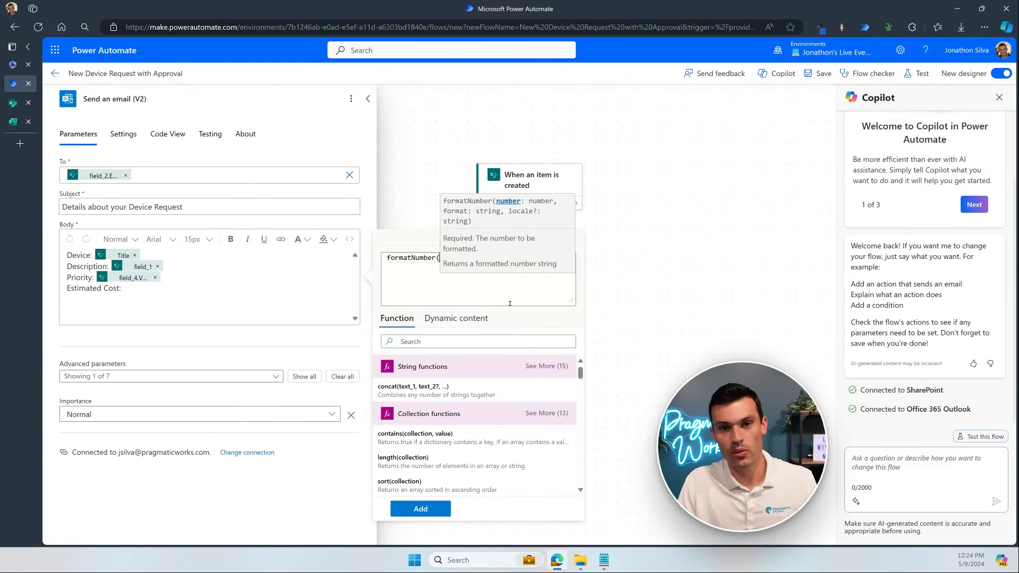
Step: Search dynamic content for 'cost' and insert Estimated Cost as the number to format
{"action": "left_click", "coordinate": [452, 315]}
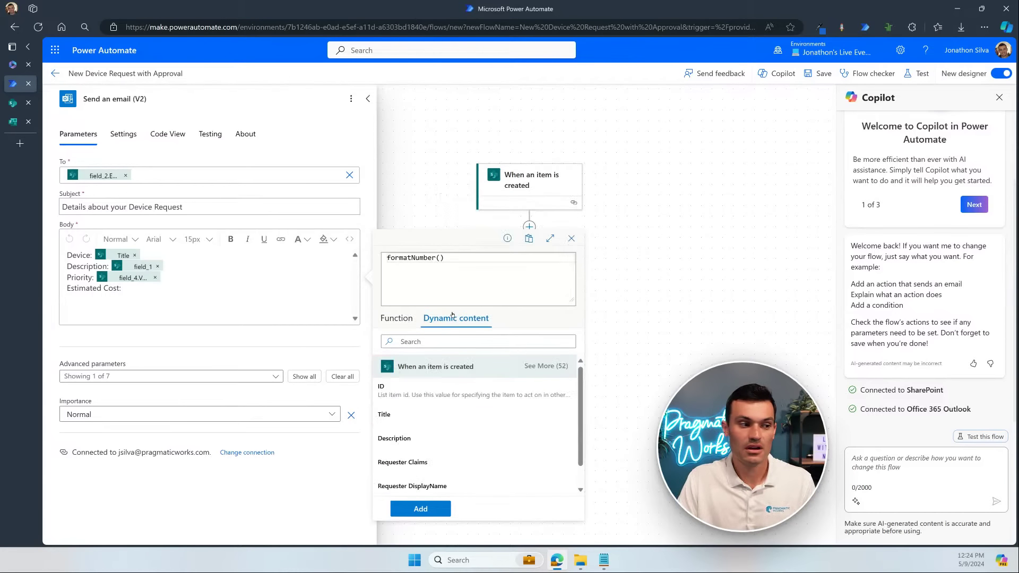
{"action": "scroll", "coordinate": [455, 416], "scroll_direction": "down", "scroll_amount": 1}
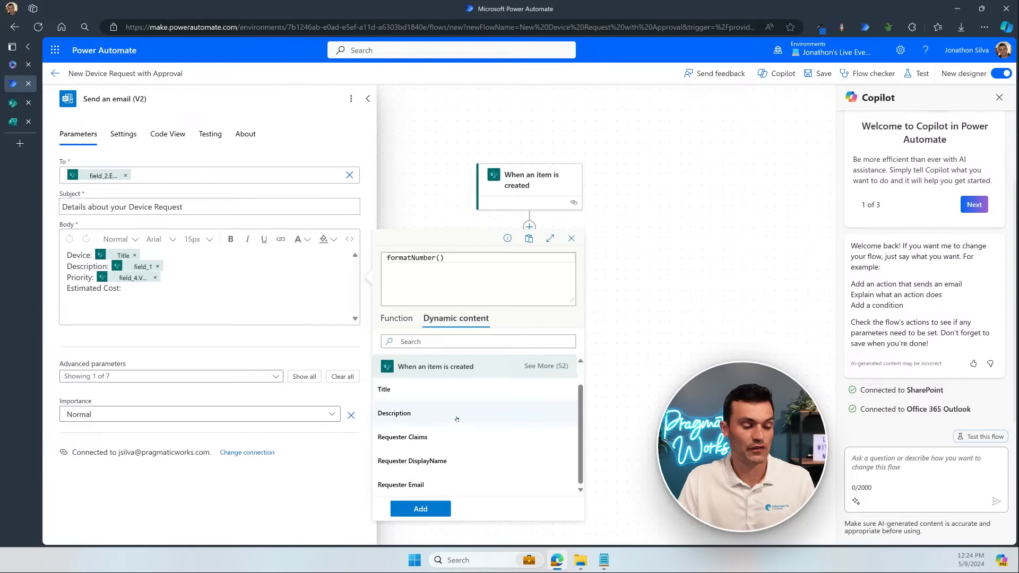
{"action": "scroll", "coordinate": [456, 419], "scroll_direction": "up", "scroll_amount": 1}
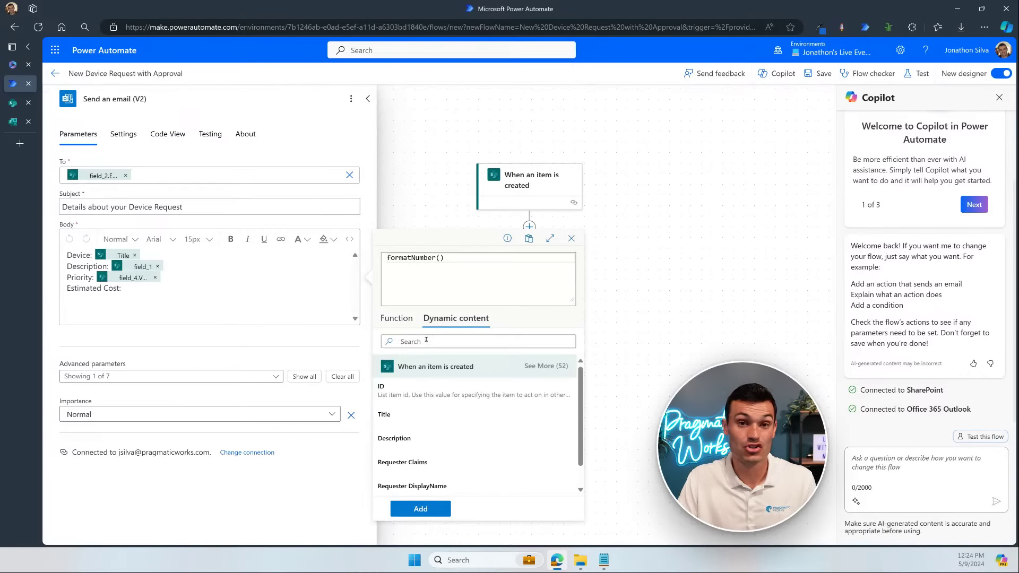
{"action": "left_click", "coordinate": [522, 342]}
{"action": "type", "text": "cost"}
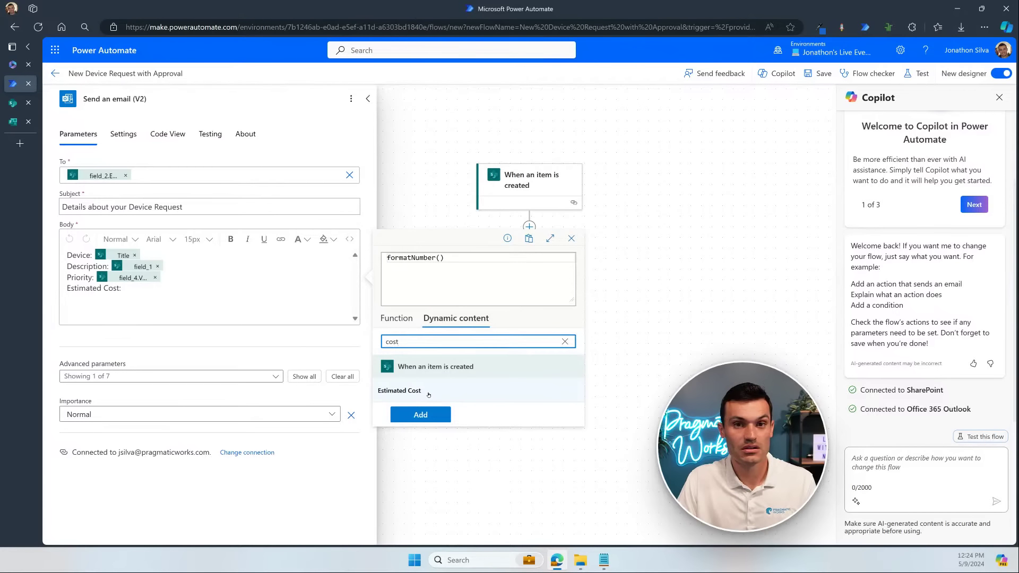
{"action": "left_click", "coordinate": [428, 396]}
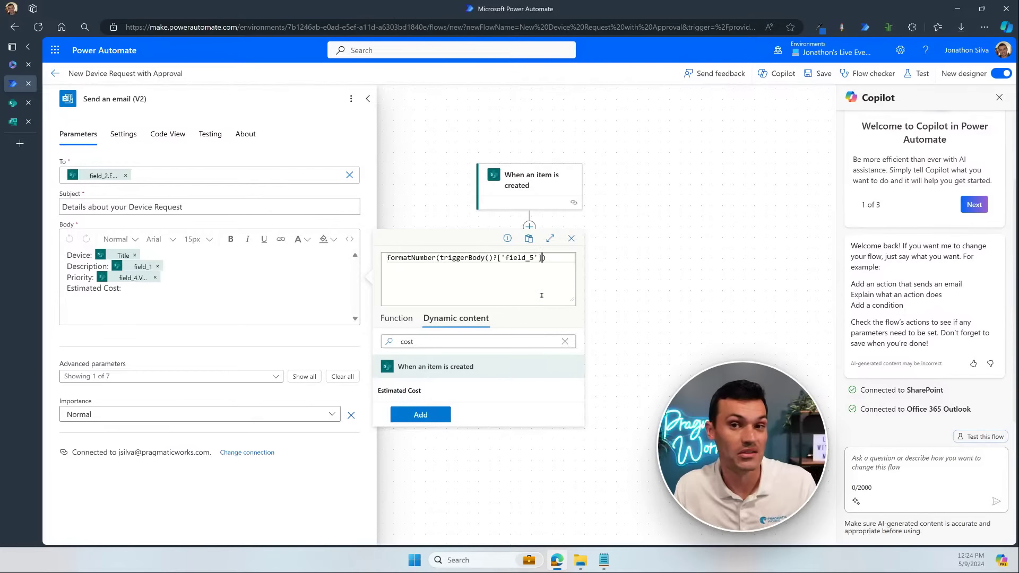
Step: Add a format string argument, edit it to '$###,###.00', then select it for replacement
{"action": "type", "text": ","}
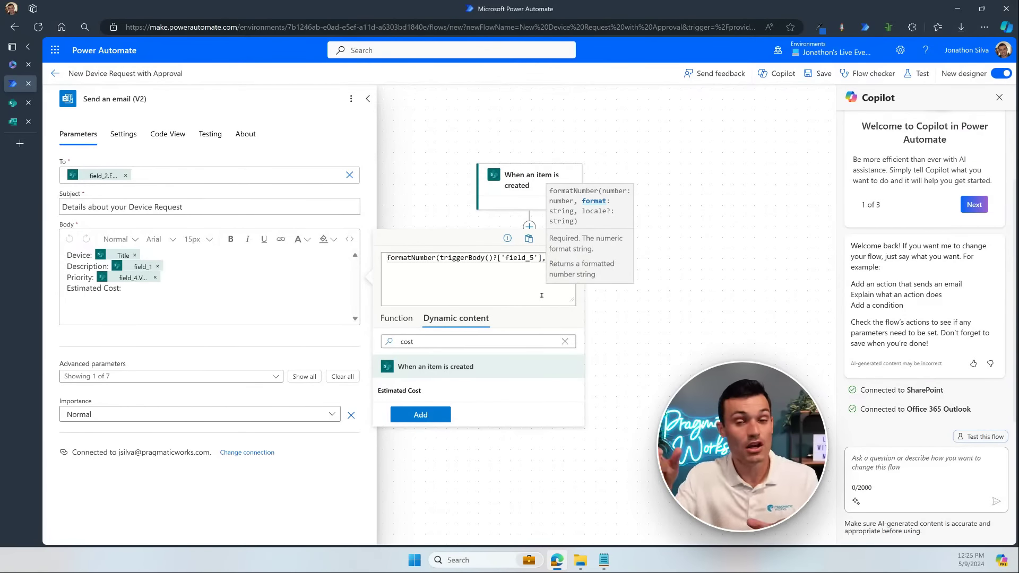
{"action": "type", "text": "''"}
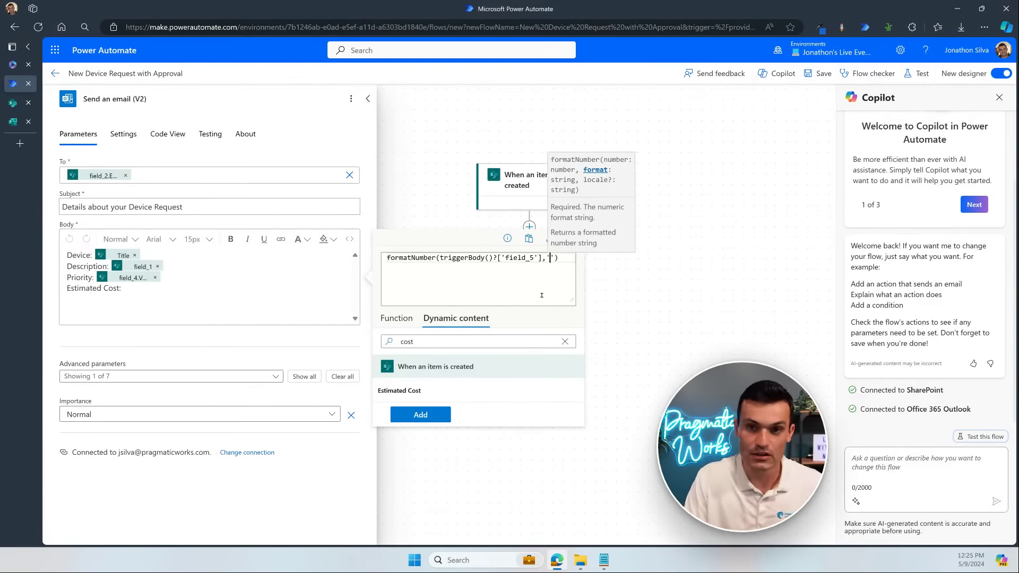
{"action": "type", "text": "##"}
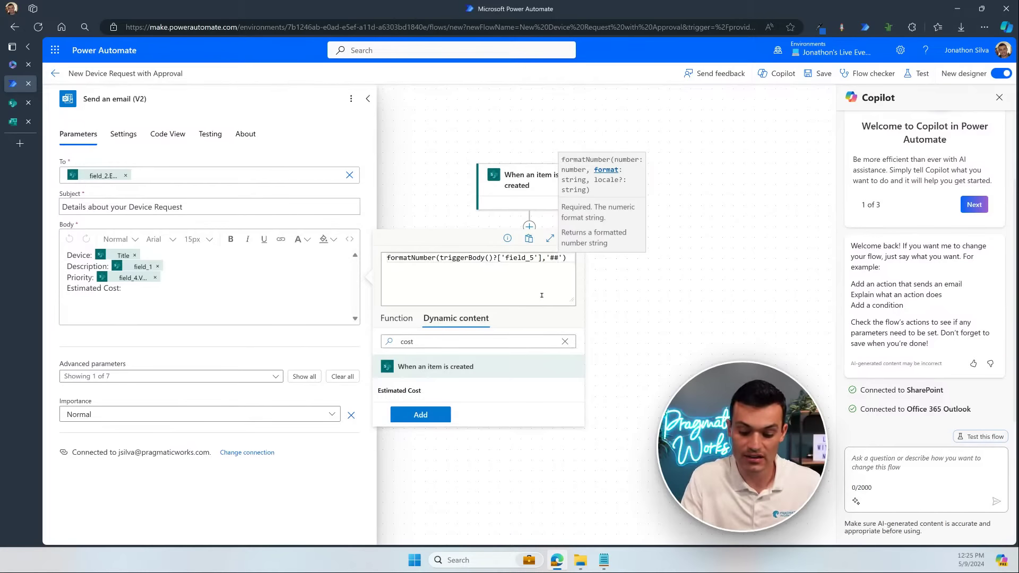
{"action": "type", "text": ".00"}
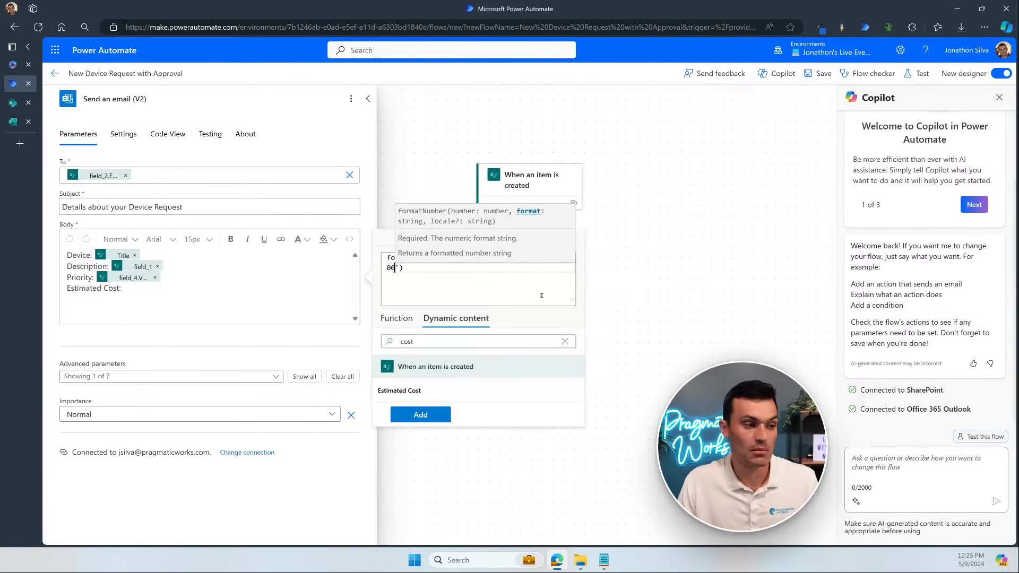
{"action": "left_click", "coordinate": [541, 295]}
{"action": "left_click", "coordinate": [558, 259]}
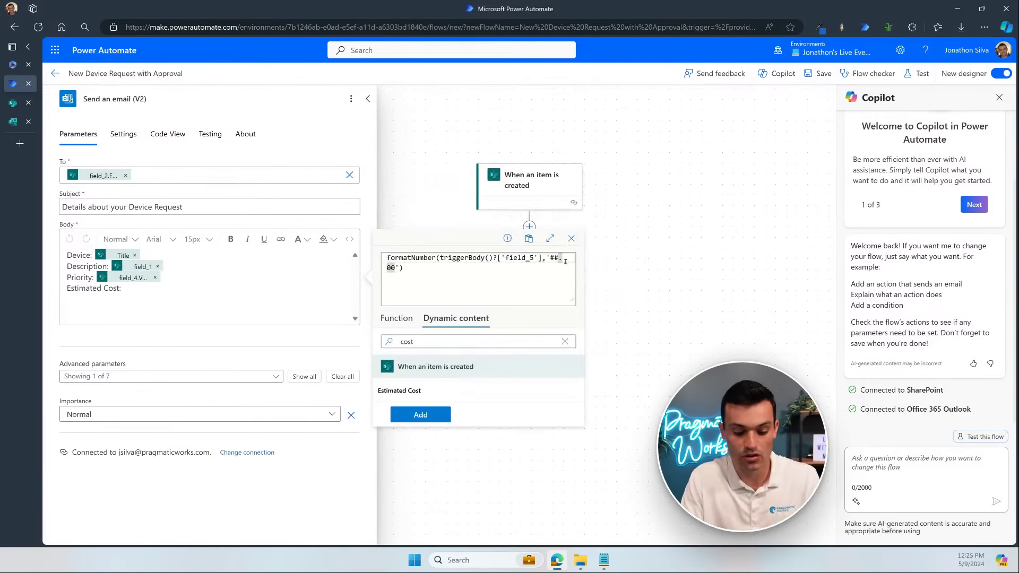
{"action": "type", "text": "#,"}
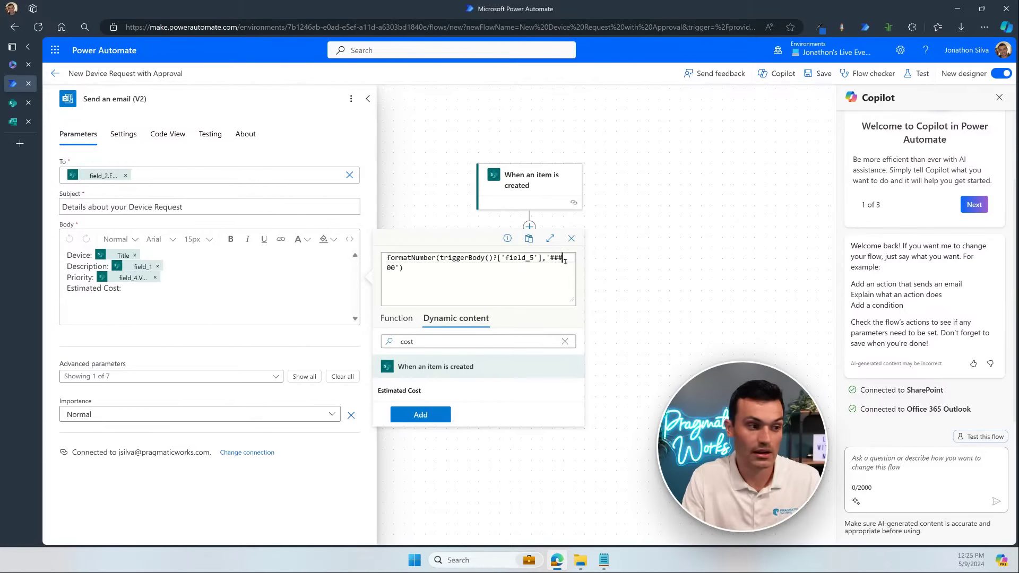
{"action": "key", "text": "BackSpace"}
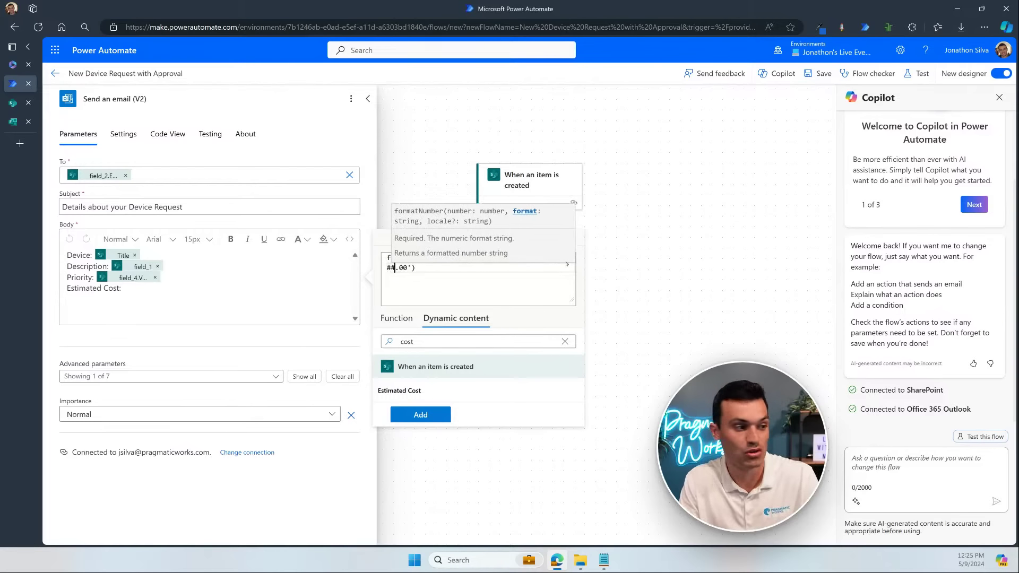
{"action": "left_click", "coordinate": [548, 290]}
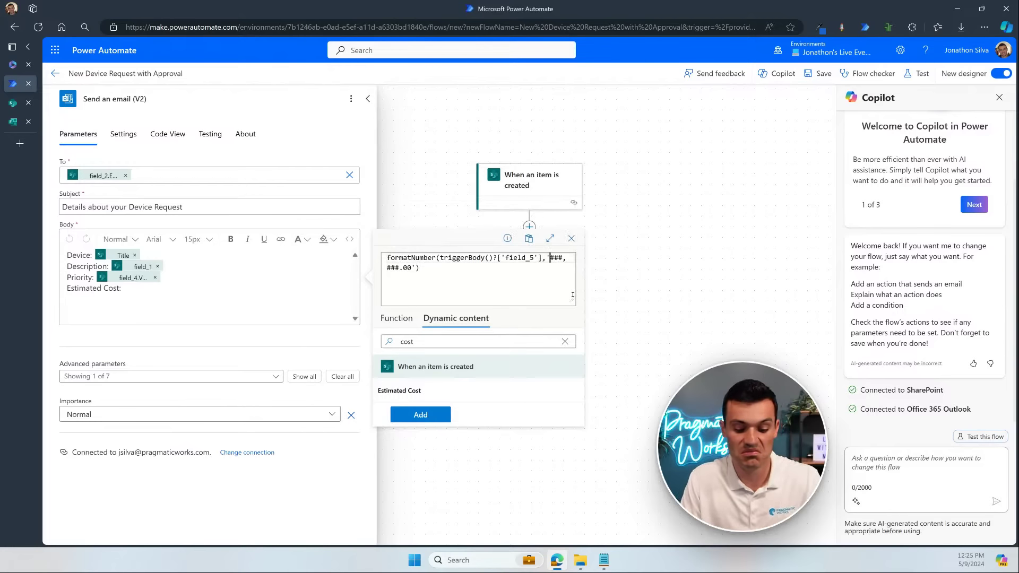
{"action": "type", "text": "$"}
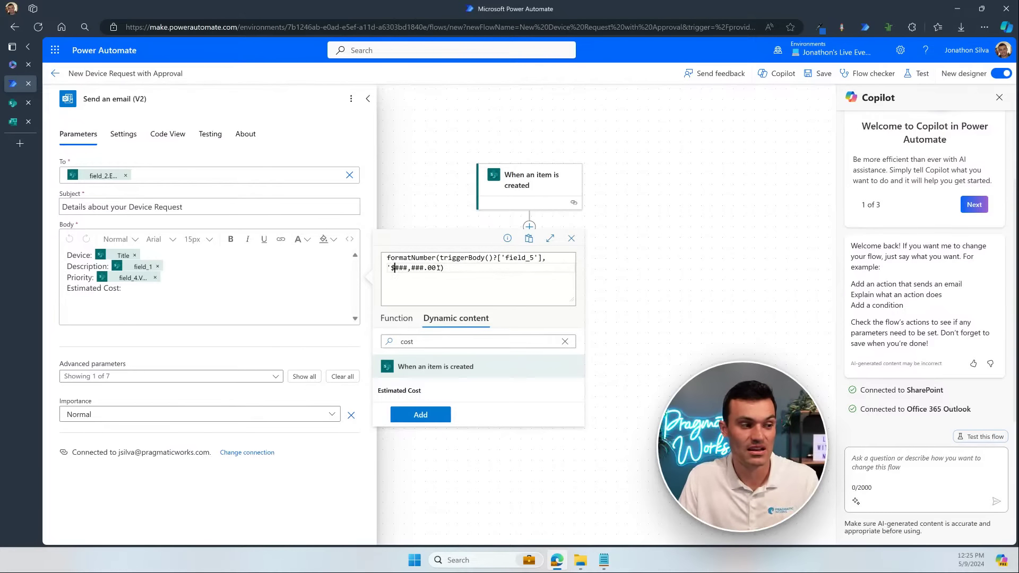
{"action": "left_click_drag", "start_coordinate": [437, 268], "coordinate": [386, 268]}
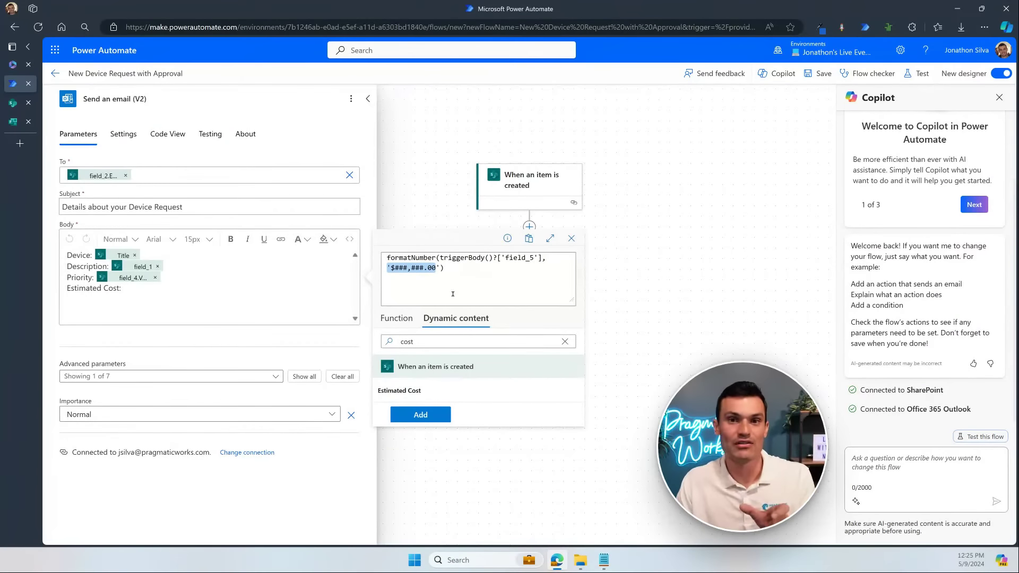
{"action": "left_click_drag", "start_coordinate": [391, 268], "coordinate": [436, 267]}
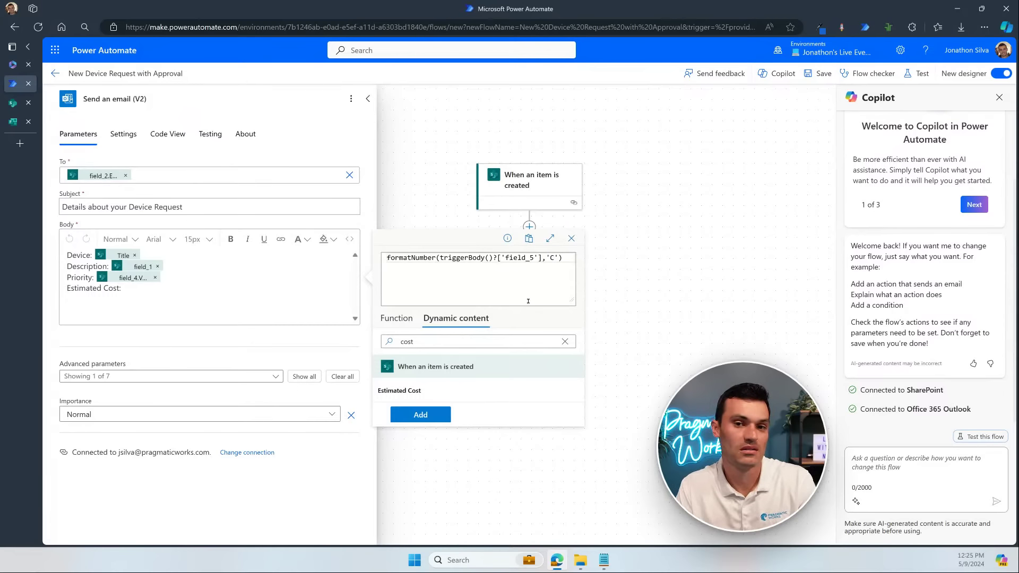
Step: Make the format string 'C2', trying a 'gb-GB' locale argument and then removing it
{"action": "type", "text": "2"}
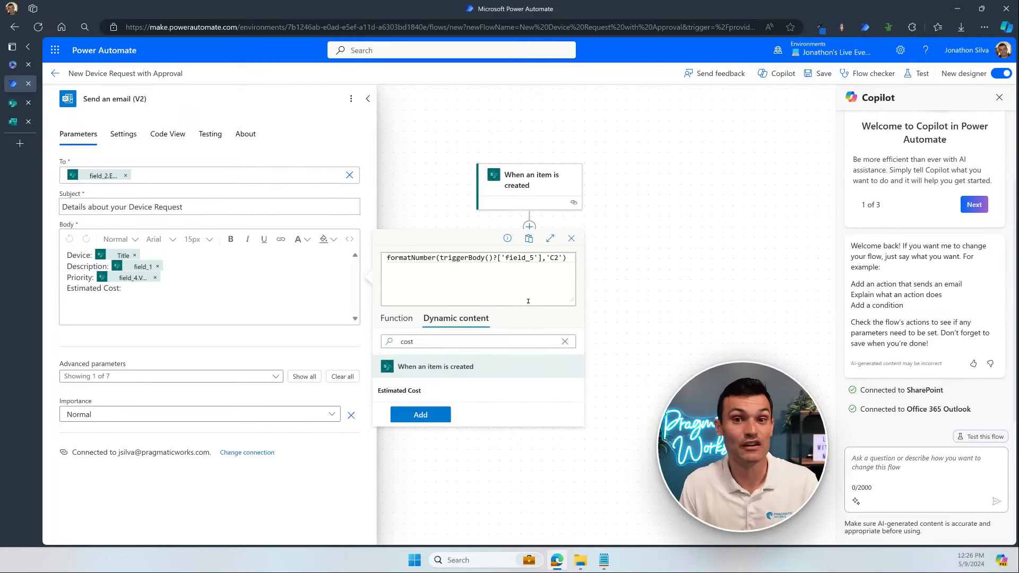
{"action": "type", "text": ","}
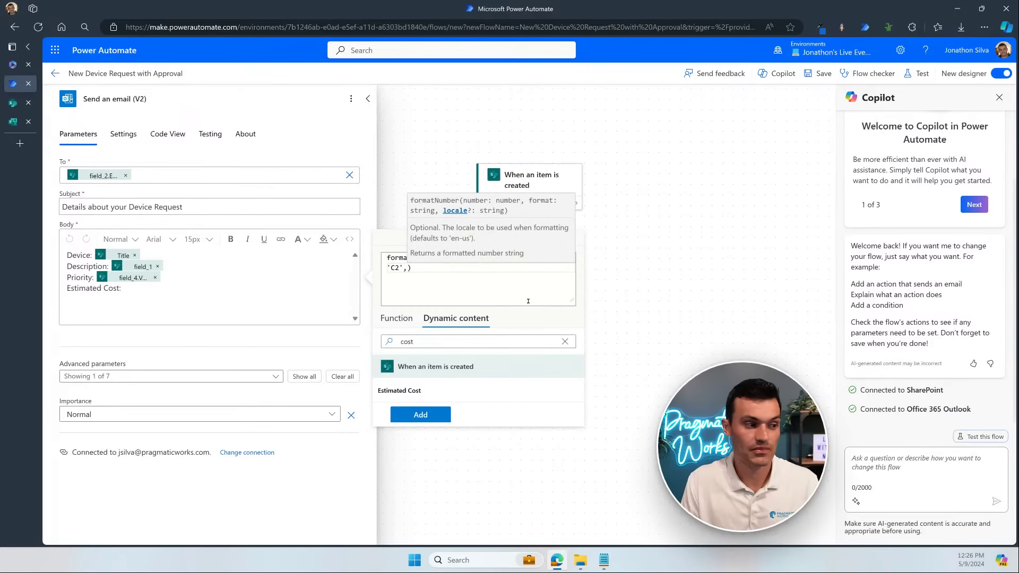
{"action": "type", "text": "'"}
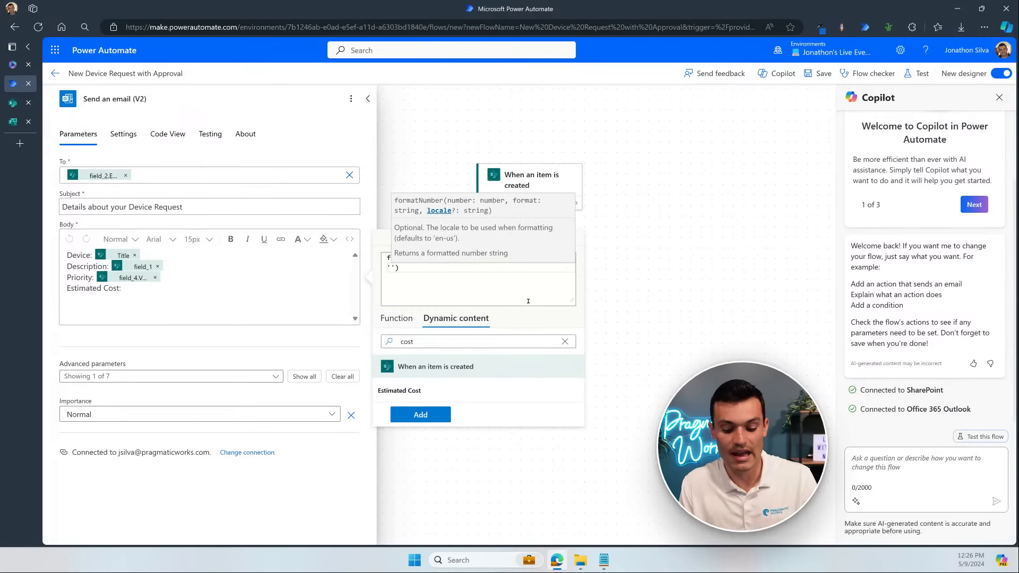
{"action": "type", "text": "gb-GB"}
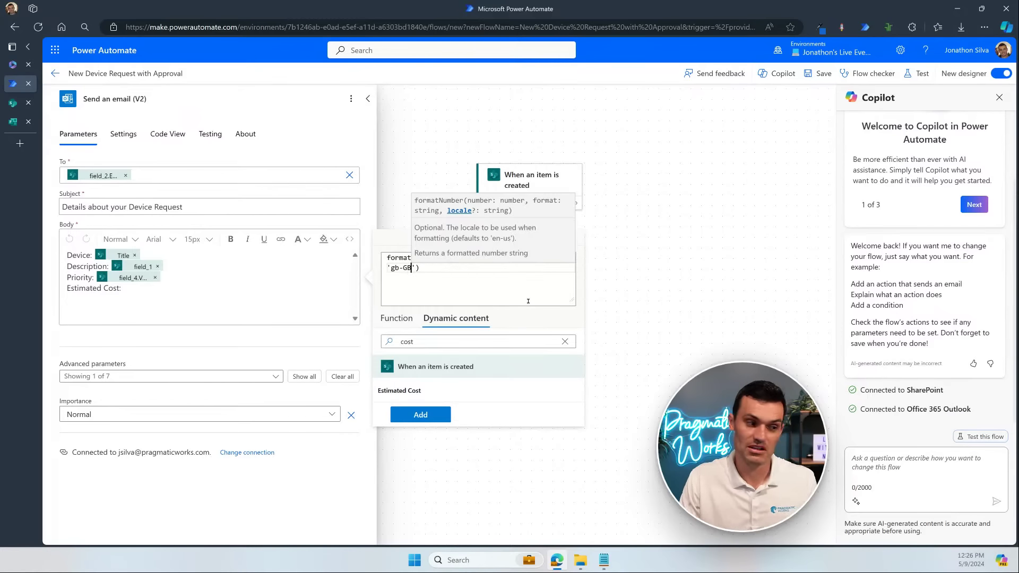
{"action": "key", "text": "BackSpace"}
{"action": "key", "text": "BackSpace"}
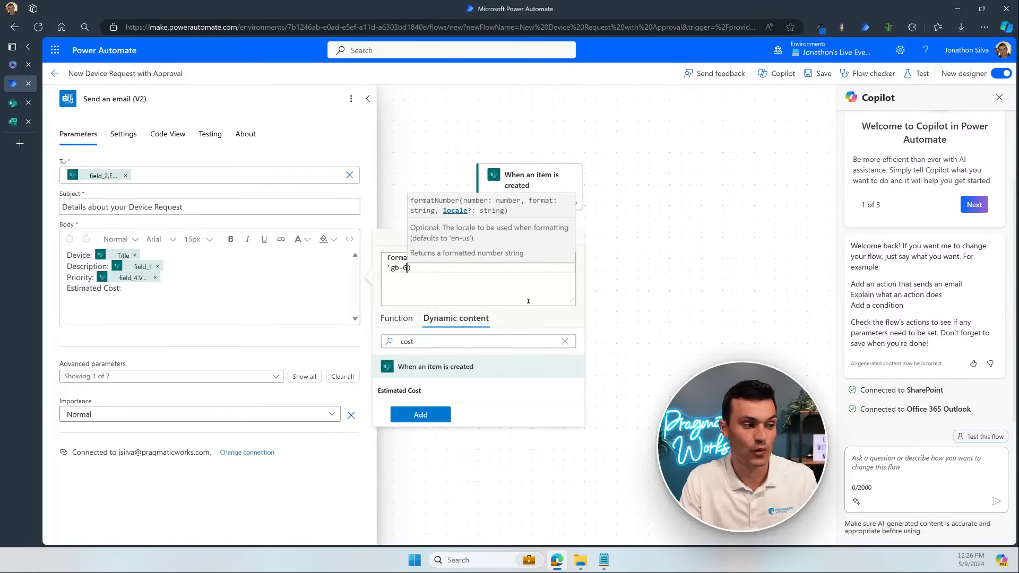
{"action": "key", "text": "BackSpace"}
{"action": "key", "text": "BackSpace"}
{"action": "key", "text": "BackSpace"}
{"action": "key", "text": "BackSpace"}
{"action": "key", "text": "BackSpace"}
{"action": "key", "text": "BackSpace"}
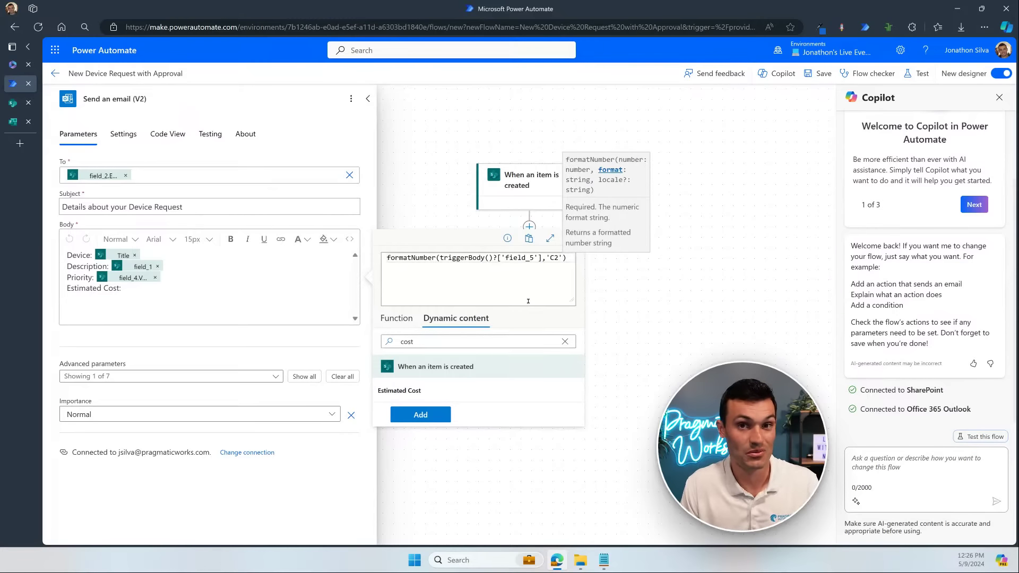
Step: Insert the expression after Estimated Cost in the email body, re-entering its 'C2' format string
{"action": "left_click", "coordinate": [420, 415]}
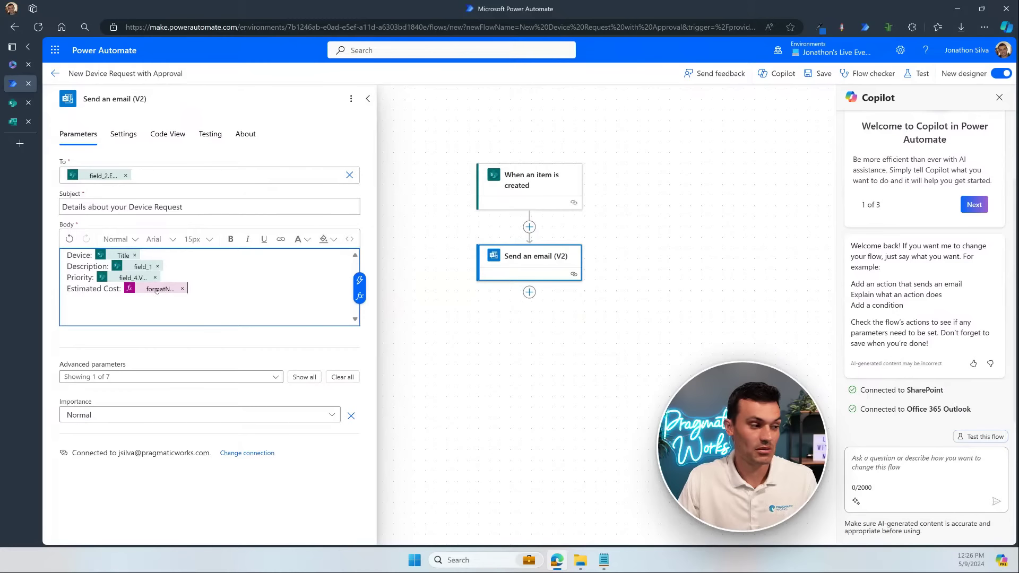
{"action": "left_click", "coordinate": [156, 289]}
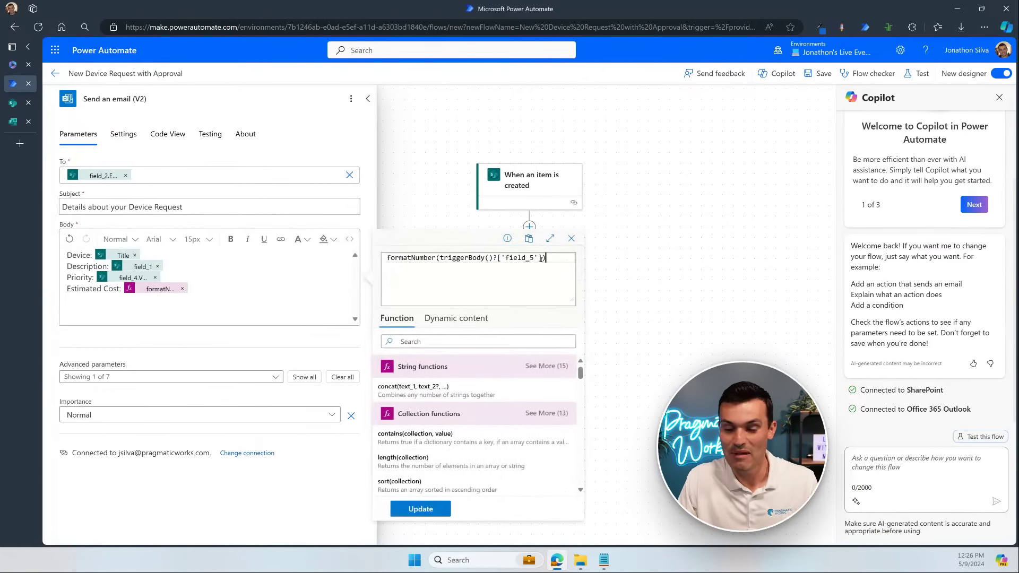
{"action": "type", "text": ","}
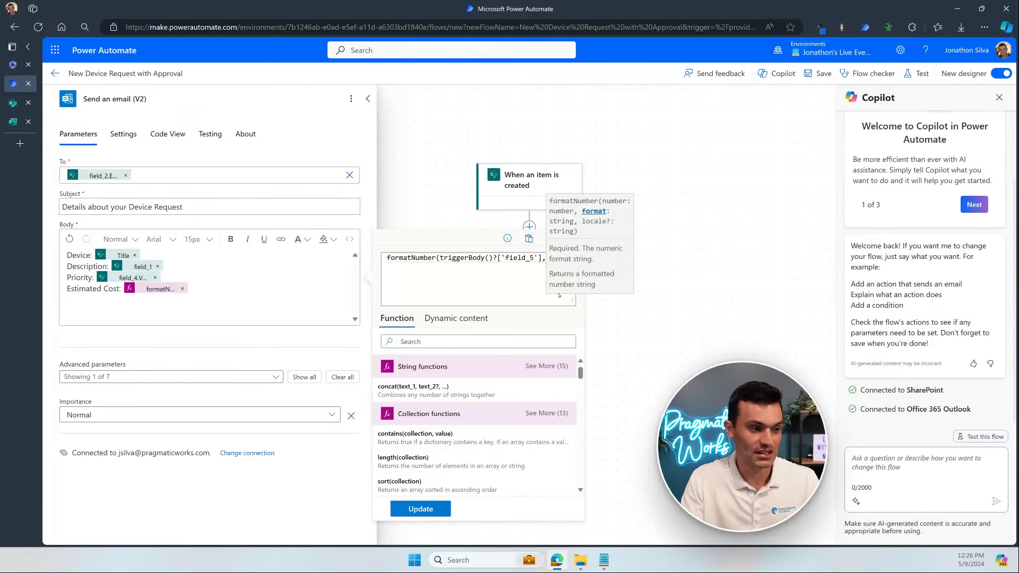
{"action": "type", "text": "'C2"}
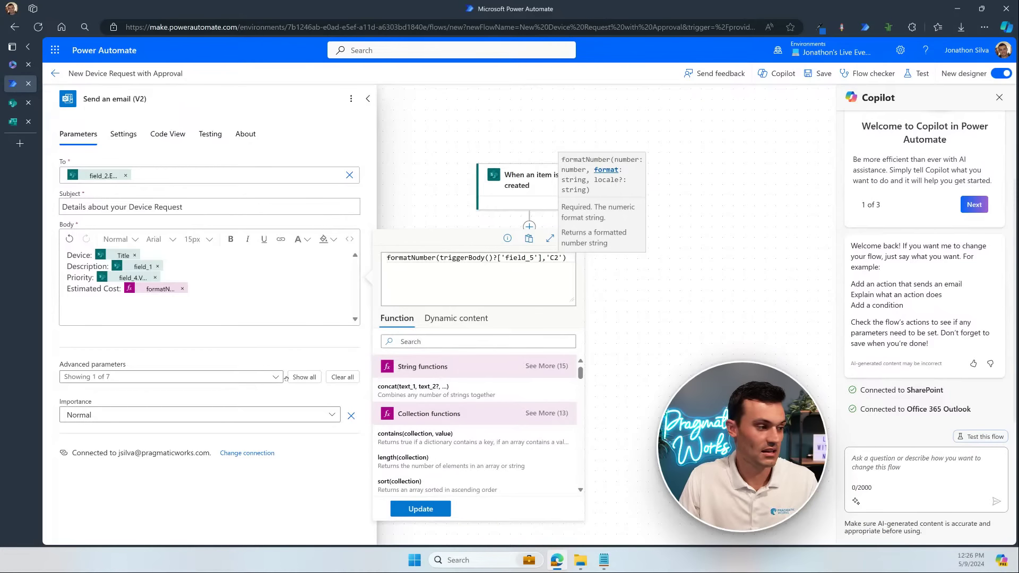
{"action": "left_click", "coordinate": [164, 291]}
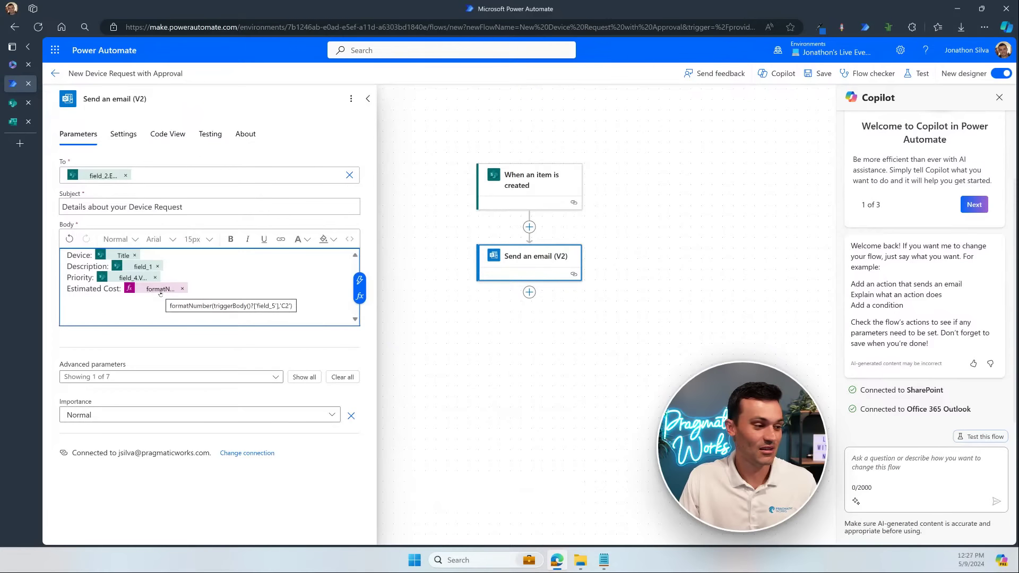
Step: Save the flow and set up an automatic test reusing the recently succeeded trigger run
{"action": "left_click", "coordinate": [824, 73]}
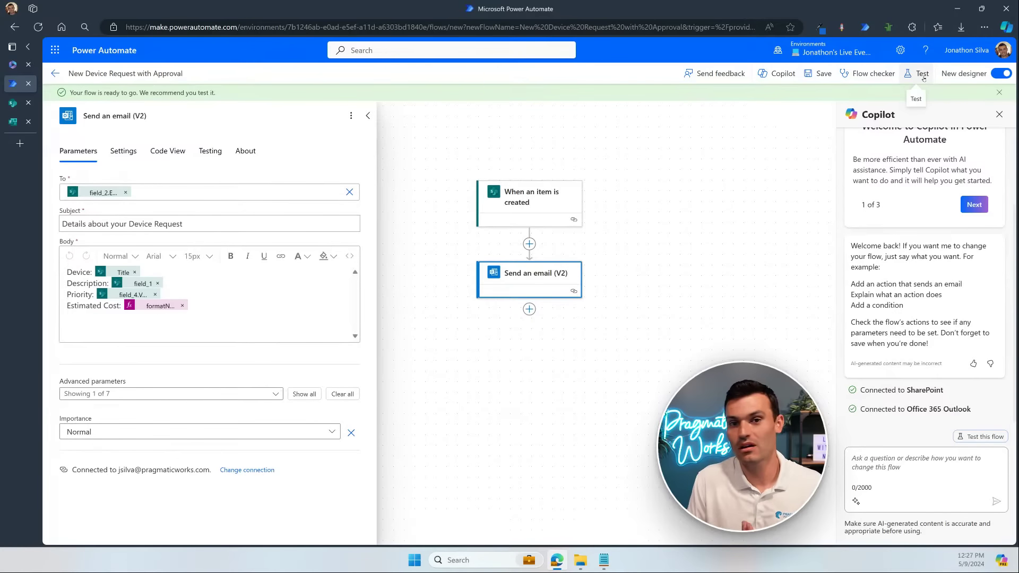
{"action": "left_click", "coordinate": [921, 75]}
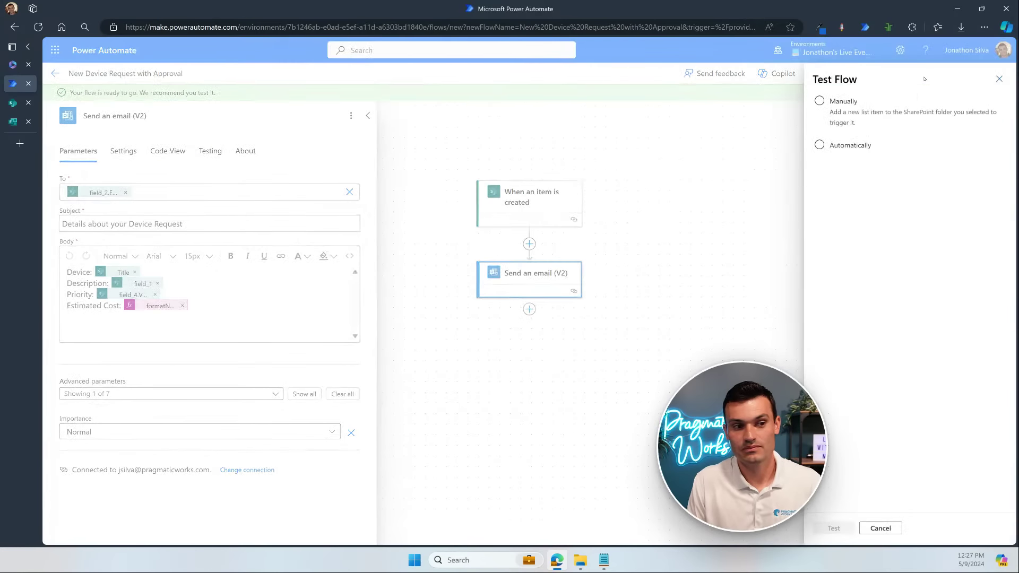
{"action": "left_click", "coordinate": [866, 147]}
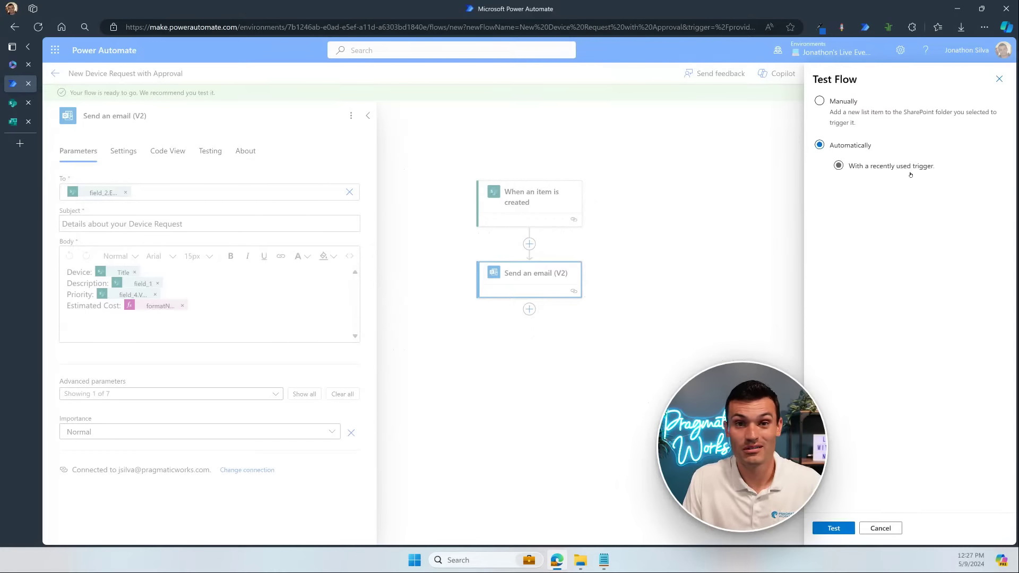
{"action": "left_click", "coordinate": [874, 194]}
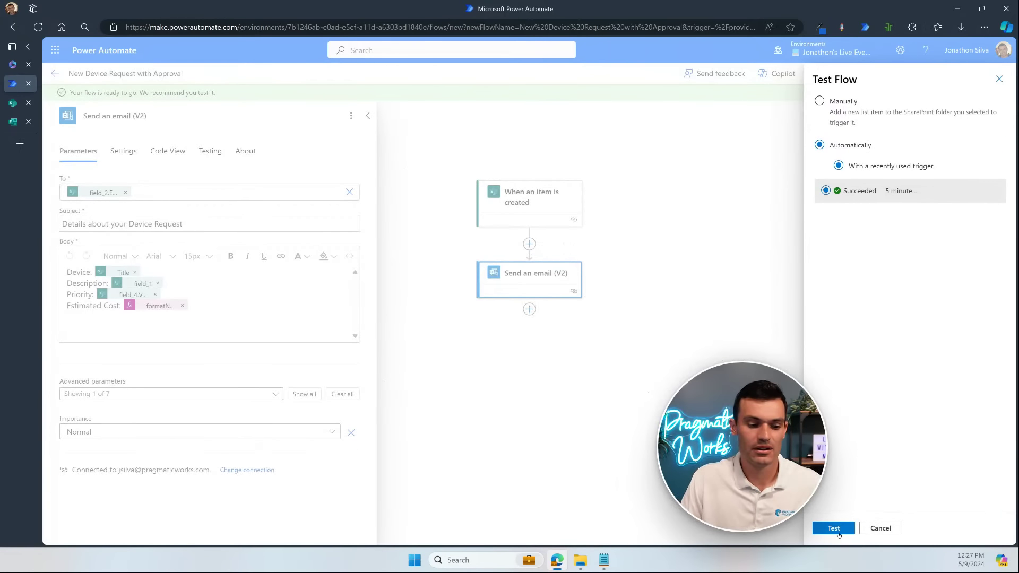
Step: Run the test and bring the received email, showing Estimated Cost: $125.00, to the centre
{"action": "left_click", "coordinate": [837, 523]}
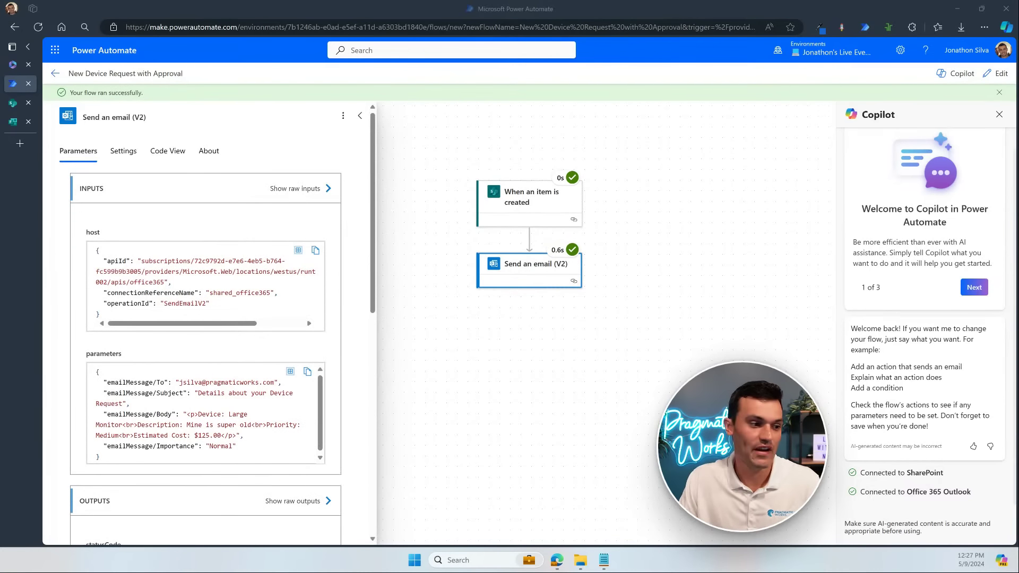
{"action": "left_click_drag", "start_coordinate": [849, 275], "coordinate": [664, 131]}
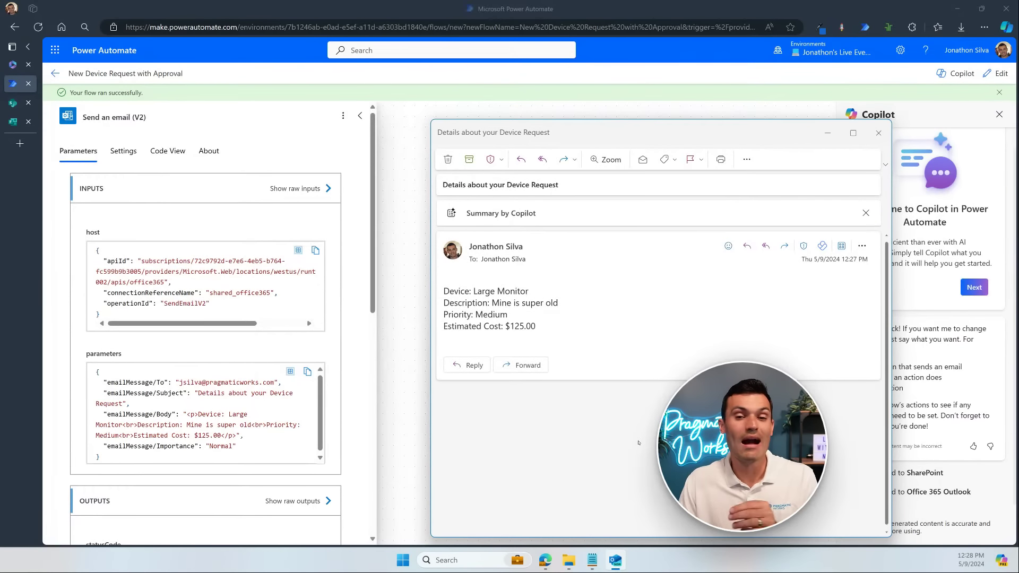
Step: Minimize the Device Request email to reveal the successful run's Send an email (V2) inputs
{"action": "left_click", "coordinate": [826, 134]}
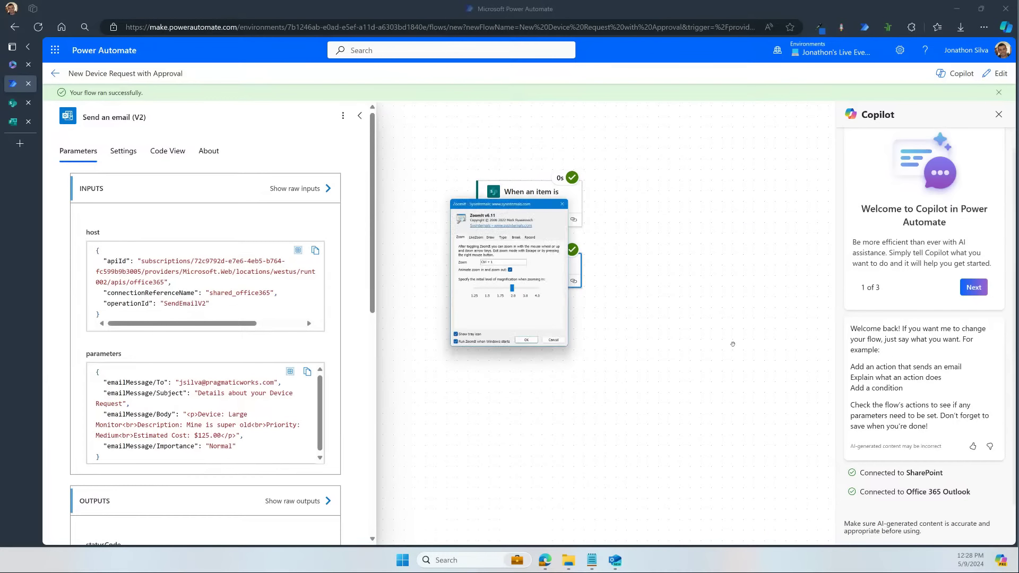
{"action": "left_click_drag", "start_coordinate": [542, 205], "coordinate": [1018, 228]}
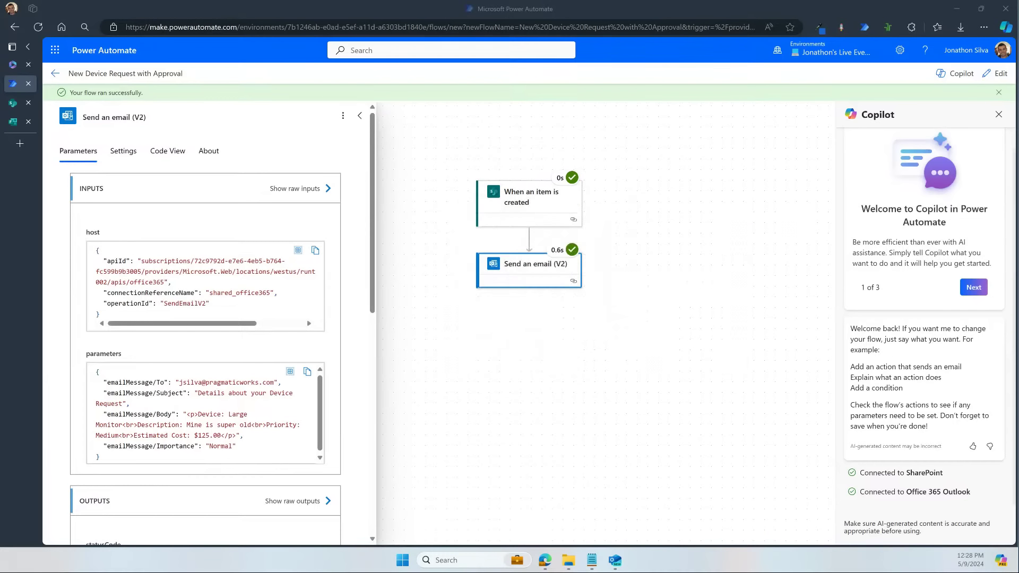
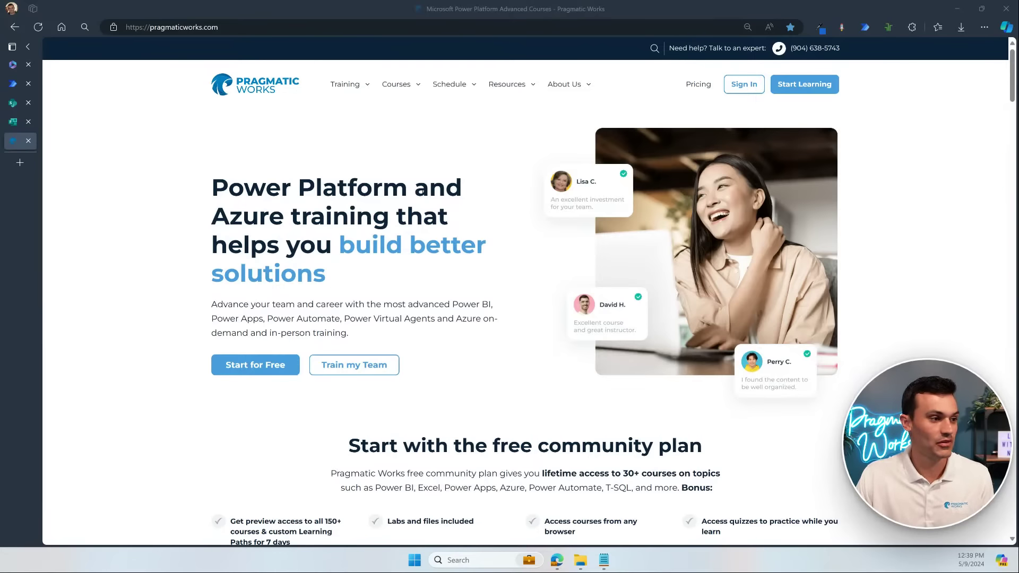
Step: Open the On-Demand Learning page from the Training menu, then continue to the online training platform
{"action": "mouse_move", "coordinate": [345, 86]}
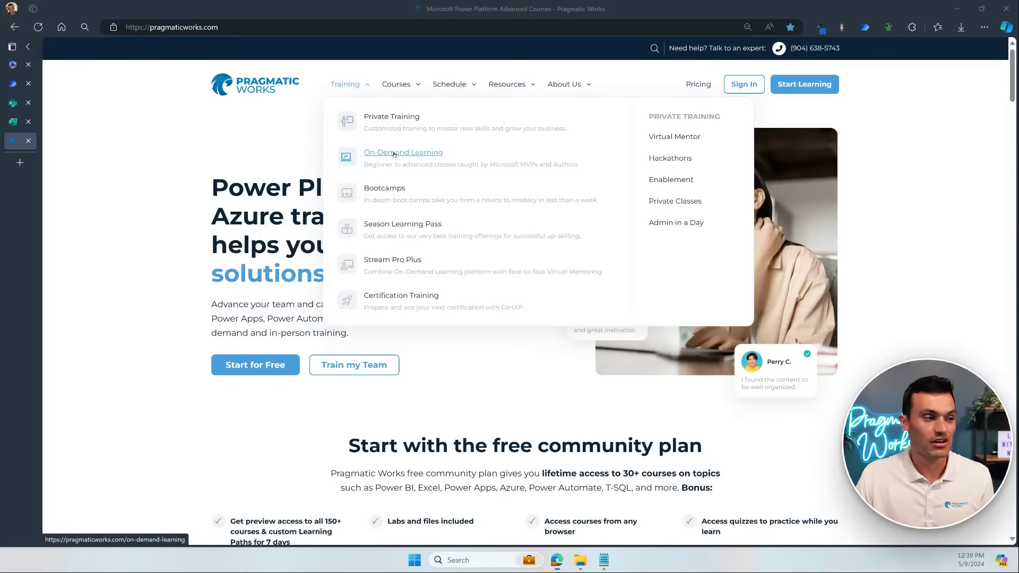
{"action": "left_click", "coordinate": [394, 153]}
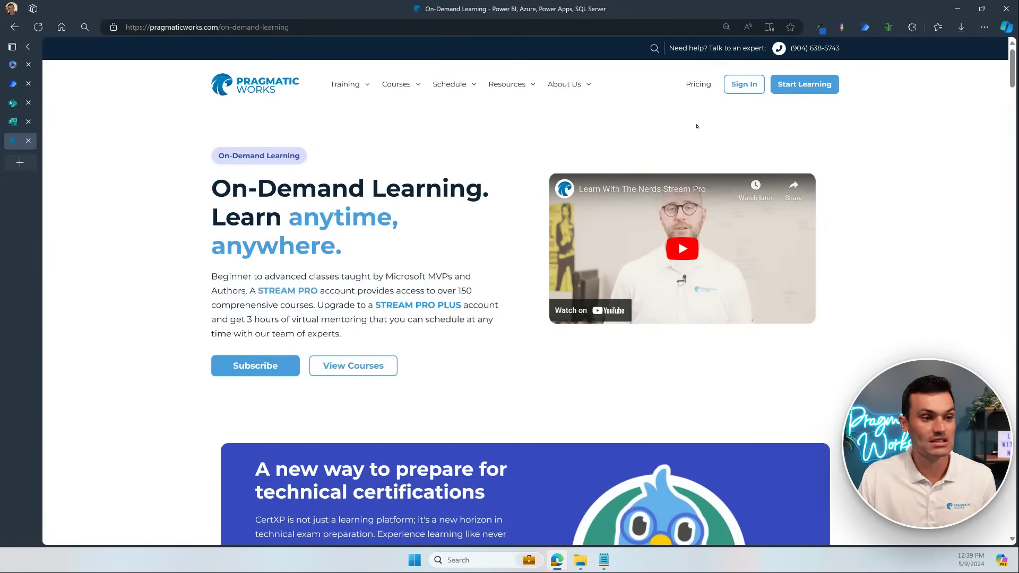
{"action": "left_click", "coordinate": [804, 91]}
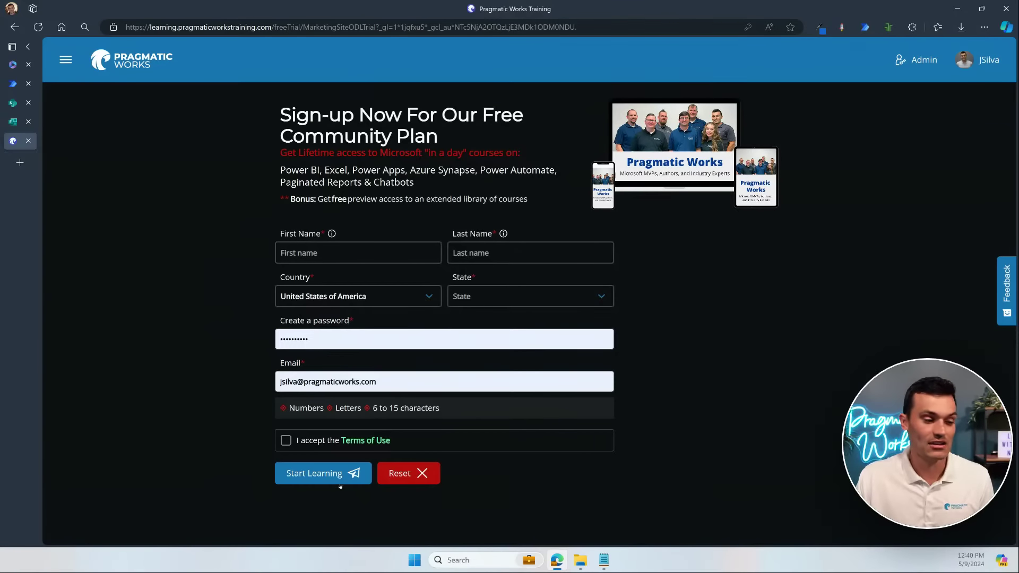
Step: Open the training site's navigation menu listing Home, Courses, Learning Paths and CertXP
{"action": "left_click", "coordinate": [66, 59]}
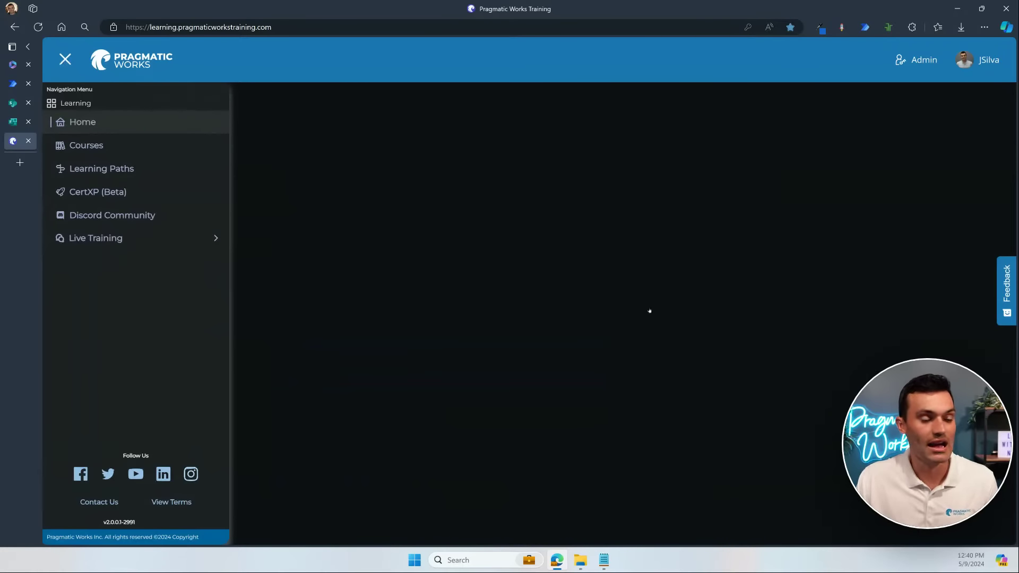
Step: Close the navigation menu and filter the course catalogue to the Free For Life category
{"action": "left_click", "coordinate": [65, 59]}
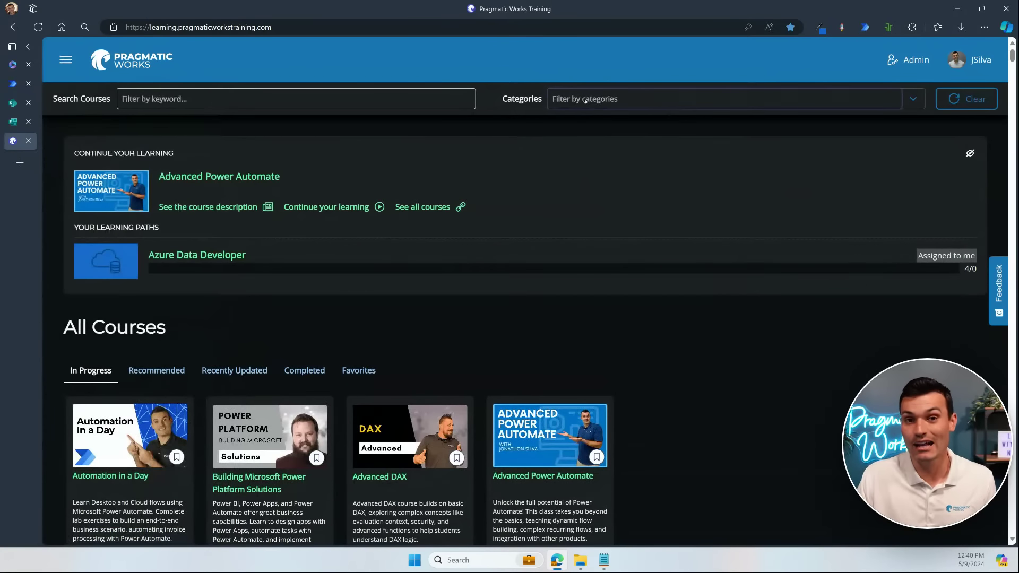
{"action": "left_click", "coordinate": [677, 96]}
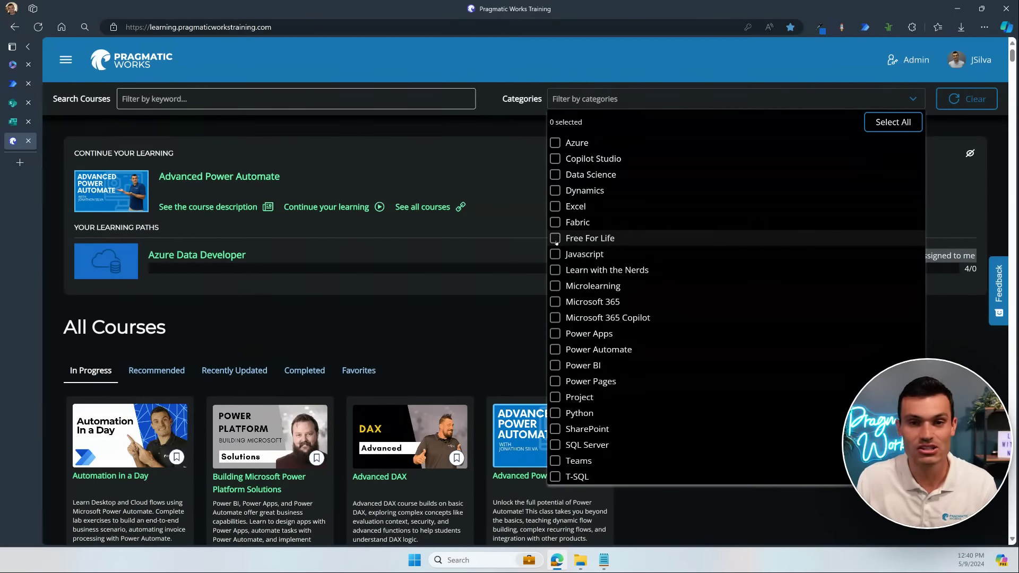
{"action": "left_click", "coordinate": [551, 242]}
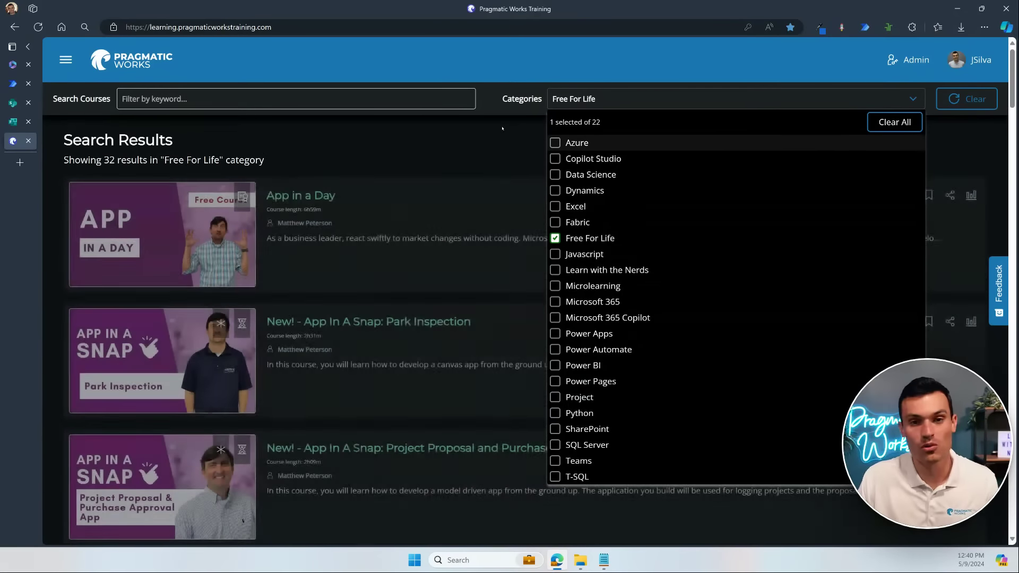
Step: Close the category list and browse the 32 Free For Life courses, including recorded live events
{"action": "left_click", "coordinate": [526, 129]}
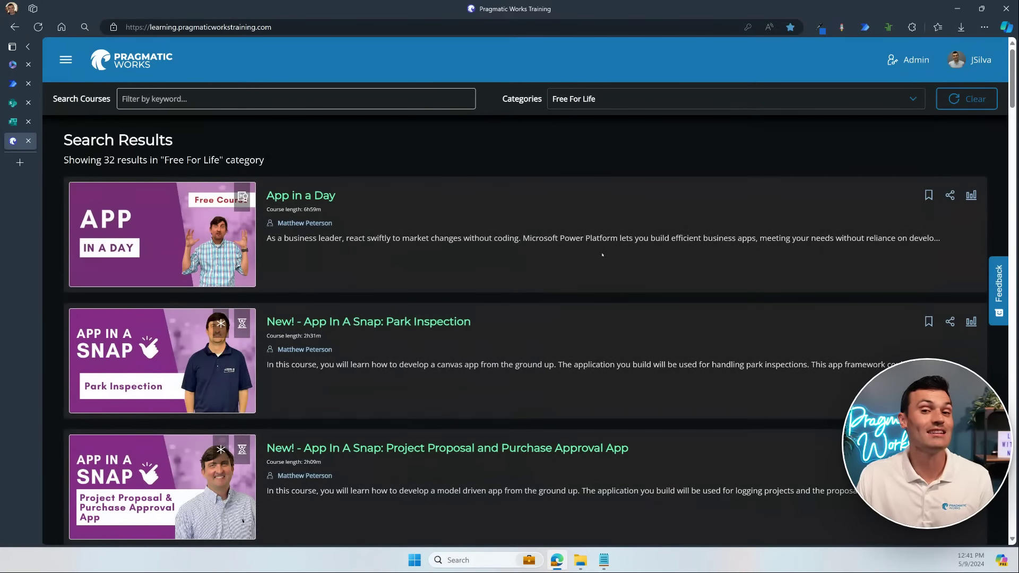
{"action": "scroll", "coordinate": [602, 254], "scroll_direction": "down", "scroll_amount": 10}
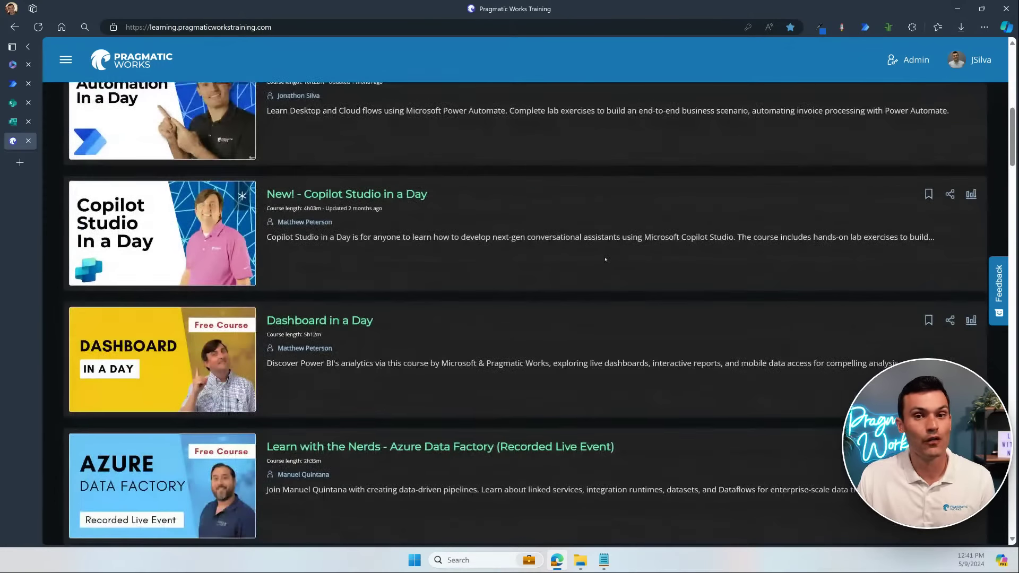
{"action": "scroll", "coordinate": [605, 259], "scroll_direction": "up", "scroll_amount": 3}
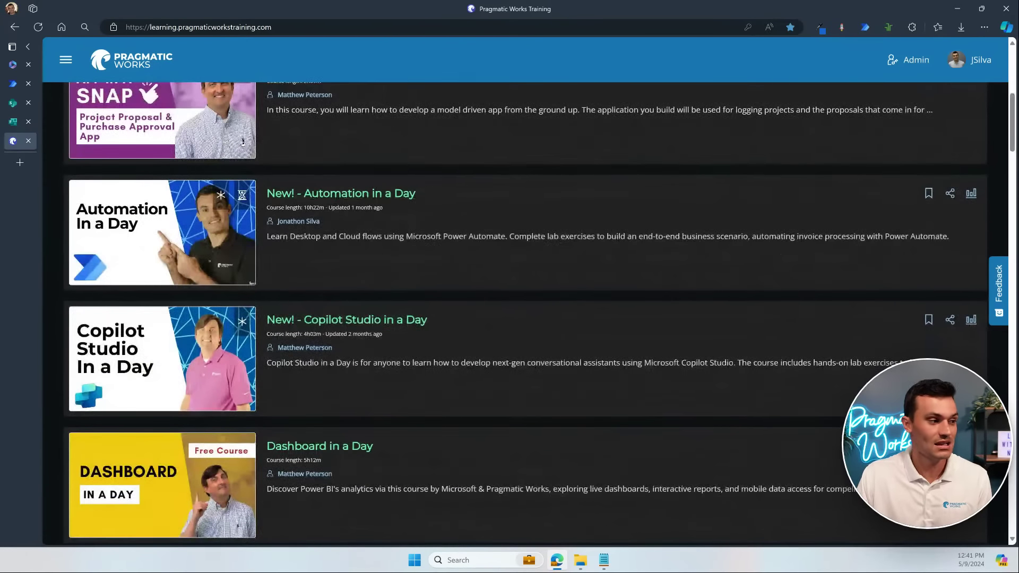
{"action": "scroll", "coordinate": [506, 260], "scroll_direction": "down", "scroll_amount": 2}
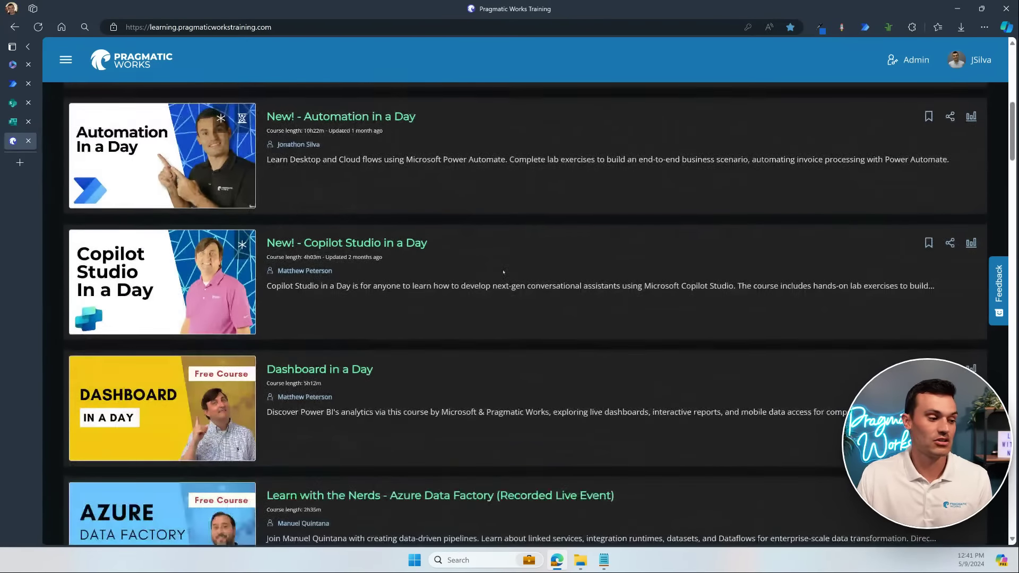
{"action": "scroll", "coordinate": [503, 272], "scroll_direction": "down", "scroll_amount": 8}
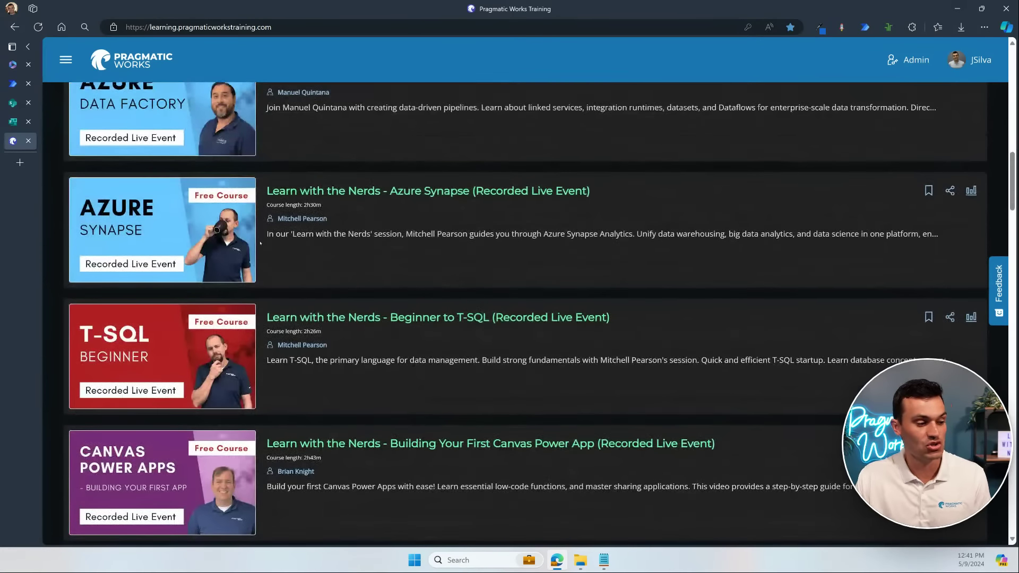
{"action": "scroll", "coordinate": [402, 234], "scroll_direction": "down", "scroll_amount": 1}
{"action": "scroll", "coordinate": [403, 234], "scroll_direction": "down", "scroll_amount": 4}
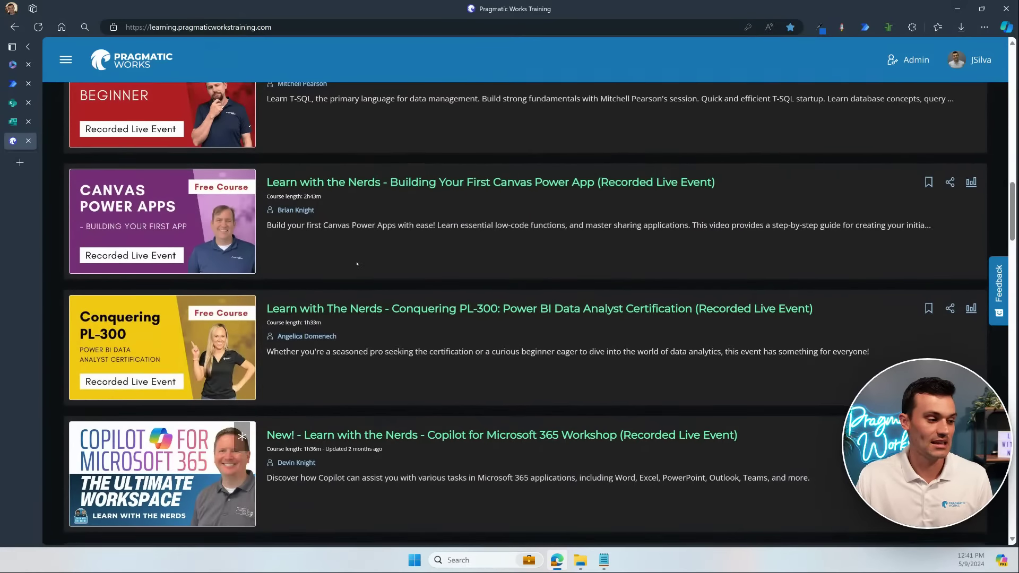
{"action": "scroll", "coordinate": [385, 242], "scroll_direction": "down", "scroll_amount": 7}
{"action": "scroll", "coordinate": [397, 242], "scroll_direction": "down", "scroll_amount": 7}
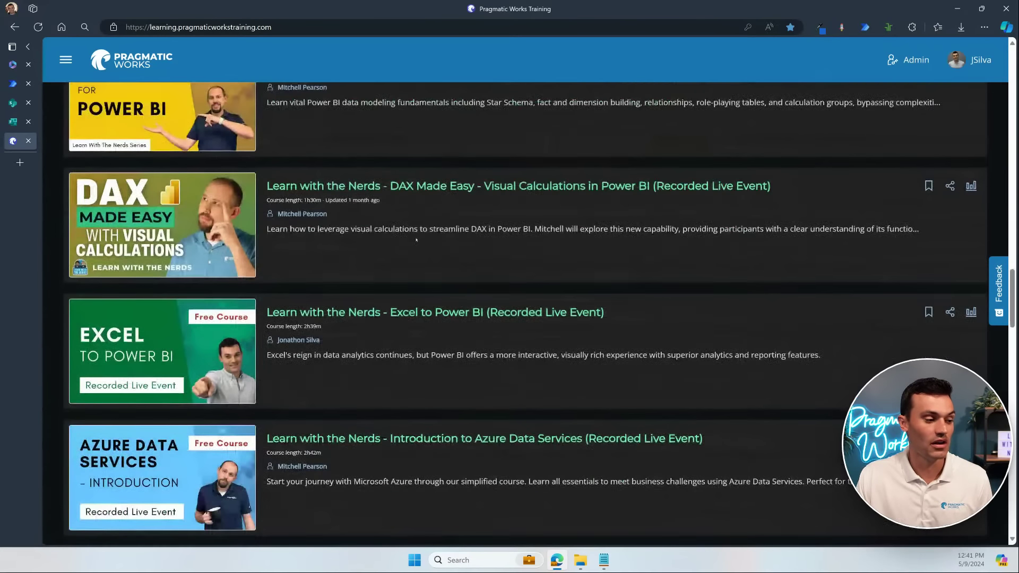
{"action": "scroll", "coordinate": [416, 240], "scroll_direction": "down", "scroll_amount": 1}
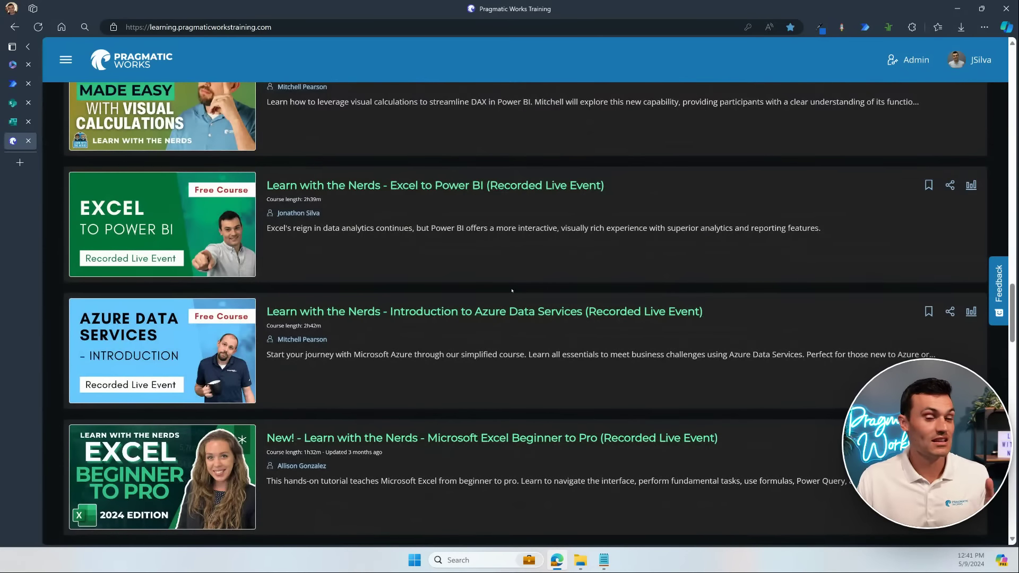
{"action": "scroll", "coordinate": [511, 290], "scroll_direction": "up", "scroll_amount": 10}
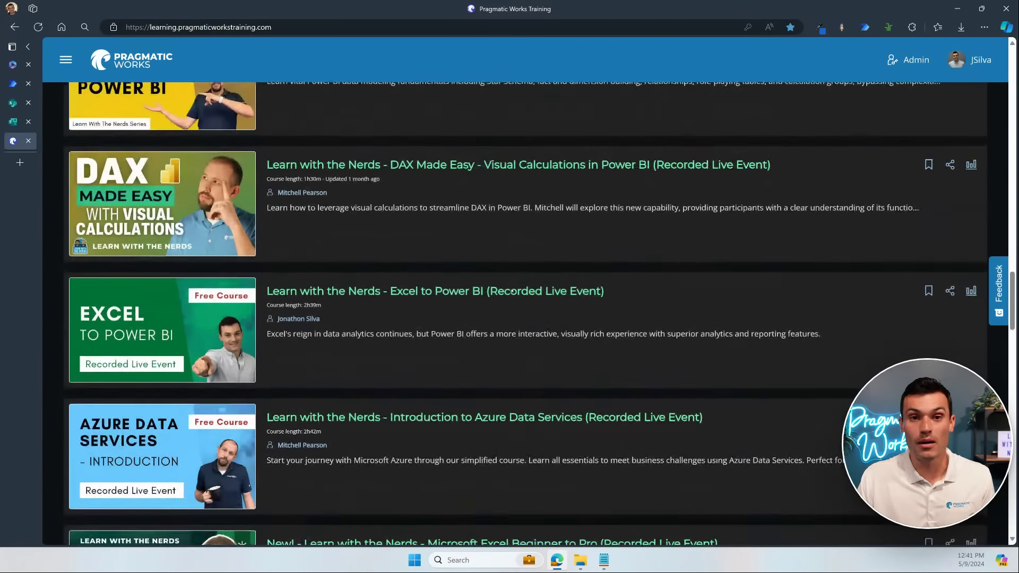
{"action": "scroll", "coordinate": [512, 290], "scroll_direction": "up", "scroll_amount": 4}
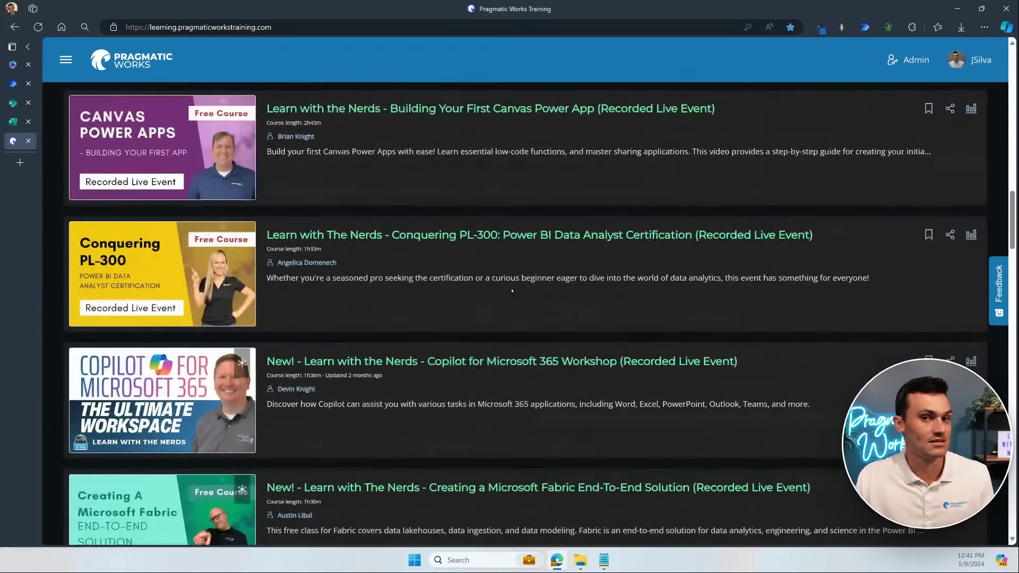
{"action": "scroll", "coordinate": [511, 291], "scroll_direction": "up", "scroll_amount": 10}
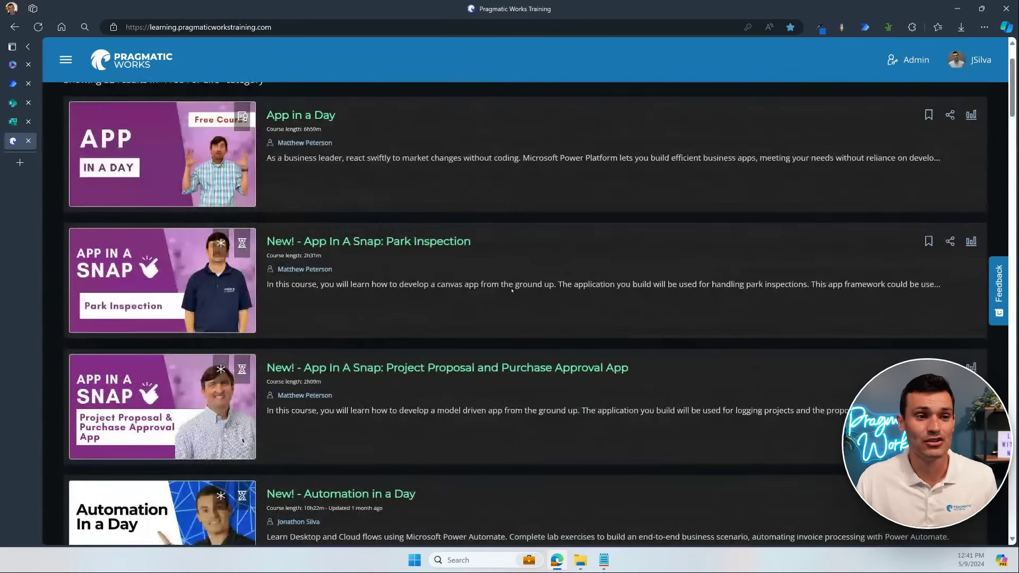
{"action": "scroll", "coordinate": [512, 290], "scroll_direction": "up", "scroll_amount": 2}
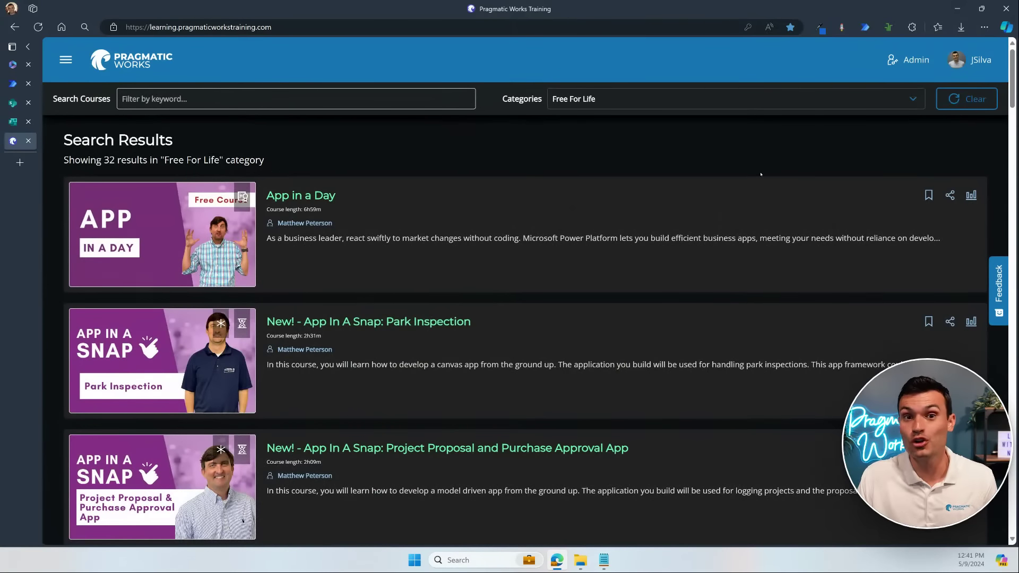
Step: Swap the Free For Life filter for Power Automate and browse the 10 resulting courses
{"action": "left_click", "coordinate": [908, 99]}
{"action": "left_click", "coordinate": [556, 144]}
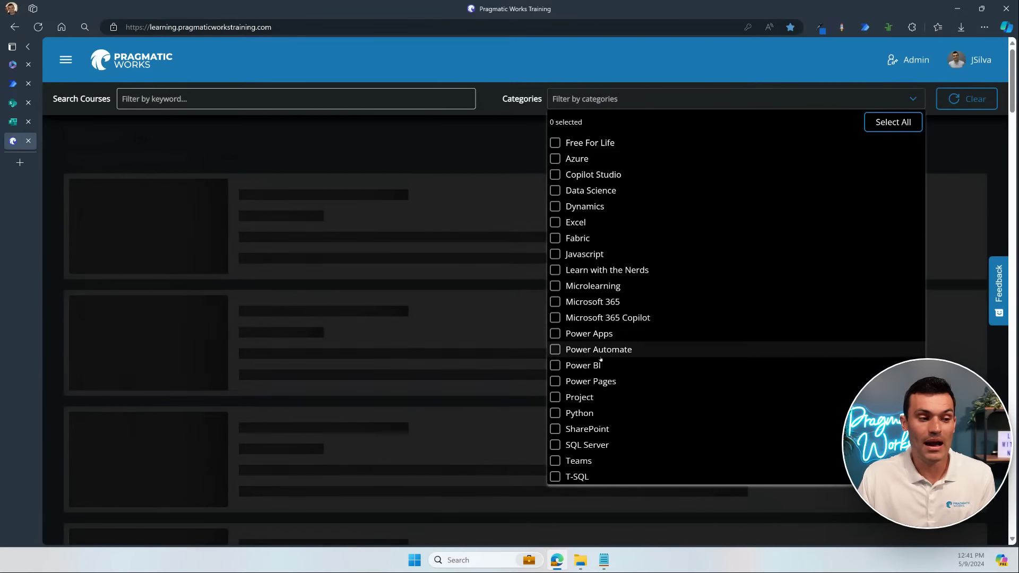
{"action": "left_click", "coordinate": [555, 349]}
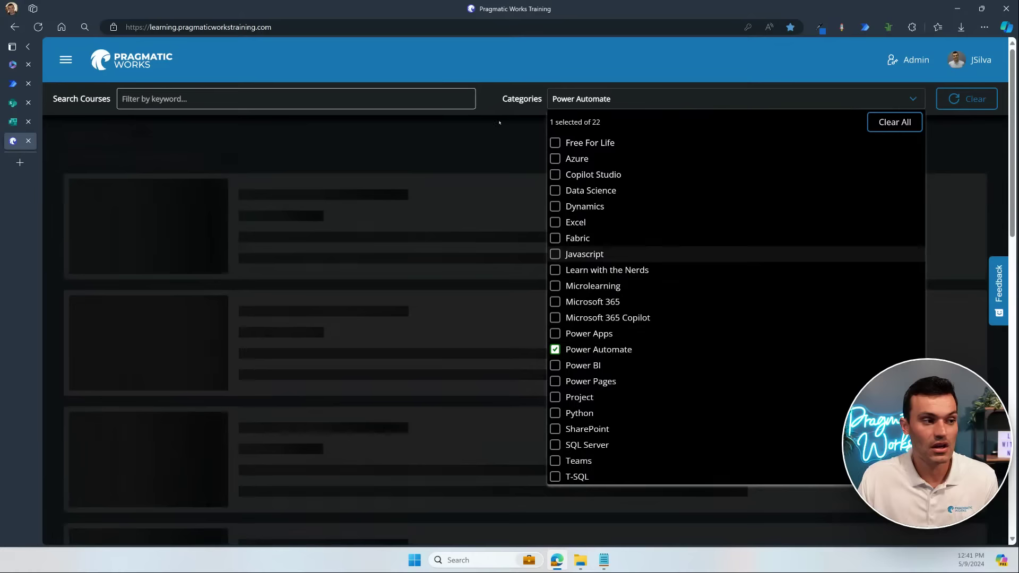
{"action": "left_click", "coordinate": [499, 123]}
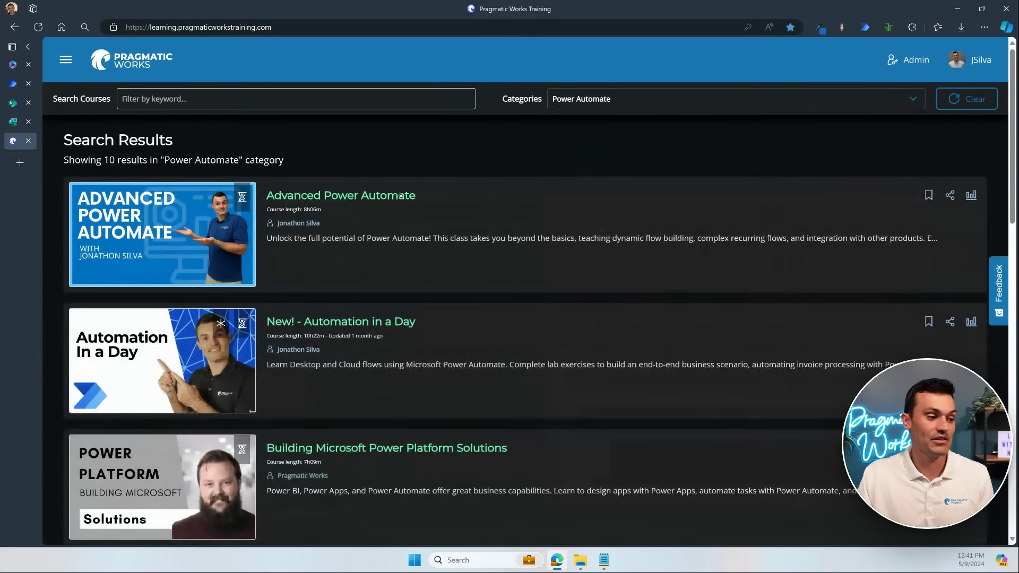
{"action": "scroll", "coordinate": [474, 220], "scroll_direction": "down", "scroll_amount": 1}
{"action": "scroll", "coordinate": [474, 220], "scroll_direction": "down", "scroll_amount": 4}
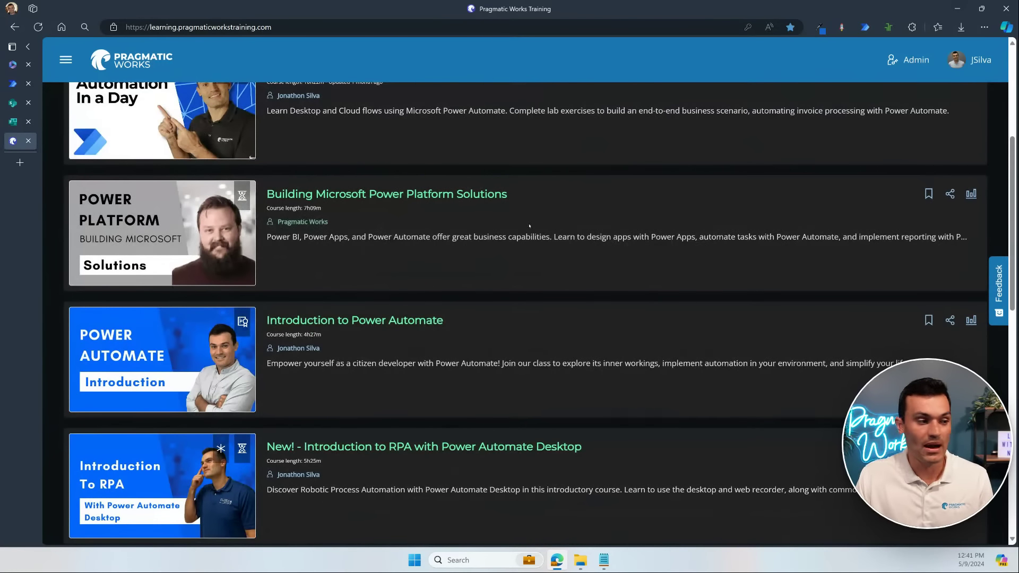
{"action": "scroll", "coordinate": [530, 323], "scroll_direction": "down", "scroll_amount": 2}
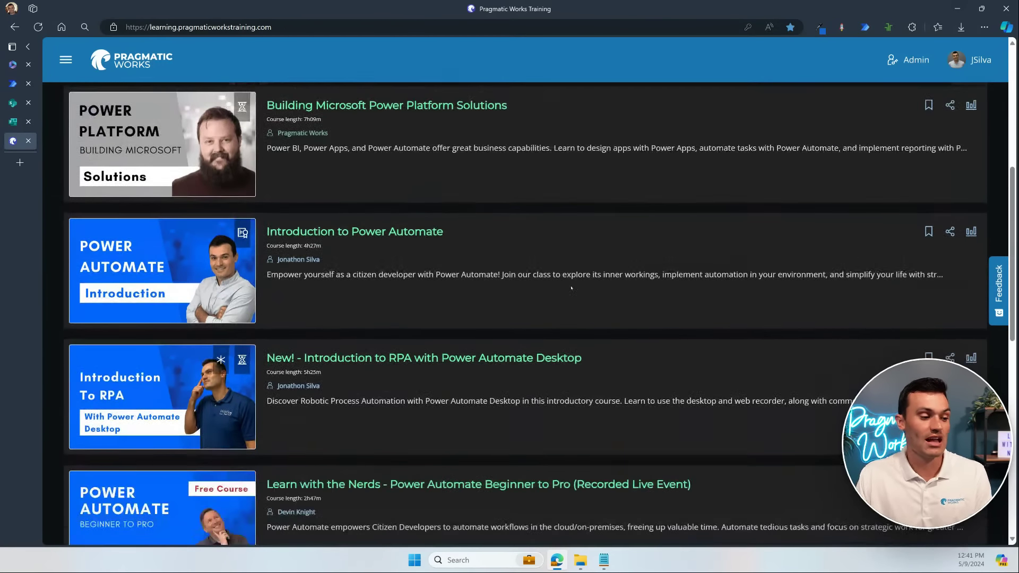
{"action": "scroll", "coordinate": [626, 344], "scroll_direction": "down", "scroll_amount": 3}
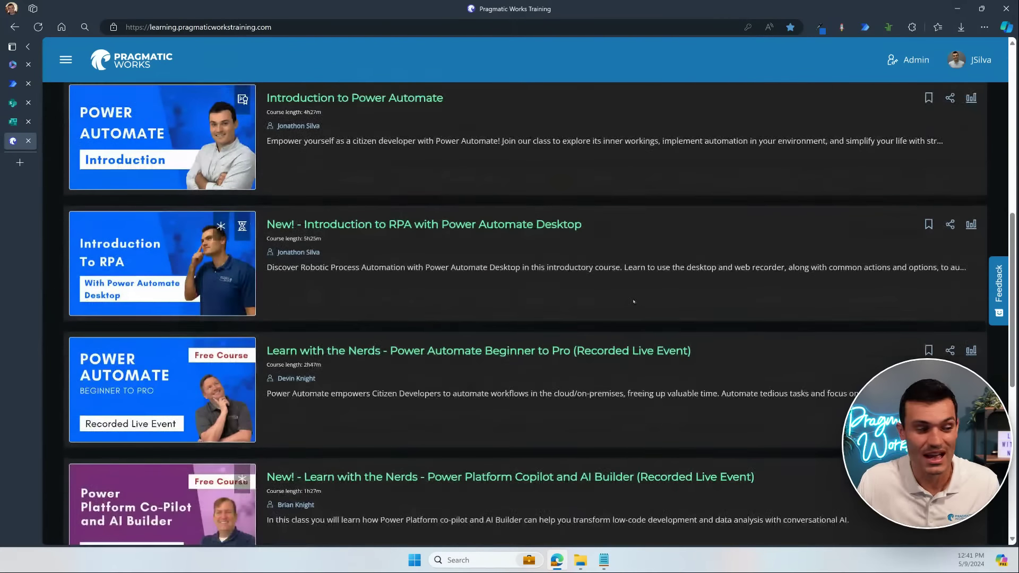
{"action": "scroll", "coordinate": [632, 268], "scroll_direction": "down", "scroll_amount": 3}
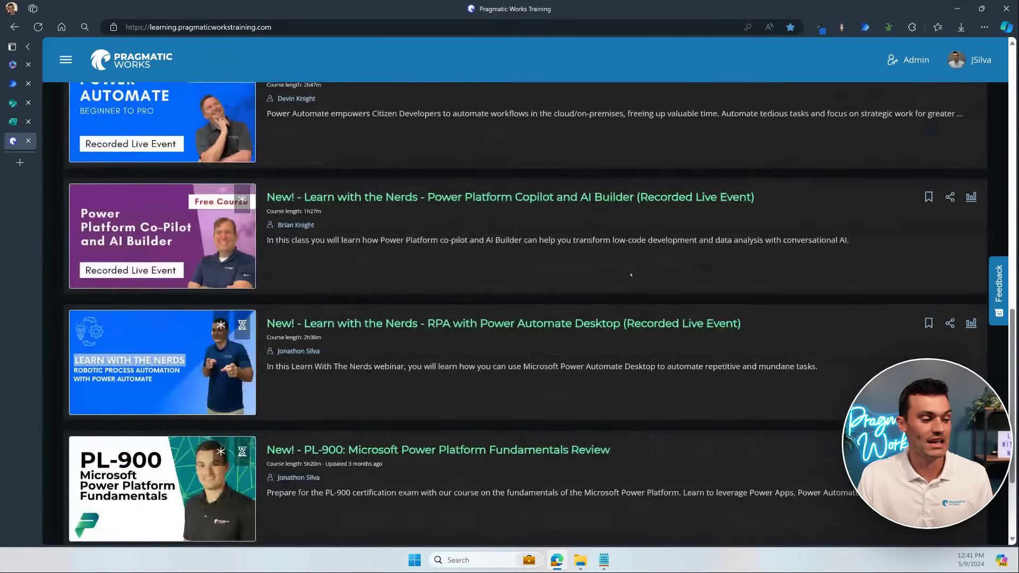
{"action": "scroll", "coordinate": [630, 274], "scroll_direction": "down", "scroll_amount": 2}
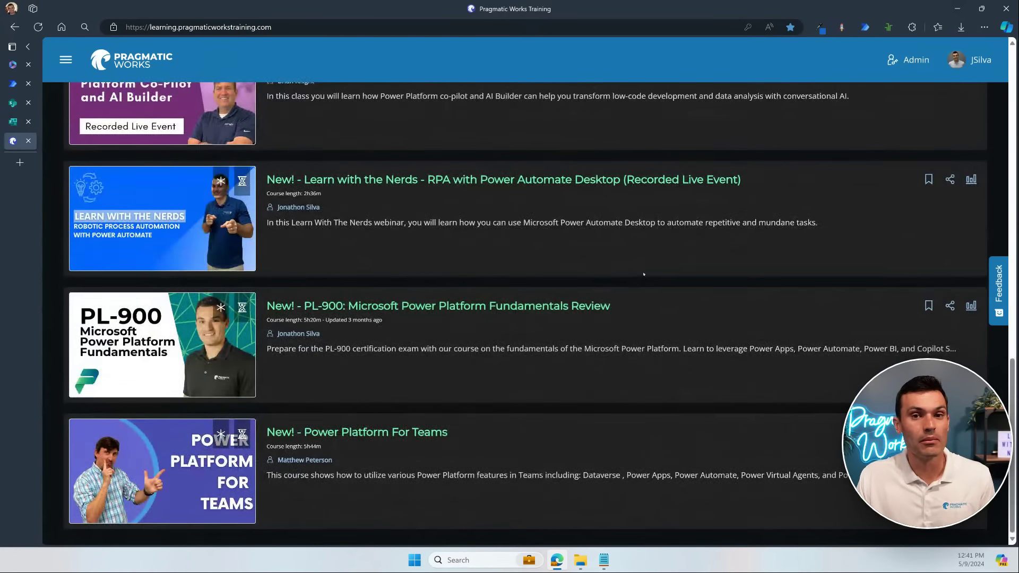
{"action": "scroll", "coordinate": [654, 271], "scroll_direction": "up", "scroll_amount": 10}
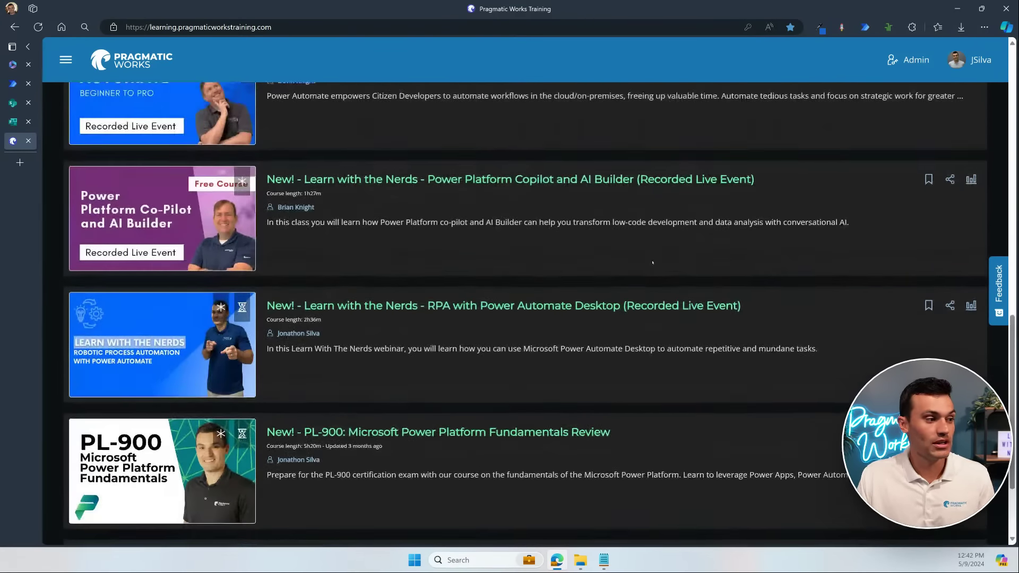
{"action": "scroll", "coordinate": [613, 260], "scroll_direction": "up", "scroll_amount": 3}
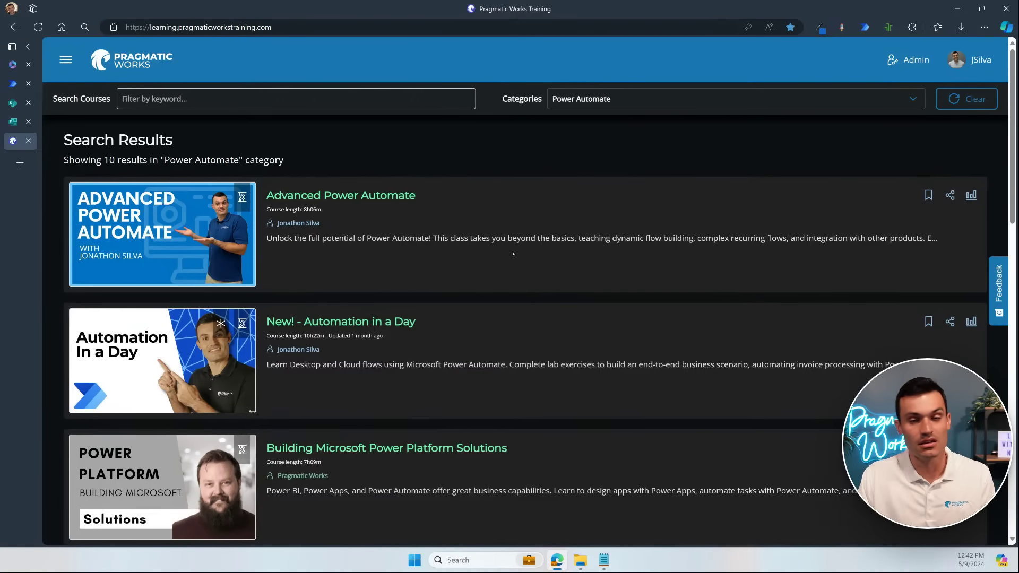
{"action": "scroll", "coordinate": [512, 254], "scroll_direction": "down", "scroll_amount": 5}
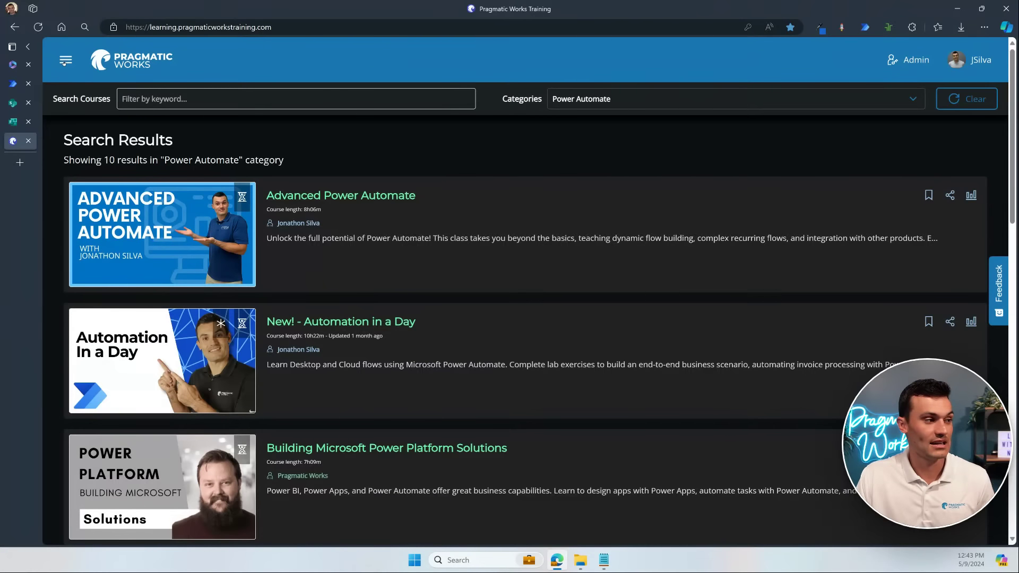
Step: Go to CertXP (Beta) and continue the Power Platform Fundamentals (PL-900) journey
{"action": "left_click", "coordinate": [65, 61]}
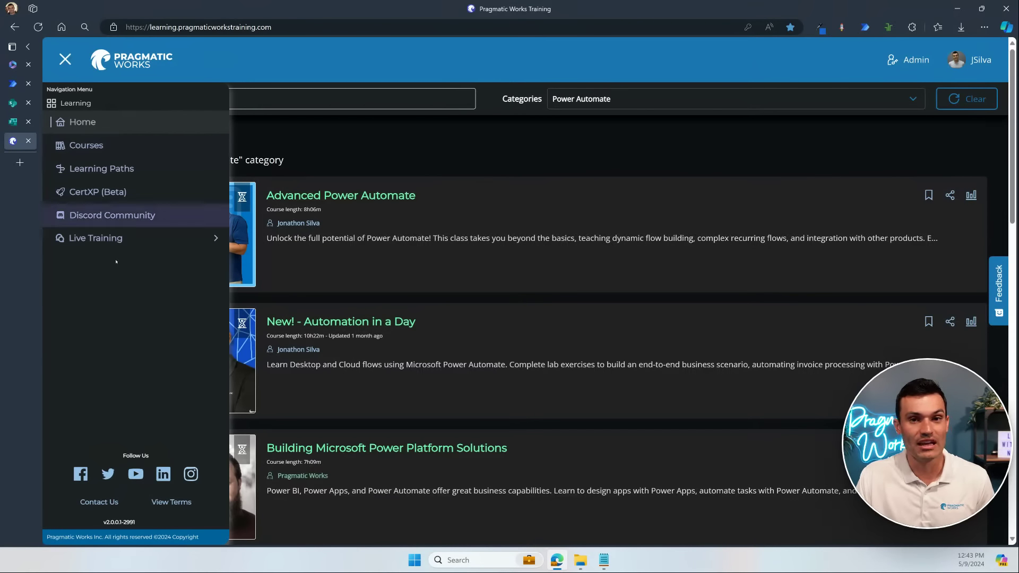
{"action": "left_click", "coordinate": [106, 194]}
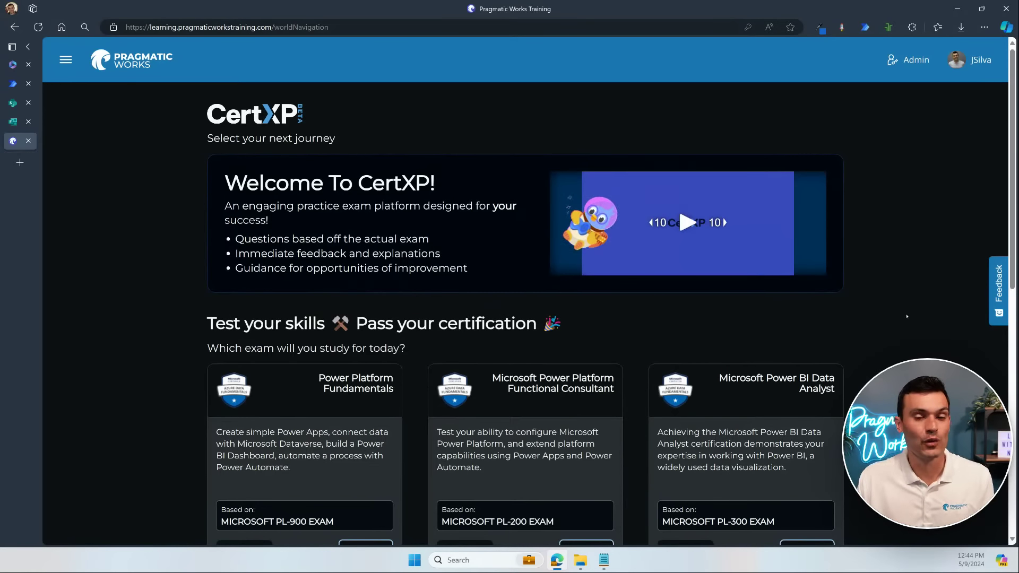
{"action": "scroll", "coordinate": [913, 313], "scroll_direction": "down", "scroll_amount": 2}
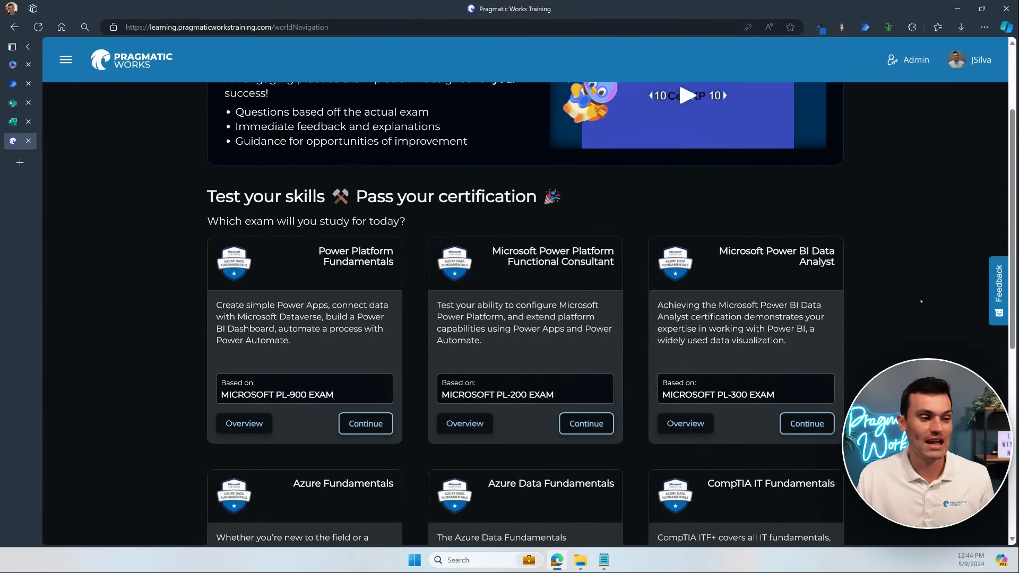
{"action": "scroll", "coordinate": [615, 223], "scroll_direction": "down", "scroll_amount": 2}
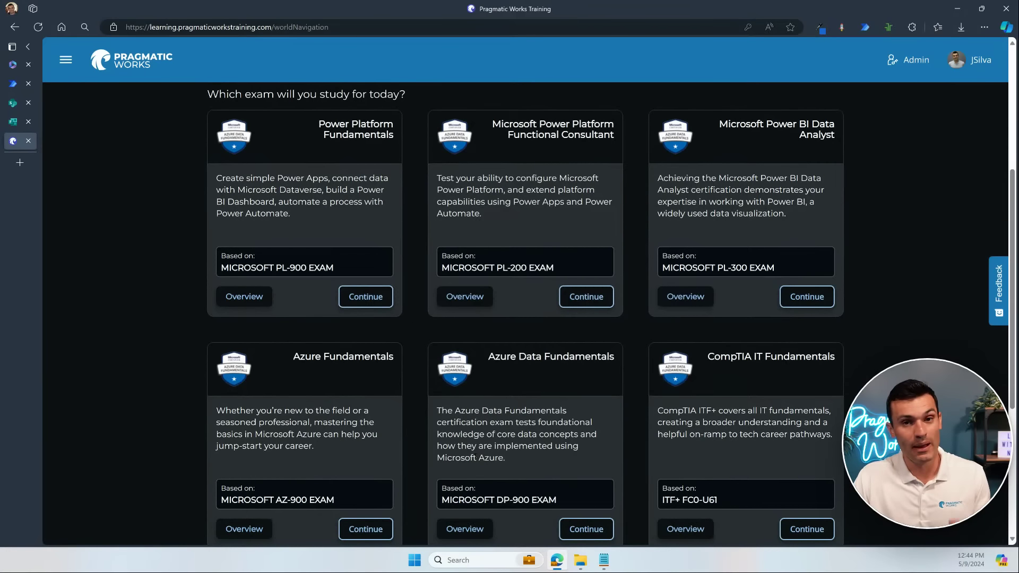
{"action": "scroll", "coordinate": [813, 324], "scroll_direction": "down", "scroll_amount": 4}
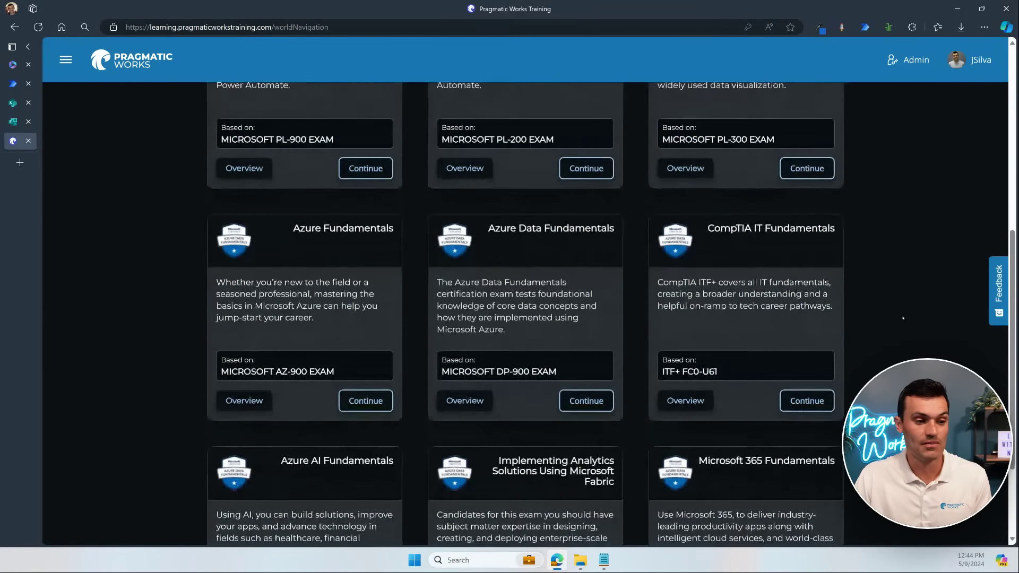
{"action": "scroll", "coordinate": [902, 319], "scroll_direction": "down", "scroll_amount": 1}
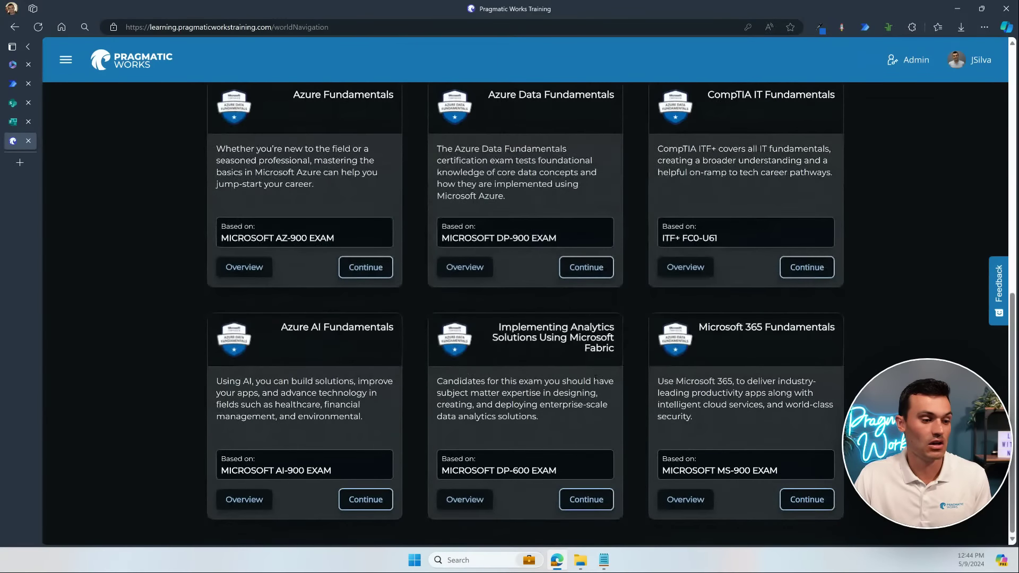
{"action": "scroll", "coordinate": [834, 361], "scroll_direction": "up", "scroll_amount": 3}
{"action": "scroll", "coordinate": [836, 354], "scroll_direction": "up", "scroll_amount": 7}
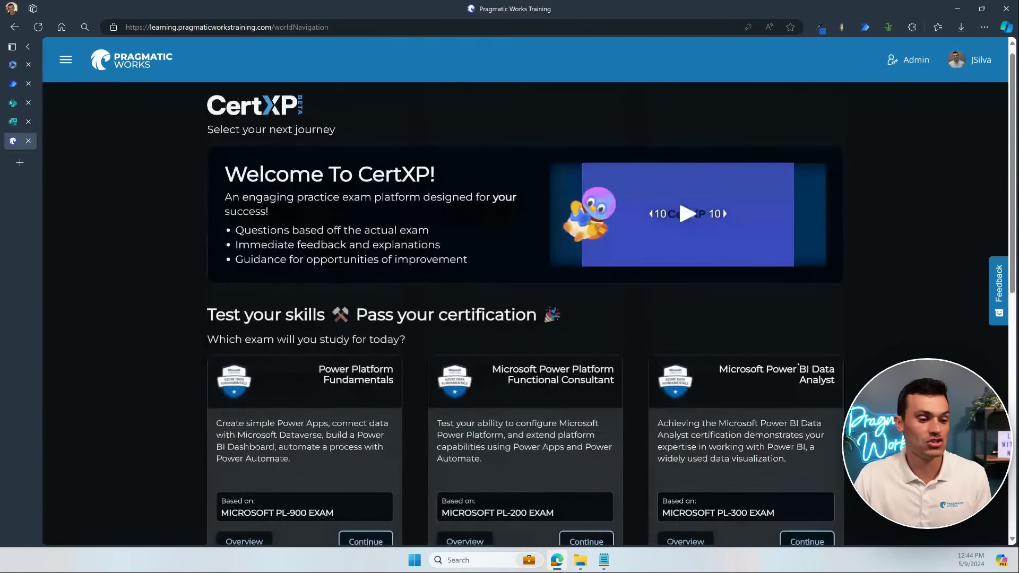
{"action": "scroll", "coordinate": [678, 200], "scroll_direction": "down", "scroll_amount": 2}
{"action": "scroll", "coordinate": [433, 350], "scroll_direction": "down", "scroll_amount": 1}
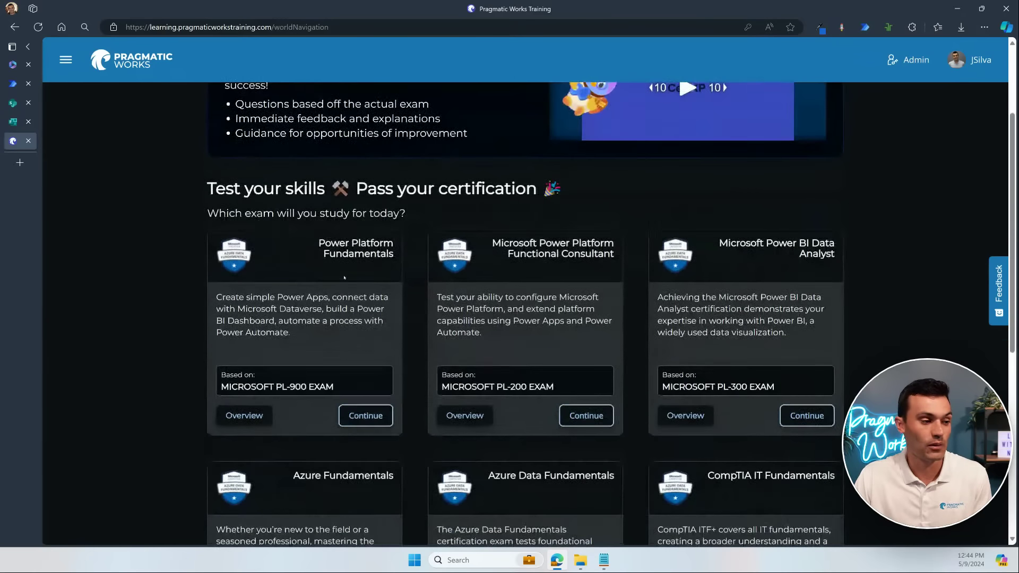
{"action": "left_click", "coordinate": [389, 417]}
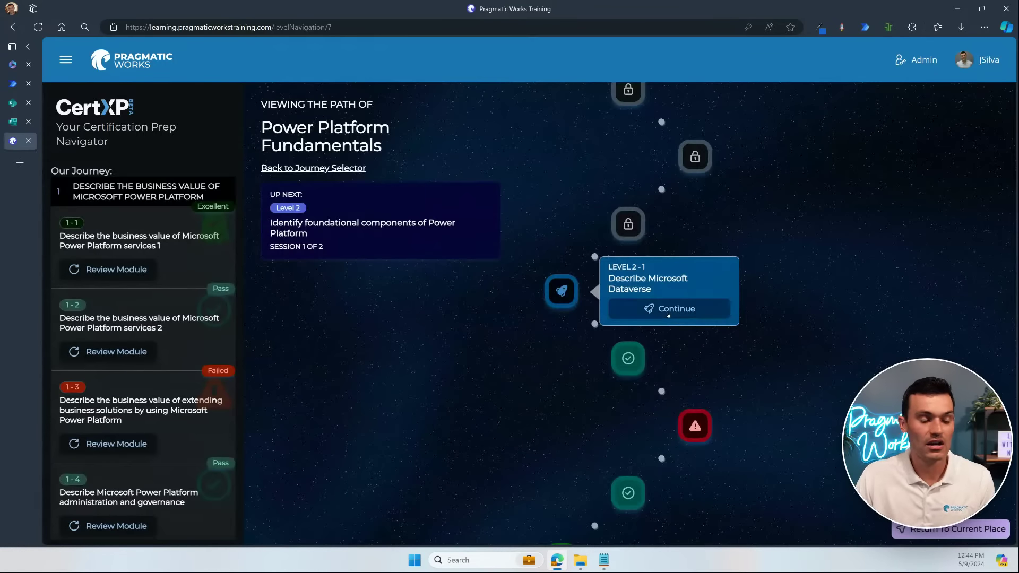
Step: Start the Describe Microsoft Dataverse quiz and submit the table-properties answer to Question 1
{"action": "left_click", "coordinate": [669, 311]}
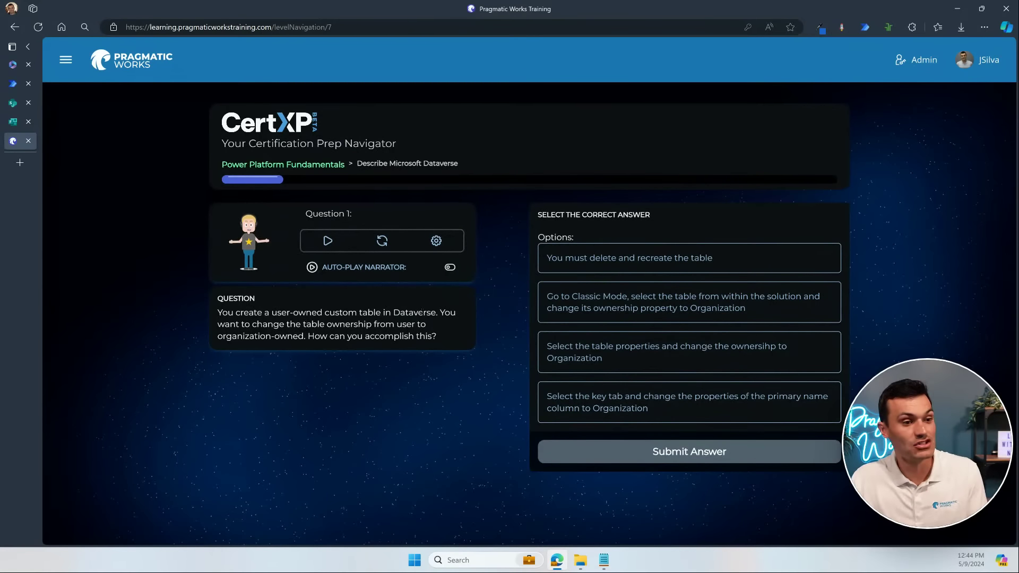
{"action": "left_click", "coordinate": [779, 286]}
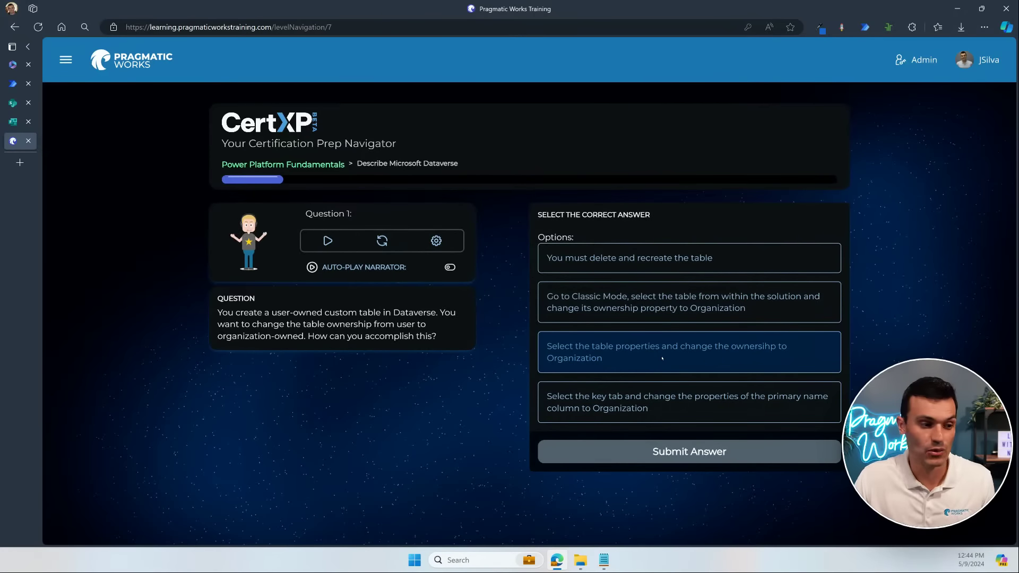
{"action": "left_click", "coordinate": [662, 355]}
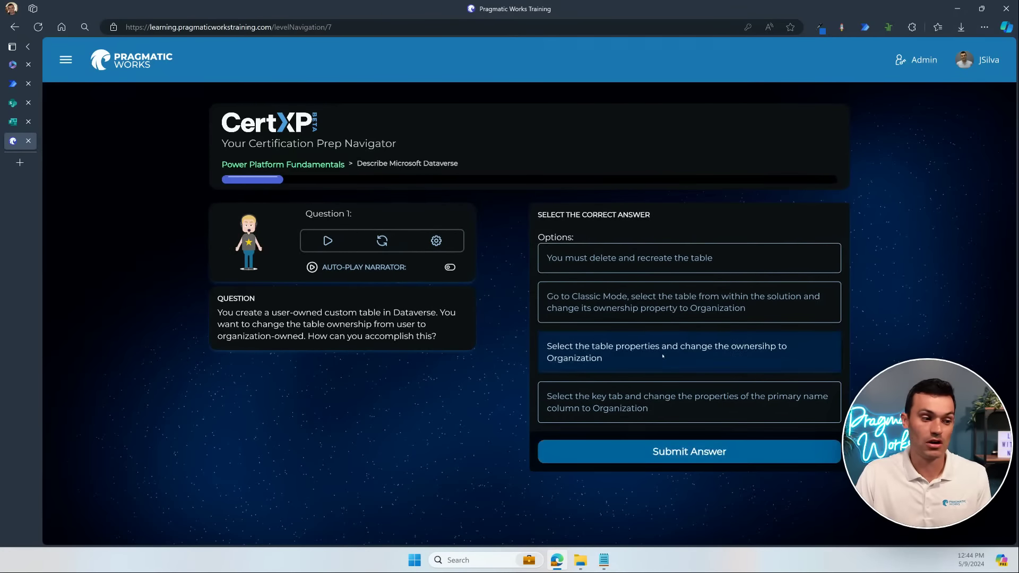
{"action": "left_click", "coordinate": [658, 447]}
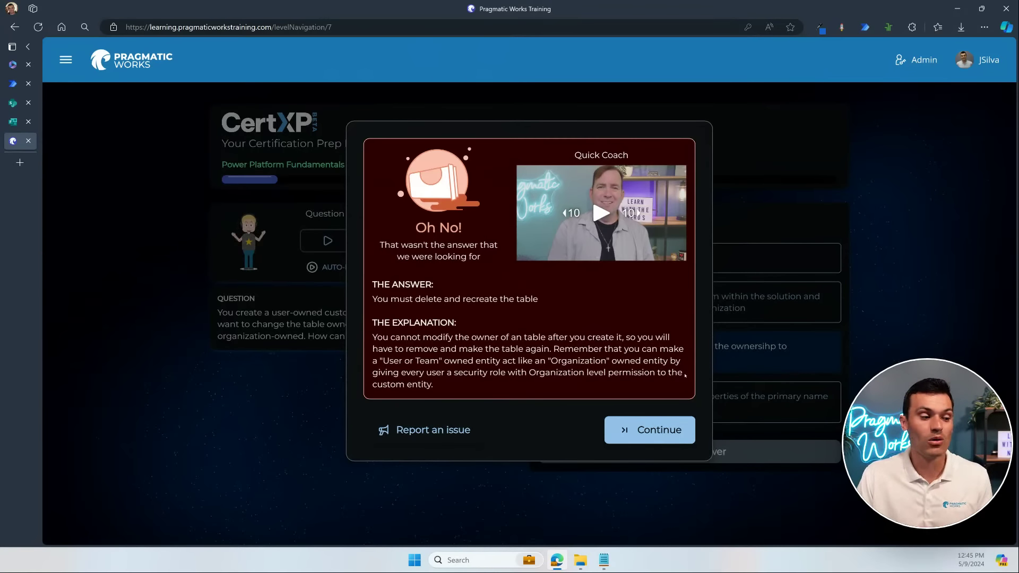
Step: Continue past the Oh No! feedback to Question 2, then open a blank browser tab
{"action": "left_click", "coordinate": [649, 428]}
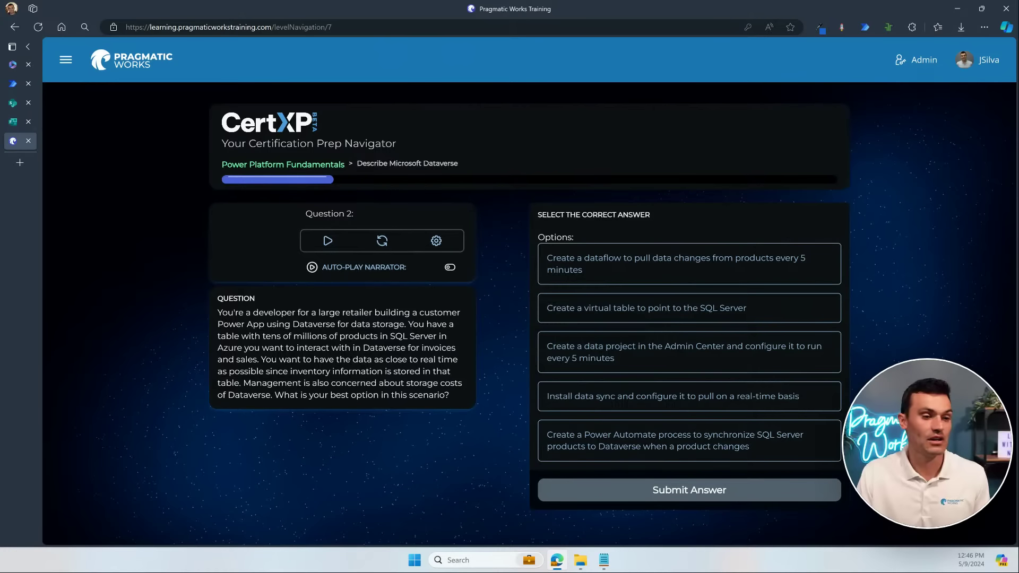
{"action": "left_click", "coordinate": [19, 164]}
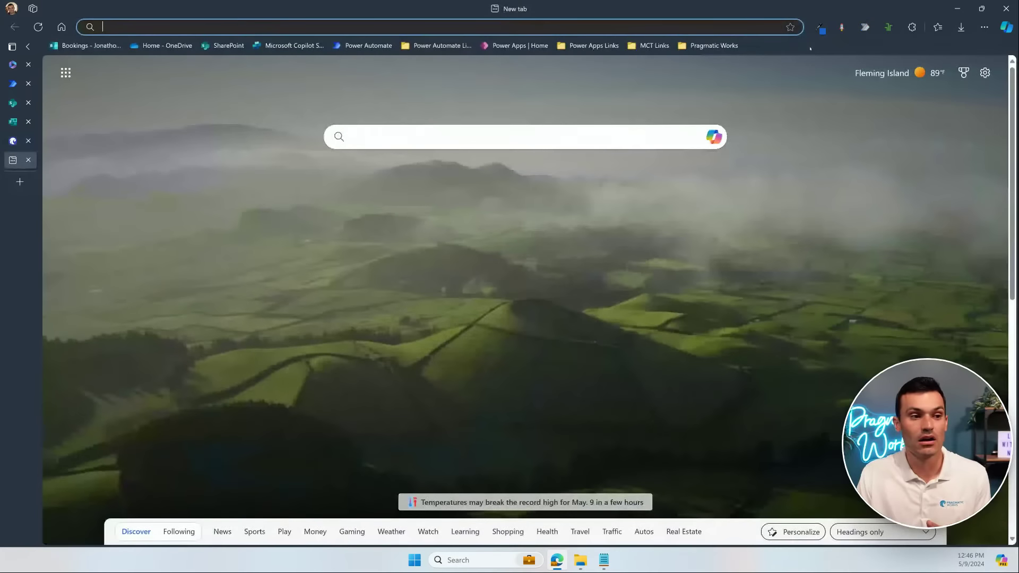
Step: Load Pragmatic Works from the bookmarks, view the Virtual Mentor page, then open Bootcamps
{"action": "left_click", "coordinate": [724, 49]}
{"action": "left_click", "coordinate": [761, 82]}
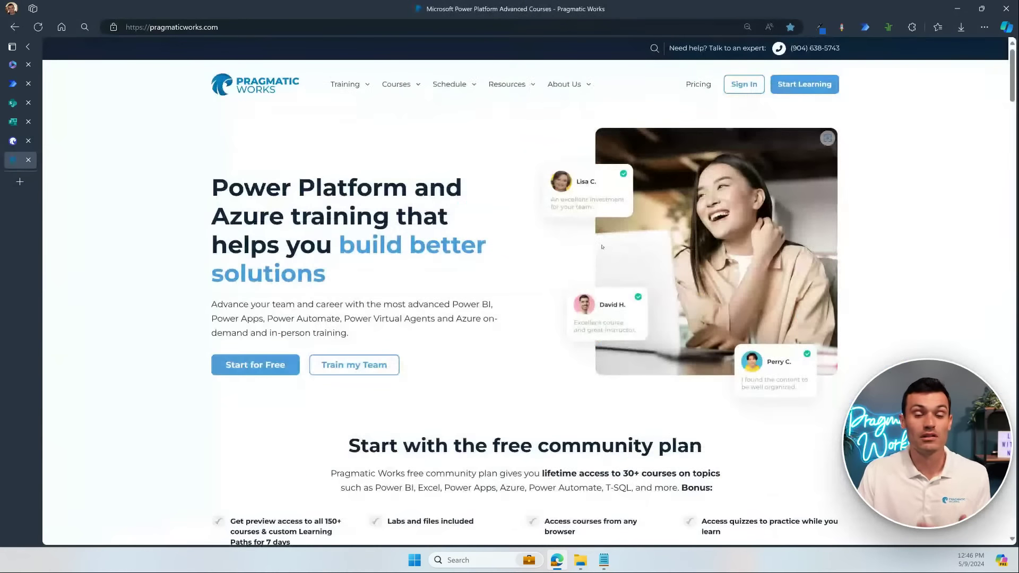
{"action": "mouse_move", "coordinate": [360, 85]}
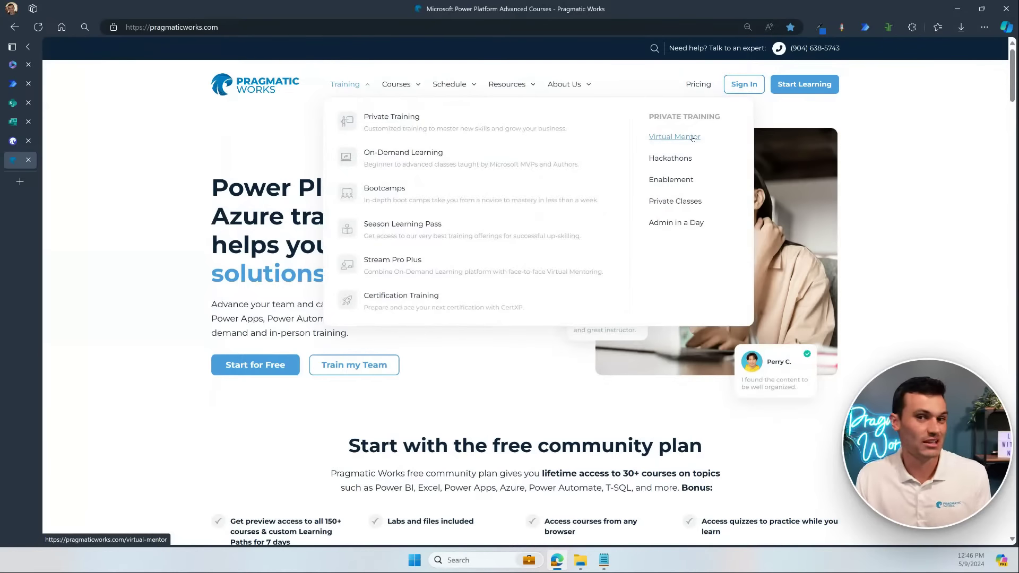
{"action": "left_click", "coordinate": [673, 137]}
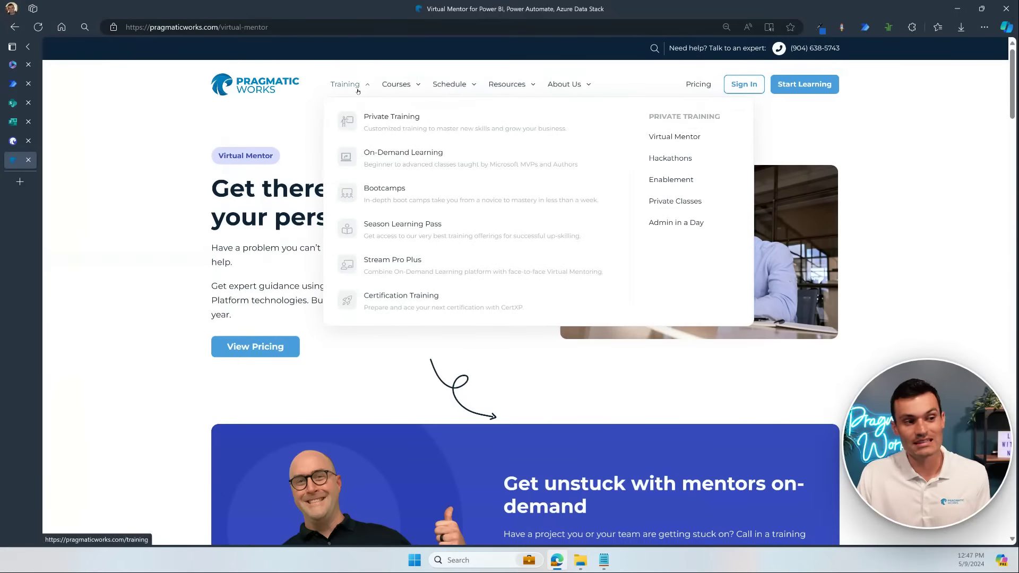
{"action": "mouse_move", "coordinate": [398, 86]}
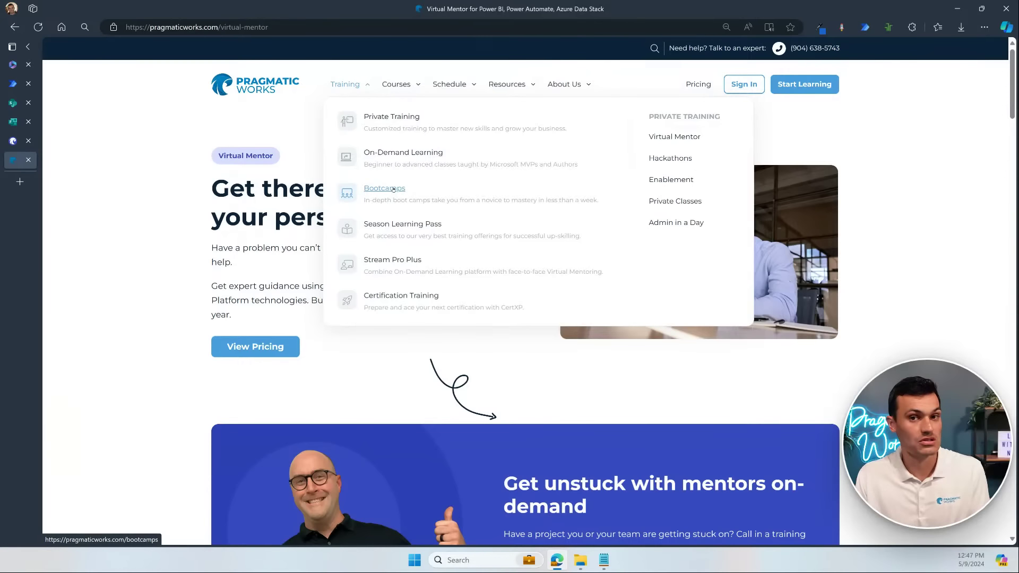
{"action": "left_click", "coordinate": [393, 188]}
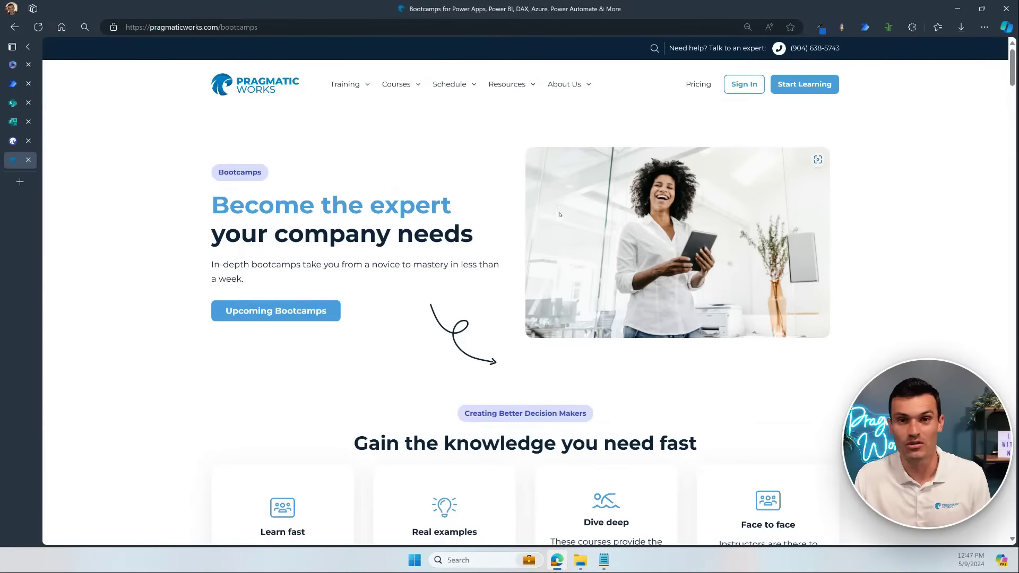
{"action": "scroll", "coordinate": [501, 226], "scroll_direction": "down", "scroll_amount": 1}
{"action": "scroll", "coordinate": [507, 229], "scroll_direction": "down", "scroll_amount": 7}
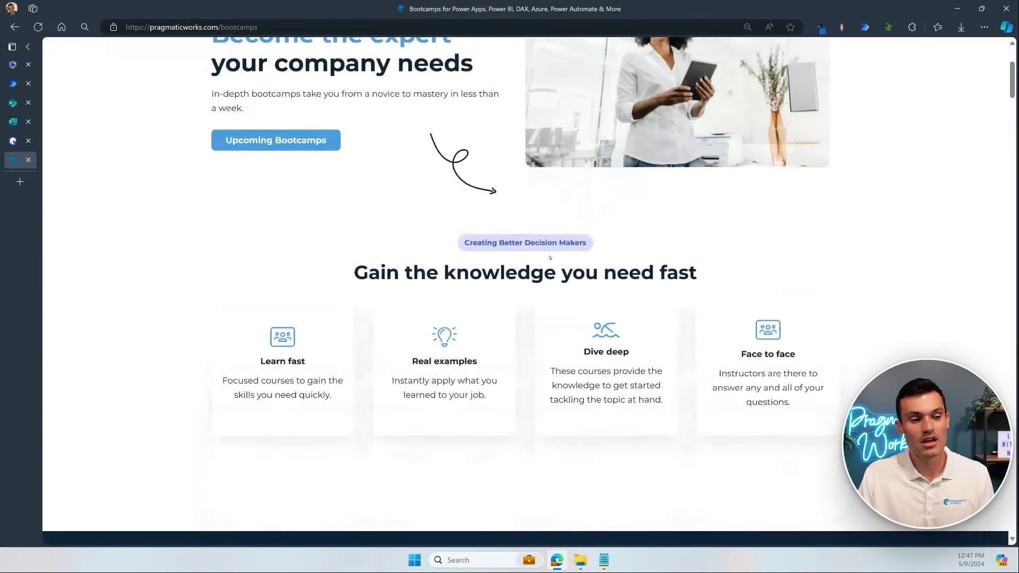
{"action": "scroll", "coordinate": [874, 187], "scroll_direction": "down", "scroll_amount": 5}
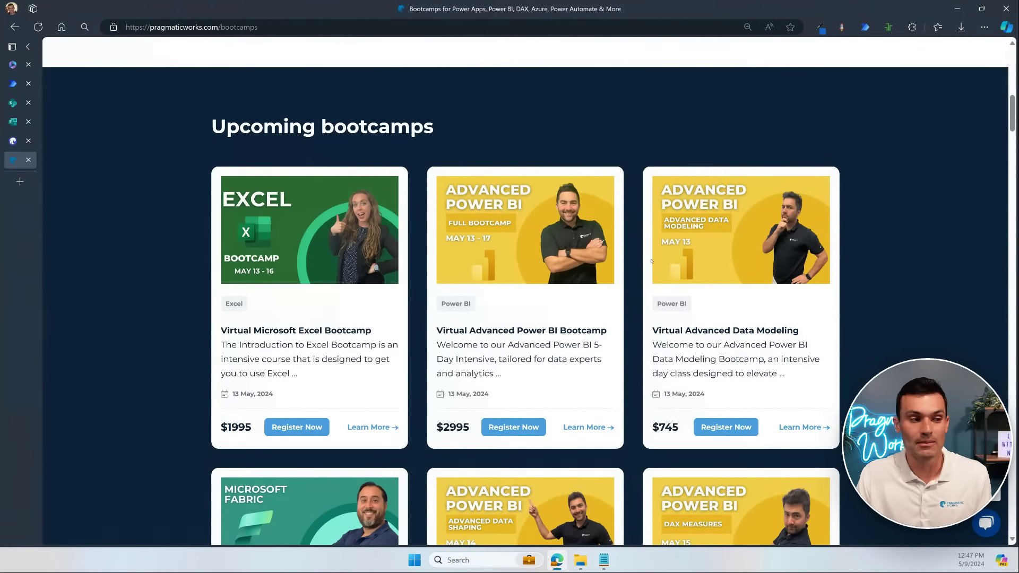
{"action": "scroll", "coordinate": [937, 240], "scroll_direction": "down", "scroll_amount": 6}
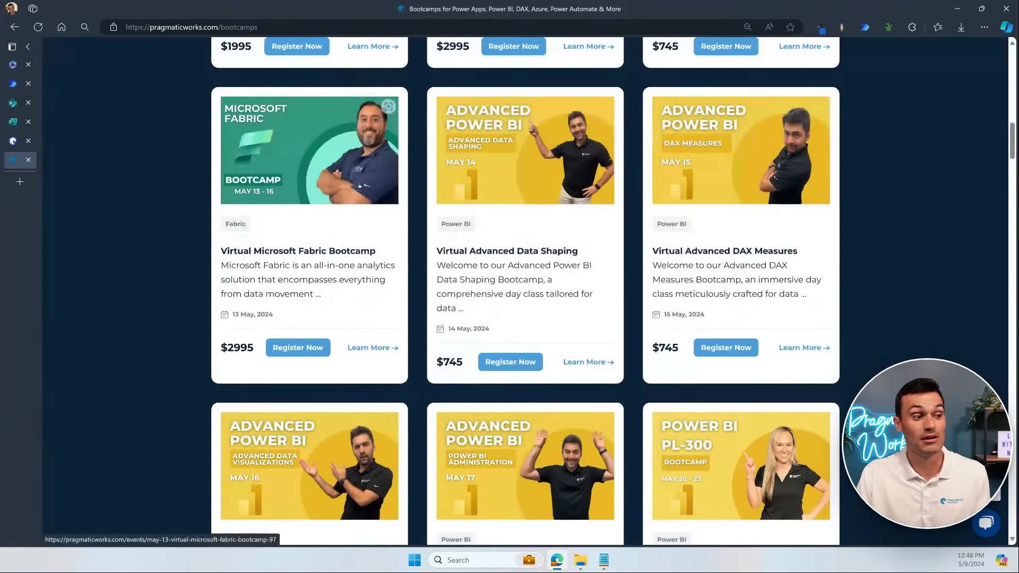
{"action": "scroll", "coordinate": [384, 340], "scroll_direction": "up", "scroll_amount": 2}
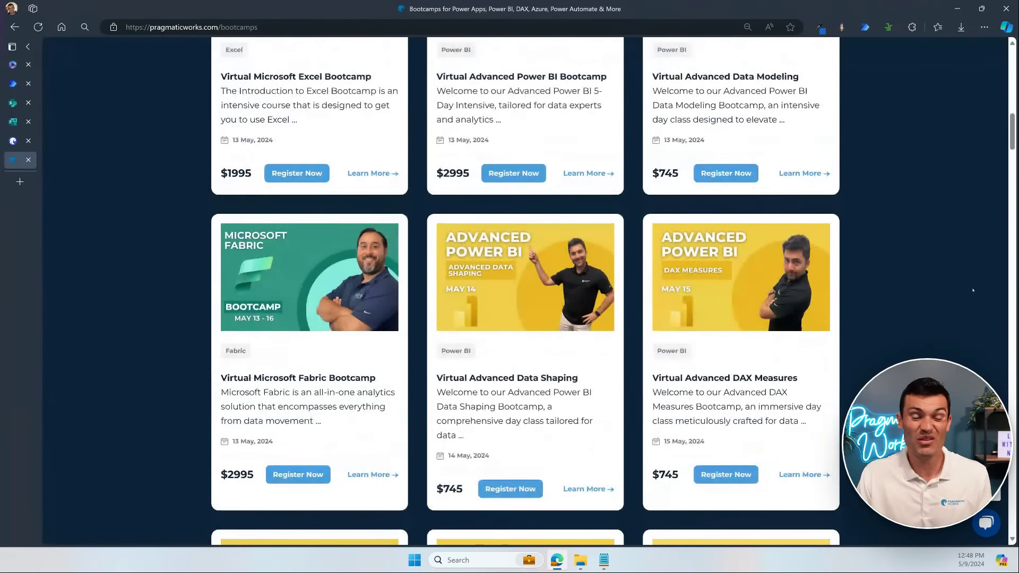
{"action": "scroll", "coordinate": [900, 262], "scroll_direction": "down", "scroll_amount": 4}
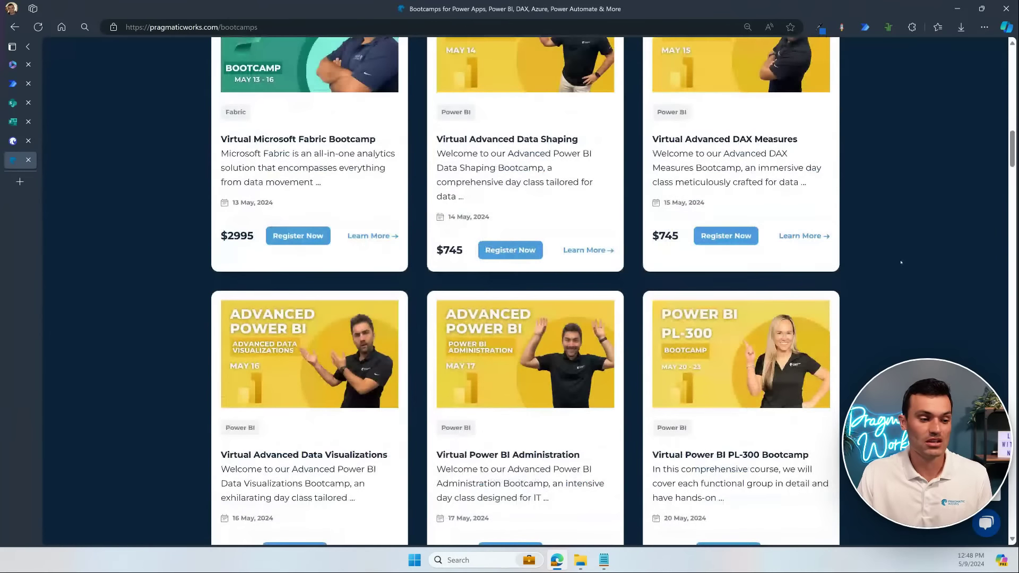
{"action": "scroll", "coordinate": [900, 262], "scroll_direction": "down", "scroll_amount": 2}
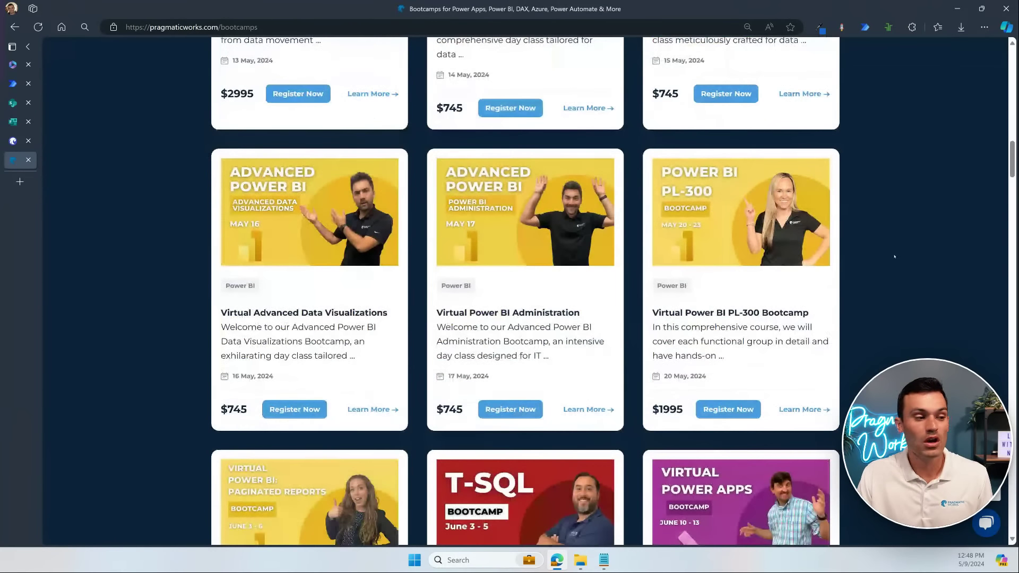
{"action": "scroll", "coordinate": [894, 256], "scroll_direction": "down", "scroll_amount": 2}
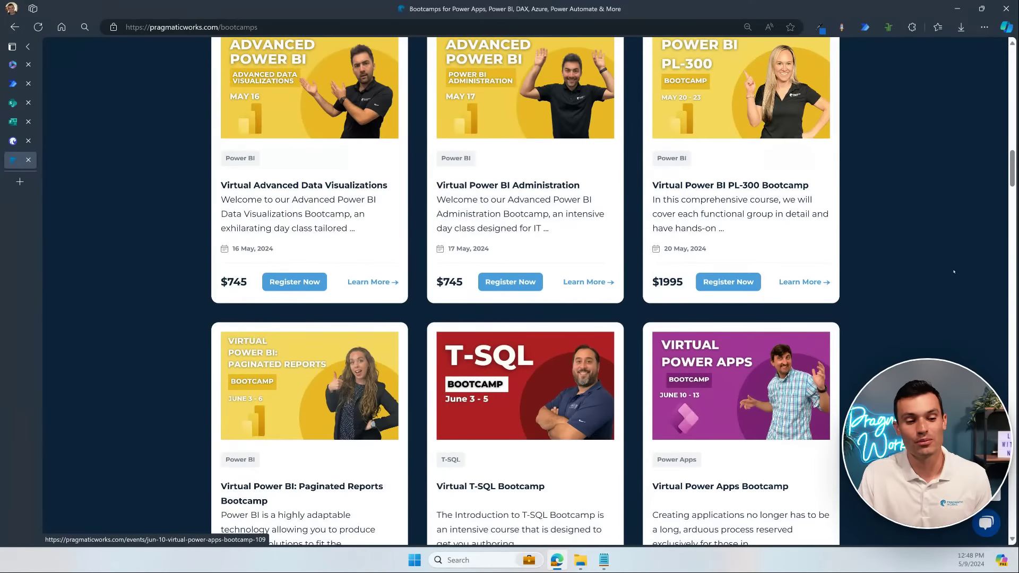
{"action": "scroll", "coordinate": [969, 269], "scroll_direction": "down", "scroll_amount": 4}
{"action": "scroll", "coordinate": [970, 269], "scroll_direction": "down", "scroll_amount": 15}
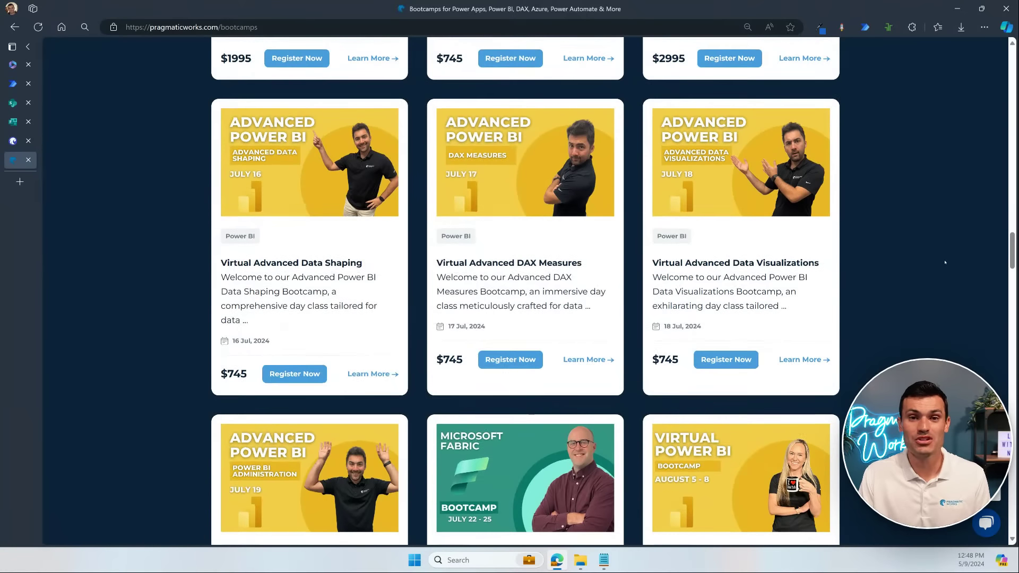
{"action": "scroll", "coordinate": [945, 262], "scroll_direction": "up", "scroll_amount": 1}
{"action": "scroll", "coordinate": [944, 262], "scroll_direction": "up", "scroll_amount": 13}
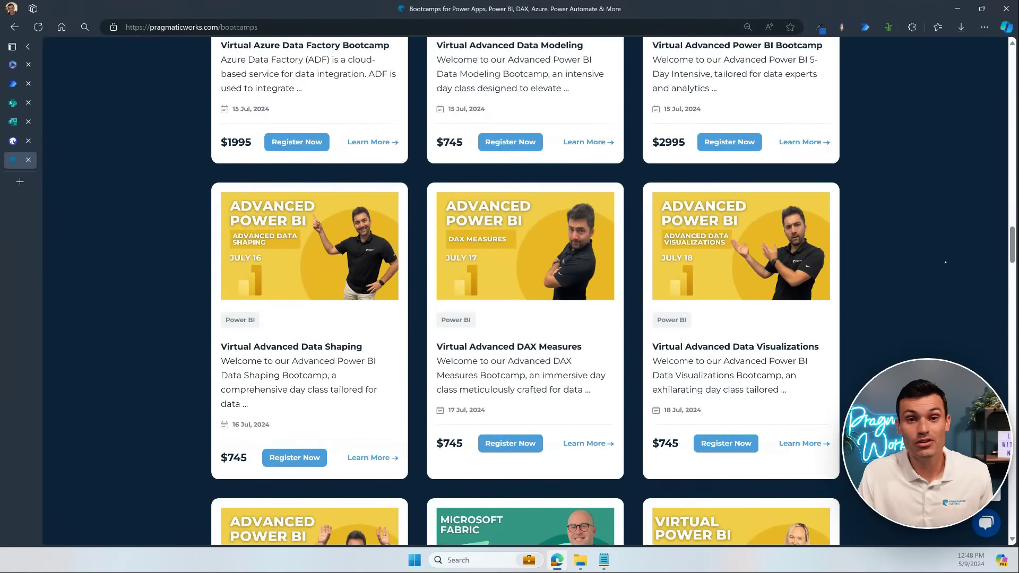
{"action": "scroll", "coordinate": [944, 262], "scroll_direction": "up", "scroll_amount": 15}
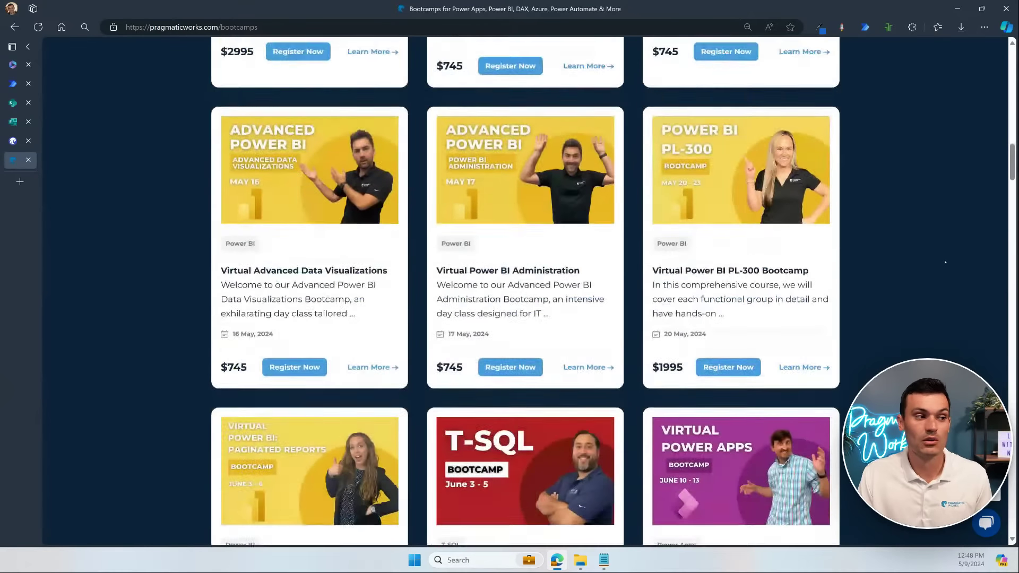
{"action": "mouse_move", "coordinate": [373, 86]}
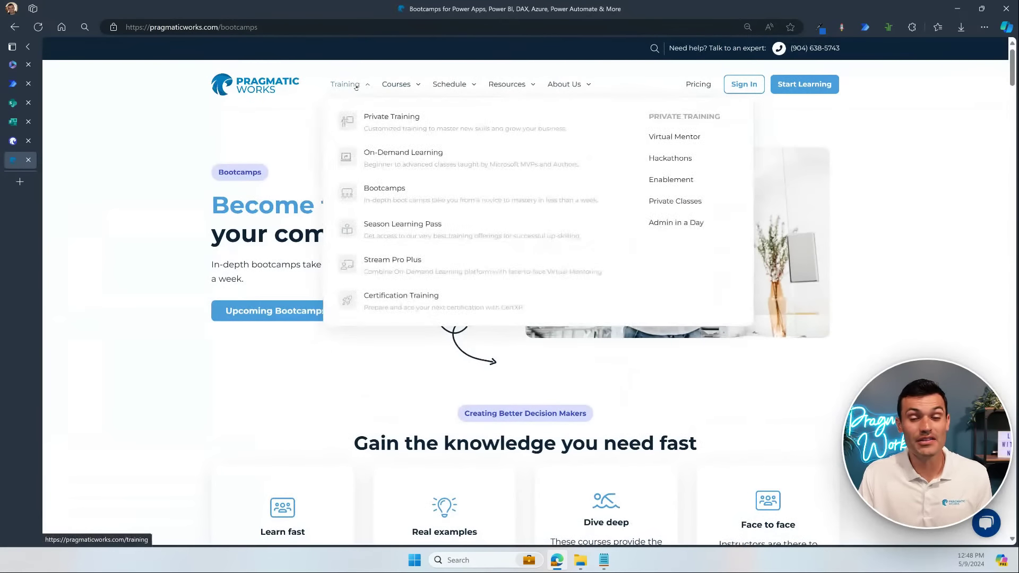
Step: View the Season Learning Pass page, then close its tab to return to CertXP
{"action": "left_click", "coordinate": [424, 225]}
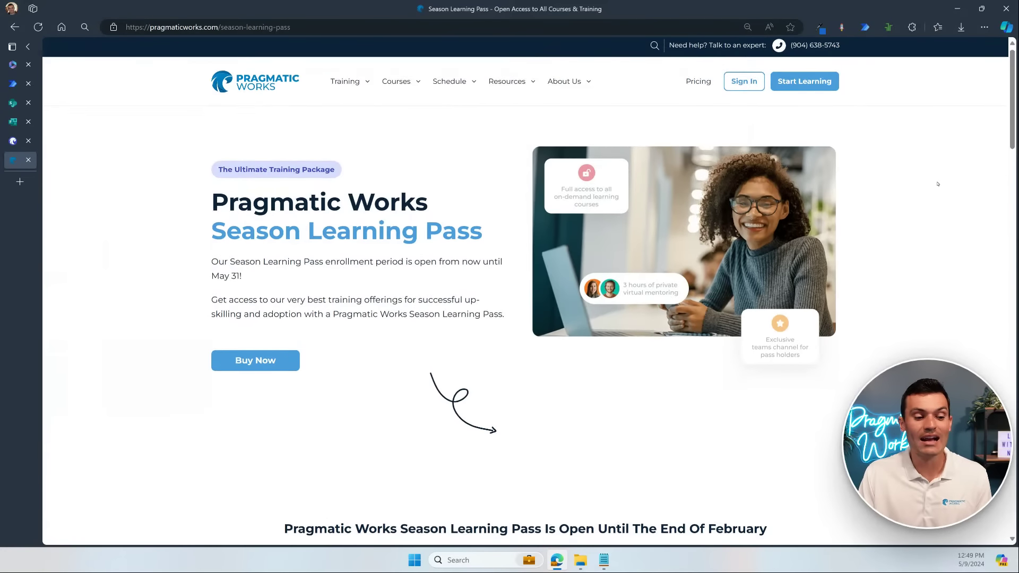
{"action": "scroll", "coordinate": [932, 188], "scroll_direction": "down", "scroll_amount": 5}
{"action": "scroll", "coordinate": [937, 183], "scroll_direction": "down", "scroll_amount": 6}
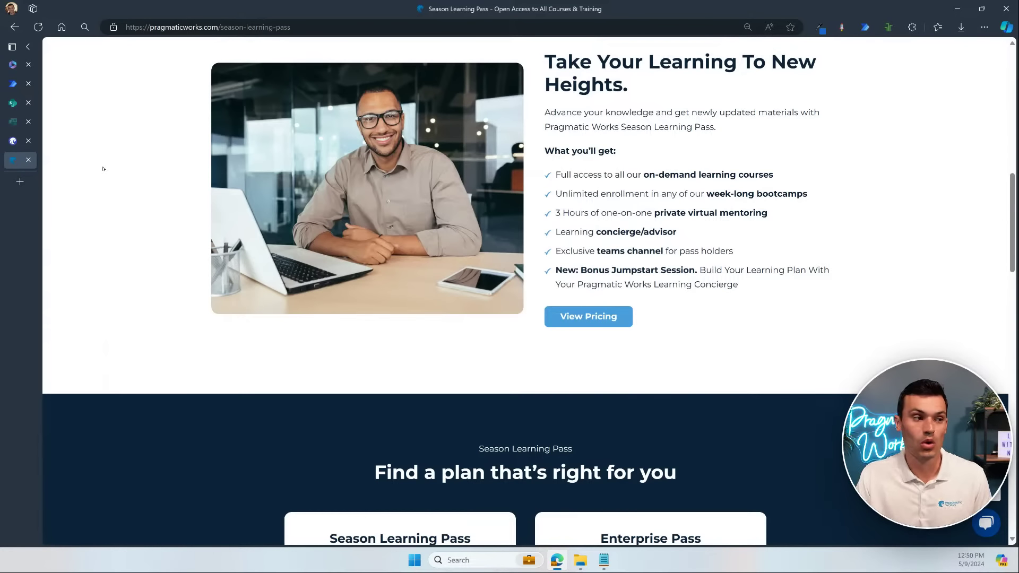
{"action": "left_click", "coordinate": [29, 160]}
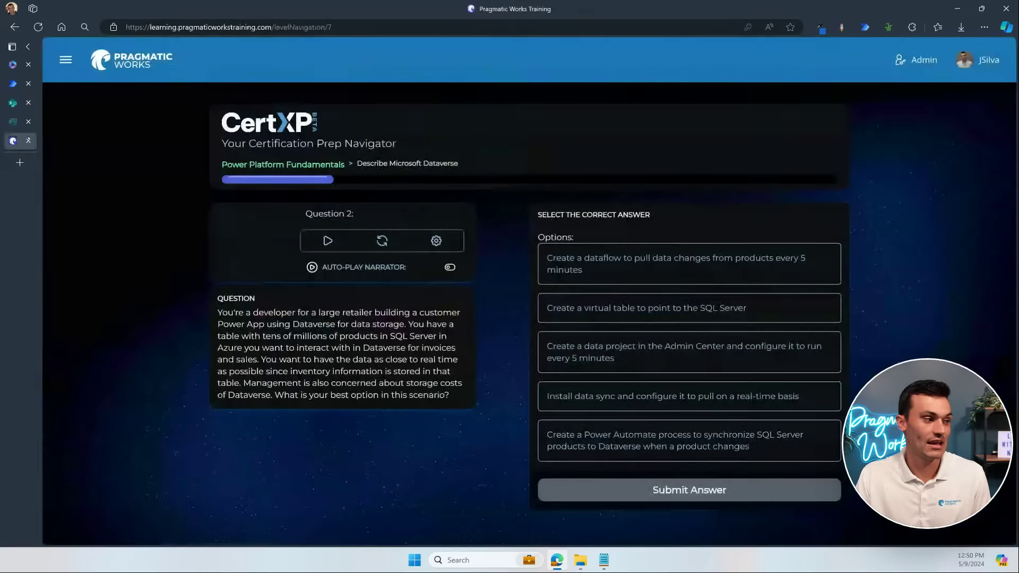
Step: Close the CertXP tab and return to the New Device Request with Approval flow run
{"action": "left_click", "coordinate": [28, 141]}
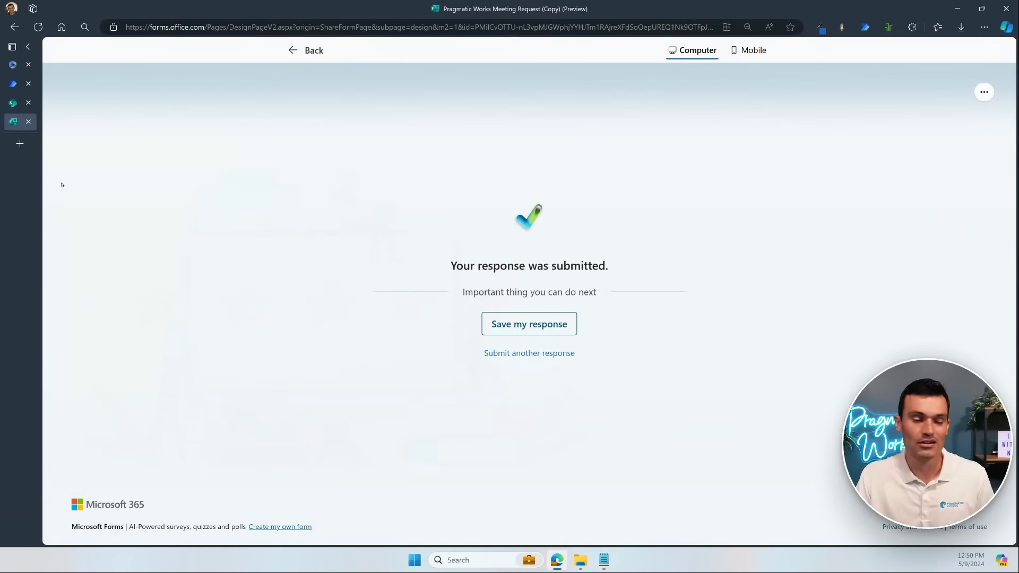
{"action": "left_click", "coordinate": [12, 83]}
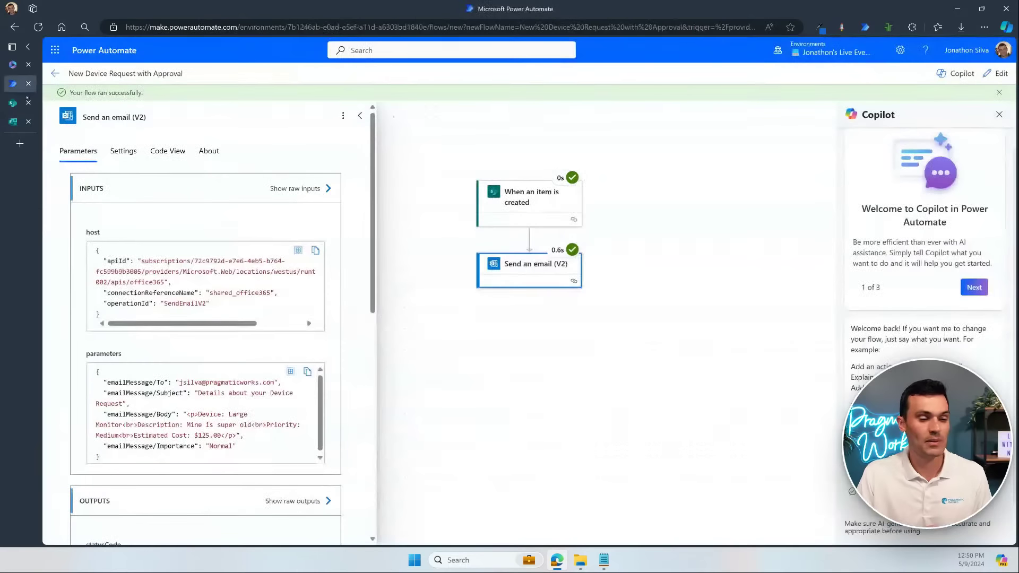
Step: Open the New Device Request with Approval flow in the designer for editing
{"action": "left_click_drag", "start_coordinate": [588, 423], "coordinate": [612, 398]}
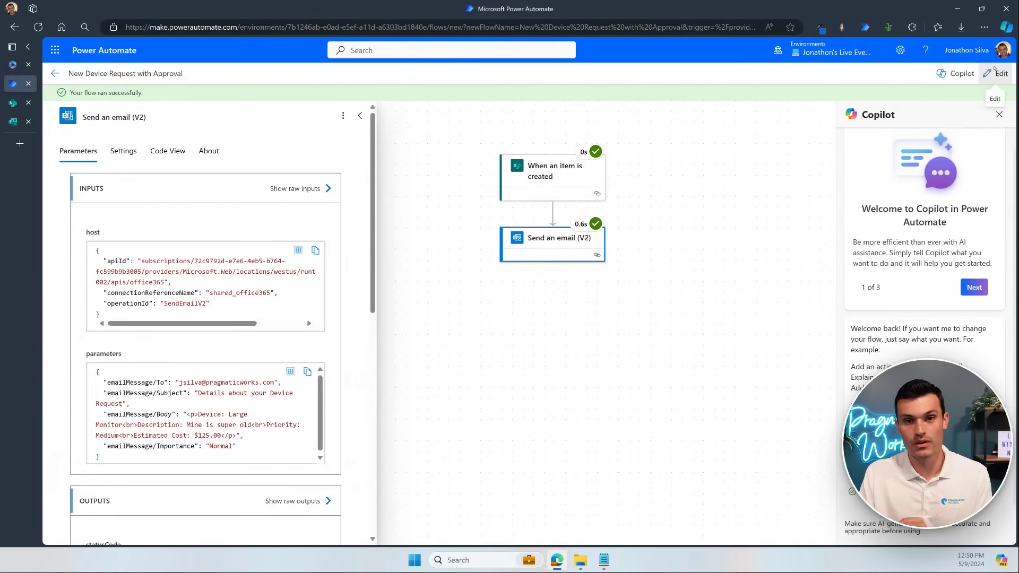
{"action": "left_click", "coordinate": [993, 69]}
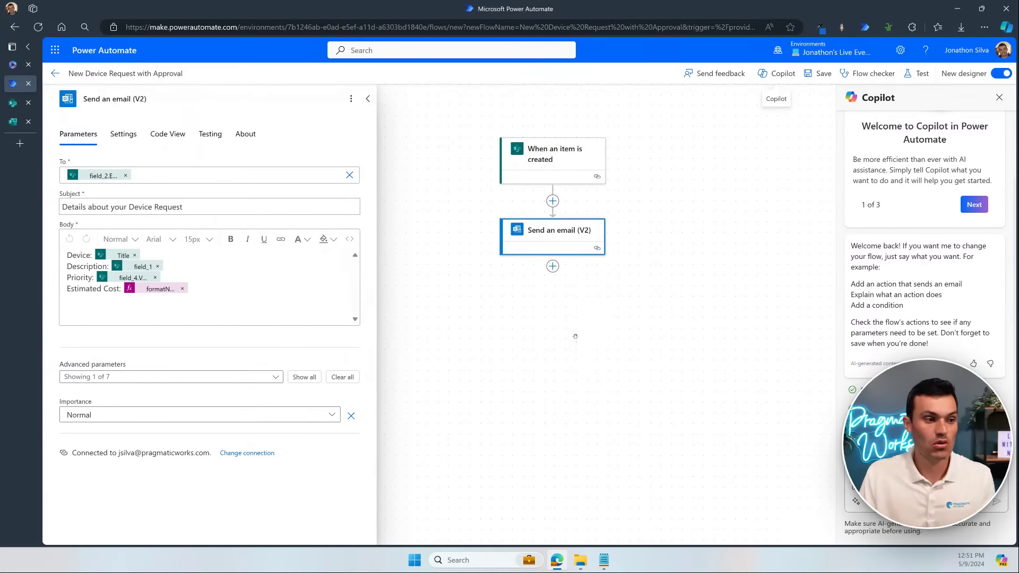
Step: Insert a Control > Condition step directly below Send an email (V2)
{"action": "left_click", "coordinate": [553, 267]}
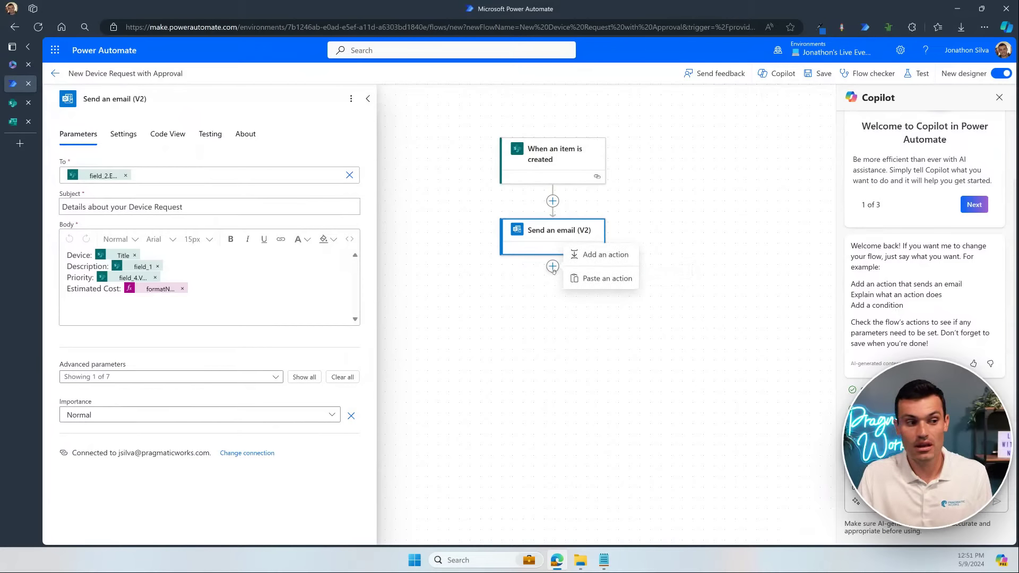
{"action": "left_click", "coordinate": [605, 255]}
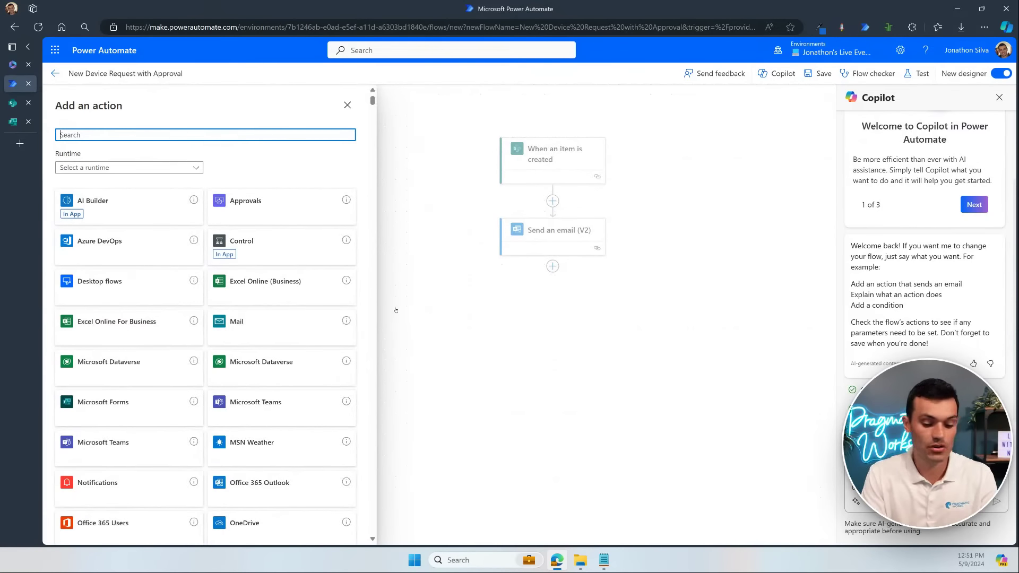
{"action": "type", "text": "con"}
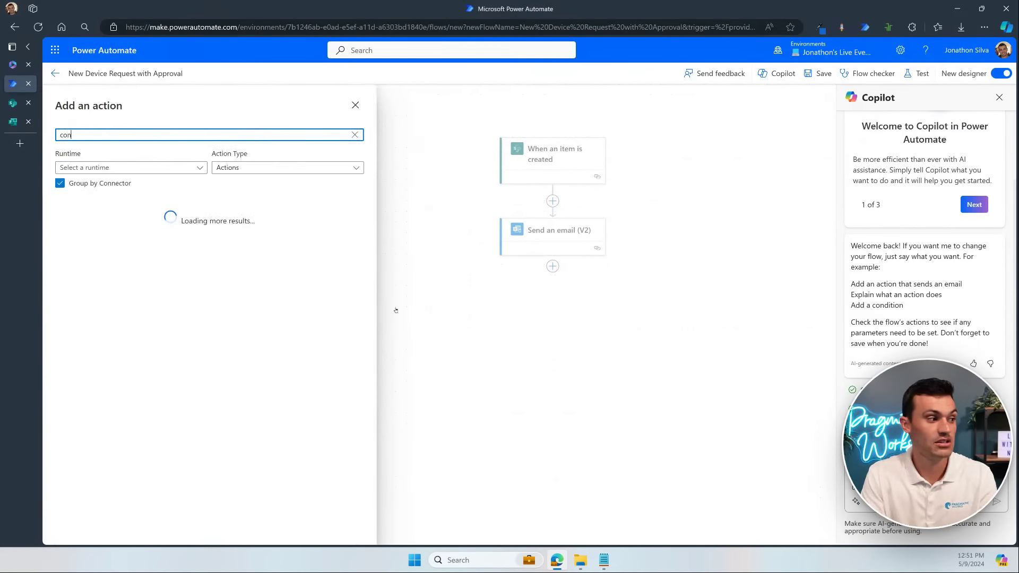
{"action": "type", "text": "dition"}
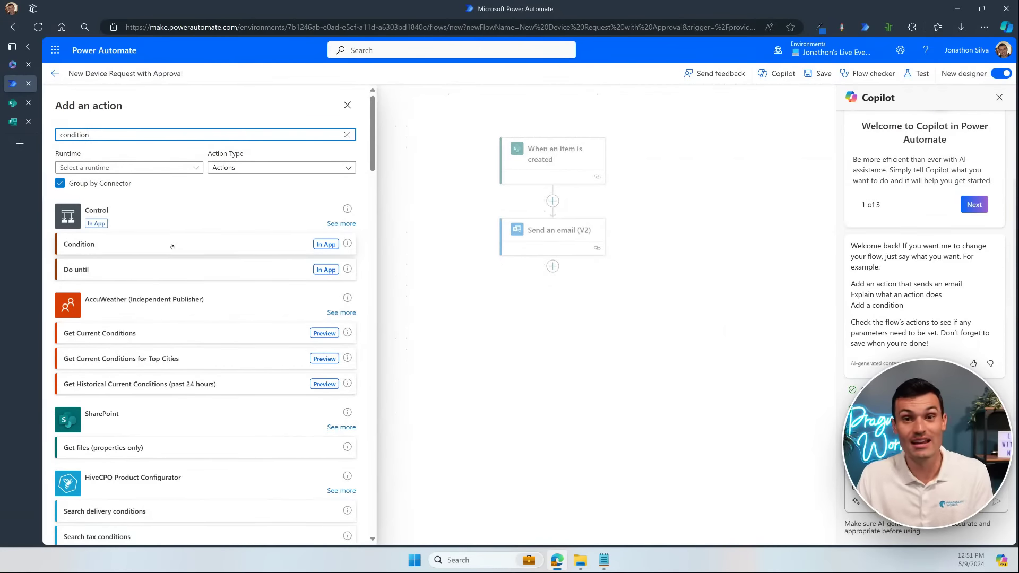
{"action": "left_click", "coordinate": [171, 244]}
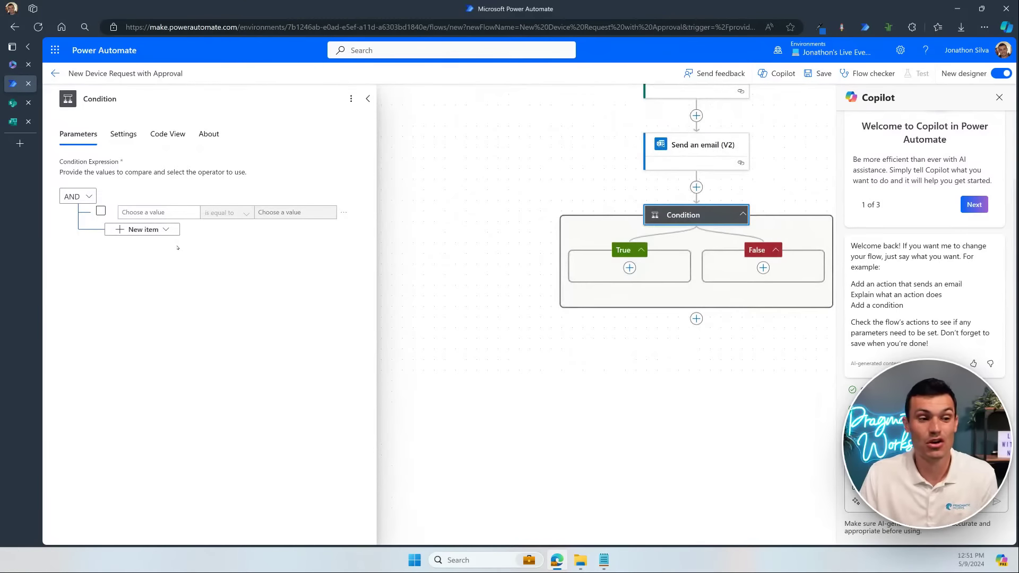
Step: Close Copilot and insert Estimated Cost as the Condition's first value
{"action": "left_click_drag", "start_coordinate": [673, 456], "coordinate": [576, 504]}
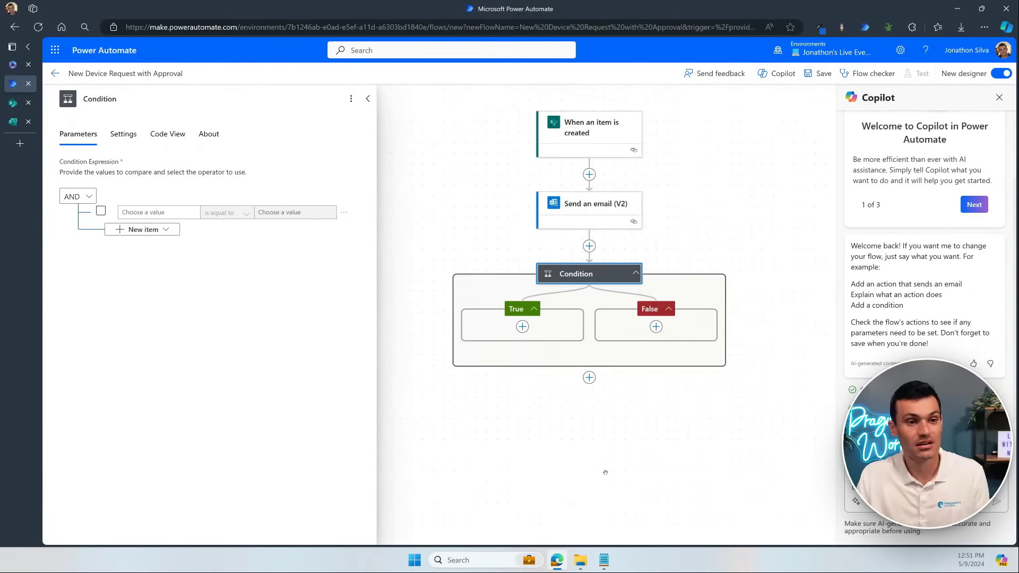
{"action": "left_click", "coordinate": [999, 100]}
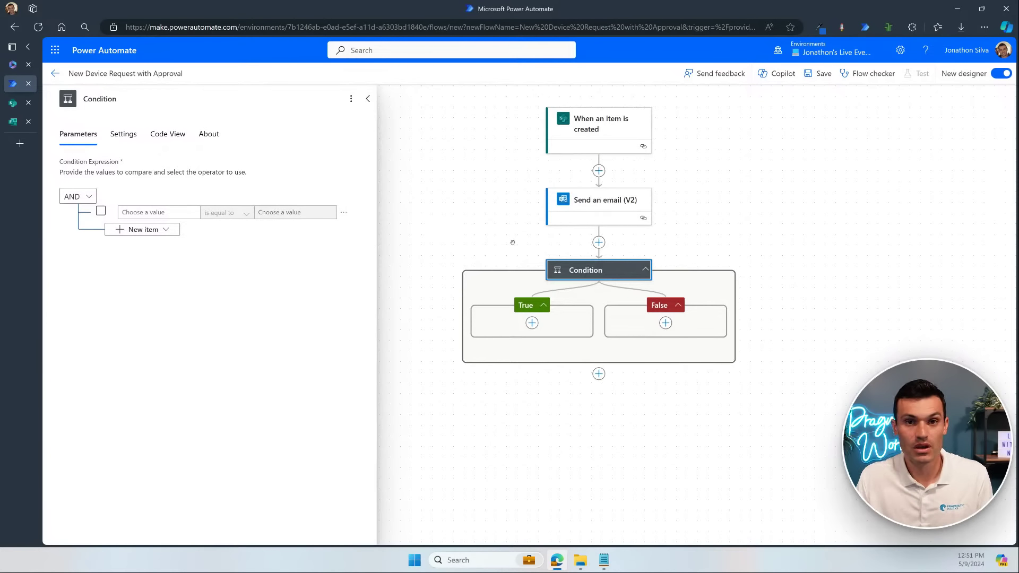
{"action": "left_click", "coordinate": [153, 213]}
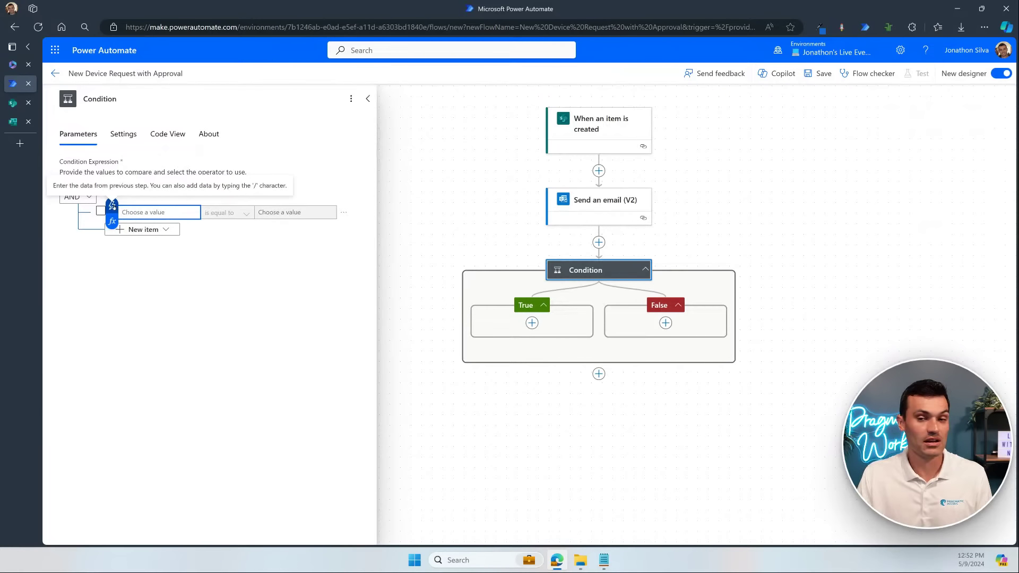
{"action": "left_click", "coordinate": [112, 205]}
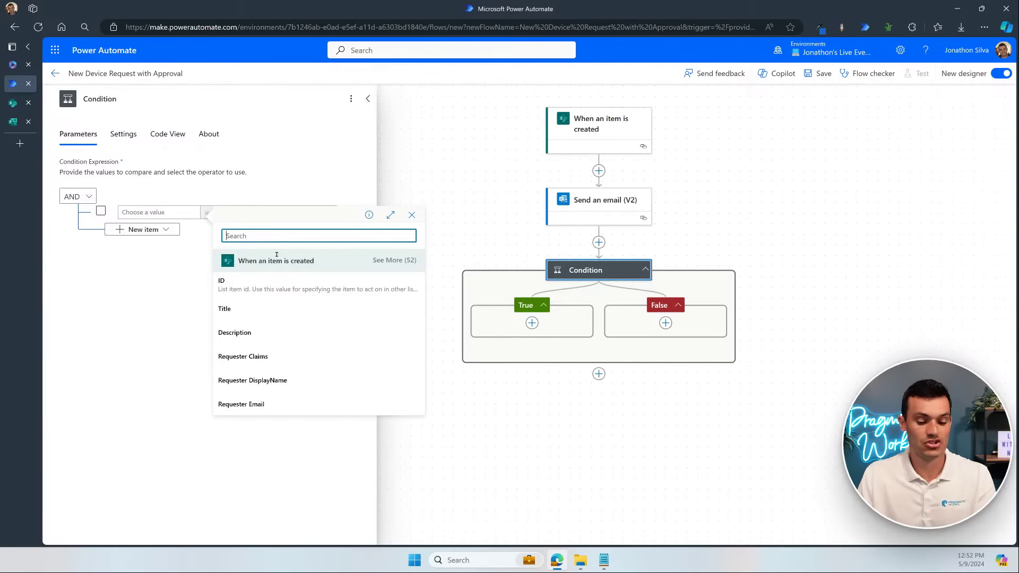
{"action": "type", "text": "cost"}
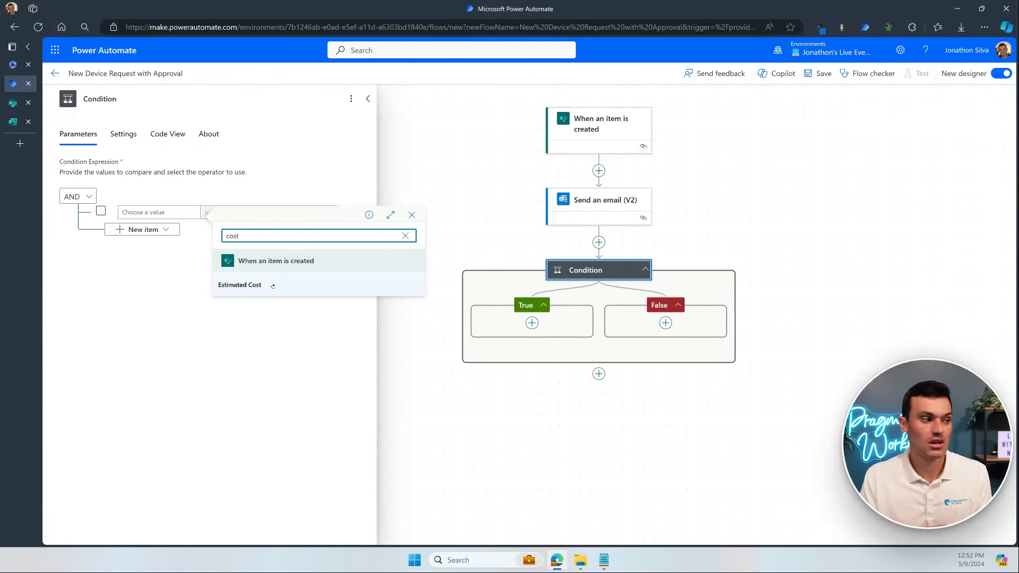
{"action": "left_click", "coordinate": [273, 285]}
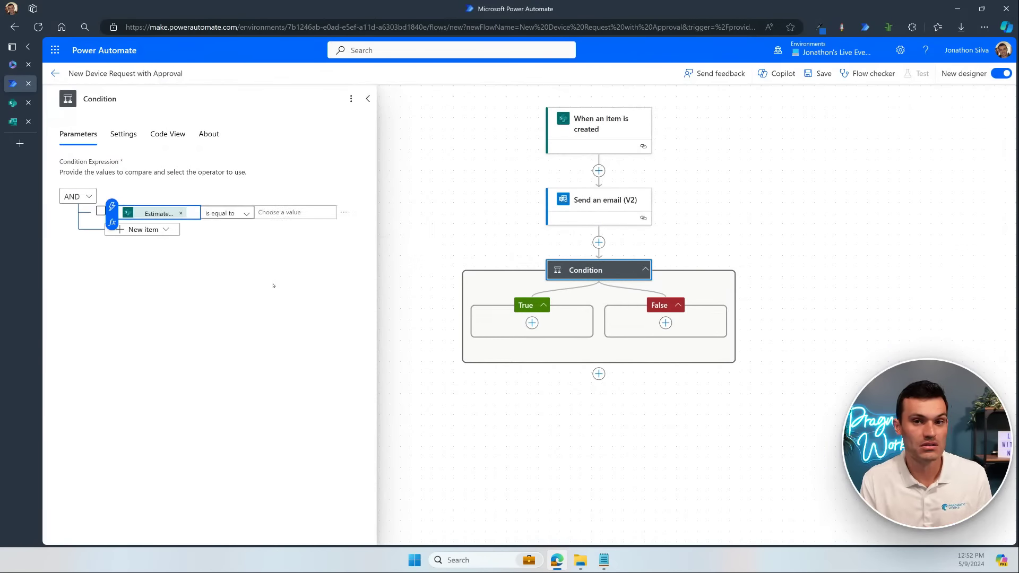
Step: Set the Condition operator to 'is greater than' with comparison value 200
{"action": "left_click", "coordinate": [244, 214]}
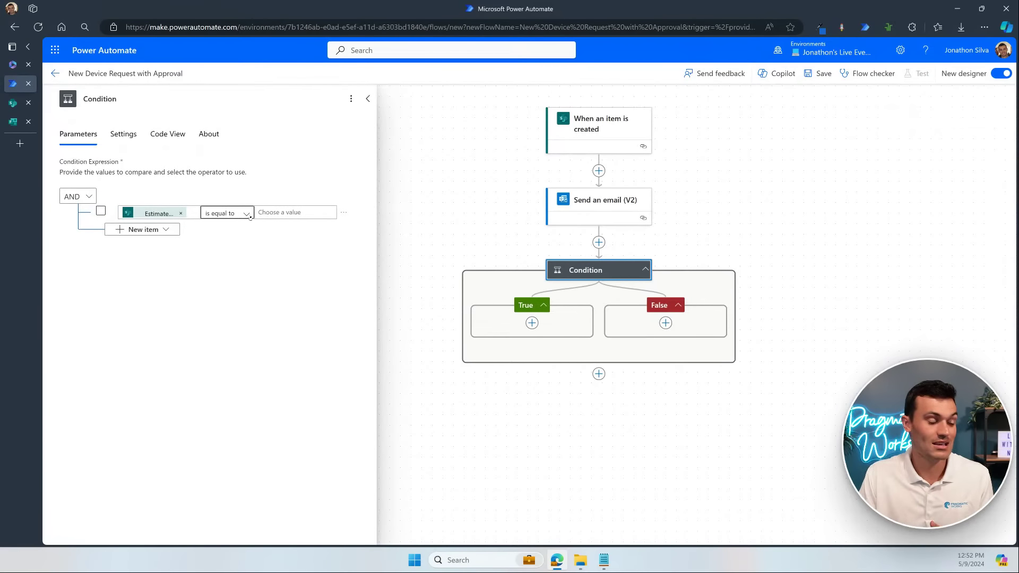
{"action": "left_click", "coordinate": [249, 214]}
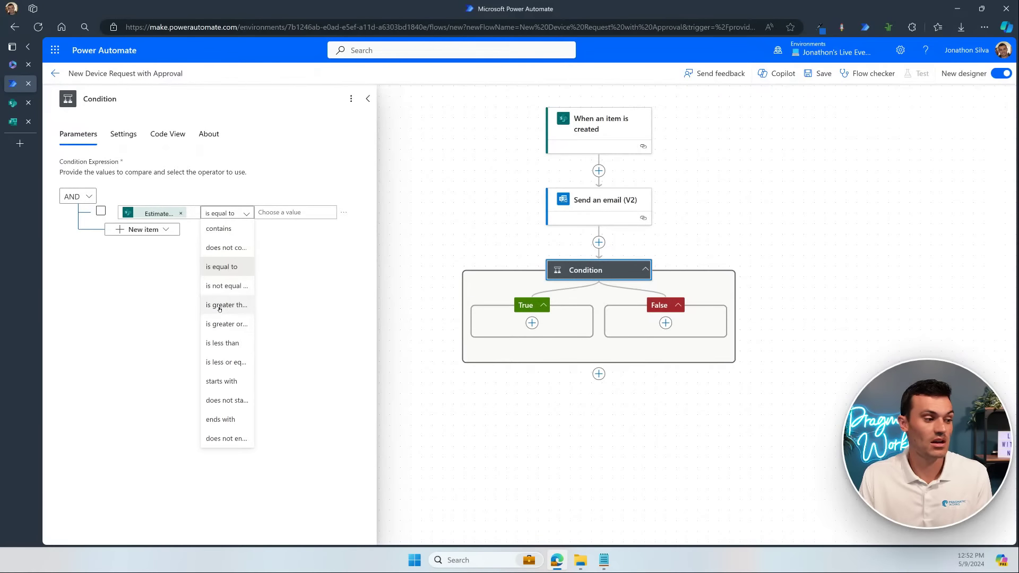
{"action": "left_click", "coordinate": [219, 305]}
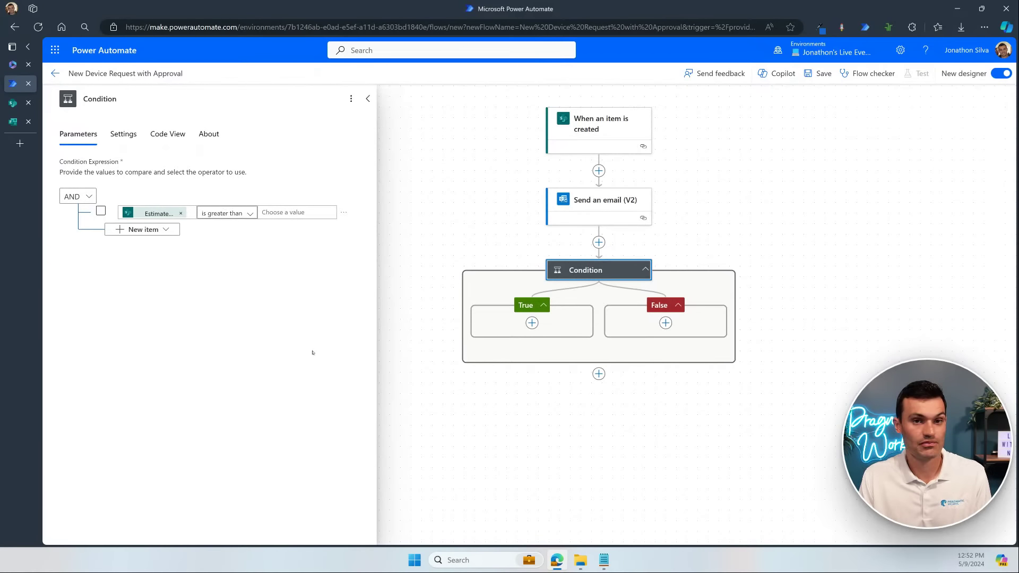
{"action": "left_click", "coordinate": [280, 213]}
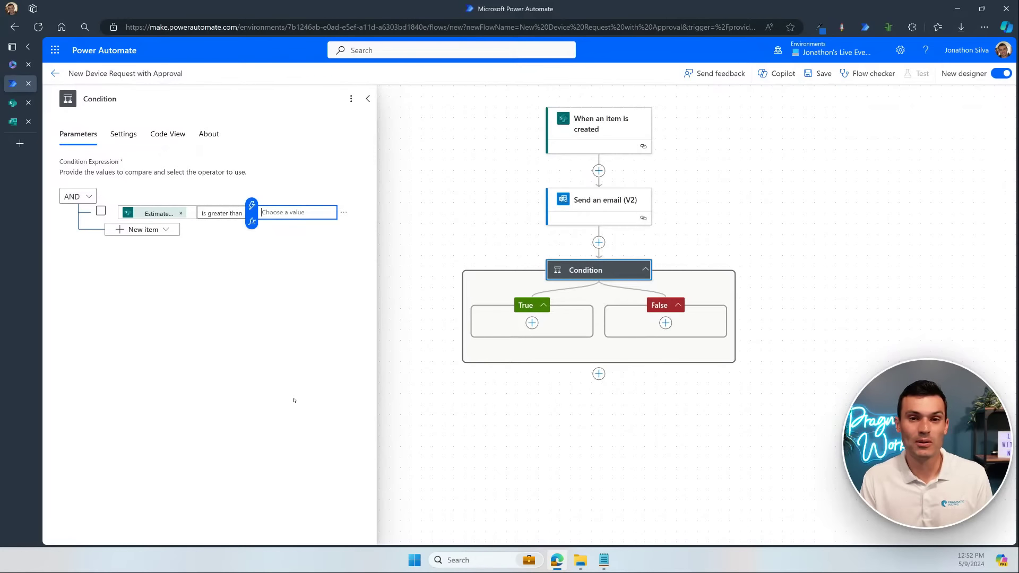
{"action": "type", "text": "200"}
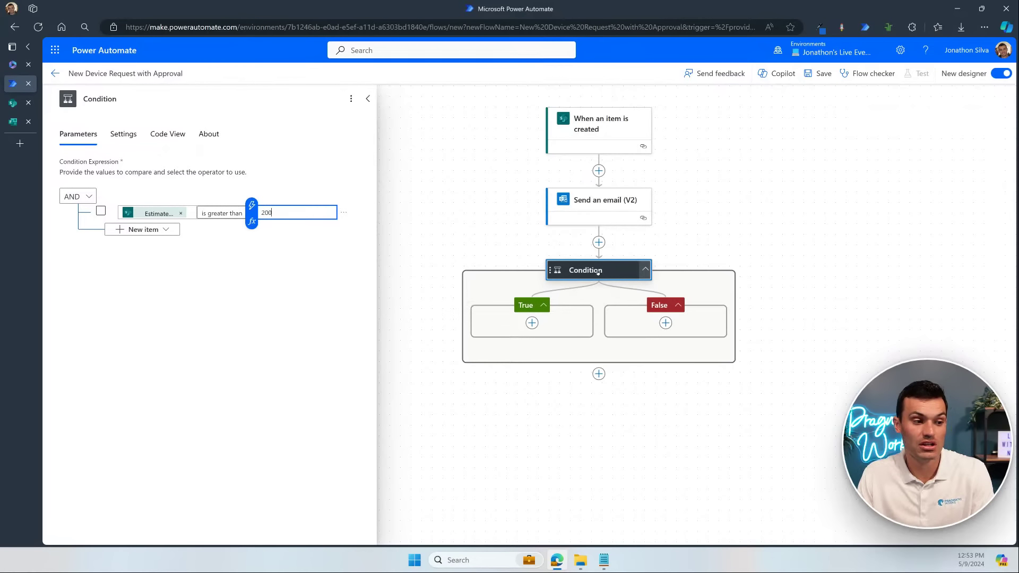
Step: Confirm the Estimated Cost > 200 rule and review the empty True and False branches
{"action": "mouse_move", "coordinate": [122, 204]}
{"action": "left_mouse_down"}
{"action": "mouse_move", "coordinate": [249, 227]}
{"action": "mouse_move", "coordinate": [363, 228]}
{"action": "left_mouse_up"}
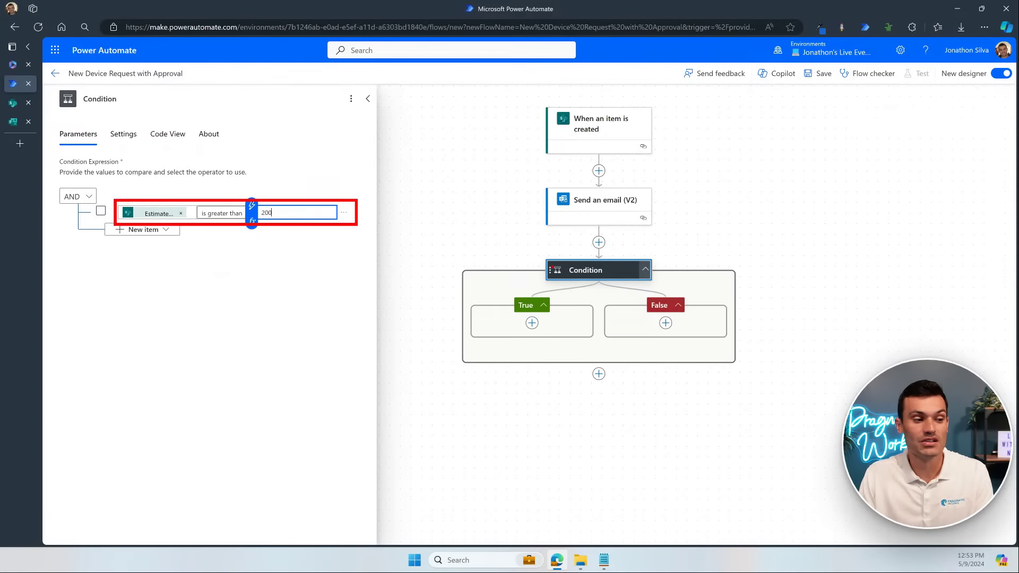
{"action": "left_click_drag", "start_coordinate": [552, 305], "coordinate": [579, 282]}
{"action": "left_click_drag", "start_coordinate": [504, 316], "coordinate": [557, 332]}
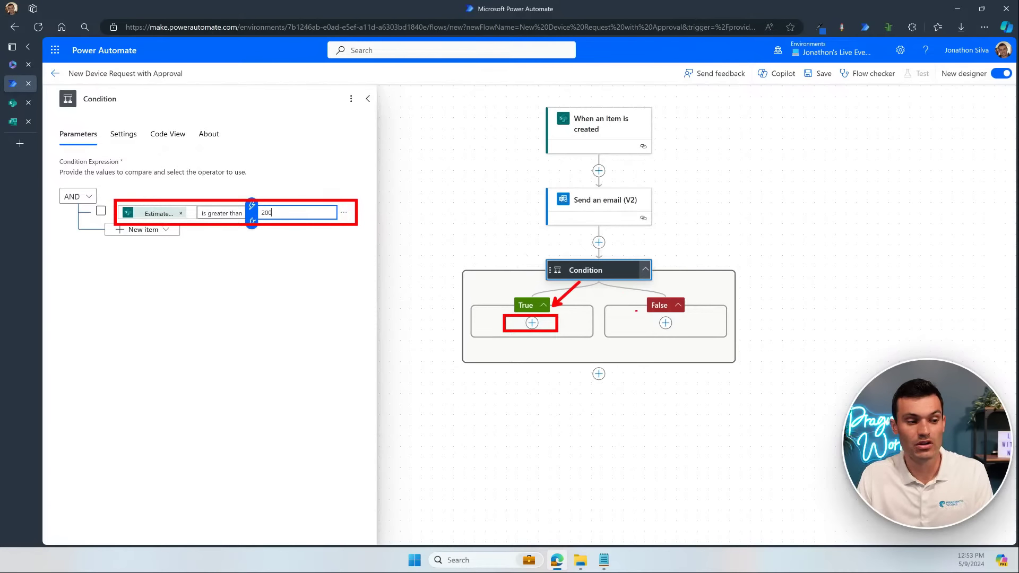
{"action": "left_click_drag", "start_coordinate": [636, 310], "coordinate": [615, 279]}
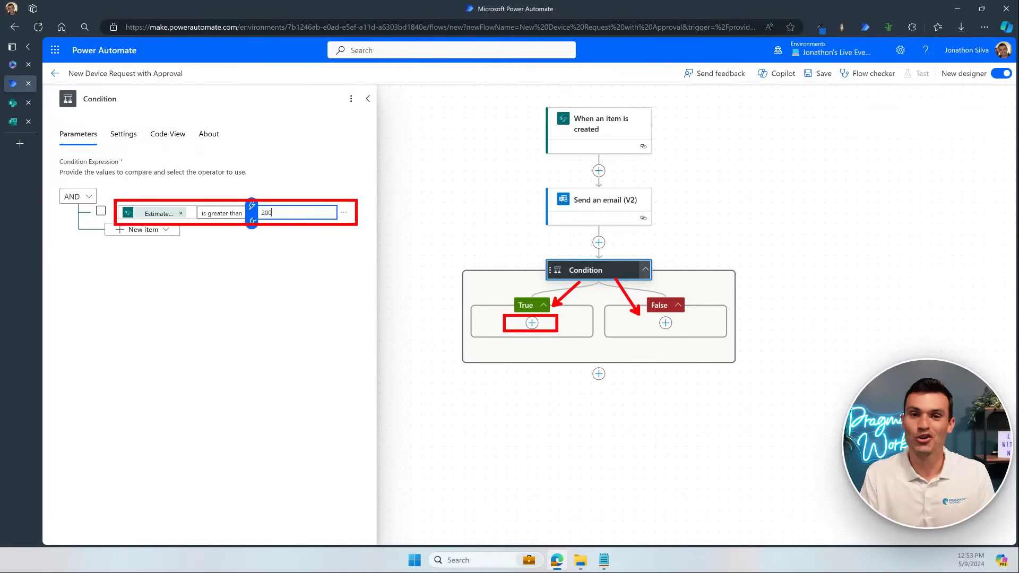
{"action": "left_click", "coordinate": [617, 282]}
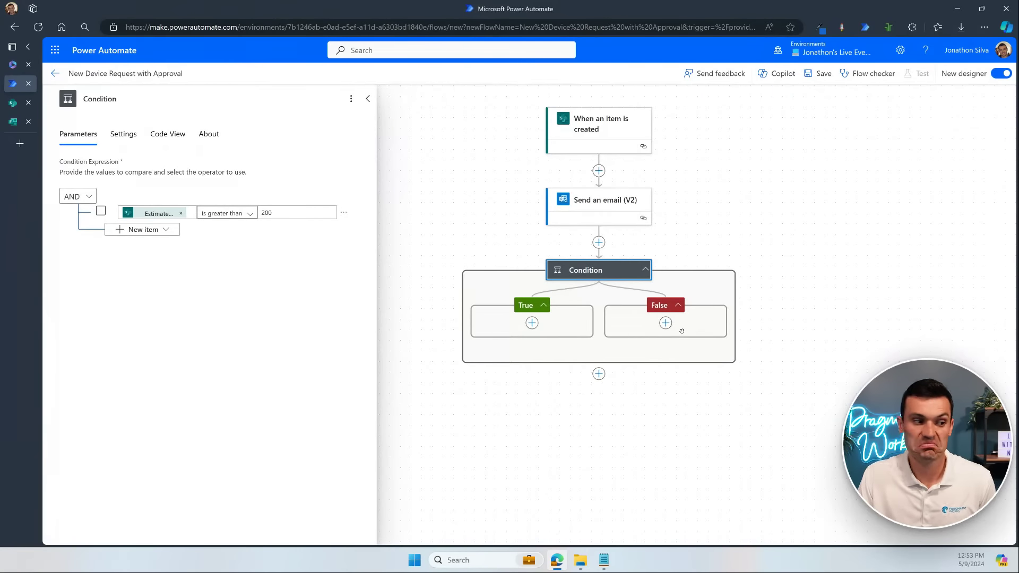
Step: Open the action picker for the Condition's True branch and browse connectors like Approvals and Office 365 Outlook
{"action": "left_click", "coordinate": [532, 323]}
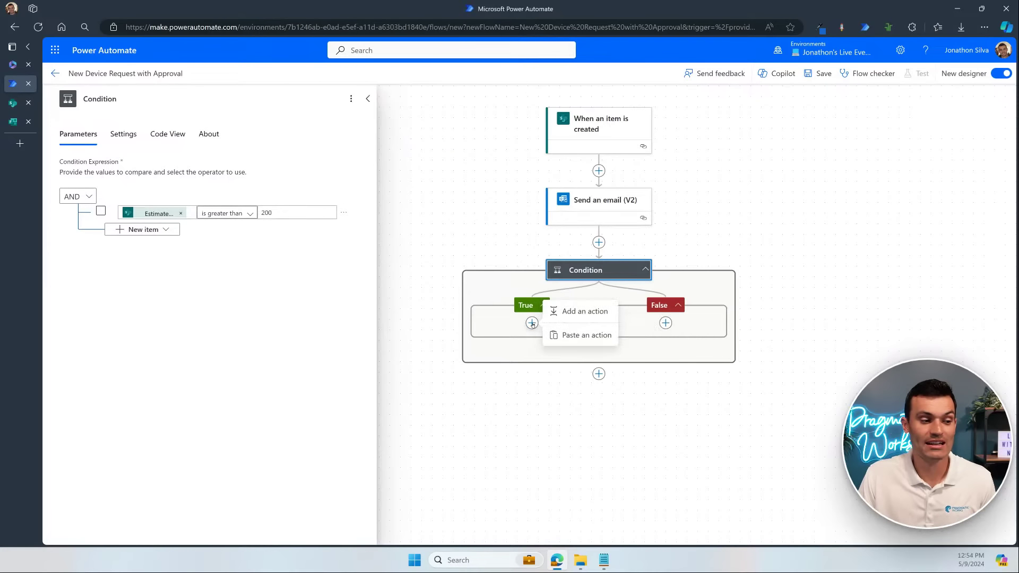
{"action": "left_click", "coordinate": [599, 312]}
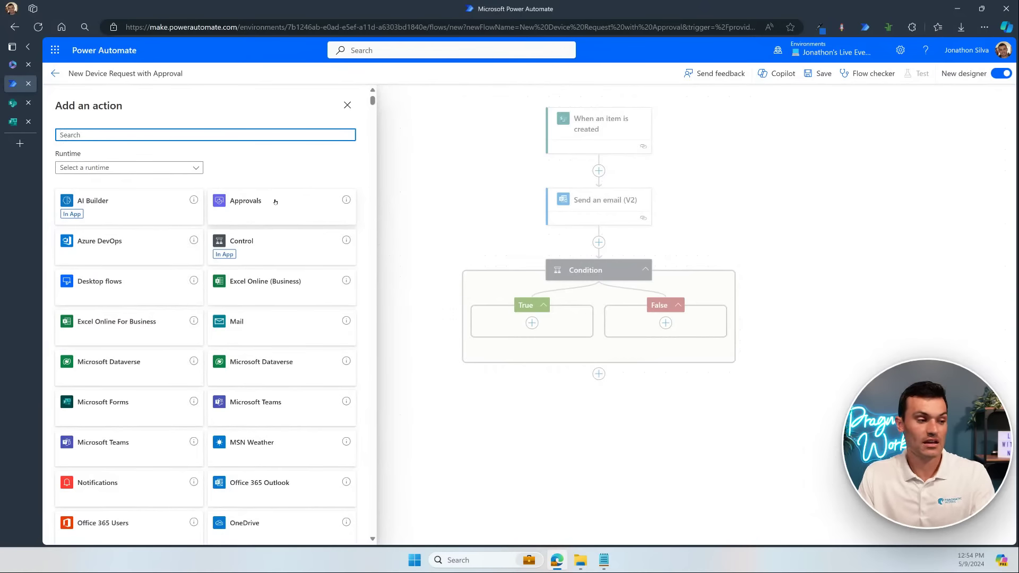
{"action": "key", "text": "ctrl+2"}
{"action": "left_click_drag", "start_coordinate": [207, 186], "coordinate": [358, 228]}
{"action": "left_click_drag", "start_coordinate": [400, 159], "coordinate": [335, 203]}
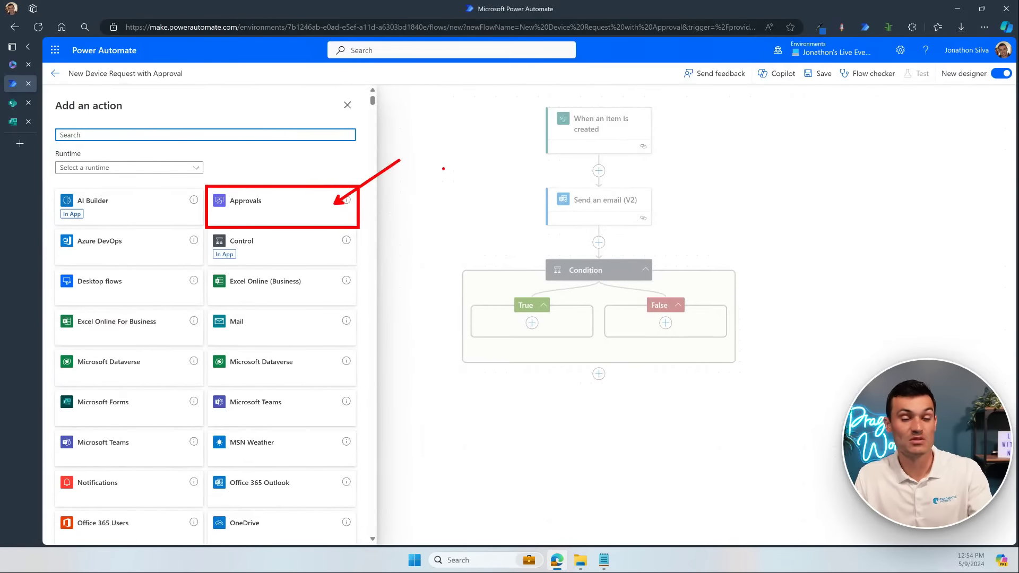
{"action": "left_click", "coordinate": [443, 170]}
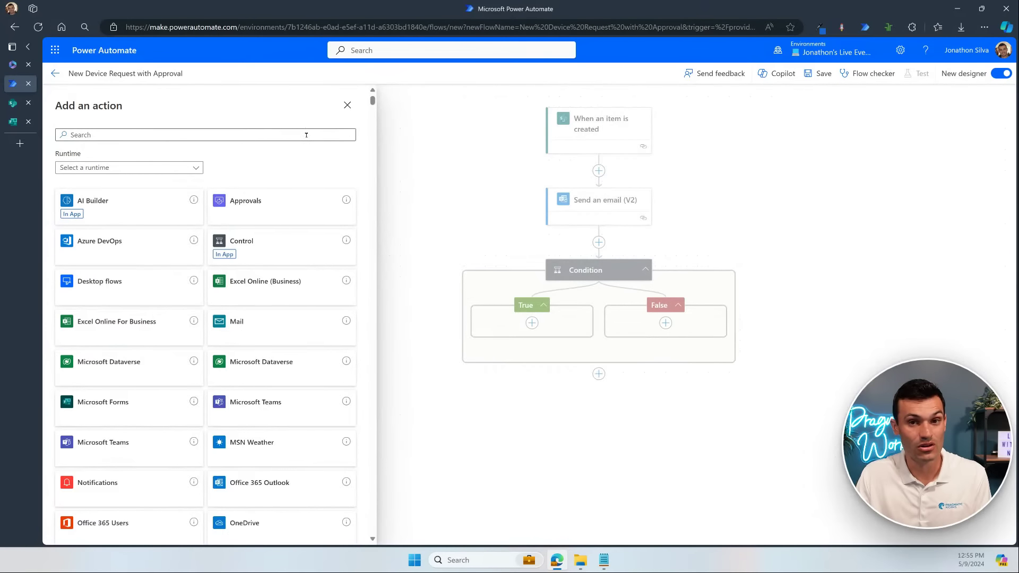
Step: Search 'send email' and add Office 365 Outlook's Send email with options to the True branch
{"action": "left_click", "coordinate": [306, 135]}
{"action": "type", "text": "se"}
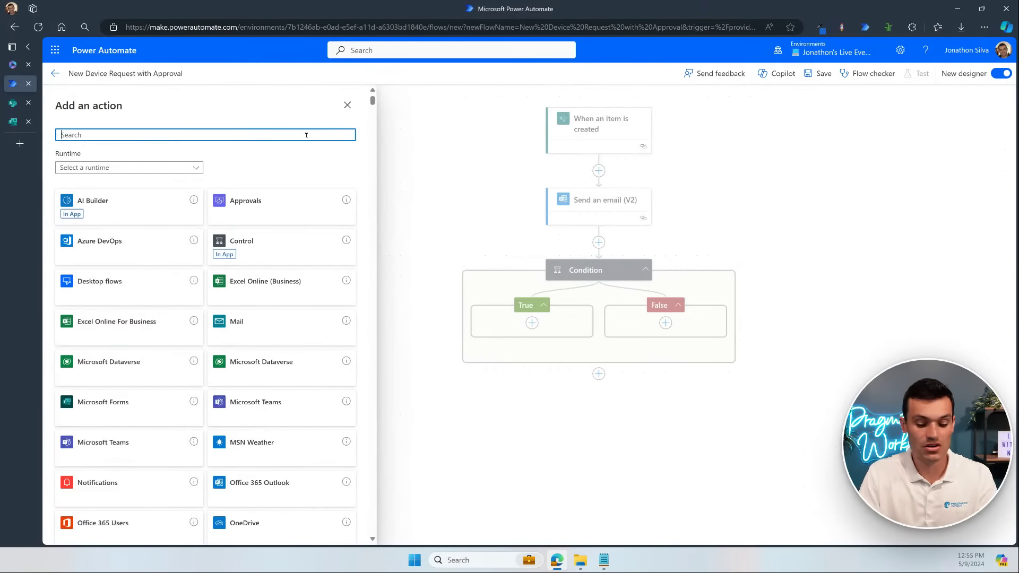
{"action": "type", "text": "nd email"}
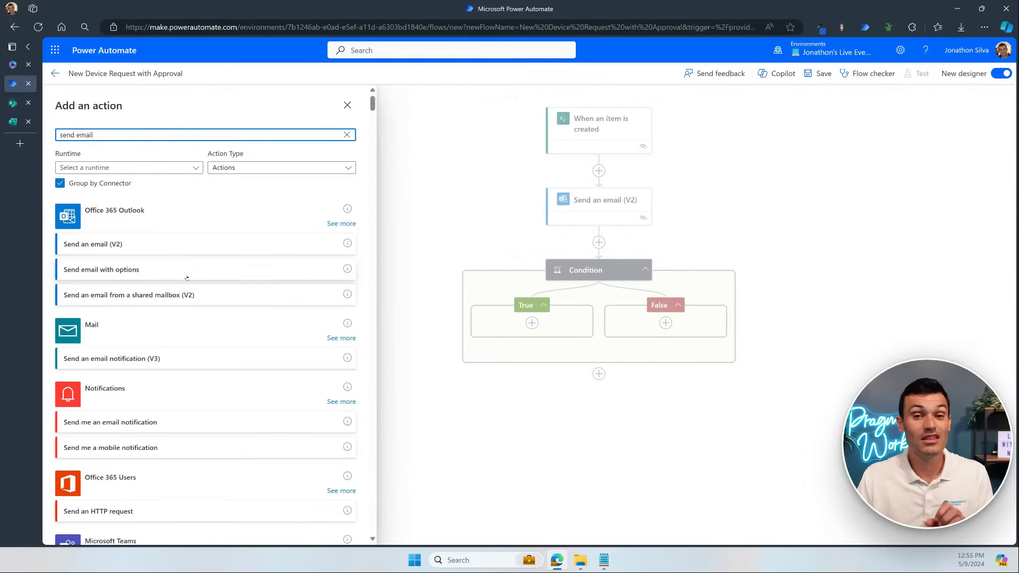
{"action": "left_click", "coordinate": [187, 278]}
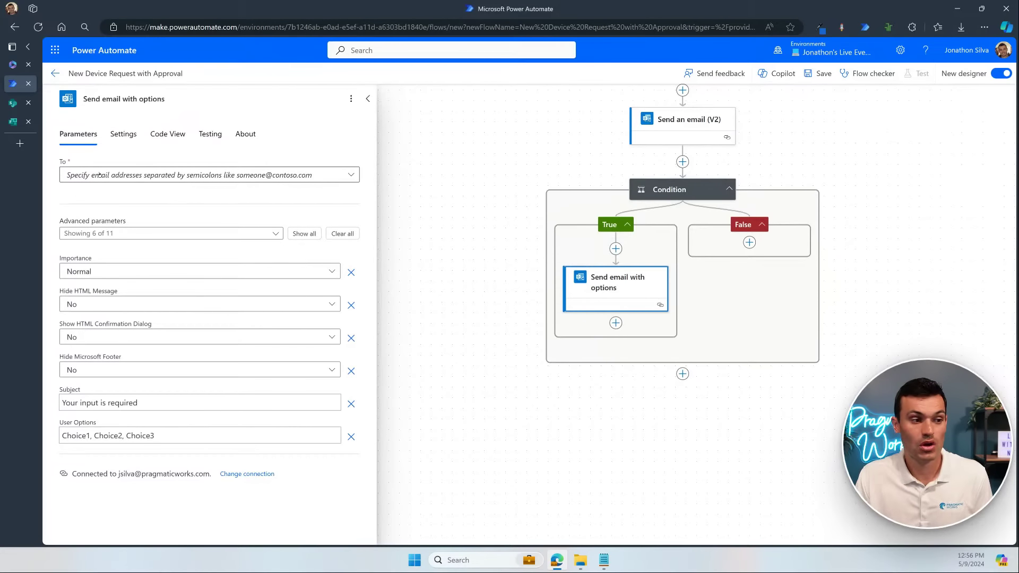
Step: Enter the recipient's e-mail address as a custom To value in Send email with options
{"action": "left_click", "coordinate": [190, 174]}
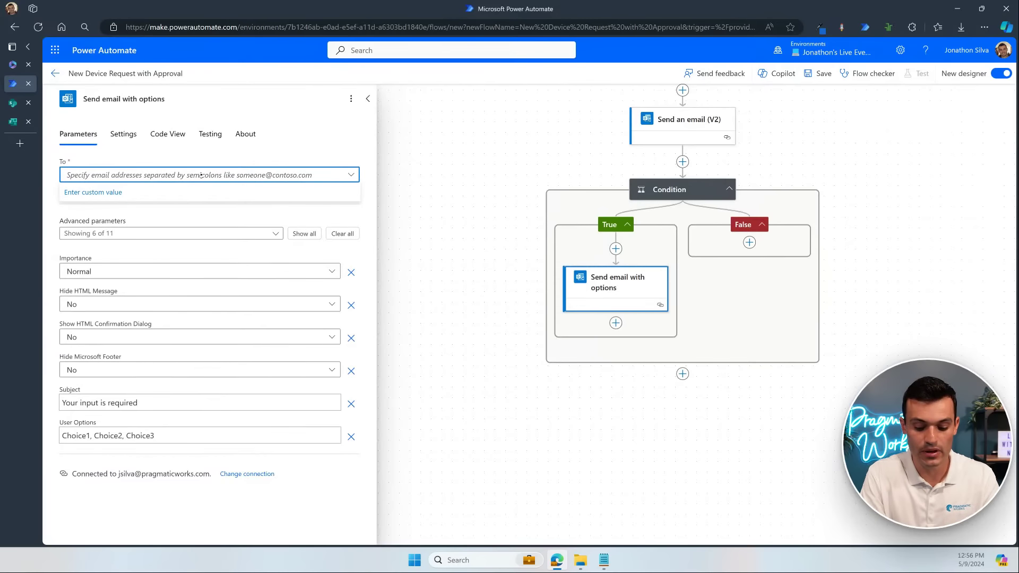
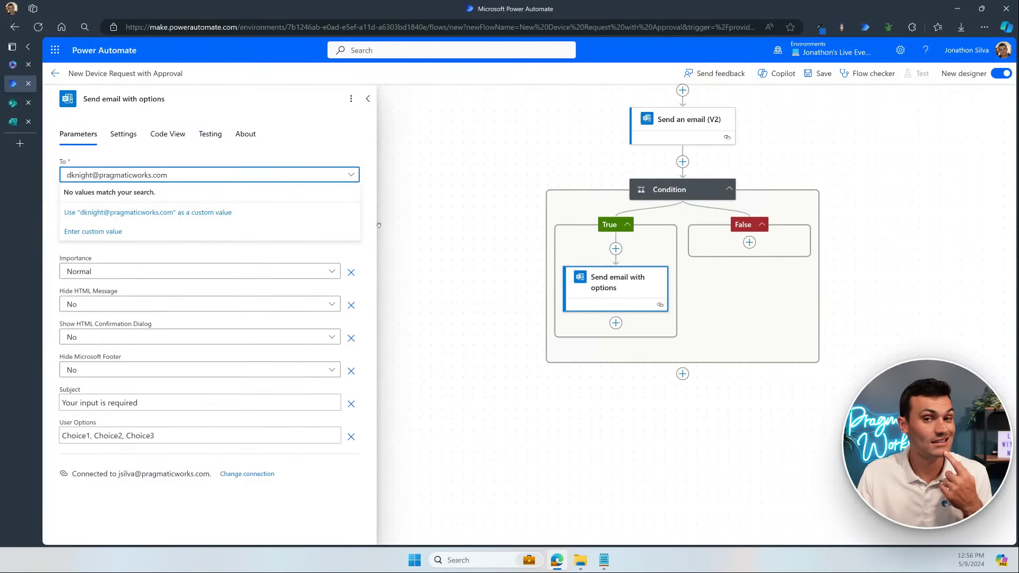
{"action": "left_click", "coordinate": [213, 213]}
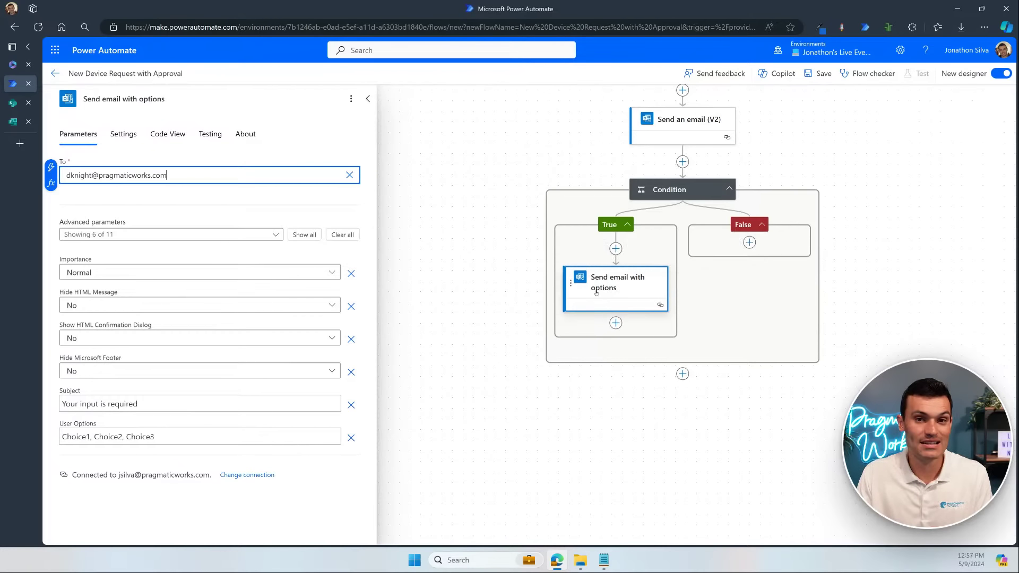
{"action": "left_click", "coordinate": [617, 250]}
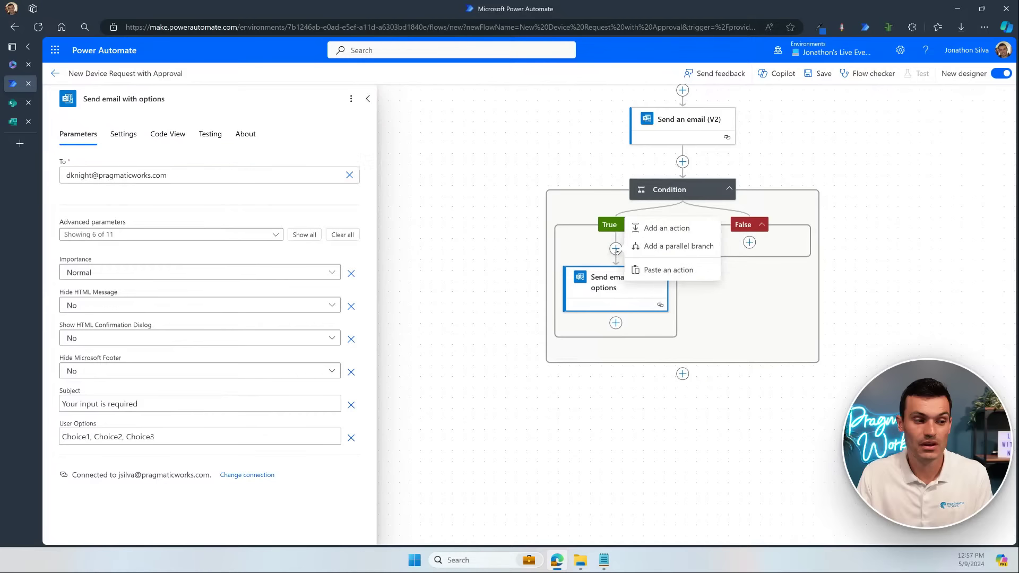
Step: Add Office 365 Users Get manager (V2) above the Send email with options action
{"action": "left_click", "coordinate": [672, 230]}
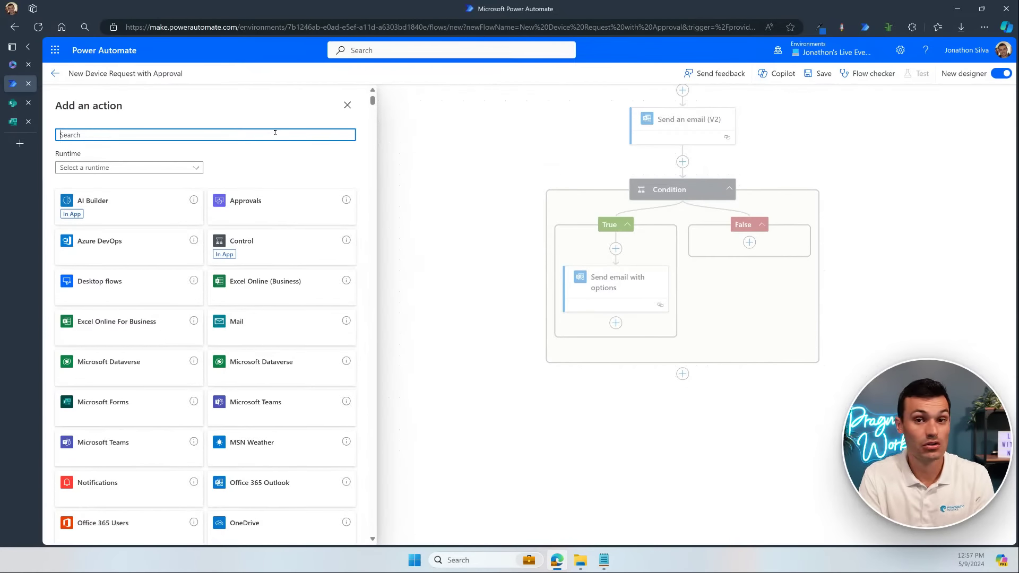
{"action": "type", "text": "get manager"}
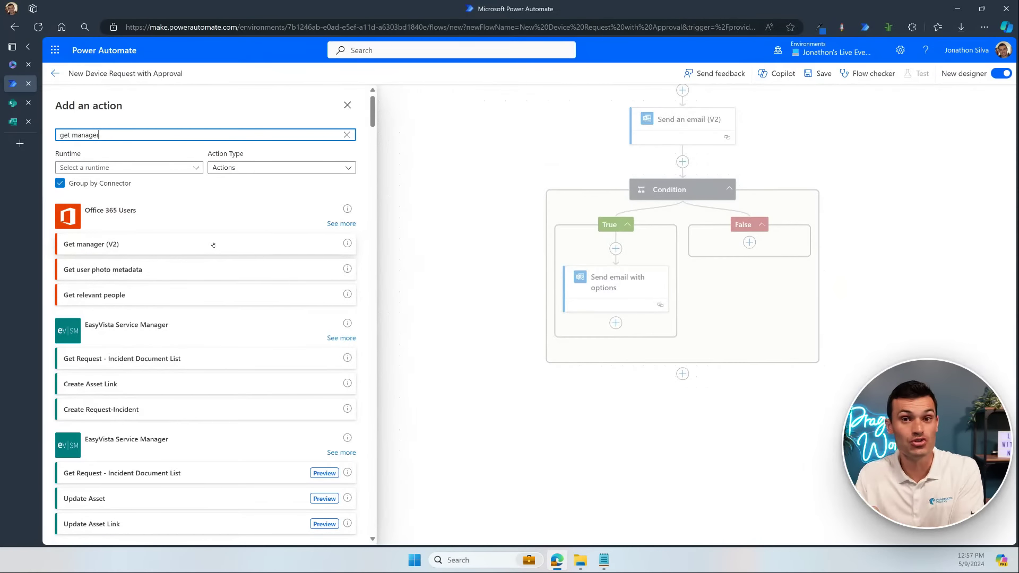
{"action": "left_click", "coordinate": [214, 244]}
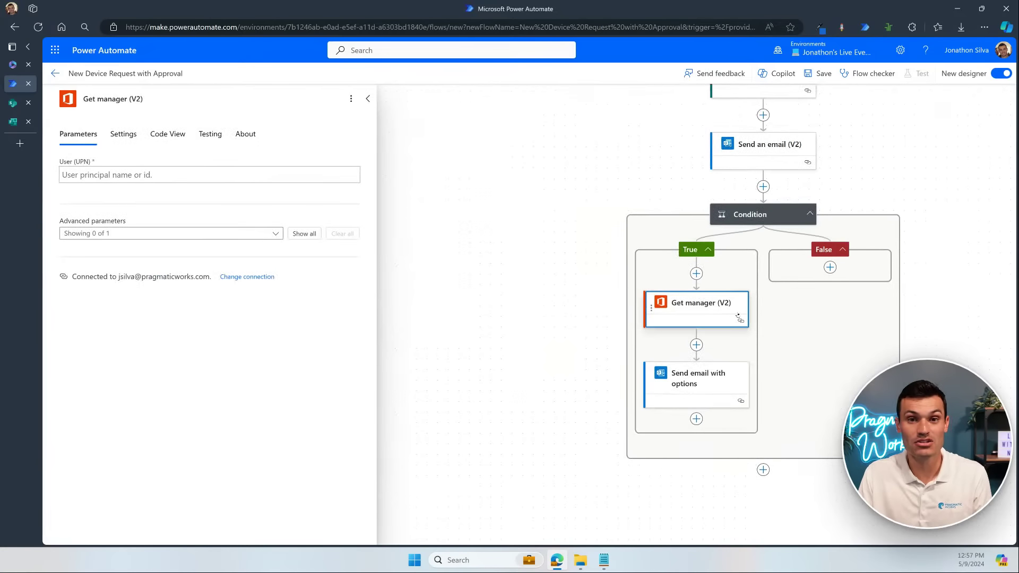
{"action": "left_click", "coordinate": [177, 177]}
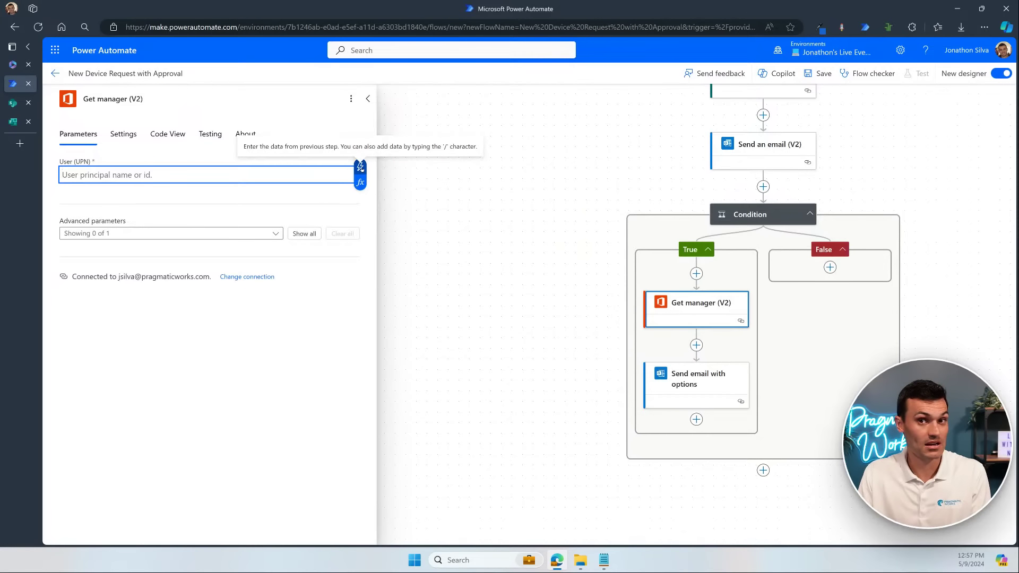
Step: Set Get manager (V2)'s User (UPN) to the trigger's Requester Email
{"action": "left_click", "coordinate": [361, 167]}
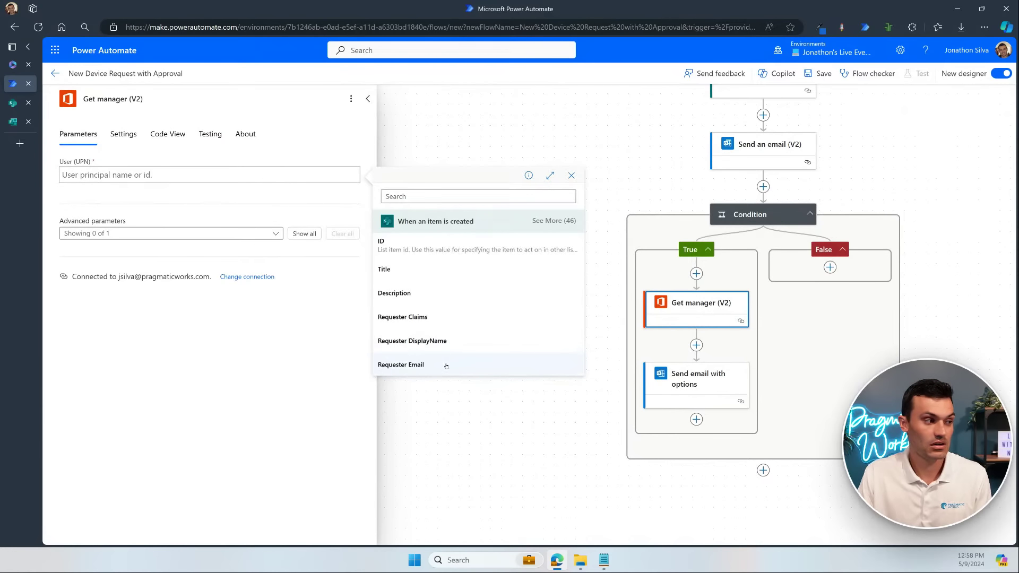
{"action": "key", "text": "Return"}
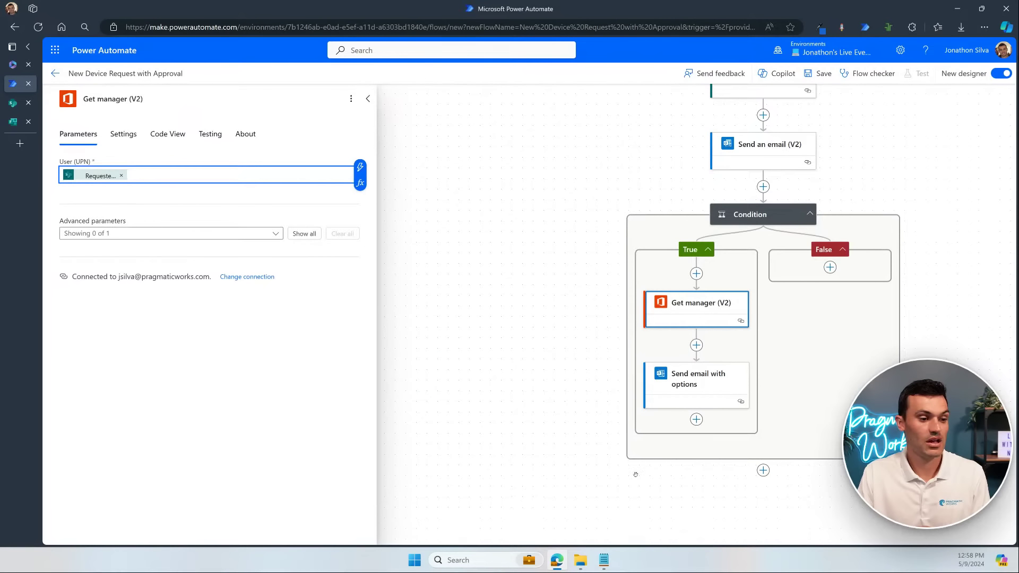
{"action": "left_click", "coordinate": [695, 383]}
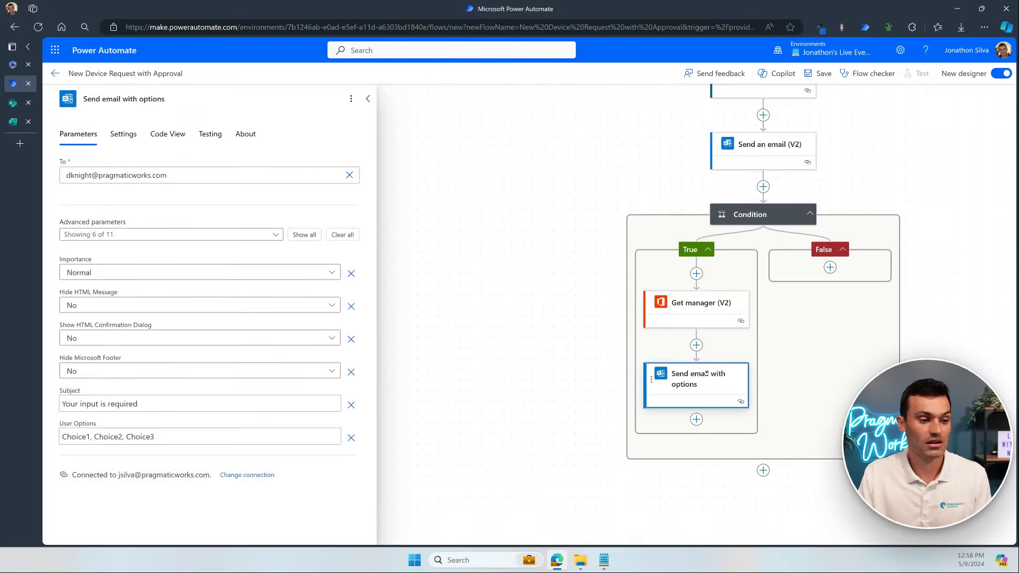
Step: Review the Get manager (V2) outputs available for the email recipient field
{"action": "left_click", "coordinate": [710, 313]}
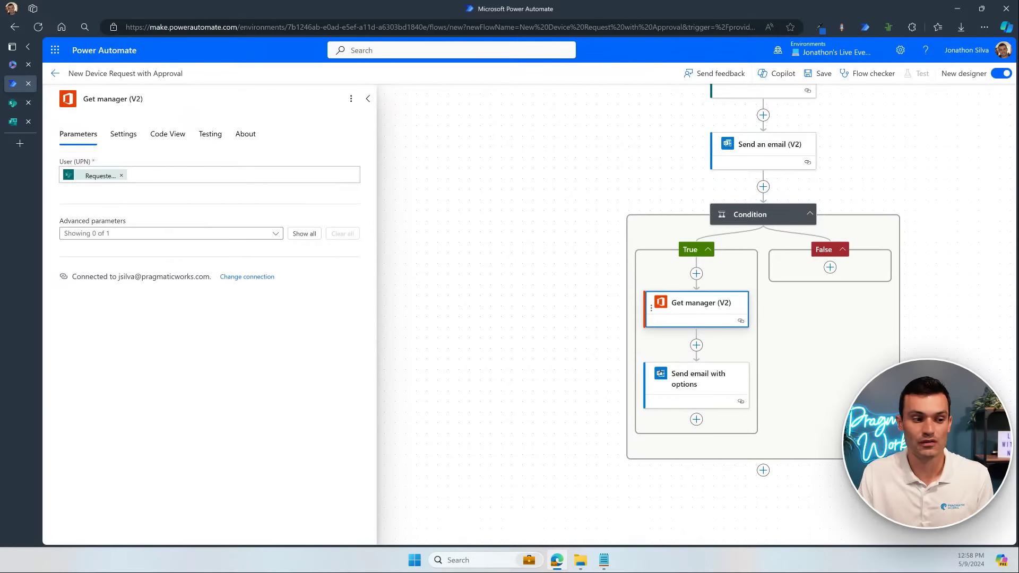
{"action": "left_click", "coordinate": [711, 412]}
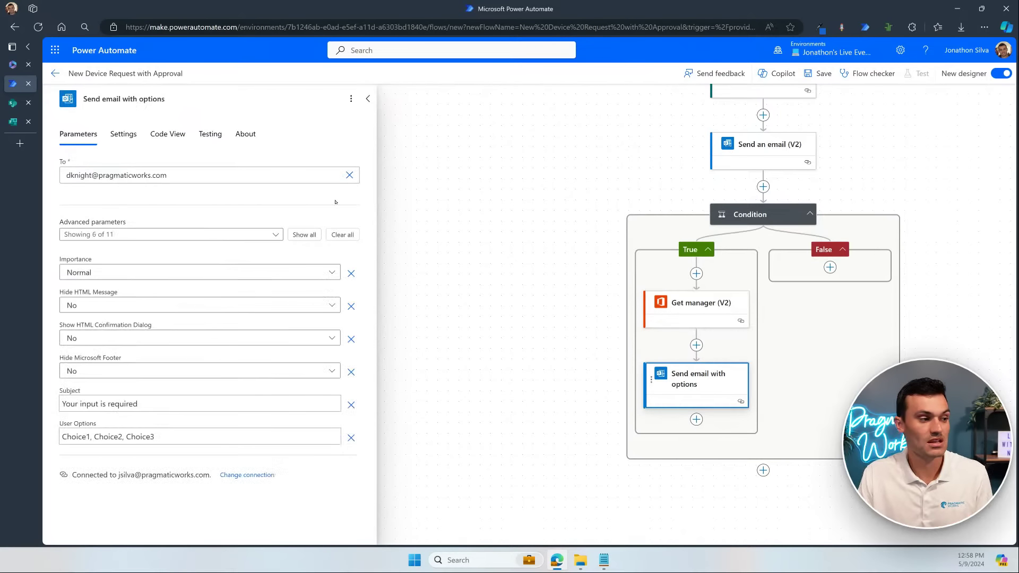
{"action": "left_click", "coordinate": [271, 179]}
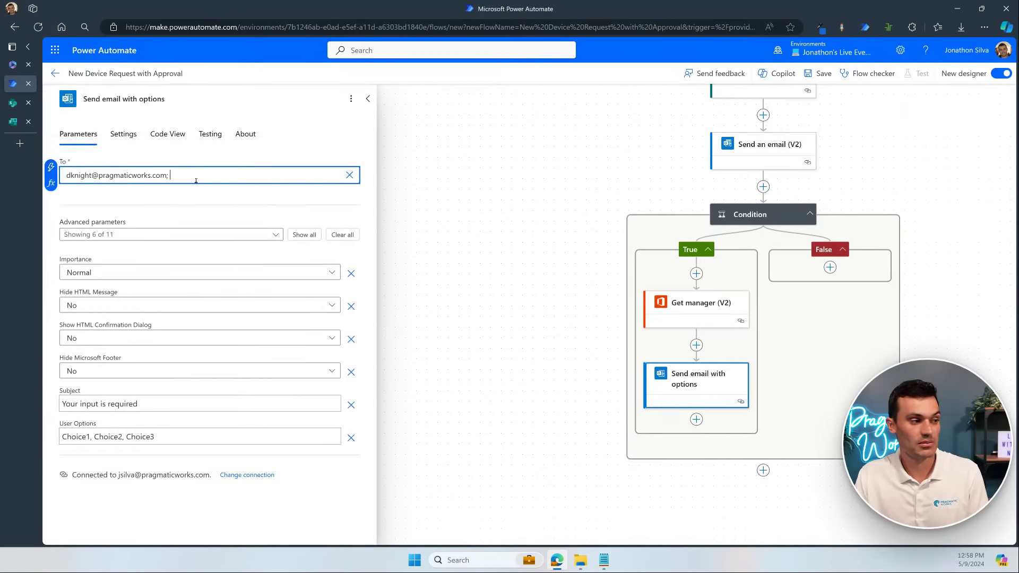
{"action": "left_click", "coordinate": [51, 167]}
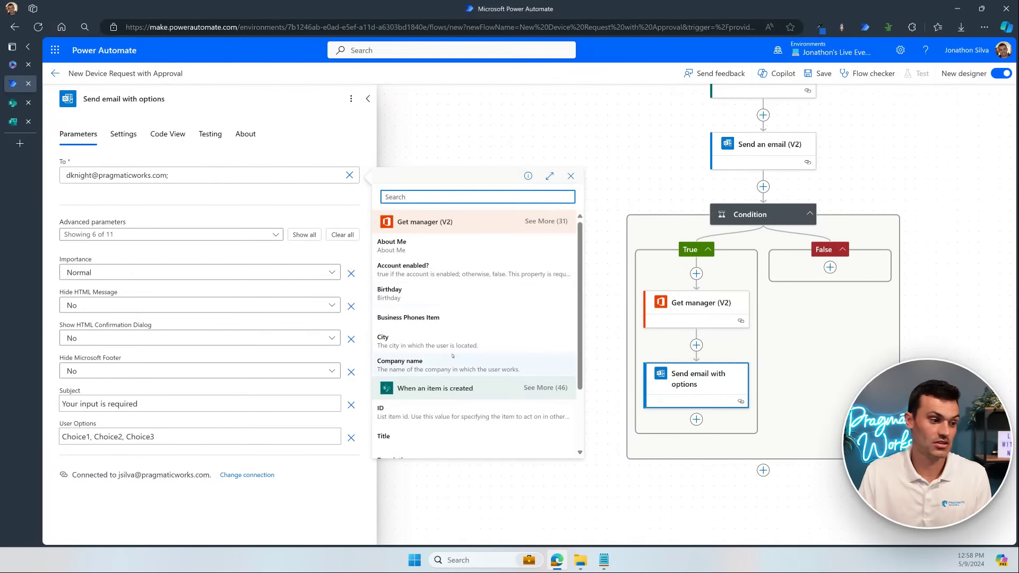
{"action": "left_click", "coordinate": [546, 221]}
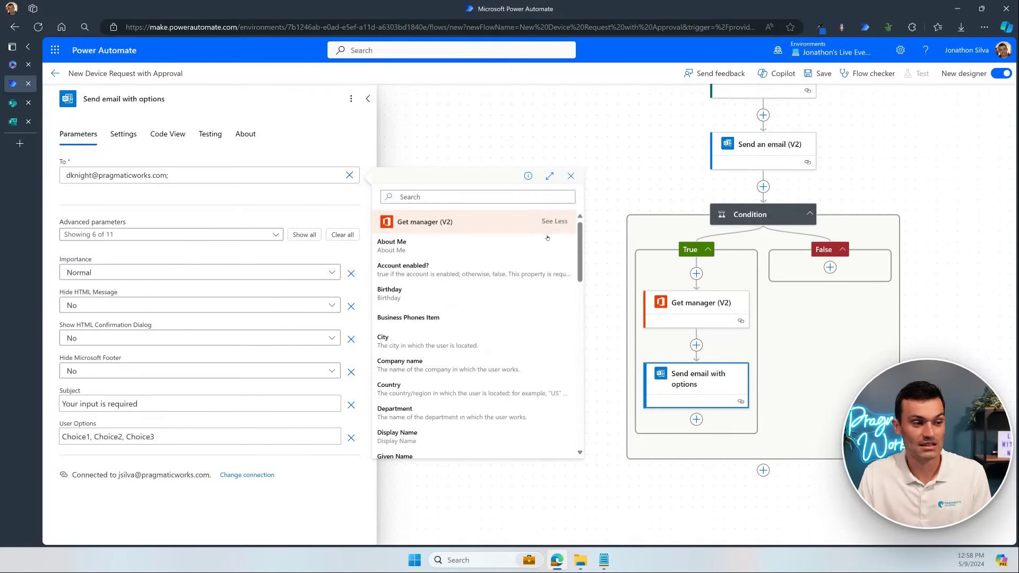
{"action": "scroll", "coordinate": [477, 281], "scroll_direction": "down", "scroll_amount": 2}
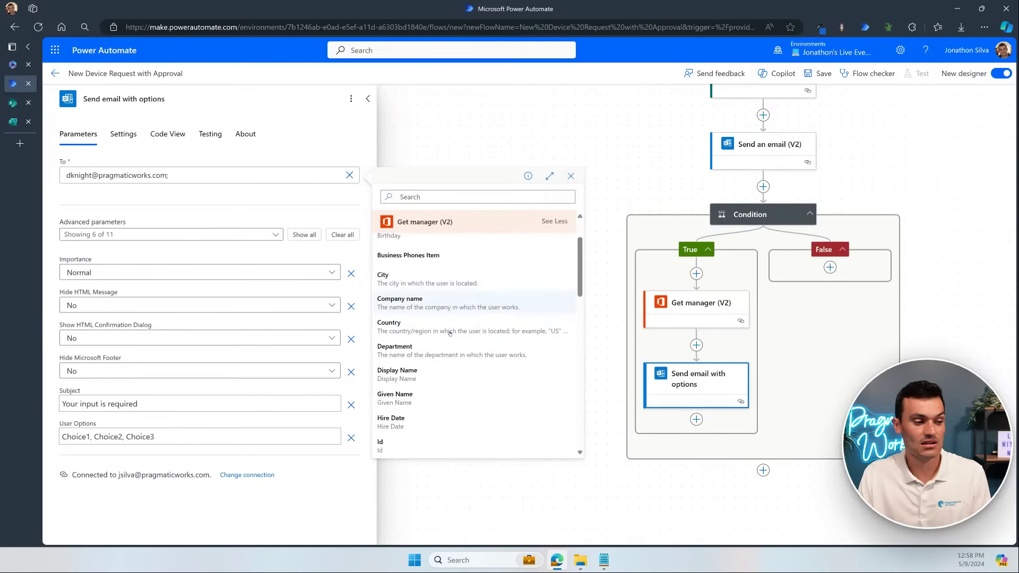
{"action": "scroll", "coordinate": [436, 396], "scroll_direction": "down", "scroll_amount": 4}
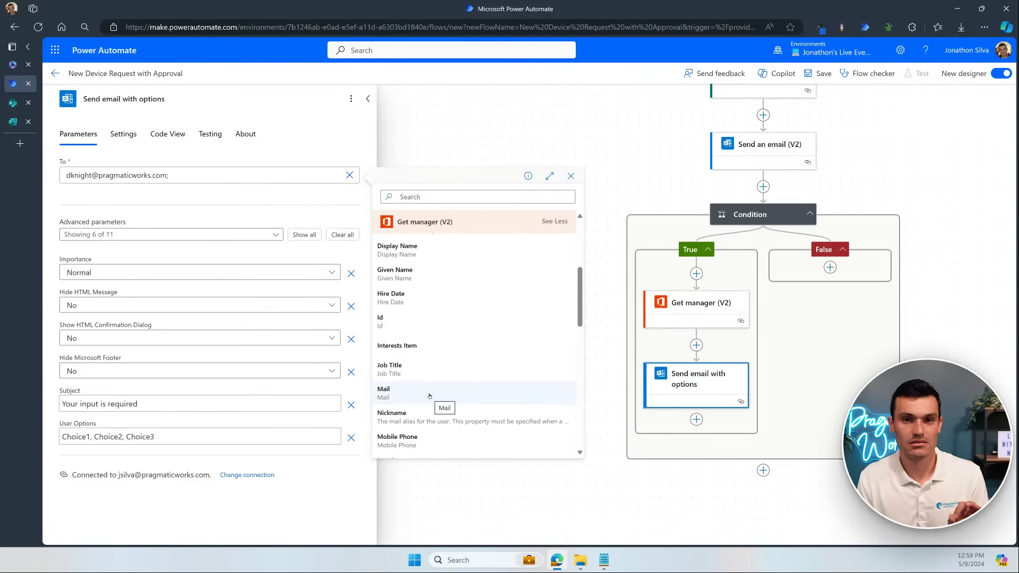
Step: Delete the trailing semicolon from the recipient address and close the email settings
{"action": "left_click", "coordinate": [180, 174]}
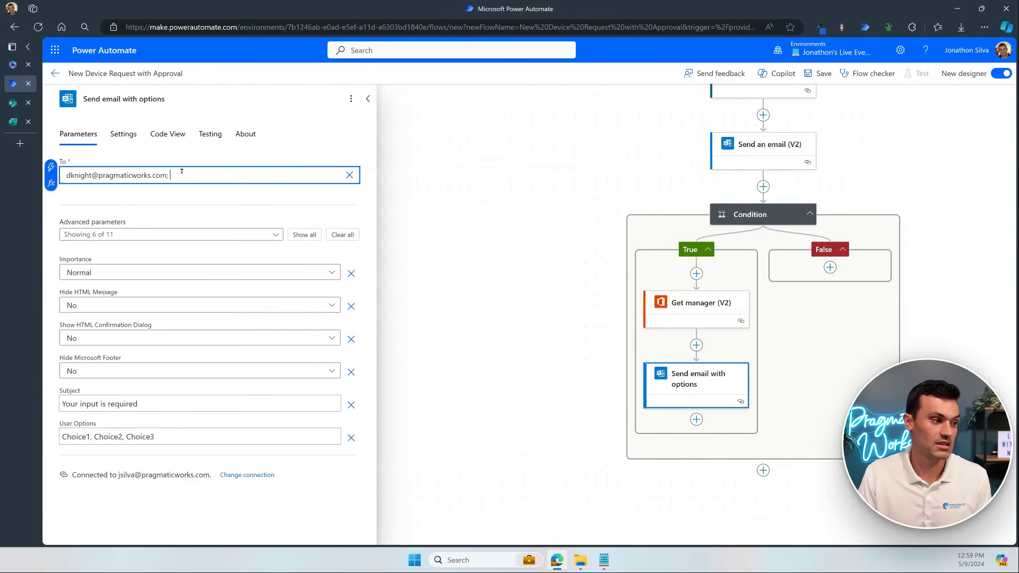
{"action": "key", "text": "BackSpace"}
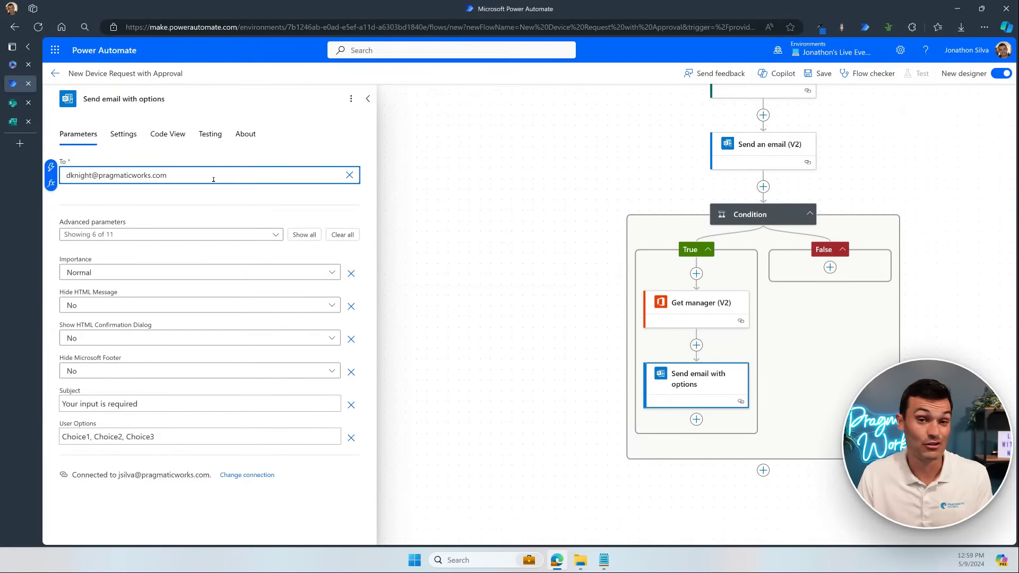
{"action": "left_click", "coordinate": [535, 327]}
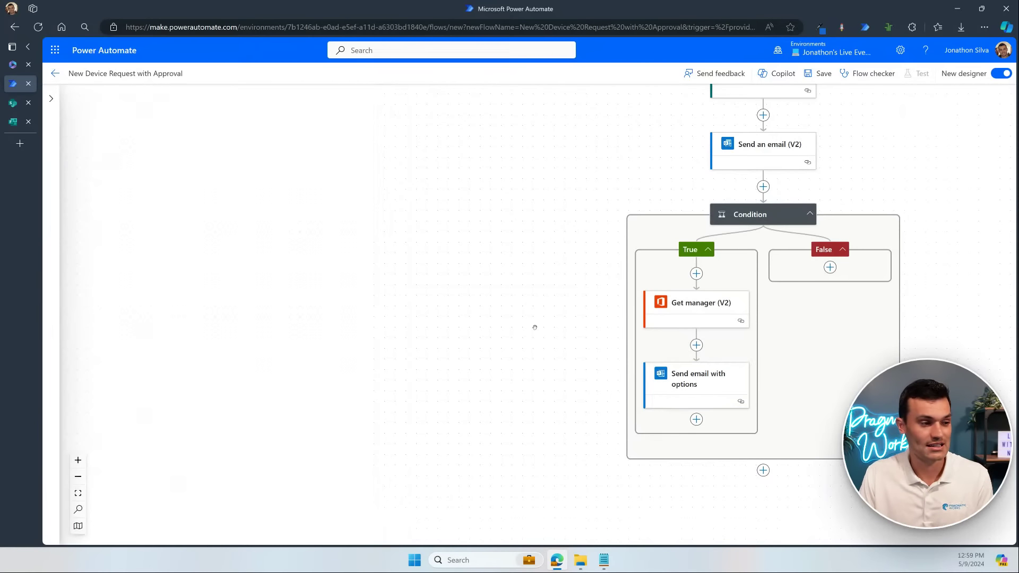
Step: Clear all default advanced parameters from the Send email with options action
{"action": "left_click", "coordinate": [691, 381]}
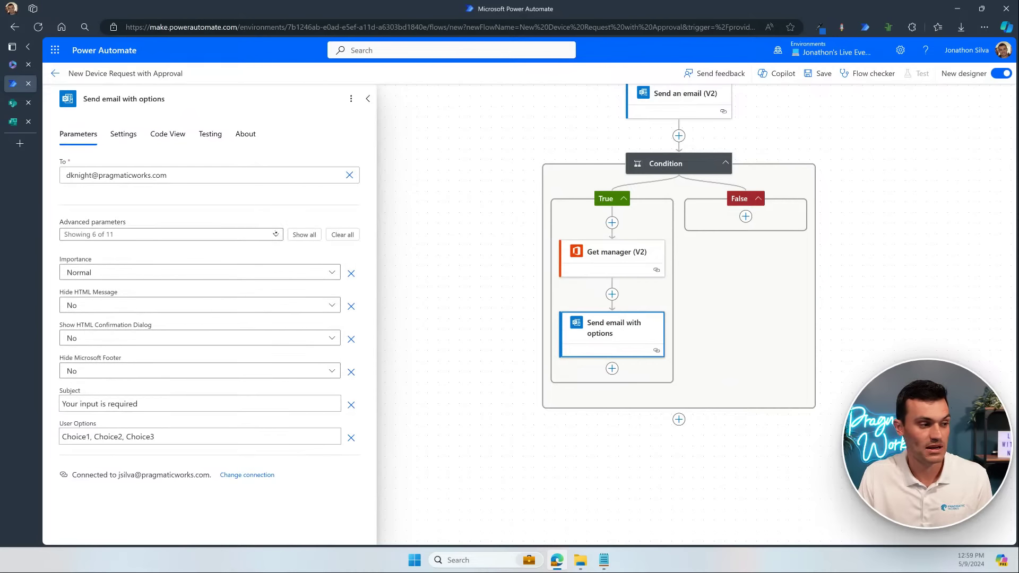
{"action": "left_click", "coordinate": [276, 234]}
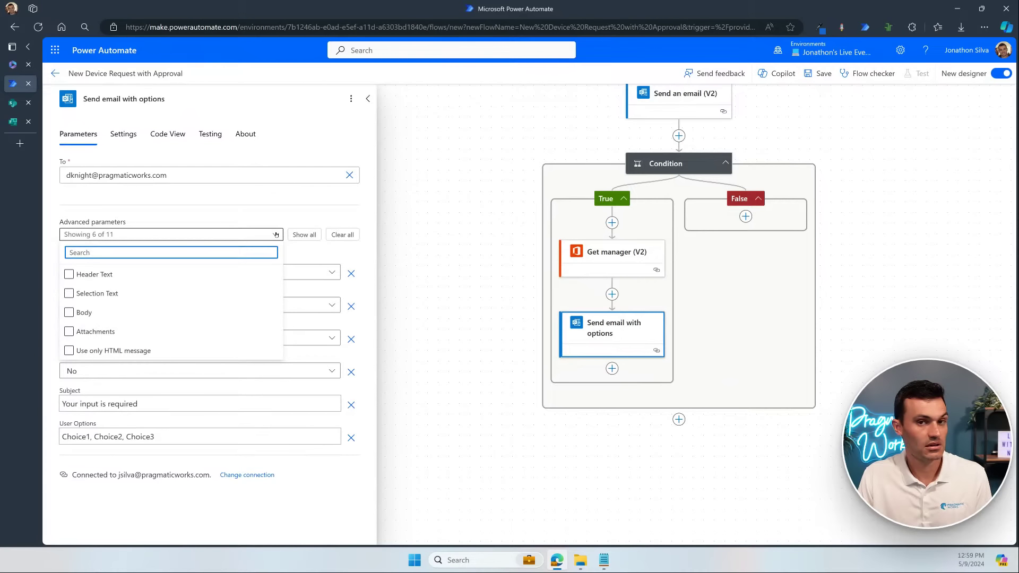
{"action": "left_click", "coordinate": [276, 234]}
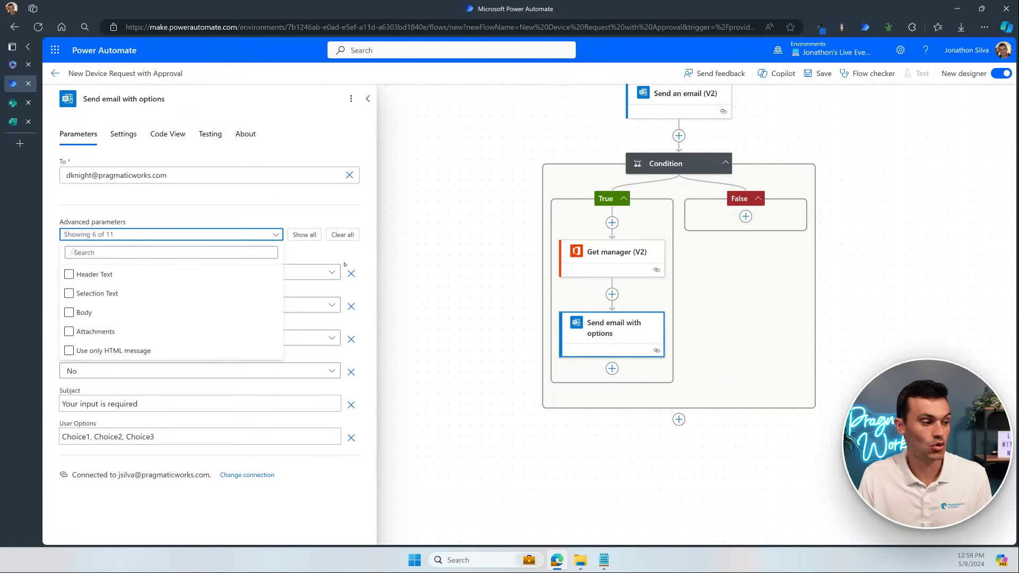
{"action": "left_click", "coordinate": [341, 234]}
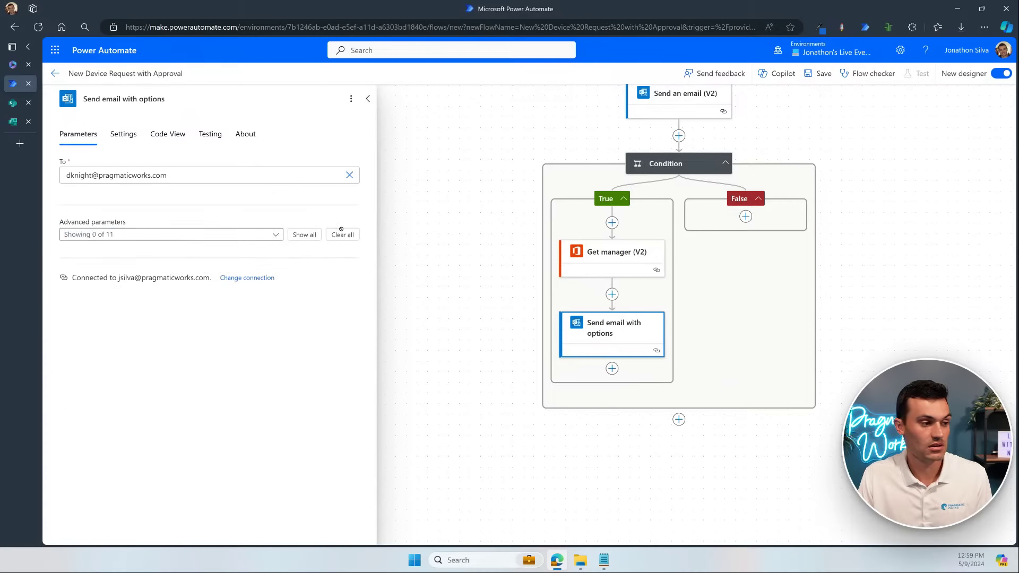
{"action": "left_click", "coordinate": [306, 234]}
{"action": "left_click", "coordinate": [346, 235]}
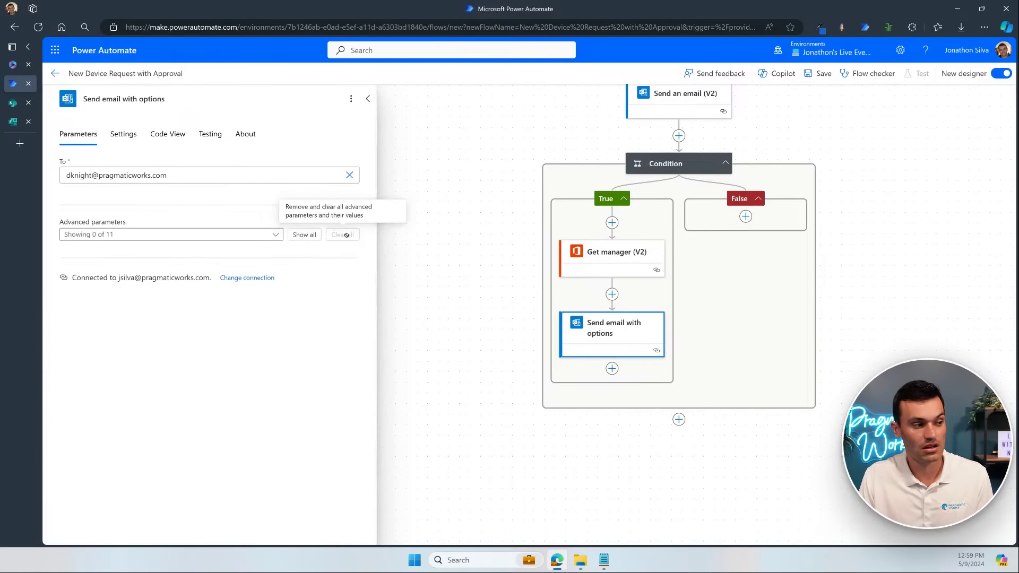
Step: Add the Header Text, Selection Text, Body, Subject and User Options parameters
{"action": "left_click", "coordinate": [268, 235]}
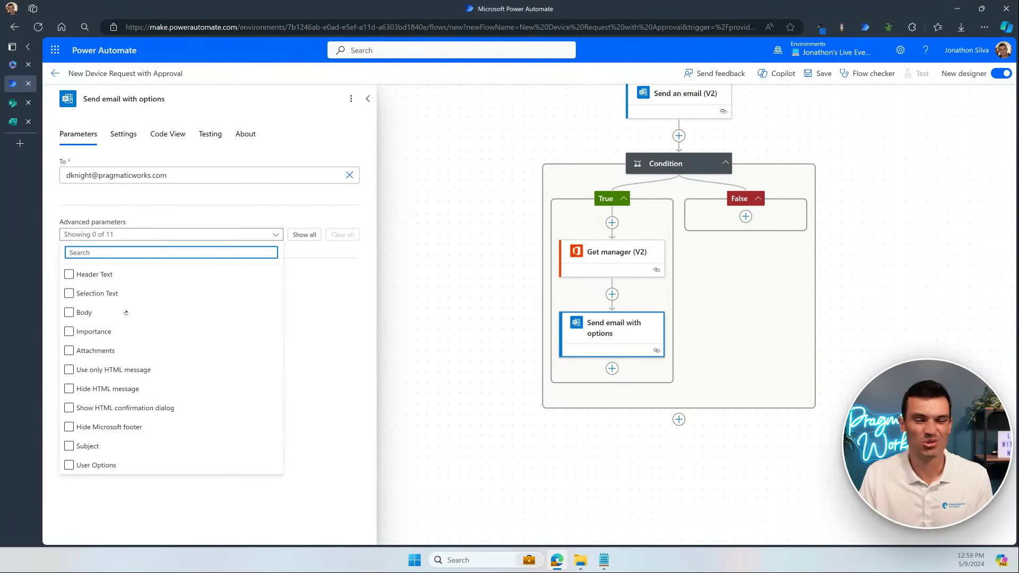
{"action": "left_click", "coordinate": [69, 275]}
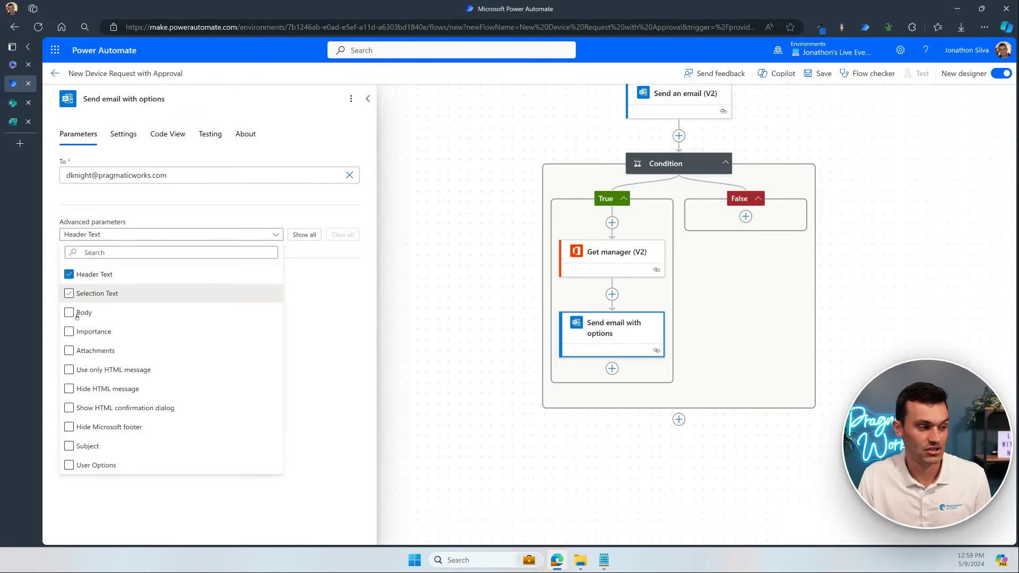
{"action": "left_click", "coordinate": [69, 314]}
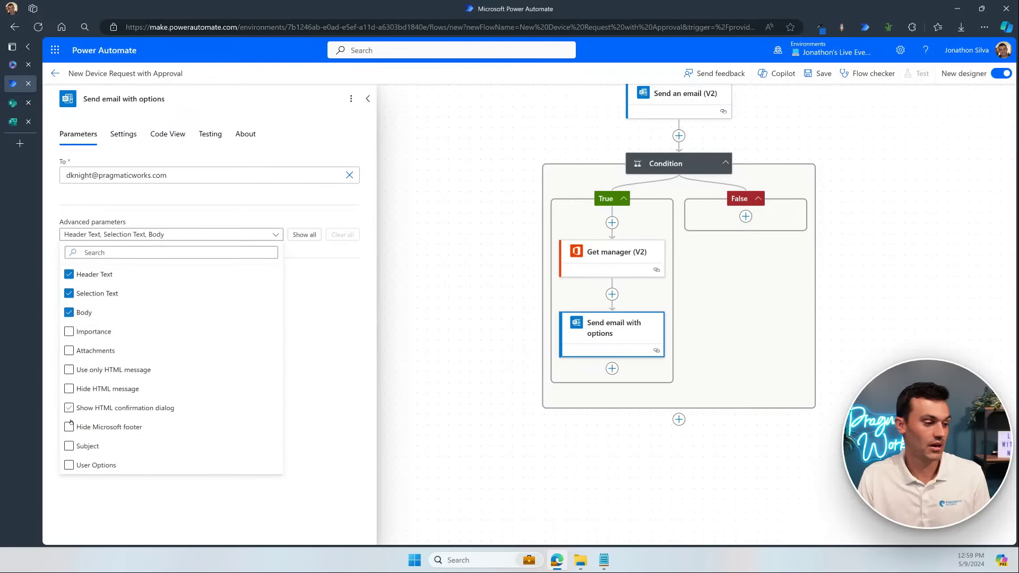
{"action": "left_click", "coordinate": [69, 446]}
{"action": "left_click", "coordinate": [69, 464]}
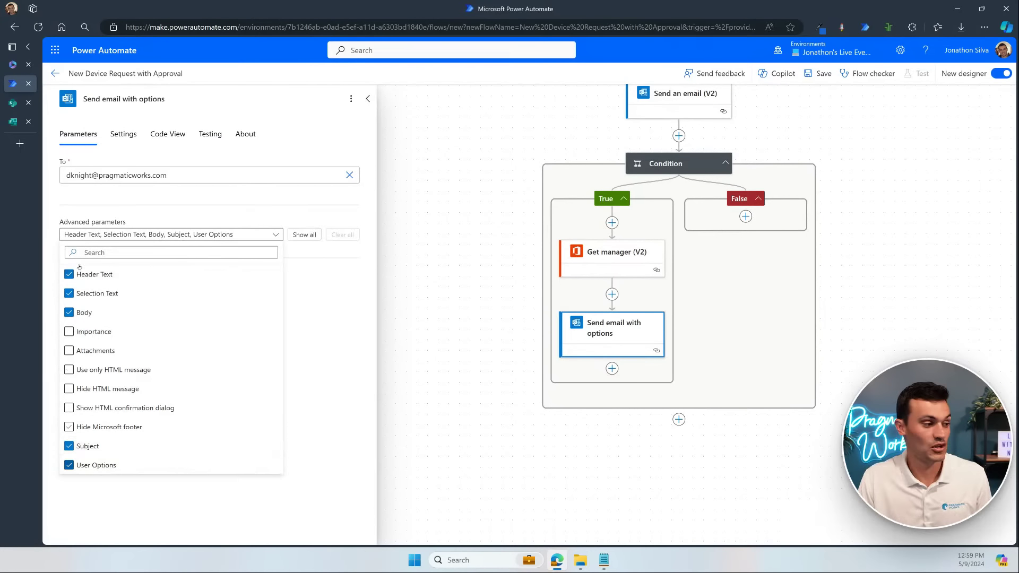
{"action": "left_click", "coordinate": [341, 362]}
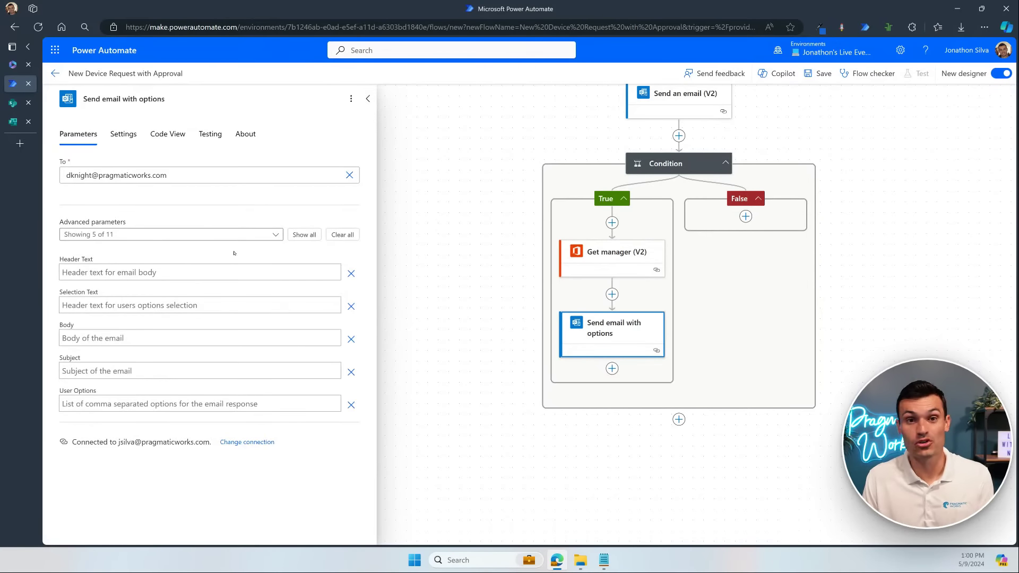
Step: Fill Header Text with 'Please see details below' and Selection Text with 'Make a selection'
{"action": "left_click", "coordinate": [165, 272]}
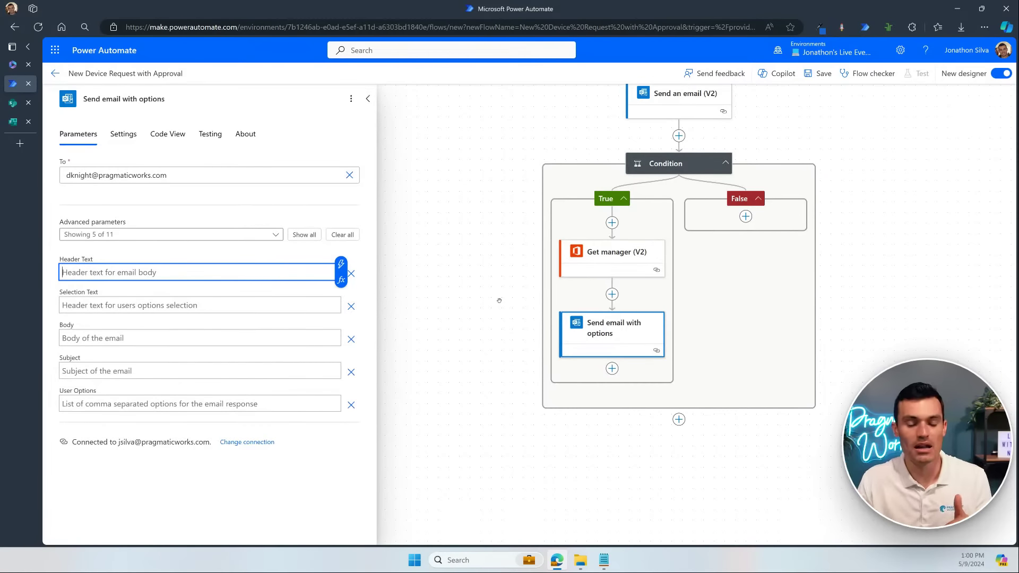
{"action": "type", "text": "Please Se"}
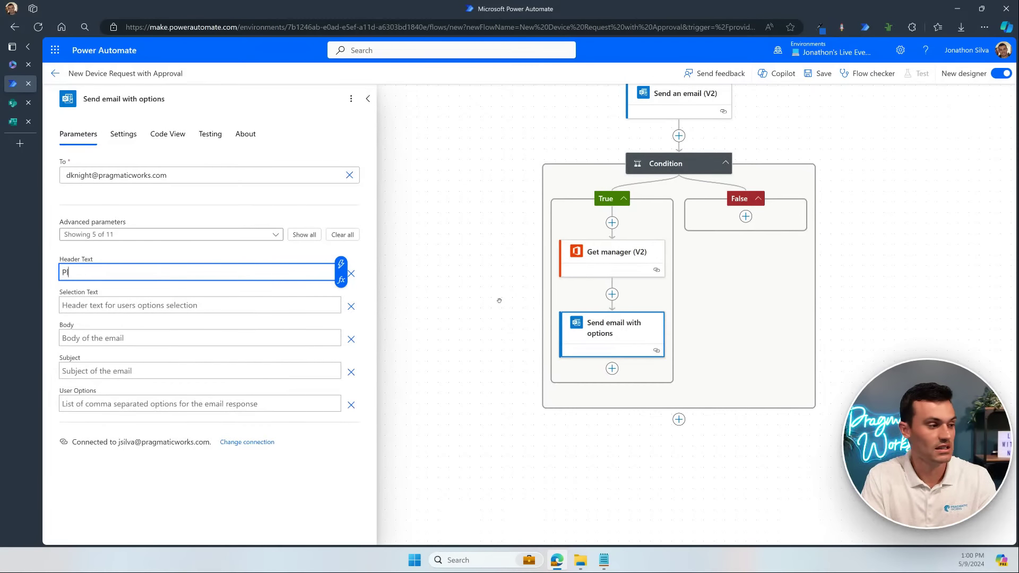
{"action": "key", "text": "BackSpace"}
{"action": "key", "text": "BackSpace"}
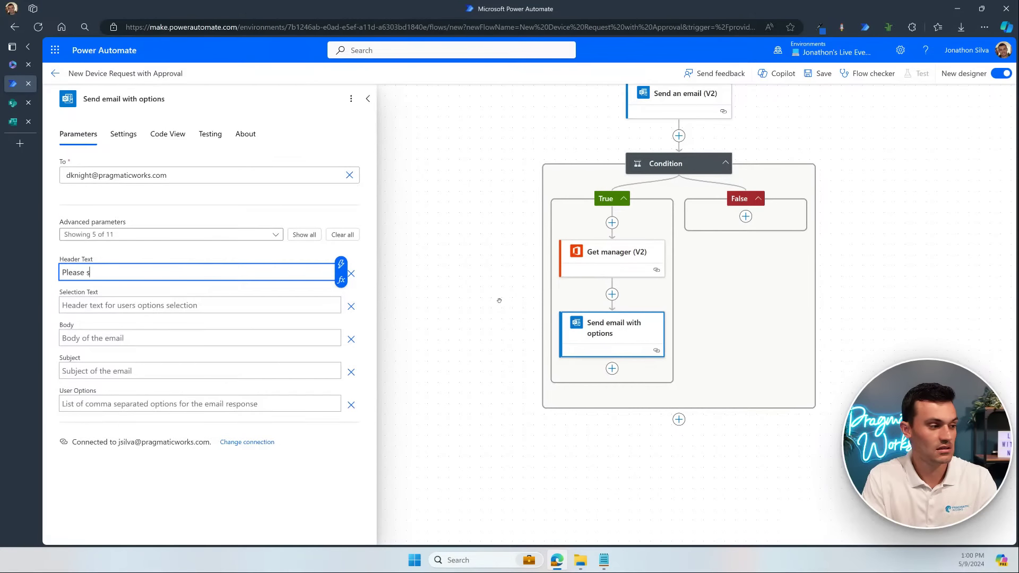
{"action": "type", "text": "see details below"}
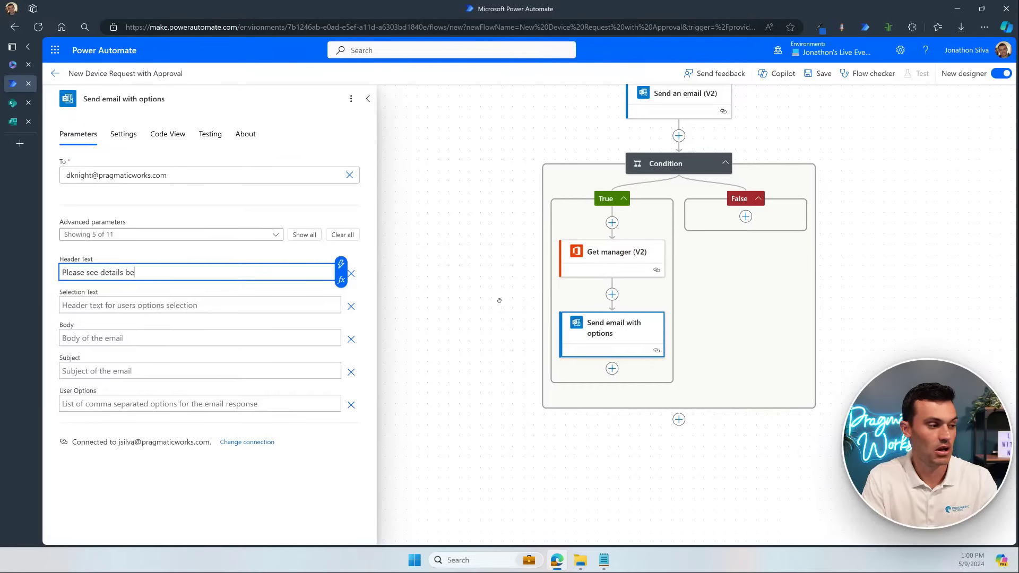
{"action": "left_click", "coordinate": [265, 305]}
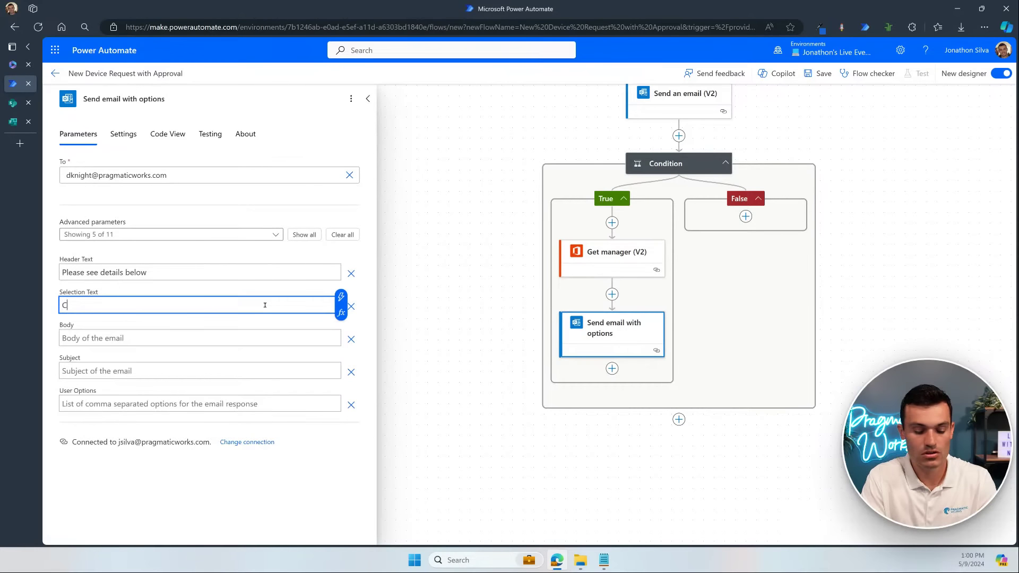
{"action": "type", "text": "Make a selection"}
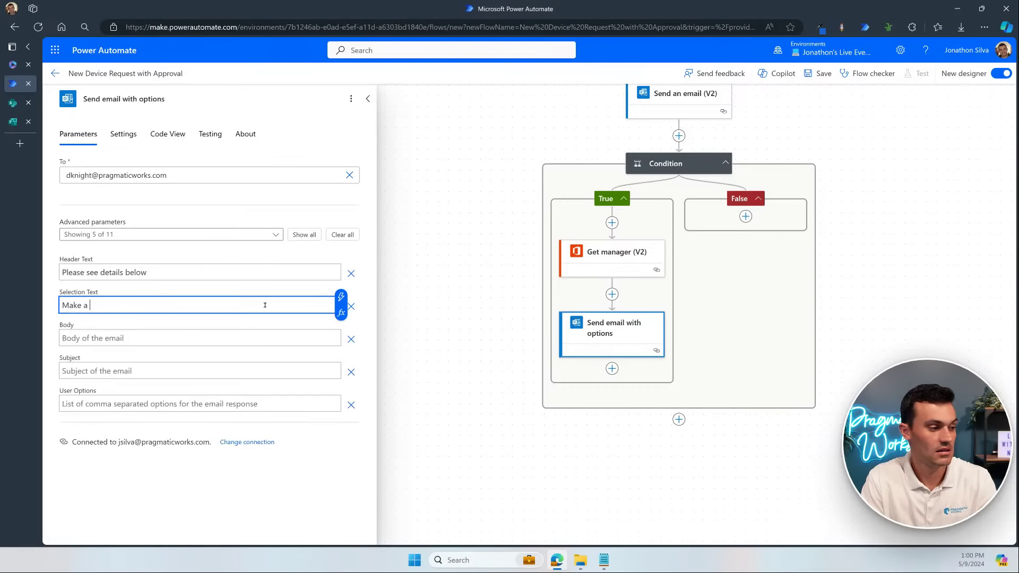
{"action": "left_click", "coordinate": [257, 342]}
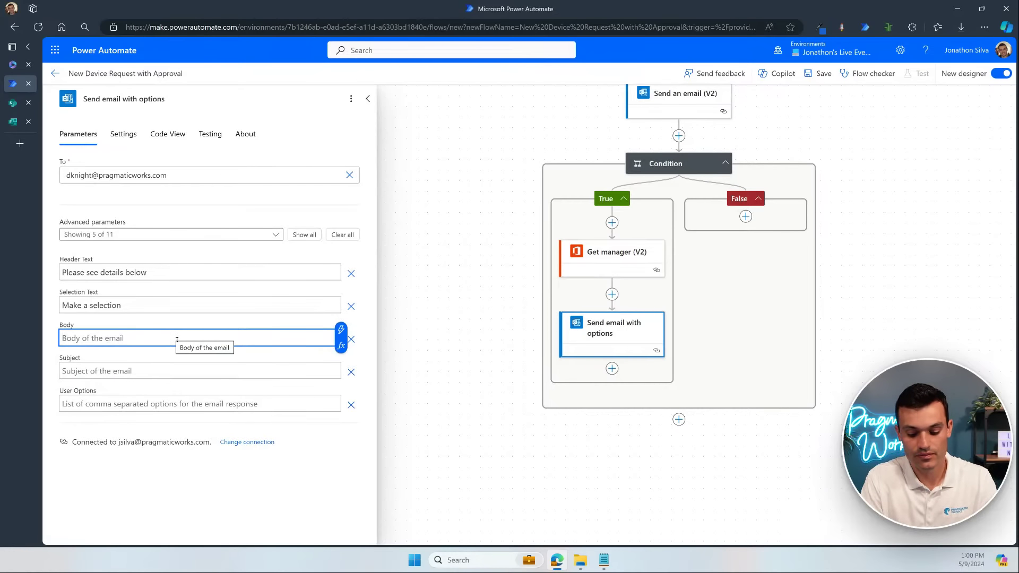
Step: Write 'Please review the details and make a selection to approve or not.' in the Body, adding a new line
{"action": "left_click", "coordinate": [177, 339]}
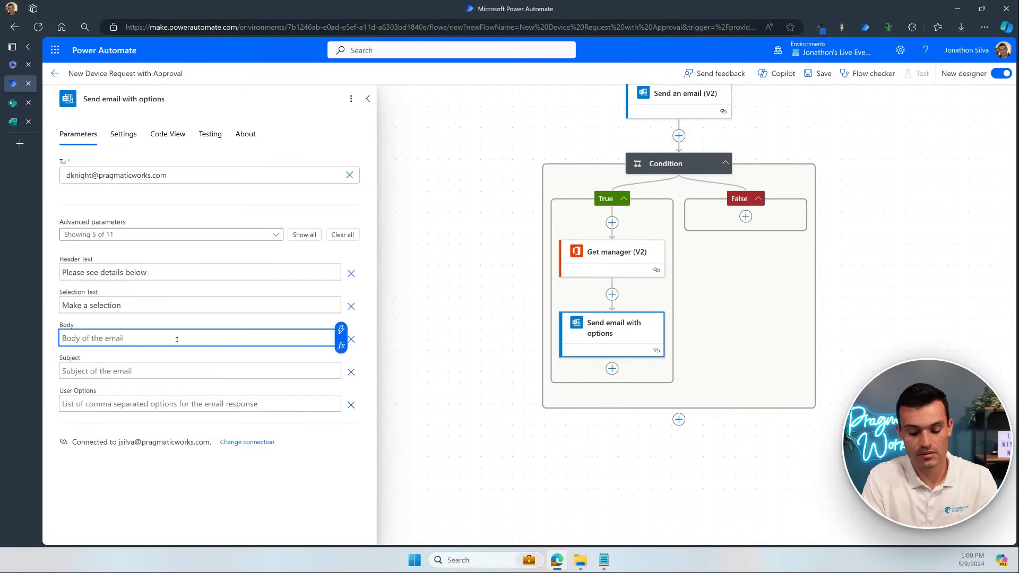
{"action": "type", "text": "Please revieww th"}
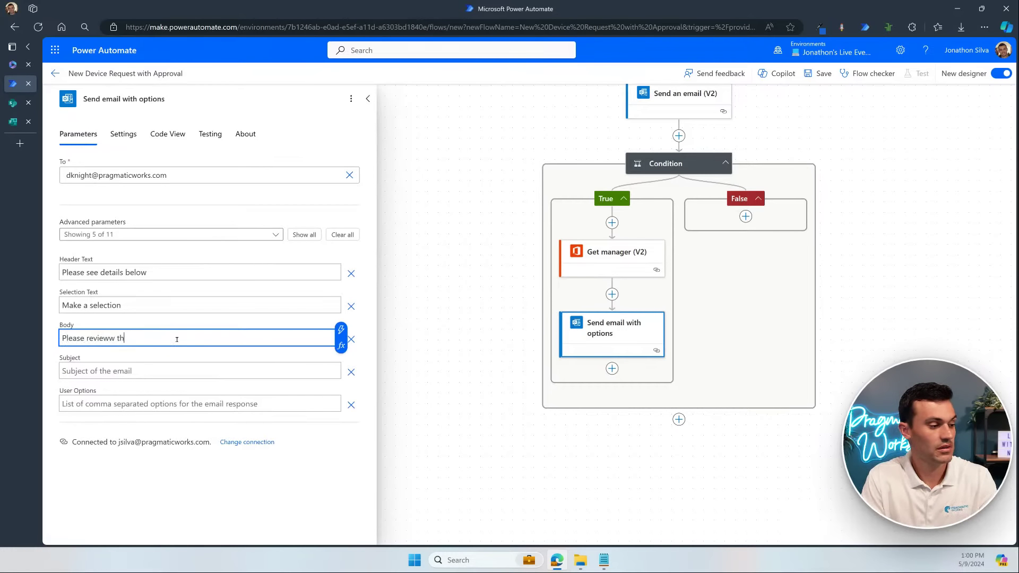
{"action": "key", "text": "BackSpace"}
{"action": "key", "text": "BackSpace"}
{"action": "key", "text": "BackSpace"}
{"action": "key", "text": "BackSpace"}
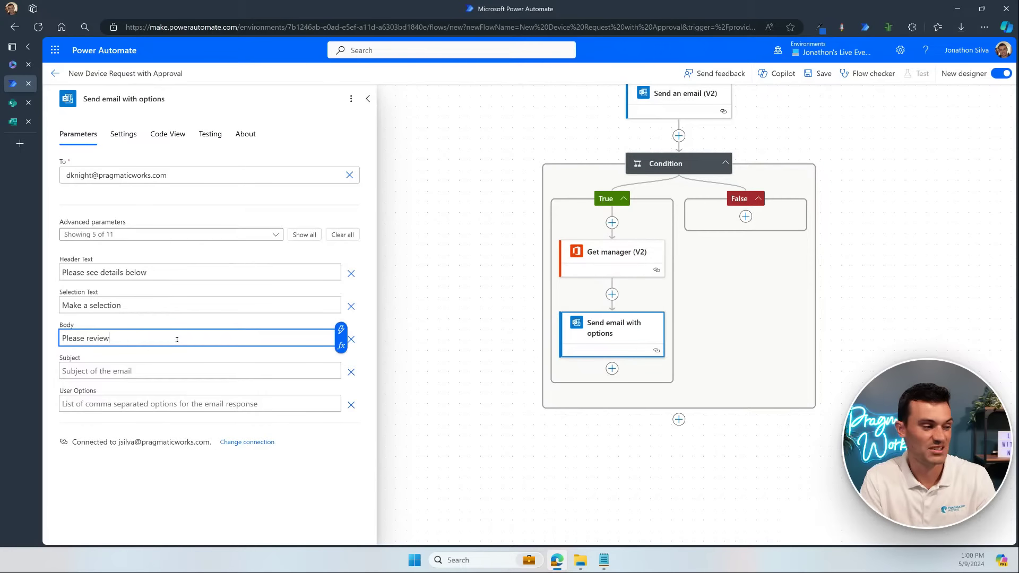
{"action": "type", "text": "the details "}
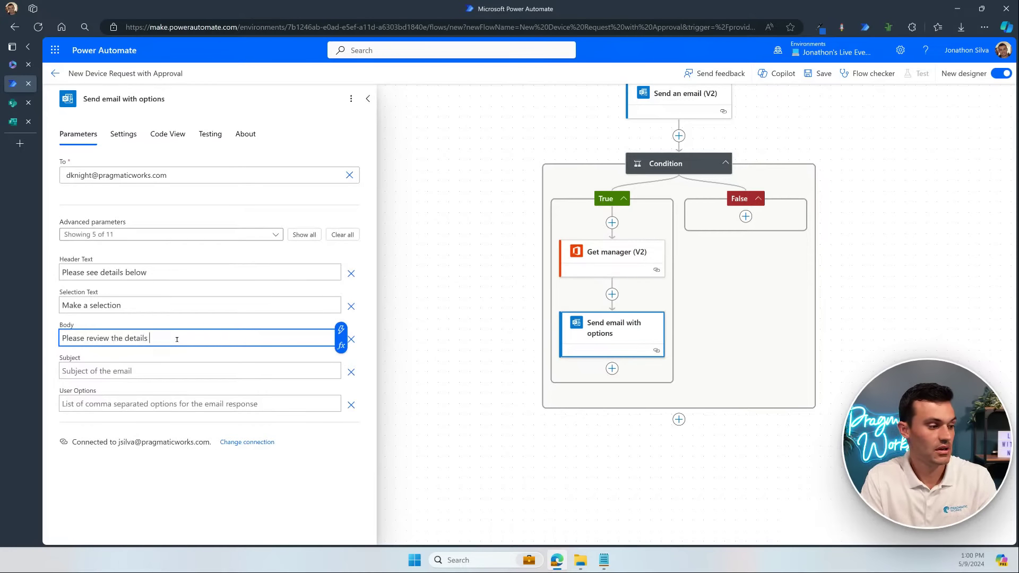
{"action": "type", "text": "and make a s"}
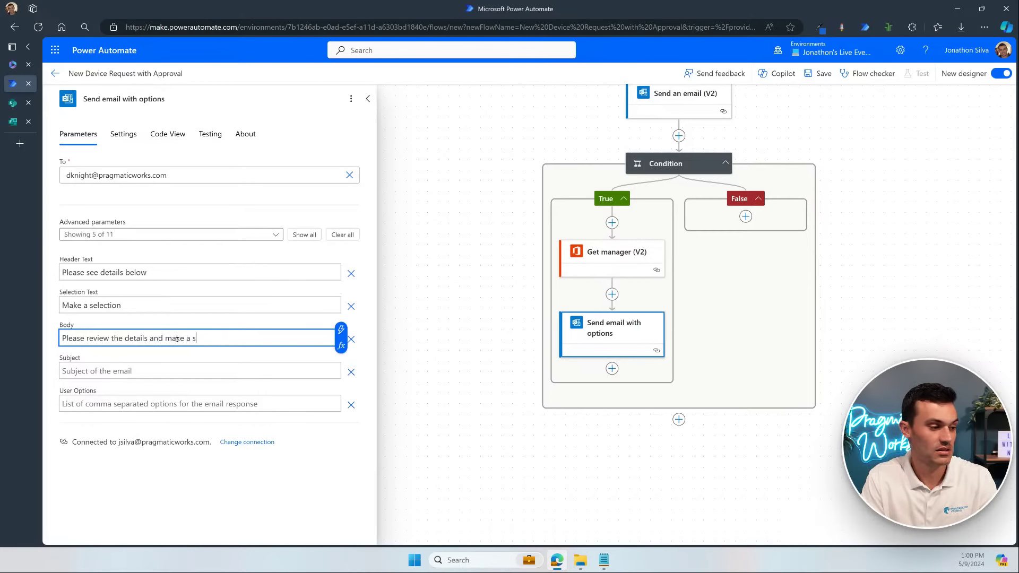
{"action": "type", "text": "election to appr"}
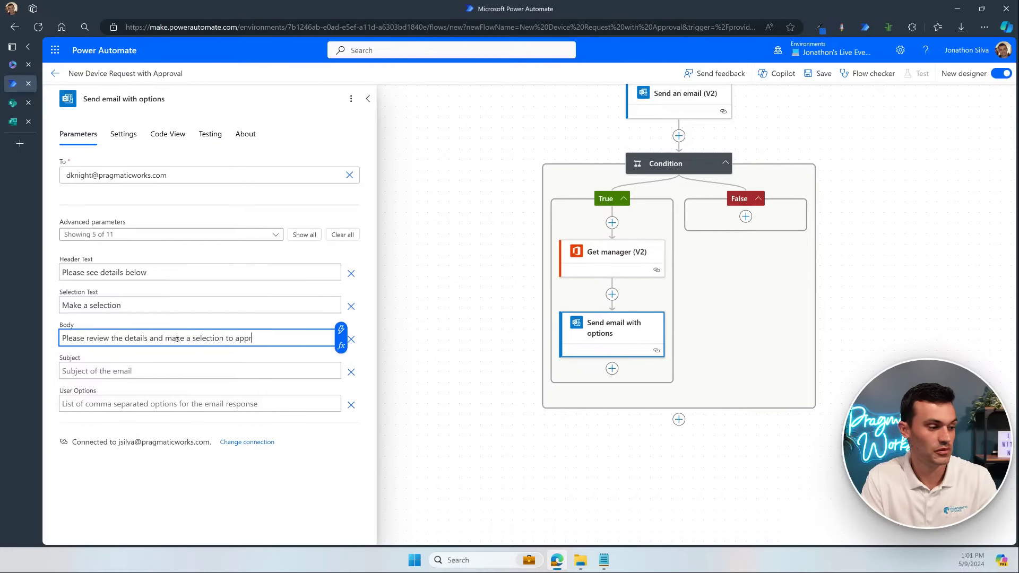
{"action": "type", "text": "ove or not"}
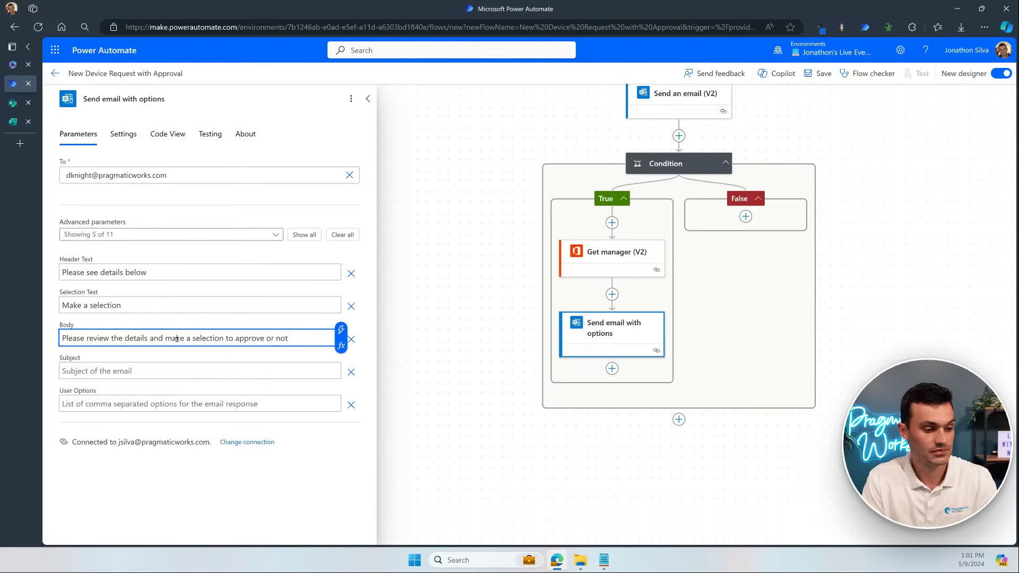
{"action": "type", "text": "."}
{"action": "key", "text": "Return"}
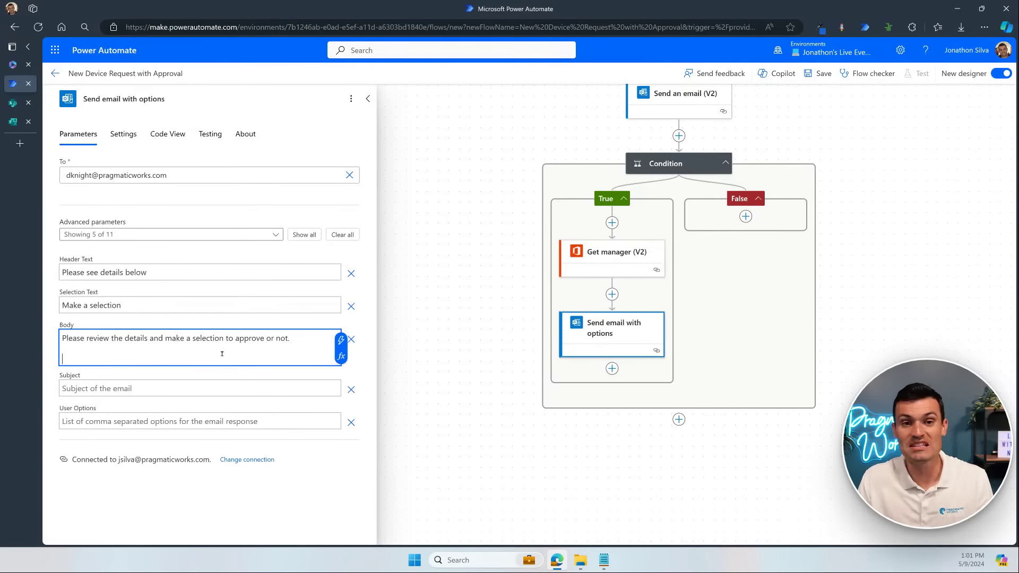
{"action": "scroll", "coordinate": [691, 164], "scroll_direction": "up", "scroll_amount": 1}
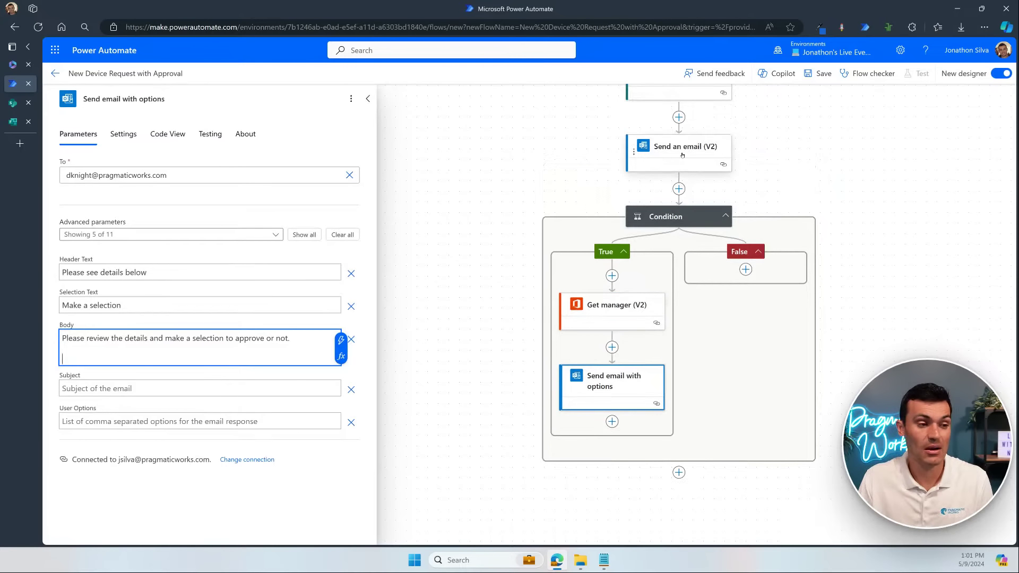
Step: Paste the Device, Description, Priority and Estimated Cost lines from Send an email (V2) into the Body
{"action": "left_click", "coordinate": [682, 155]}
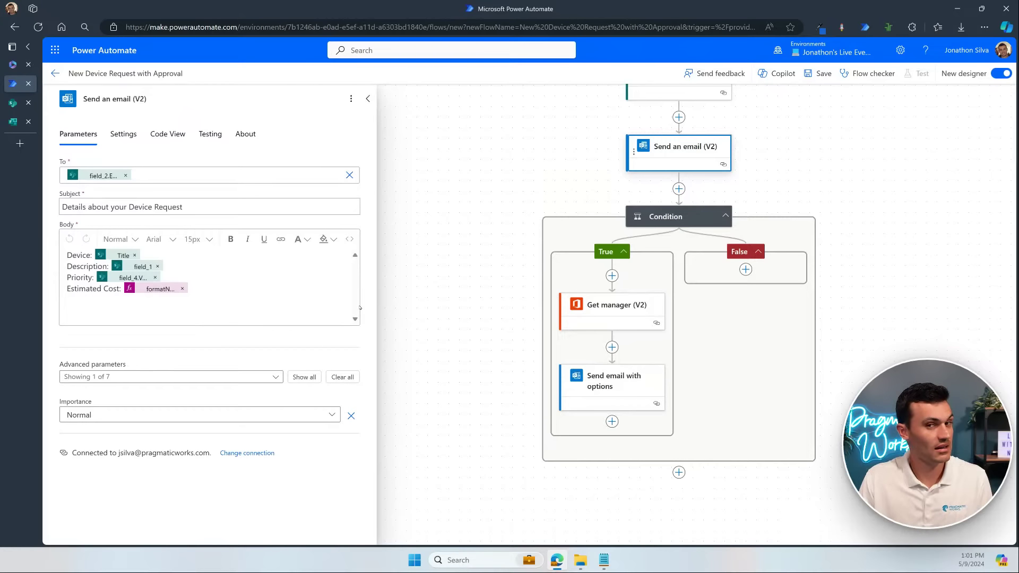
{"action": "left_click", "coordinate": [191, 288]}
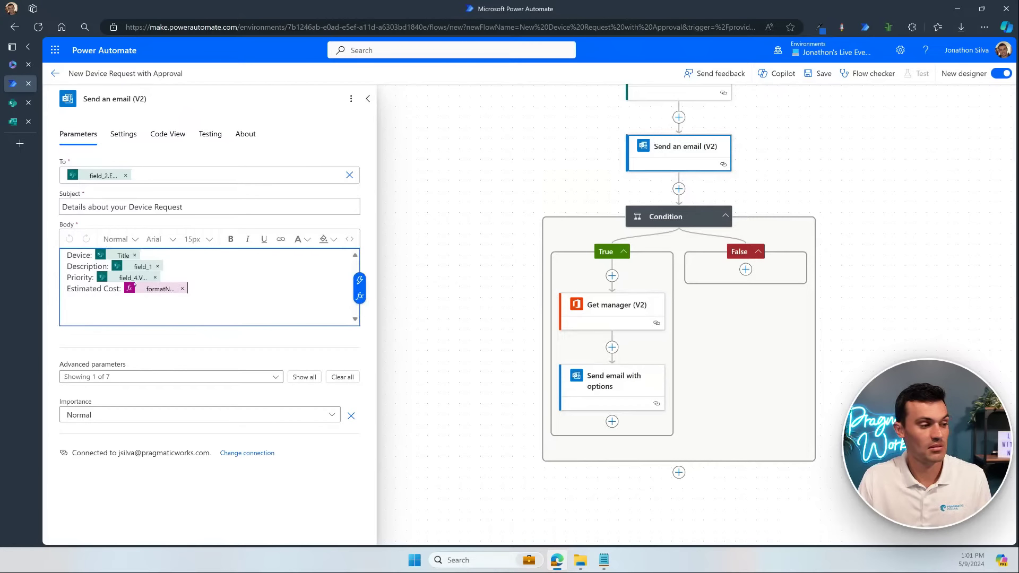
{"action": "left_click_drag", "start_coordinate": [135, 285], "coordinate": [58, 255]}
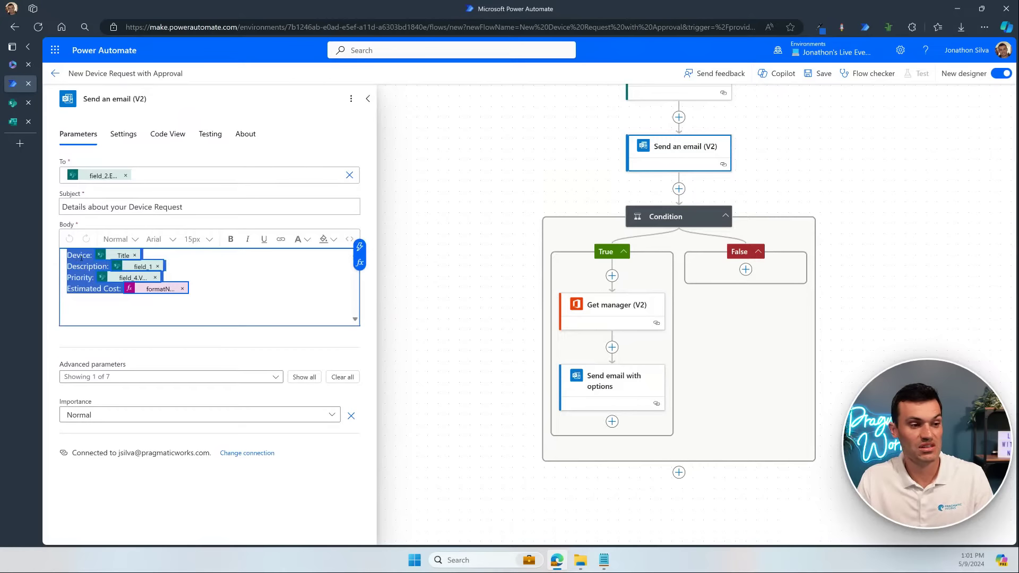
{"action": "left_click", "coordinate": [610, 385]}
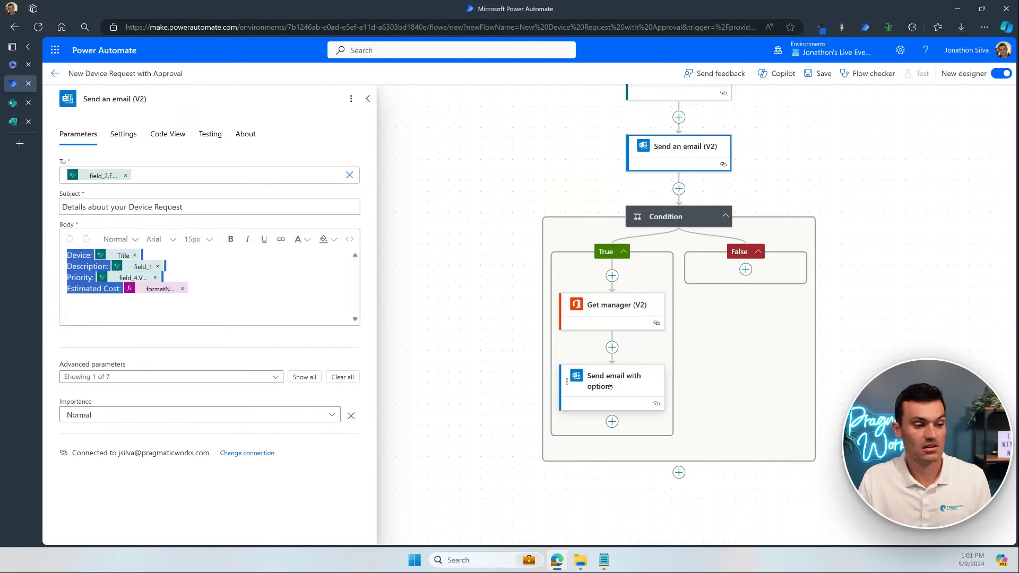
{"action": "left_click", "coordinate": [119, 350]}
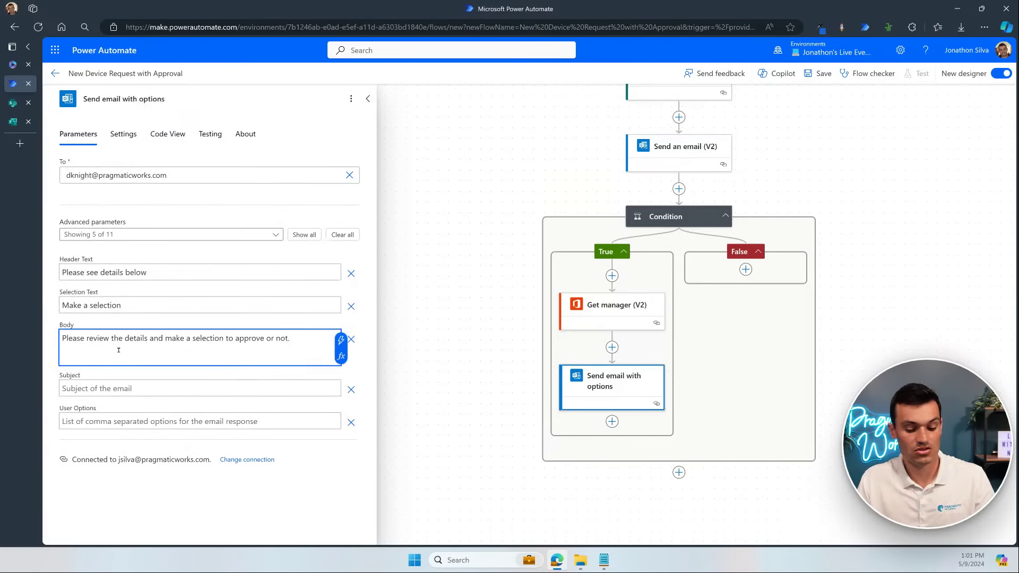
{"action": "type", "text": "Device: Title Description: Descripti… Priority: Priority V… Estimated Cost: formatN…"}
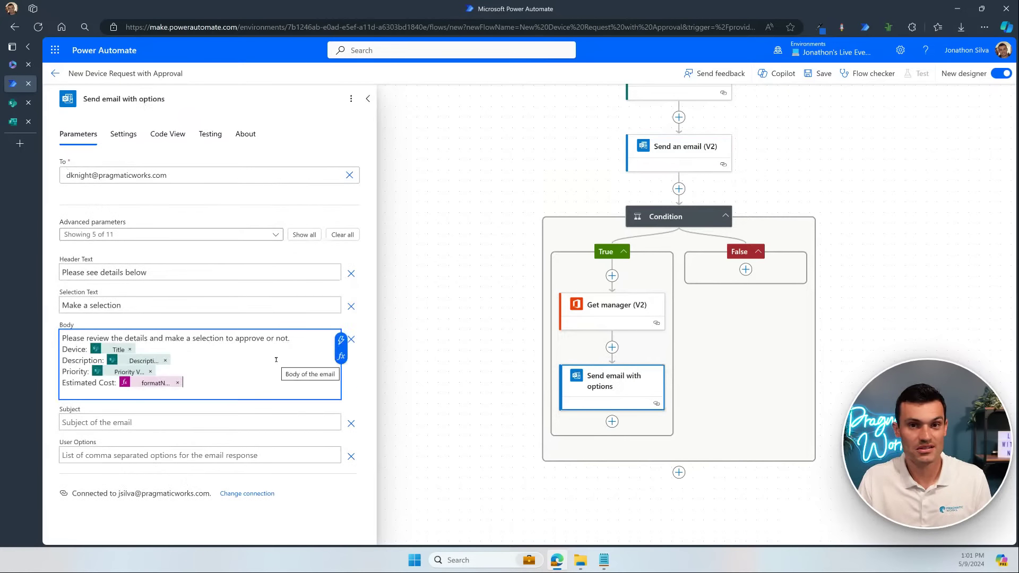
Step: Reselect the detail lines in the Send an email (V2) body, then return to Send email with options
{"action": "left_click", "coordinate": [682, 148]}
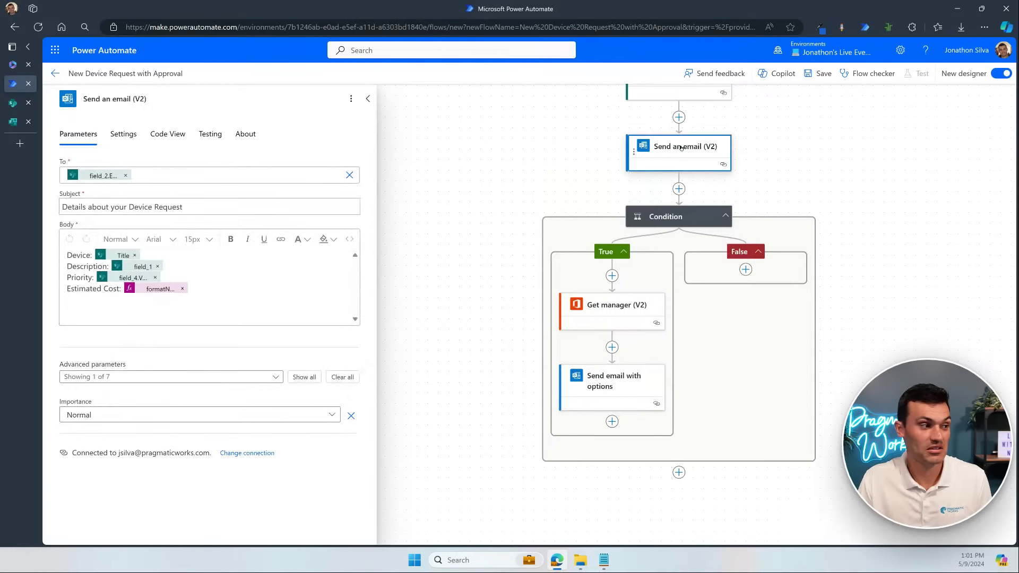
{"action": "left_click", "coordinate": [227, 292]}
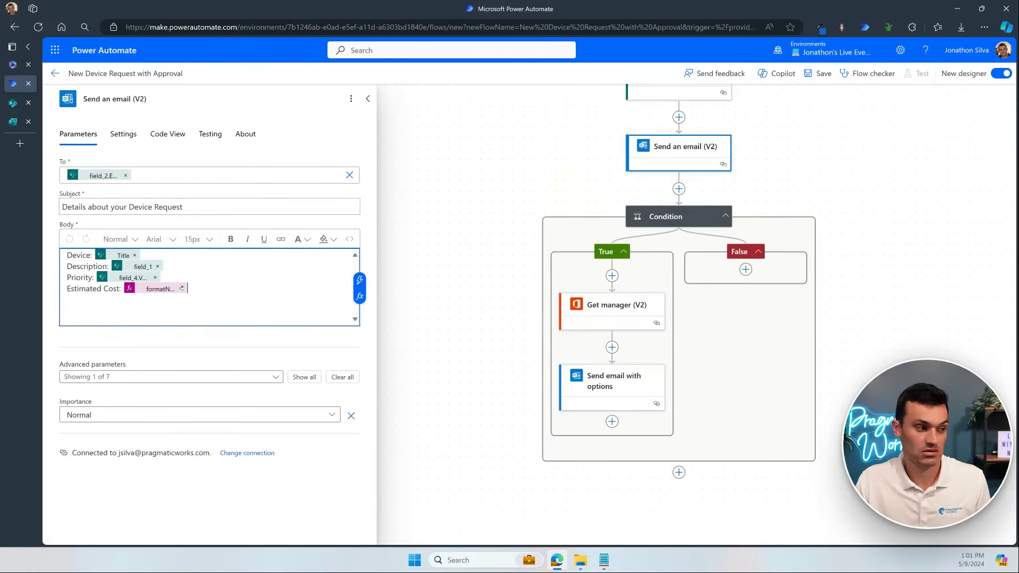
{"action": "left_click_drag", "start_coordinate": [182, 288], "coordinate": [61, 255]}
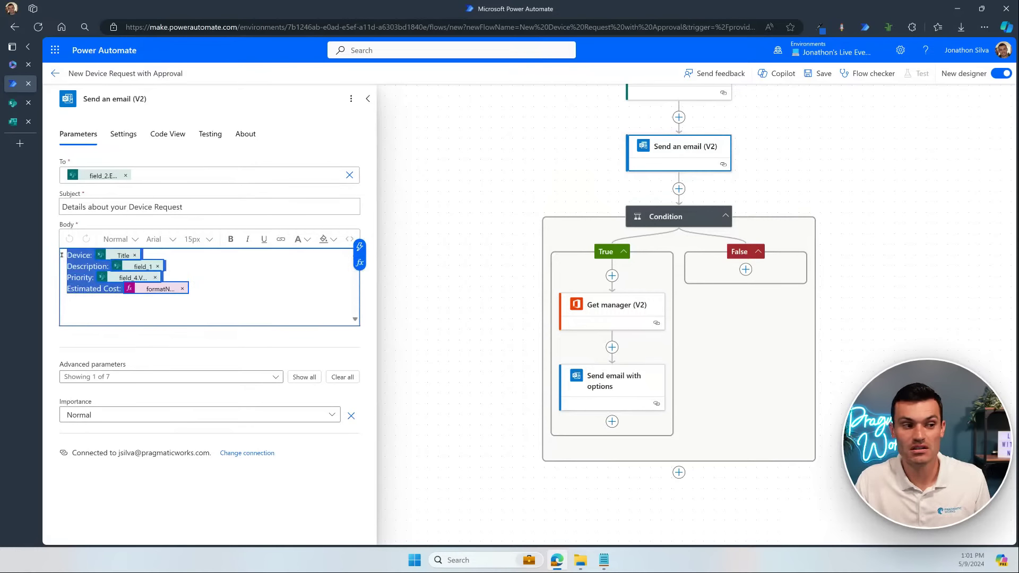
{"action": "key", "text": "ctrl+a"}
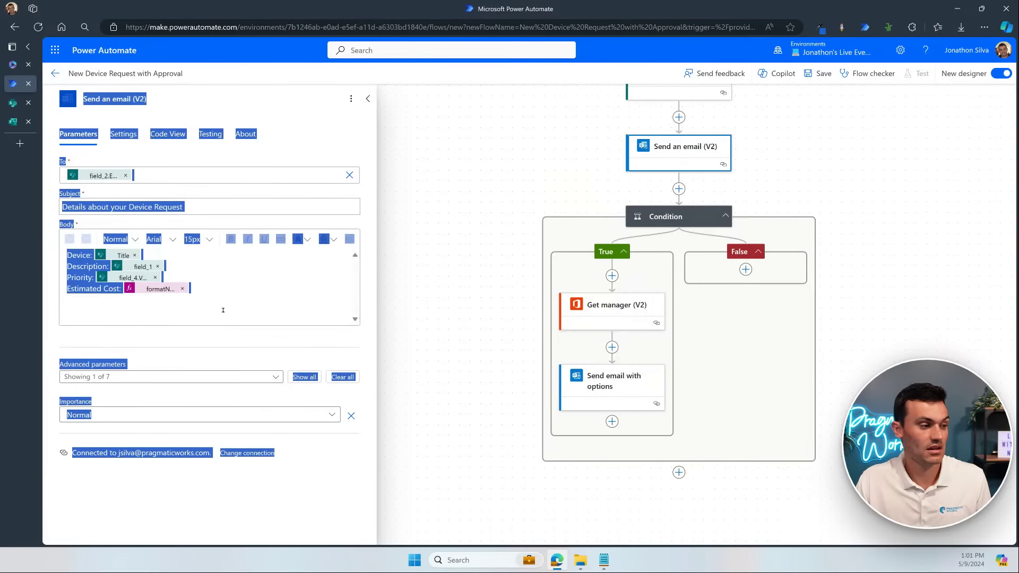
{"action": "left_click", "coordinate": [318, 294]}
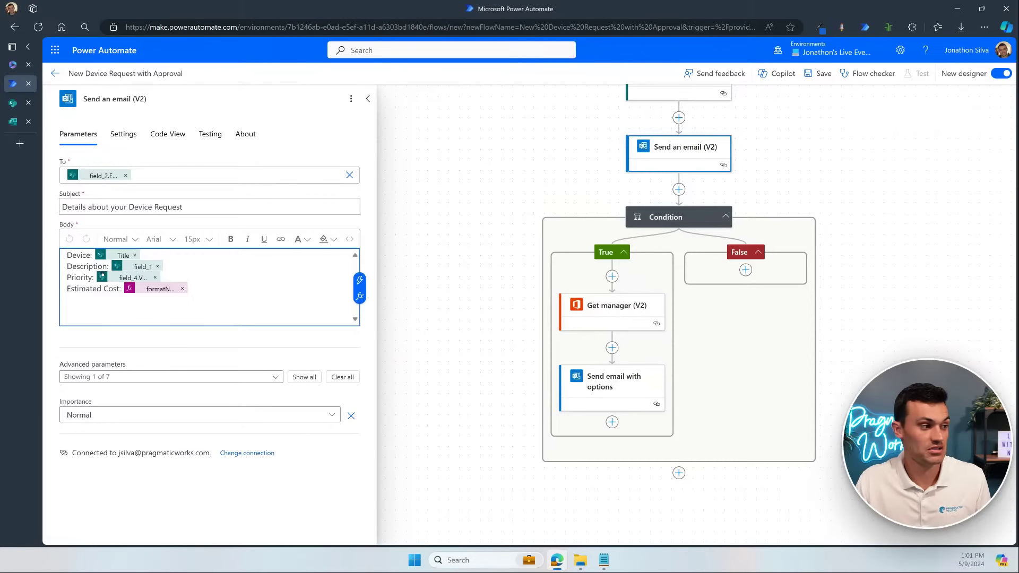
{"action": "left_click", "coordinate": [620, 388]}
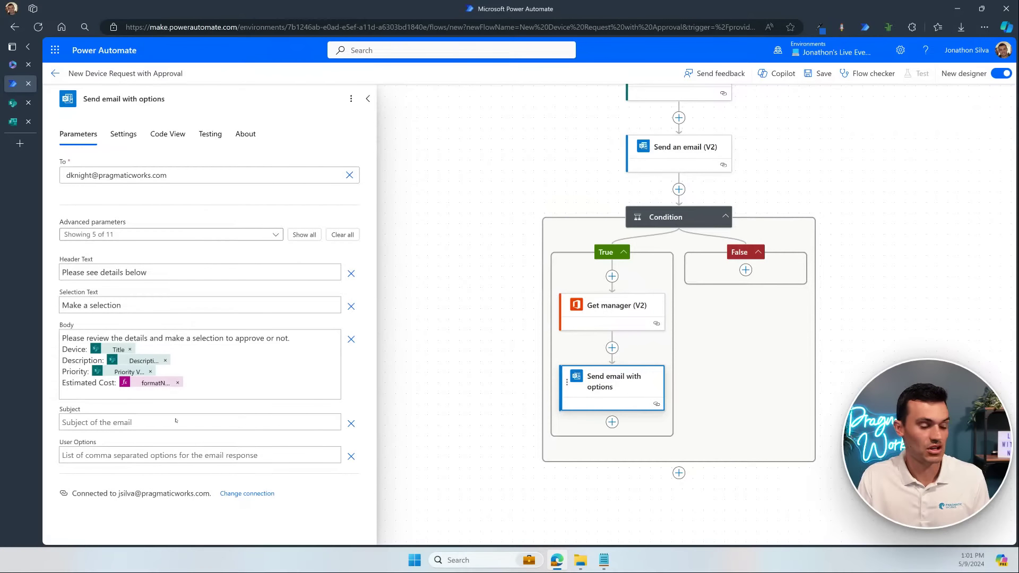
{"action": "left_click", "coordinate": [208, 423]}
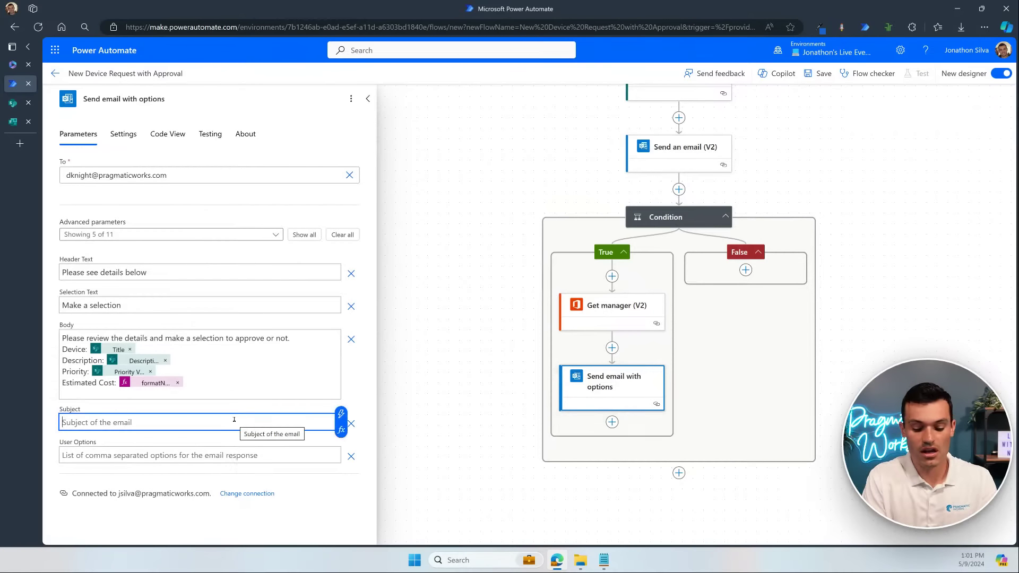
Step: Set the Subject to 'There is a new device request waiting your approval'
{"action": "type", "text": "There is"}
{"action": "key", "text": "BackSpace"}
{"action": "key", "text": "BackSpace"}
{"action": "key", "text": "BackSpace"}
{"action": "key", "text": "BackSpace"}
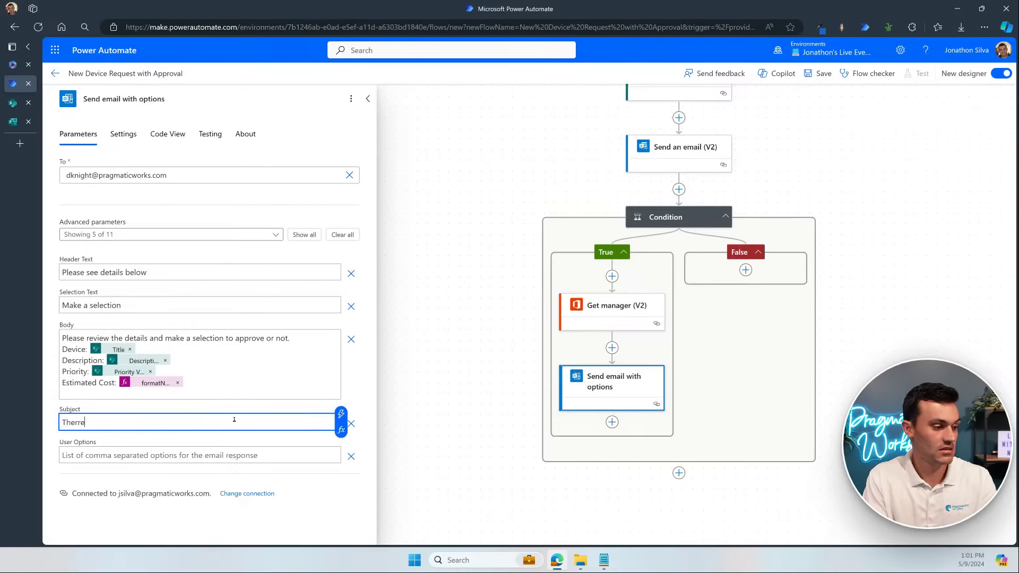
{"action": "type", "text": "e is a new "}
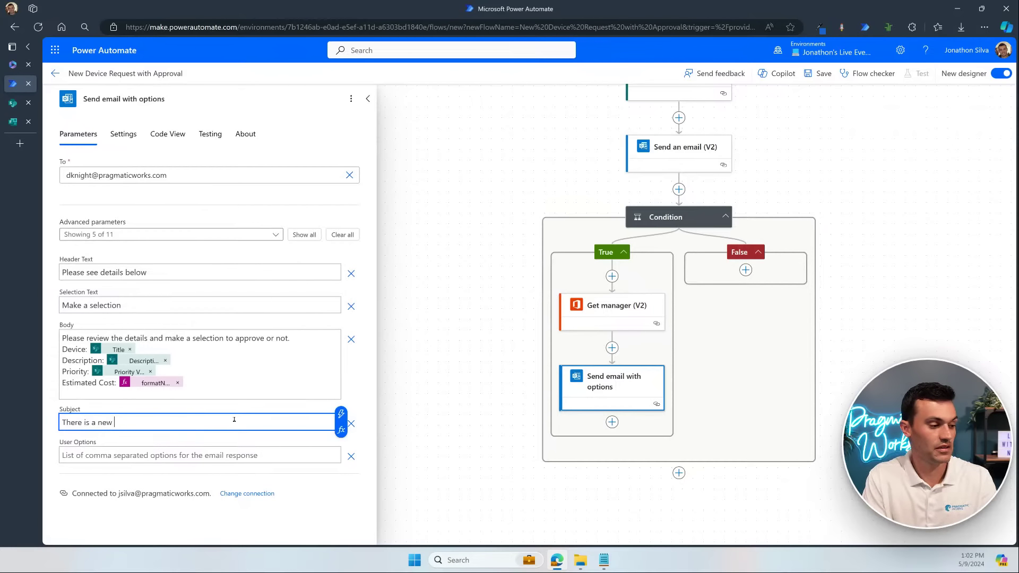
{"action": "type", "text": "device requ"}
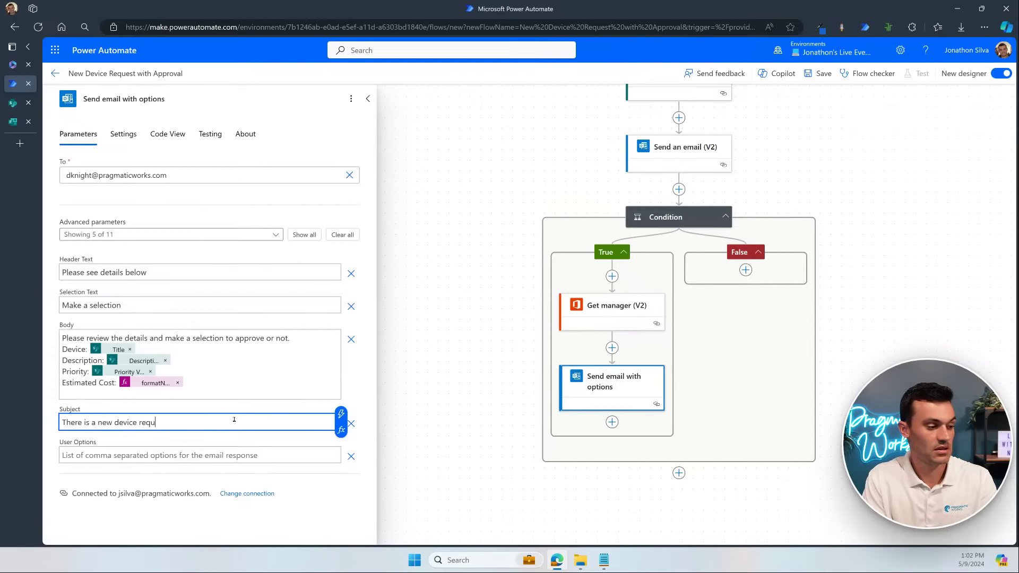
{"action": "type", "text": "est waiting you"}
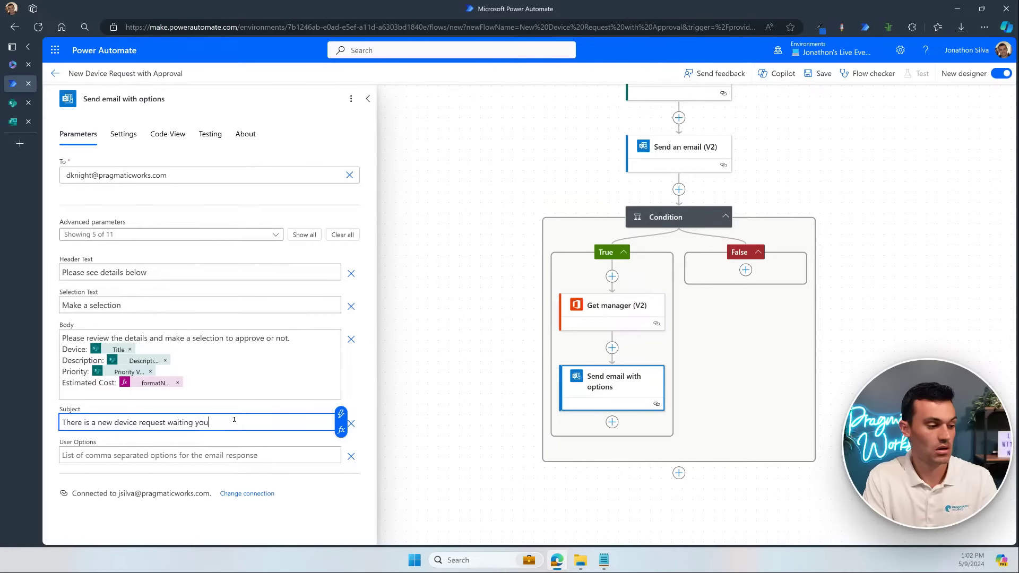
{"action": "type", "text": "r approval"}
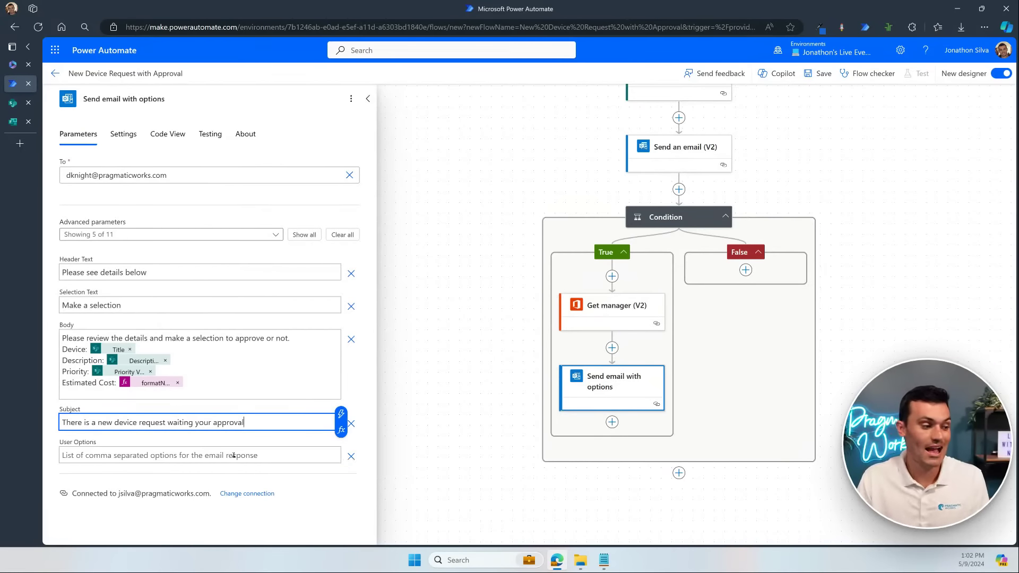
{"action": "left_click", "coordinate": [233, 455]}
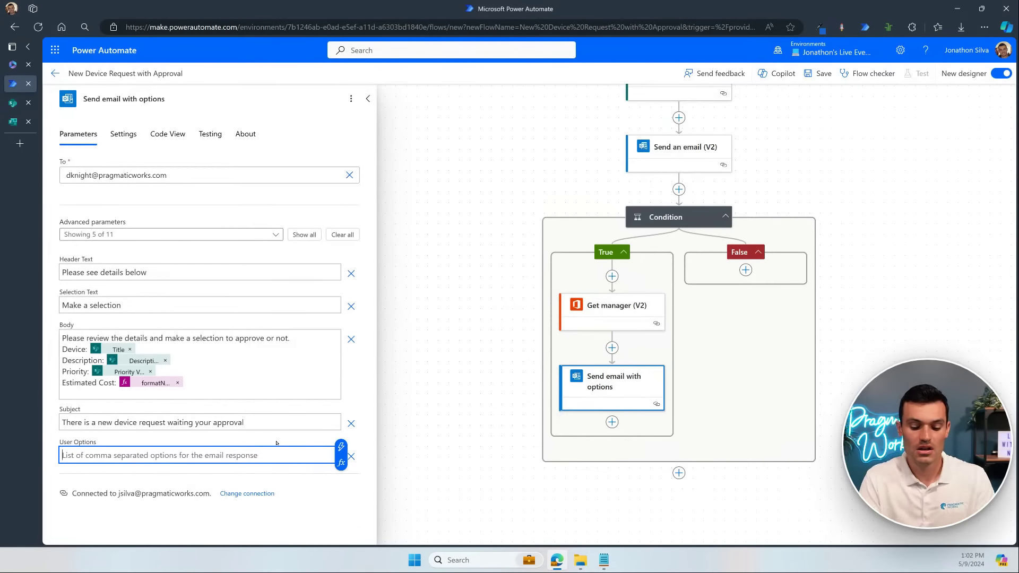
Step: Enter 'Approve, Reject' as the User Options and recentre the canvas on the Condition block
{"action": "type", "text": "Ap"}
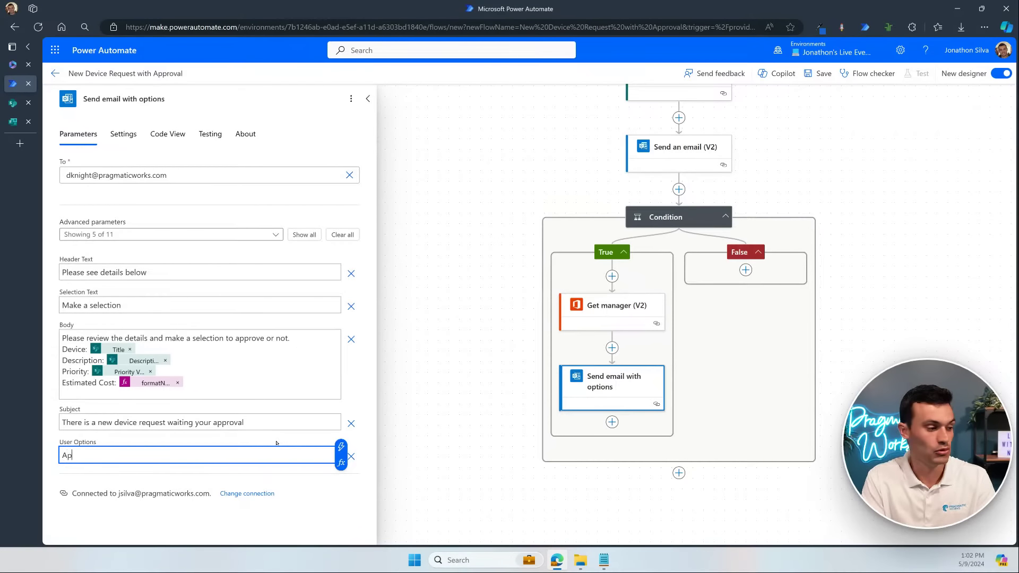
{"action": "type", "text": "prove, "}
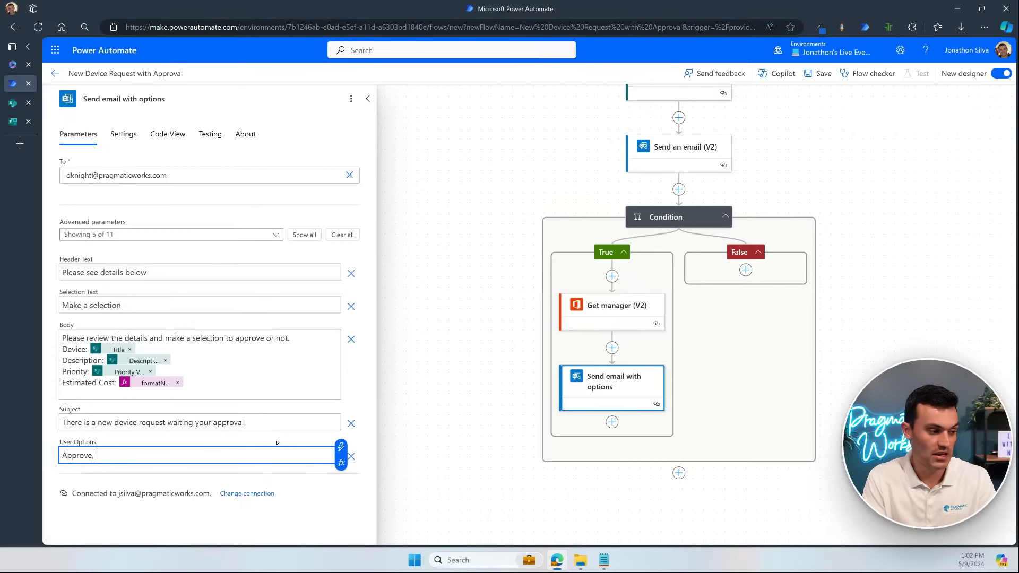
{"action": "type", "text": "Rej"}
{"action": "key", "text": "BackSpace"}
{"action": "key", "text": "BackSpace"}
{"action": "type", "text": "e"}
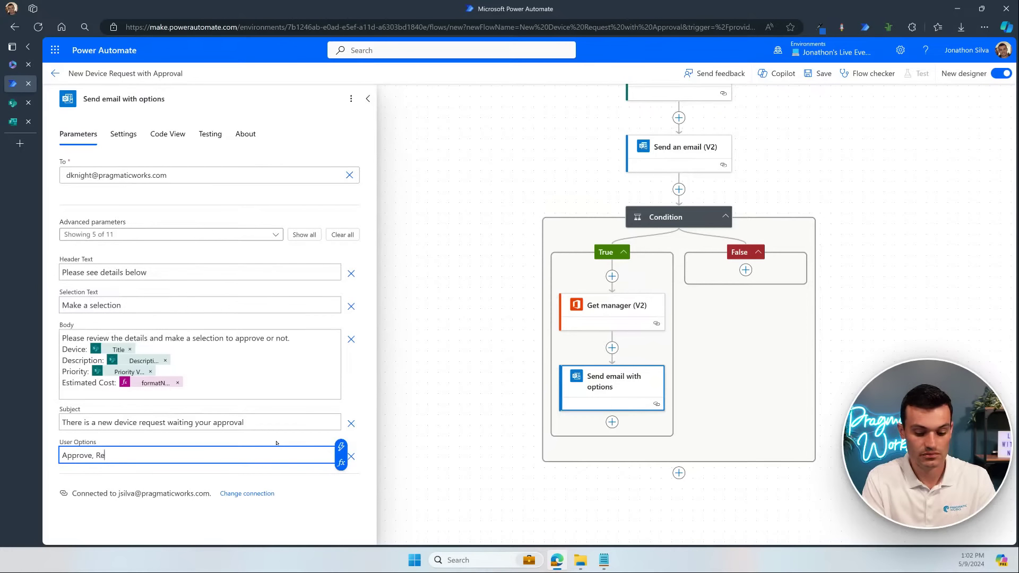
{"action": "type", "text": "ject"}
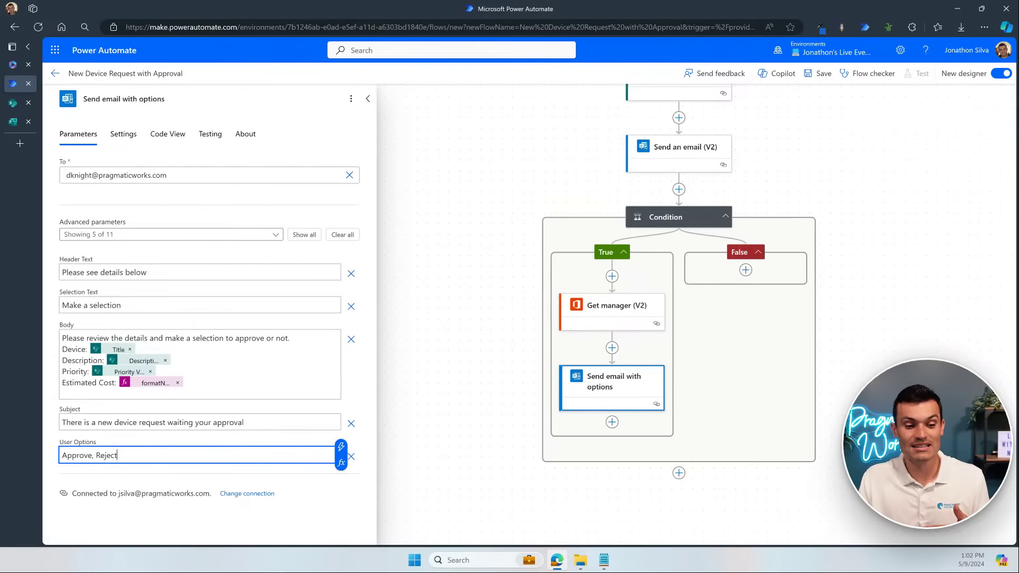
{"action": "left_click_drag", "start_coordinate": [946, 409], "coordinate": [959, 315]}
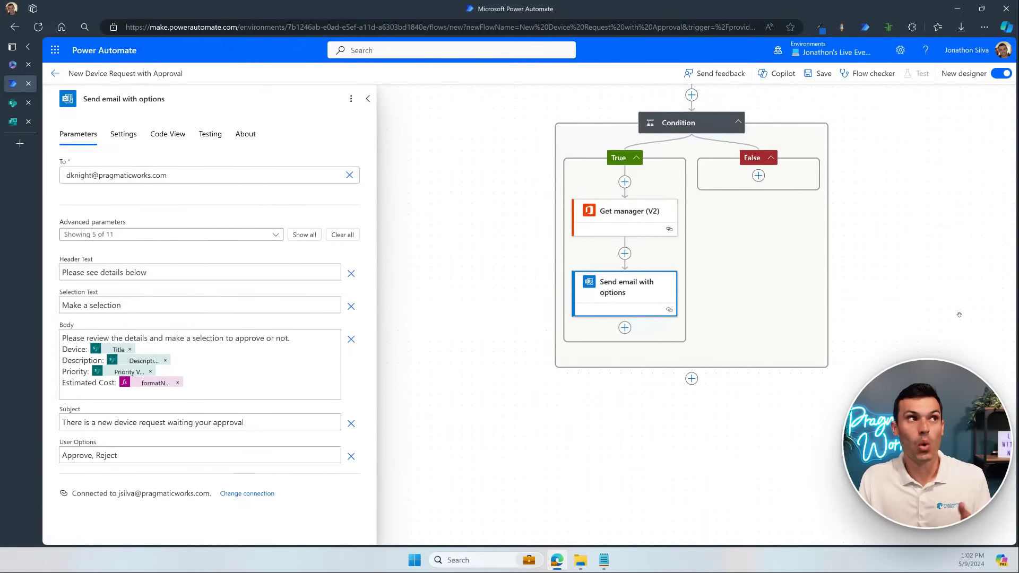
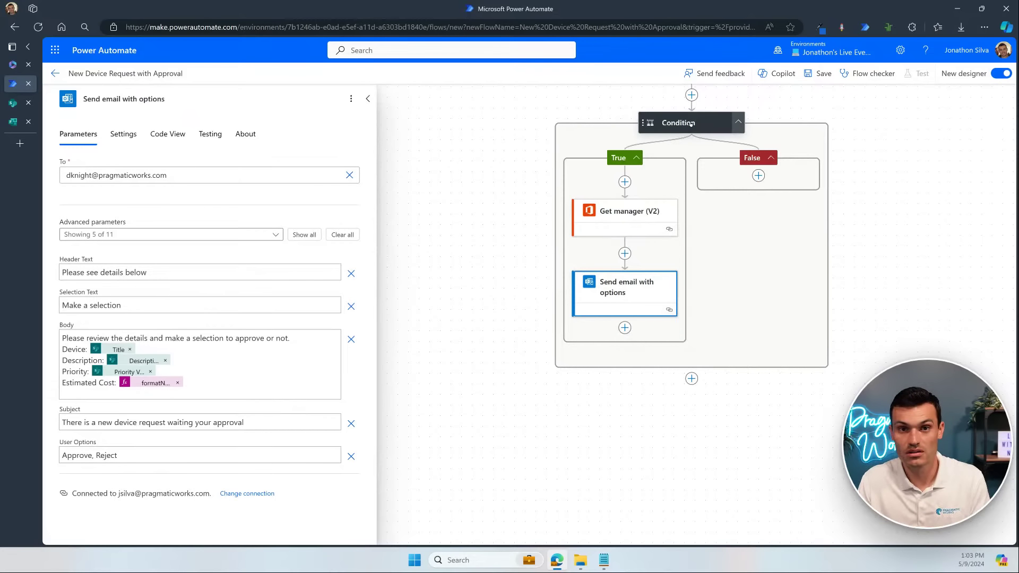
Step: Add a Control Condition action right after Send email with options in the True branch
{"action": "left_click", "coordinate": [623, 328]}
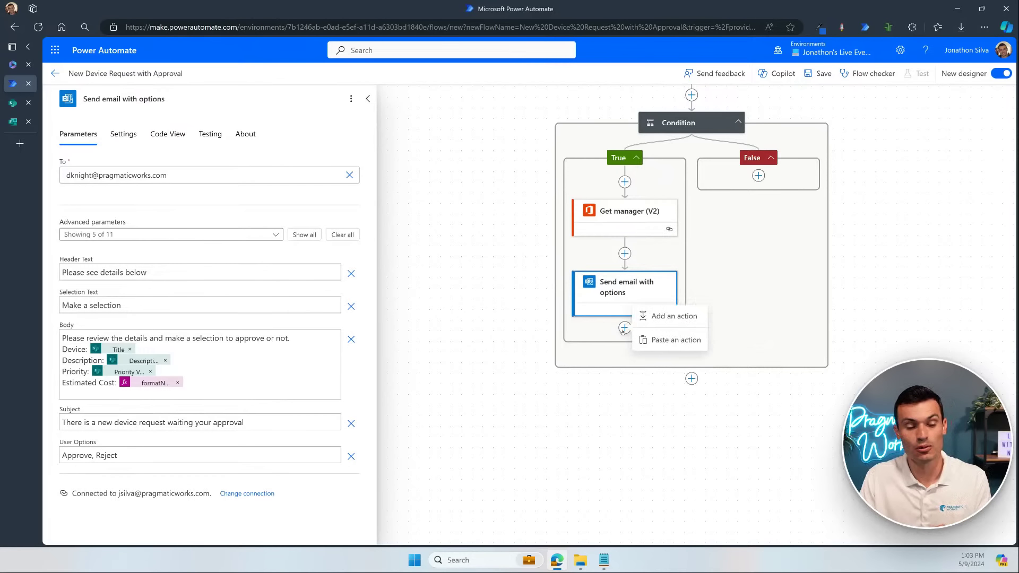
{"action": "left_click", "coordinate": [672, 317]}
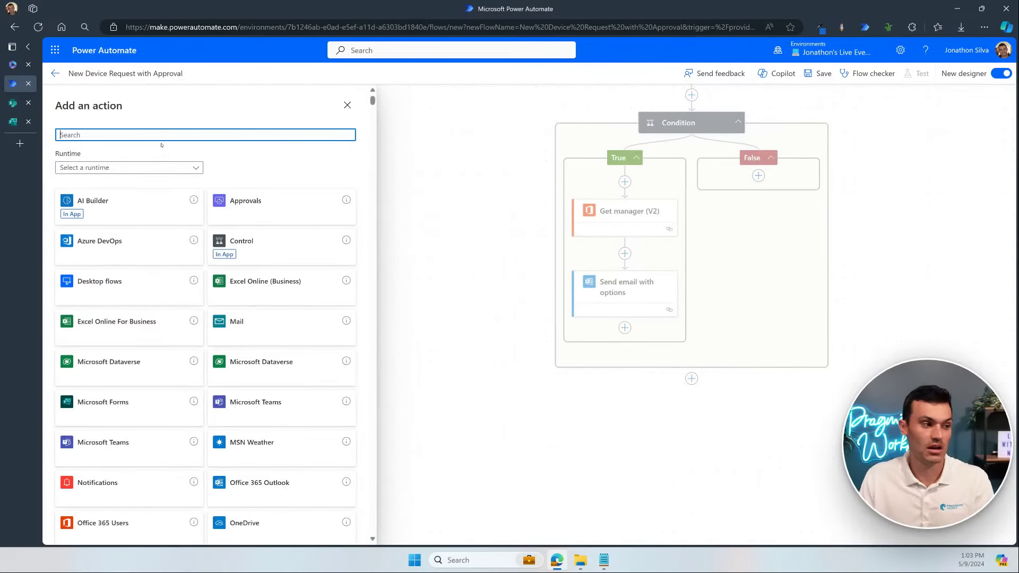
{"action": "type", "text": "condition"}
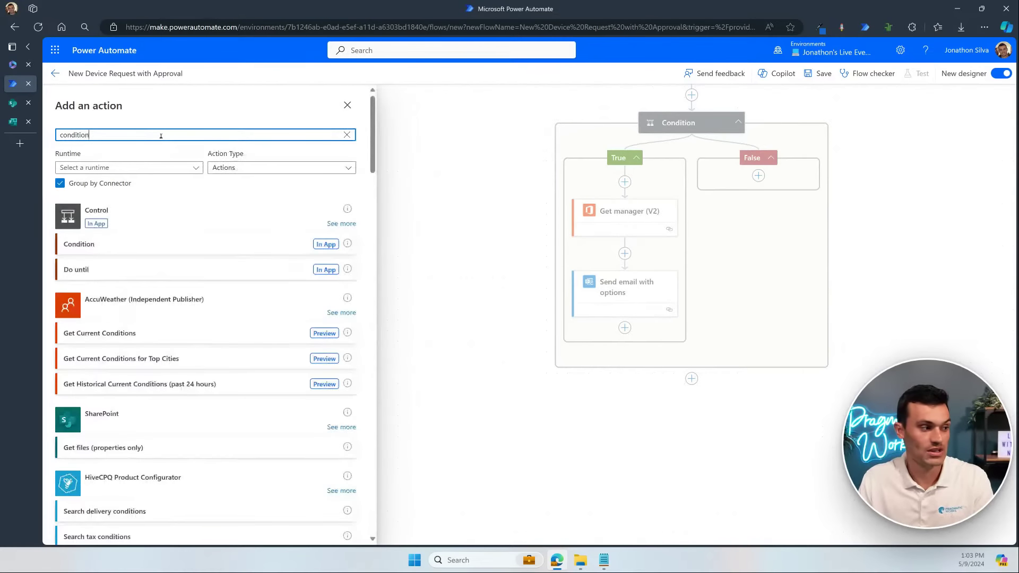
{"action": "left_click", "coordinate": [162, 243]}
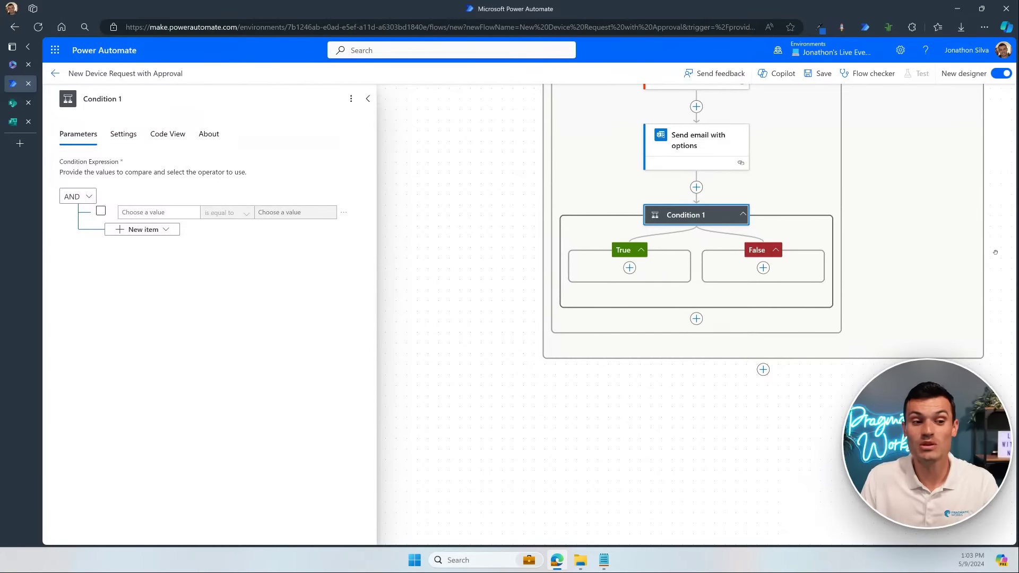
{"action": "scroll", "coordinate": [998, 218], "scroll_direction": "up", "scroll_amount": 1}
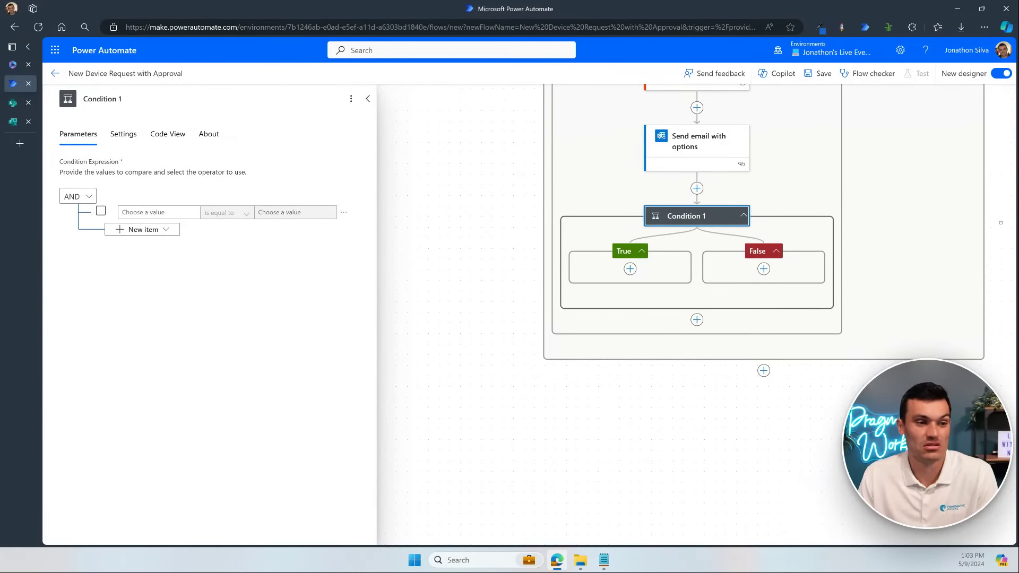
{"action": "left_click_drag", "start_coordinate": [974, 257], "coordinate": [922, 353]}
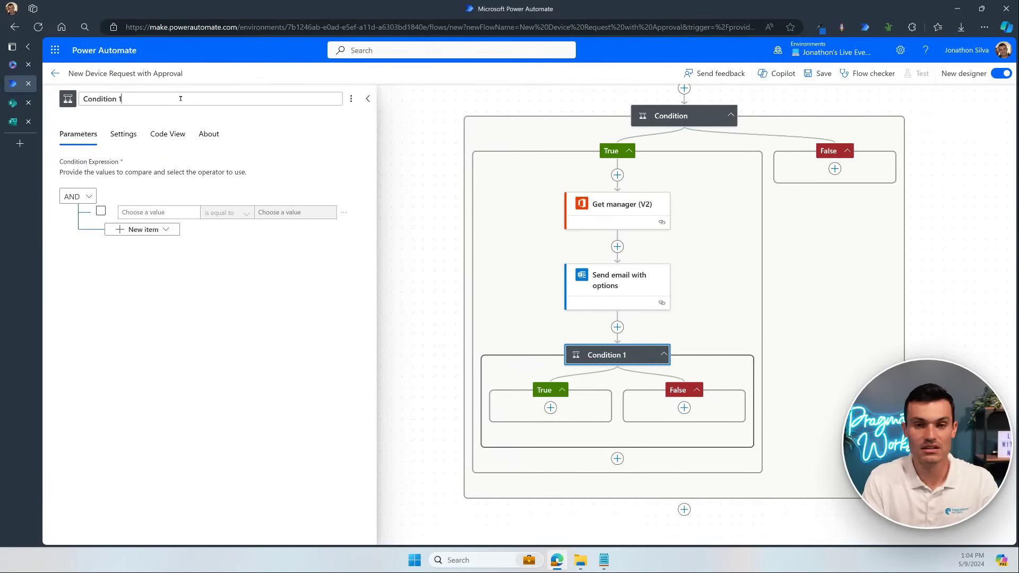
Step: Title the nested and outer conditions 'Condition - check manager selection' and 'Condition - check if over 200'
{"action": "key", "text": "BackSpace"}
{"action": "type", "text": "- ch"}
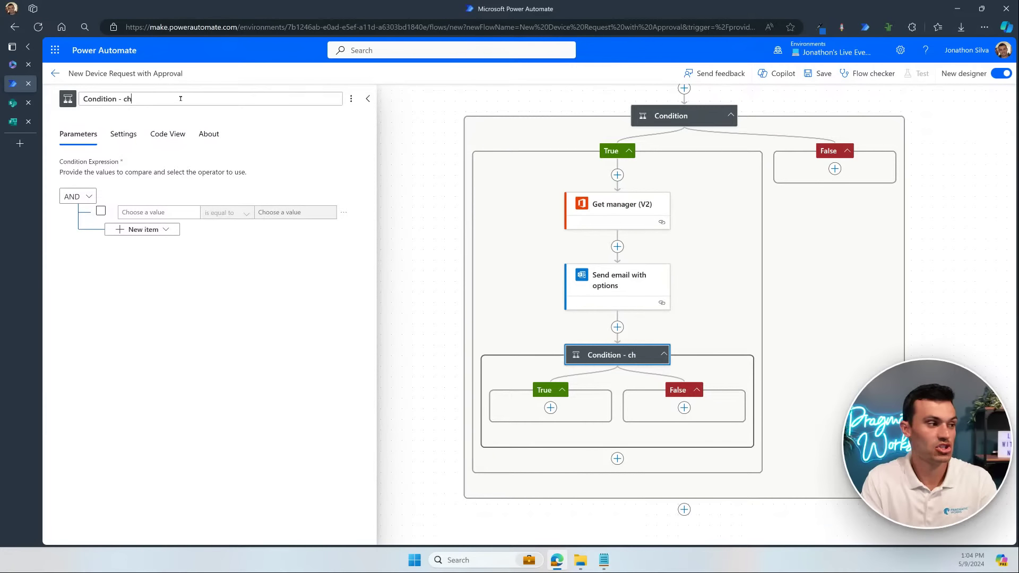
{"action": "type", "text": "eck ma"}
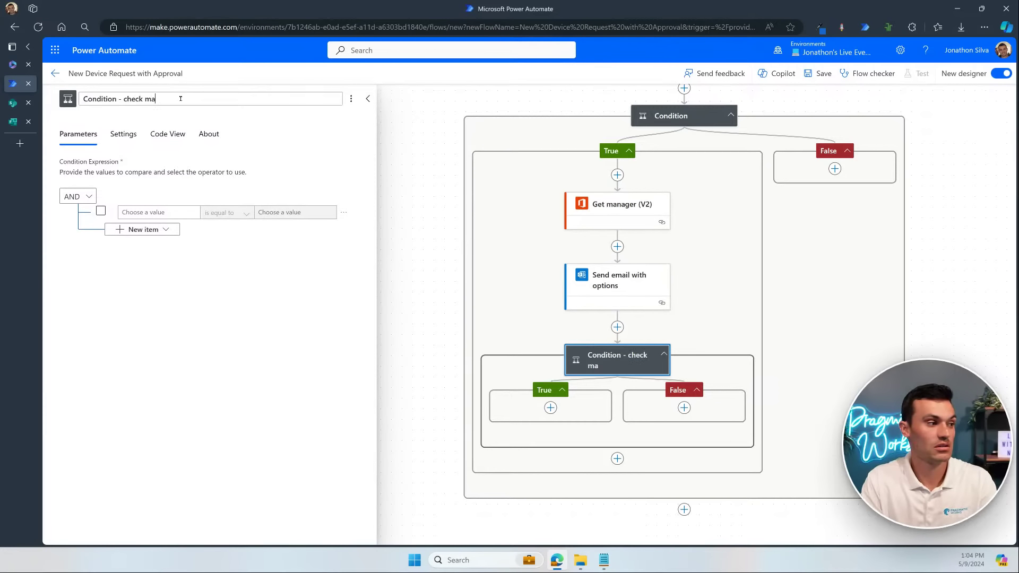
{"action": "type", "text": "nager selection"}
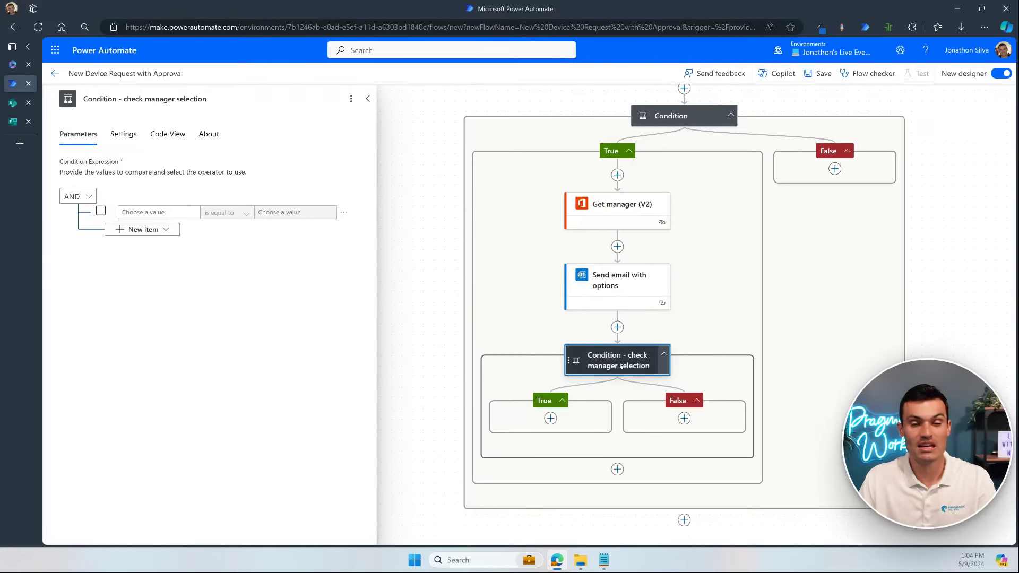
{"action": "left_click", "coordinate": [685, 116]}
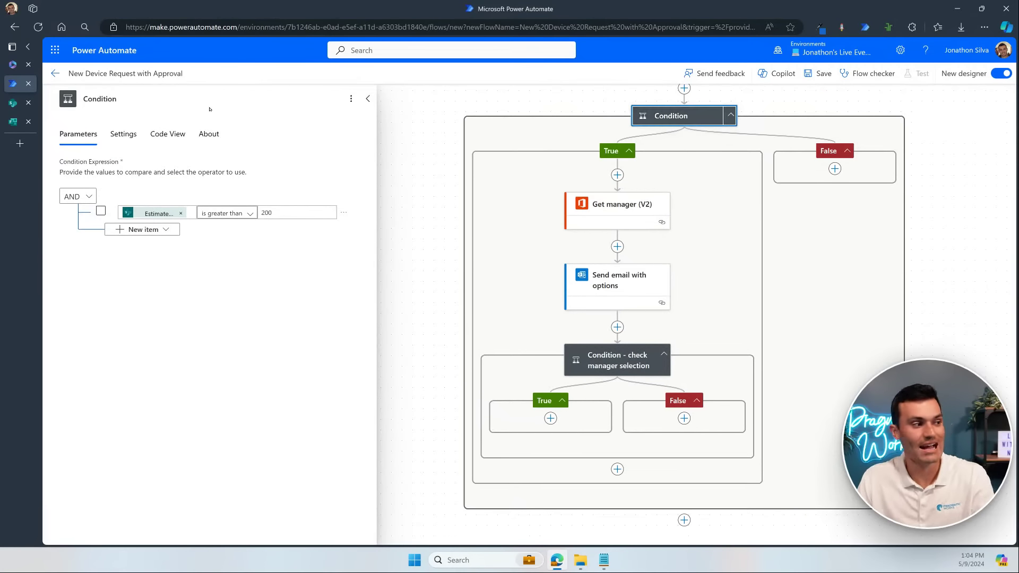
{"action": "type", "text": "ch"}
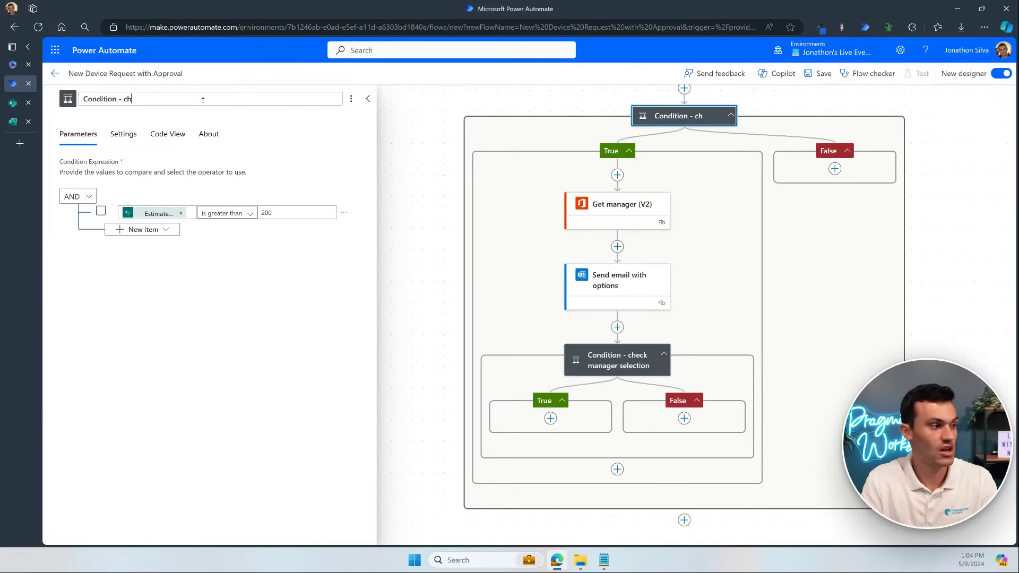
{"action": "type", "text": "eck if over 200"}
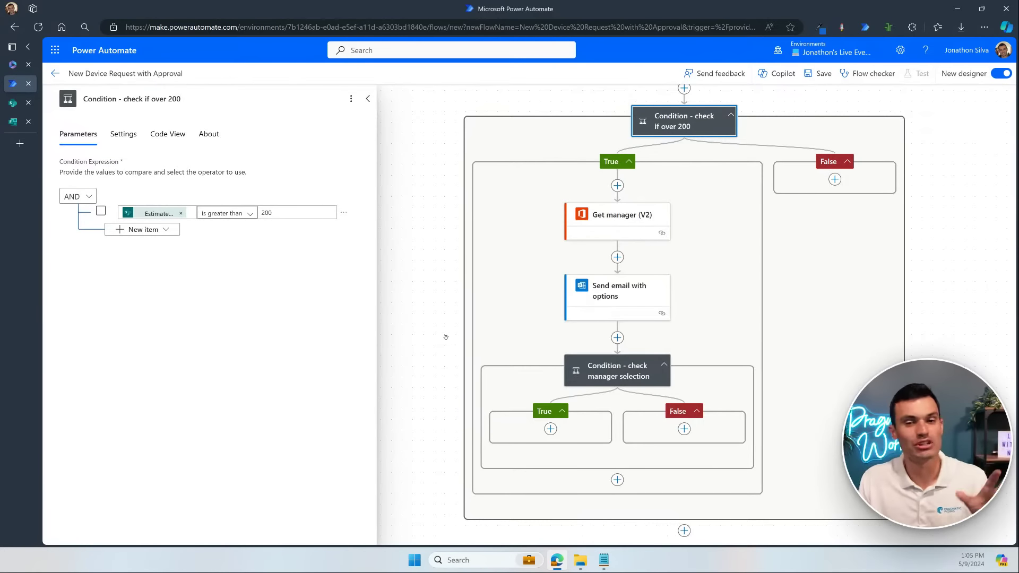
{"action": "scroll", "coordinate": [446, 337], "scroll_direction": "down", "scroll_amount": 3}
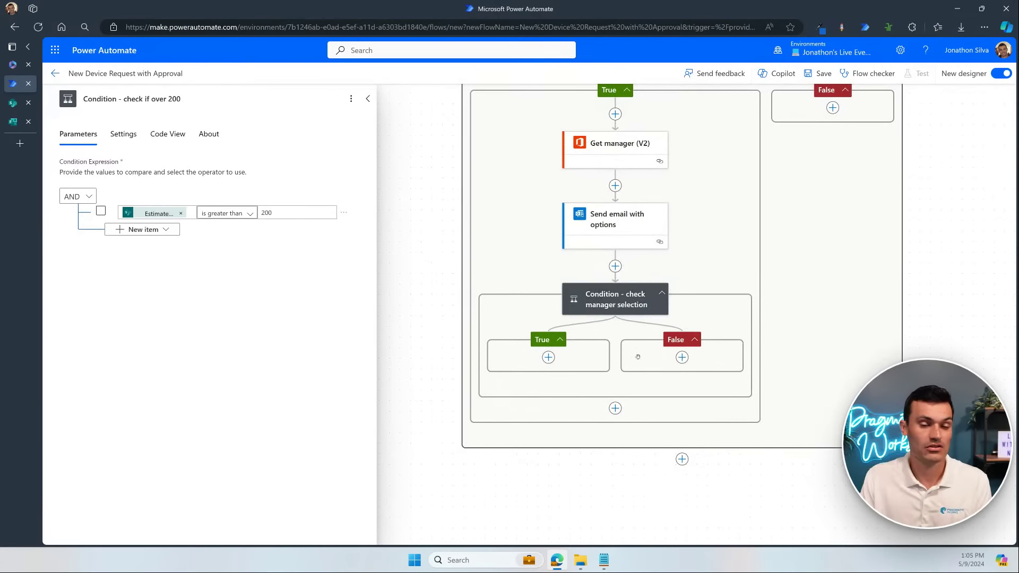
{"action": "left_click", "coordinate": [615, 300]}
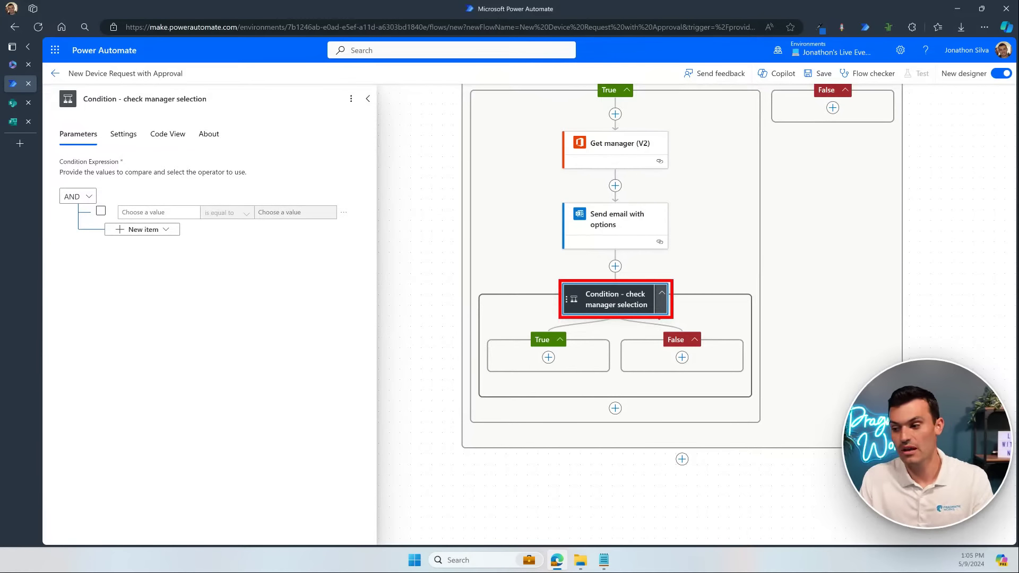
Step: Make the nested condition test whether body/SelectedOption is equal to 'Approve'
{"action": "left_click", "coordinate": [173, 210]}
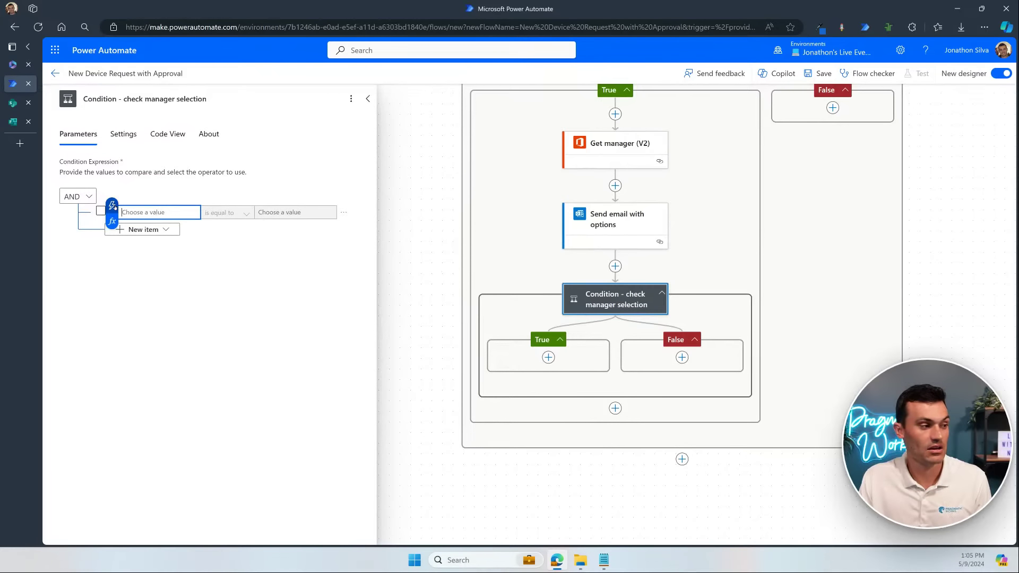
{"action": "left_click", "coordinate": [113, 206]}
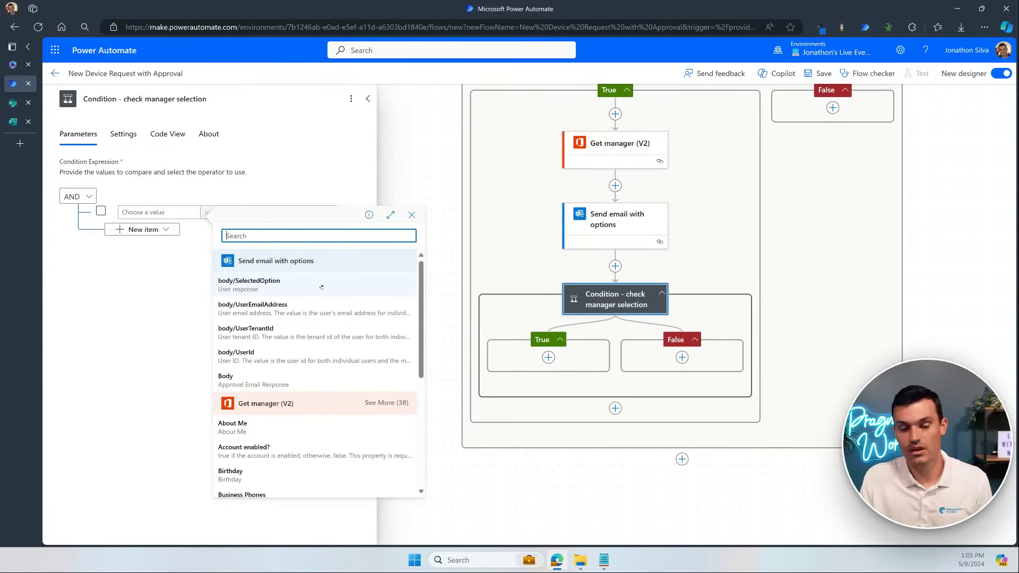
{"action": "left_click", "coordinate": [321, 287]}
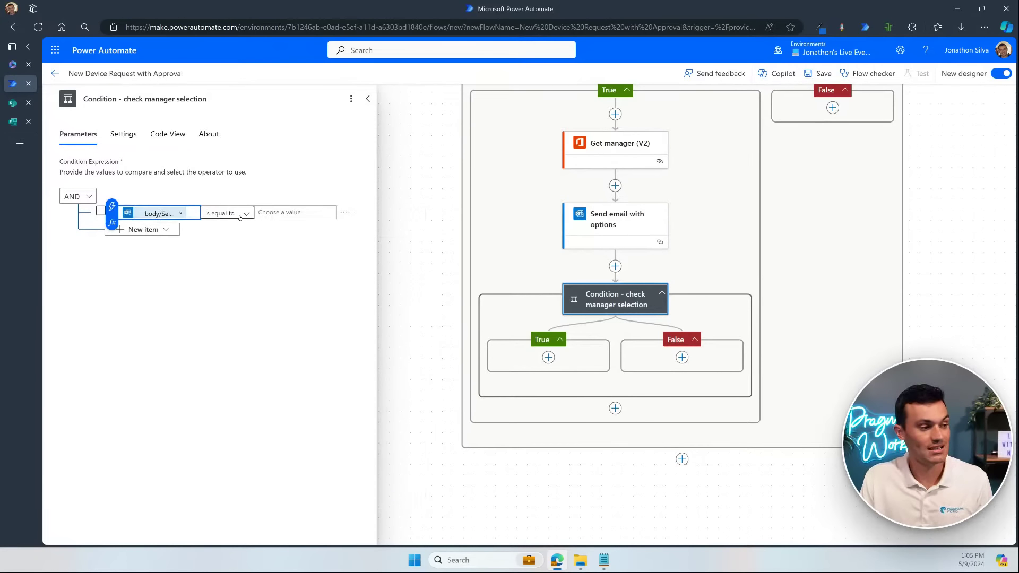
{"action": "left_click", "coordinate": [290, 213]}
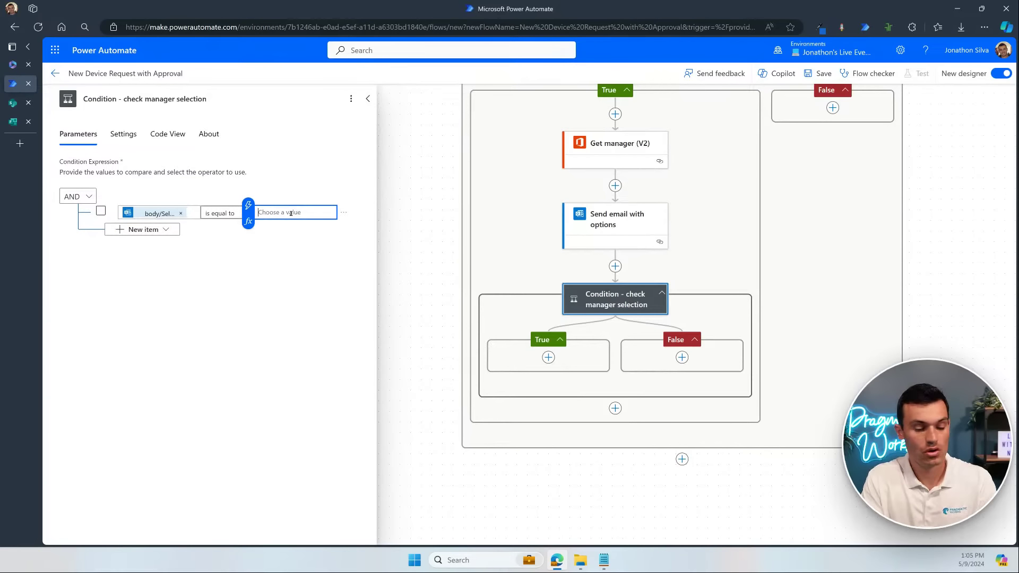
{"action": "type", "text": "Approve"}
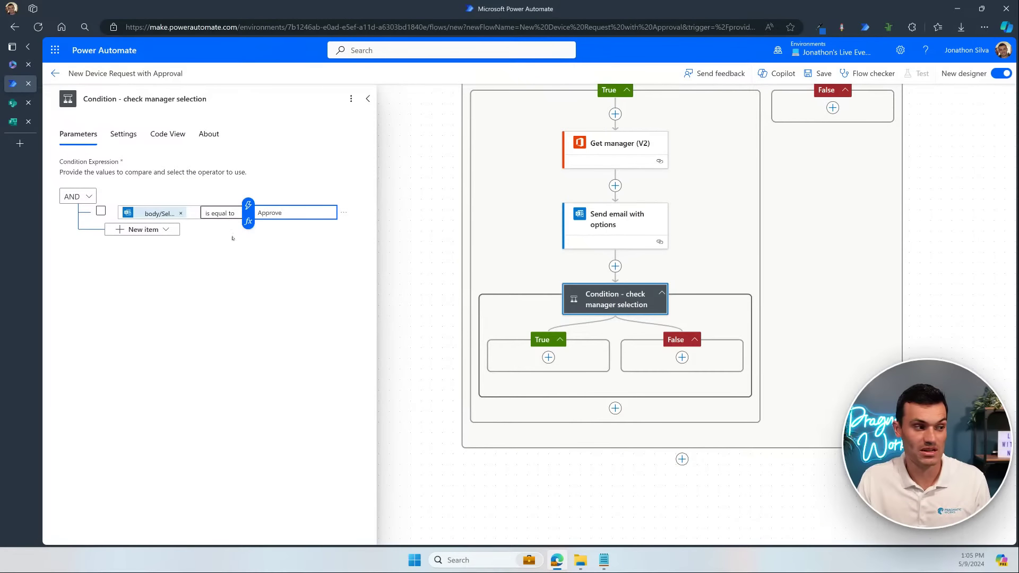
{"action": "left_click", "coordinate": [639, 222]}
{"action": "left_click", "coordinate": [630, 218]}
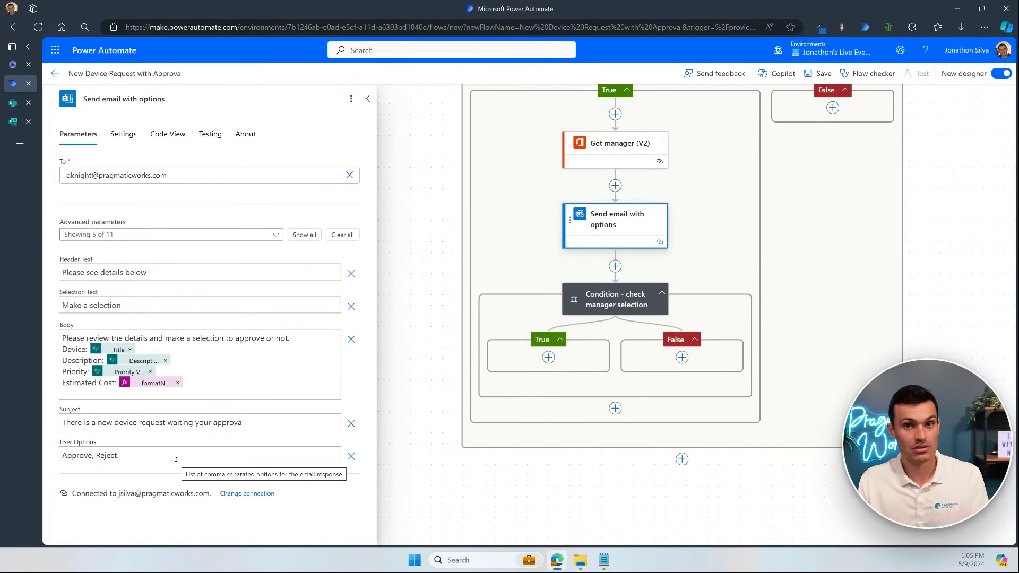
{"action": "left_click", "coordinate": [617, 304]}
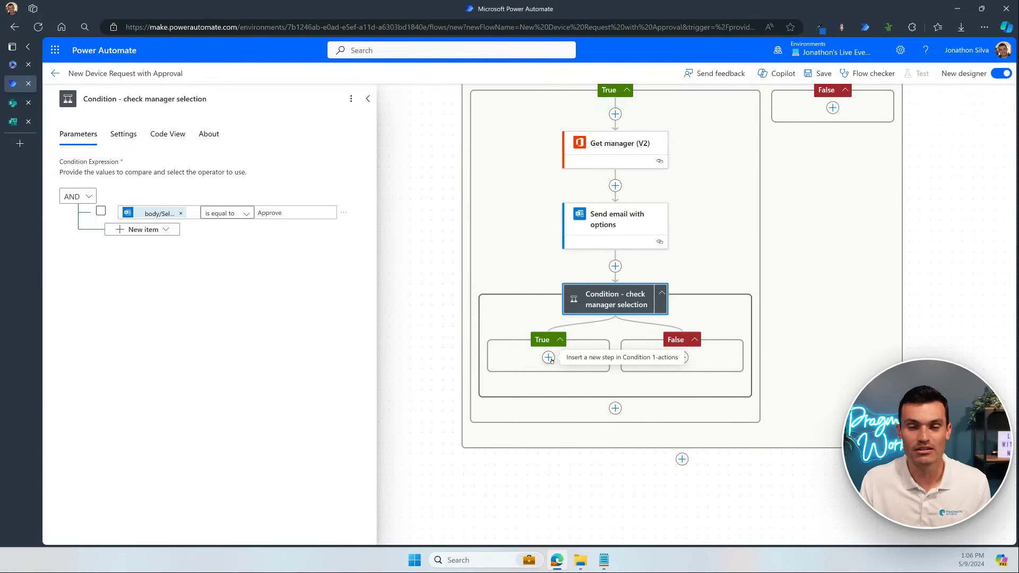
{"action": "left_click", "coordinate": [549, 358]}
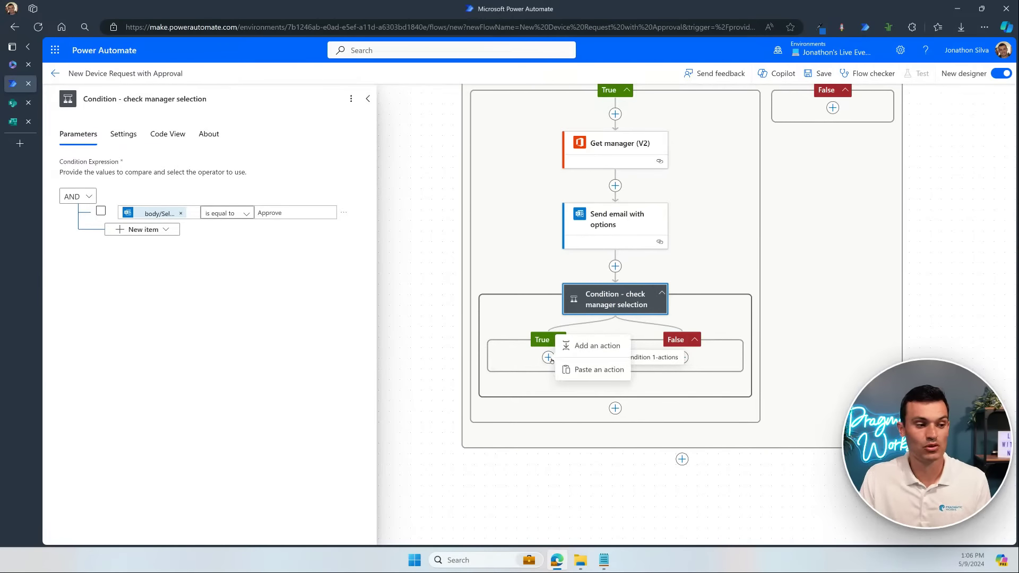
Step: Insert a SharePoint Update item action into the check manager selection True branch
{"action": "left_click", "coordinate": [610, 345]}
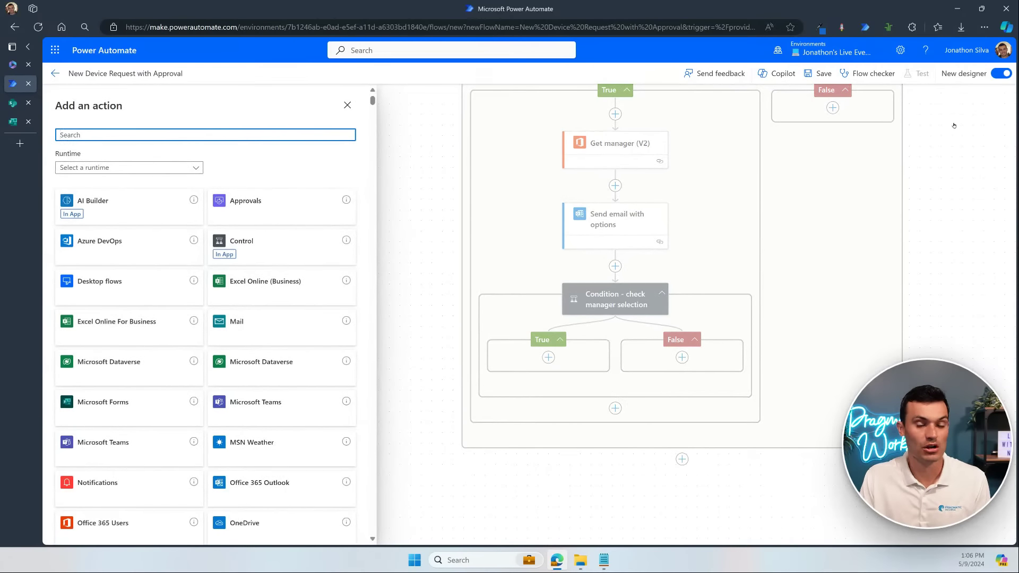
{"action": "left_click", "coordinate": [15, 105]}
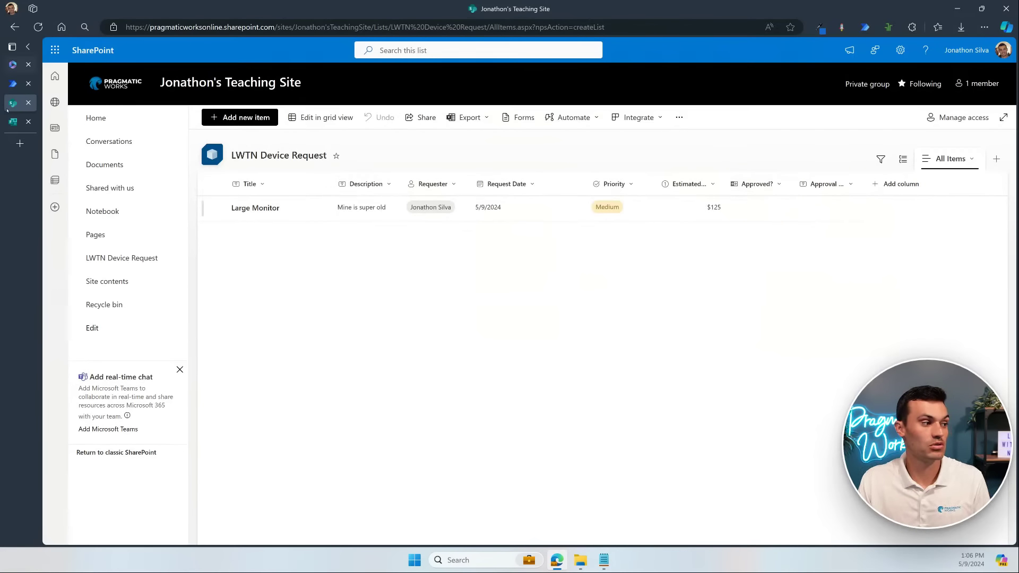
{"action": "left_click", "coordinate": [16, 83]}
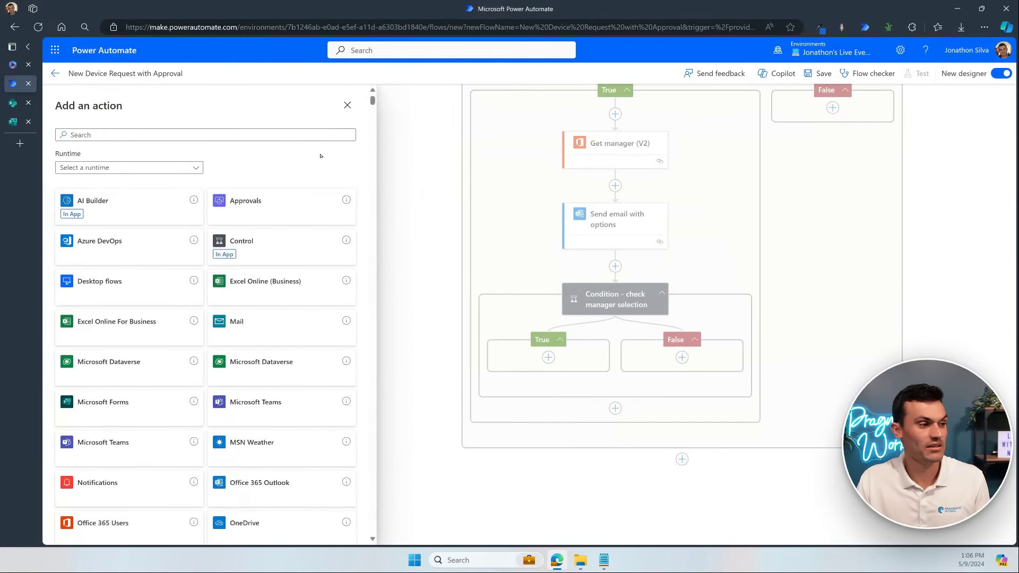
{"action": "left_click", "coordinate": [293, 135]}
{"action": "type", "text": "update"}
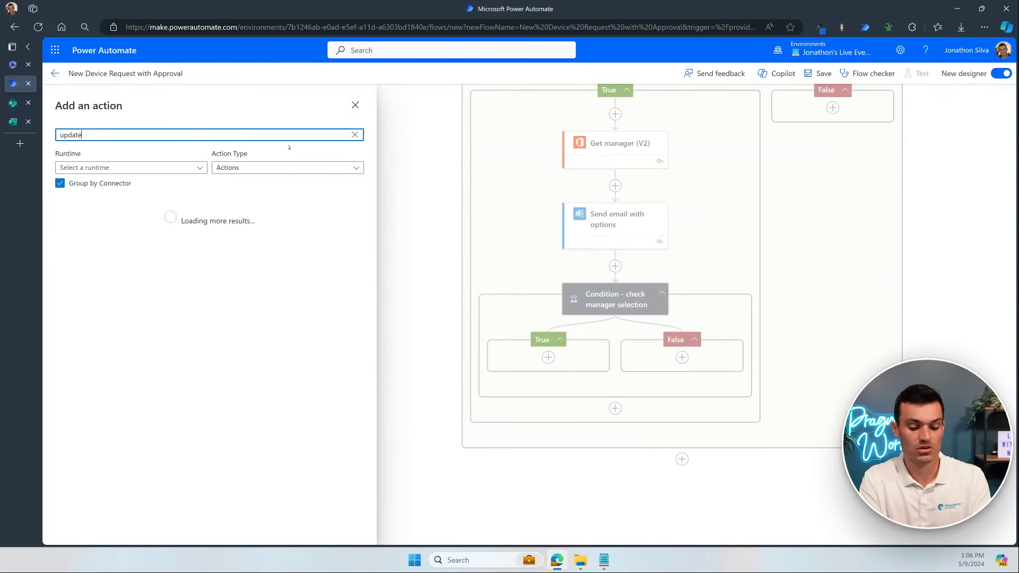
{"action": "type", "text": " item"}
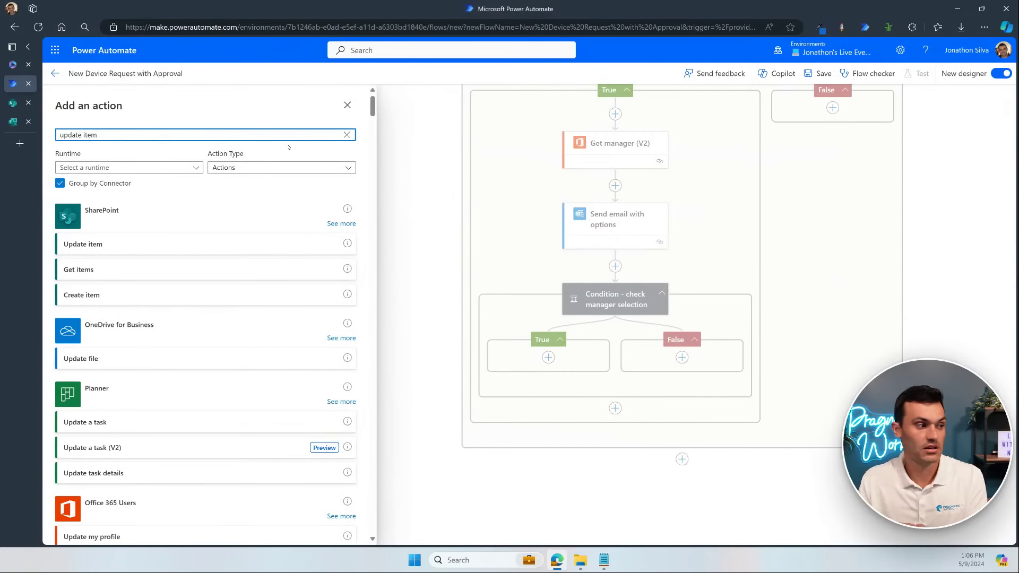
{"action": "left_click", "coordinate": [107, 250]}
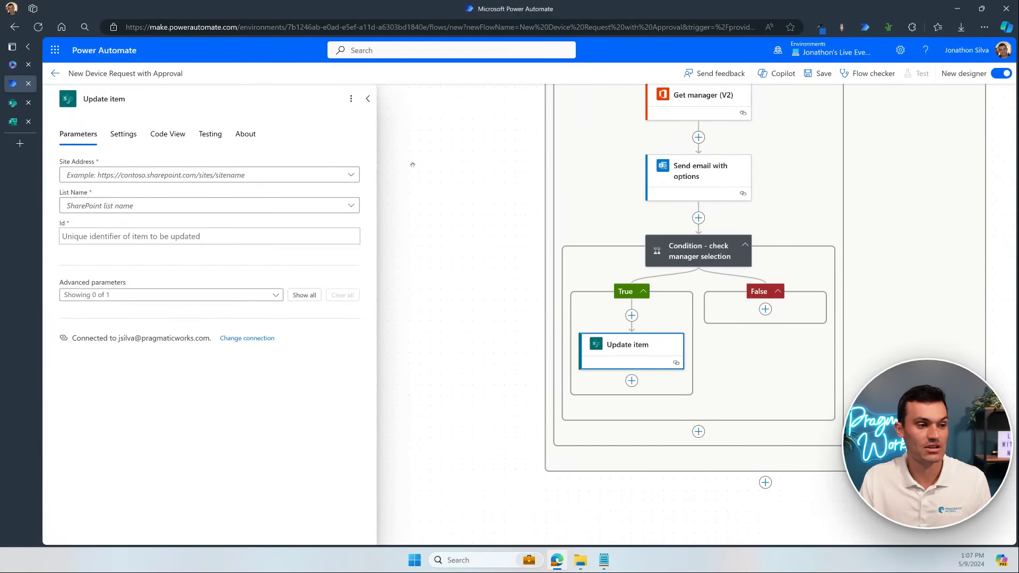
Step: Point Update item at the teaching site's LWTN Device Request list, using the trigger's ID
{"action": "scroll", "coordinate": [473, 170], "scroll_direction": "up", "scroll_amount": 5}
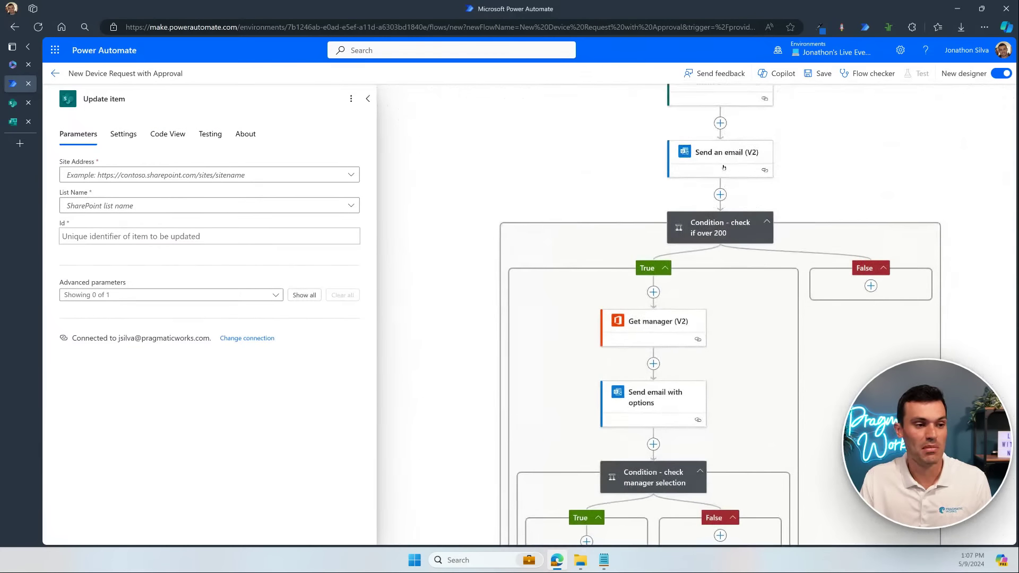
{"action": "scroll", "coordinate": [723, 168], "scroll_direction": "up", "scroll_amount": 1}
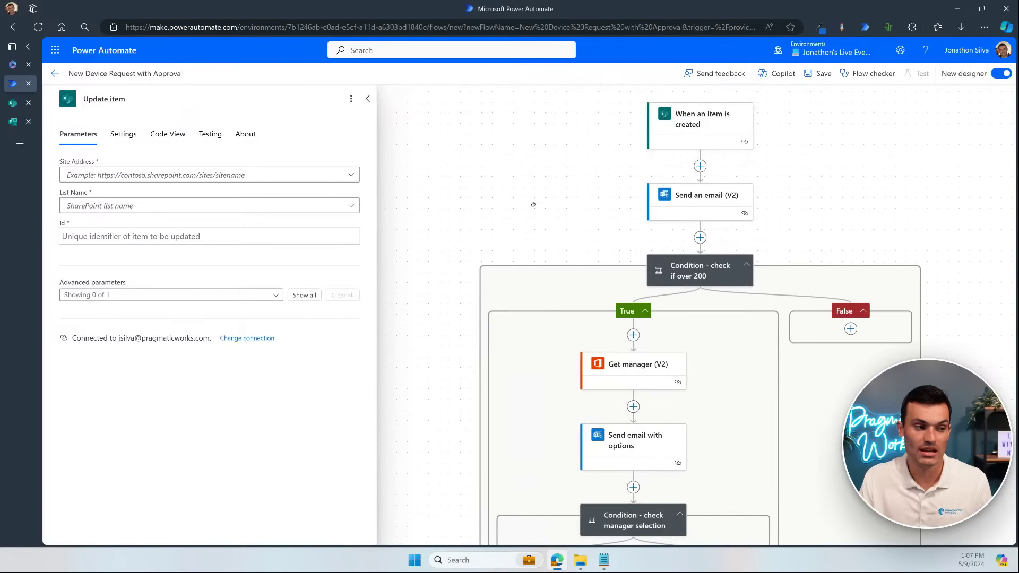
{"action": "scroll", "coordinate": [499, 344], "scroll_direction": "down", "scroll_amount": 3}
{"action": "scroll", "coordinate": [498, 344], "scroll_direction": "down", "scroll_amount": 2}
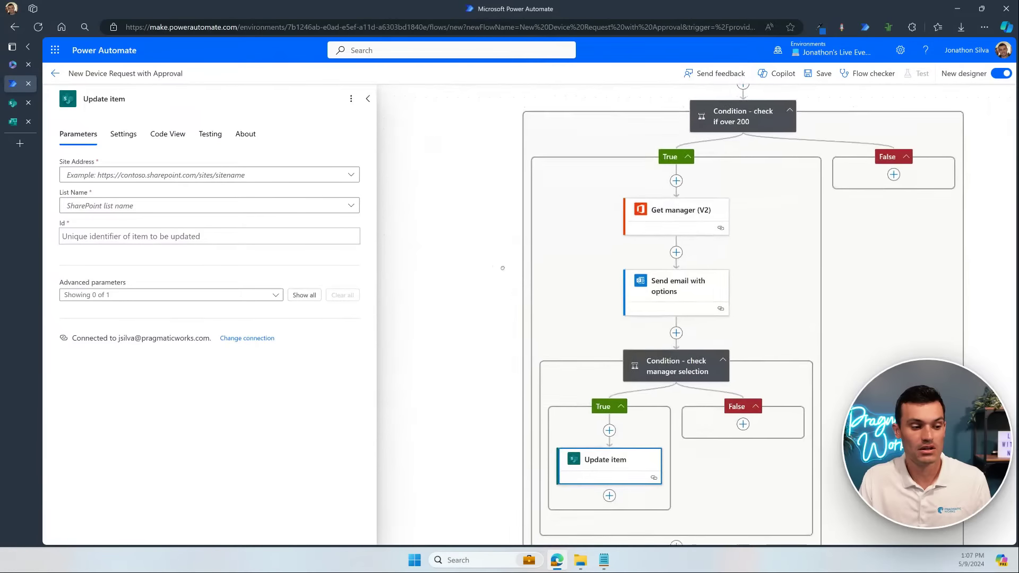
{"action": "left_click", "coordinate": [207, 175]}
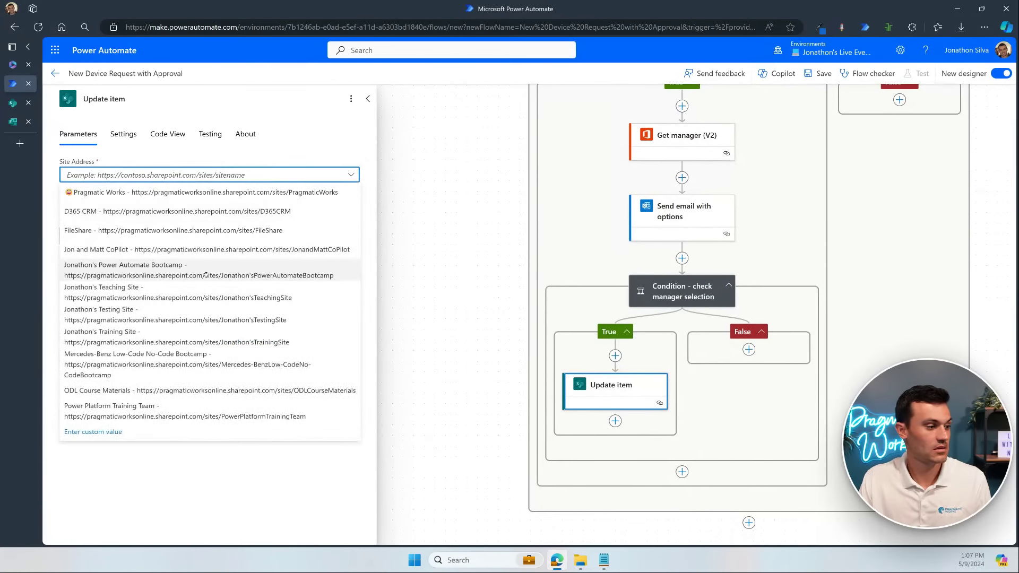
{"action": "left_click", "coordinate": [196, 299]}
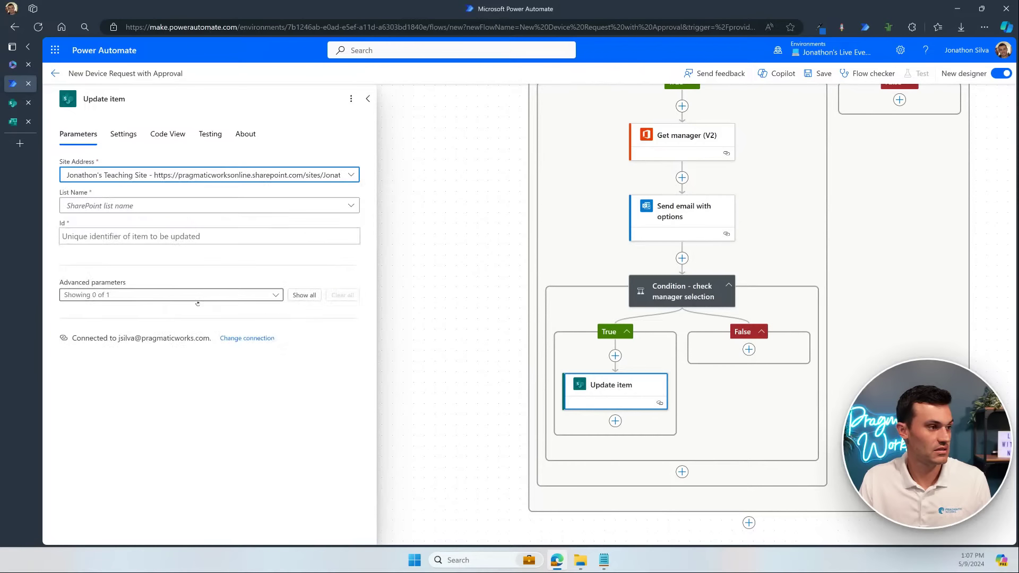
{"action": "left_click", "coordinate": [205, 208]}
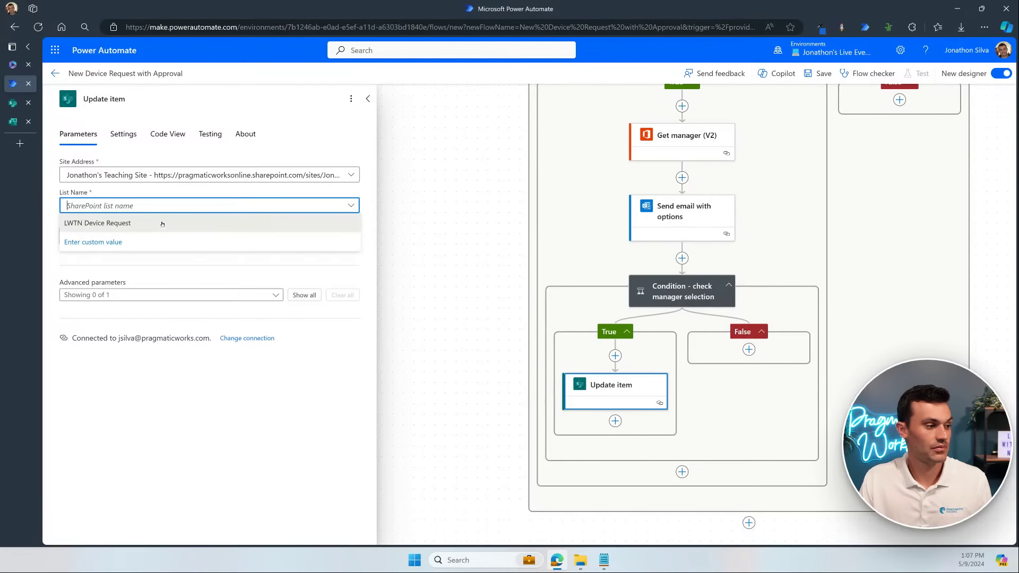
{"action": "left_click", "coordinate": [205, 223]}
{"action": "left_click", "coordinate": [229, 237]}
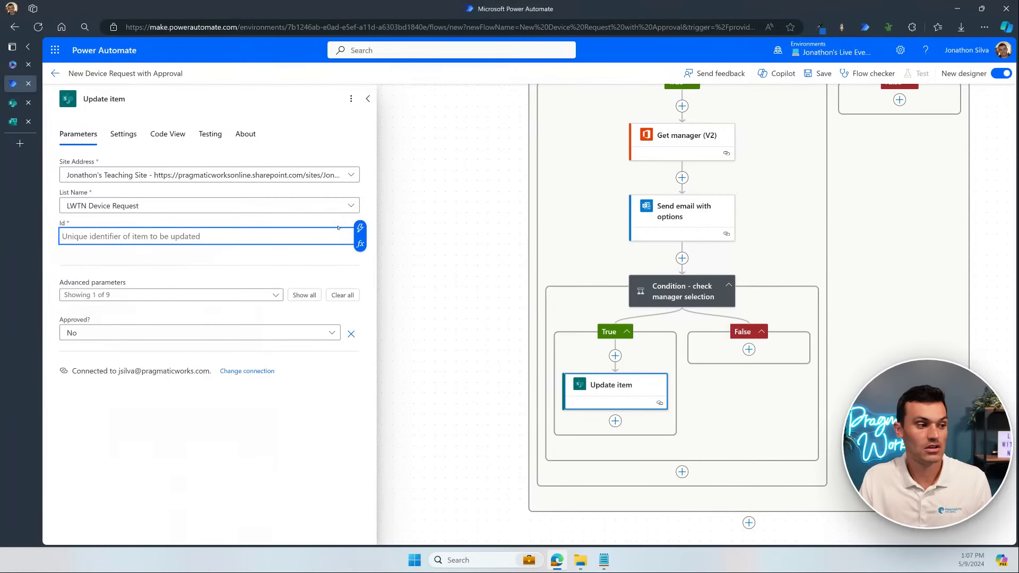
{"action": "left_click", "coordinate": [360, 229]}
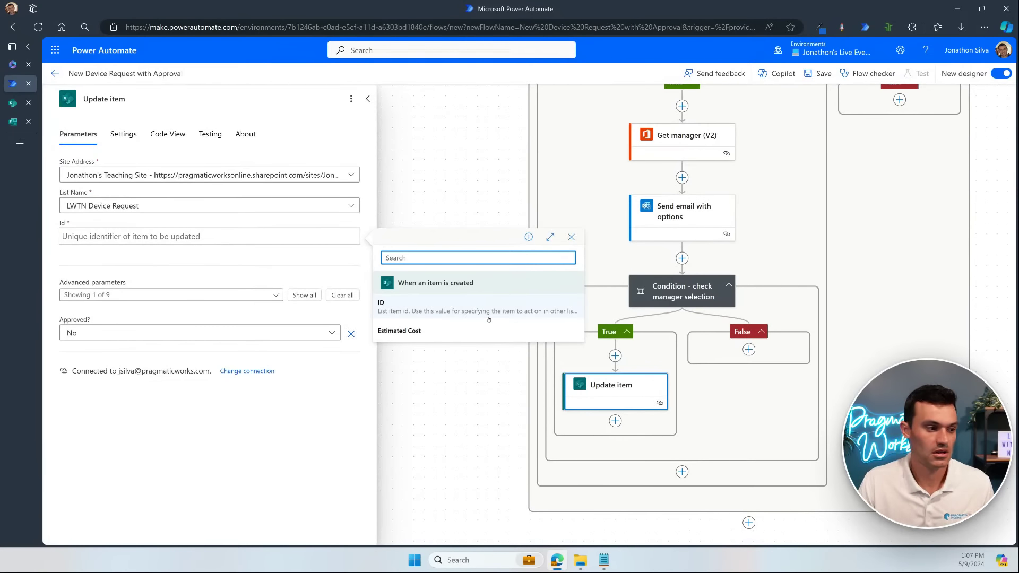
{"action": "left_click", "coordinate": [489, 318]}
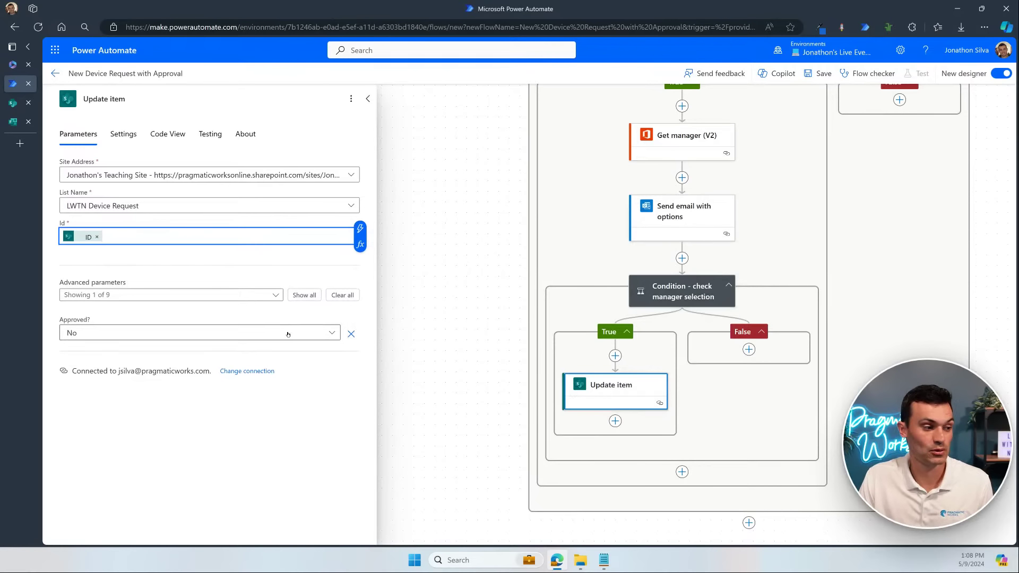
Step: Set Approved? to Yes and add the Approval Comments field
{"action": "left_click", "coordinate": [153, 333]}
{"action": "left_click", "coordinate": [147, 392]}
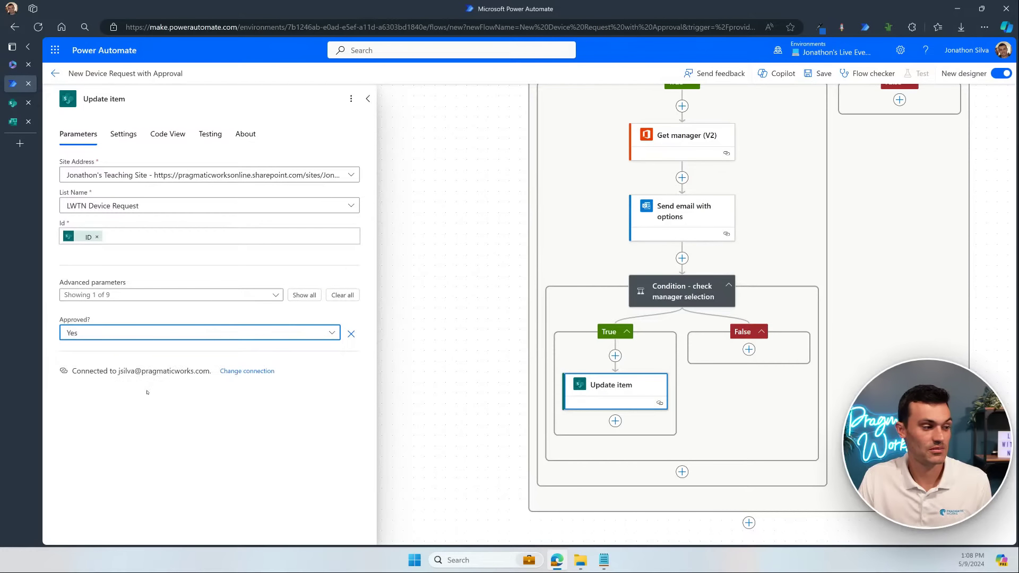
{"action": "left_click", "coordinate": [275, 295]}
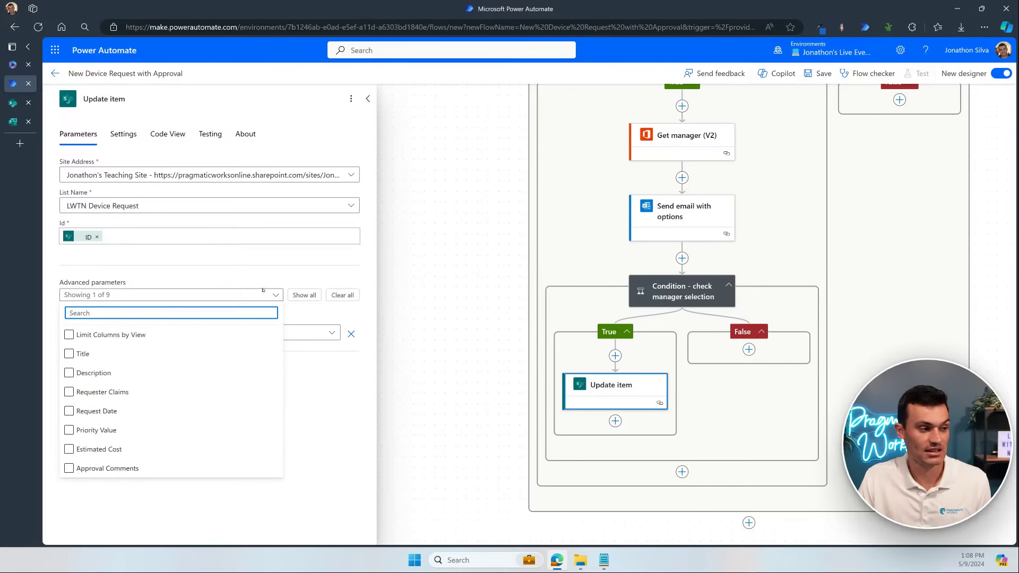
{"action": "left_click", "coordinate": [70, 469]}
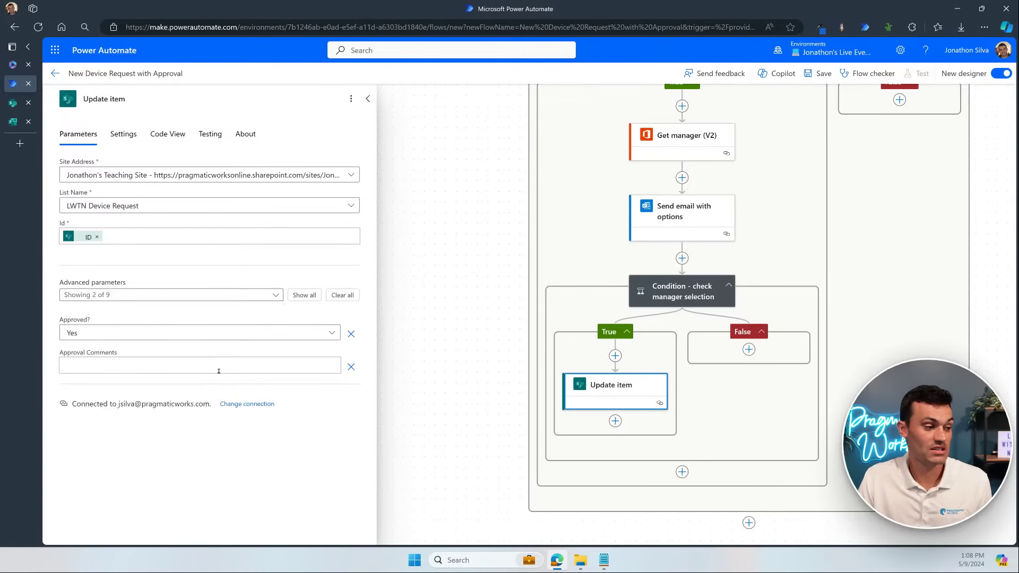
Step: Write the approval comment 'approved by' followed by the approver's name
{"action": "left_click", "coordinate": [218, 364]}
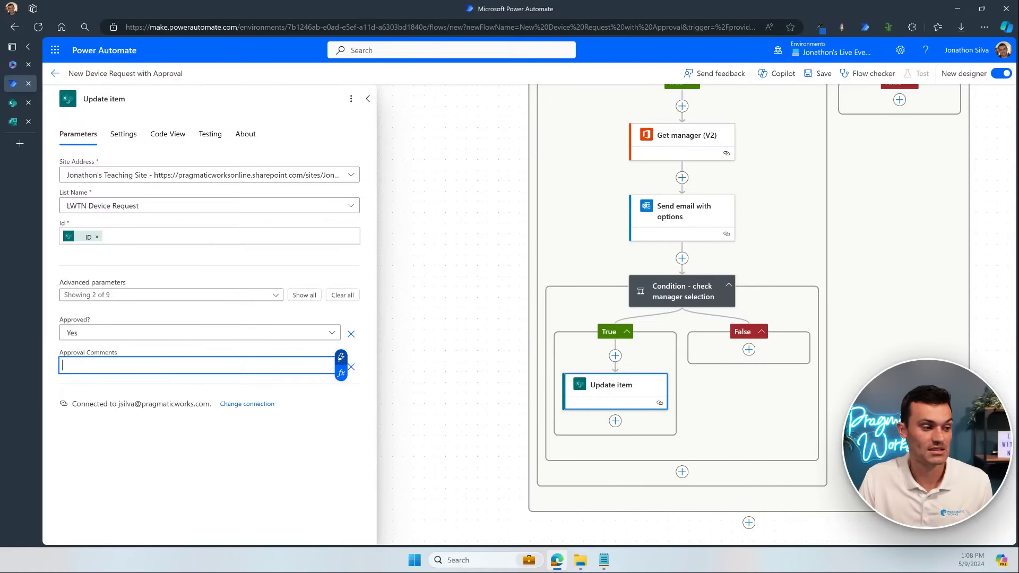
{"action": "left_click", "coordinate": [341, 357]}
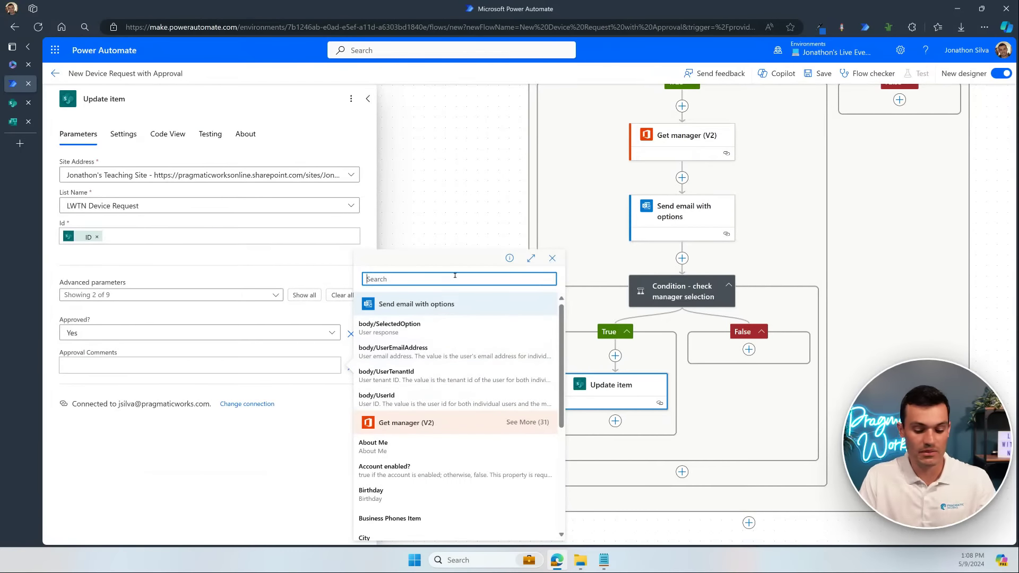
{"action": "type", "text": "comment"}
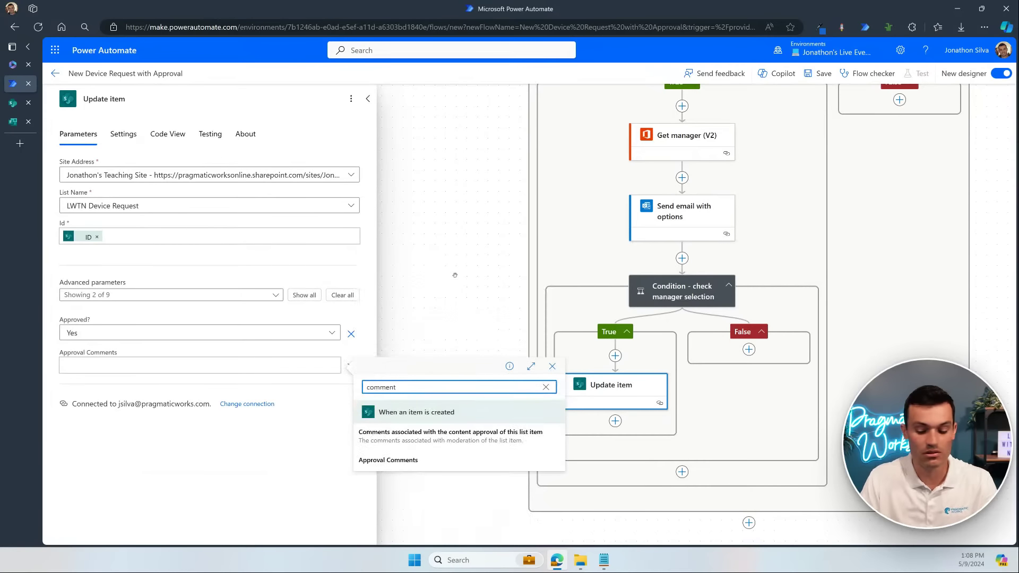
{"action": "key", "text": "BackSpace"}
{"action": "key", "text": "BackSpace"}
{"action": "key", "text": "BackSpace"}
{"action": "key", "text": "BackSpace"}
{"action": "key", "text": "BackSpace"}
{"action": "key", "text": "BackSpace"}
{"action": "key", "text": "BackSpace"}
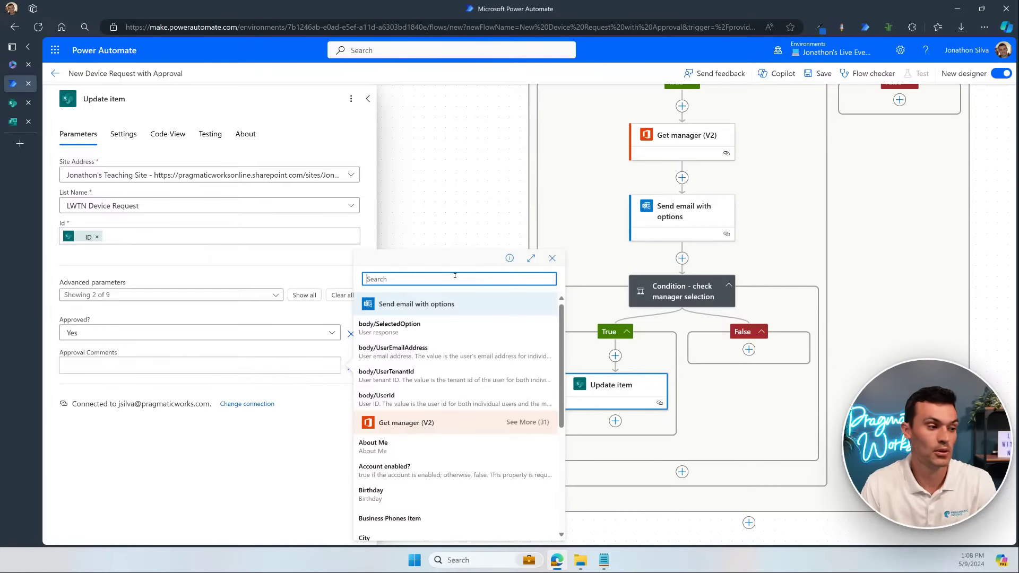
{"action": "left_click", "coordinate": [206, 367]}
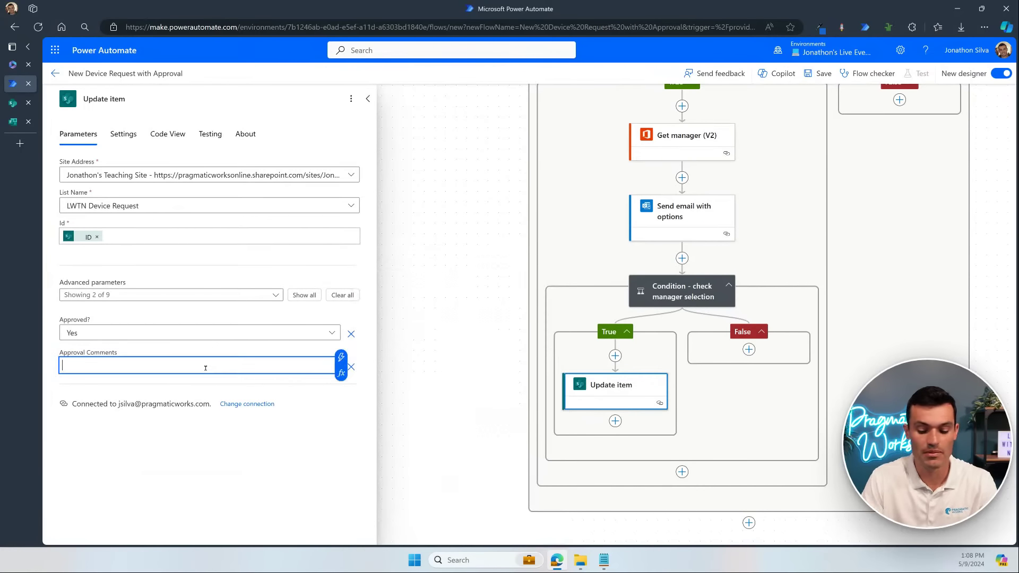
{"action": "type", "text": "approved by"}
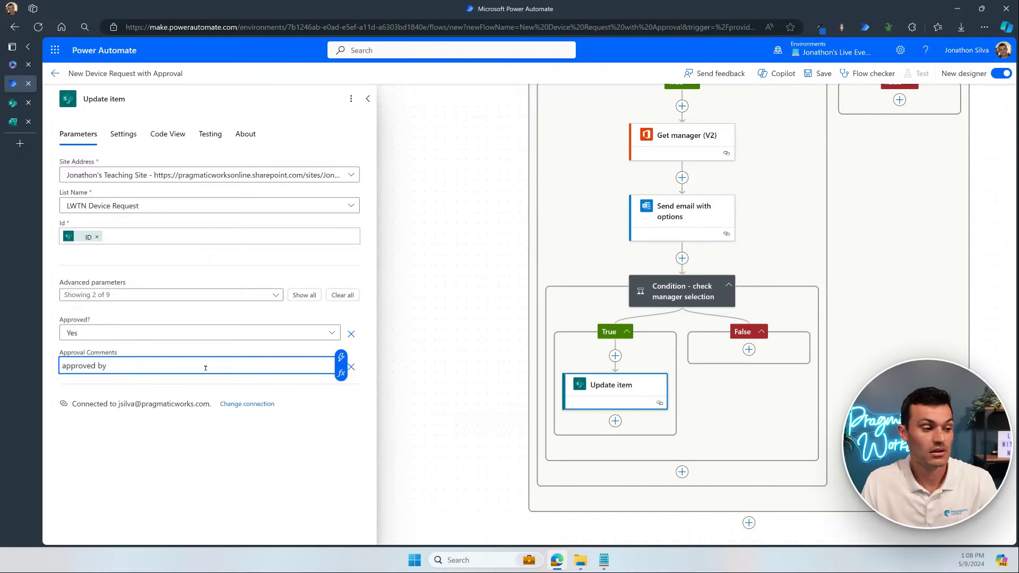
{"action": "left_click", "coordinate": [341, 358]}
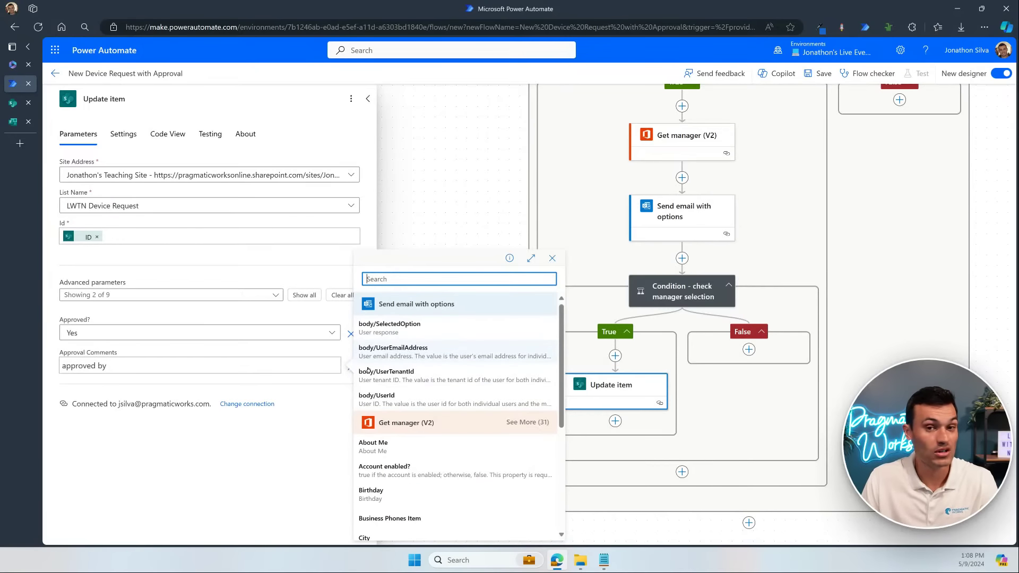
{"action": "left_click", "coordinate": [235, 368]}
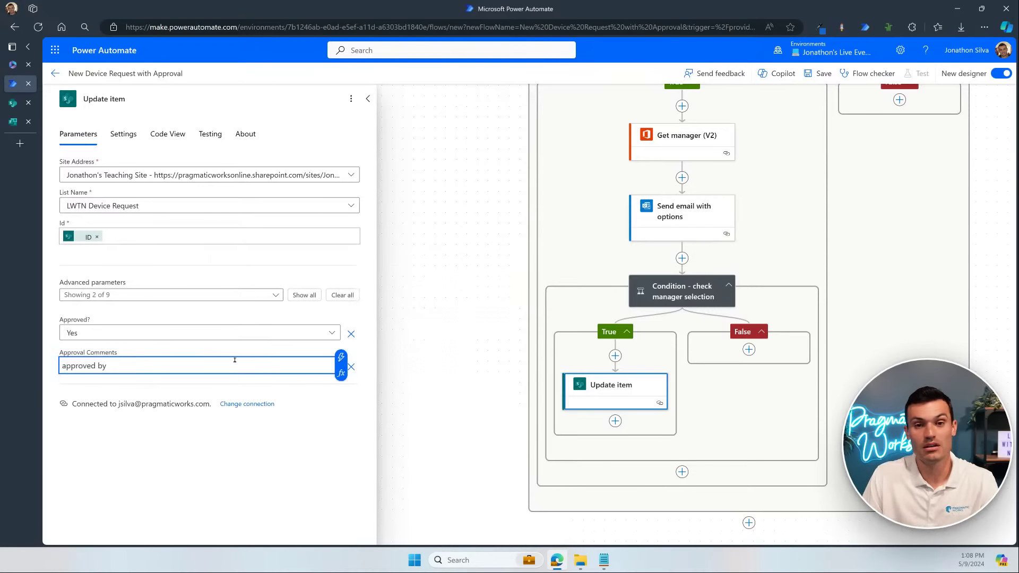
{"action": "type", "text": "Devin"}
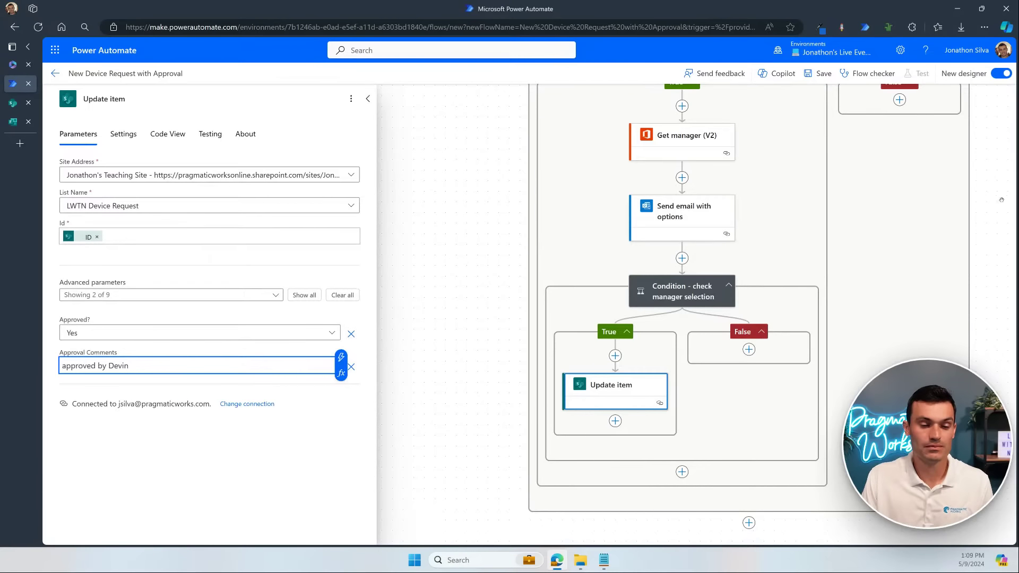
{"action": "left_click_drag", "start_coordinate": [1001, 200], "coordinate": [918, 444]}
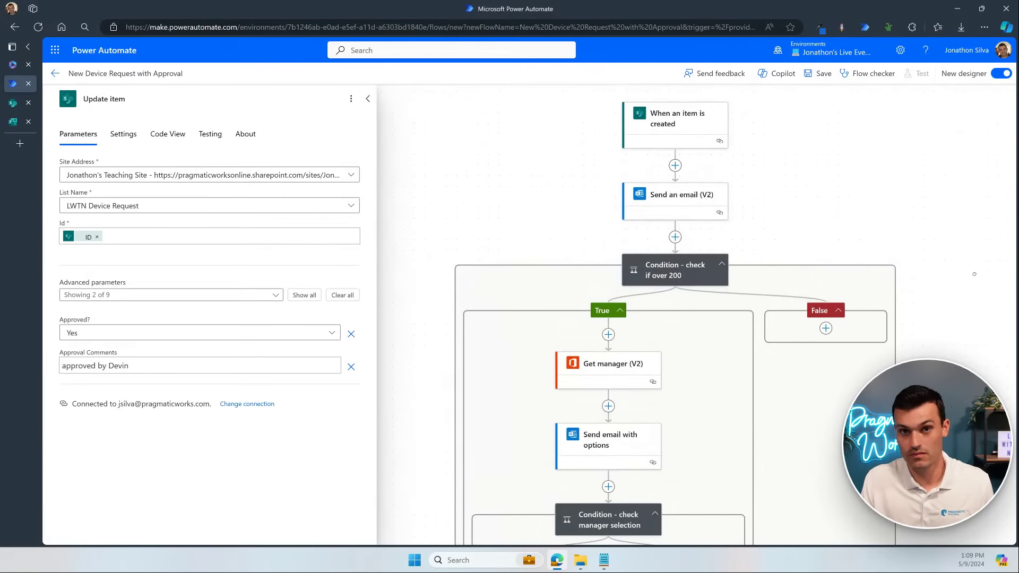
{"action": "left_click_drag", "start_coordinate": [974, 274], "coordinate": [994, 124]}
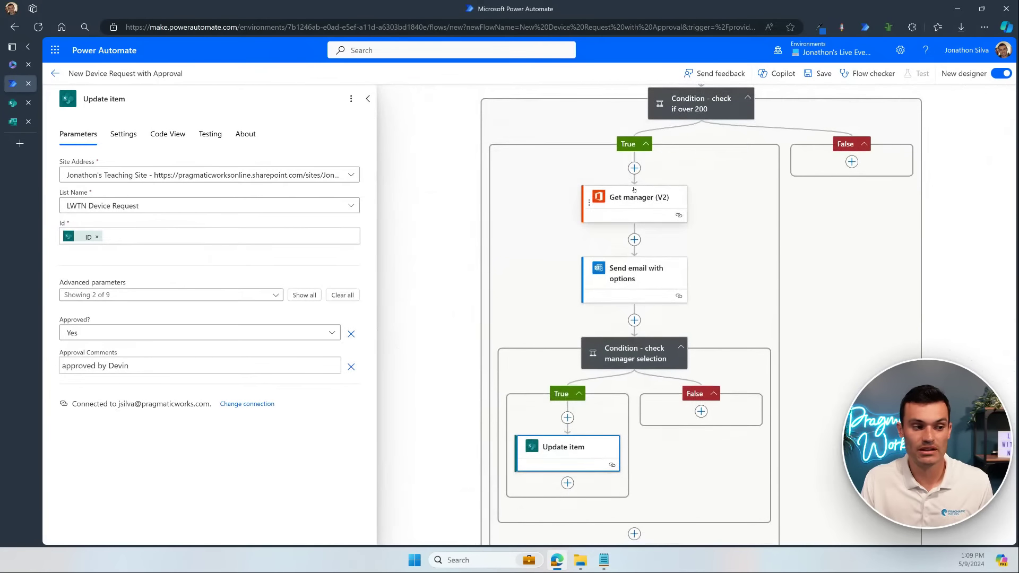
{"action": "left_click_drag", "start_coordinate": [442, 357], "coordinate": [466, 278]}
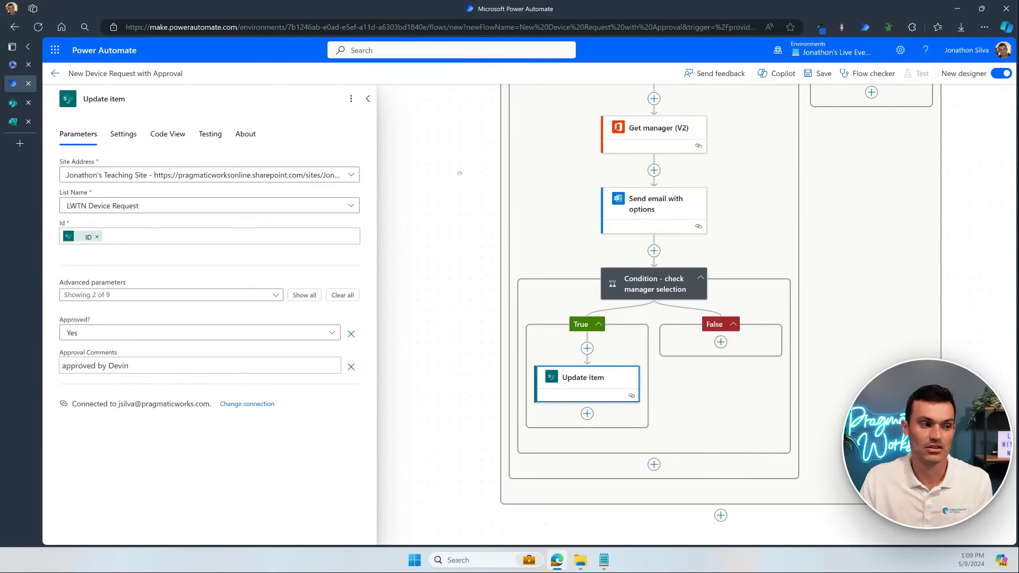
{"action": "scroll", "coordinate": [430, 330], "scroll_direction": "up", "scroll_amount": 2}
{"action": "scroll", "coordinate": [430, 330], "scroll_direction": "up", "scroll_amount": 4}
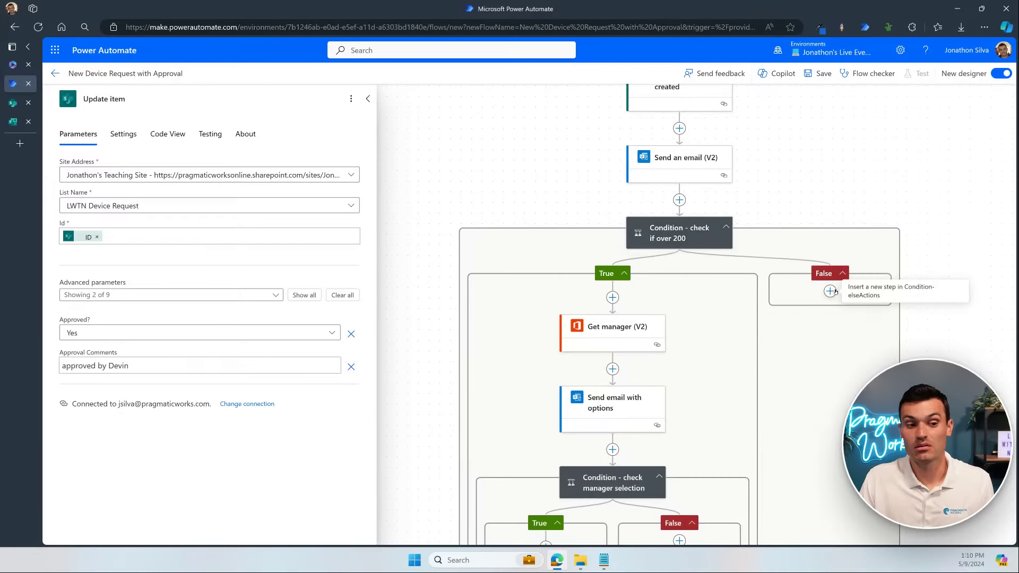
{"action": "left_click_drag", "start_coordinate": [944, 362], "coordinate": [969, 194]}
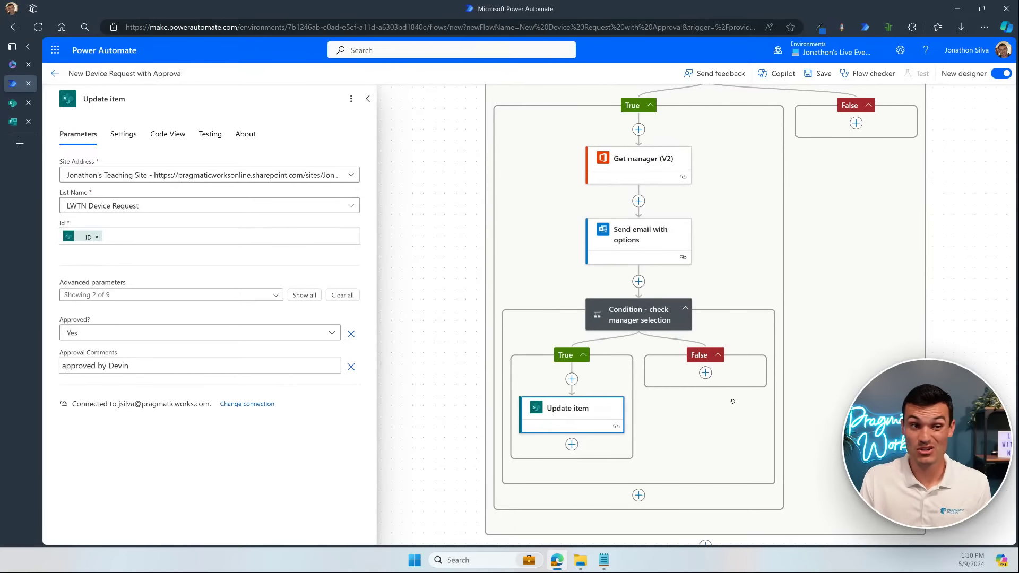
Step: Duplicate the Update item action into the False branch of 'Condition - check if over 200'
{"action": "right_click", "coordinate": [567, 408]}
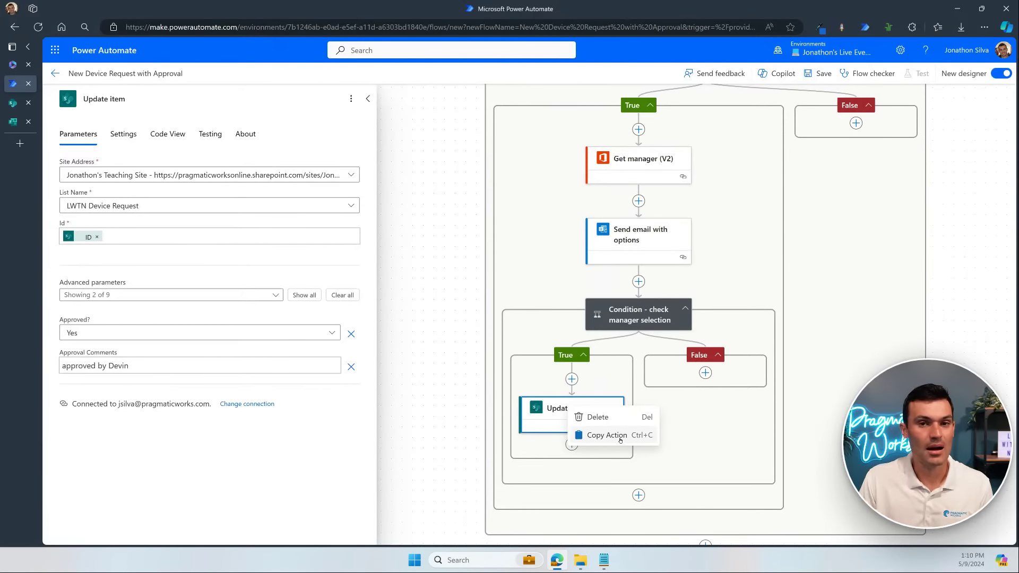
{"action": "left_click", "coordinate": [619, 440]}
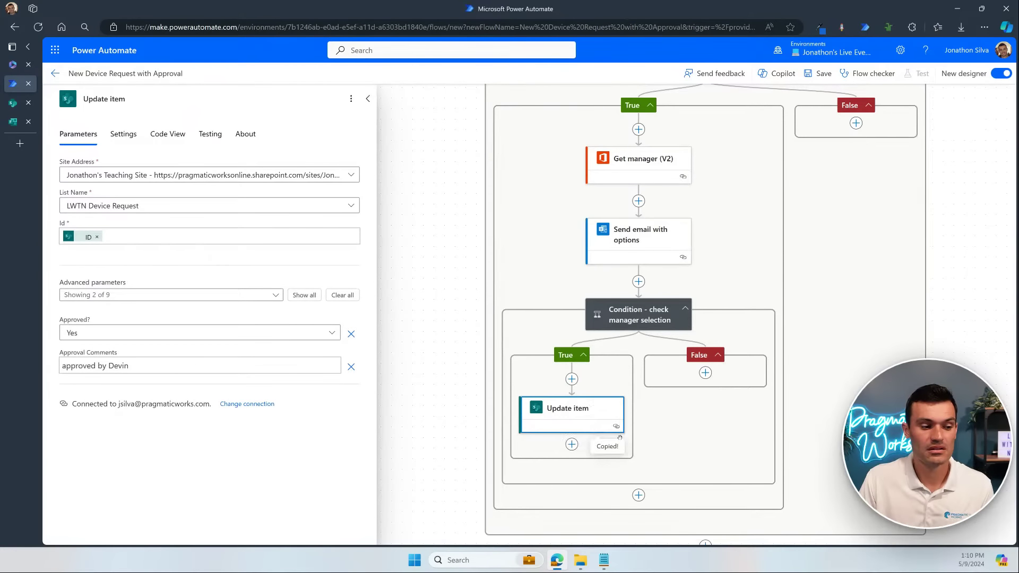
{"action": "right_click", "coordinate": [593, 420]}
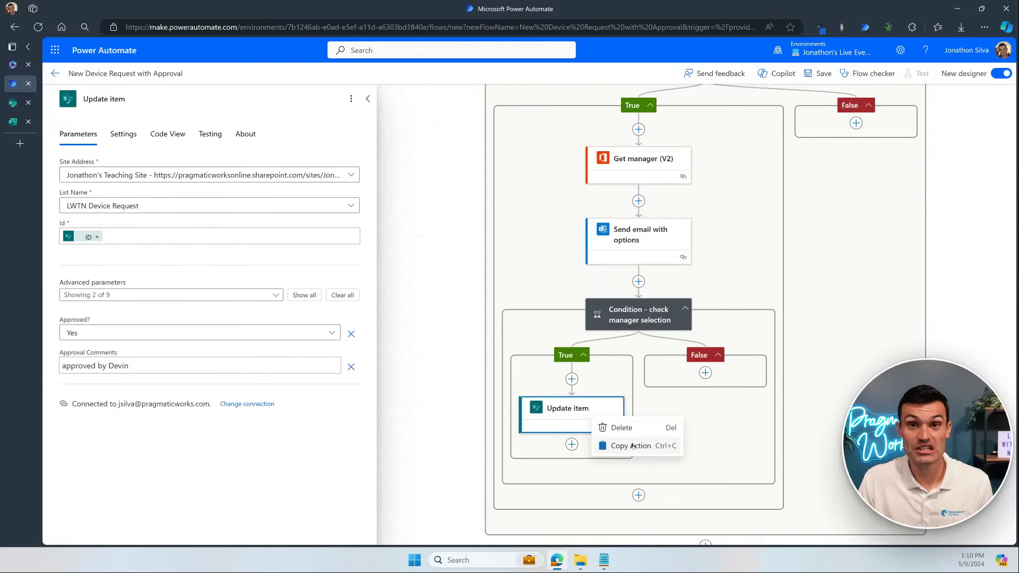
{"action": "left_click_drag", "start_coordinate": [939, 265], "coordinate": [932, 275]}
{"action": "scroll", "coordinate": [931, 275], "scroll_direction": "up", "scroll_amount": 3}
{"action": "scroll", "coordinate": [931, 276], "scroll_direction": "right", "scroll_amount": 2}
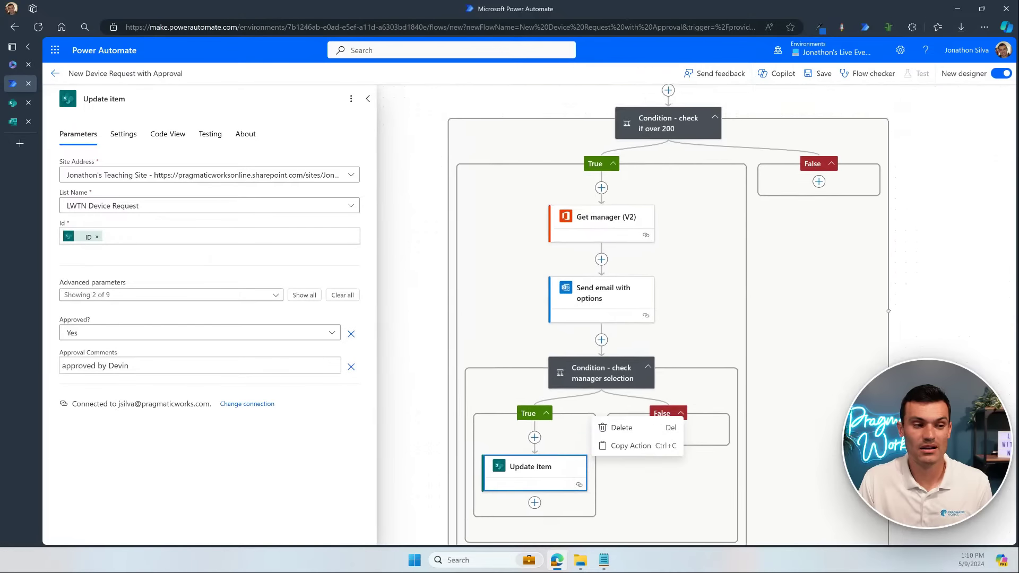
{"action": "scroll", "coordinate": [909, 320], "scroll_direction": "down", "scroll_amount": 2}
{"action": "scroll", "coordinate": [910, 320], "scroll_direction": "left", "scroll_amount": 2}
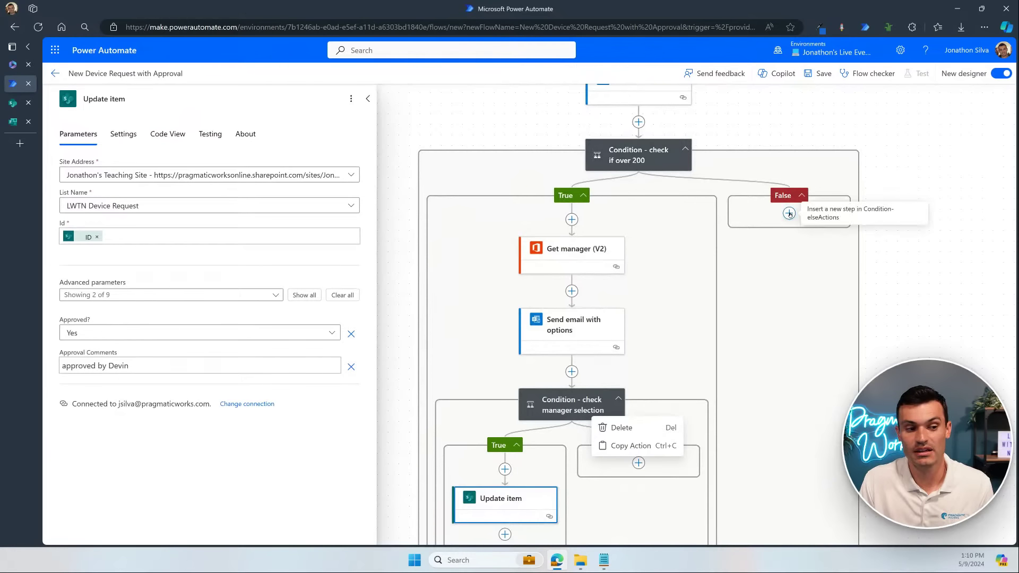
{"action": "left_click", "coordinate": [788, 214]}
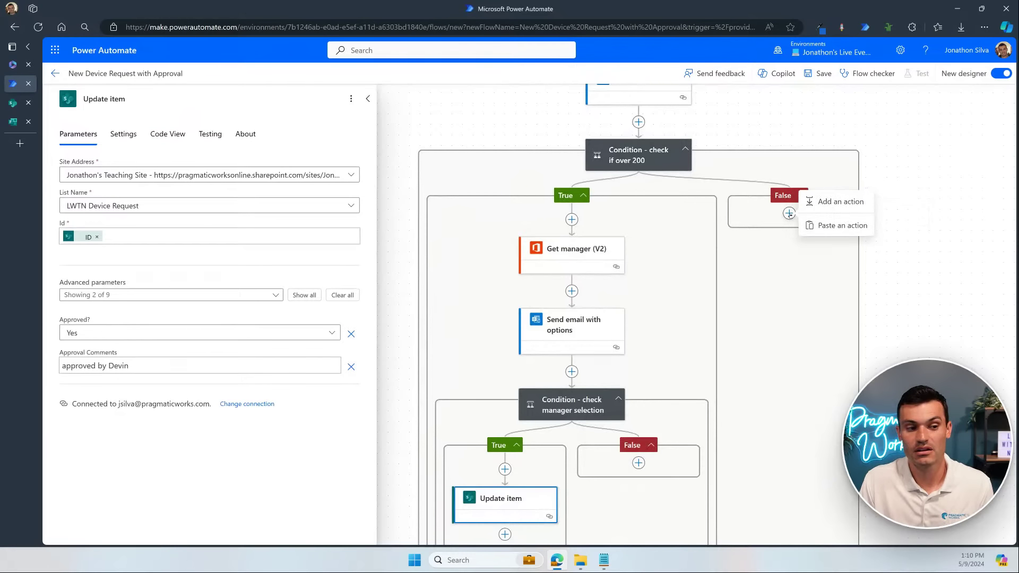
{"action": "left_click", "coordinate": [826, 225]}
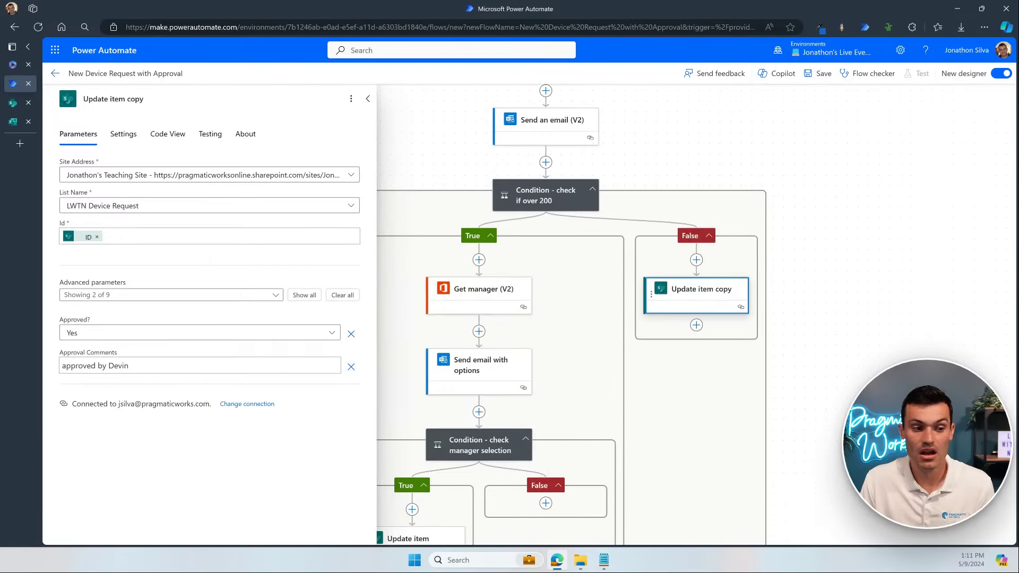
{"action": "left_click_drag", "start_coordinate": [563, 463], "coordinate": [600, 413]}
Step: Change the copied action's Approval Comments to 'automatically approve'
{"action": "left_click_drag", "start_coordinate": [968, 372], "coordinate": [1003, 365]}
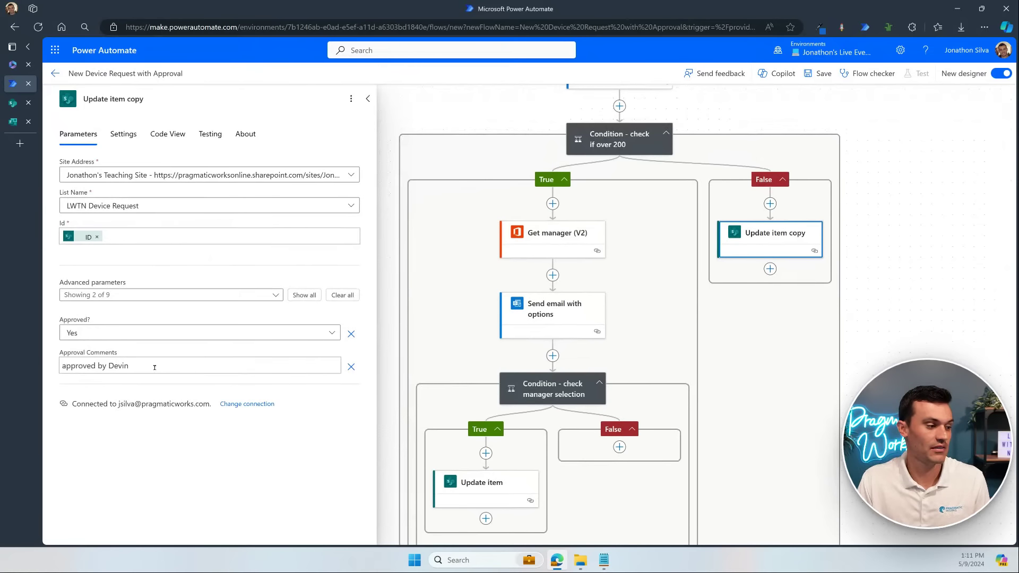
{"action": "left_click_drag", "start_coordinate": [155, 368], "coordinate": [56, 371]}
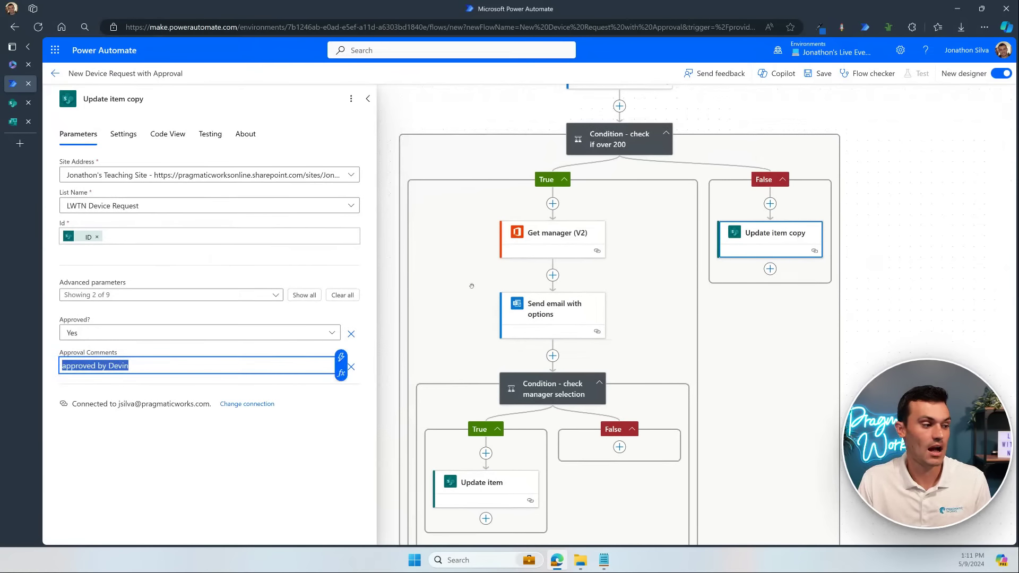
{"action": "type", "text": "automati"}
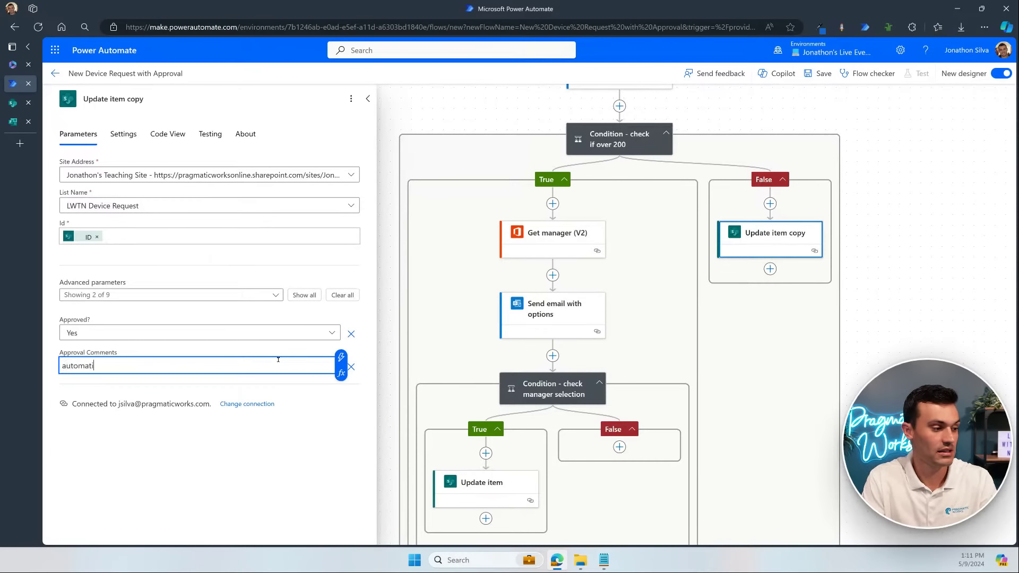
{"action": "type", "text": "cally approiv"}
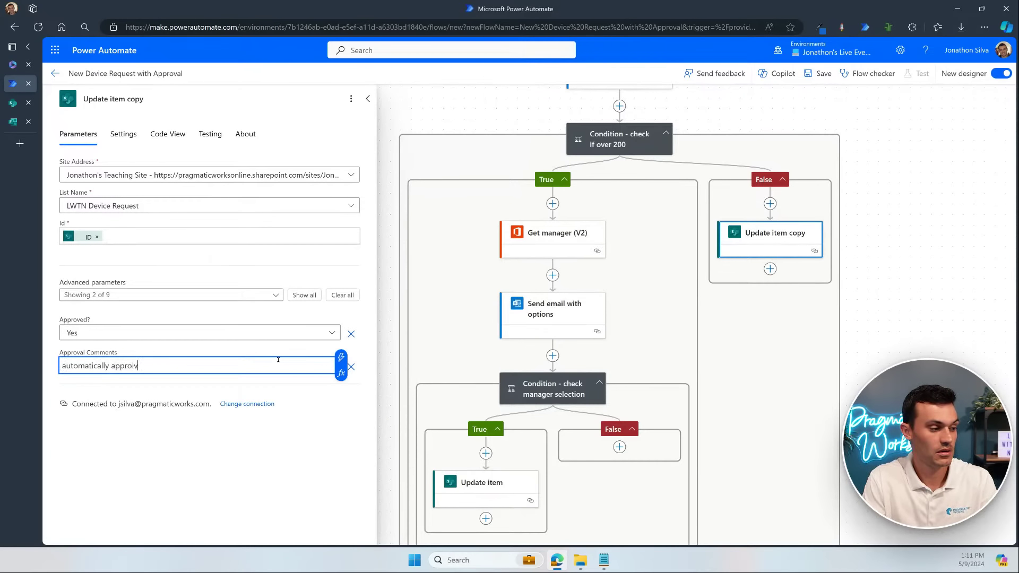
{"action": "key", "text": "BackSpace"}
{"action": "key", "text": "BackSpace"}
{"action": "type", "text": "ve"}
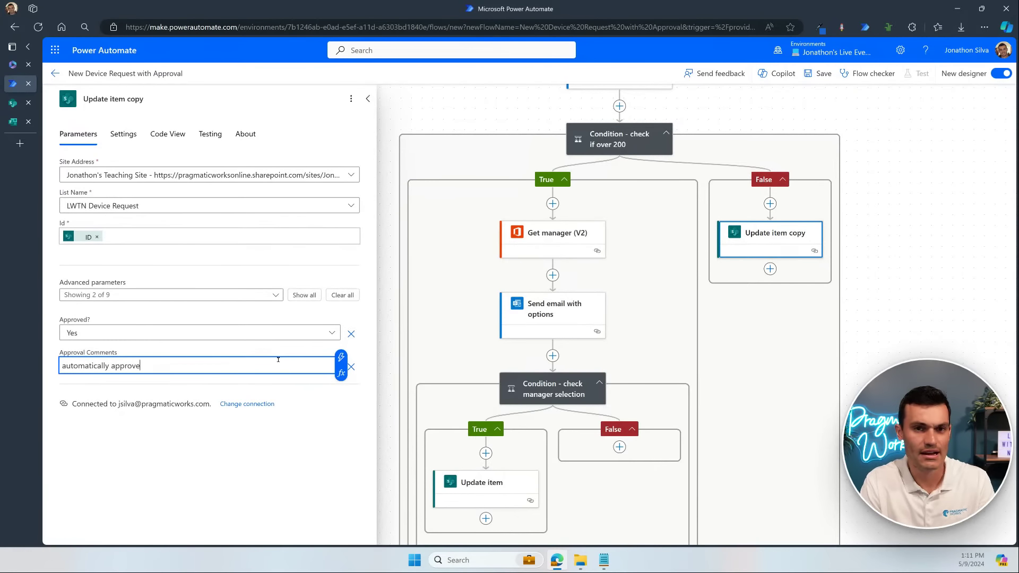
Step: Rename the copied action to 'Update item - automatic approval'
{"action": "left_click", "coordinate": [150, 99]}
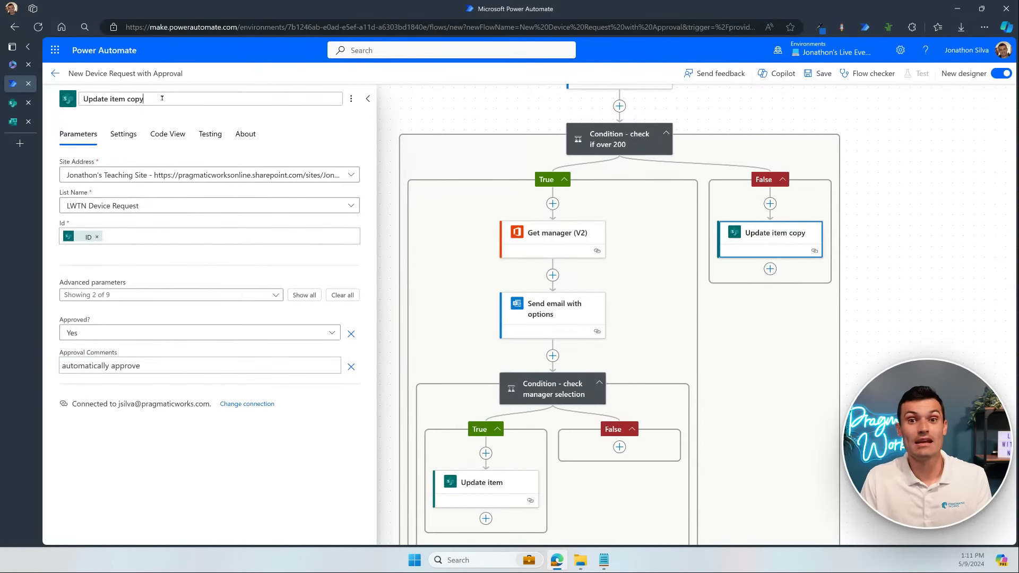
{"action": "key", "text": "BackSpace"}
{"action": "key", "text": "BackSpace"}
{"action": "key", "text": "BackSpace"}
{"action": "key", "text": "BackSpace"}
{"action": "key", "text": "BackSpace"}
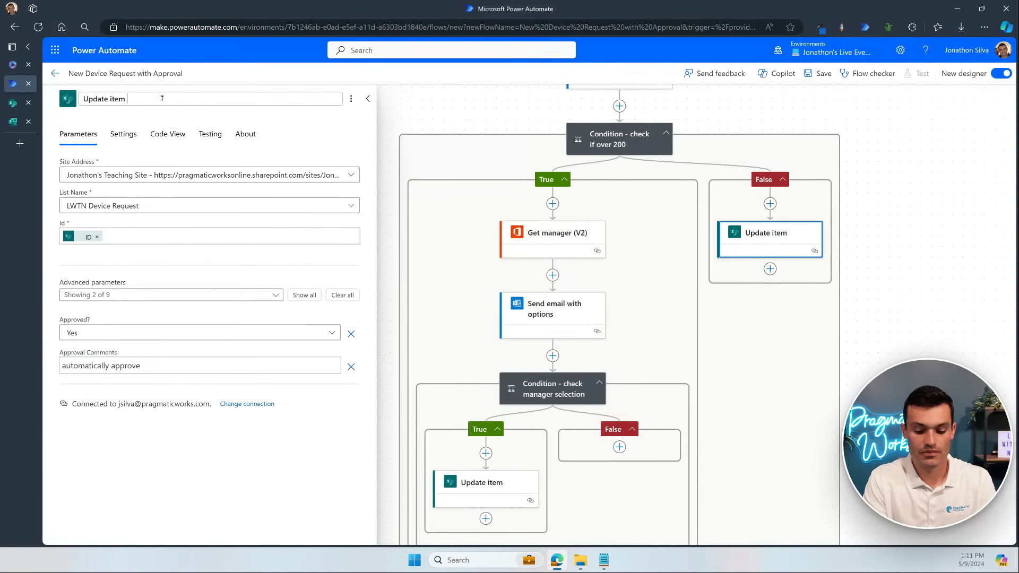
{"action": "type", "text": "- automatica"}
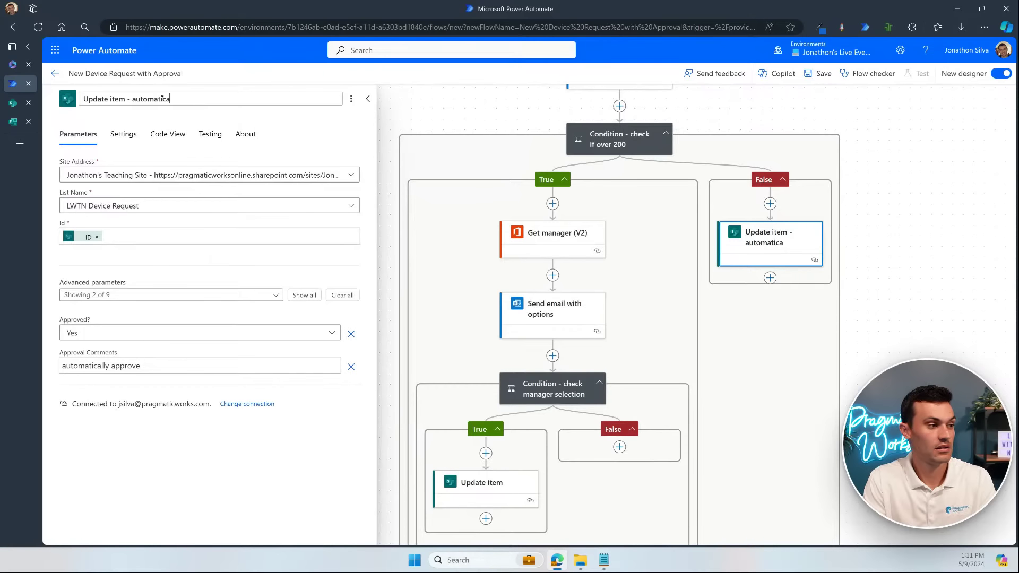
{"action": "key", "text": "BackSpace"}
{"action": "key", "text": "BackSpace"}
{"action": "type", "text": "c approval"}
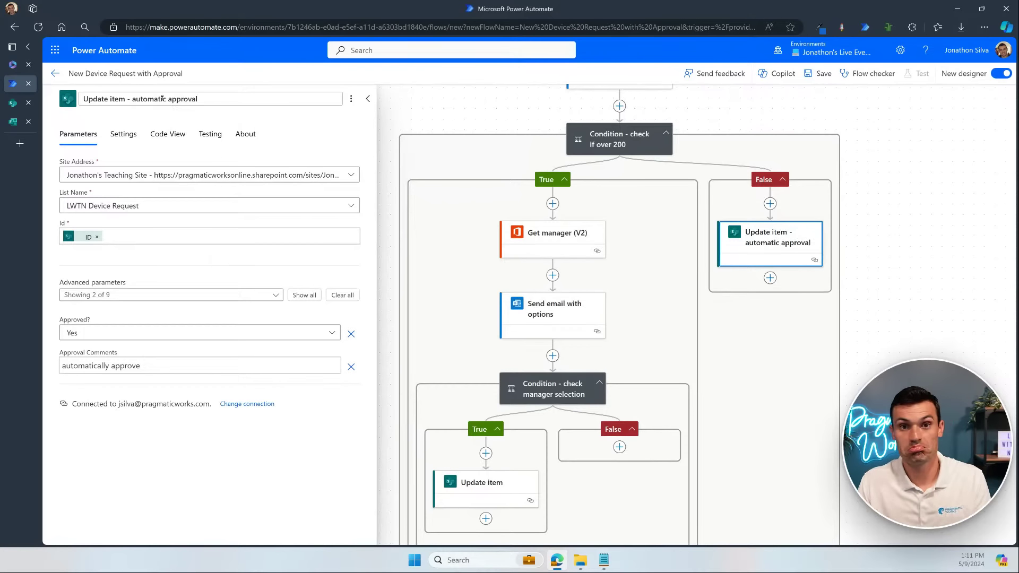
{"action": "key", "text": "Return"}
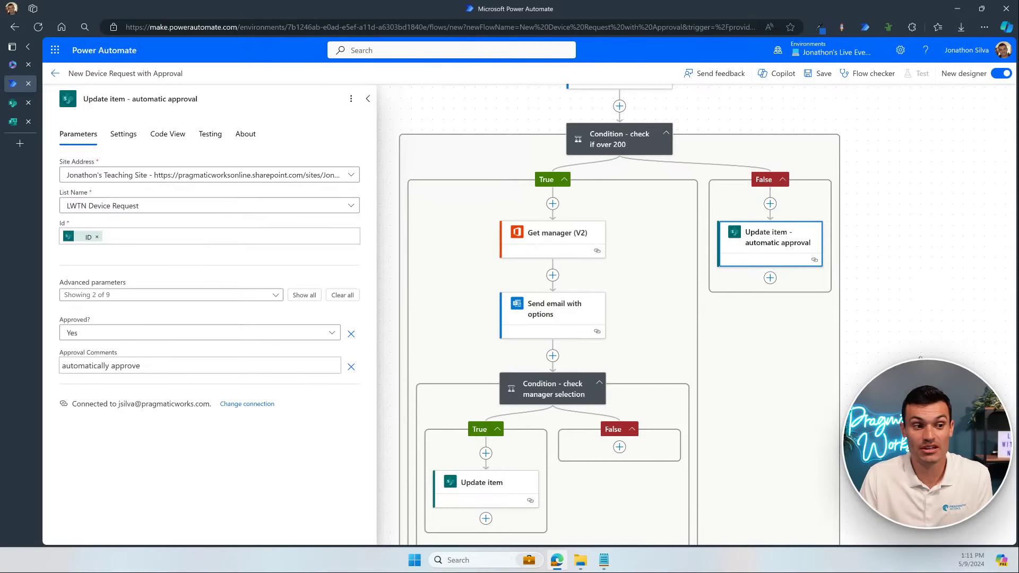
{"action": "left_click_drag", "start_coordinate": [902, 375], "coordinate": [920, 361]}
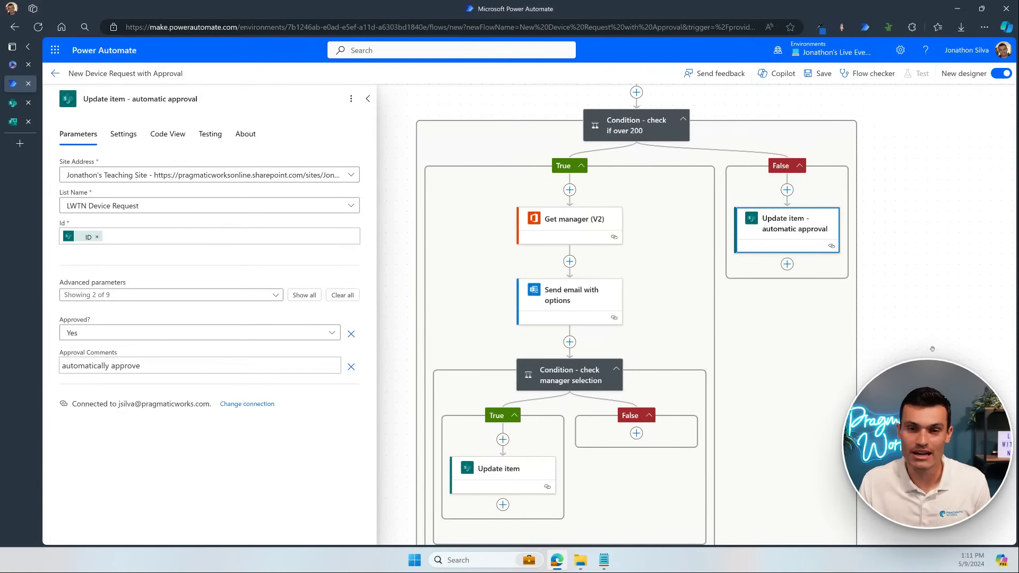
{"action": "left_click_drag", "start_coordinate": [944, 300], "coordinate": [960, 292]}
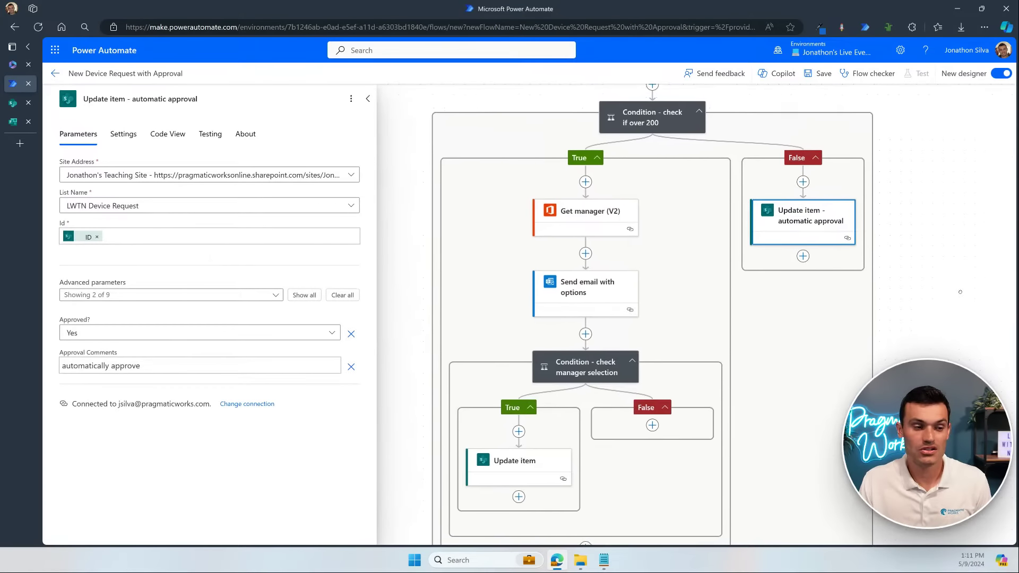
{"action": "scroll", "coordinate": [960, 292], "scroll_direction": "down", "scroll_amount": 3}
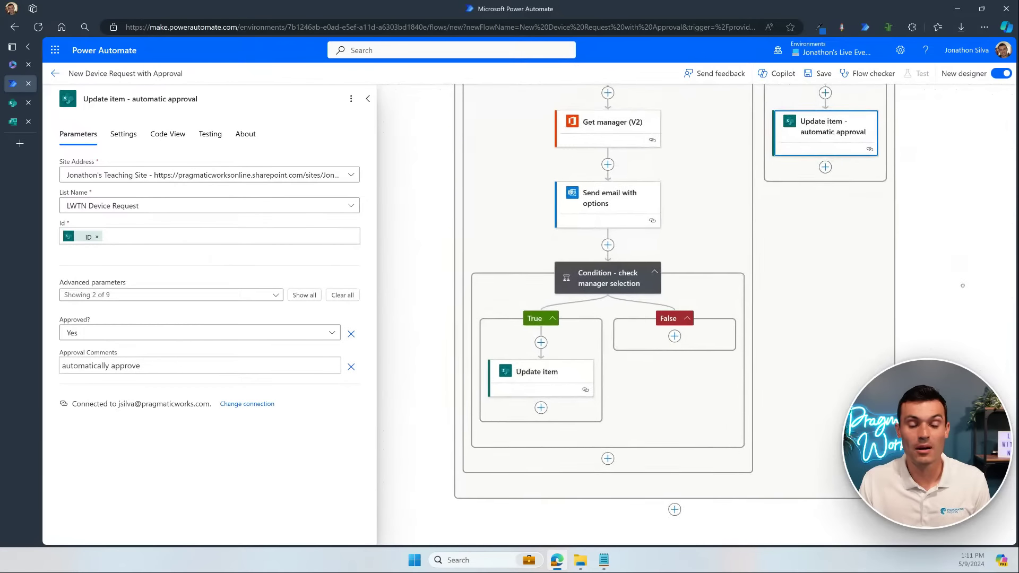
{"action": "scroll", "coordinate": [962, 286], "scroll_direction": "up", "scroll_amount": 2}
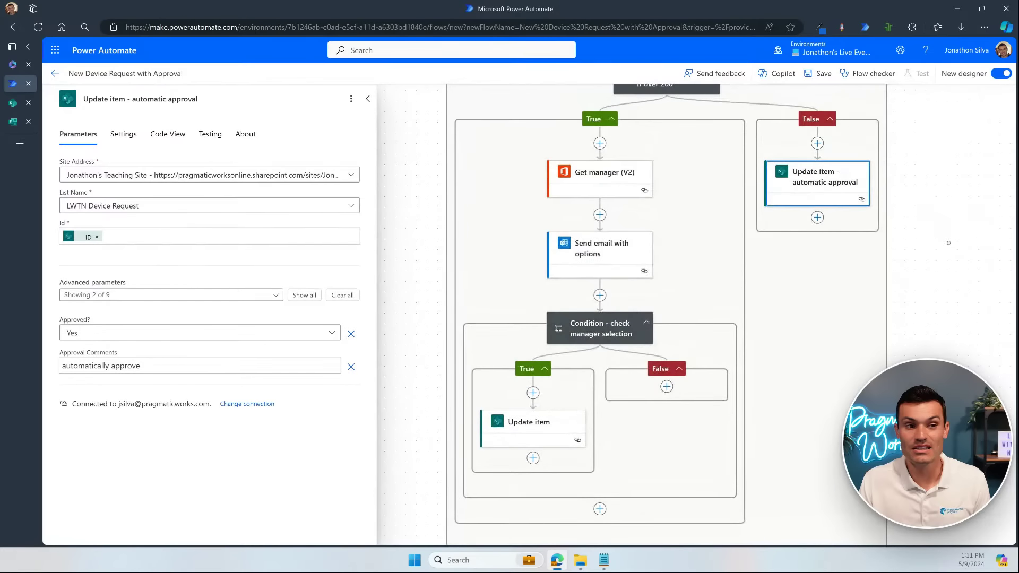
{"action": "scroll", "coordinate": [948, 243], "scroll_direction": "up", "scroll_amount": 3}
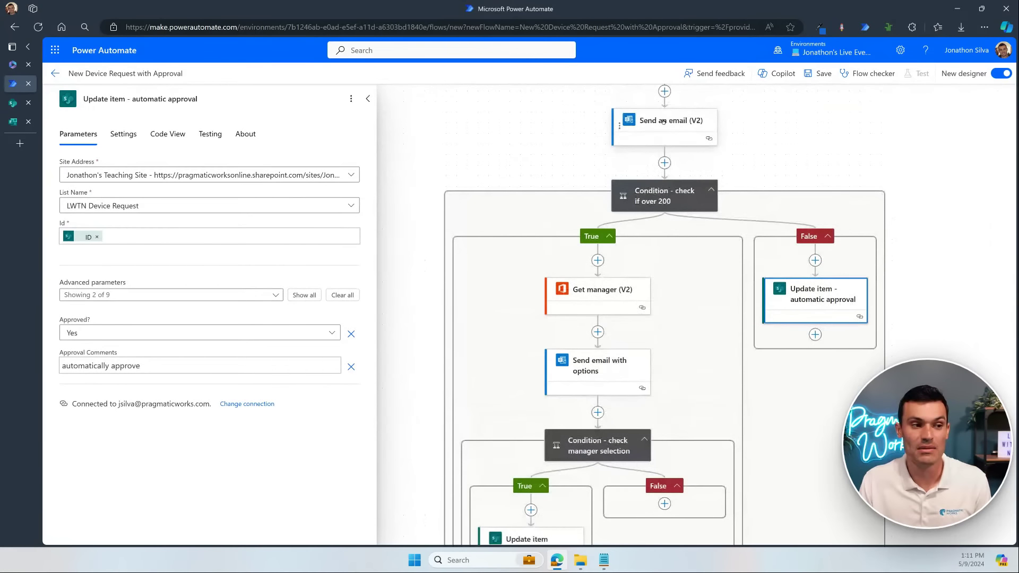
Step: Copy the Send an email (V2) action into the manager-selection False branch
{"action": "right_click", "coordinate": [663, 122]}
{"action": "left_click", "coordinate": [700, 148]}
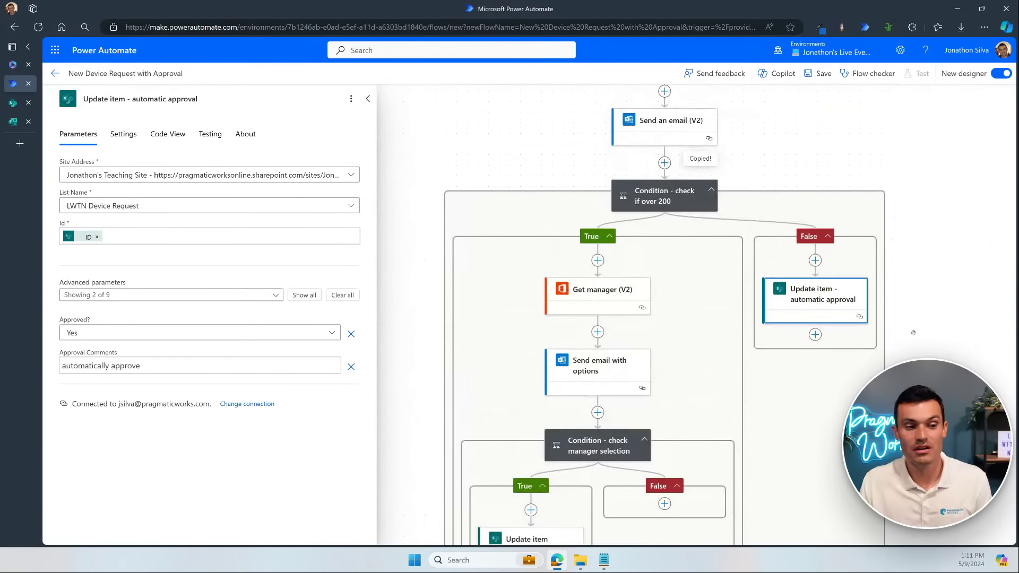
{"action": "scroll", "coordinate": [913, 333], "scroll_direction": "down", "scroll_amount": 3}
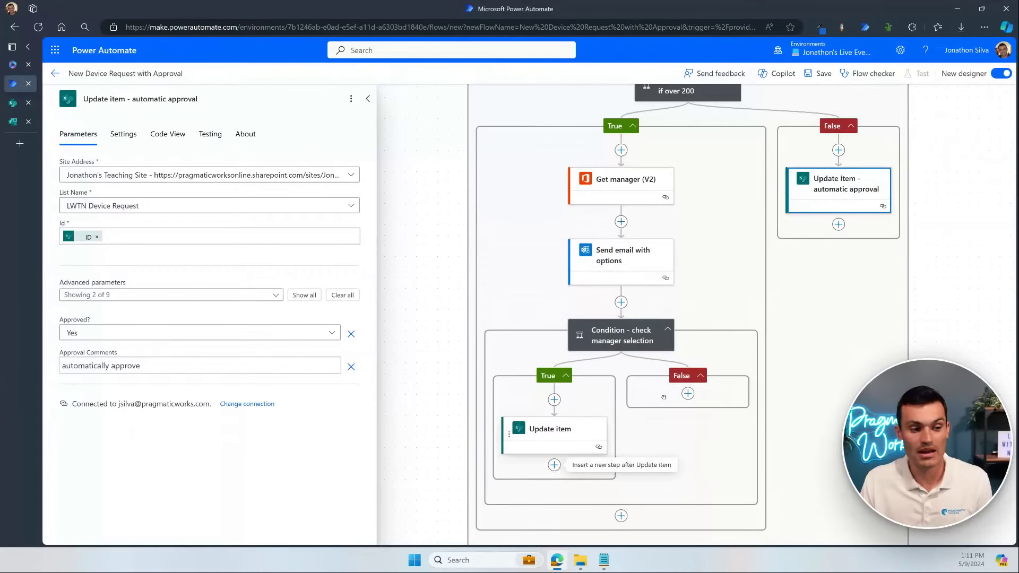
{"action": "left_click", "coordinate": [687, 393]}
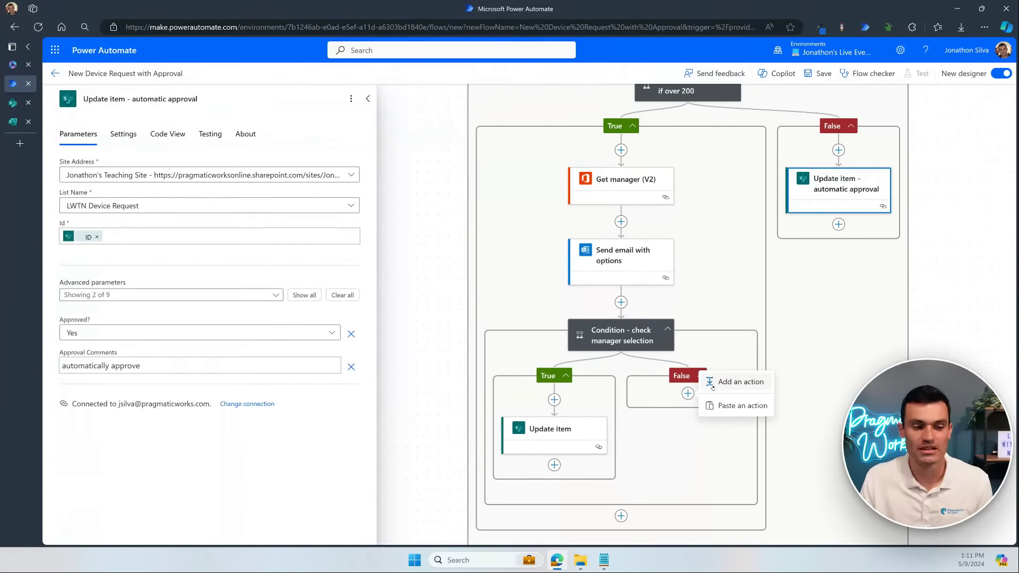
{"action": "left_click", "coordinate": [726, 382]}
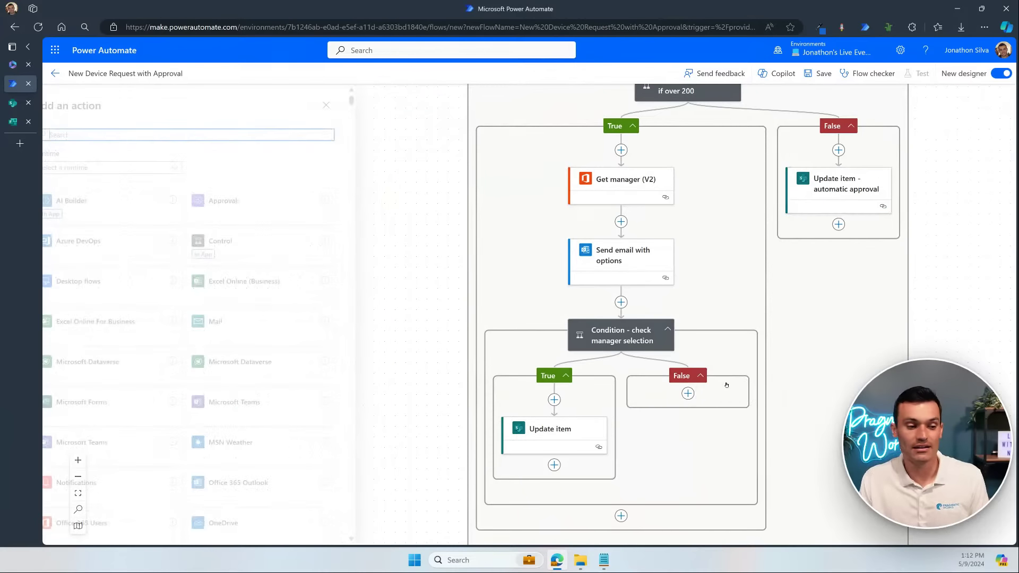
{"action": "left_click", "coordinate": [348, 105]}
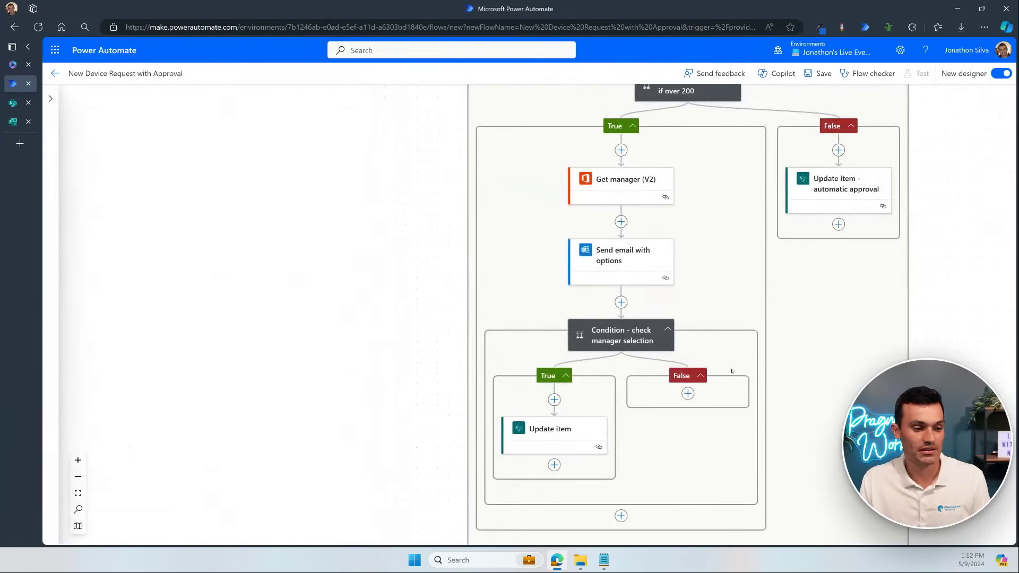
{"action": "left_click", "coordinate": [688, 395]}
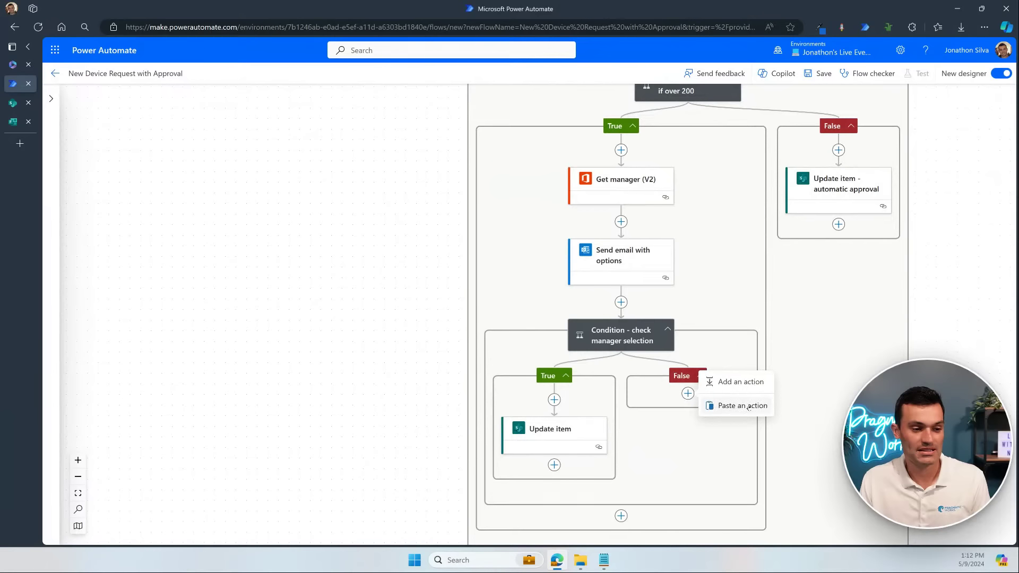
{"action": "left_click", "coordinate": [744, 406]}
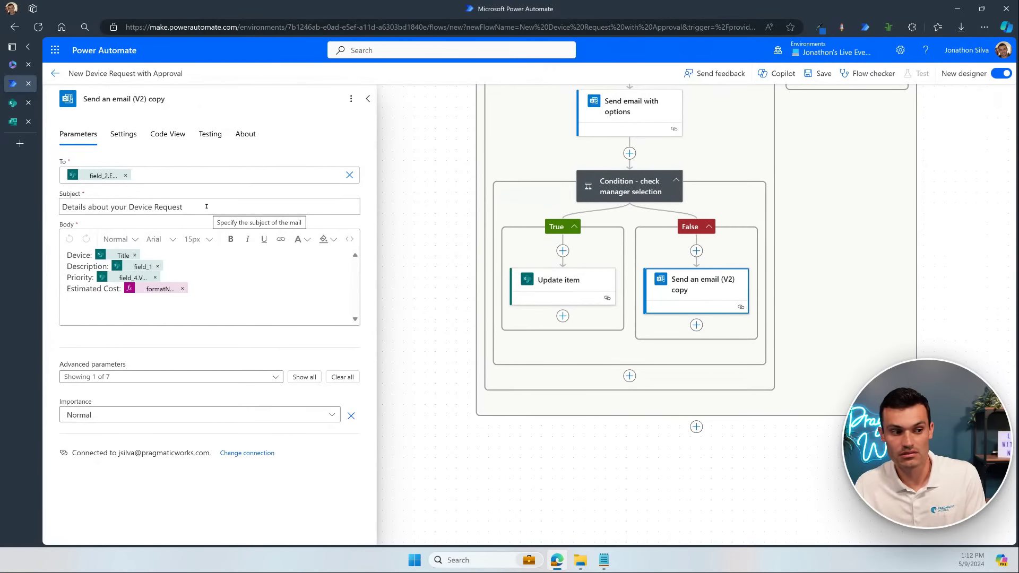
Step: Replace the copied email's body with 'It was rejected'
{"action": "left_click_drag", "start_coordinate": [191, 290], "coordinate": [60, 255]}
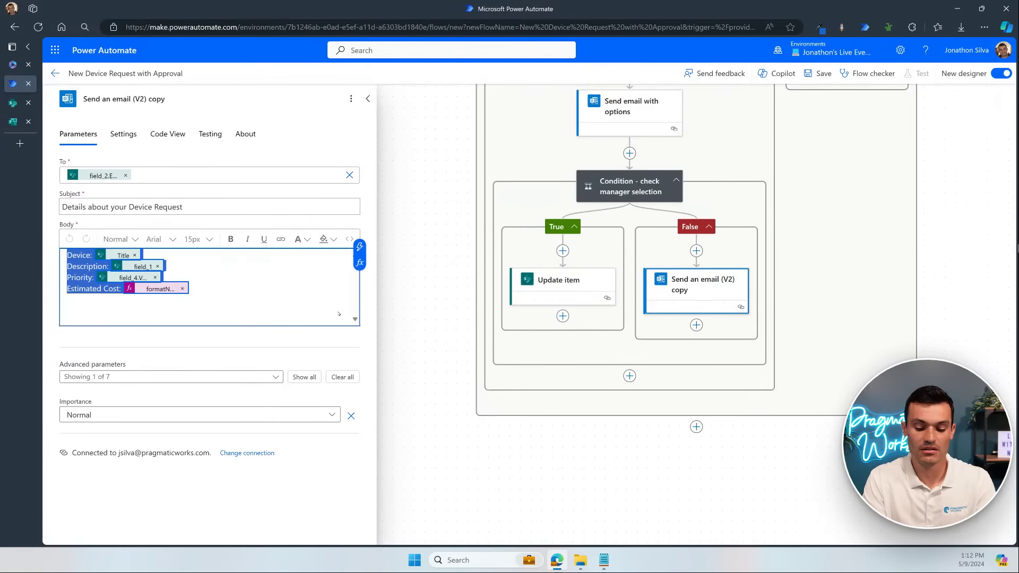
{"action": "key", "text": "BackSpace"}
{"action": "type", "text": "It was re"}
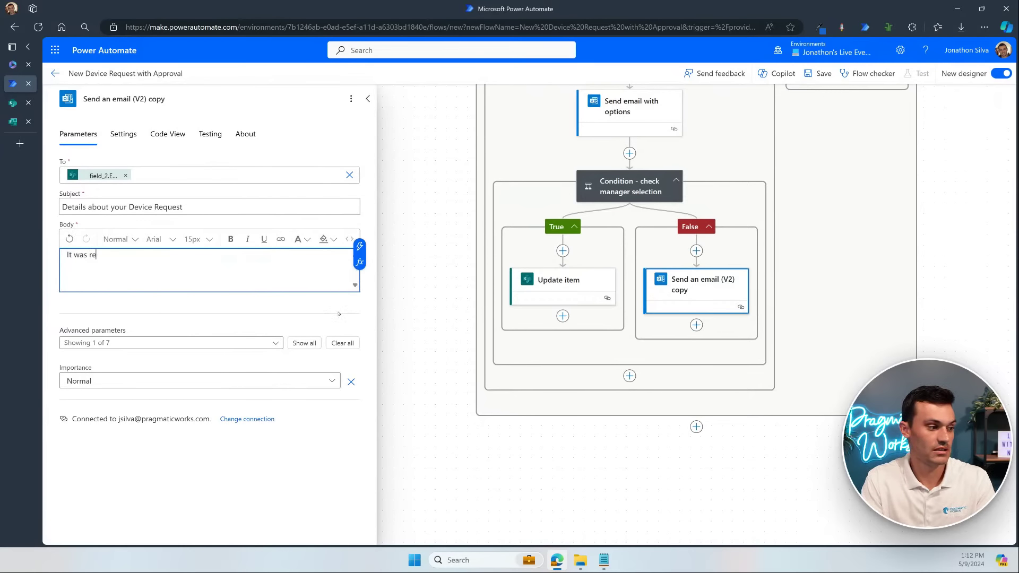
{"action": "type", "text": "jected"}
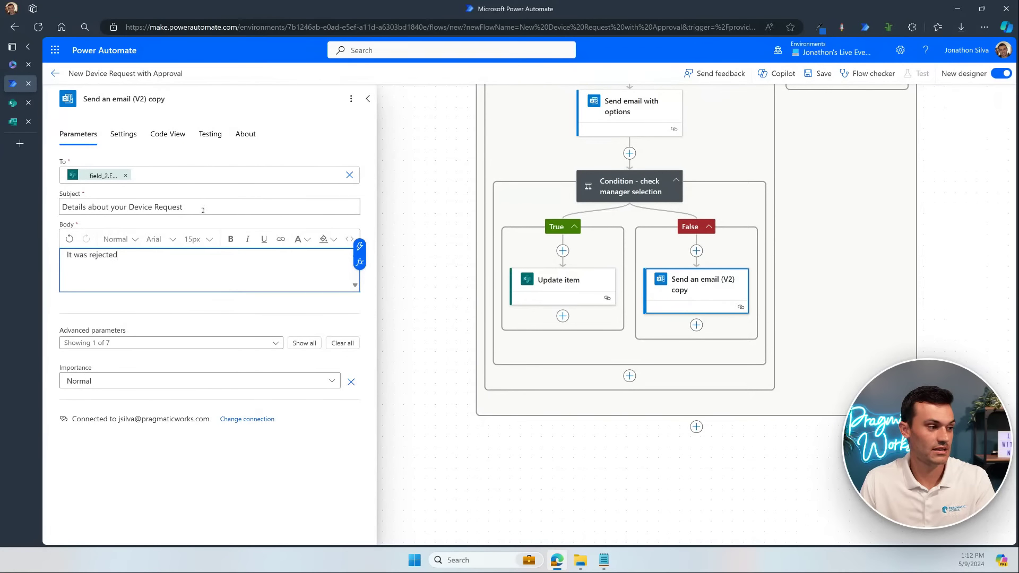
Step: Set the subject to 'Your request for a [Title] was rejected' and save the flow
{"action": "left_click_drag", "start_coordinate": [203, 210], "coordinate": [43, 207]}
{"action": "type", "text": "Yo"}
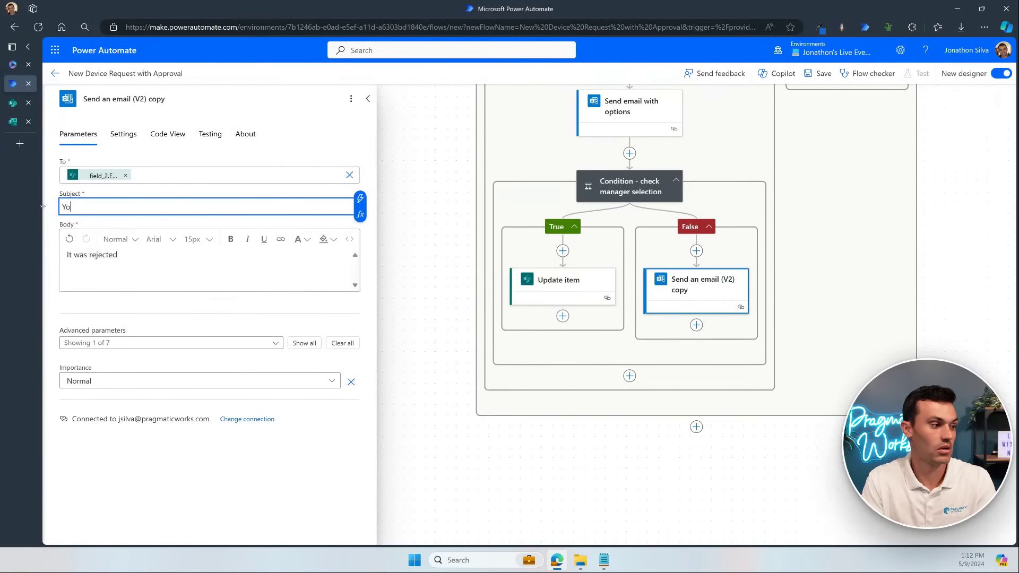
{"action": "type", "text": "ur reqiu"}
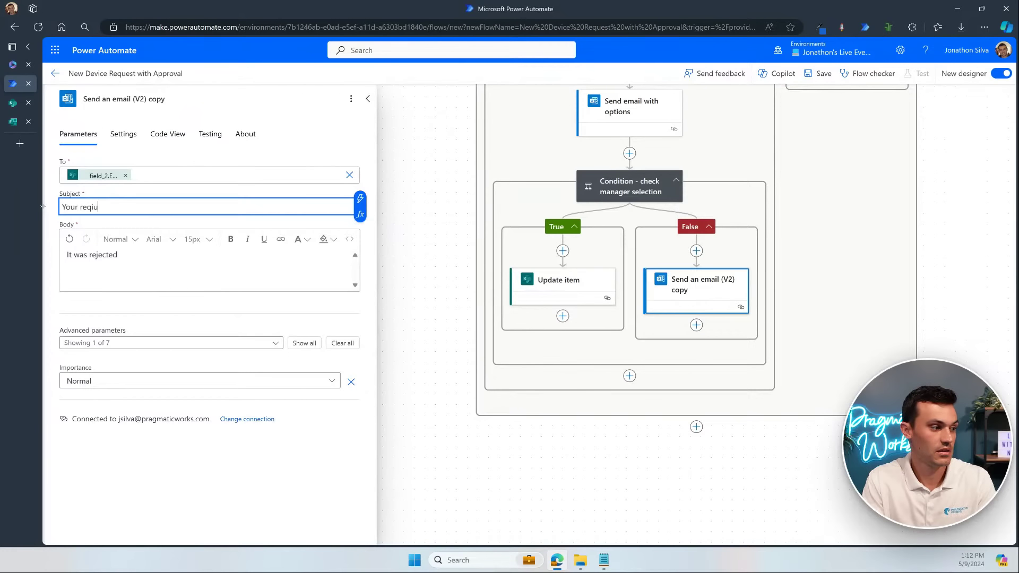
{"action": "key", "text": "BackSpace"}
{"action": "key", "text": "BackSpace"}
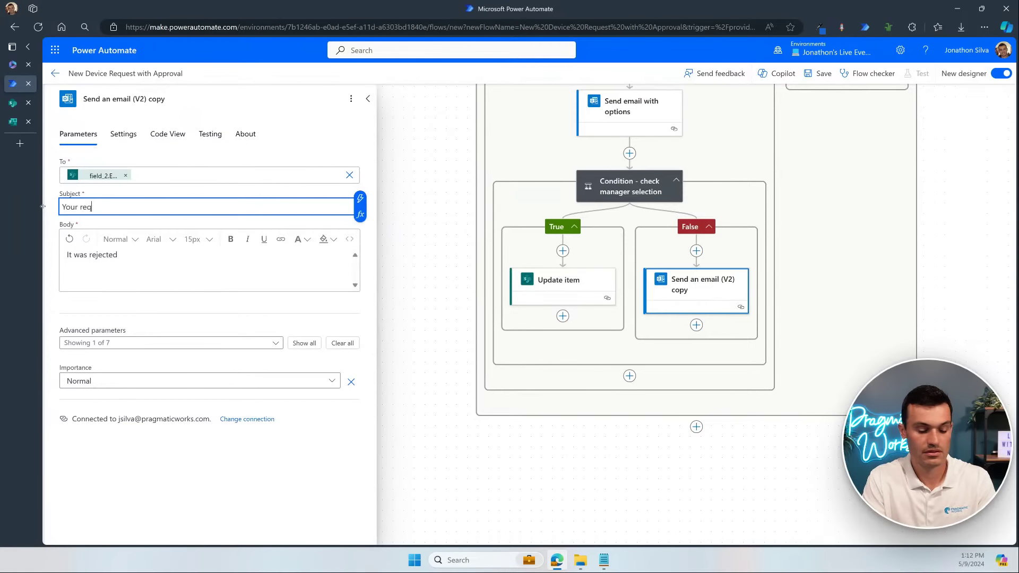
{"action": "type", "text": "uest for "}
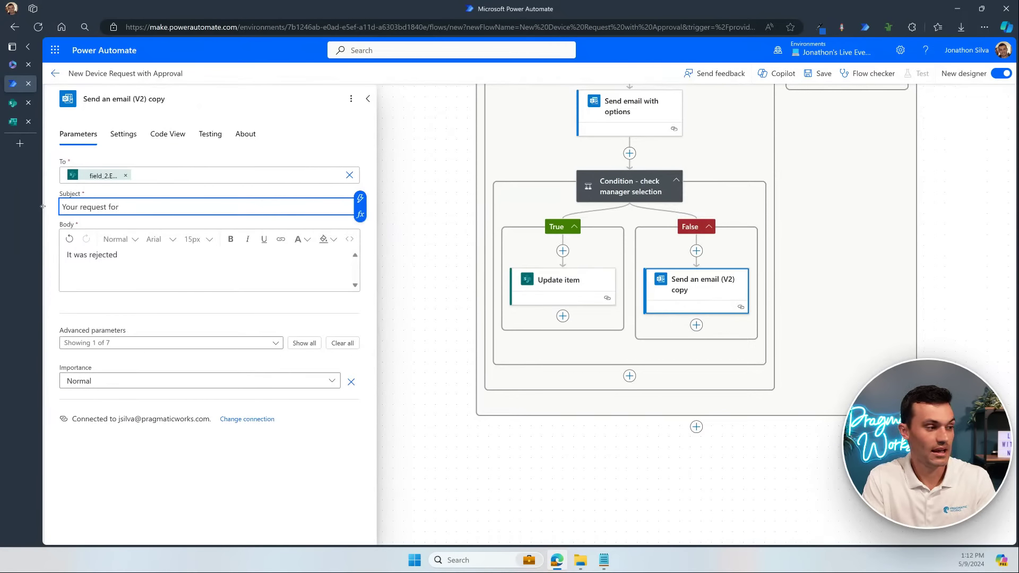
{"action": "type", "text": "a"}
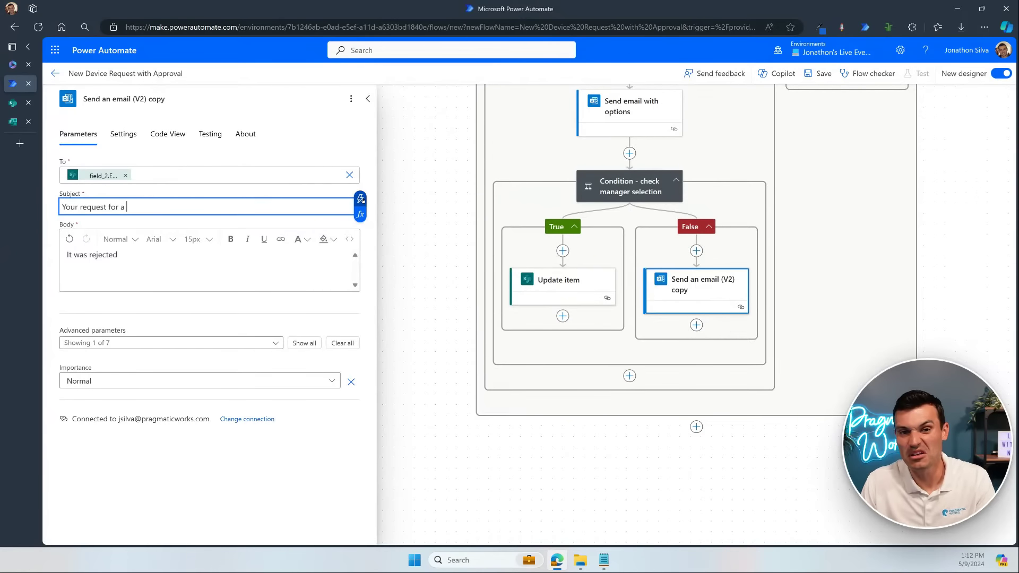
{"action": "left_click", "coordinate": [359, 198]}
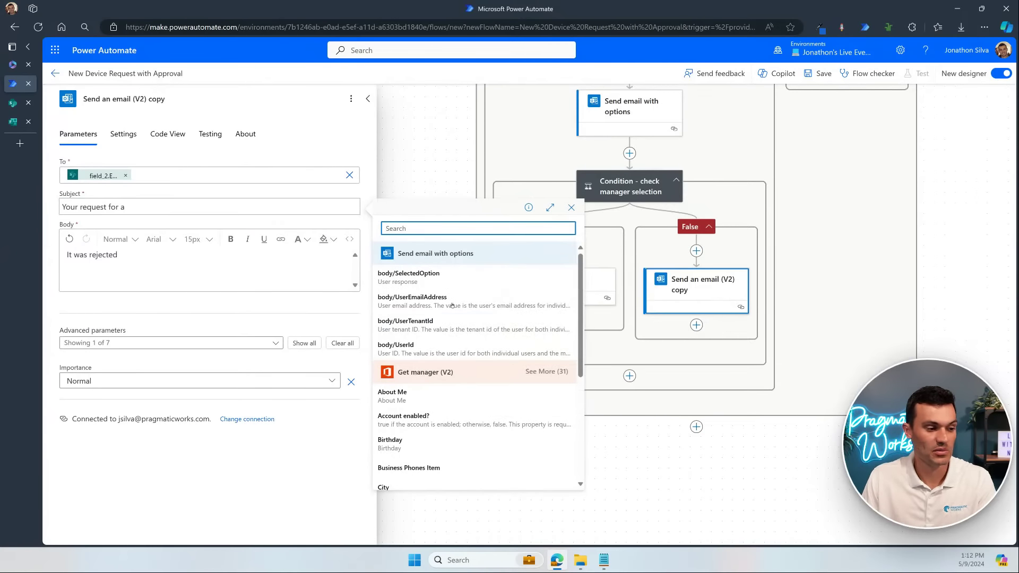
{"action": "scroll", "coordinate": [466, 372], "scroll_direction": "down", "scroll_amount": 3}
{"action": "scroll", "coordinate": [466, 372], "scroll_direction": "down", "scroll_amount": 1}
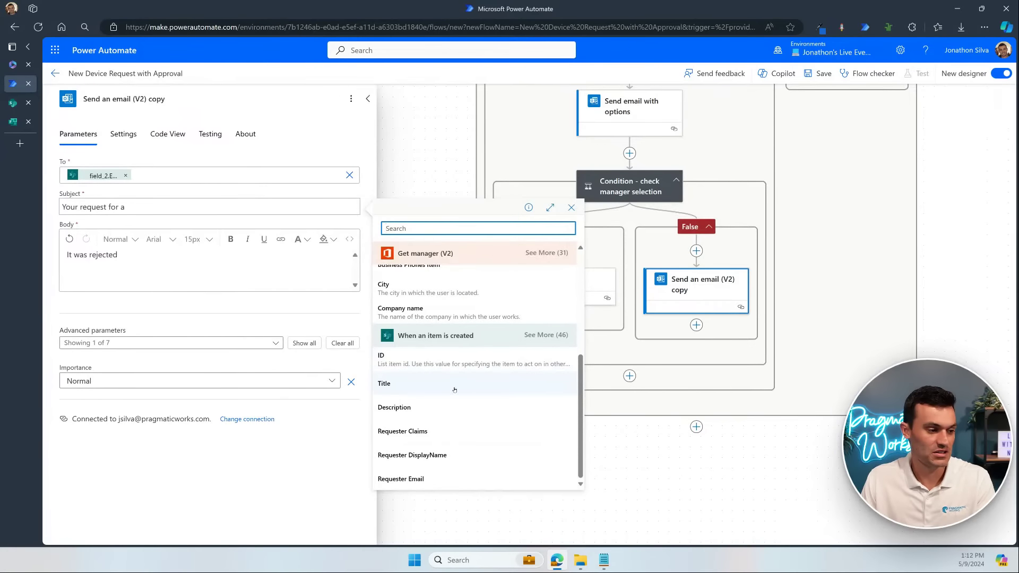
{"action": "left_click", "coordinate": [455, 384]}
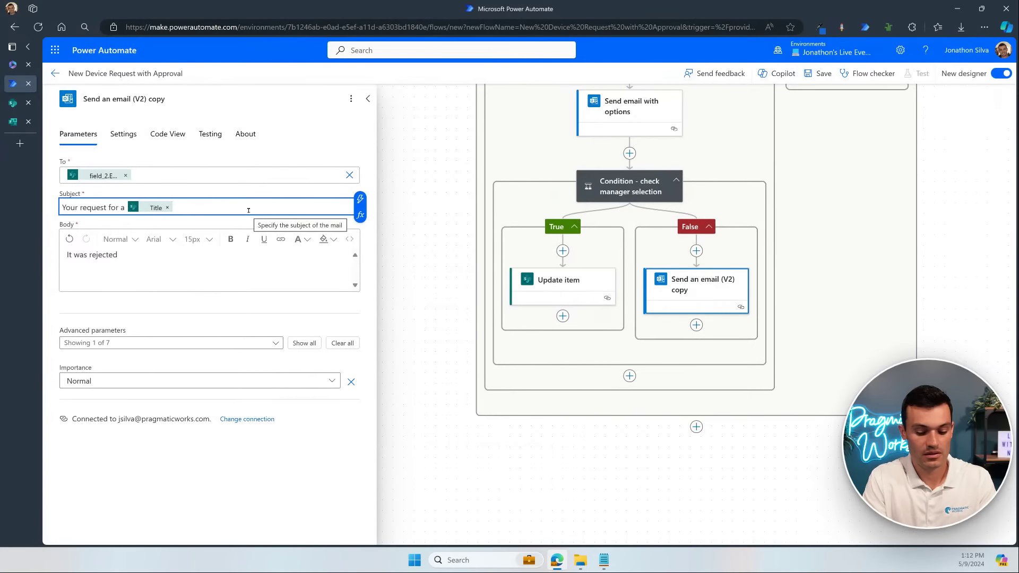
{"action": "type", "text": "was rejected"}
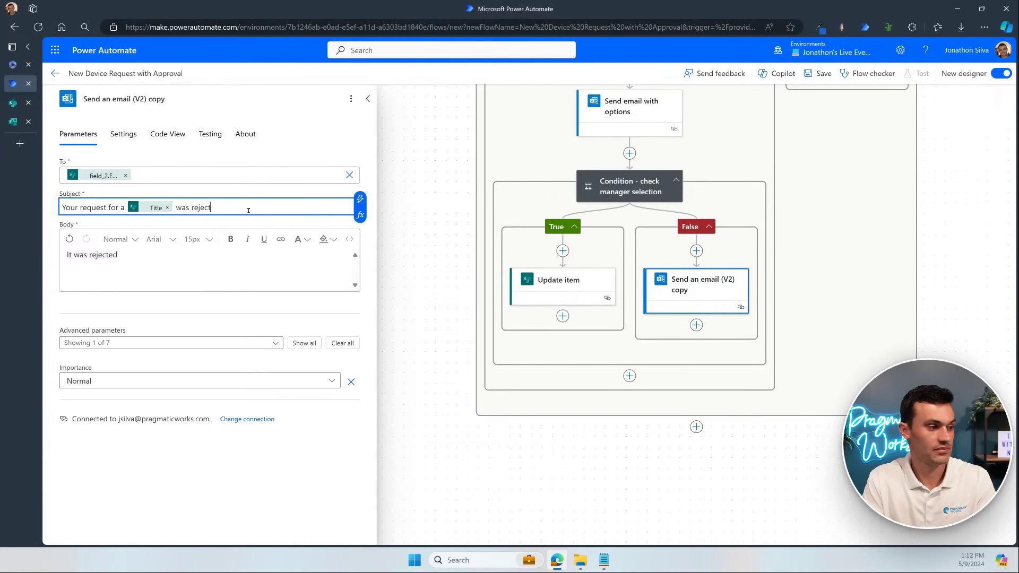
{"action": "left_click", "coordinate": [254, 259]}
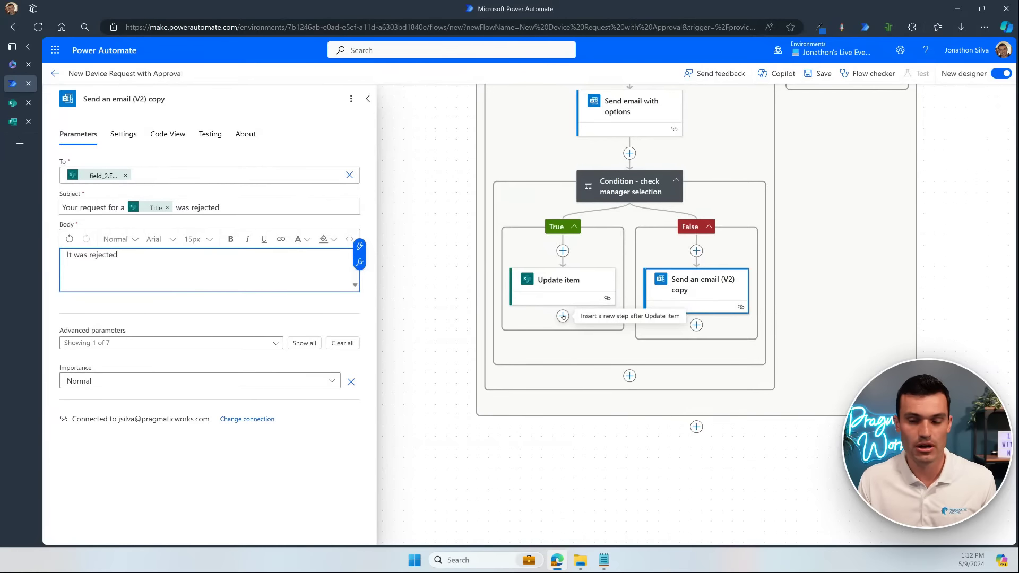
{"action": "left_click_drag", "start_coordinate": [931, 173], "coordinate": [928, 338]}
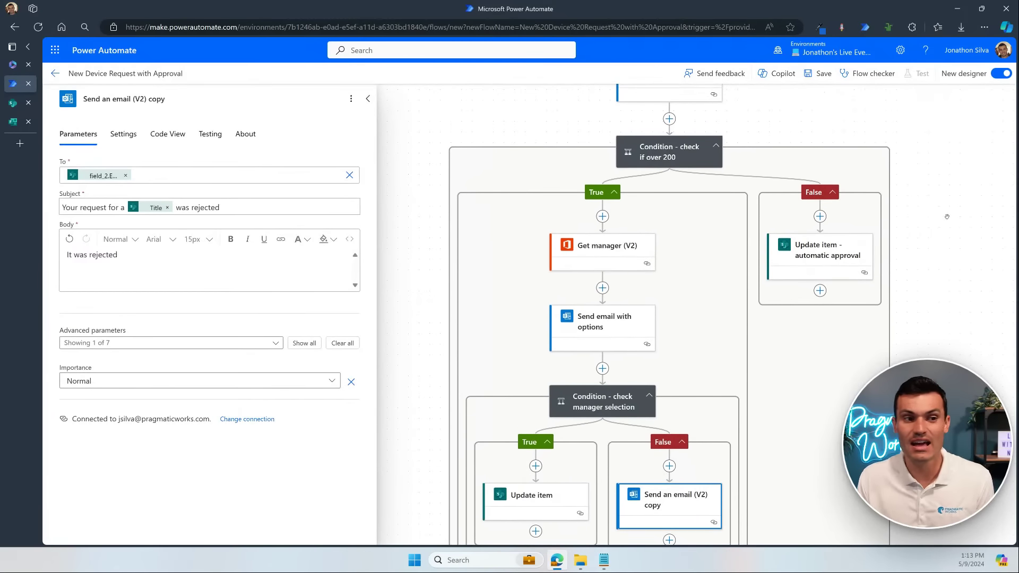
{"action": "left_click", "coordinate": [818, 73]}
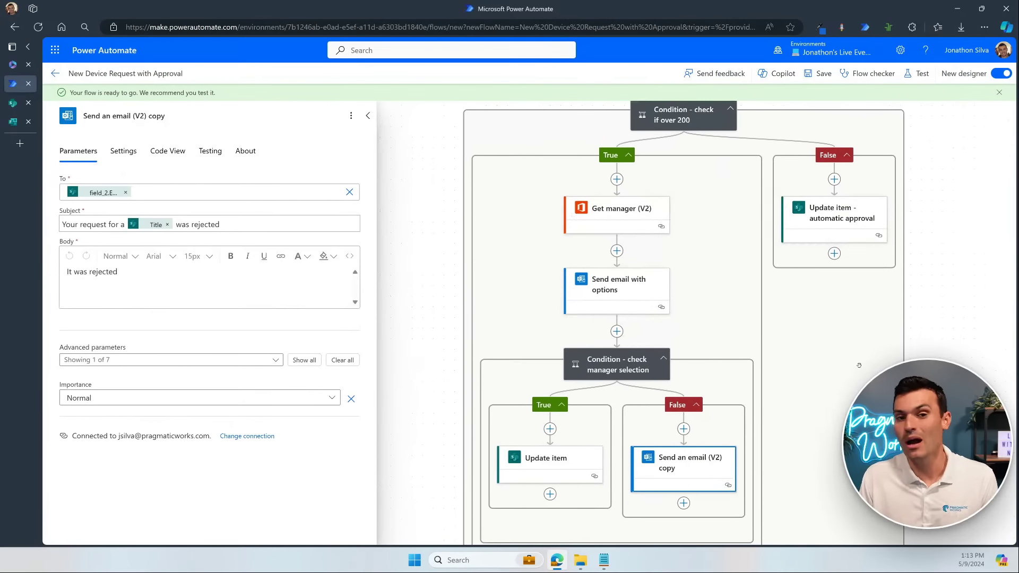
Step: Start a manual test of the flow and switch to the SharePoint device request list
{"action": "left_click", "coordinate": [920, 74]}
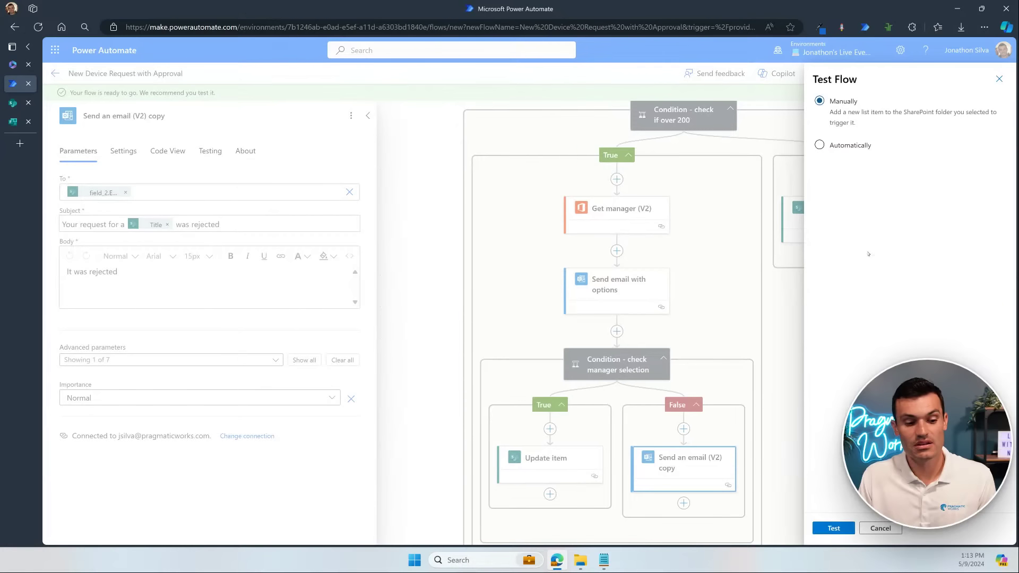
{"action": "left_click", "coordinate": [832, 528]}
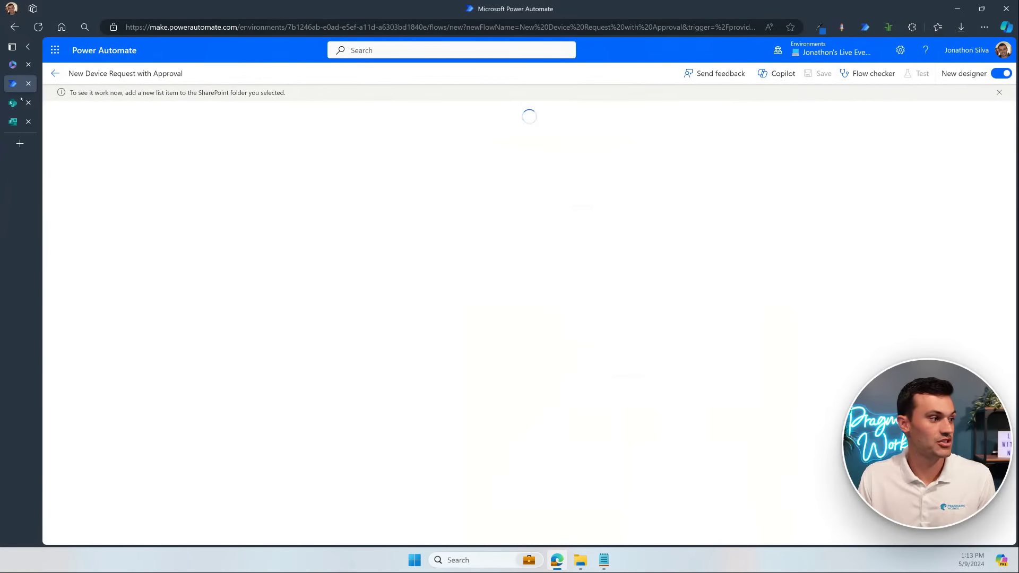
{"action": "left_click", "coordinate": [16, 105]}
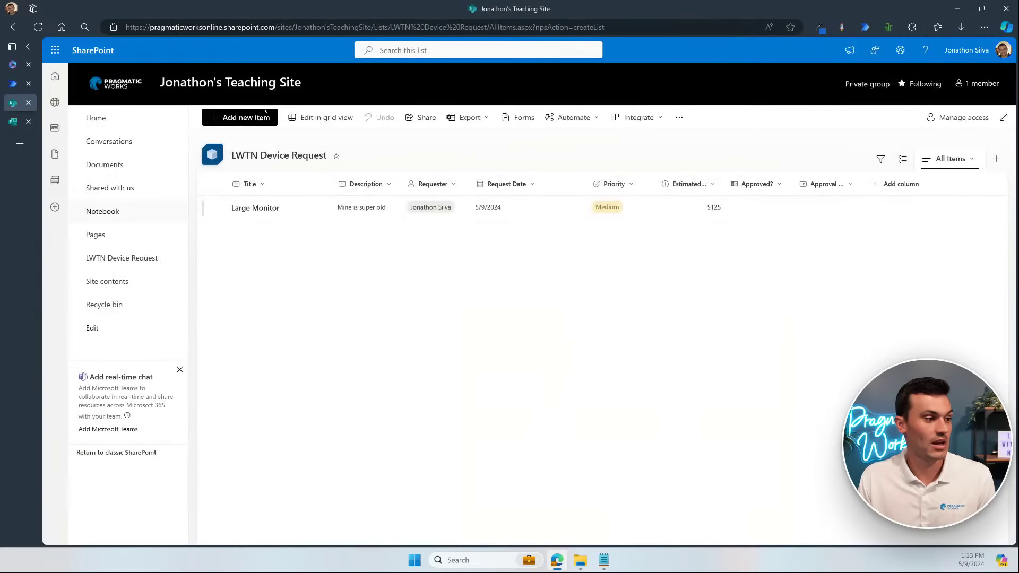
Step: Start a new list item titled 'New Computer', described 'I want a fast one', with the requester chosen
{"action": "left_click", "coordinate": [240, 117]}
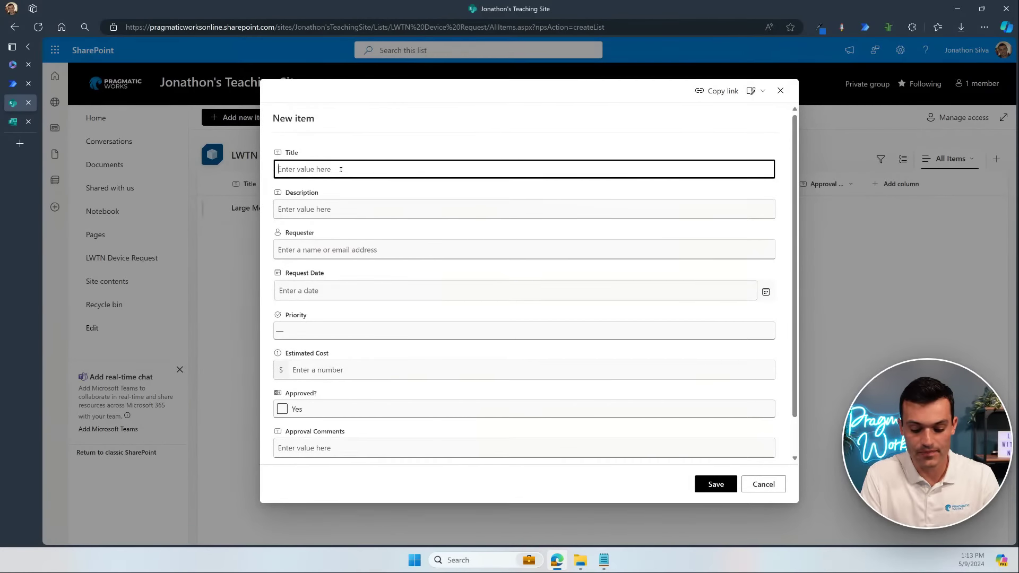
{"action": "type", "text": "New"}
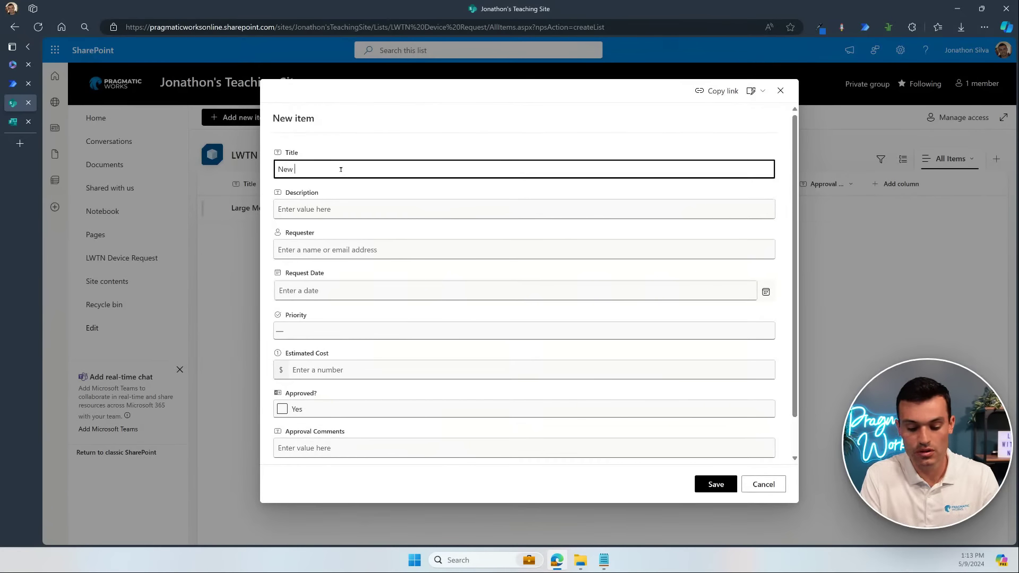
{"action": "type", "text": " Compu"}
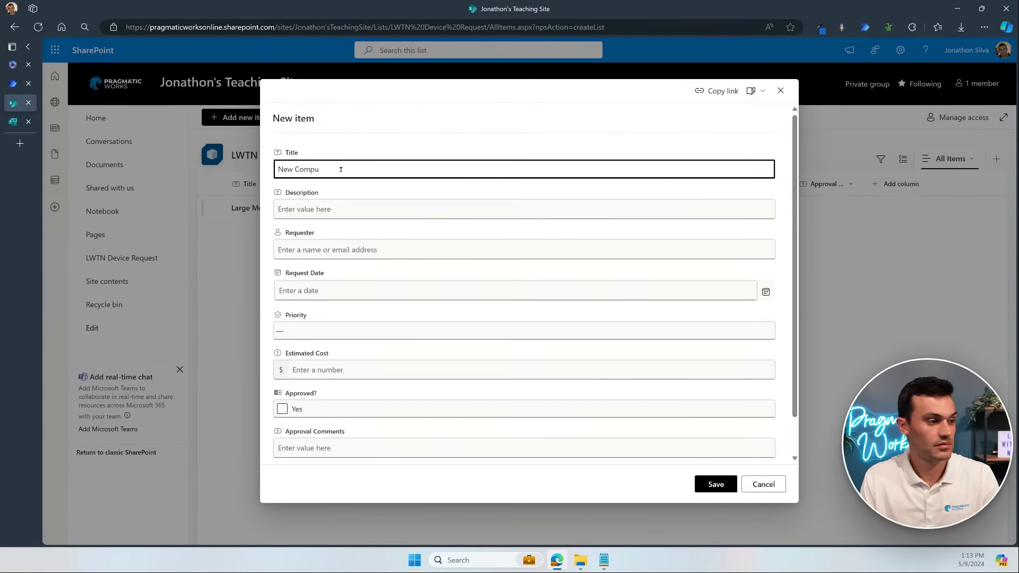
{"action": "type", "text": "ter"}
{"action": "left_click", "coordinate": [335, 207]}
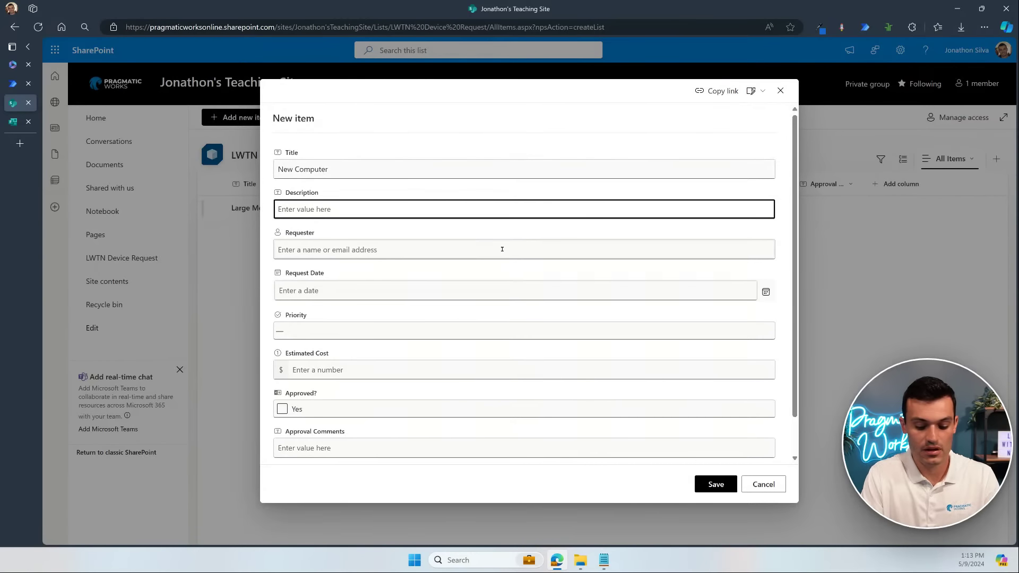
{"action": "type", "text": "I want a fas"}
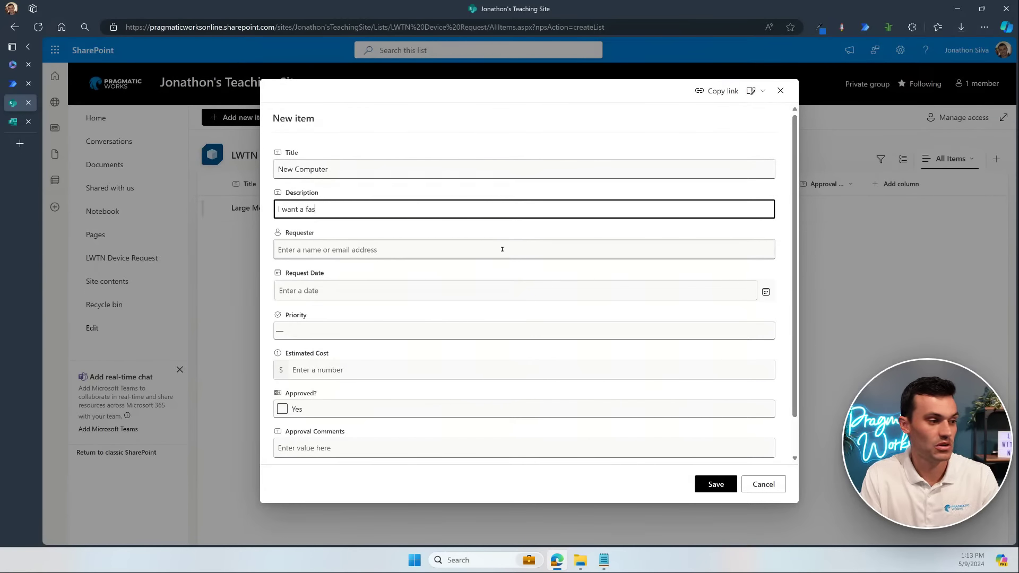
{"action": "type", "text": "t one"}
{"action": "left_click", "coordinate": [492, 248]}
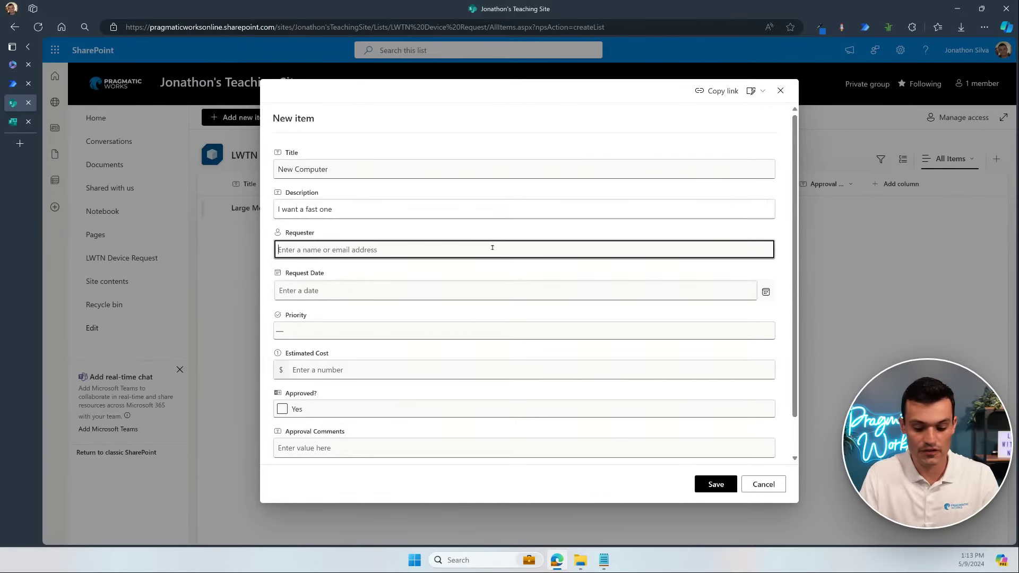
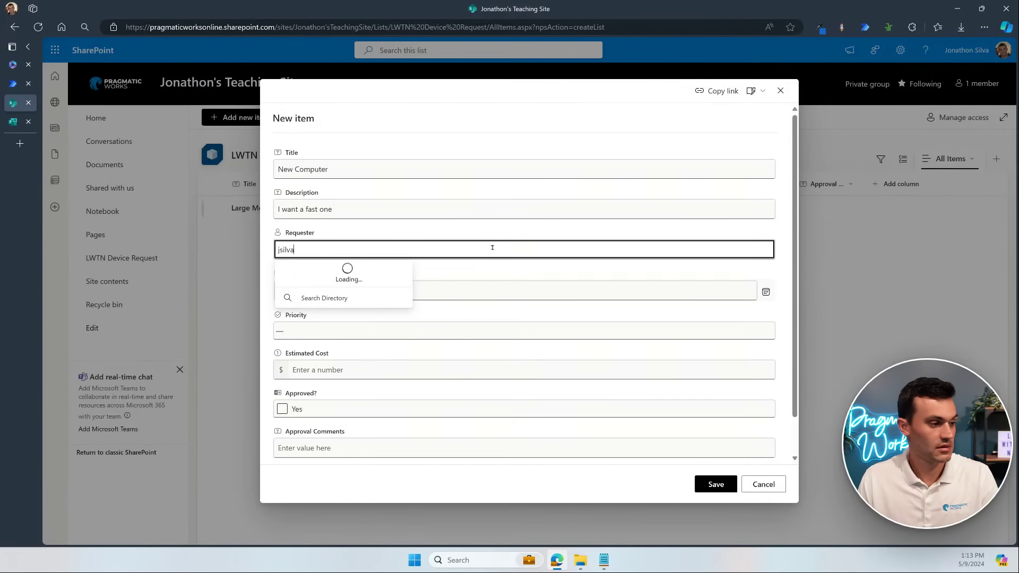
{"action": "left_click", "coordinate": [361, 283]}
Step: Set request date 5/9/2024, Critical priority and estimated cost 900, then save the item
{"action": "left_click", "coordinate": [385, 289]}
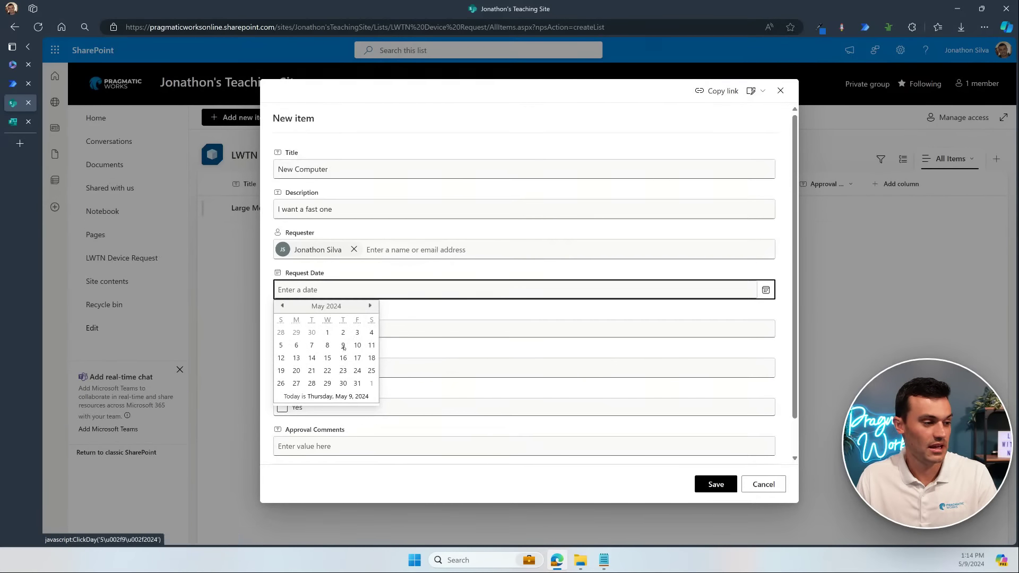
{"action": "left_click", "coordinate": [342, 345]}
{"action": "left_click", "coordinate": [404, 328]}
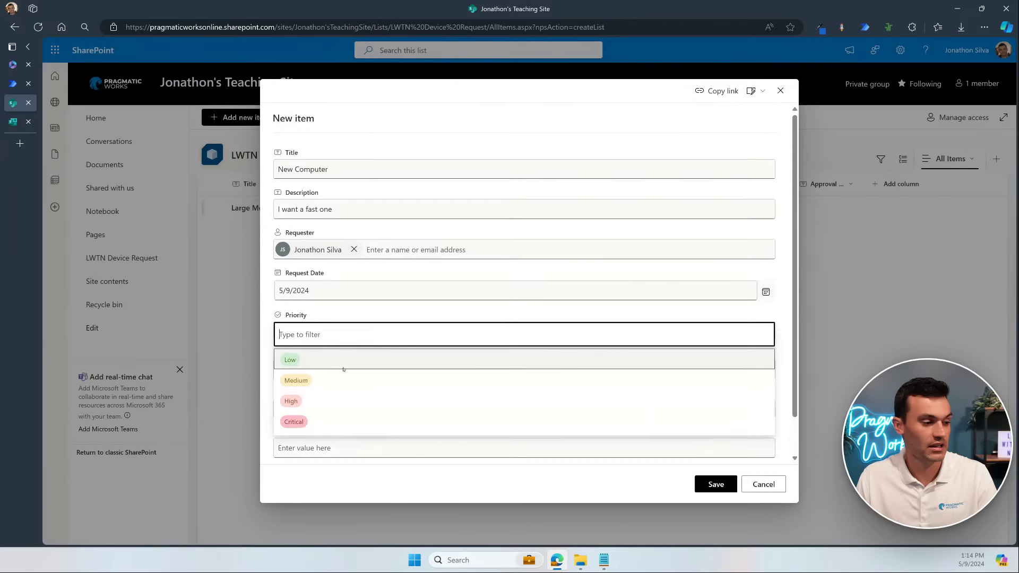
{"action": "left_click", "coordinate": [318, 420]}
{"action": "left_click", "coordinate": [438, 372]}
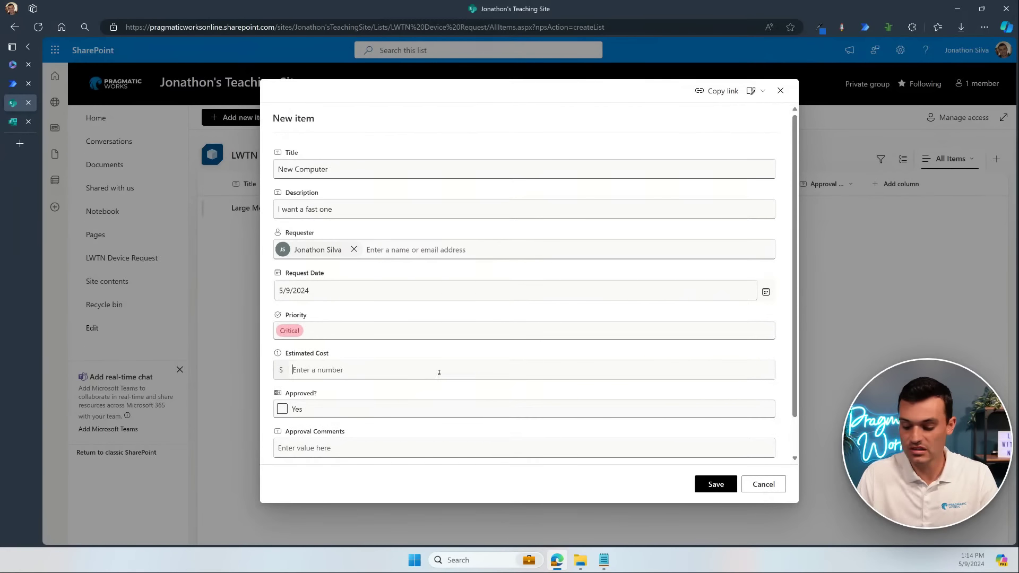
{"action": "type", "text": "900"}
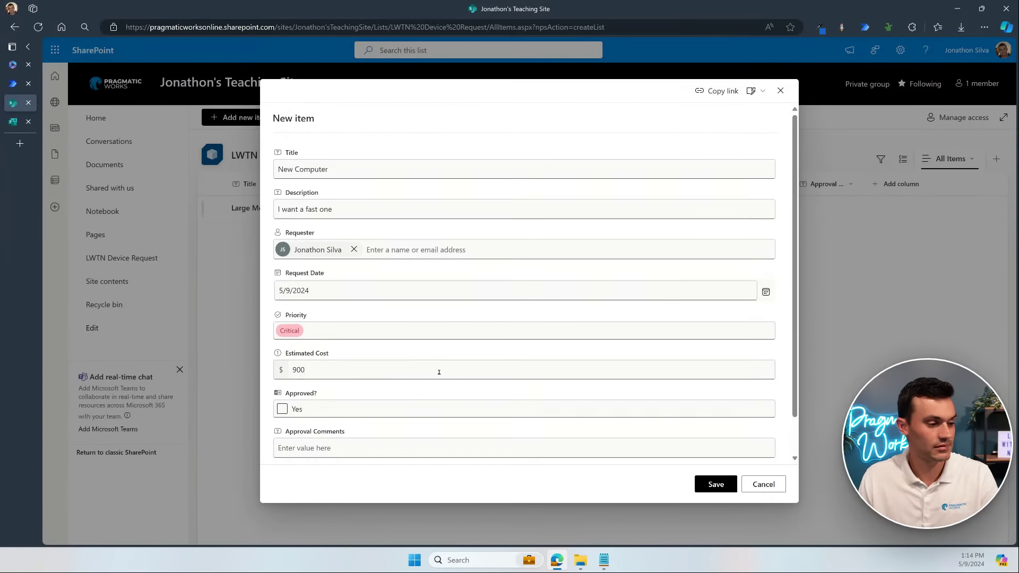
{"action": "scroll", "coordinate": [530, 361], "scroll_direction": "down", "scroll_amount": 1}
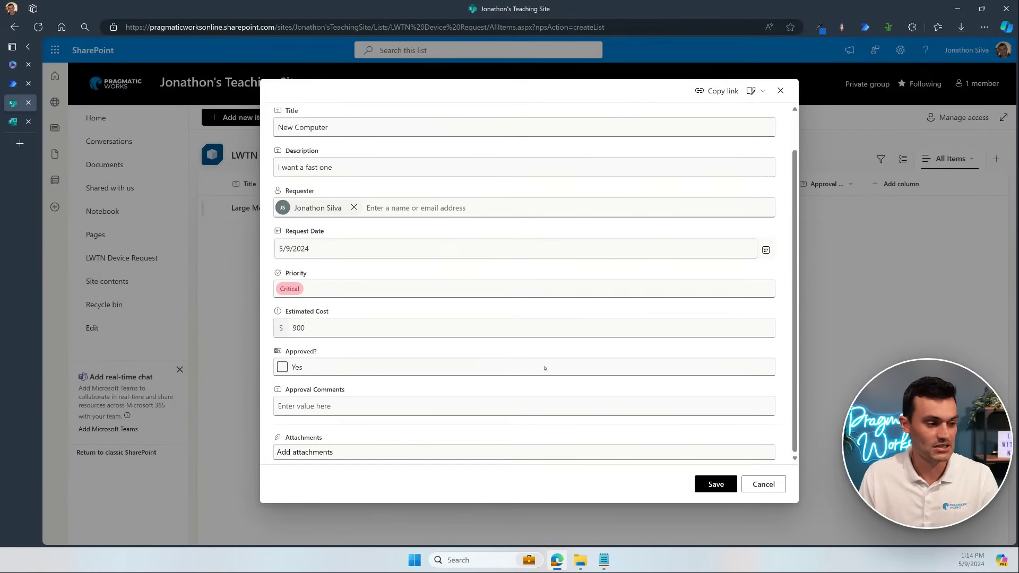
{"action": "left_click", "coordinate": [724, 486]}
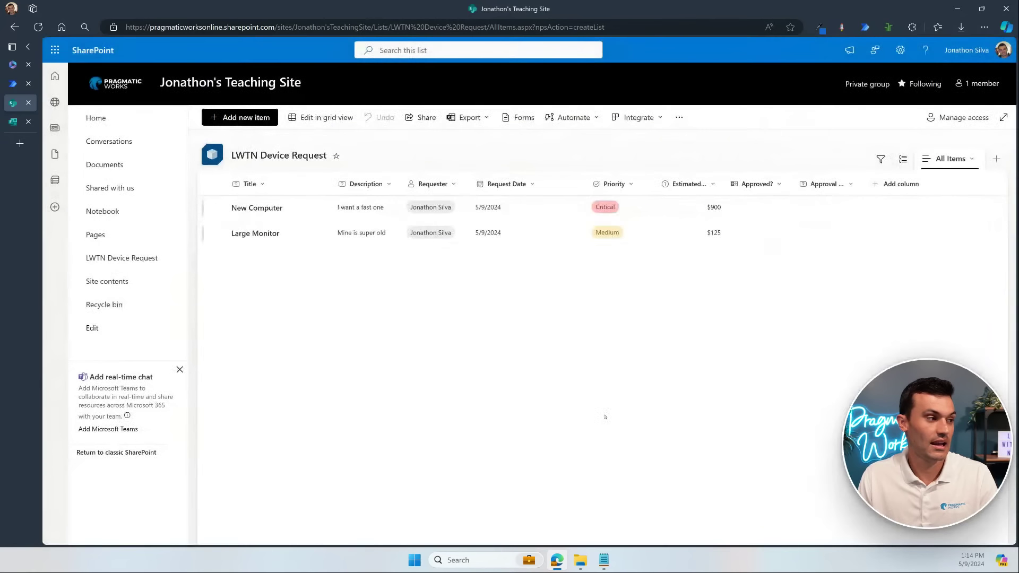
{"action": "left_click", "coordinate": [13, 83]}
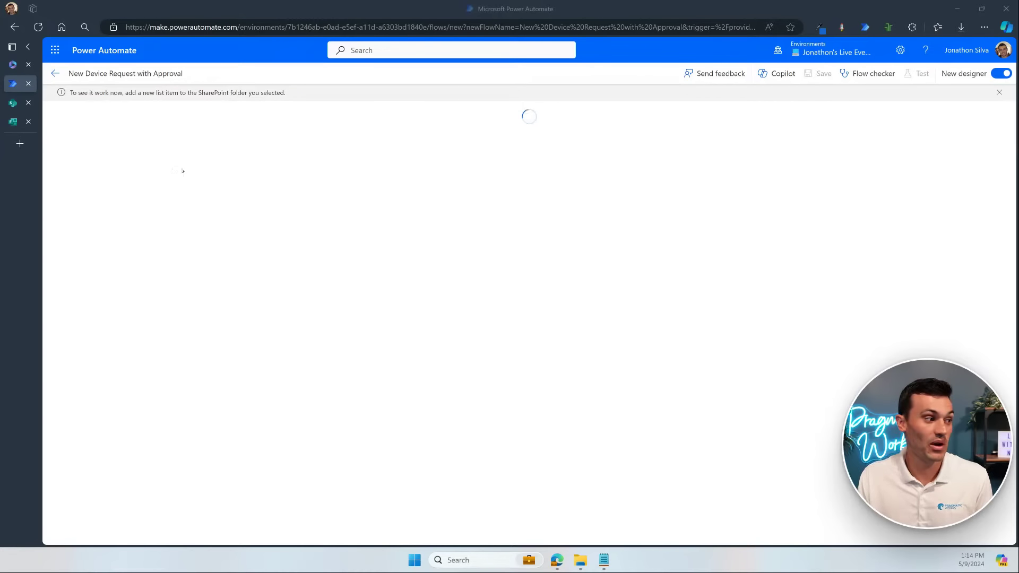
Step: Check the SharePoint device request list, then return to the Power Automate flow run as it progresses
{"action": "mouse_move", "coordinate": [11, 102]}
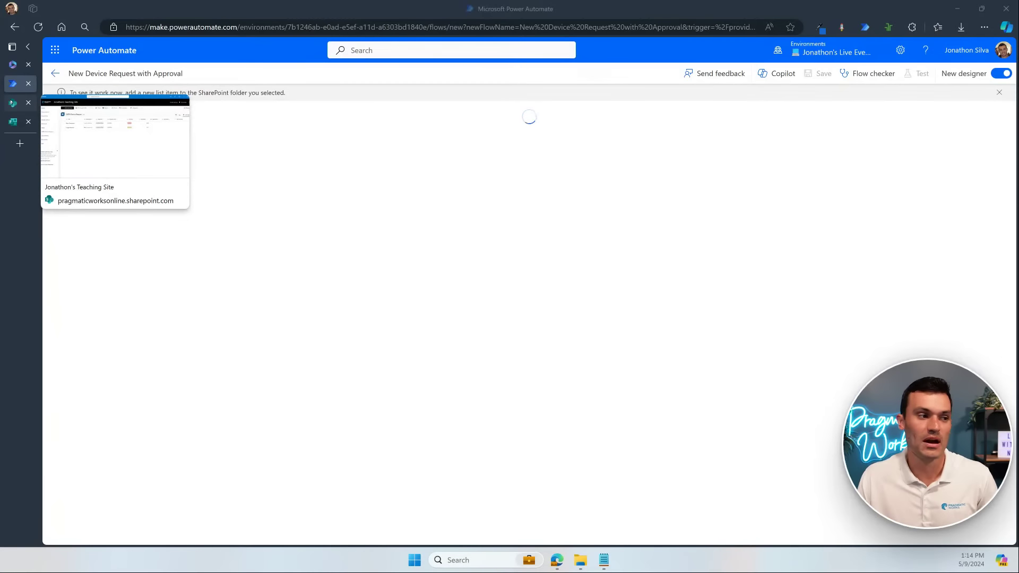
{"action": "left_click", "coordinate": [645, 236]}
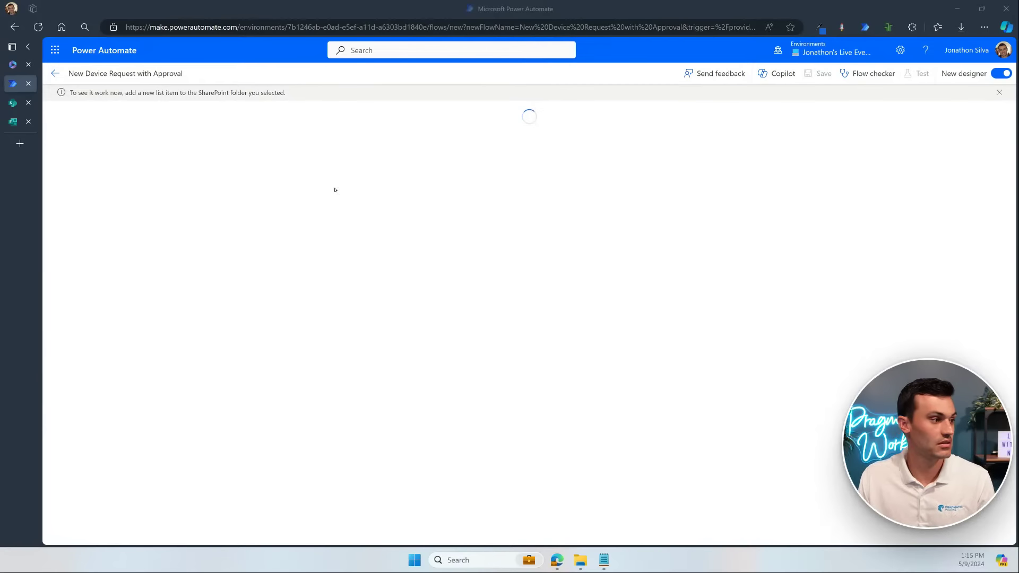
{"action": "left_click", "coordinate": [13, 103]}
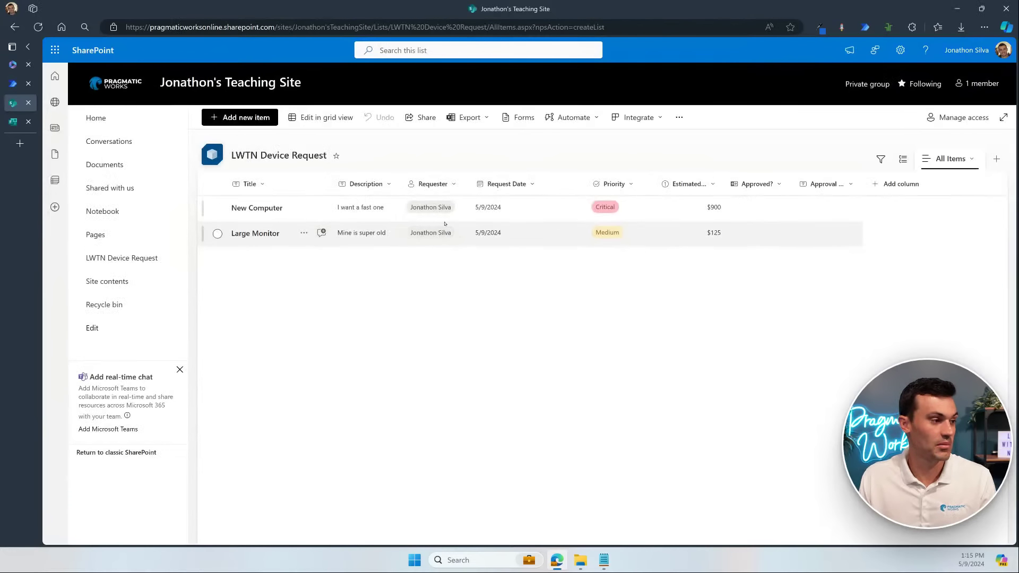
{"action": "left_click", "coordinate": [15, 89]}
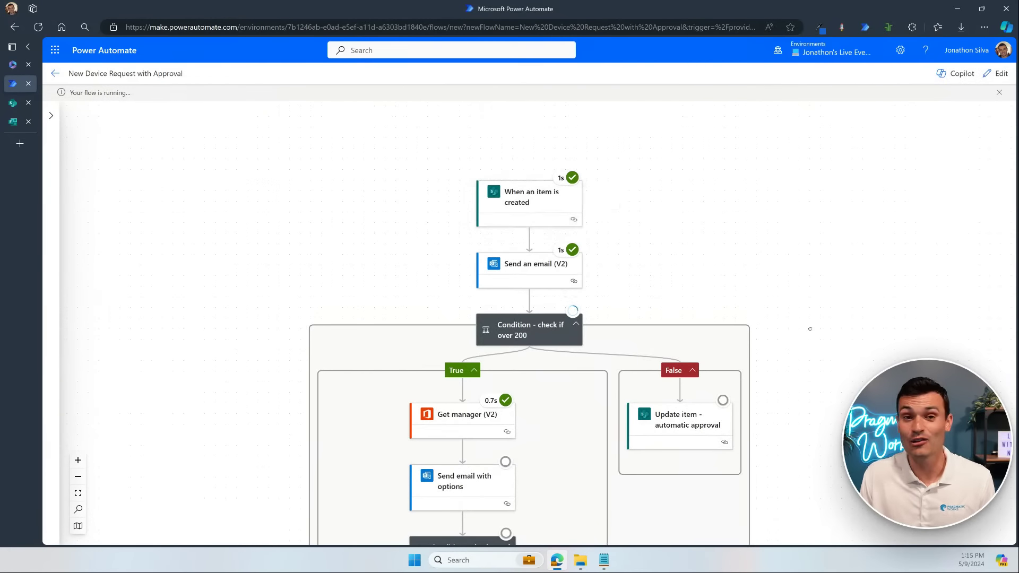
Step: Follow the run diagram, glance at the new device request notification email, then go to the SharePoint list
{"action": "left_click_drag", "start_coordinate": [807, 328], "coordinate": [844, 232]}
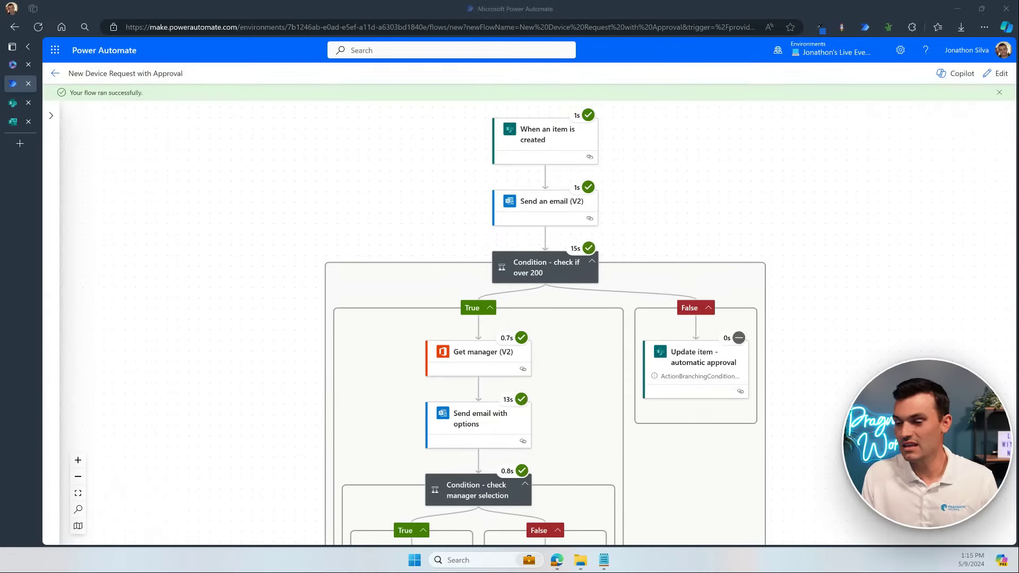
{"action": "left_click", "coordinate": [993, 286]}
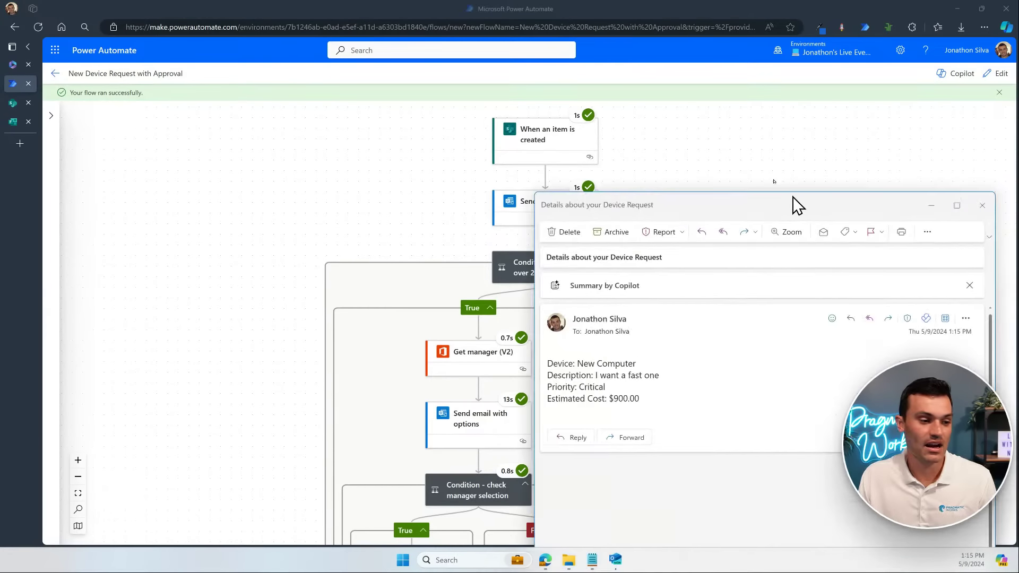
{"action": "left_click_drag", "start_coordinate": [796, 205], "coordinate": [743, 119]}
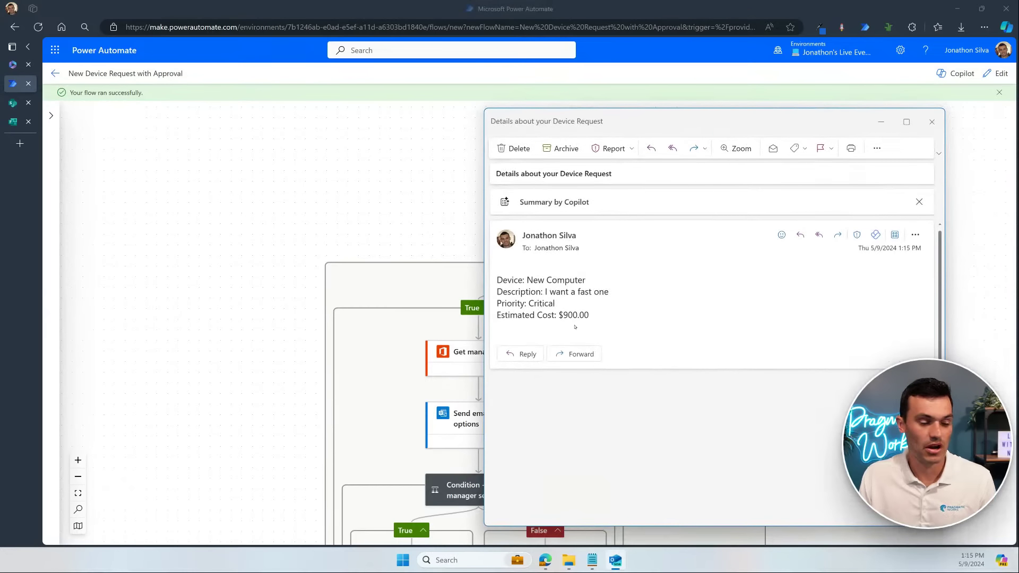
{"action": "left_click", "coordinate": [932, 121]}
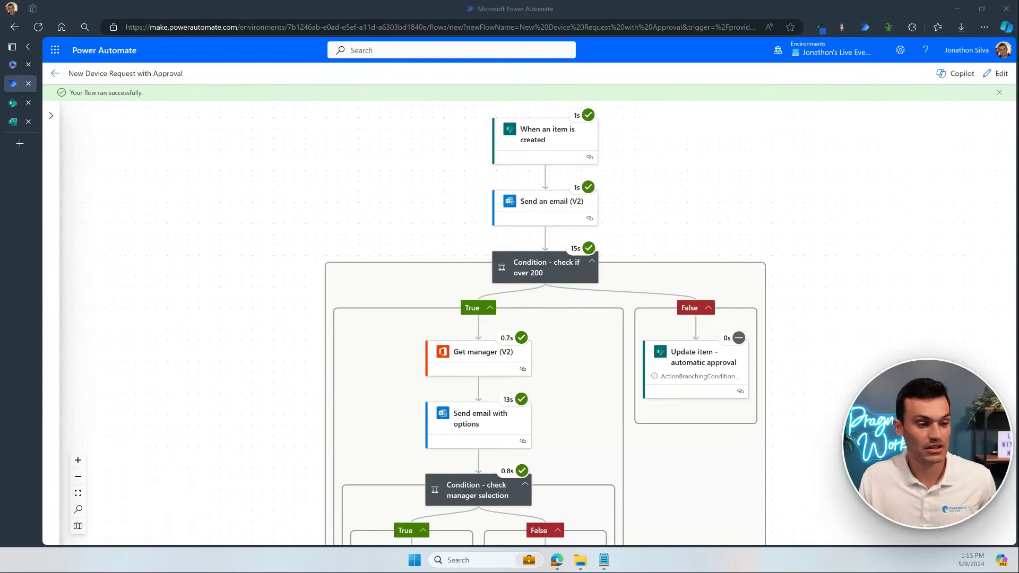
{"action": "scroll", "coordinate": [796, 382], "scroll_direction": "down", "scroll_amount": 2}
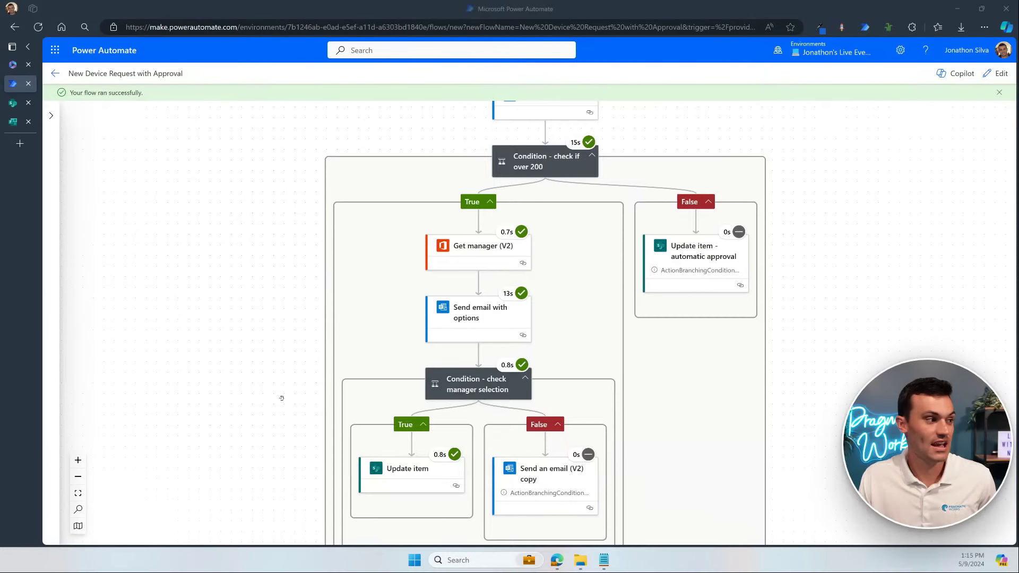
{"action": "key", "text": "ctrl+Tab"}
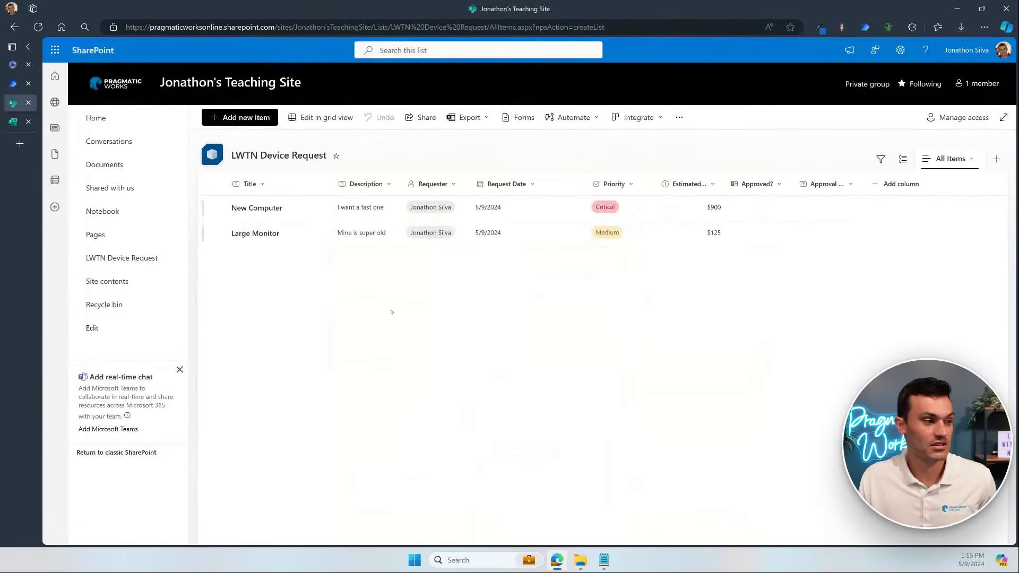
Step: Refresh the SharePoint list to confirm New Computer is approved, then return to the flow run
{"action": "key", "text": "F5"}
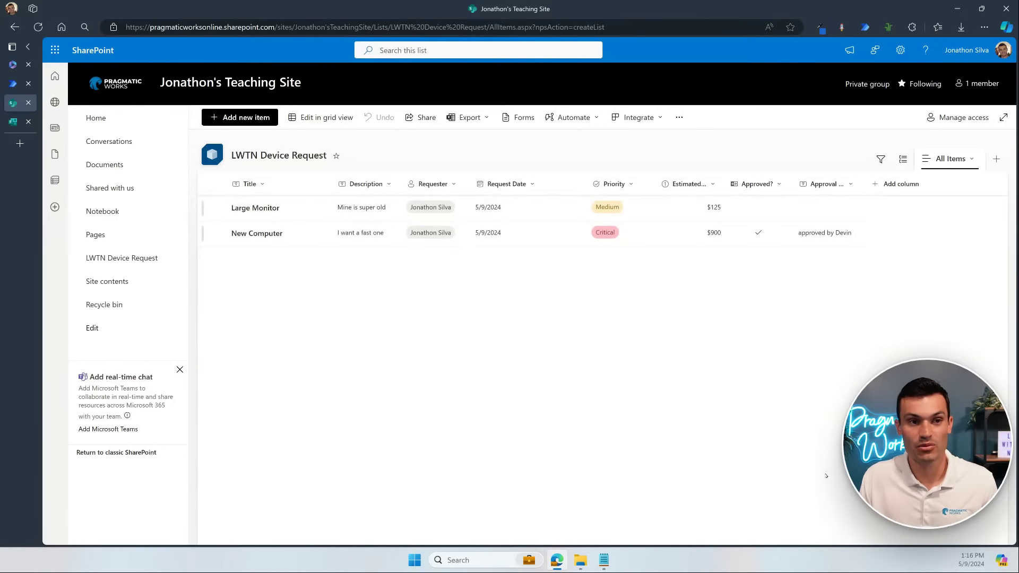
{"action": "left_click", "coordinate": [12, 83]}
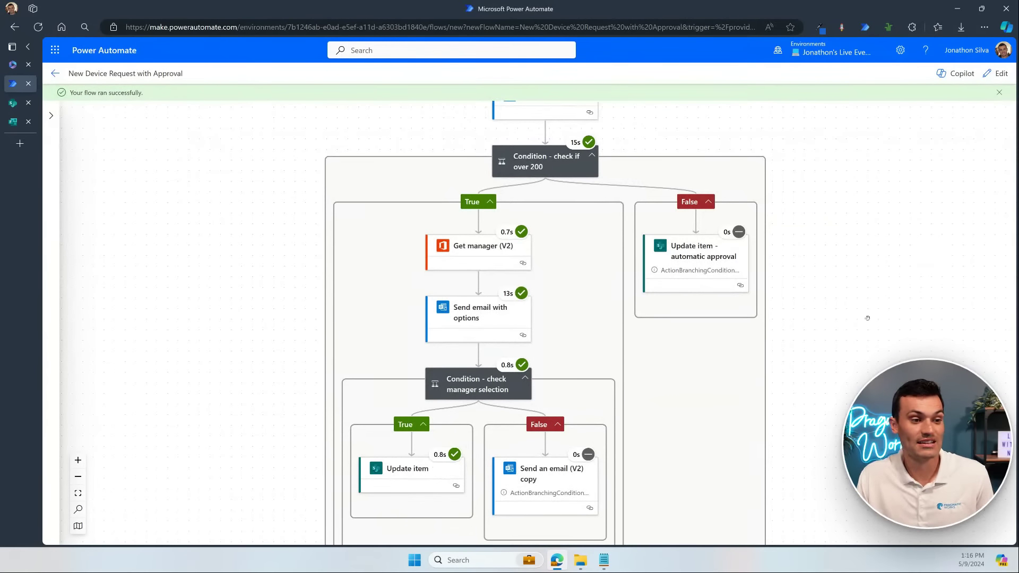
Step: Inspect the Get manager (V2) run outputs, highlighting the manager's displayName in the body
{"action": "left_click_drag", "start_coordinate": [867, 317], "coordinate": [903, 264]}
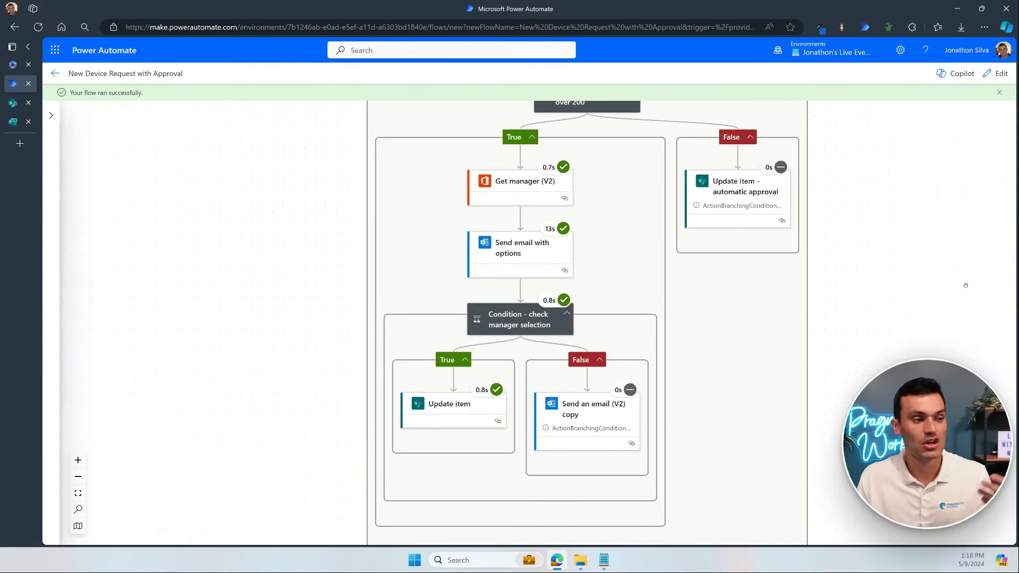
{"action": "left_click", "coordinate": [516, 189]}
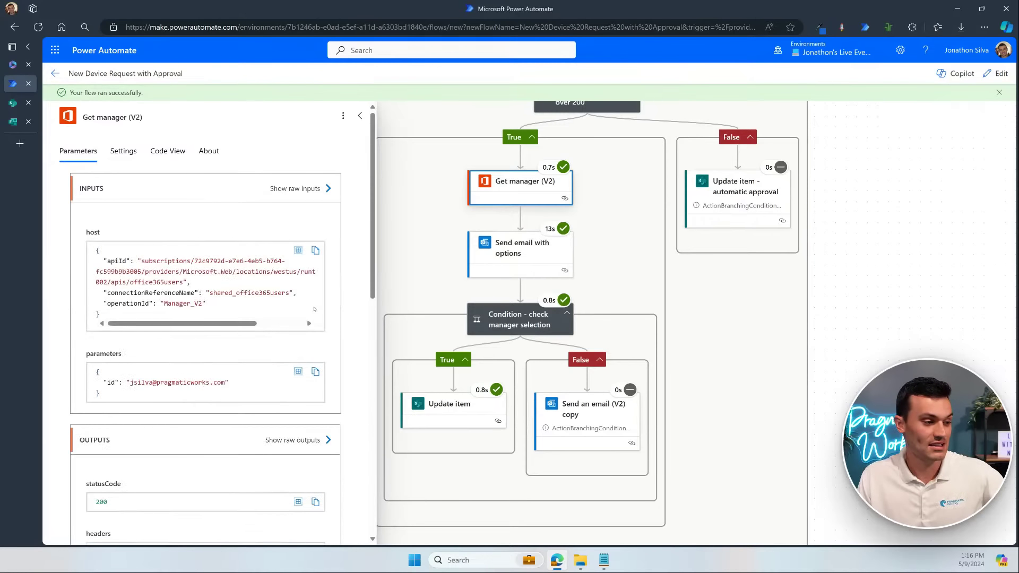
{"action": "scroll", "coordinate": [318, 377], "scroll_direction": "down", "scroll_amount": 2}
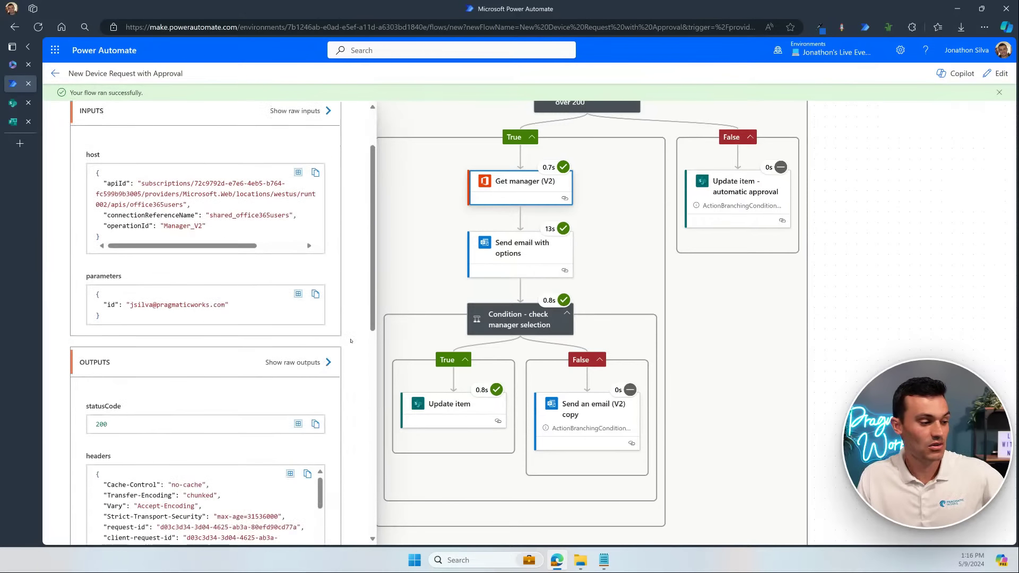
{"action": "scroll", "coordinate": [308, 466], "scroll_direction": "down", "scroll_amount": 1}
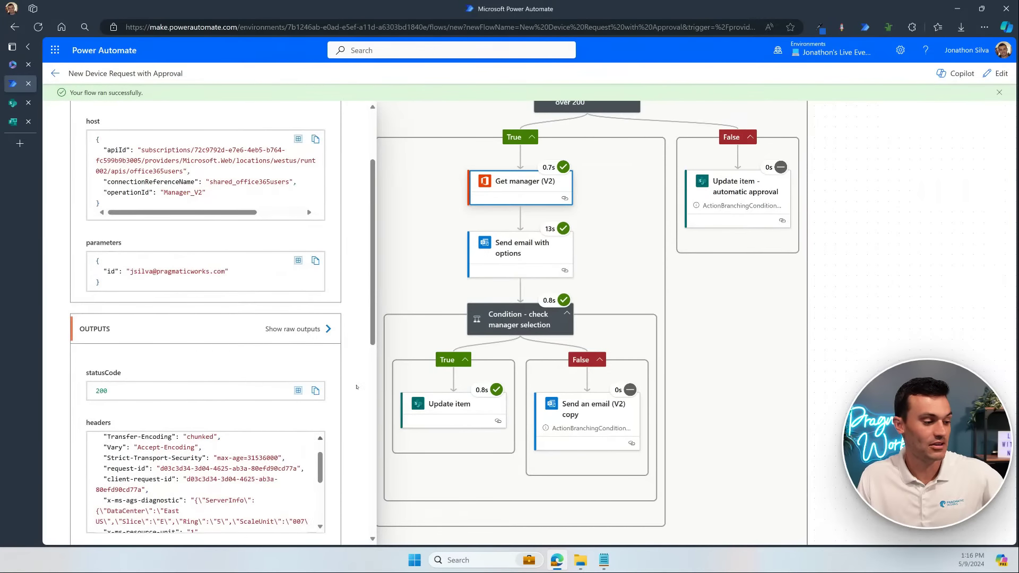
{"action": "scroll", "coordinate": [357, 388], "scroll_direction": "down", "scroll_amount": 1}
{"action": "scroll", "coordinate": [357, 388], "scroll_direction": "down", "scroll_amount": 3}
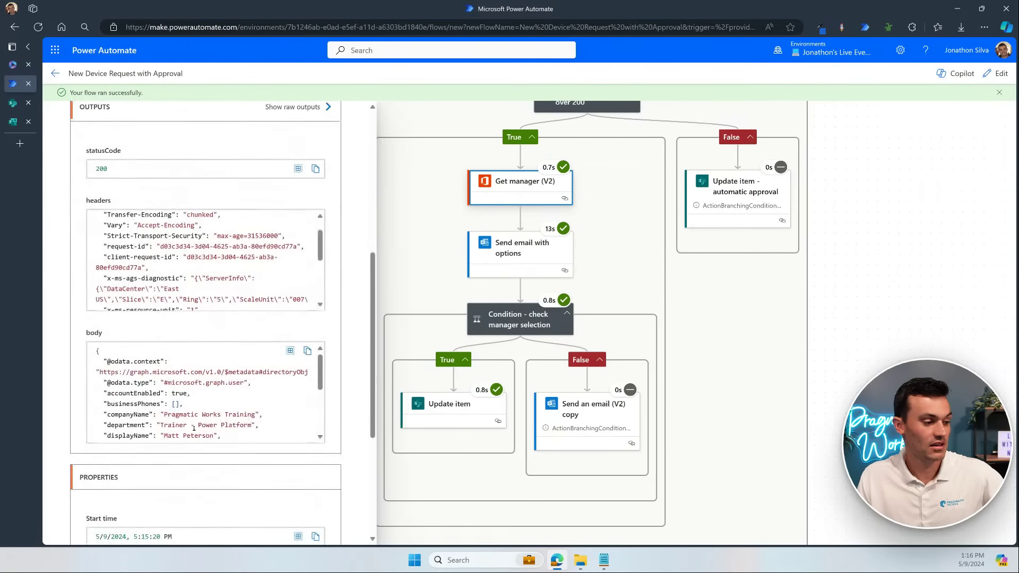
{"action": "left_click_drag", "start_coordinate": [174, 435], "coordinate": [213, 435]}
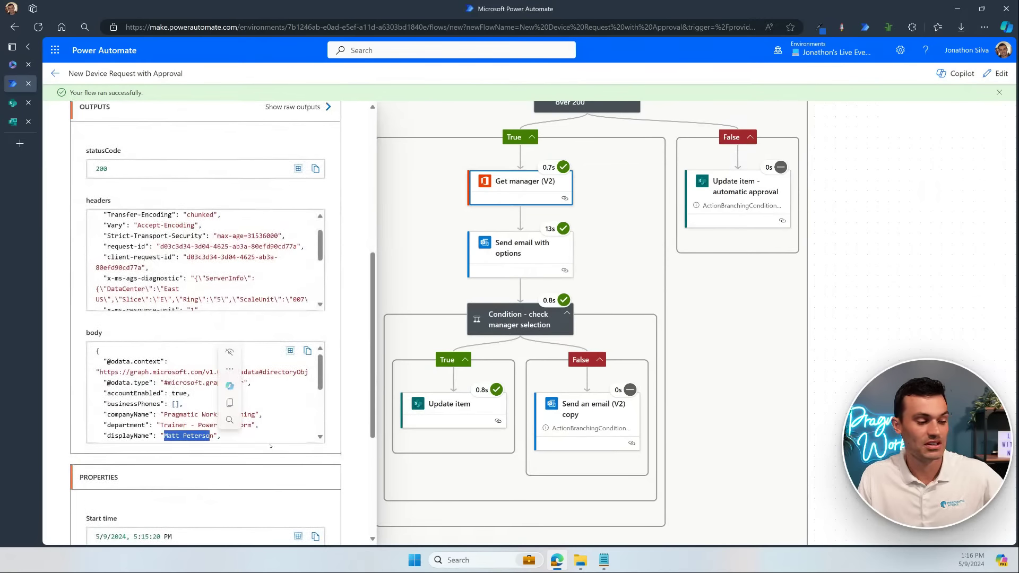
{"action": "left_click", "coordinate": [270, 433]}
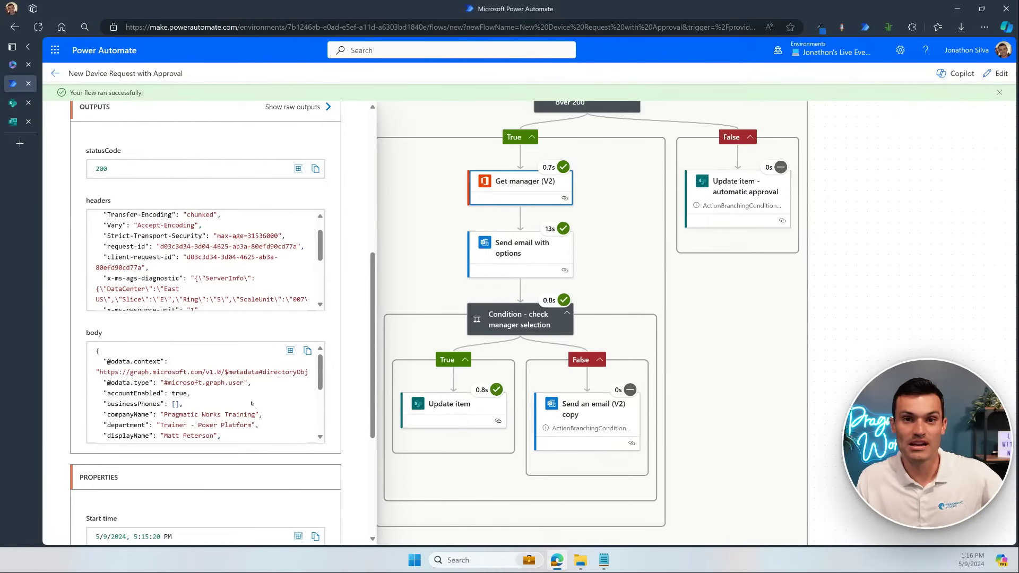
{"action": "scroll", "coordinate": [251, 407], "scroll_direction": "down", "scroll_amount": 1}
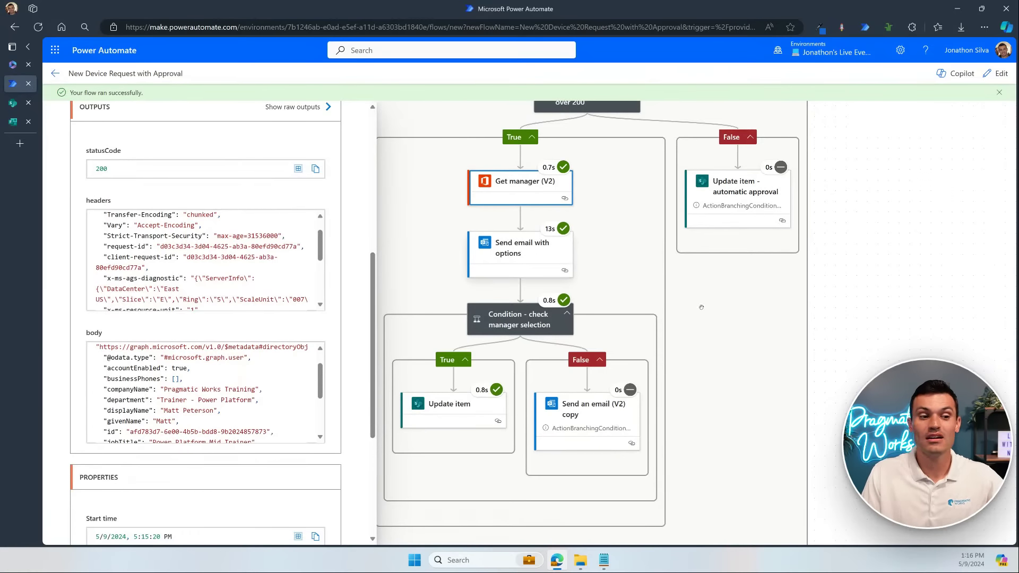
Step: Pan across the completed run branches, then switch to the SharePoint device request list
{"action": "left_click_drag", "start_coordinate": [706, 306], "coordinate": [753, 297]}
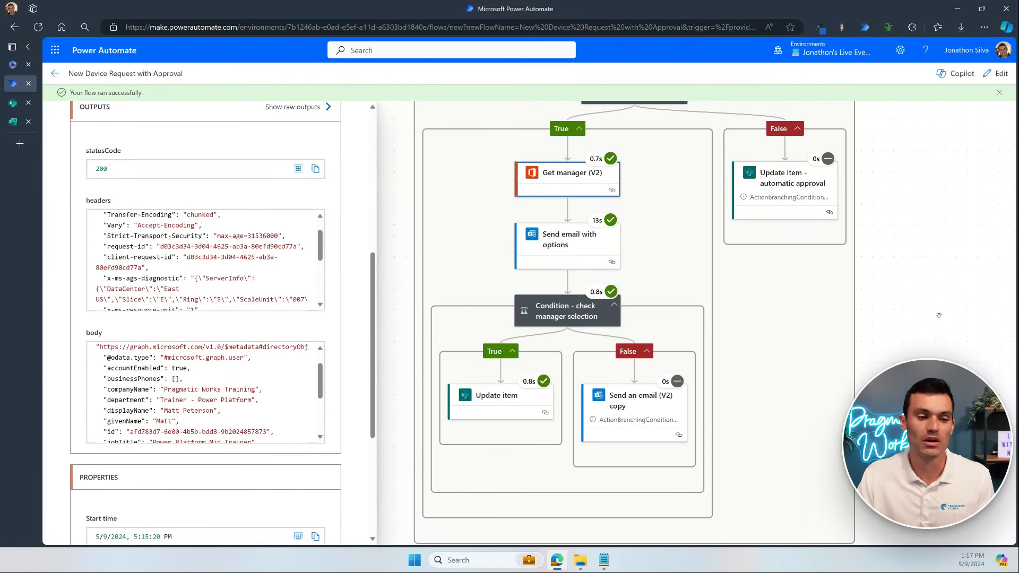
{"action": "left_click_drag", "start_coordinate": [939, 315], "coordinate": [968, 343]}
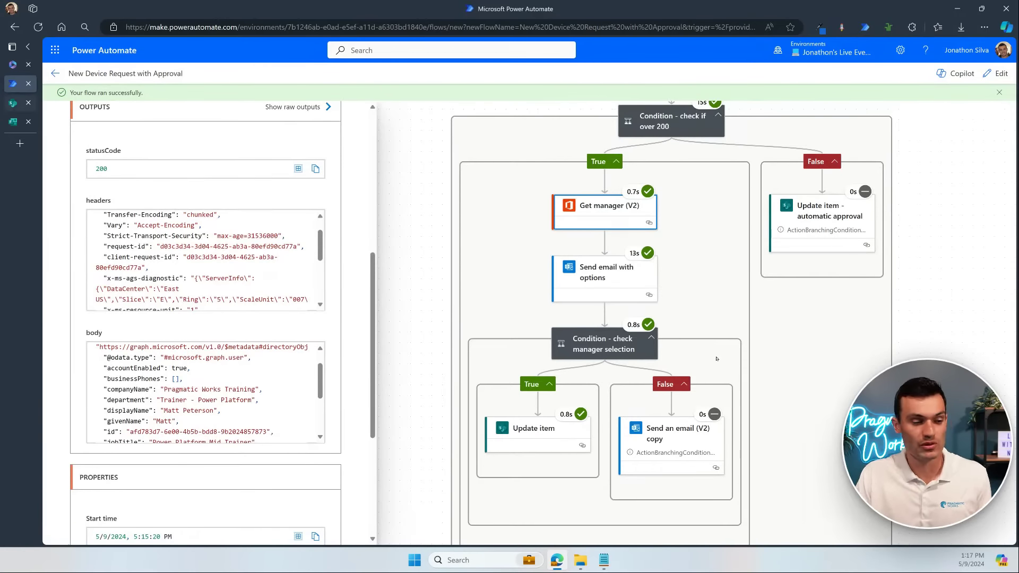
{"action": "left_click", "coordinate": [13, 103]}
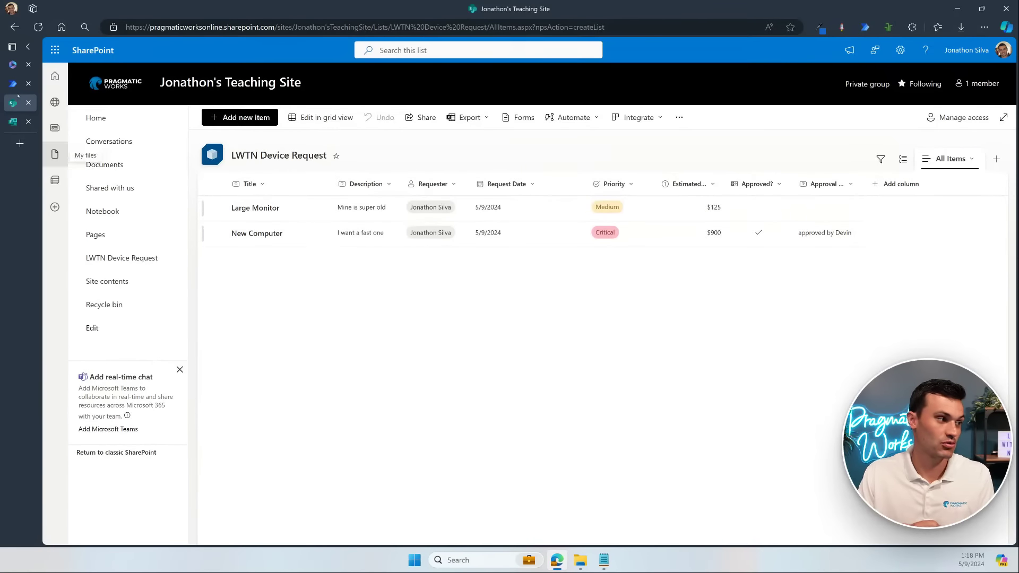
Step: Return to the flow run and go to the flow's details page showing three successful runs
{"action": "left_click", "coordinate": [14, 84]}
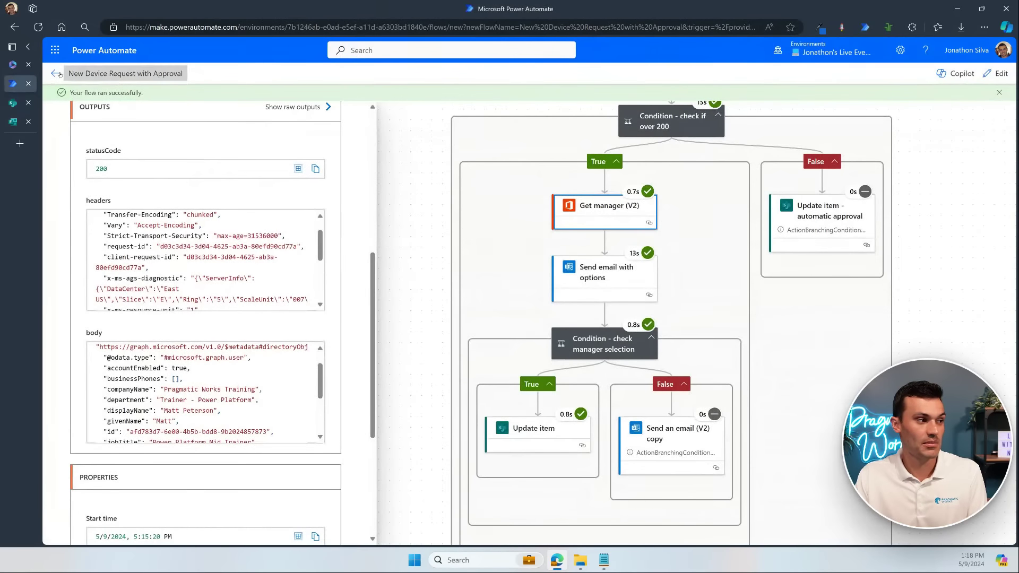
{"action": "left_click", "coordinate": [57, 74]}
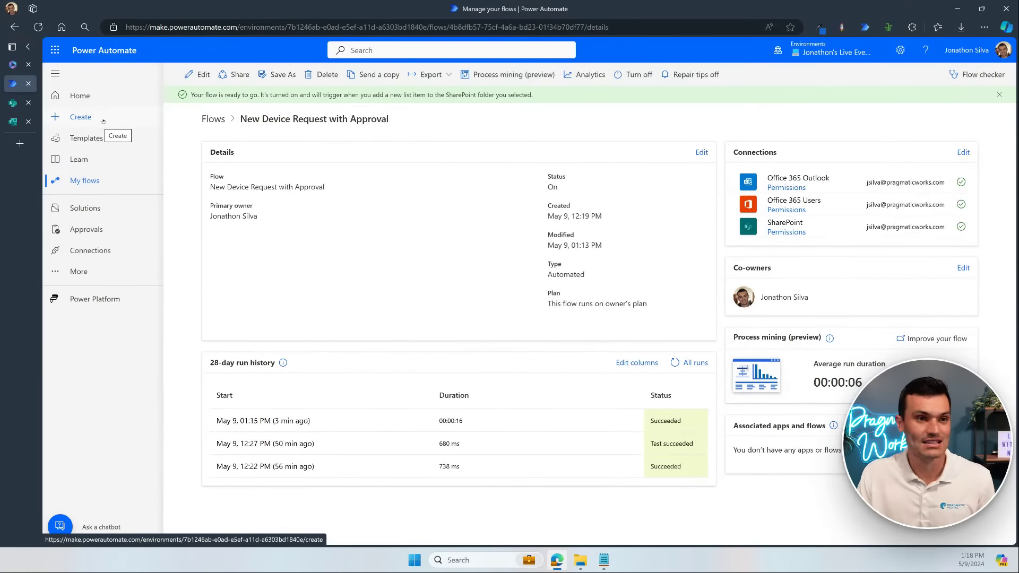
Step: Go to the Create page and dismiss the forwarded device-request approval email
{"action": "left_click", "coordinate": [102, 119]}
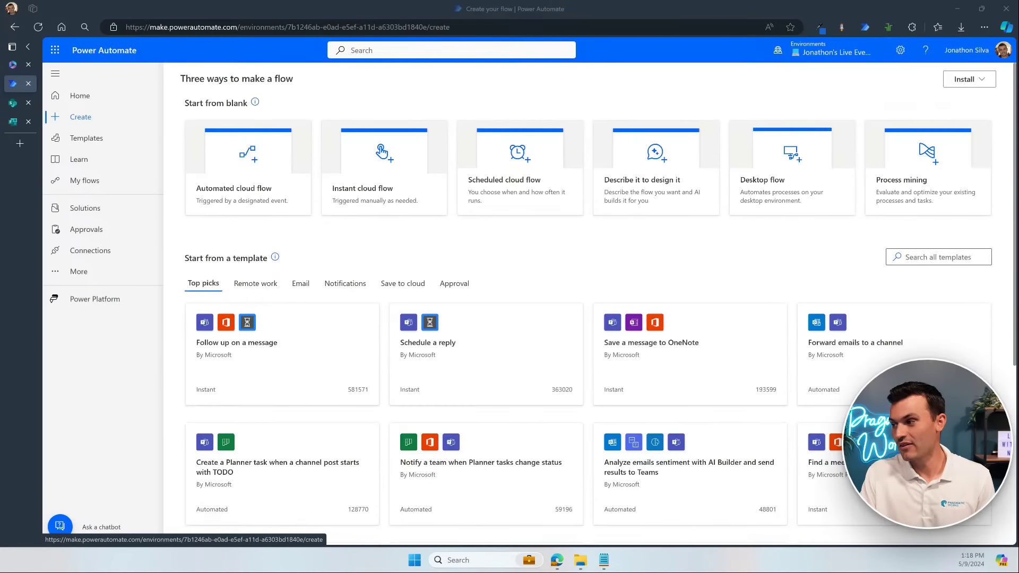
{"action": "left_click_drag", "start_coordinate": [1014, 329], "coordinate": [752, 93]}
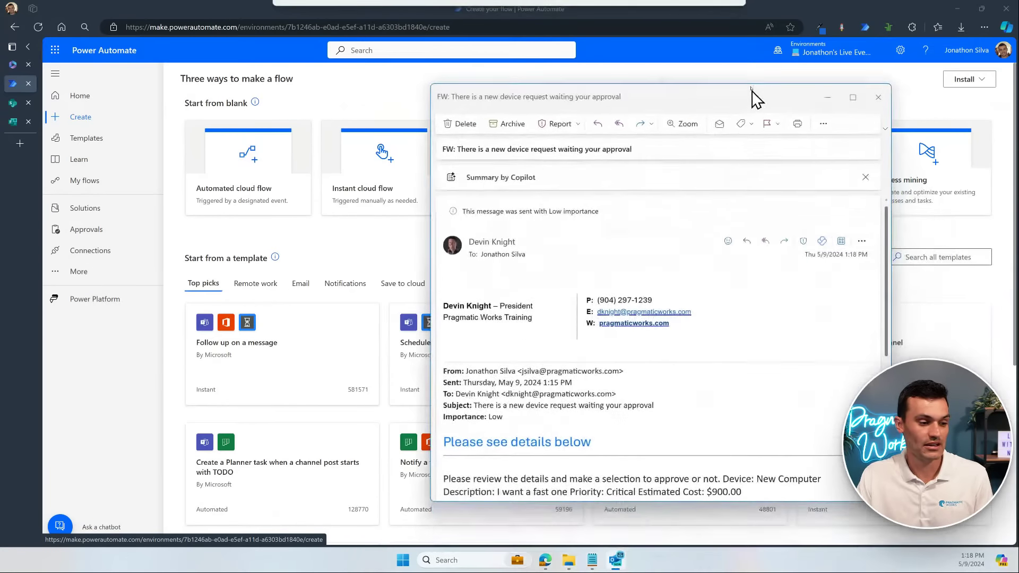
{"action": "scroll", "coordinate": [725, 391], "scroll_direction": "down", "scroll_amount": 5}
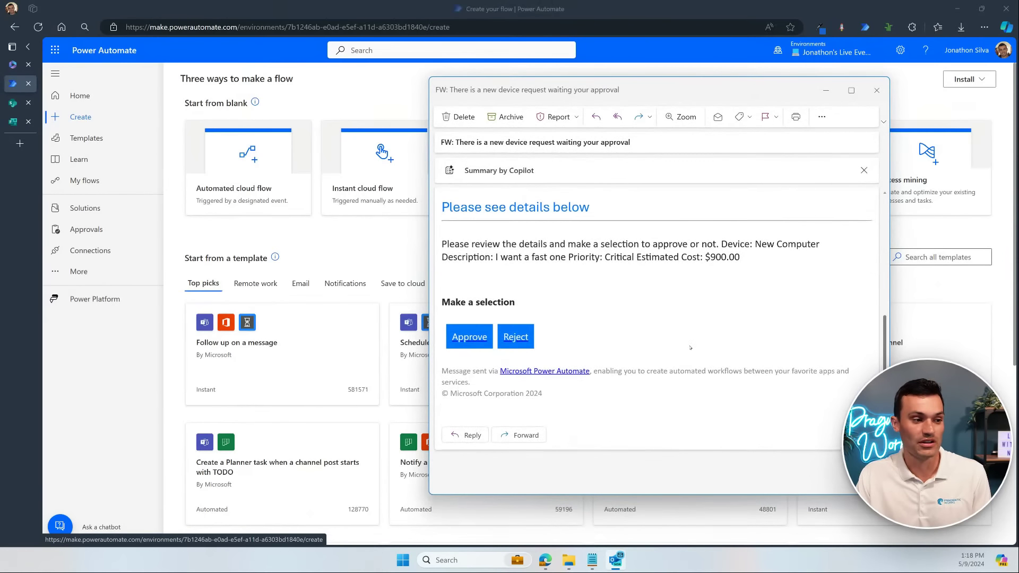
{"action": "scroll", "coordinate": [633, 346], "scroll_direction": "up", "scroll_amount": 3}
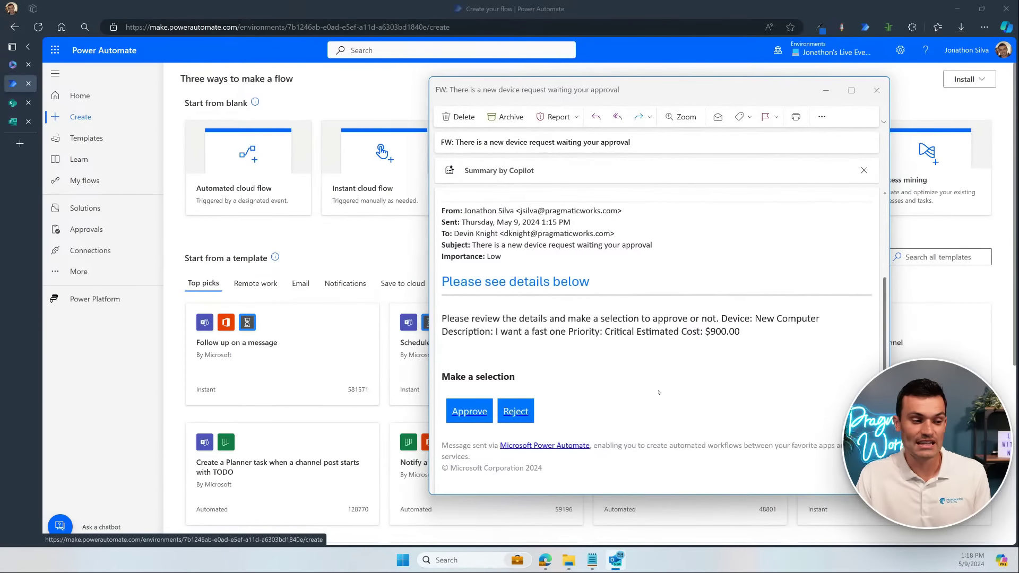
{"action": "left_click", "coordinate": [877, 90]}
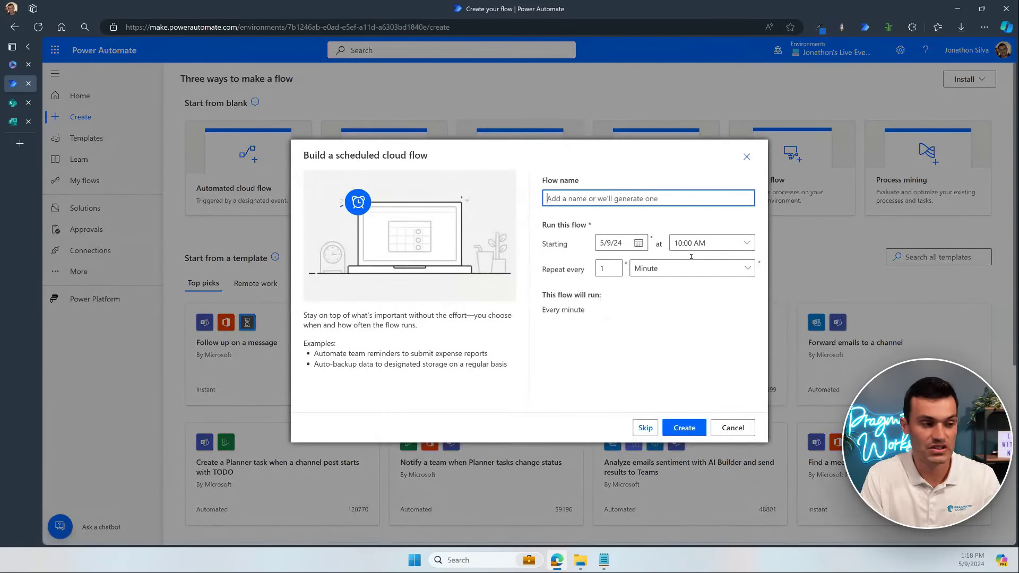
Step: Create scheduled flow 'Send email with all requests', starting 5/10/24, repeating weekly on Mondays only
{"action": "type", "text": "Send email wi"}
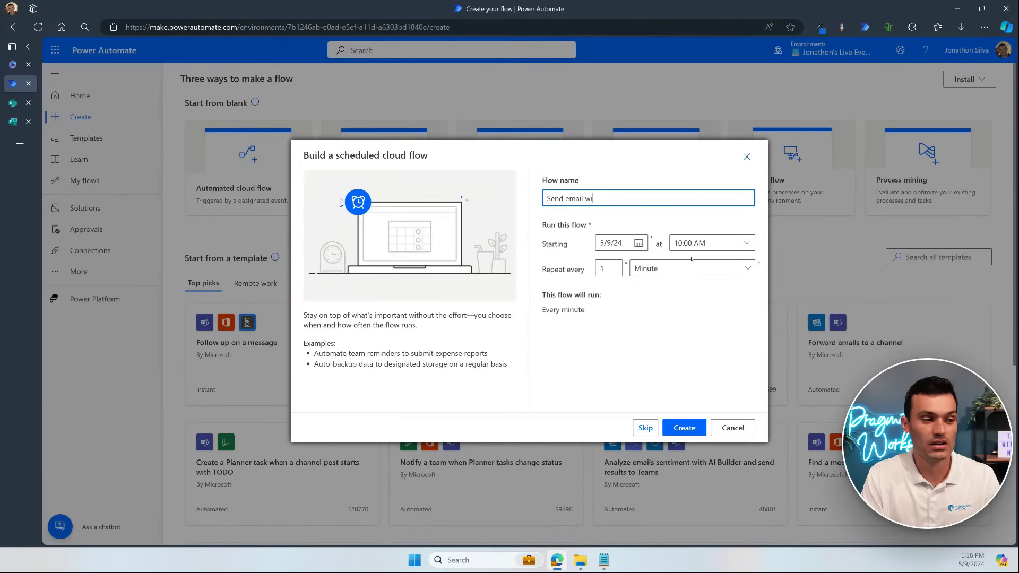
{"action": "type", "text": "th all re"}
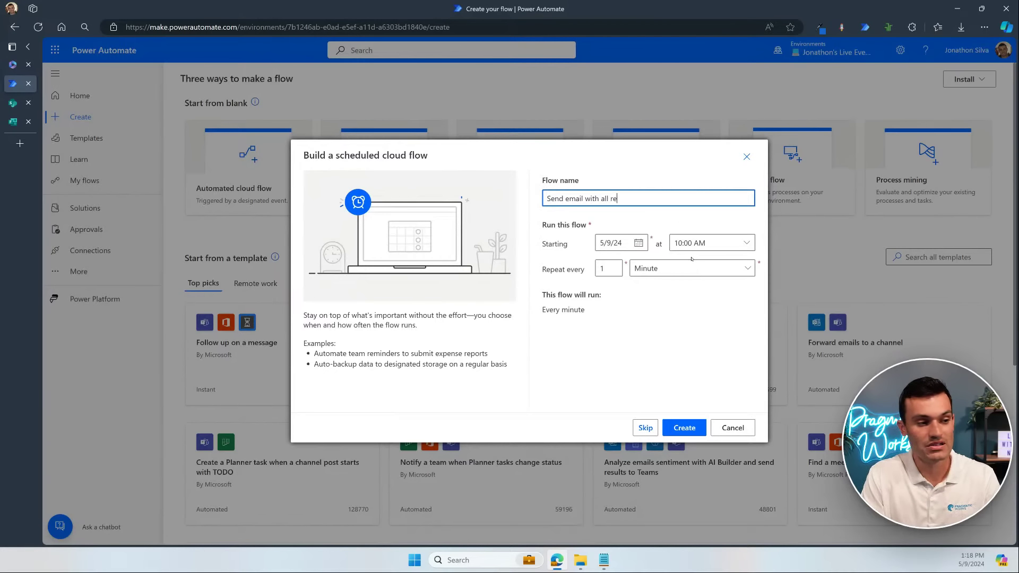
{"action": "type", "text": "quests"}
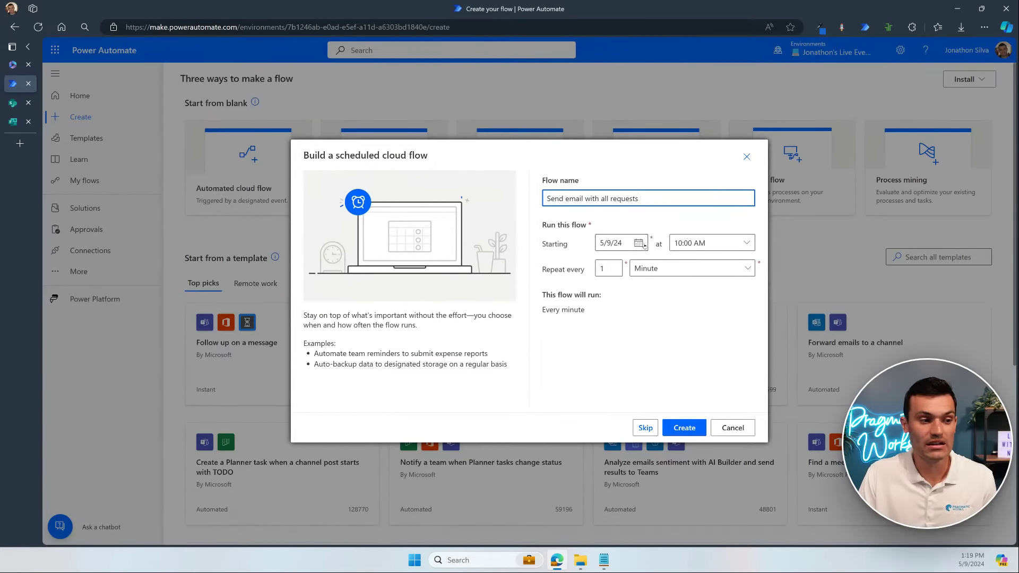
{"action": "left_click", "coordinate": [623, 244]}
{"action": "left_click", "coordinate": [684, 312]}
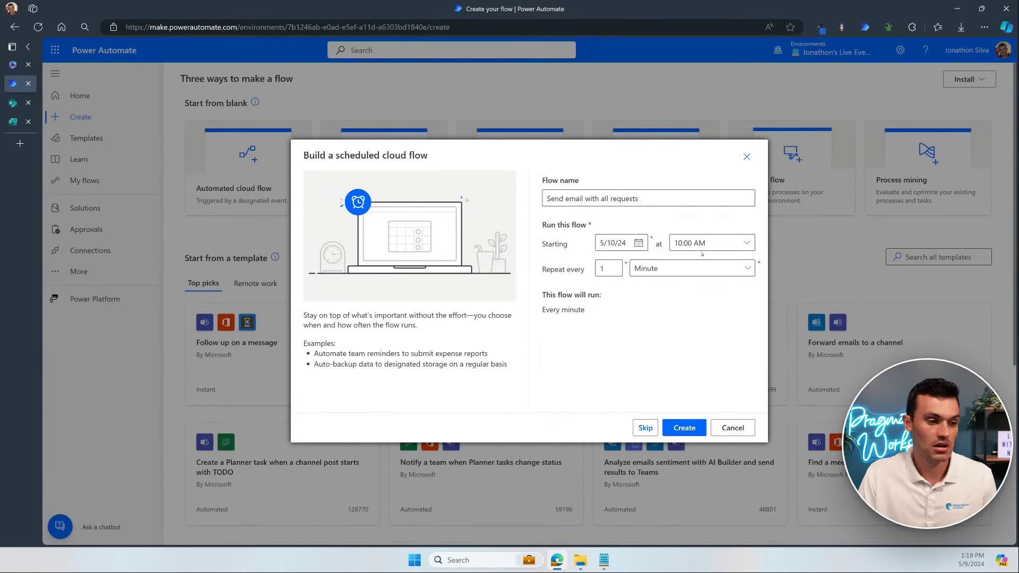
{"action": "left_click", "coordinate": [667, 269]}
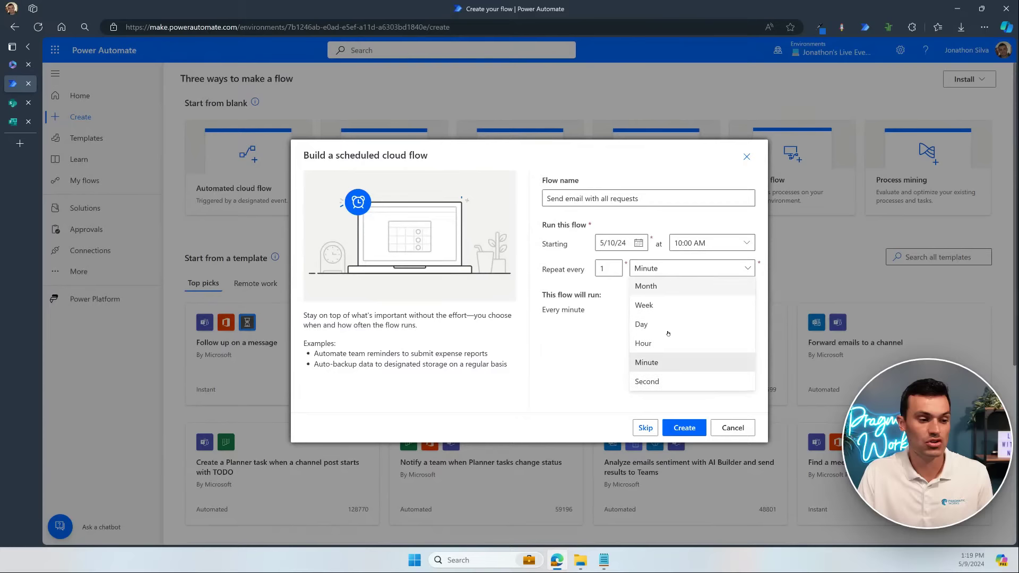
{"action": "left_click", "coordinate": [650, 305]}
{"action": "left_click", "coordinate": [552, 315]}
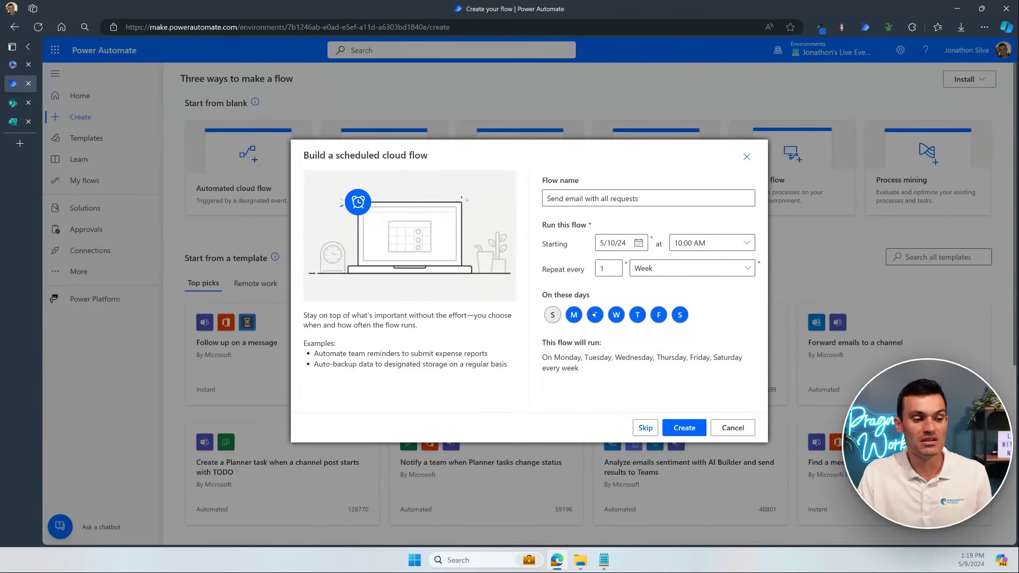
{"action": "left_click", "coordinate": [595, 315]}
{"action": "left_click", "coordinate": [616, 315]}
{"action": "left_click", "coordinate": [637, 314]}
{"action": "left_click", "coordinate": [659, 315]}
{"action": "left_click", "coordinate": [679, 315]}
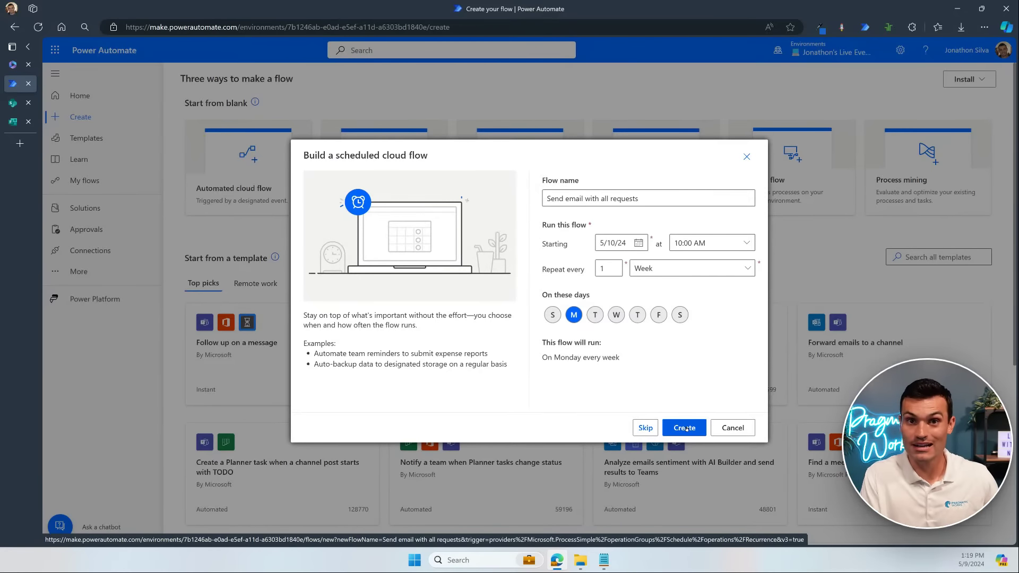
{"action": "left_click", "coordinate": [684, 427]}
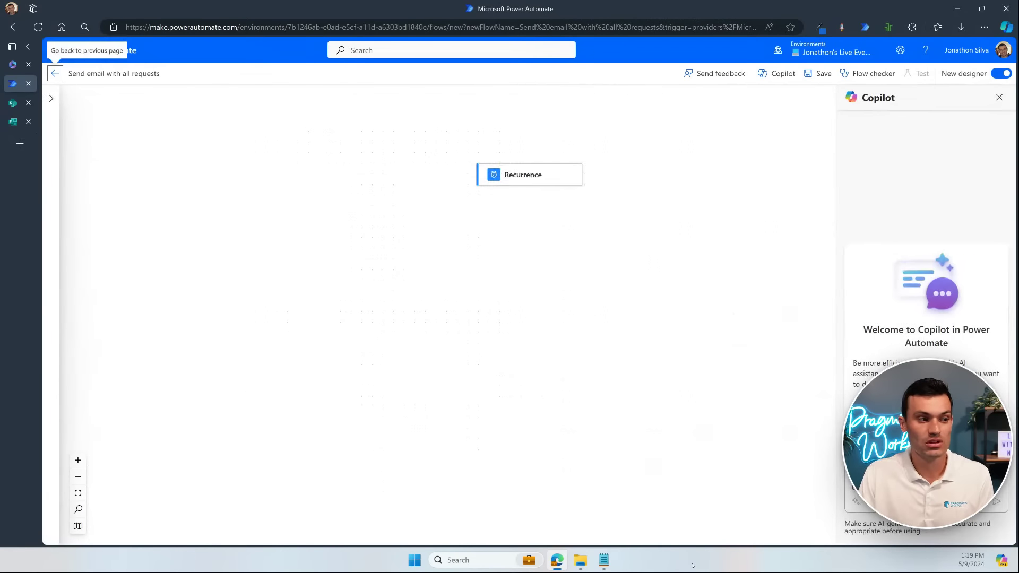
Step: Add a SharePoint Get items action after the Recurrence trigger by searching 'get items'
{"action": "left_click", "coordinate": [545, 181]}
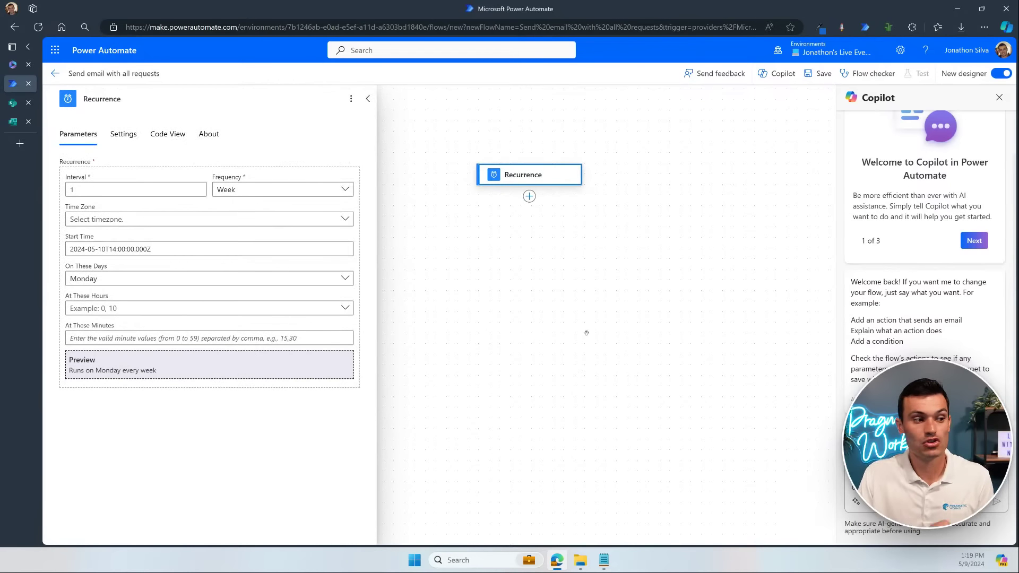
{"action": "left_click_drag", "start_coordinate": [586, 332], "coordinate": [604, 289]}
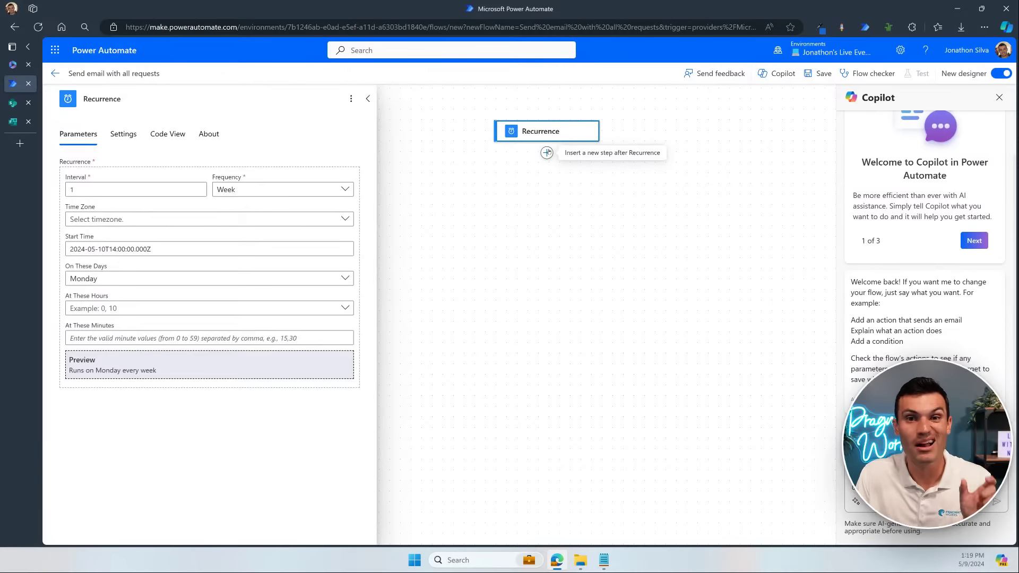
{"action": "left_click", "coordinate": [547, 152]}
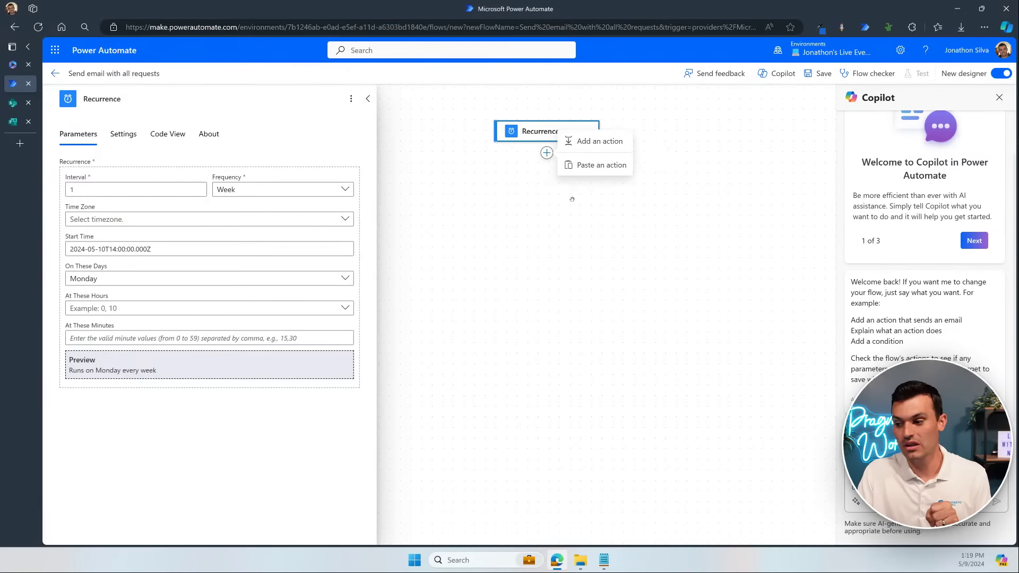
{"action": "left_click", "coordinate": [596, 141]}
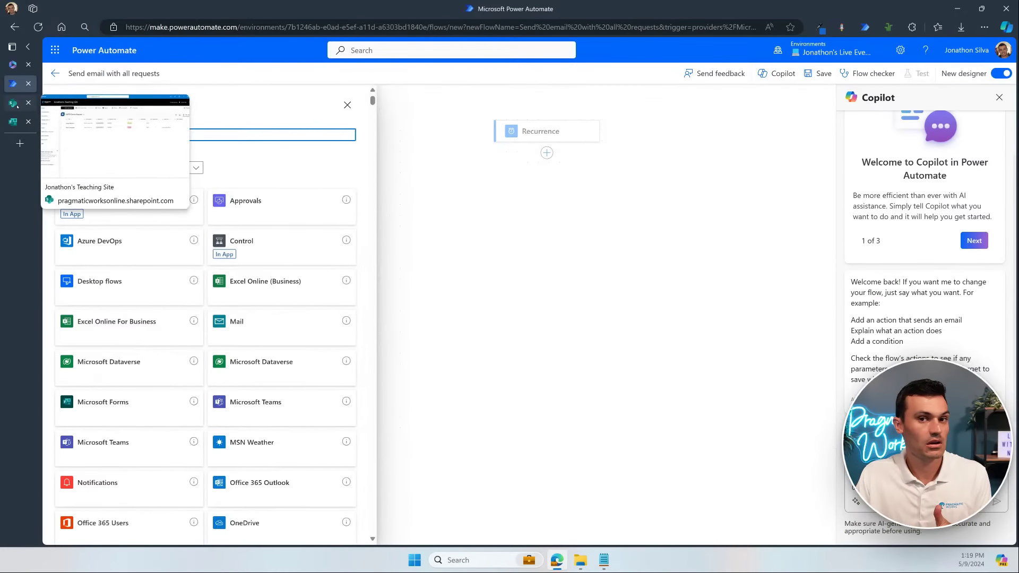
{"action": "left_click", "coordinate": [17, 104]}
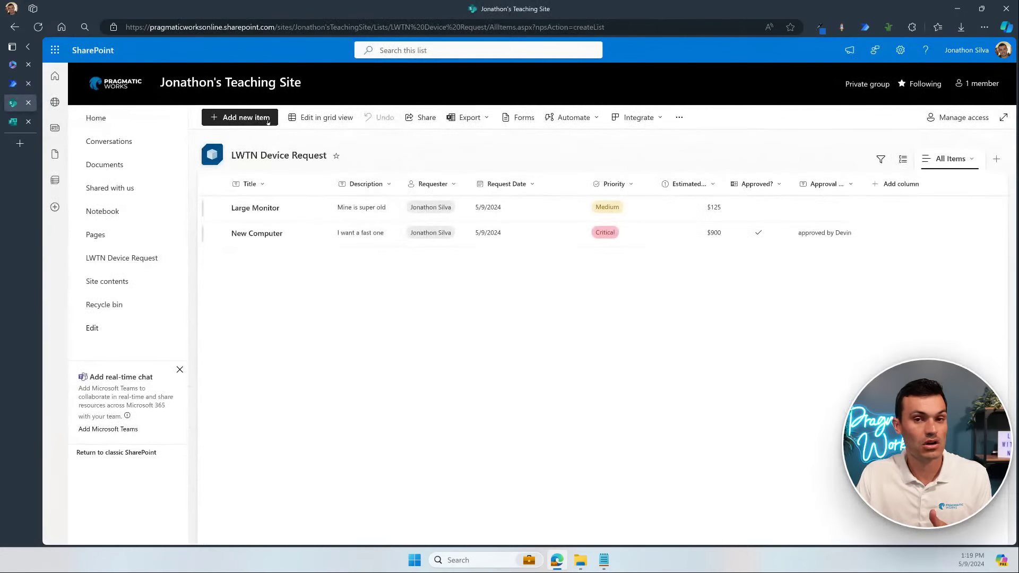
{"action": "left_click", "coordinate": [15, 84]}
{"action": "left_click", "coordinate": [150, 134]}
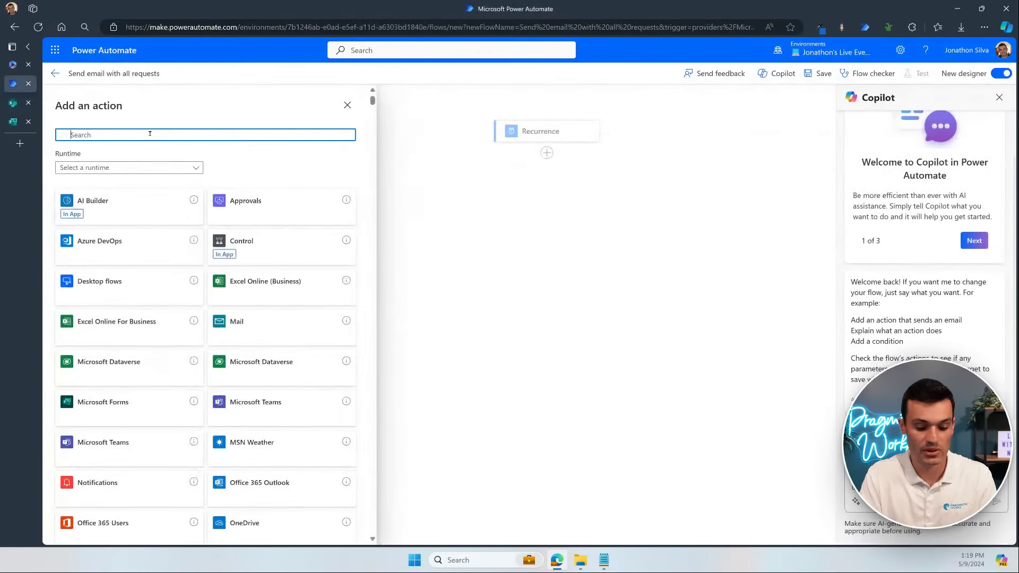
{"action": "type", "text": "get items"}
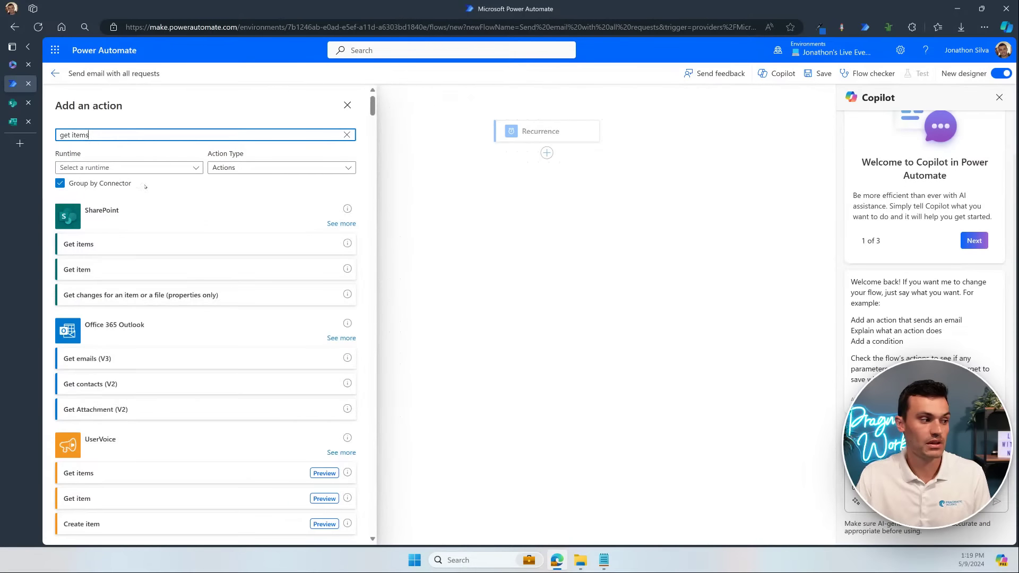
{"action": "left_click", "coordinate": [128, 245]}
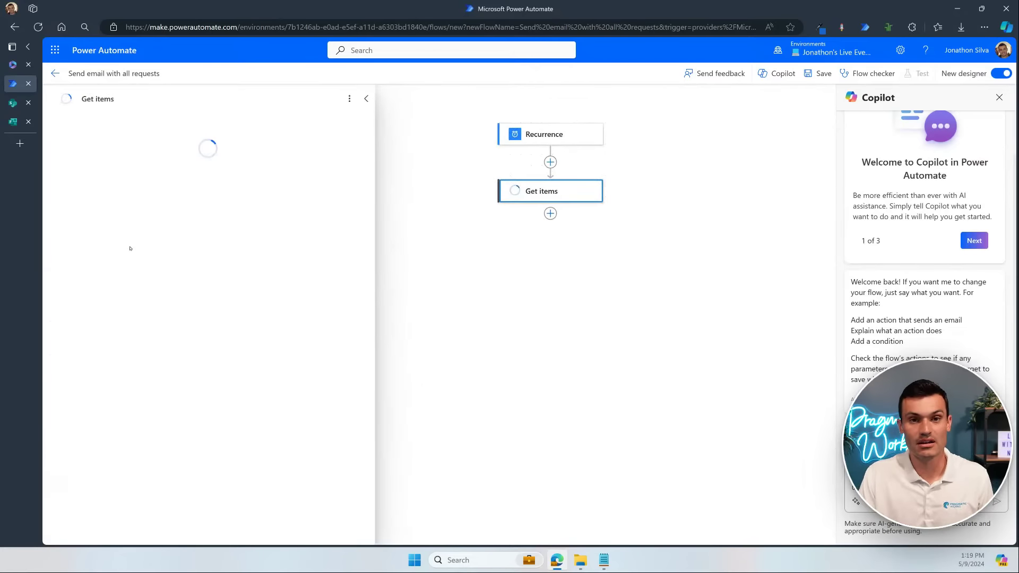
Step: Point Get items at the teaching site's LWTN Device Request list and enable the Filter Query parameter
{"action": "left_click_drag", "start_coordinate": [741, 433], "coordinate": [563, 297]}
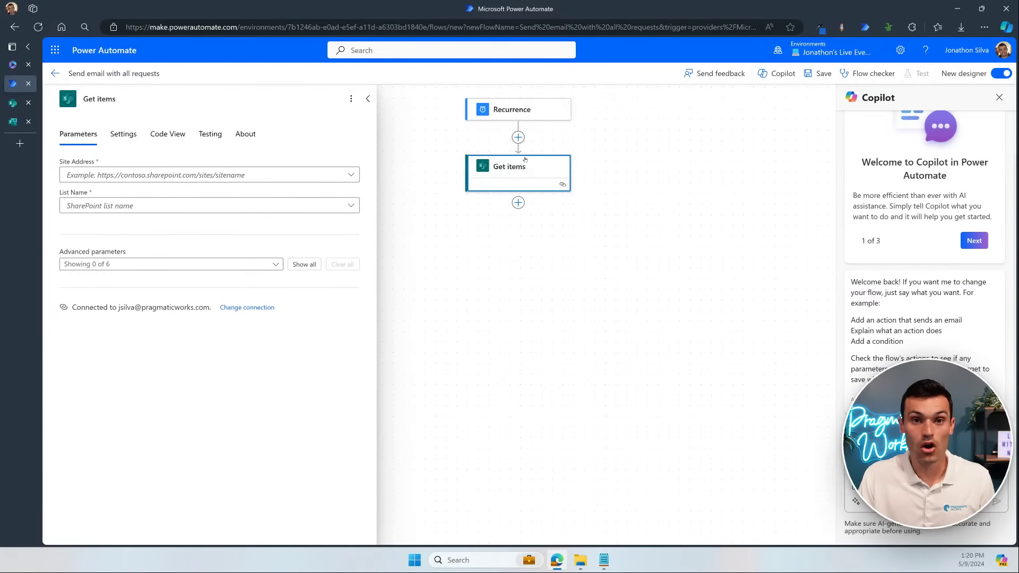
{"action": "left_click", "coordinate": [295, 177]}
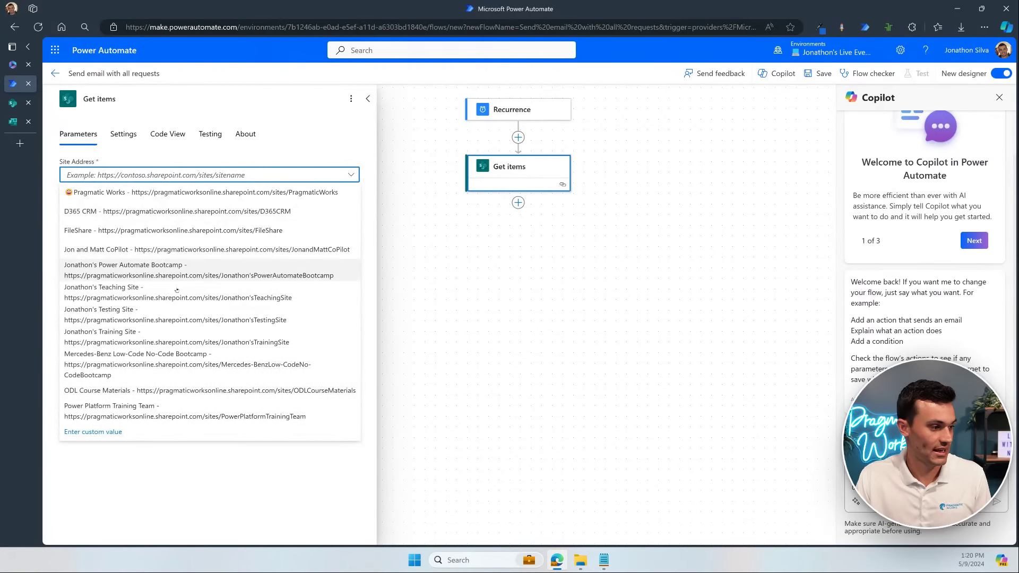
{"action": "left_click", "coordinate": [176, 299]}
{"action": "left_click", "coordinate": [245, 207]}
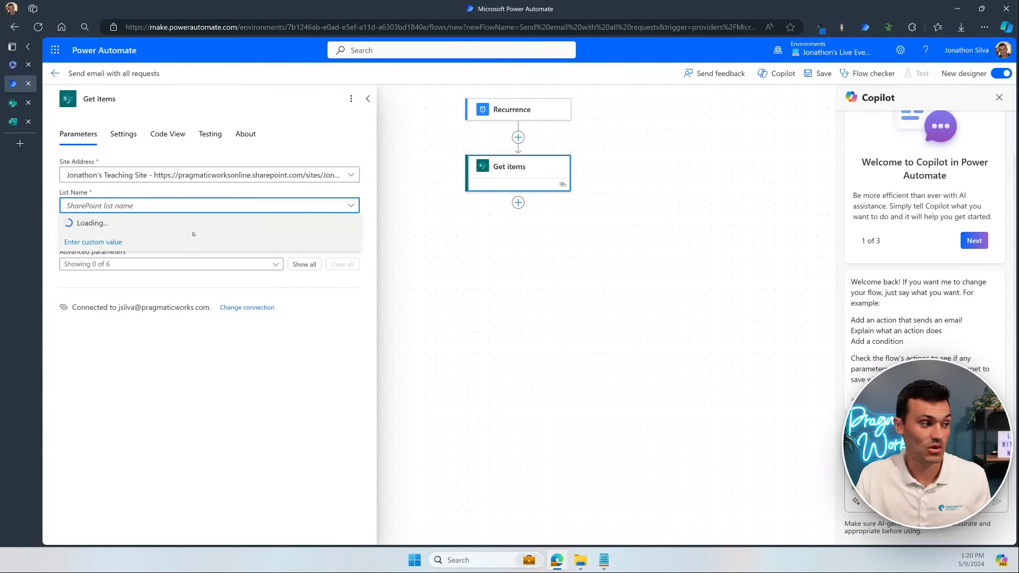
{"action": "left_click", "coordinate": [185, 227]}
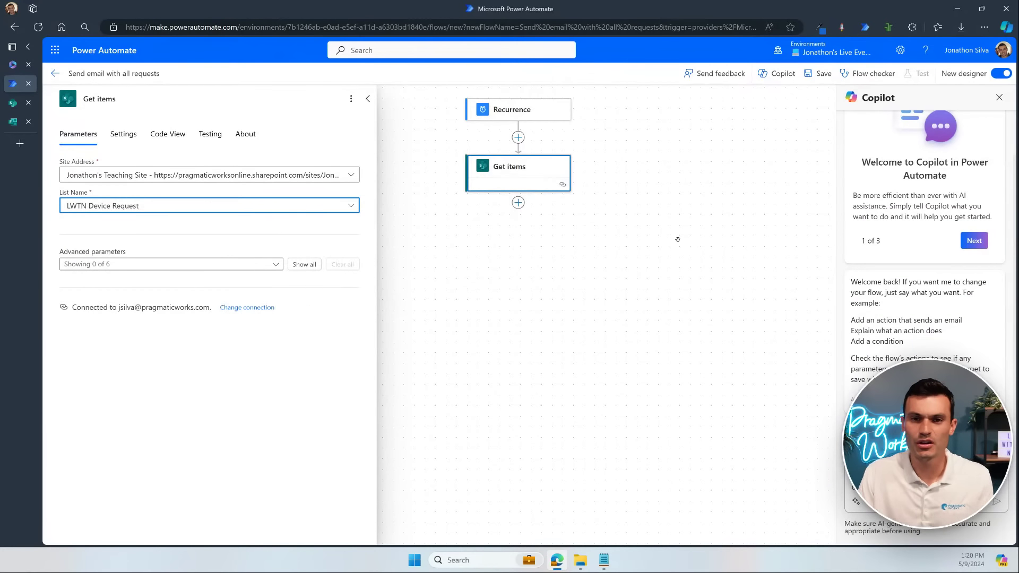
{"action": "left_click", "coordinate": [265, 264]}
{"action": "left_click", "coordinate": [94, 305]}
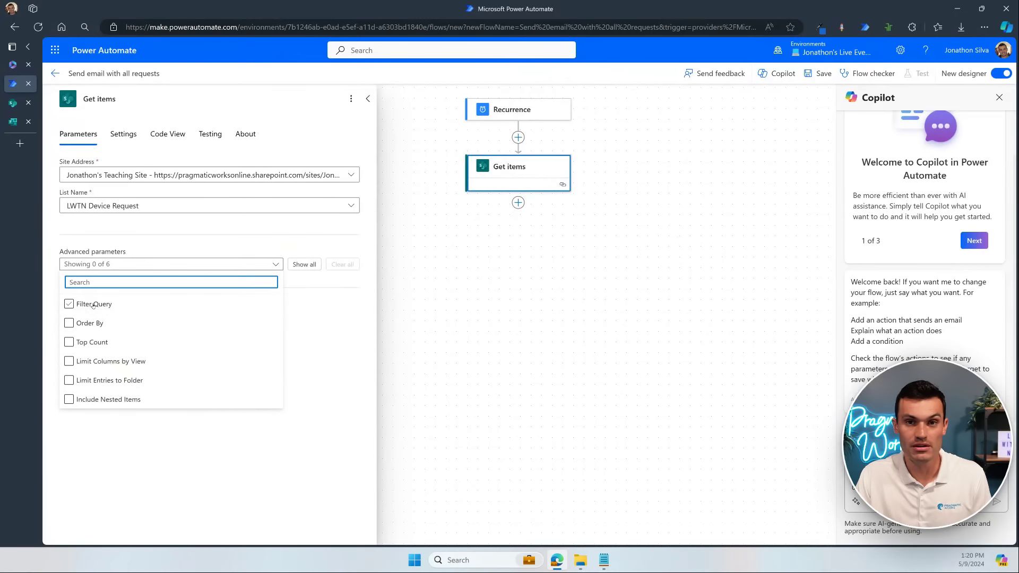
{"action": "left_click", "coordinate": [603, 355]}
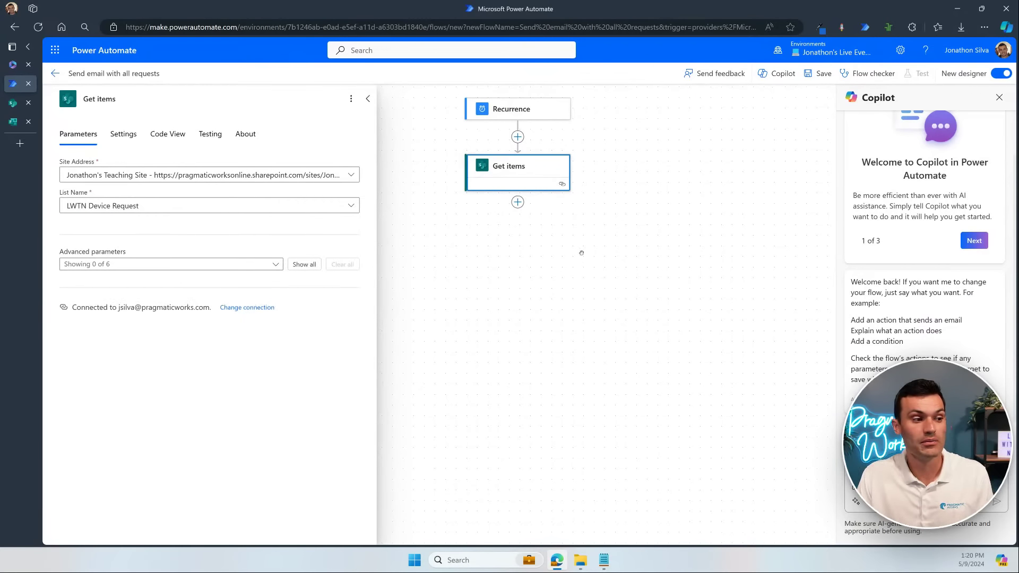
{"action": "left_click", "coordinate": [517, 202]}
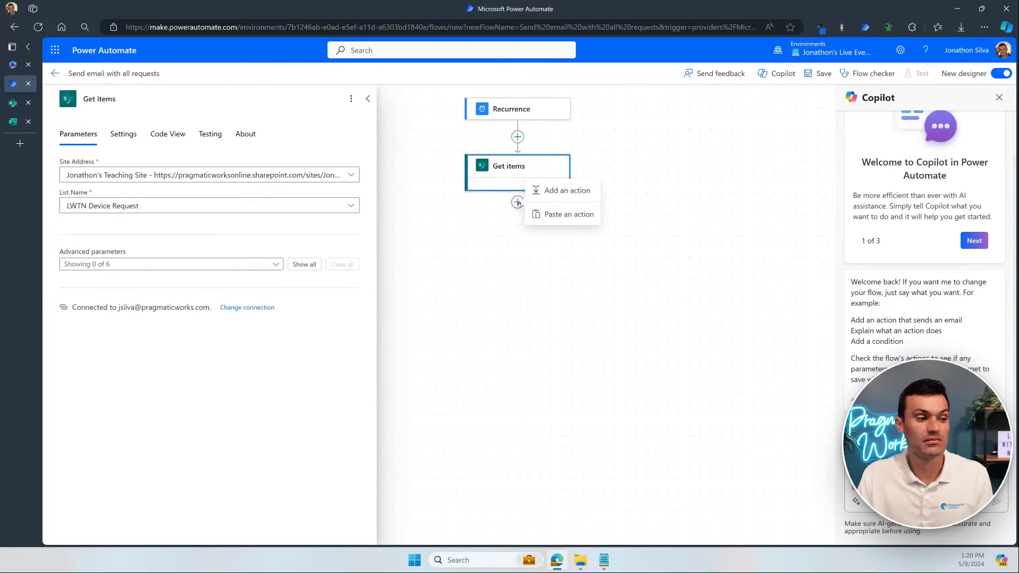
{"action": "left_click", "coordinate": [588, 192]}
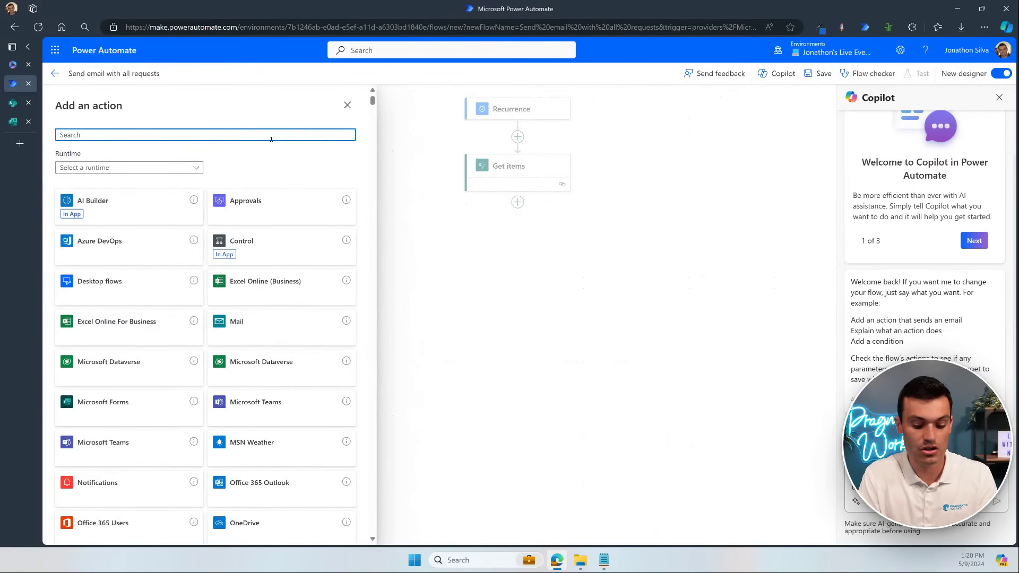
Step: Add a Send an email (V2) action with the Title field inserted in its body
{"action": "type", "text": "send"}
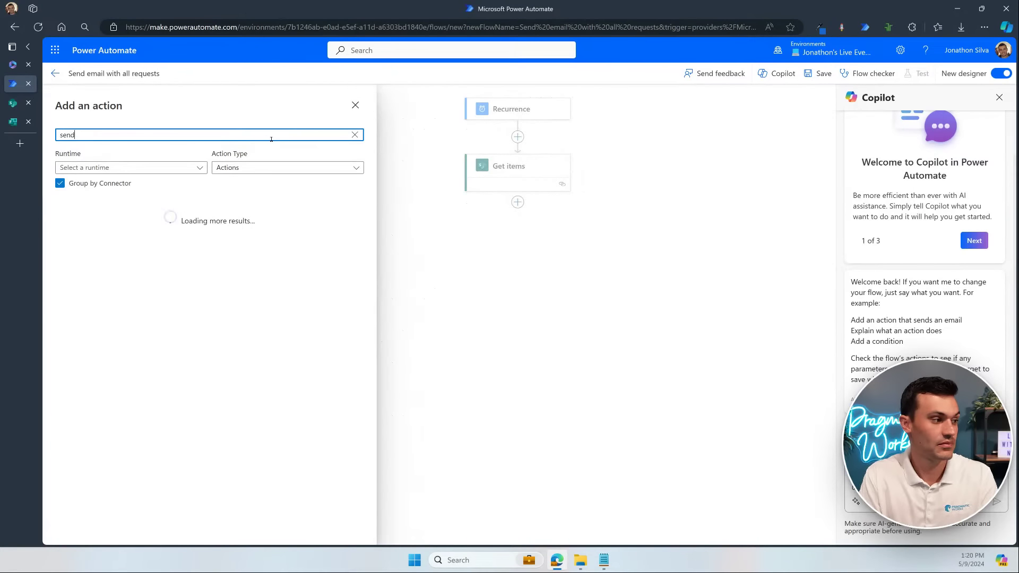
{"action": "type", "text": " email"}
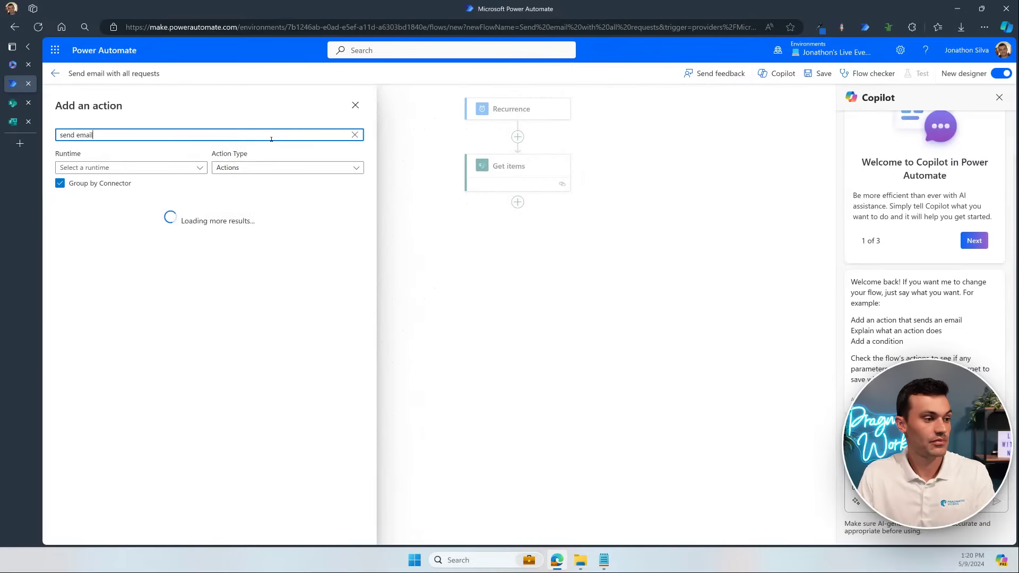
{"action": "left_click", "coordinate": [121, 309]}
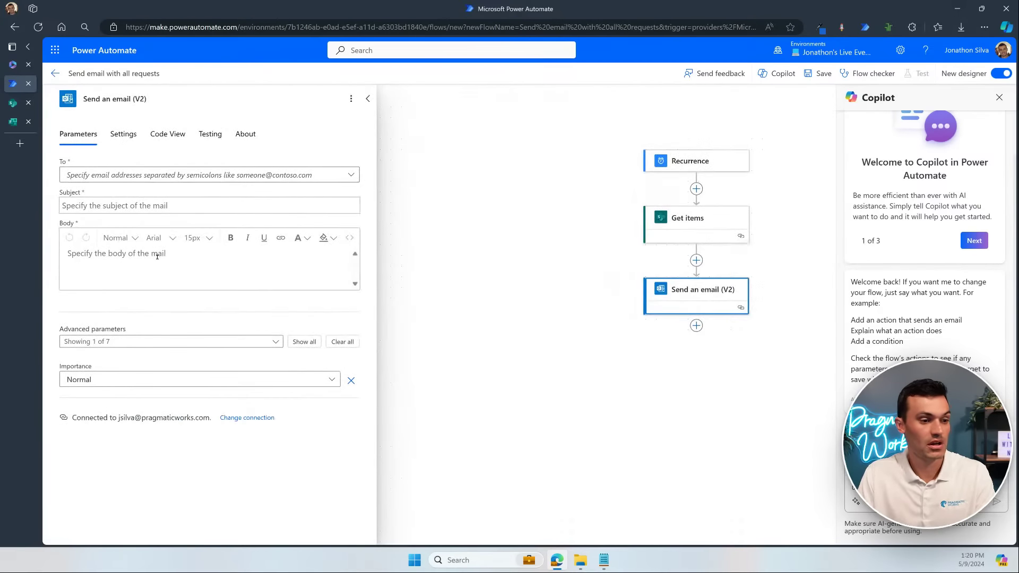
{"action": "left_click", "coordinate": [156, 260]}
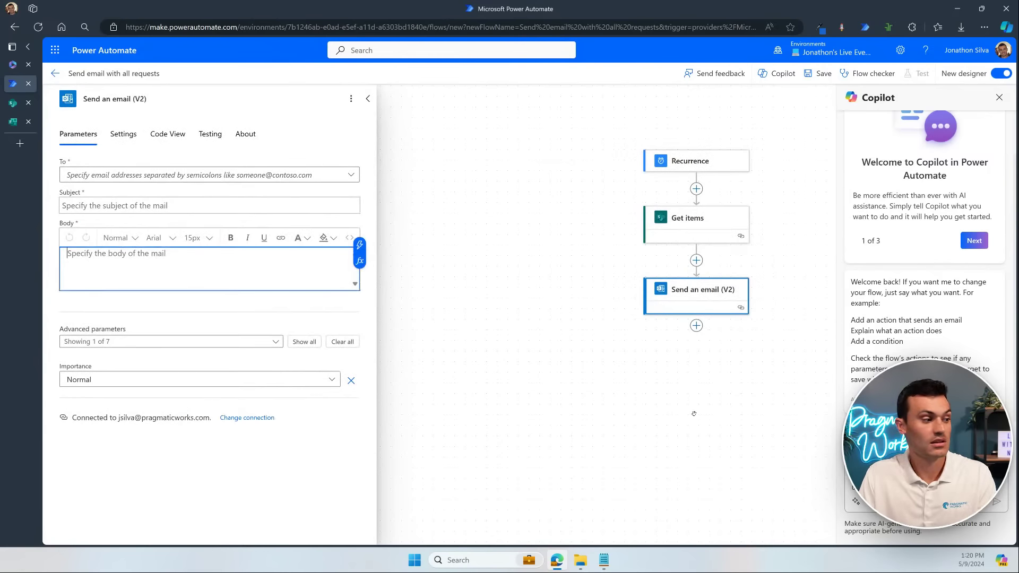
{"action": "left_click", "coordinate": [144, 262]}
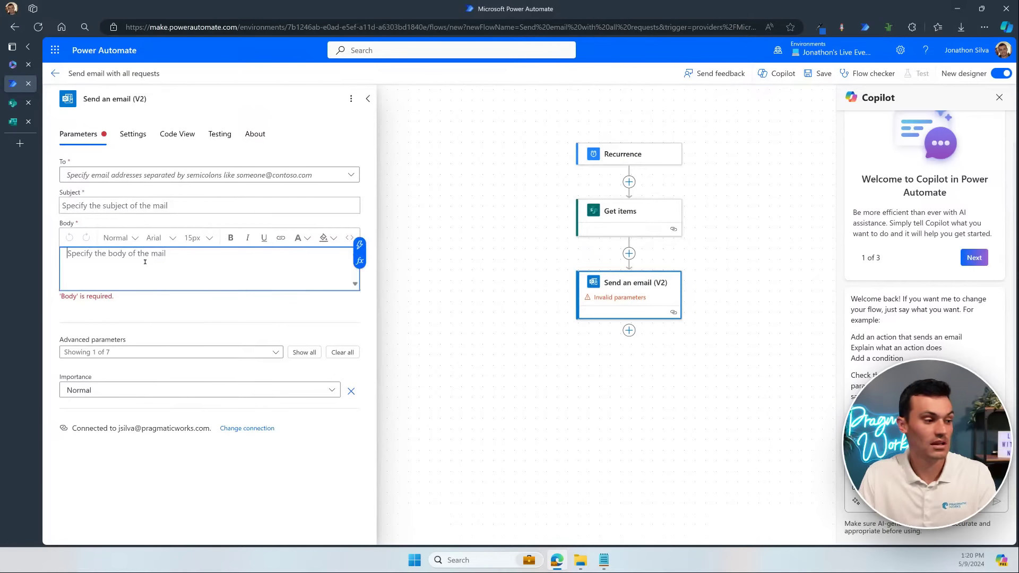
{"action": "left_click", "coordinate": [359, 245]}
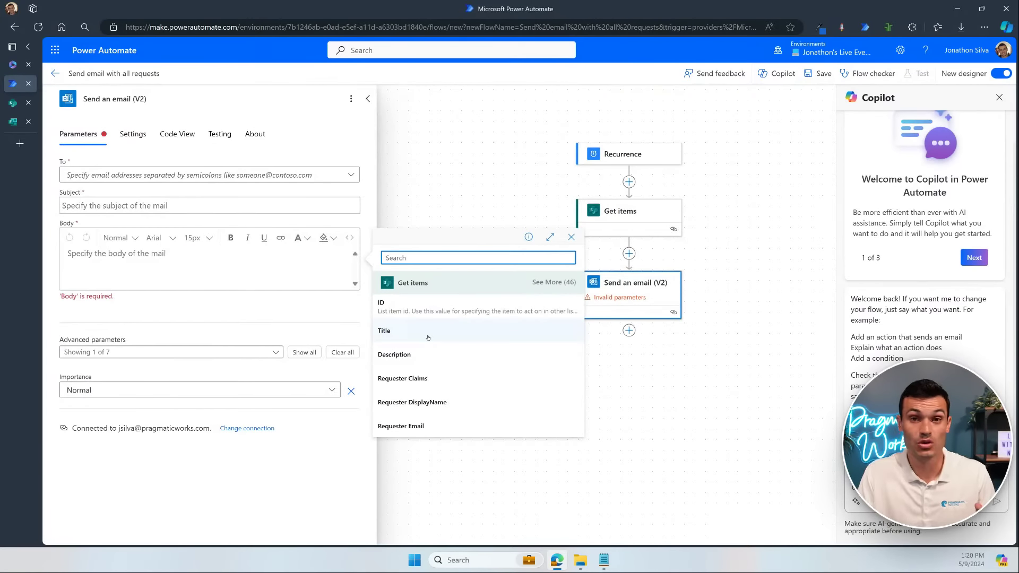
{"action": "left_click", "coordinate": [427, 331]}
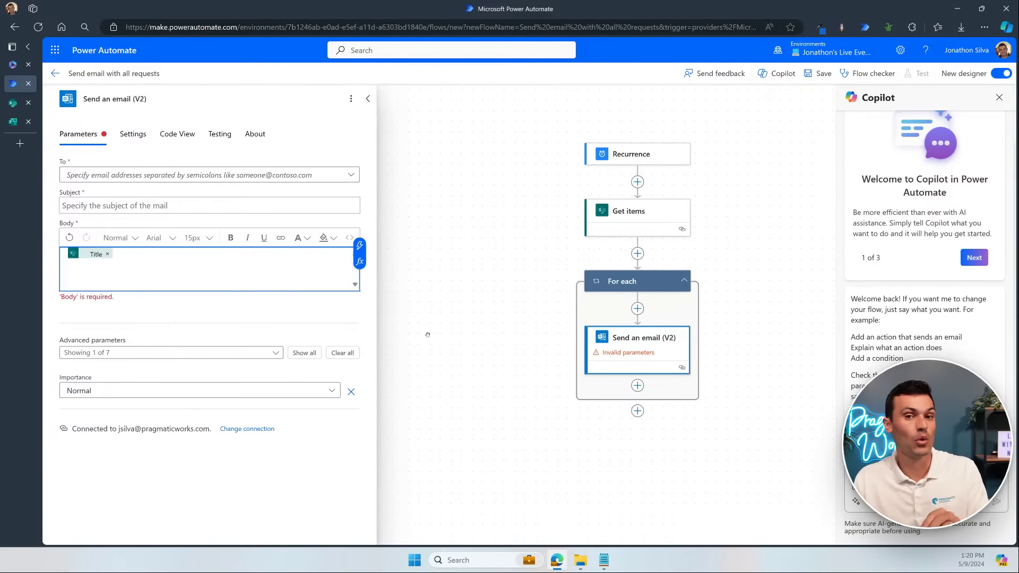
Step: Delete the auto-created For each loop together with its email action
{"action": "left_click", "coordinate": [638, 284]}
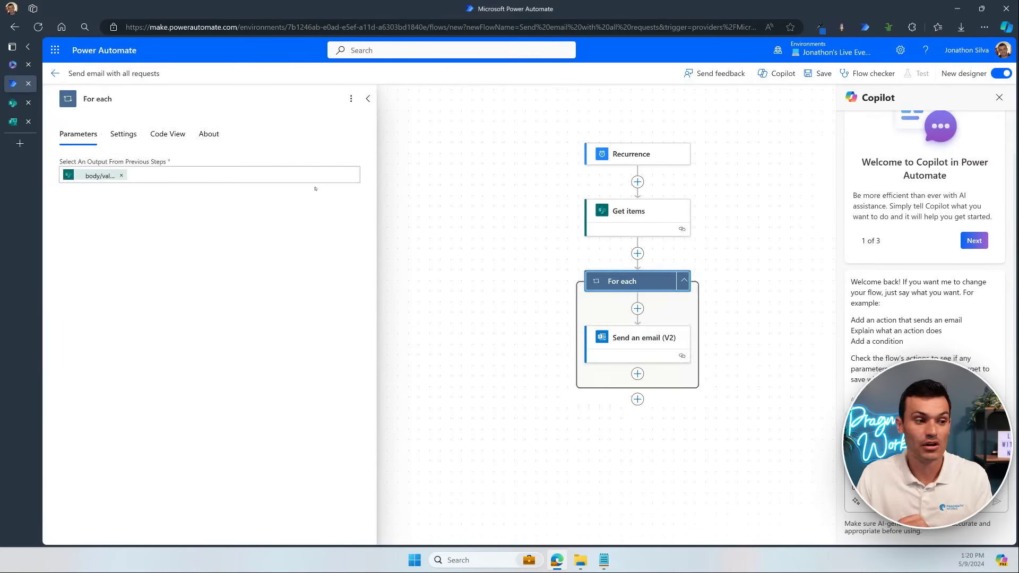
{"action": "left_click", "coordinate": [642, 339]}
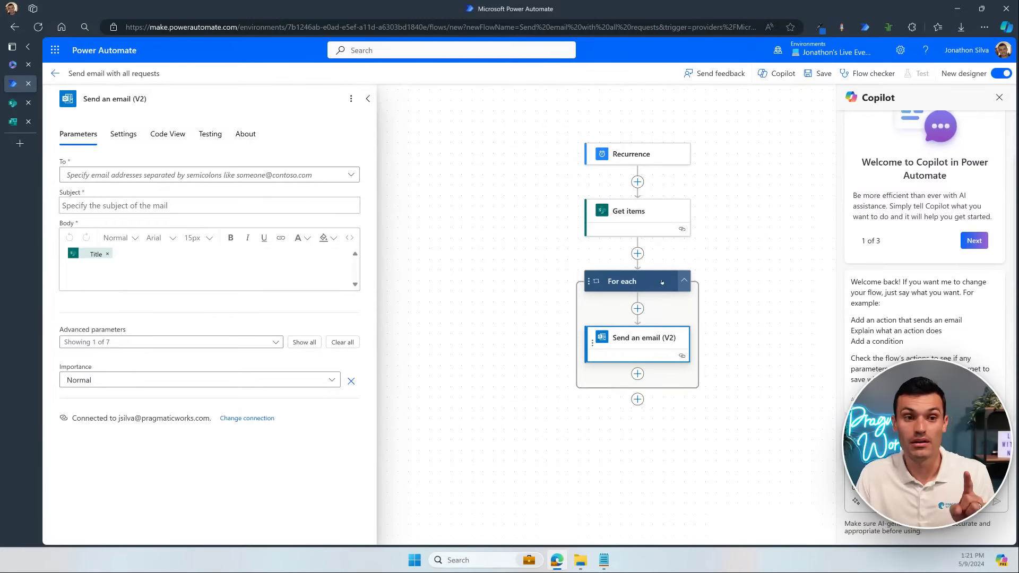
{"action": "left_click", "coordinate": [662, 282]}
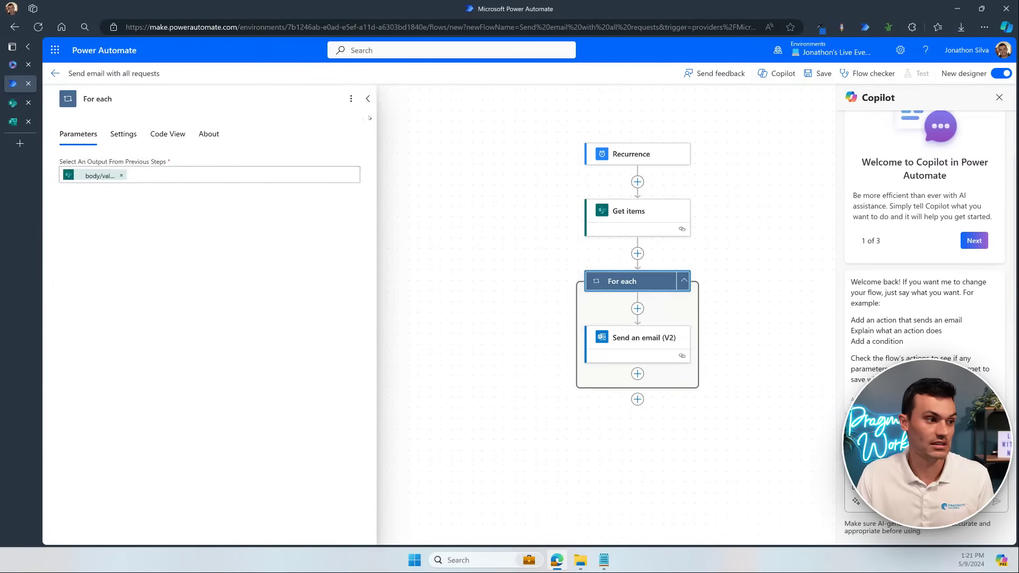
{"action": "left_click", "coordinate": [350, 99]}
{"action": "left_click", "coordinate": [390, 138]}
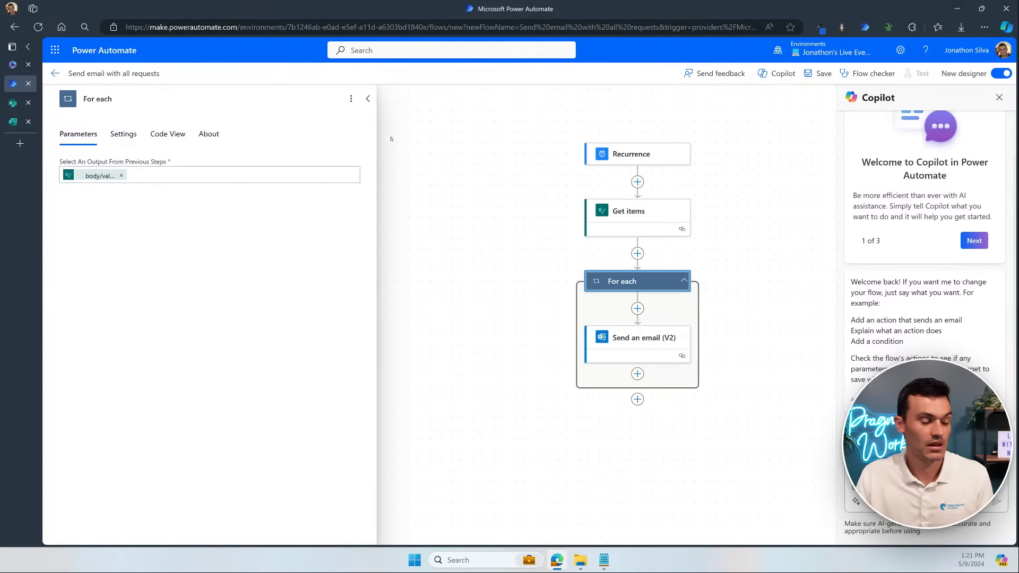
{"action": "left_click", "coordinate": [513, 322]}
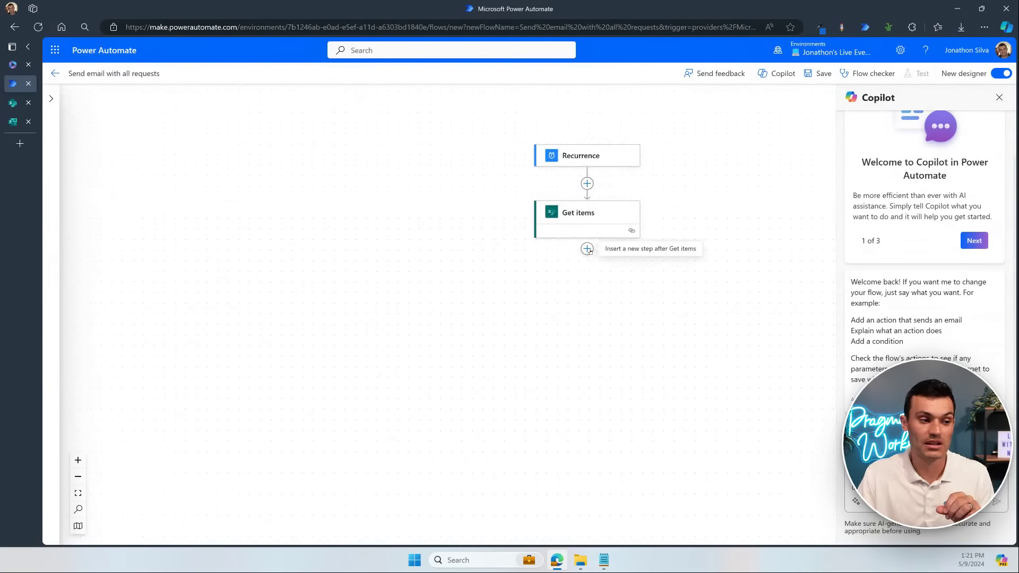
Step: Add a Data Operation 'Create HTML table' action directly after Get items
{"action": "left_click", "coordinate": [587, 248]}
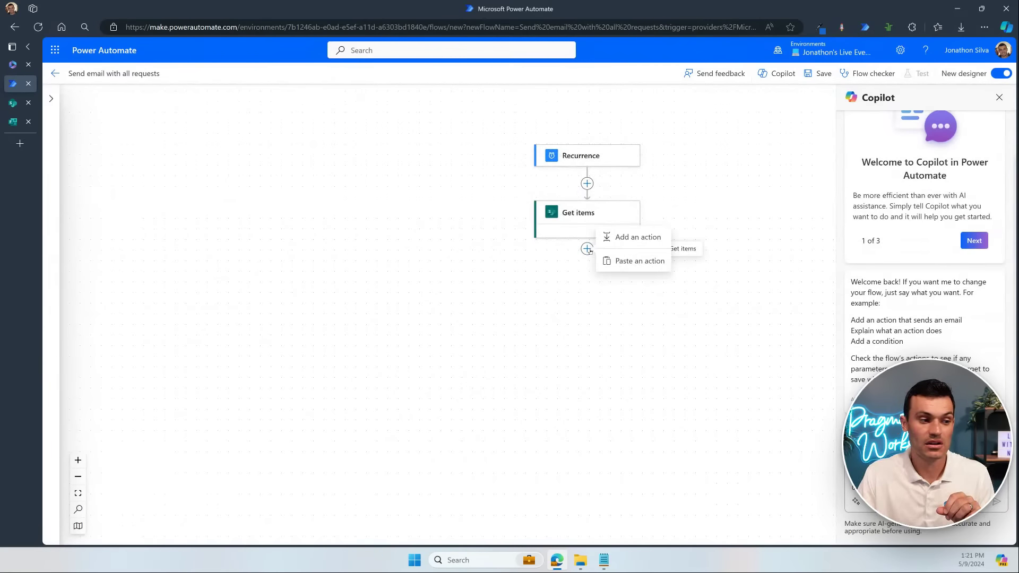
{"action": "left_click", "coordinate": [647, 237]}
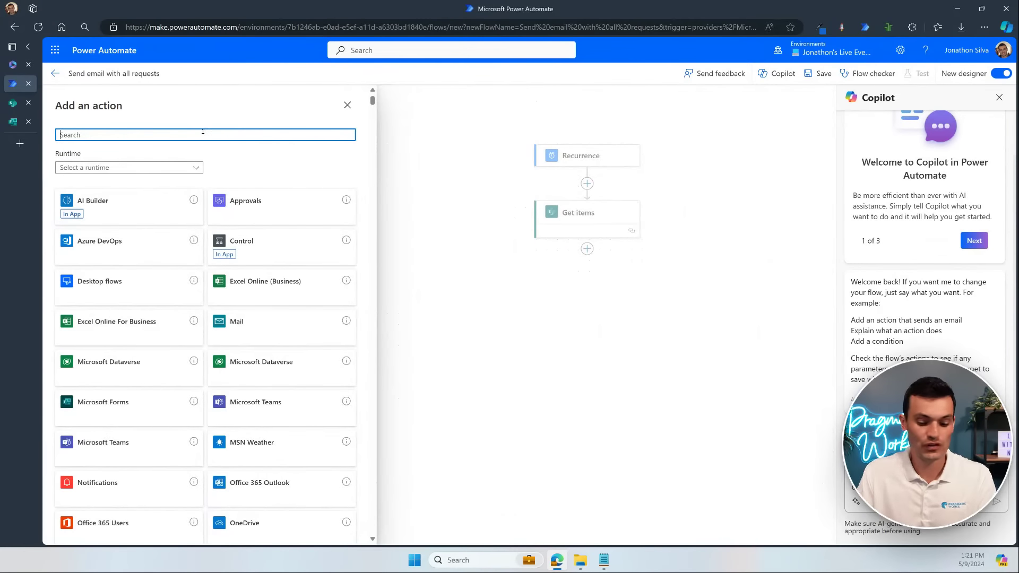
{"action": "type", "text": "html"}
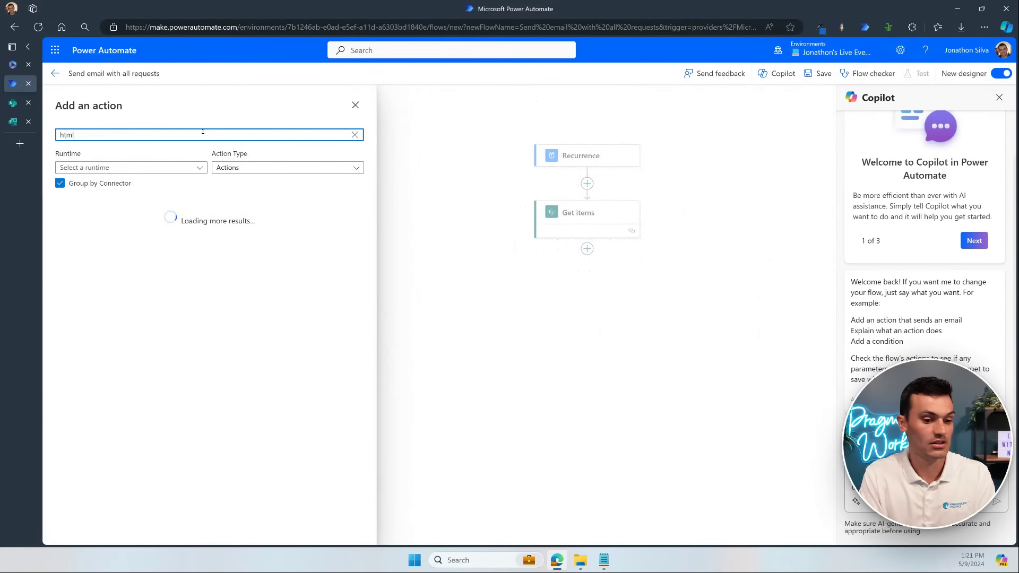
{"action": "type", "text": " table"}
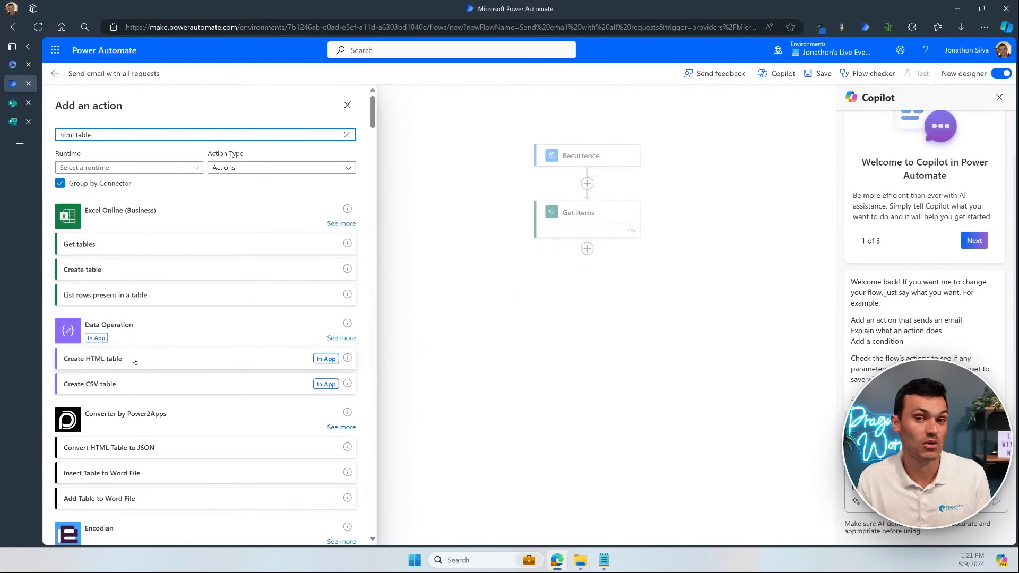
{"action": "left_click", "coordinate": [136, 360]}
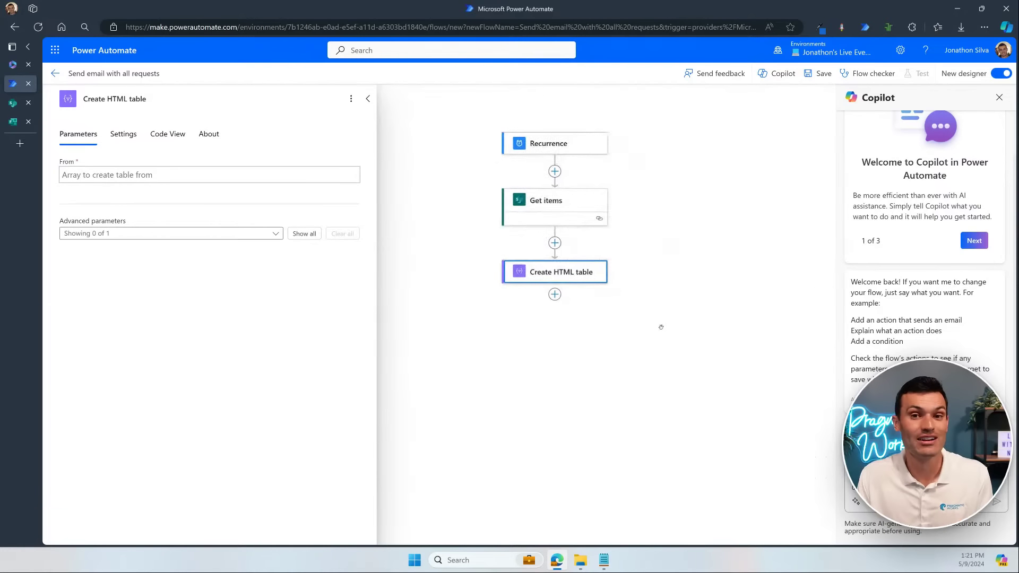
Step: Set the Create HTML table From field to Get items' body/value
{"action": "left_click", "coordinate": [82, 175]}
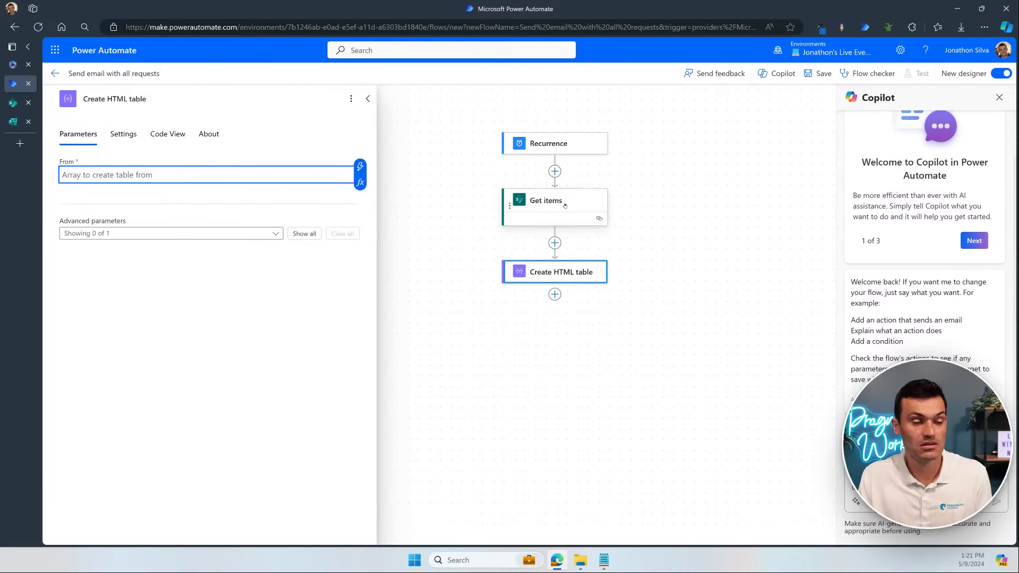
{"action": "left_click", "coordinate": [360, 169]}
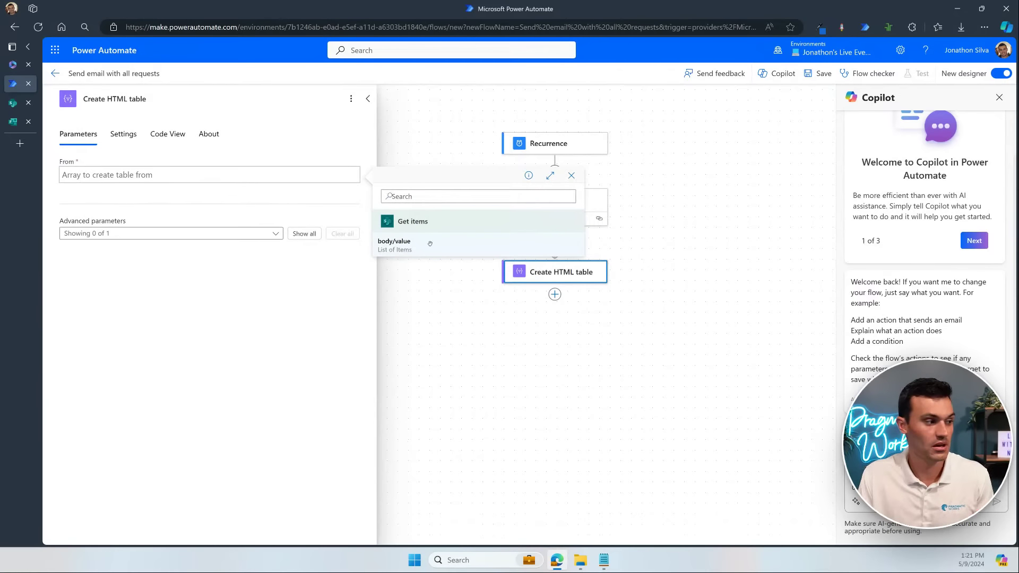
{"action": "left_click", "coordinate": [406, 248]}
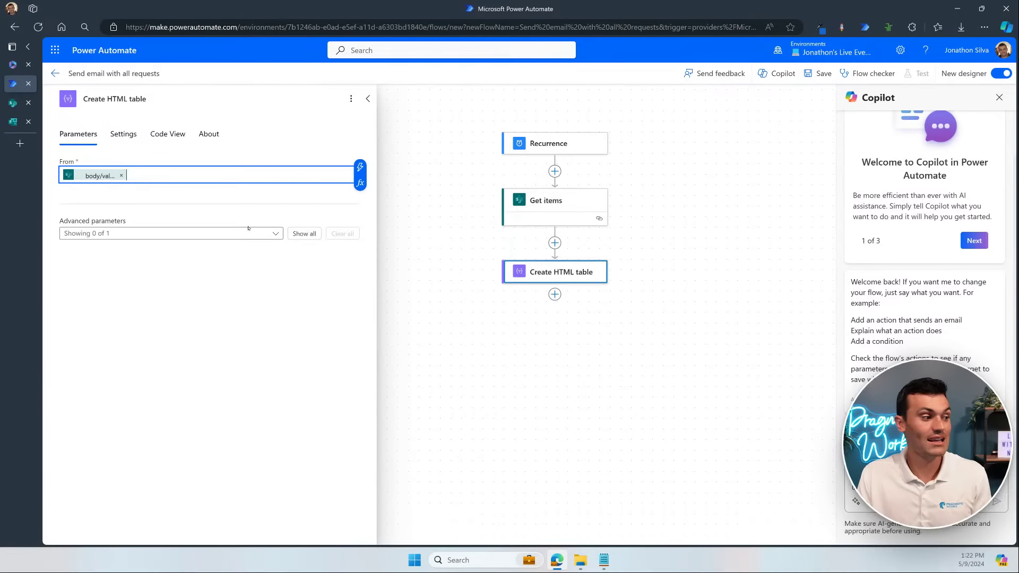
Step: Enable the Columns advanced parameter and set its mode to Custom
{"action": "left_click", "coordinate": [265, 234]}
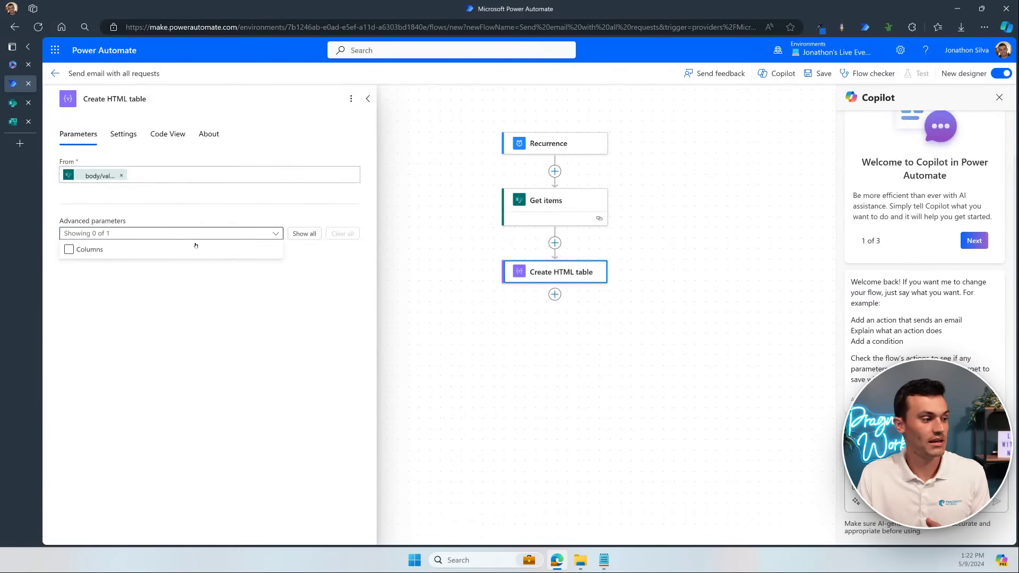
{"action": "left_click", "coordinate": [69, 250]}
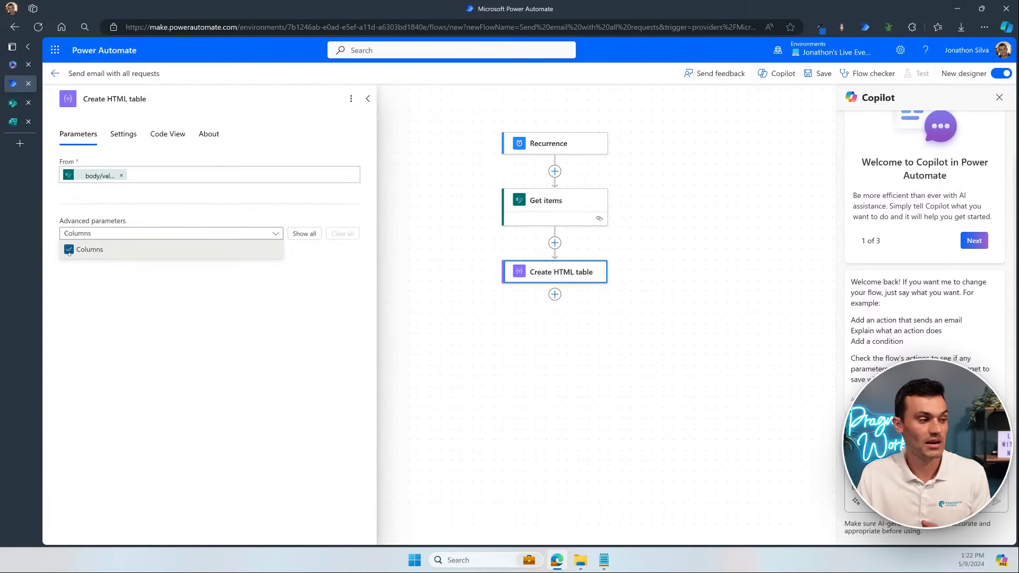
{"action": "left_click", "coordinate": [220, 265]}
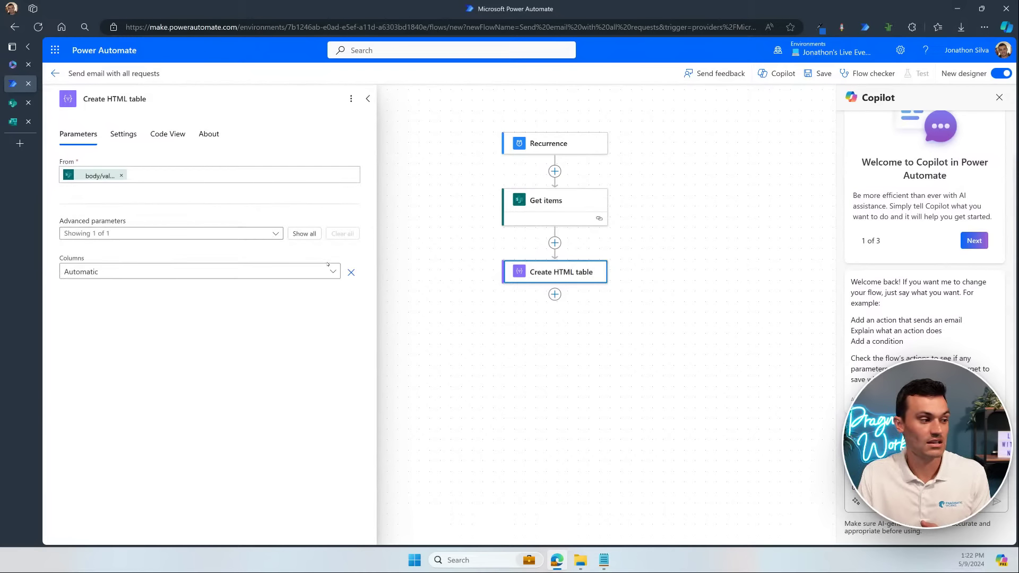
{"action": "left_click", "coordinate": [218, 271]}
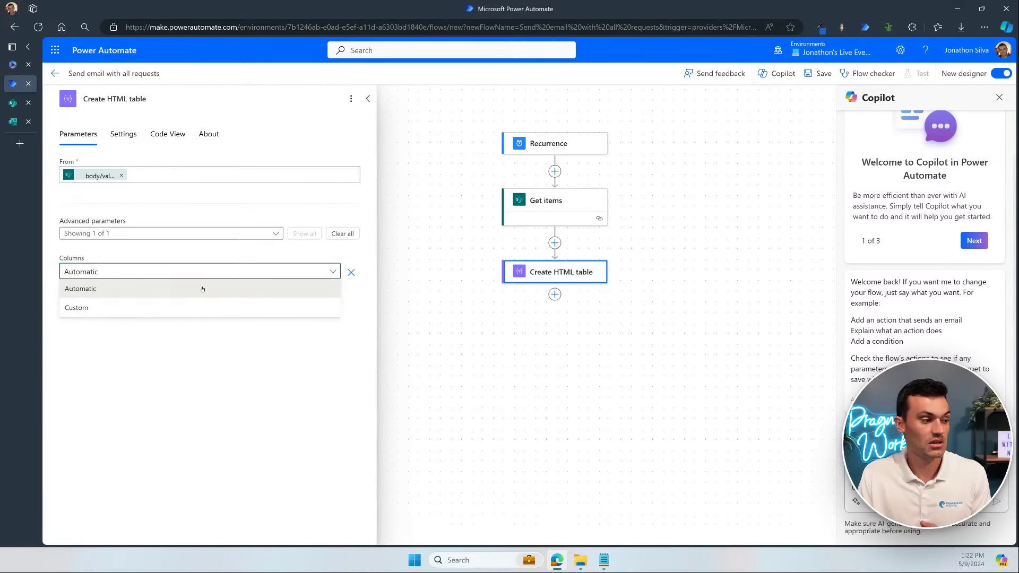
{"action": "left_click", "coordinate": [184, 308]}
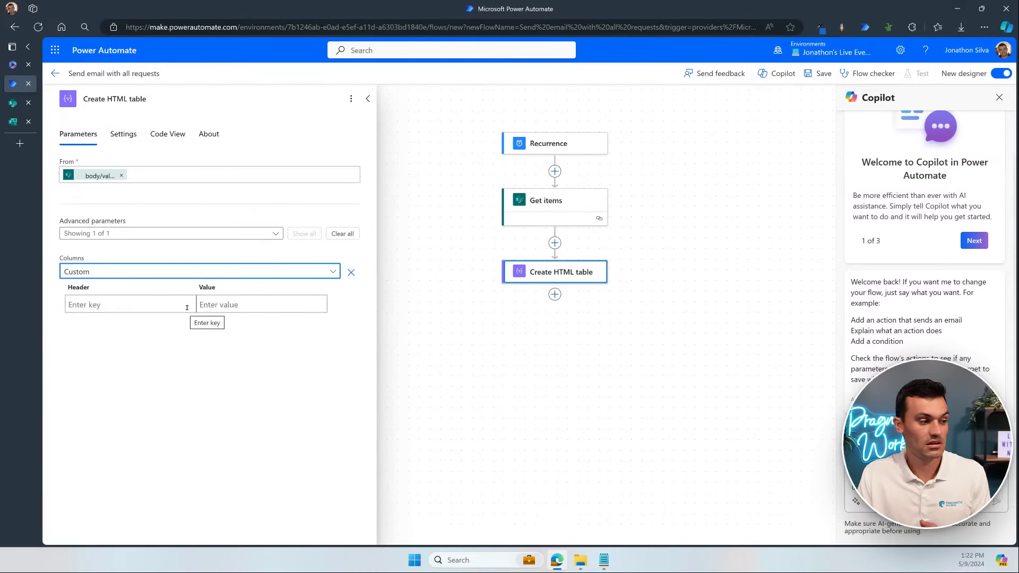
Step: Add custom columns Title and Description, each mapped to its matching Get items field
{"action": "type", "text": "Title"}
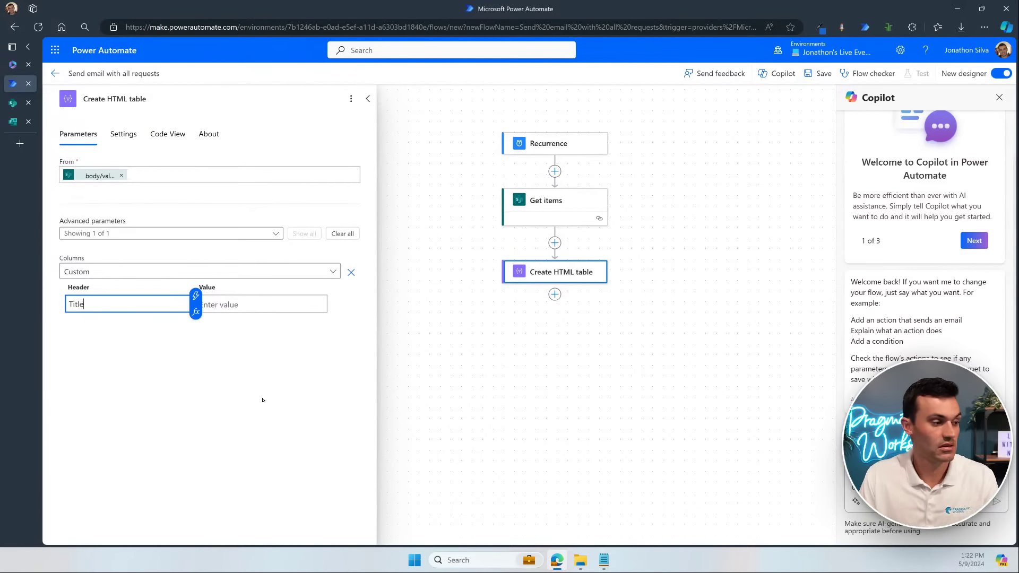
{"action": "left_click", "coordinate": [275, 306]}
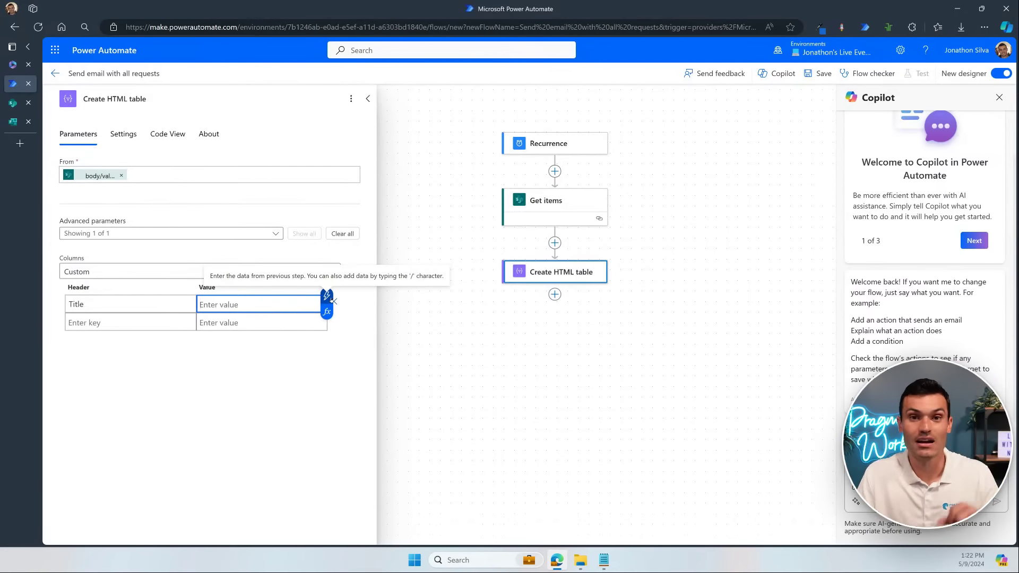
{"action": "left_click", "coordinate": [331, 300]}
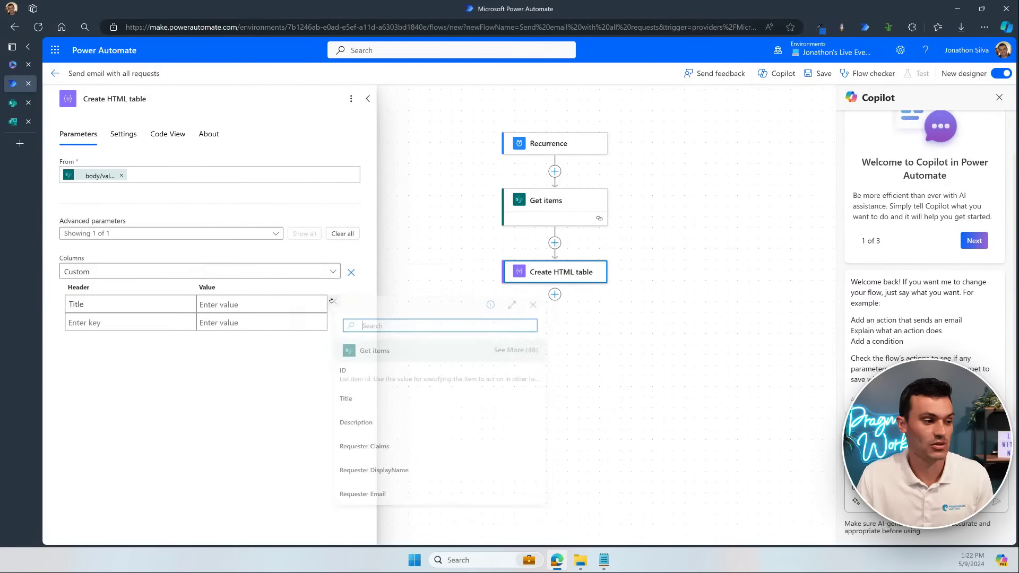
{"action": "left_click", "coordinate": [374, 395]}
{"action": "left_click", "coordinate": [135, 323]}
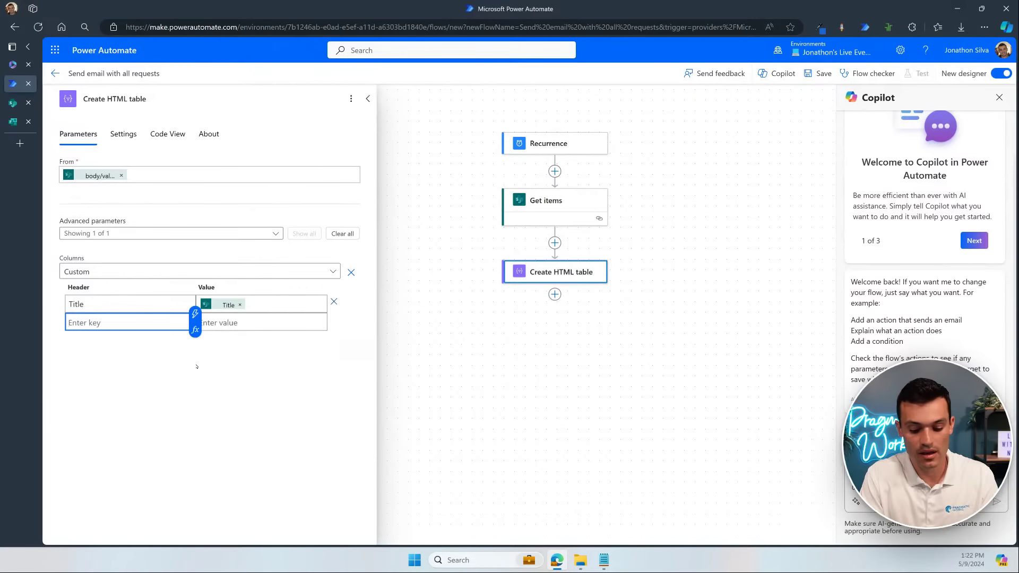
{"action": "type", "text": "Desc"}
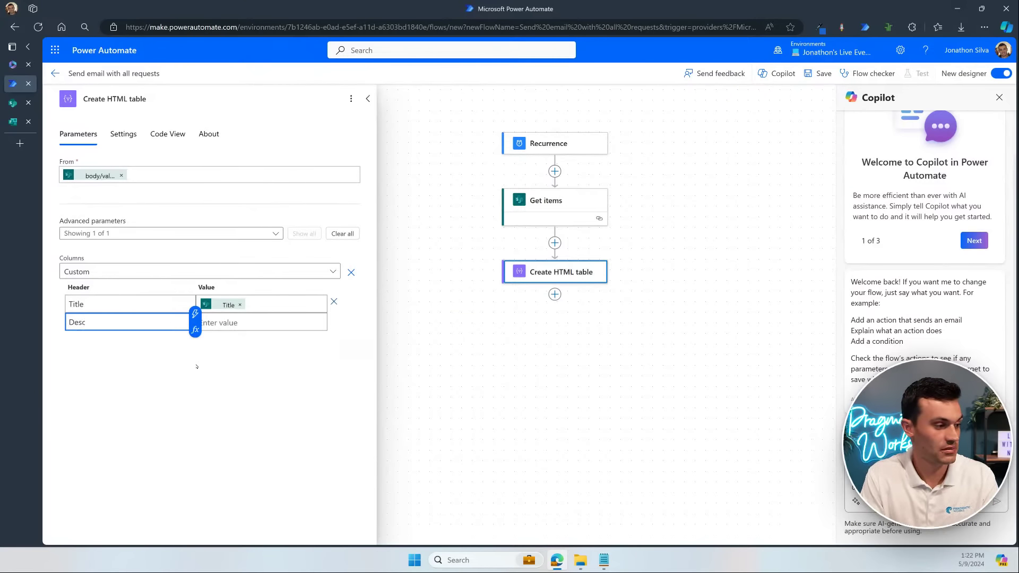
{"action": "type", "text": "ription"}
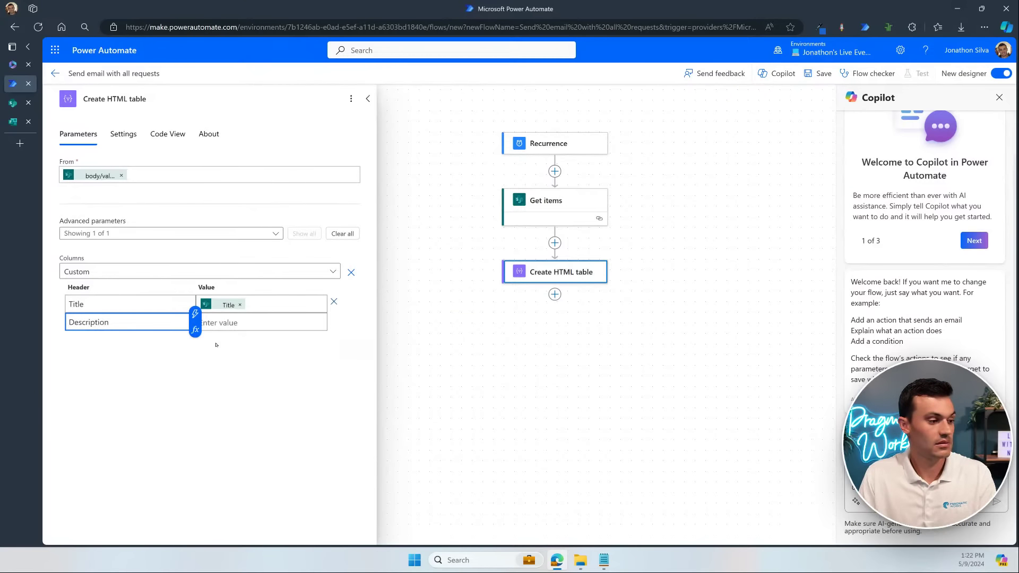
{"action": "left_click", "coordinate": [240, 321]}
{"action": "left_click", "coordinate": [330, 313]}
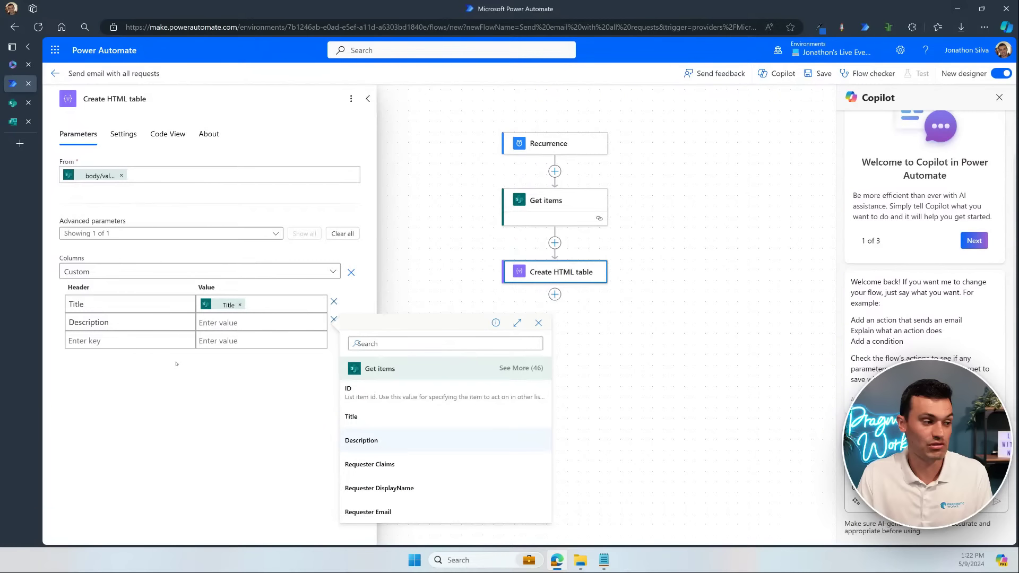
{"action": "left_click", "coordinate": [130, 340]}
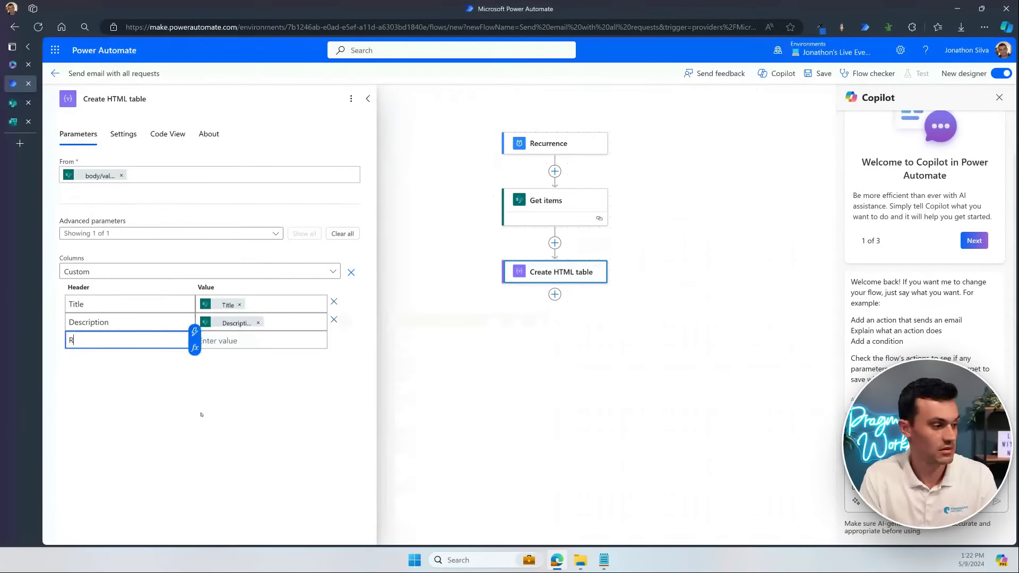
Step: Add a Requester column whose value is Get items' Requester field
{"action": "type", "text": "Requester"}
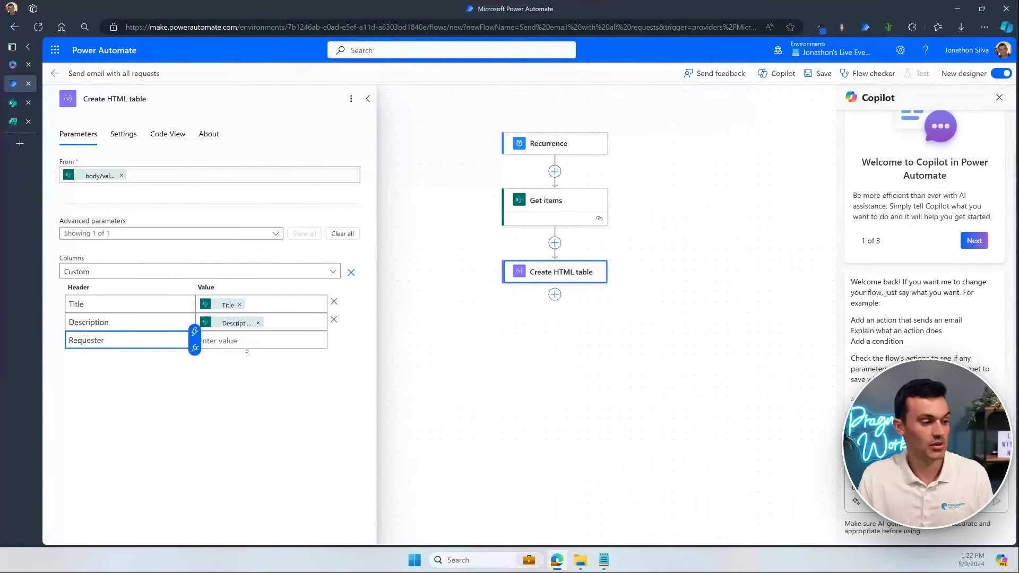
{"action": "left_click", "coordinate": [246, 348]}
{"action": "left_click", "coordinate": [326, 335]}
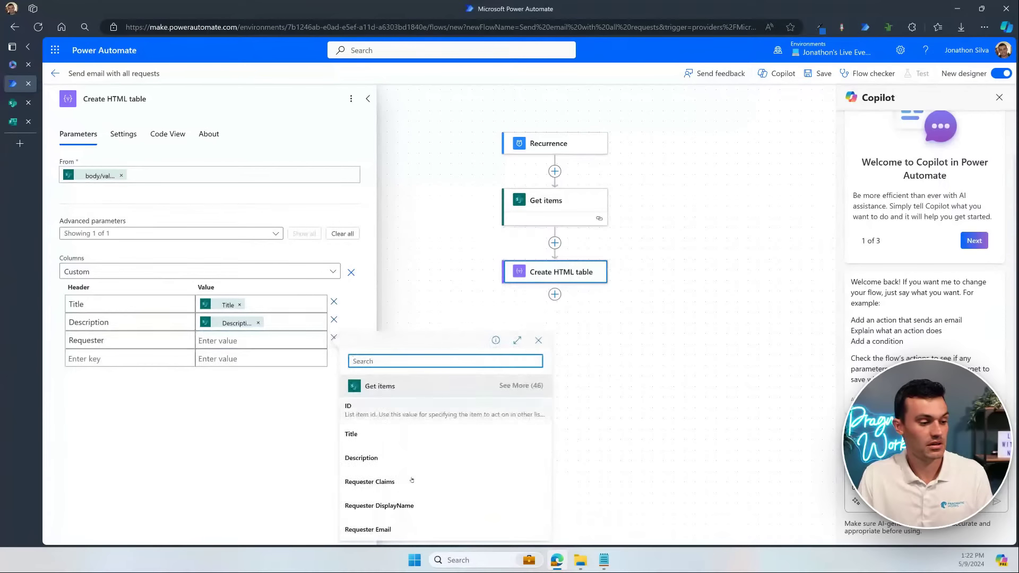
{"action": "left_click", "coordinate": [407, 505]}
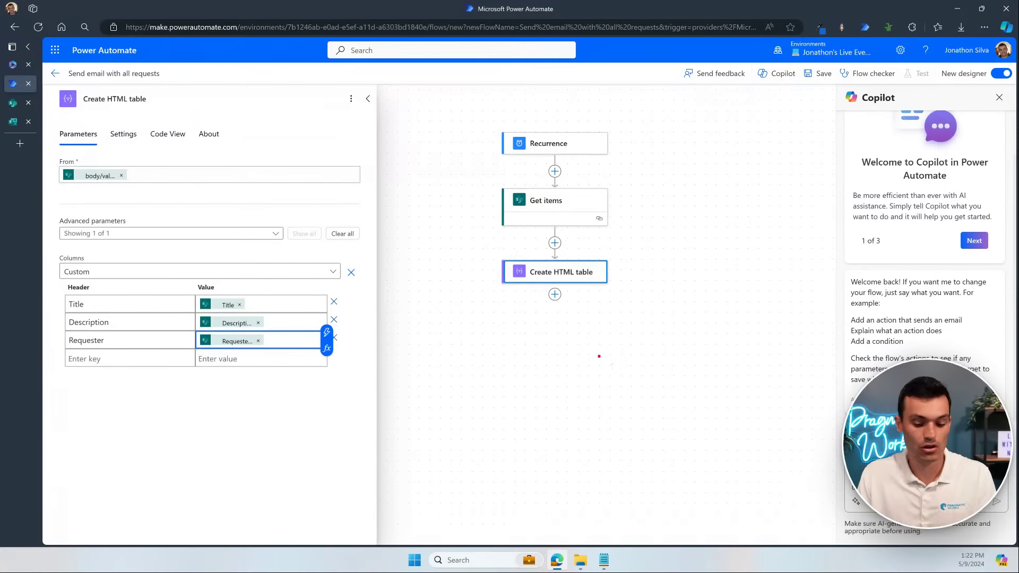
{"action": "type", "text": "Tit"}
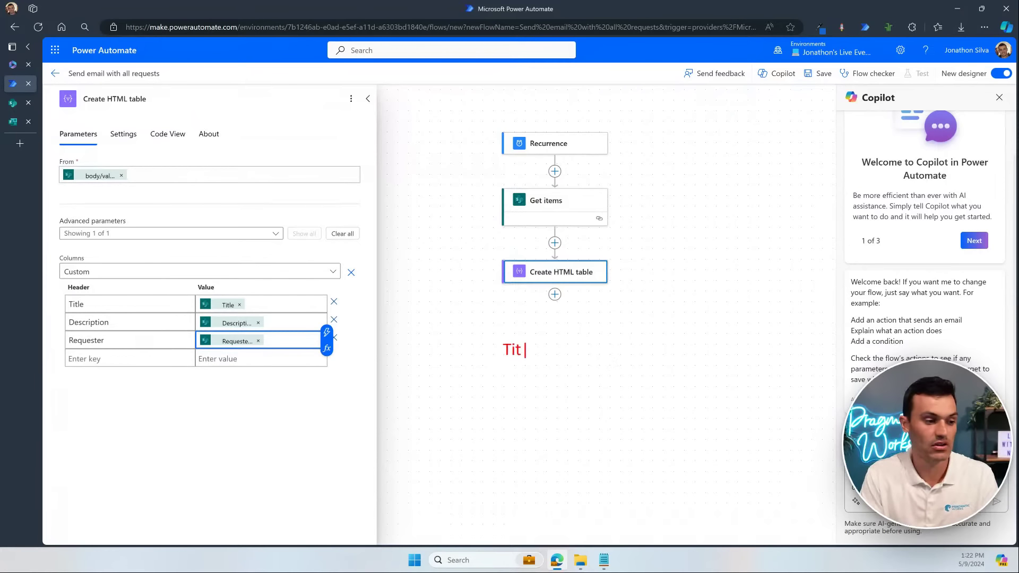
{"action": "type", "text": "le   D"}
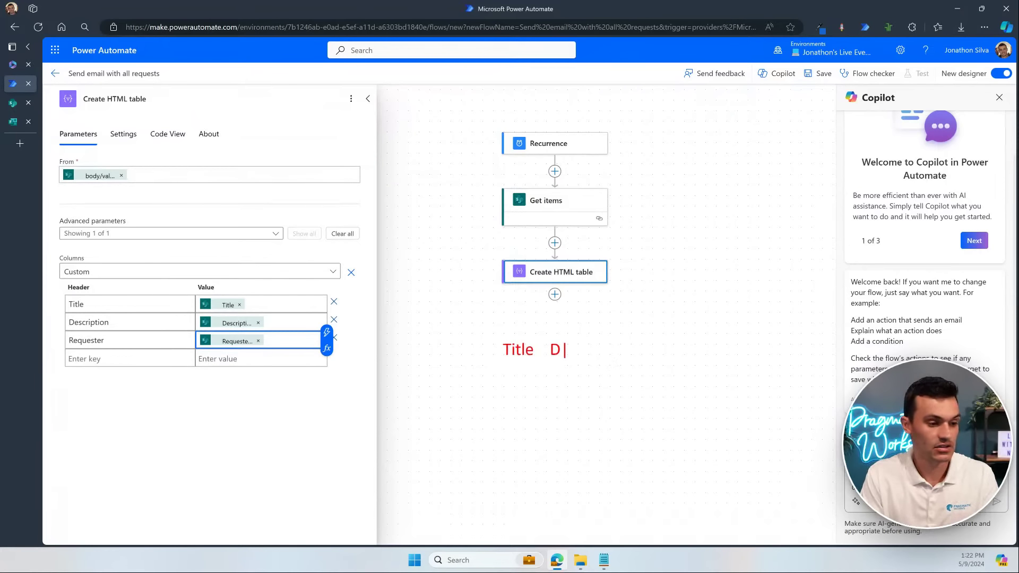
{"action": "type", "text": "esc.   "}
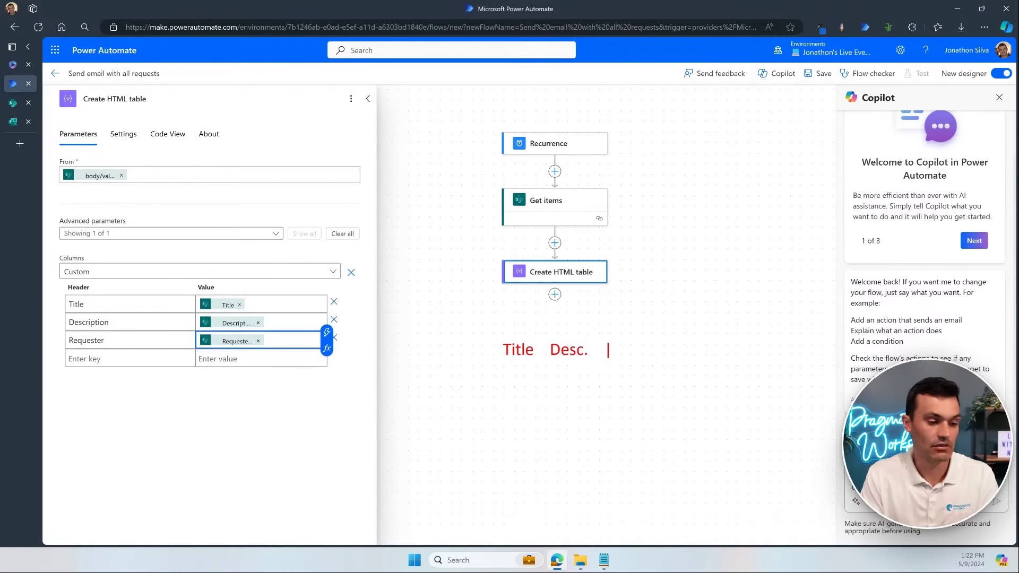
{"action": "type", "text": "Requster"}
{"action": "key", "text": "Return"}
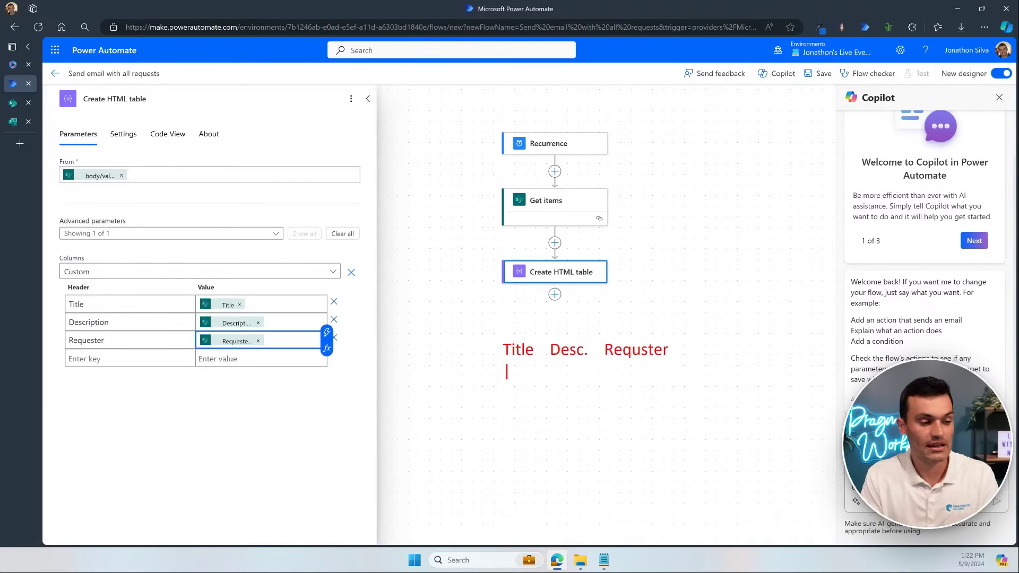
{"action": "type", "text": ";"}
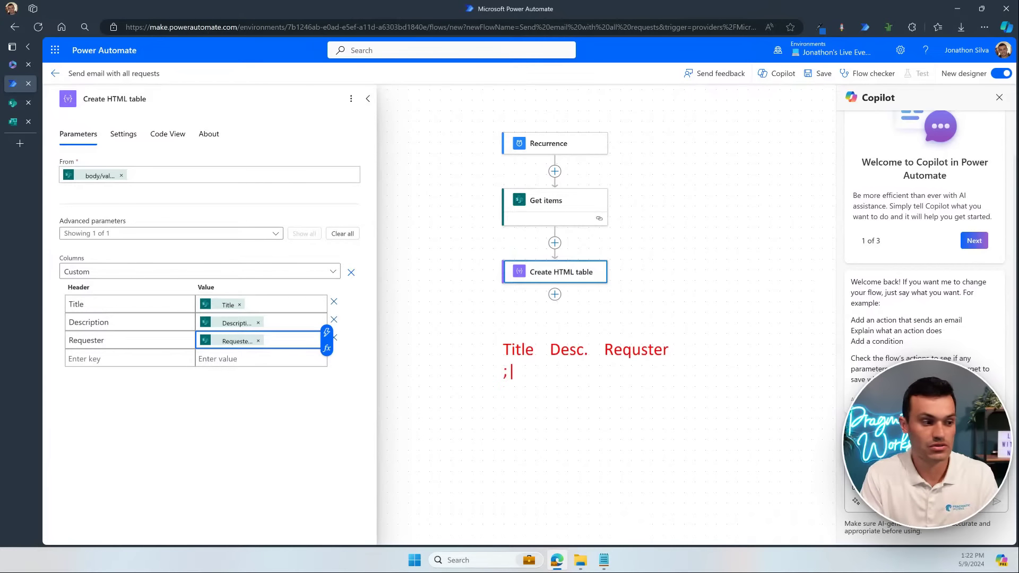
{"action": "type", "text": "lkadsf  jklsdfg  ;ijasddfg"}
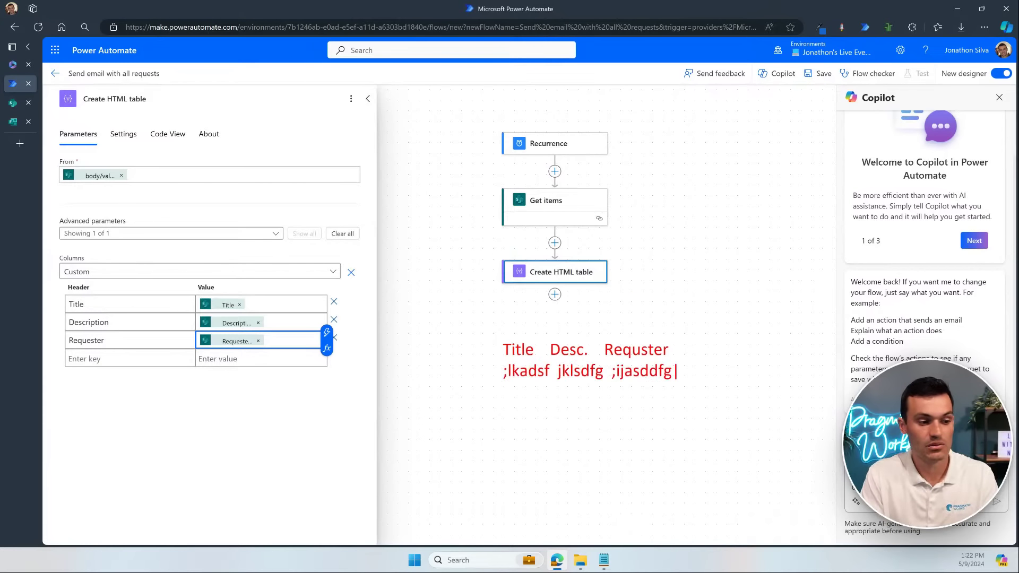
{"action": "key", "text": "Return"}
{"action": "type", "text": "l;kasf  "}
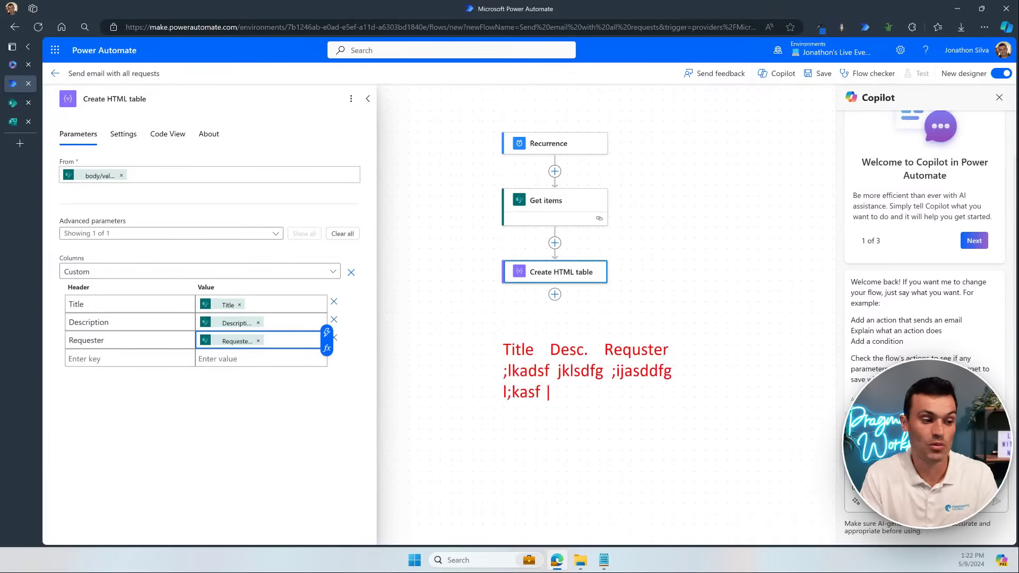
{"action": "type", "text": "alkfdja  ads;"}
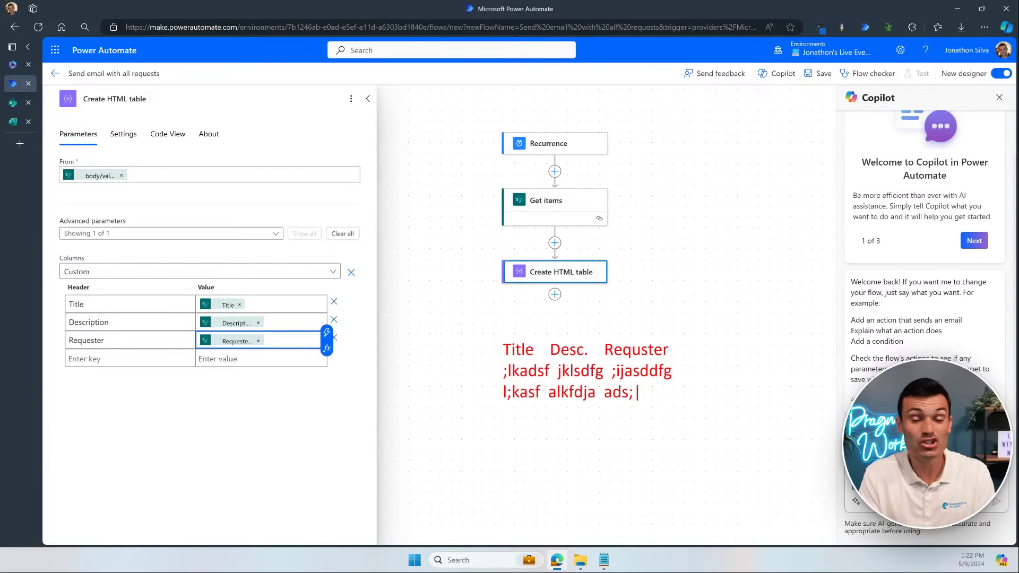
{"action": "type", "text": "k"}
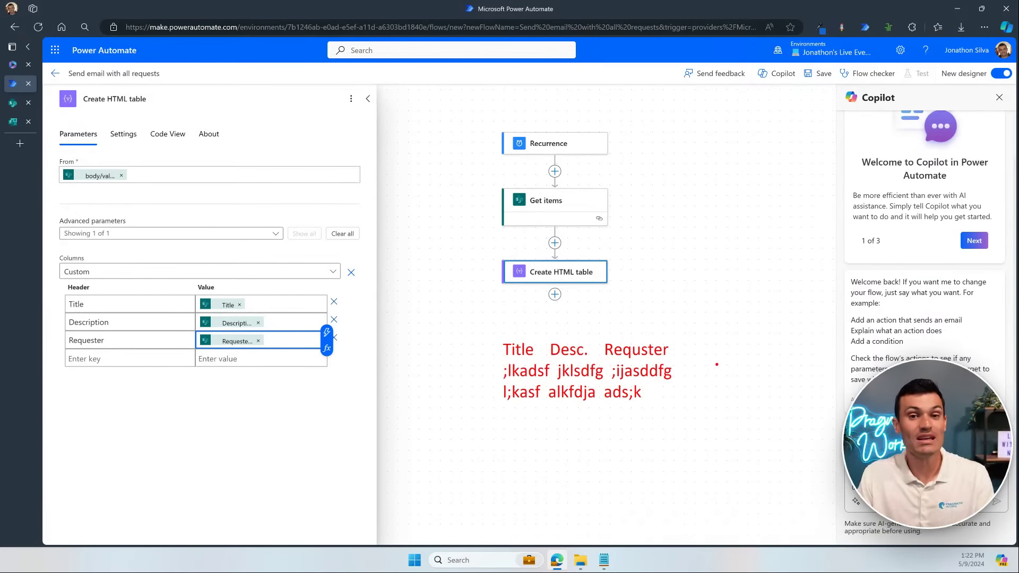
{"action": "key", "text": "Escape"}
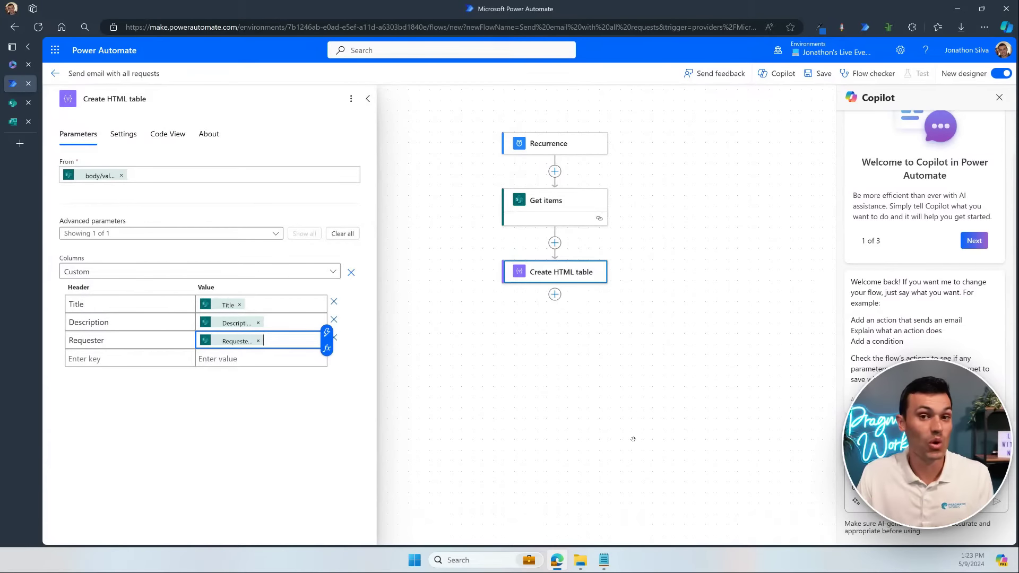
Step: Open the Basic Styling For HTML Table file and select its whole CSS style block
{"action": "left_click", "coordinate": [580, 559]}
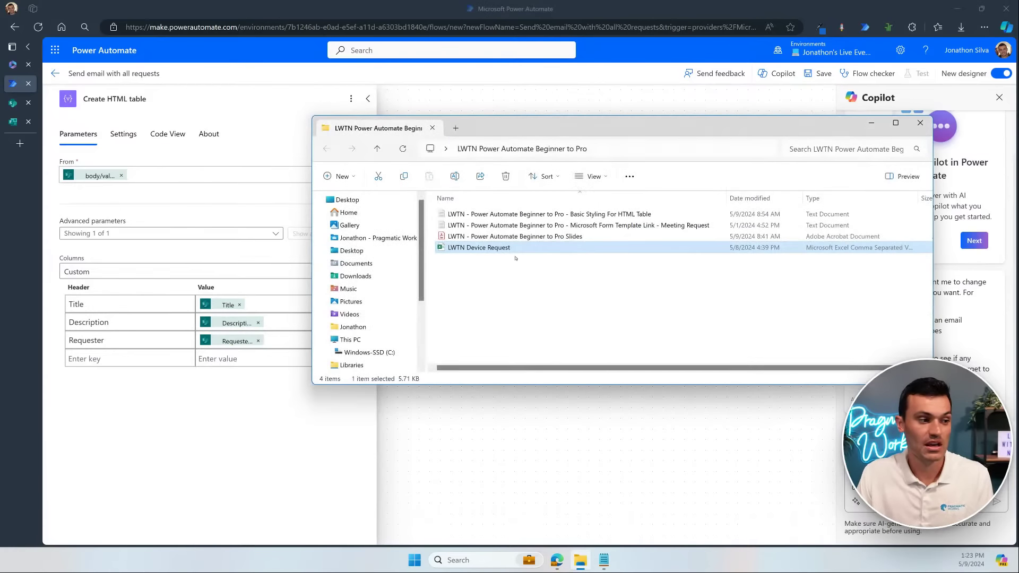
{"action": "left_click", "coordinate": [562, 214]}
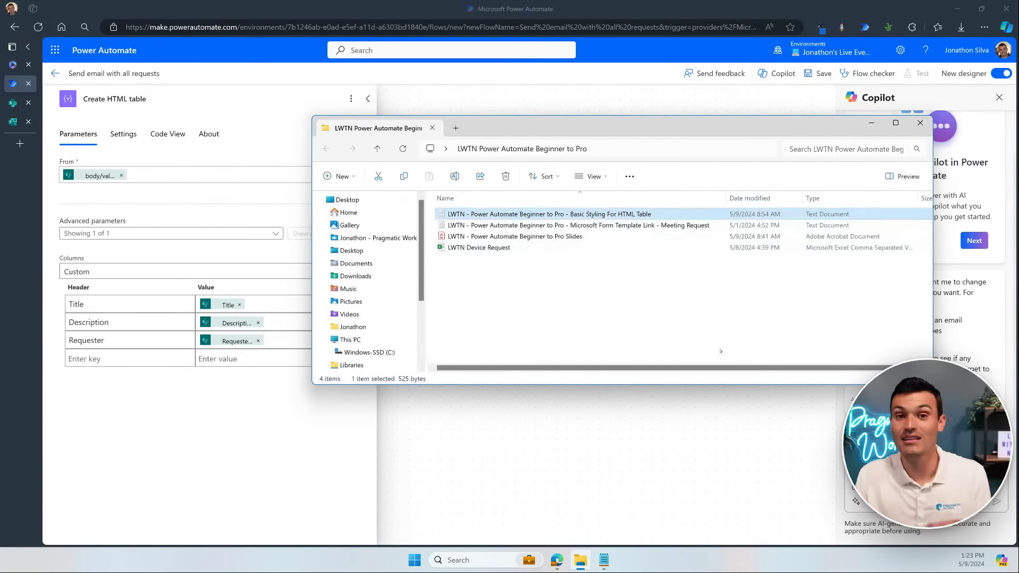
{"action": "double_click", "coordinate": [648, 214]}
{"action": "key", "text": "ctrl+a"}
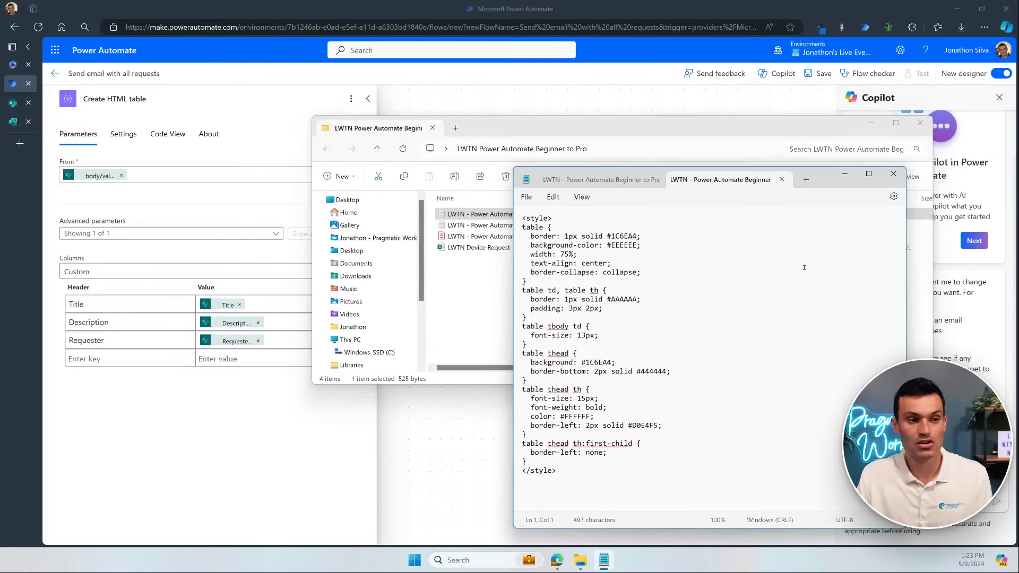
{"action": "left_click", "coordinate": [871, 123]}
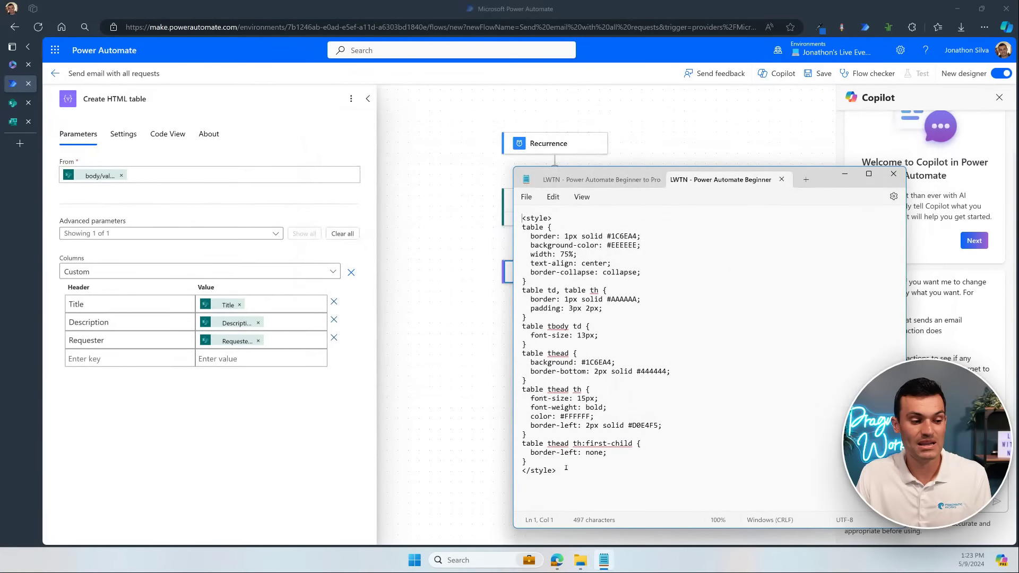
{"action": "left_click_drag", "start_coordinate": [566, 468], "coordinate": [514, 202]}
{"action": "key", "text": "ctrl+c"}
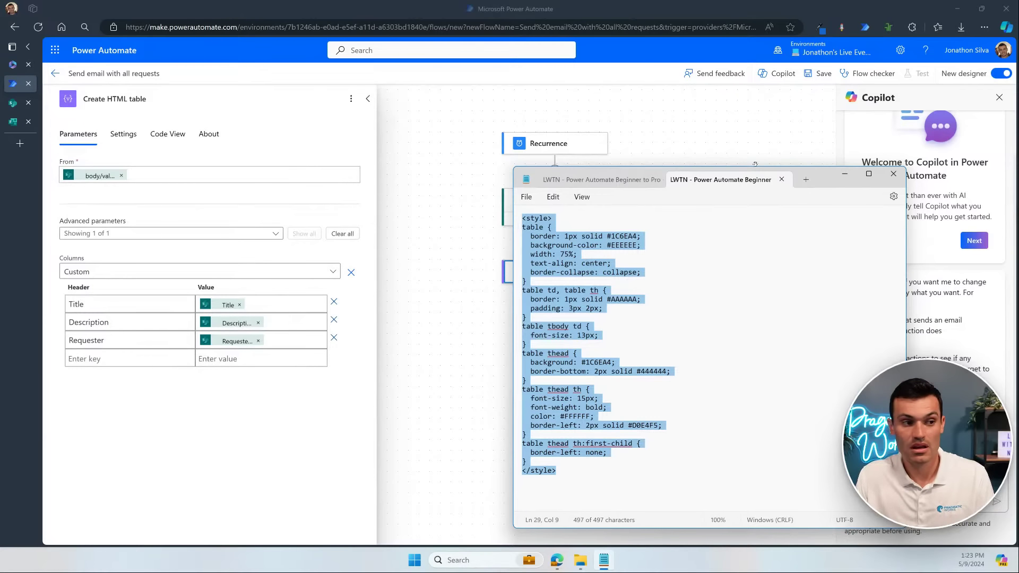
Step: Back in the flow, begin adding a new action after Create HTML table
{"action": "left_click", "coordinate": [748, 145]}
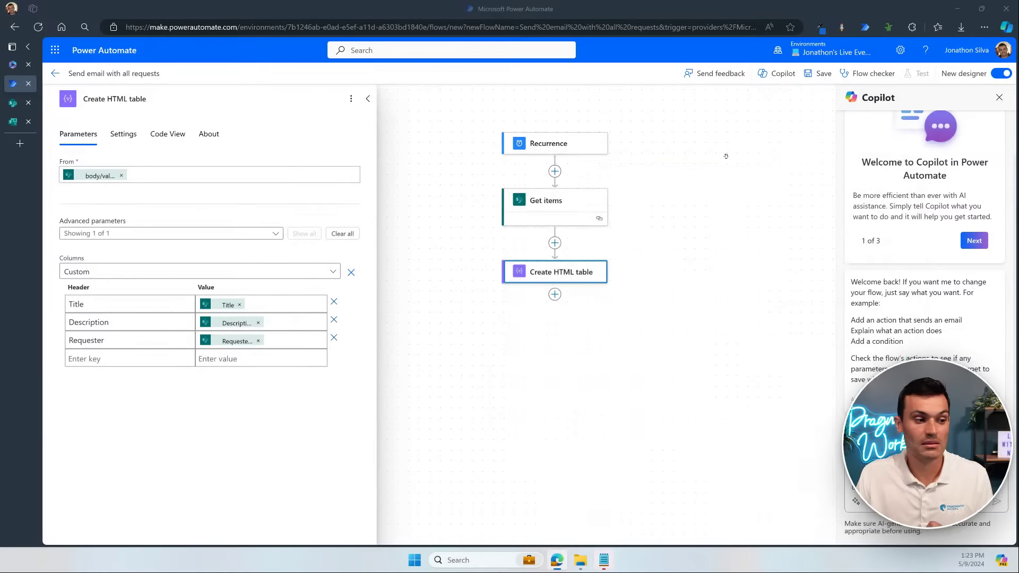
{"action": "left_click", "coordinate": [555, 295]}
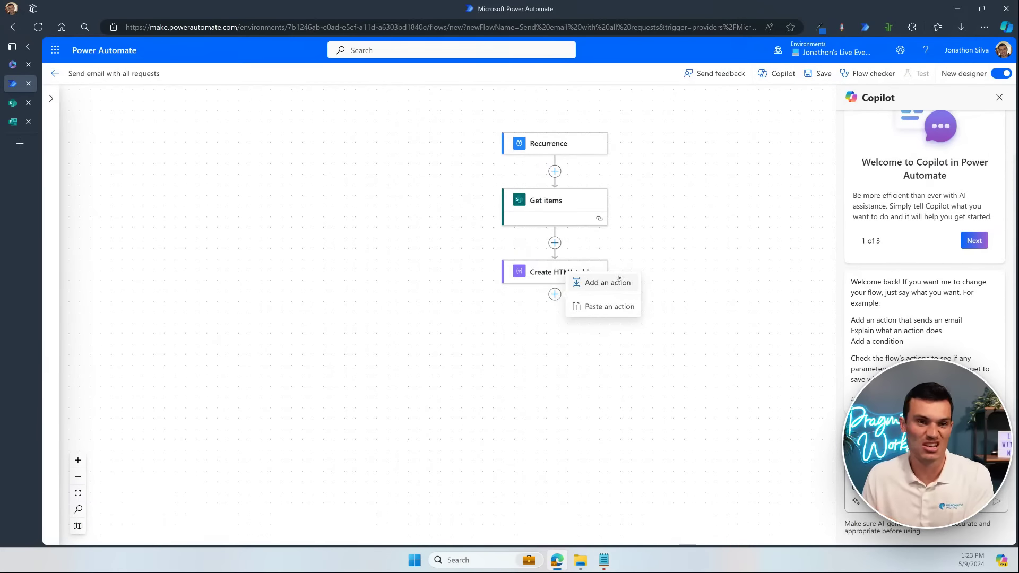
{"action": "left_click", "coordinate": [618, 280]}
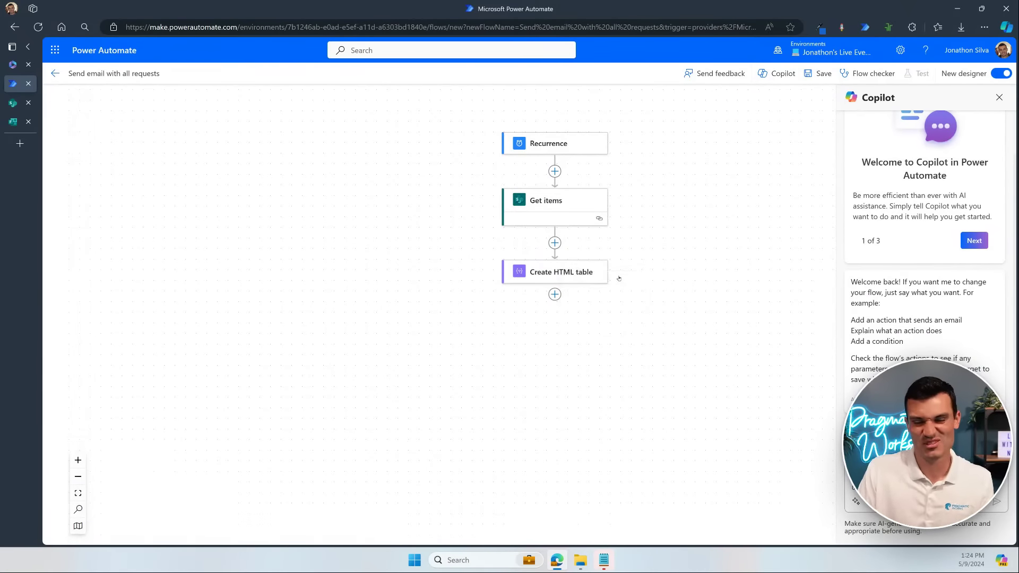
{"action": "left_click", "coordinate": [208, 134]}
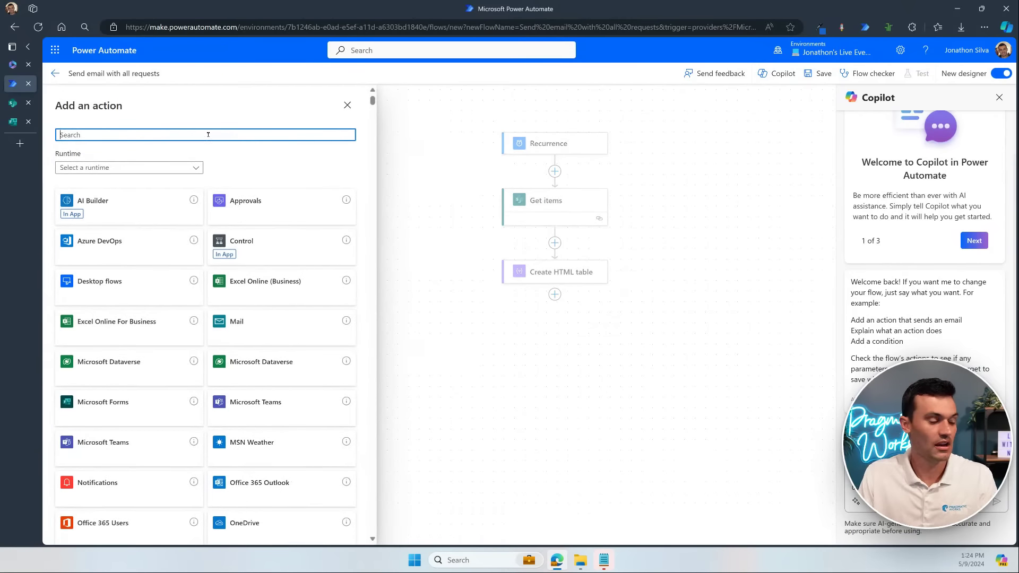
Step: Add a Compose step, paste the CSS style block, and change table width from 75% to 100%
{"action": "type", "text": "compose"}
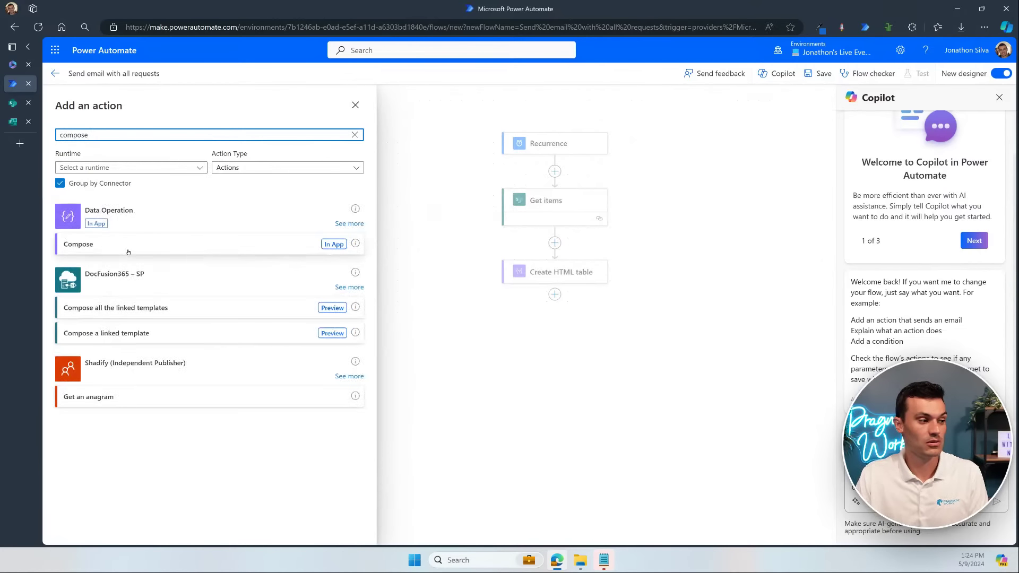
{"action": "left_click", "coordinate": [128, 252]}
{"action": "left_click", "coordinate": [128, 252]}
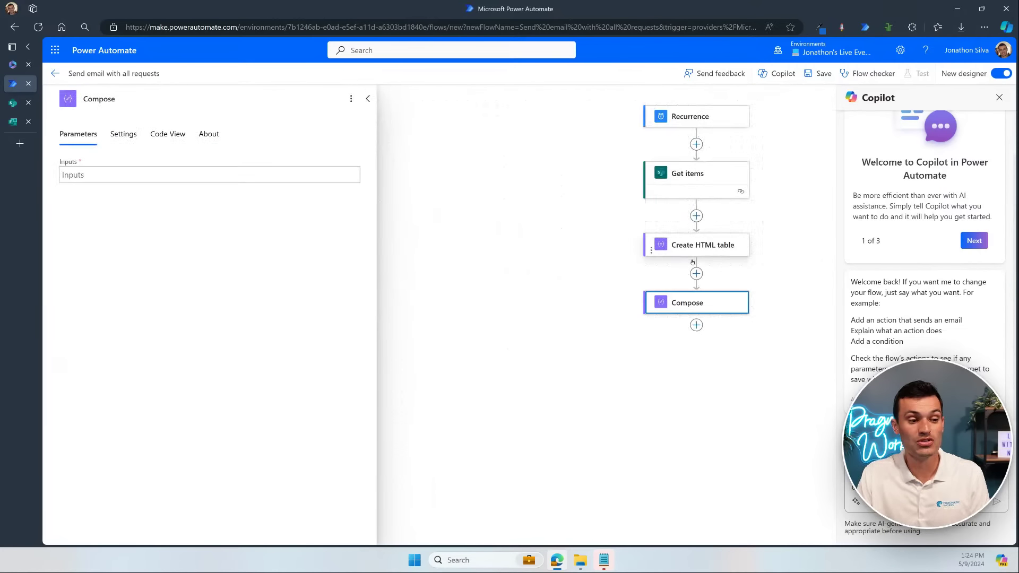
{"action": "left_click", "coordinate": [144, 173]}
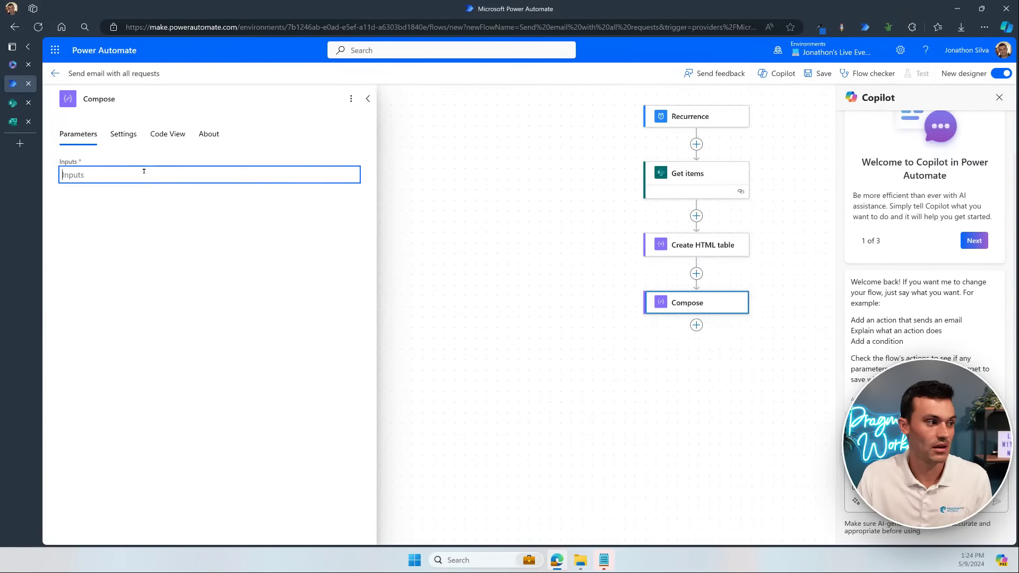
{"action": "key", "text": "ctrl+v"}
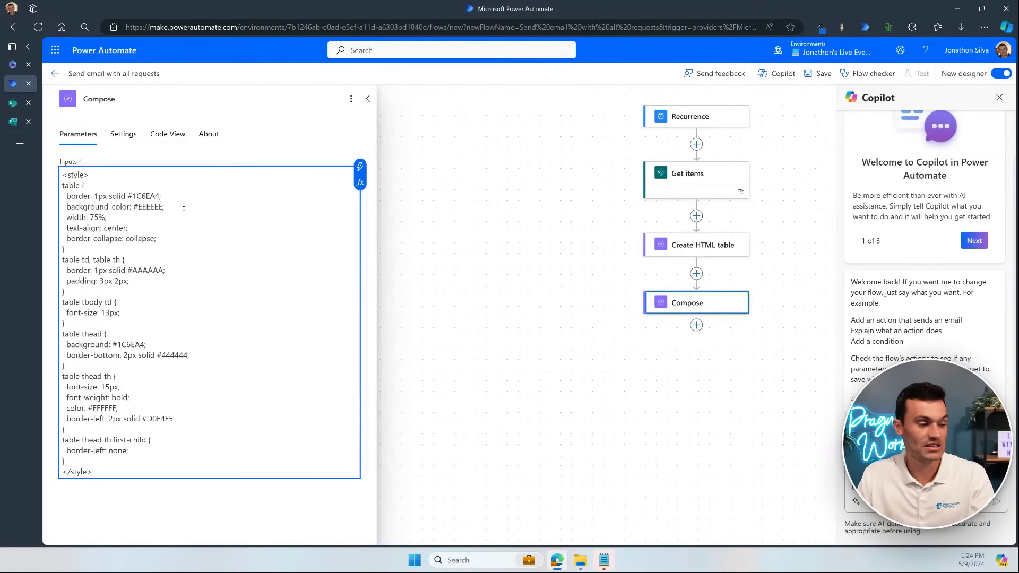
{"action": "mouse_move", "coordinate": [127, 190]}
{"action": "left_mouse_down"}
{"action": "mouse_move", "coordinate": [171, 199]}
{"action": "mouse_move", "coordinate": [142, 221]}
{"action": "left_mouse_up"}
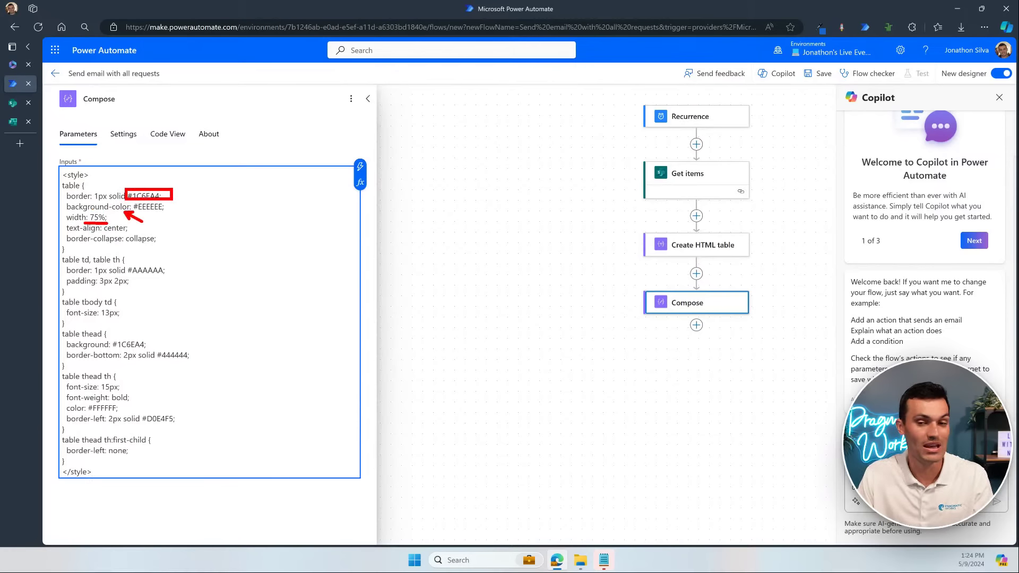
{"action": "key", "text": "Escape"}
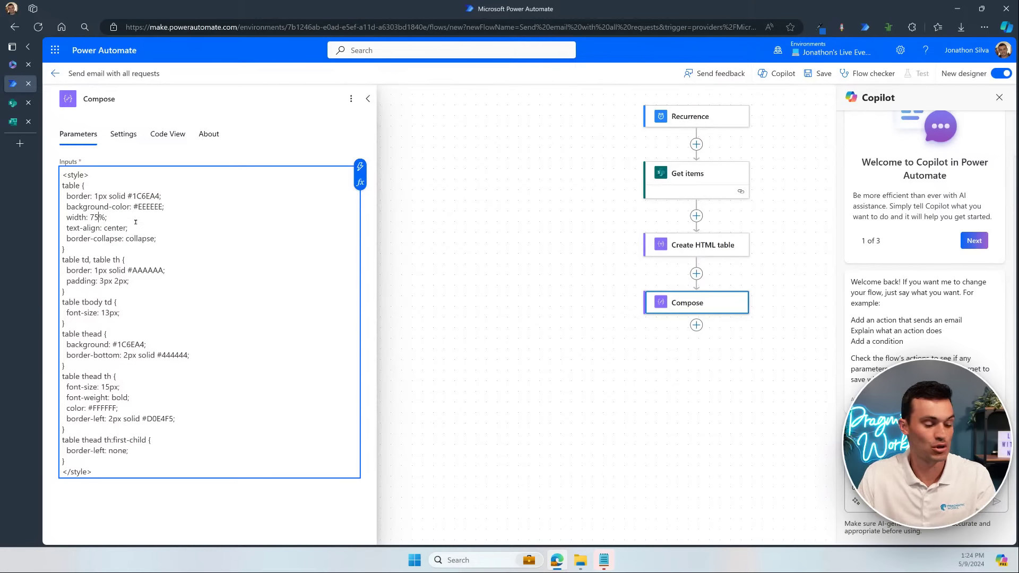
{"action": "key", "text": "BackSpace"}
{"action": "key", "text": "BackSpace"}
{"action": "type", "text": "100"}
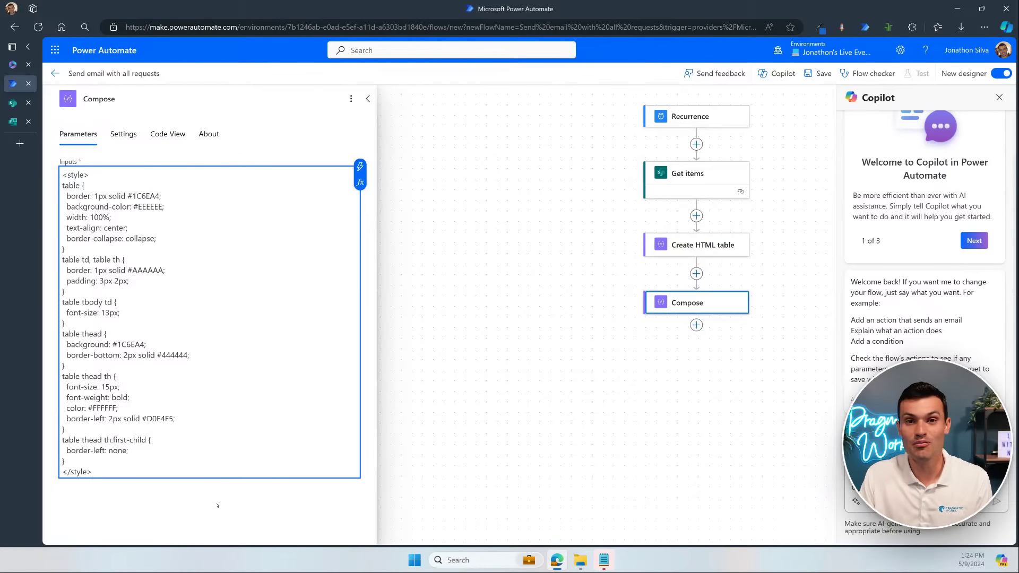
Step: Insert the Create HTML table Output on a new line after the style block
{"action": "key", "text": "Return"}
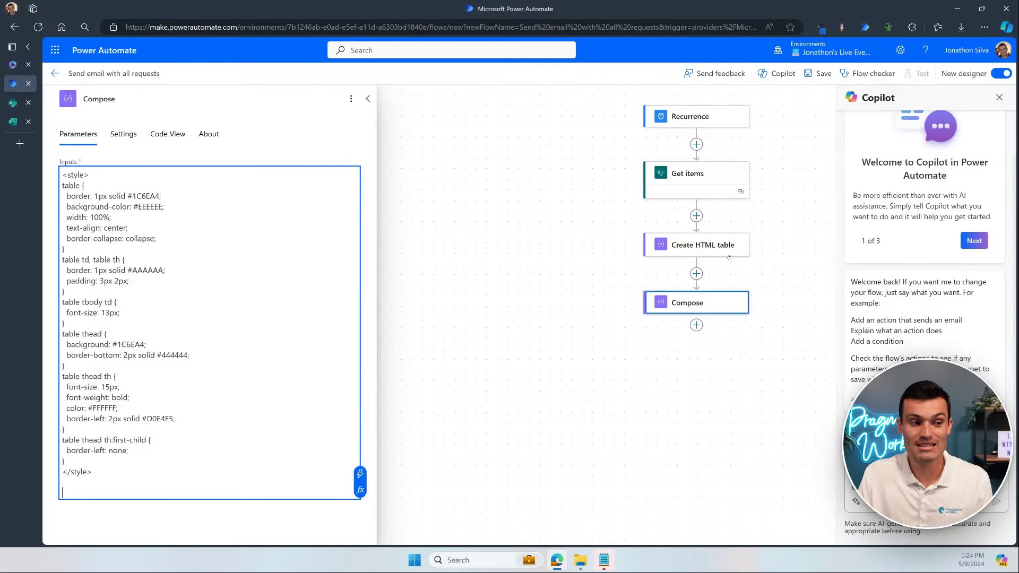
{"action": "left_click_drag", "start_coordinate": [757, 274], "coordinate": [570, 291]}
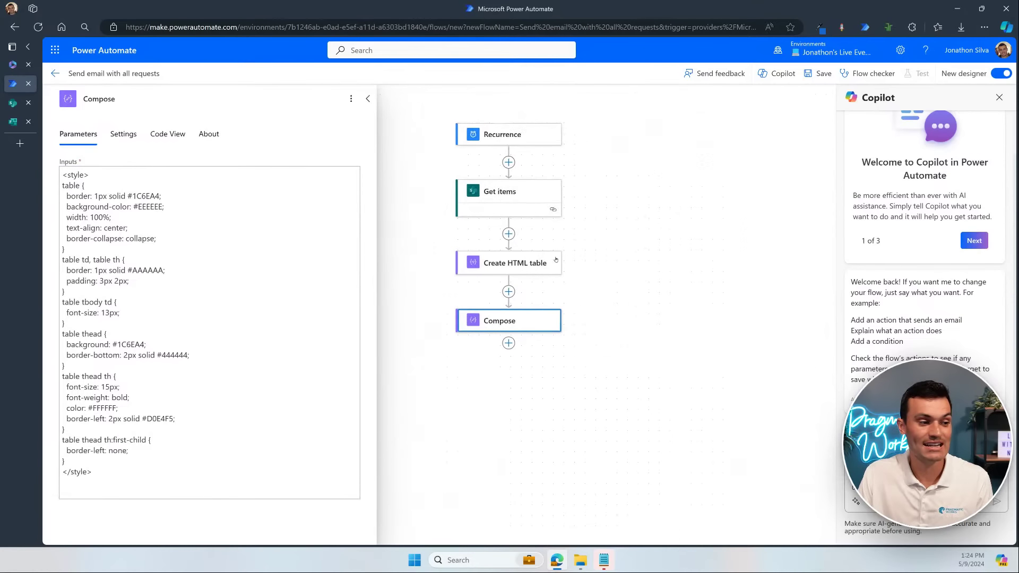
{"action": "left_click", "coordinate": [216, 485]}
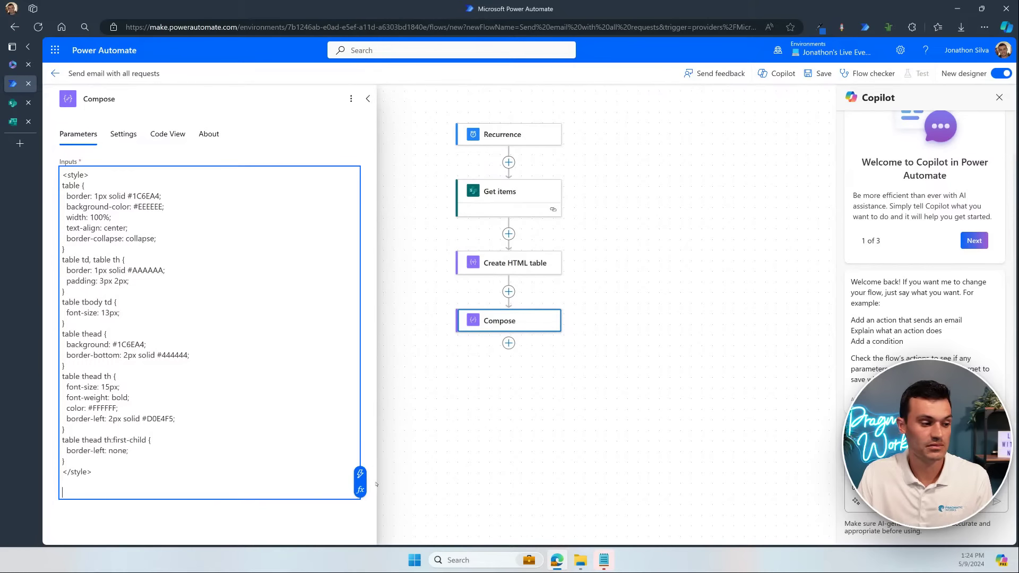
{"action": "left_click", "coordinate": [360, 474]}
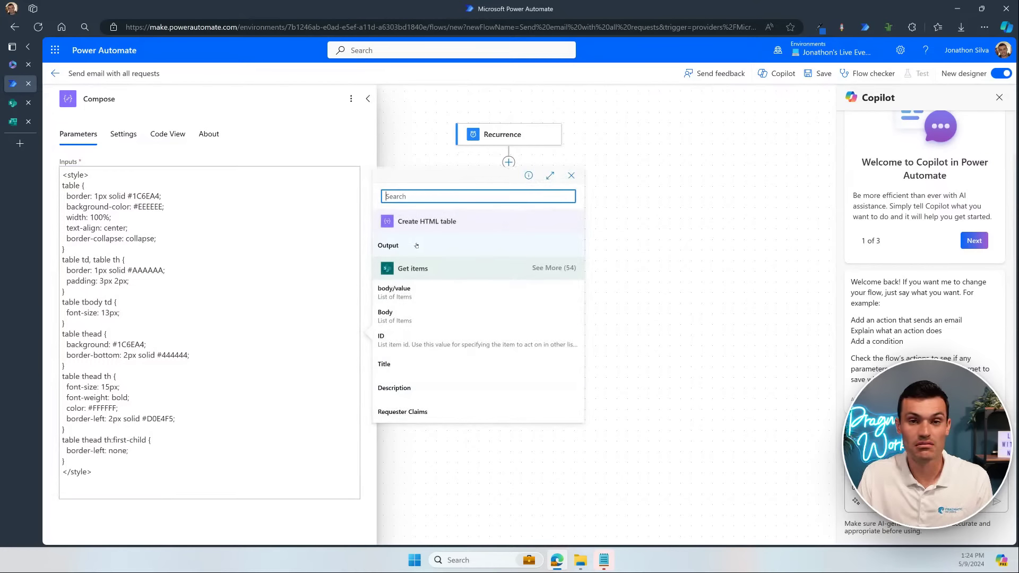
{"action": "left_click", "coordinate": [417, 245]}
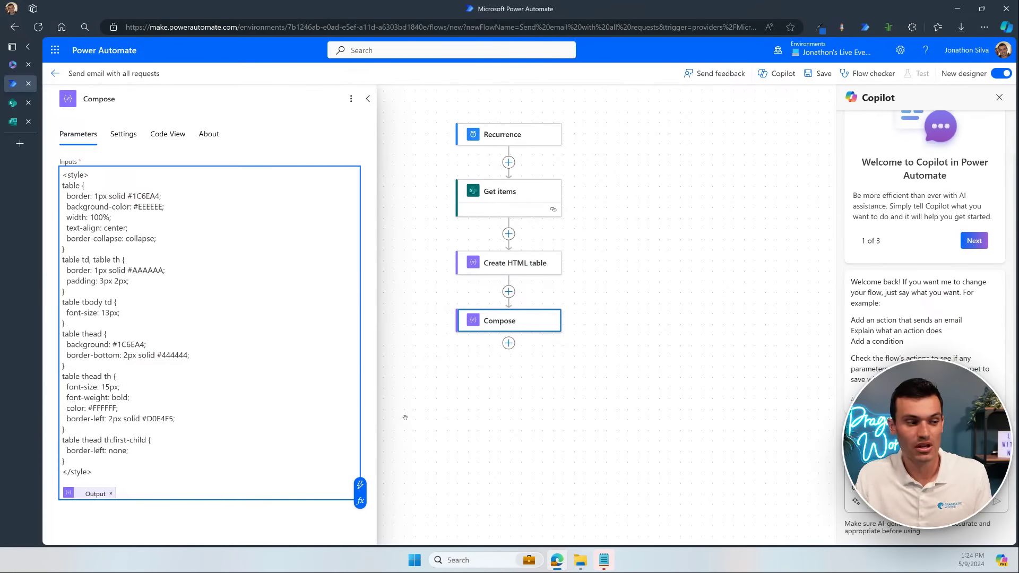
{"action": "left_click", "coordinate": [509, 343]}
{"action": "left_click", "coordinate": [549, 331]}
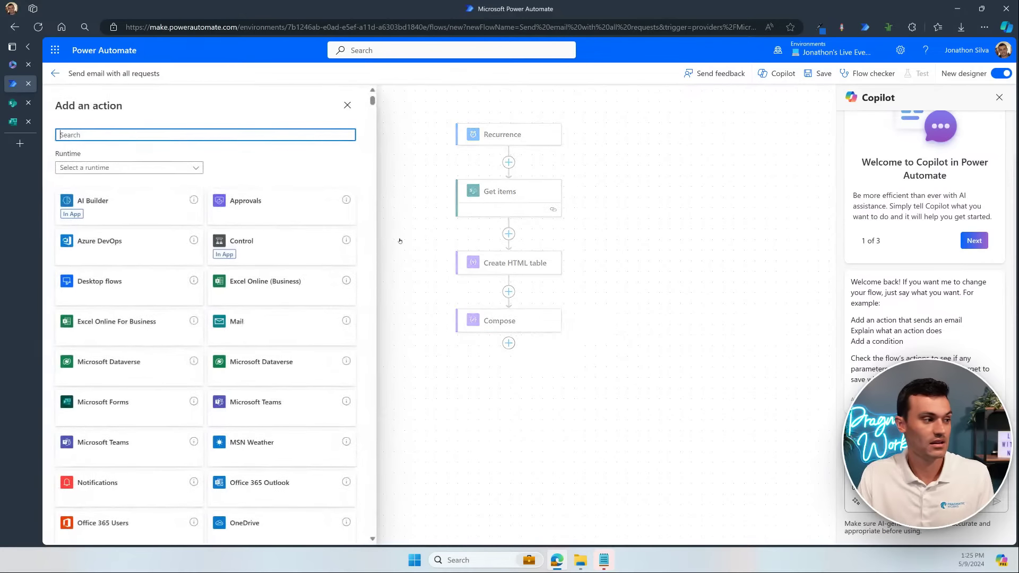
Step: Add Send an email (V2) to the author's address with subject 'Take a look at this table!!'
{"action": "type", "text": "send email"}
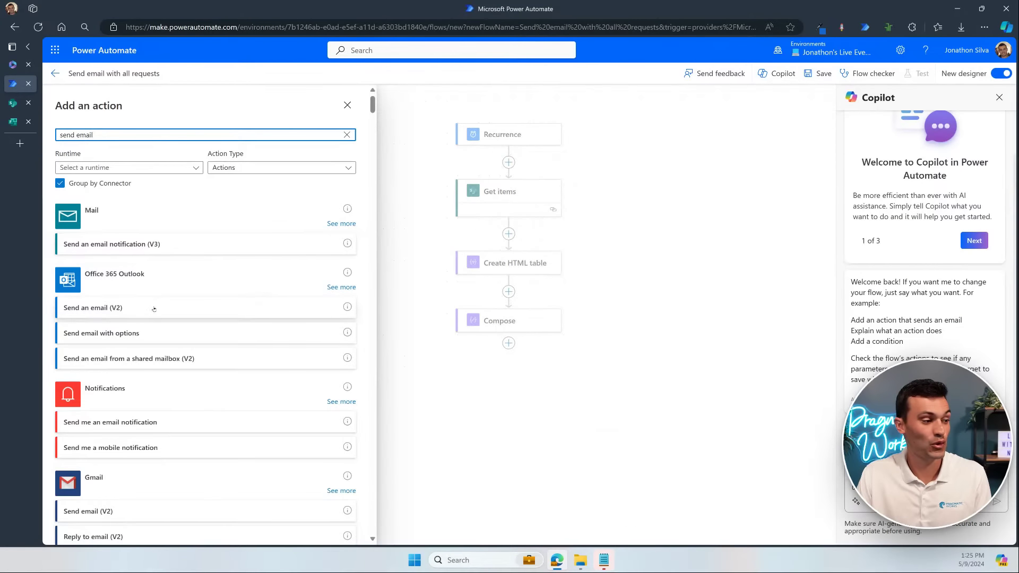
{"action": "left_click", "coordinate": [92, 307]}
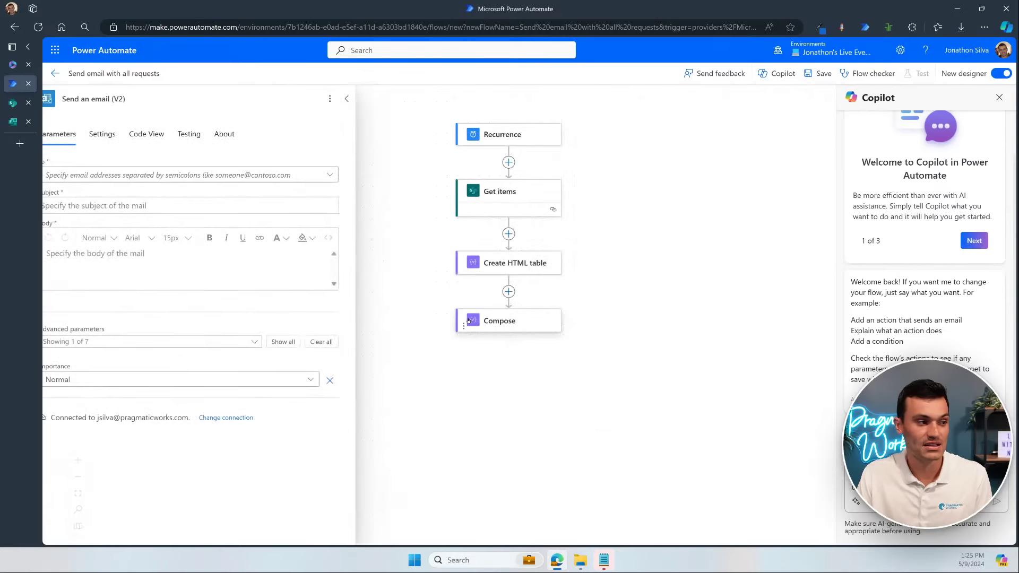
{"action": "left_click", "coordinate": [232, 173]}
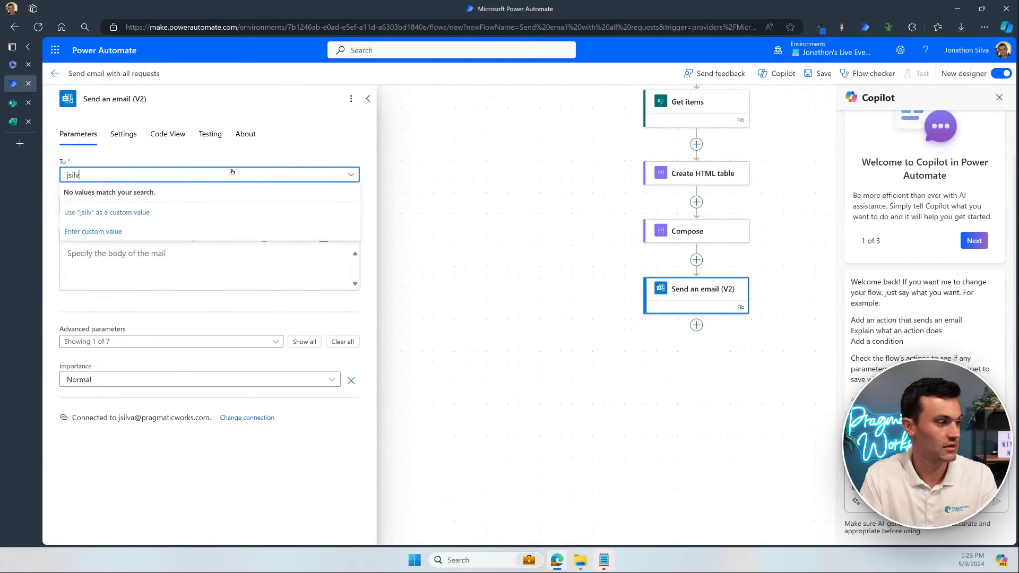
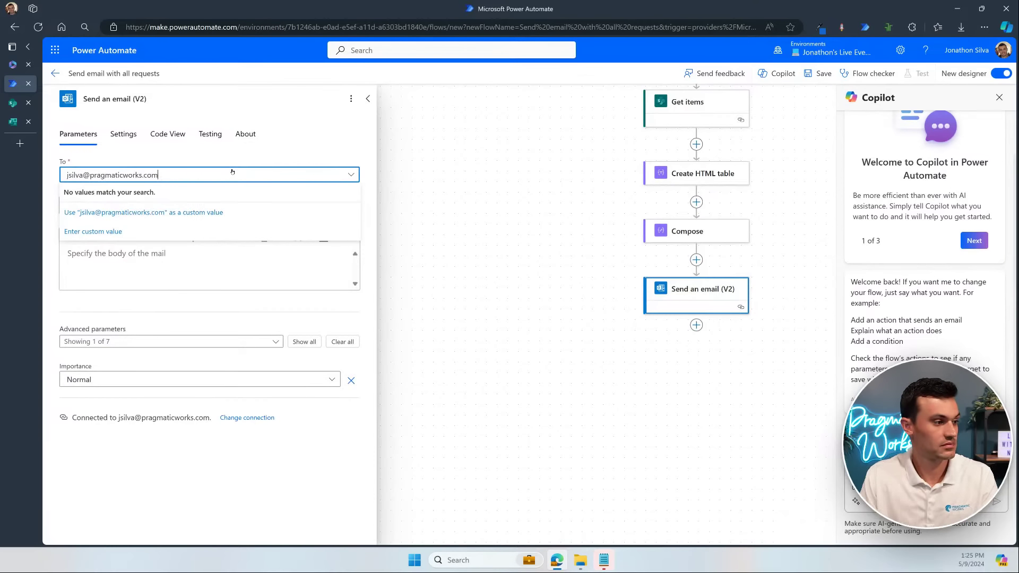
{"action": "left_click", "coordinate": [205, 212]}
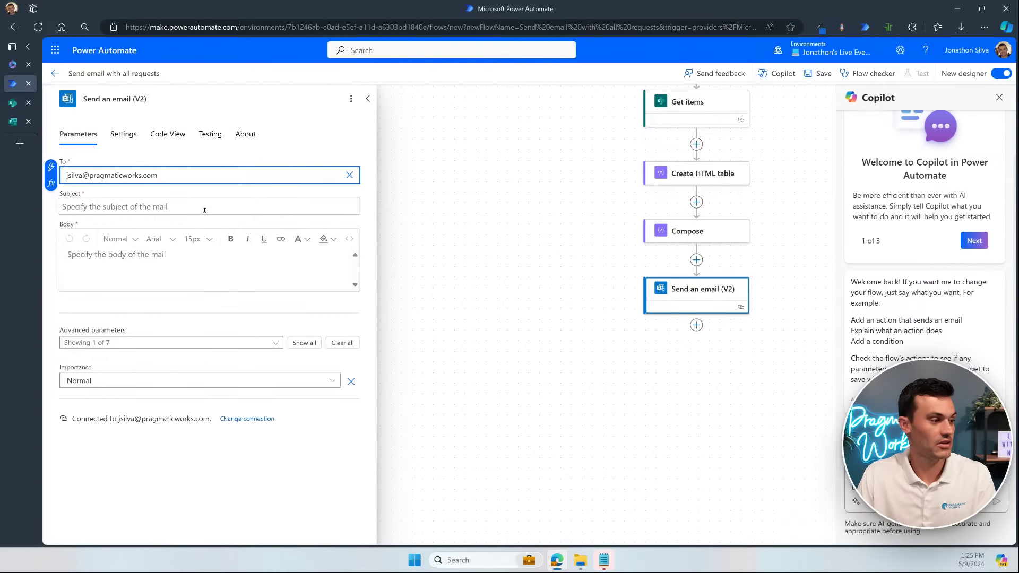
{"action": "left_click", "coordinate": [204, 211]}
{"action": "type", "text": "Take al"}
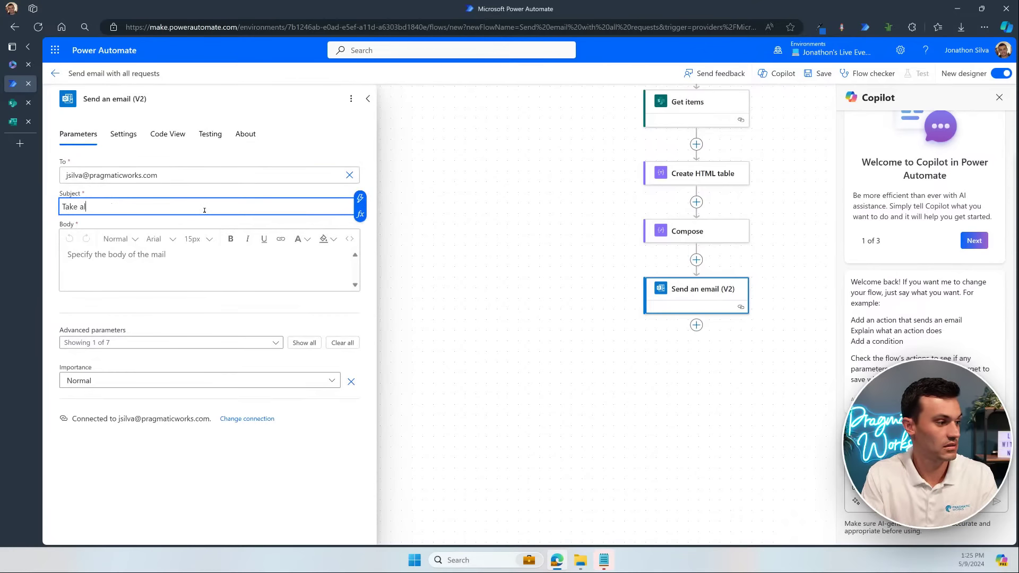
{"action": "key", "text": "BackSpace"}
{"action": "type", "text": "look"}
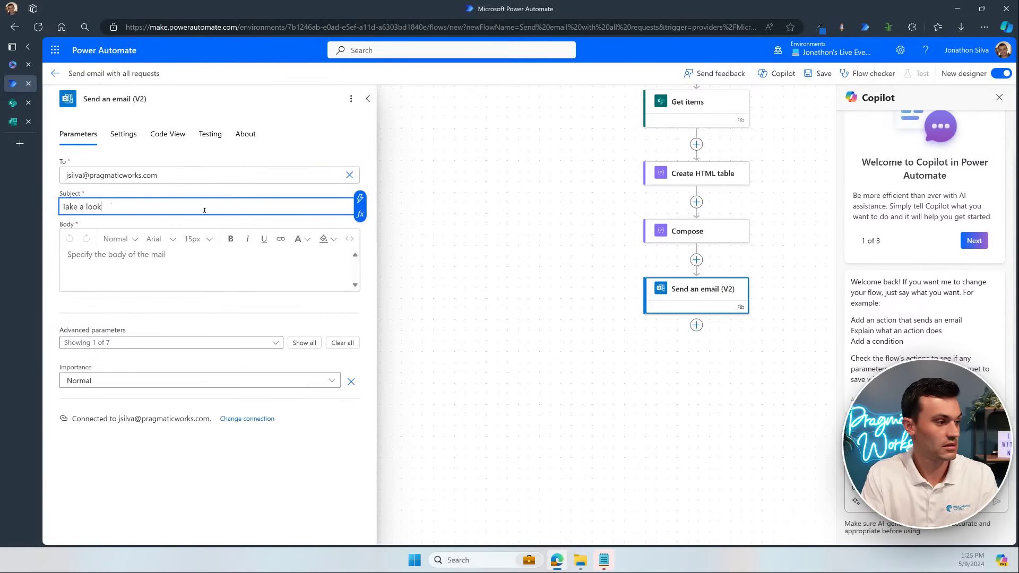
{"action": "type", "text": " at this table!!"}
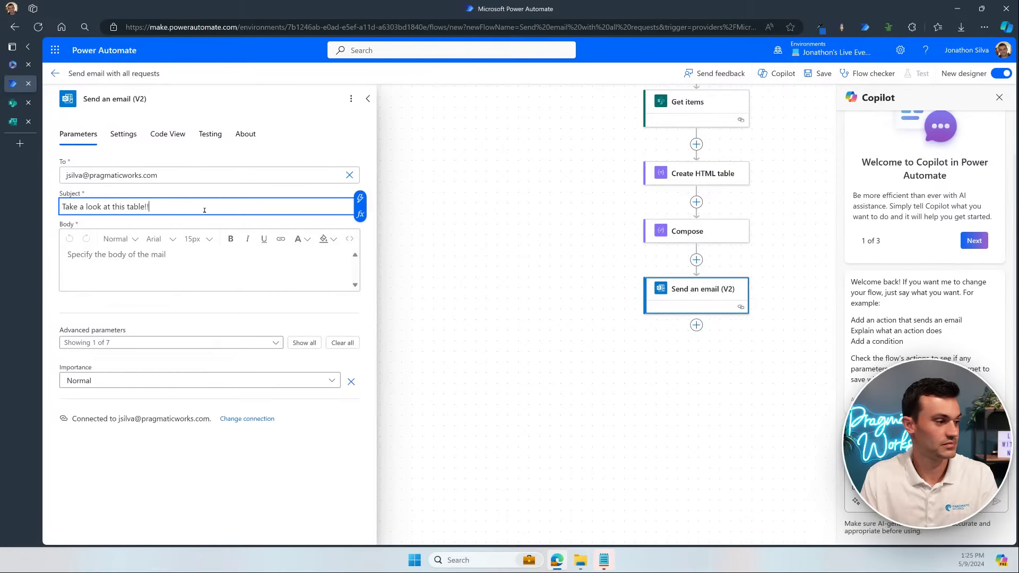
Step: Set the email body to Compose's Outputs and save the flow
{"action": "left_click", "coordinate": [173, 264]}
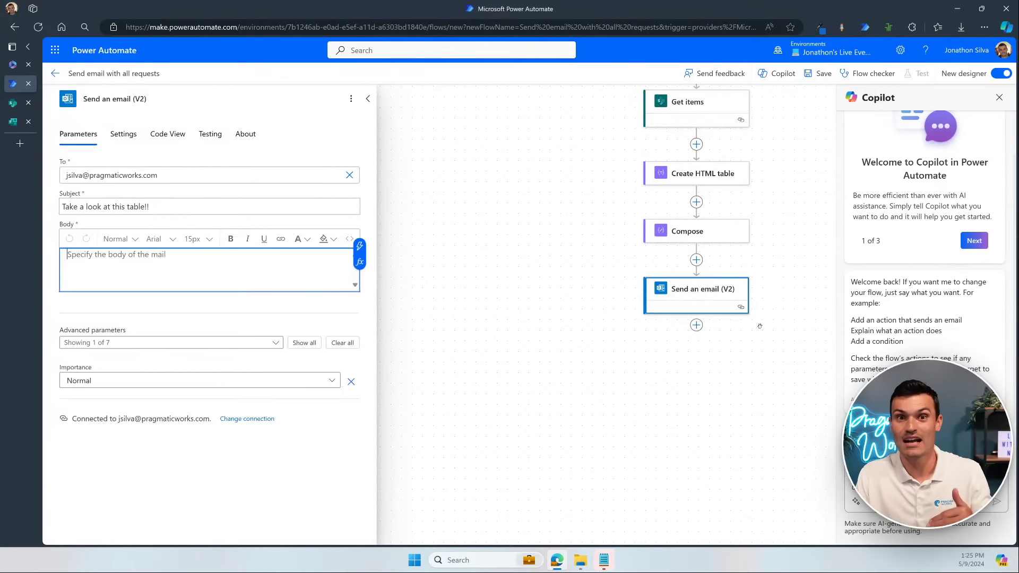
{"action": "left_click", "coordinate": [360, 245]}
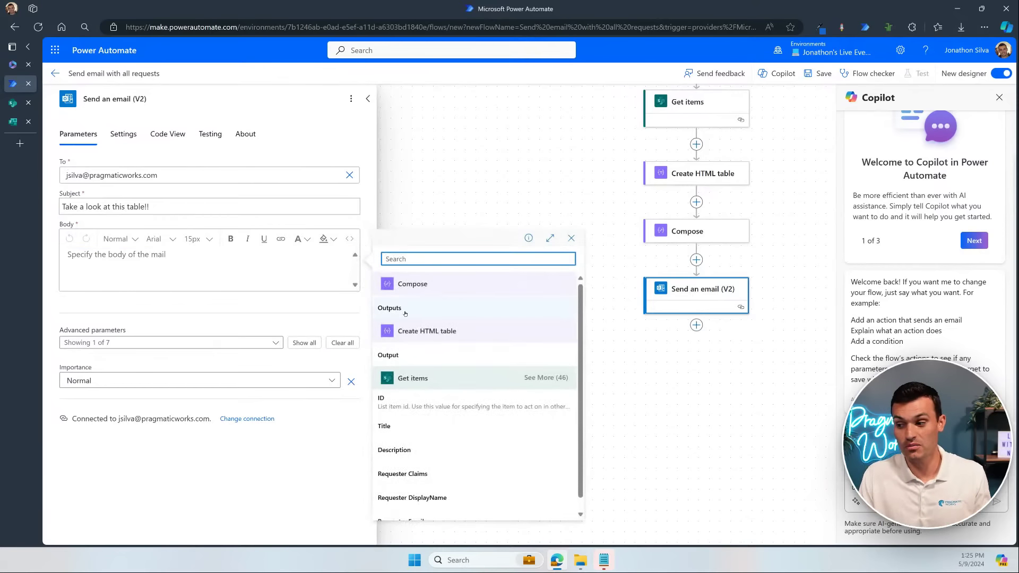
{"action": "left_click", "coordinate": [405, 312]}
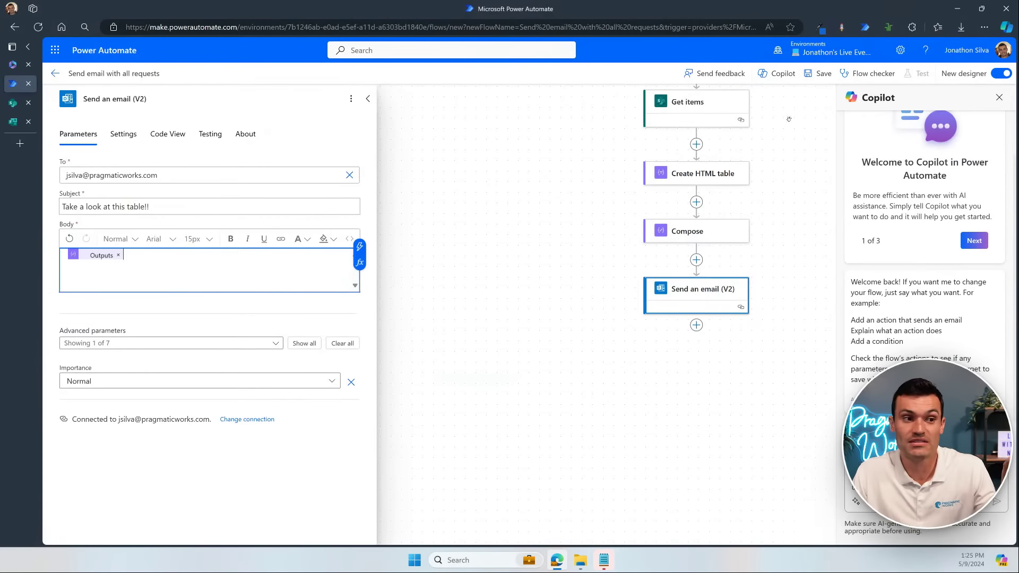
{"action": "left_click", "coordinate": [819, 80]}
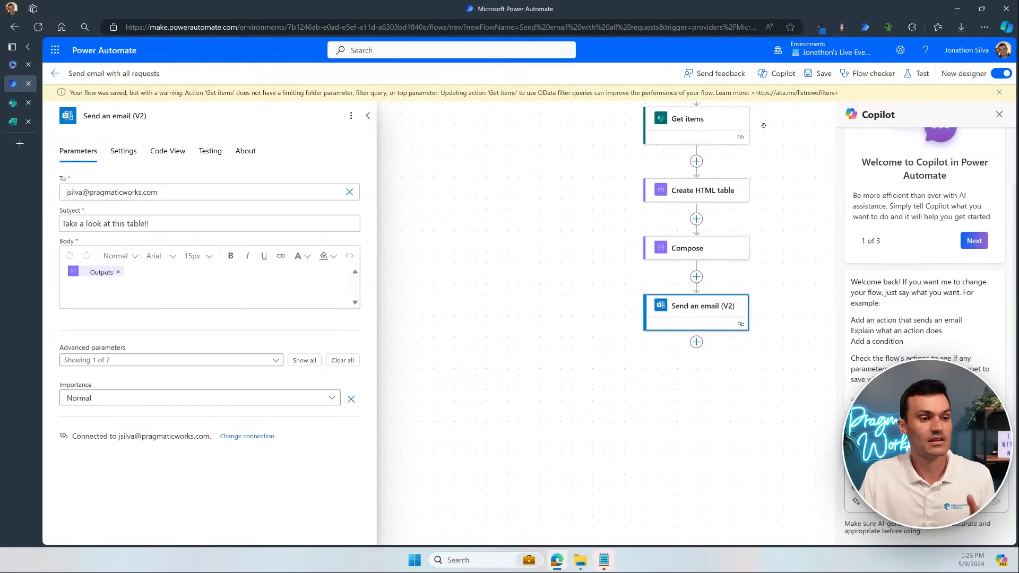
{"action": "left_click", "coordinate": [999, 93]}
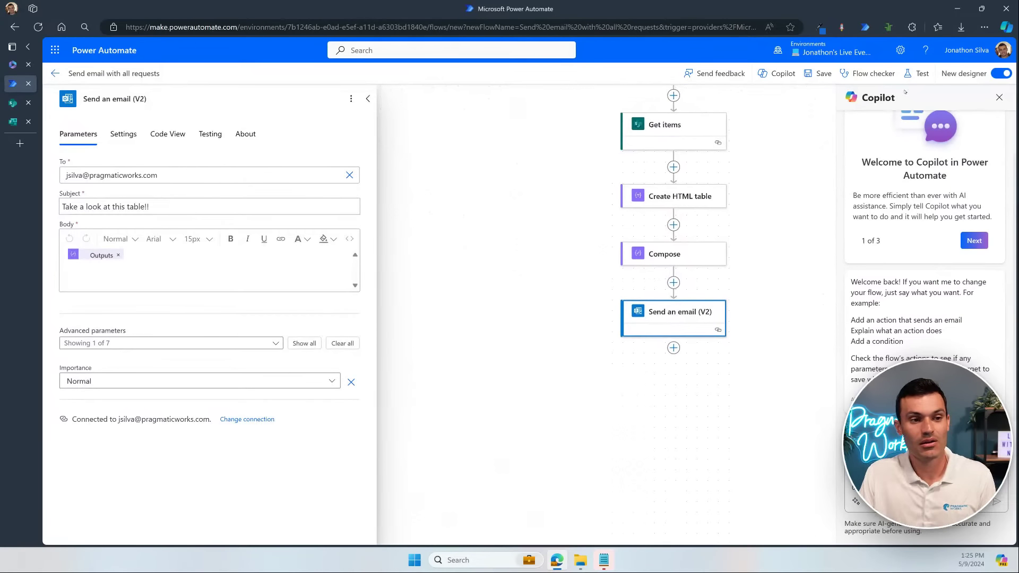
Step: Run a manual test of the flow and confirm every step through Send an email succeeded
{"action": "left_click", "coordinate": [913, 75]}
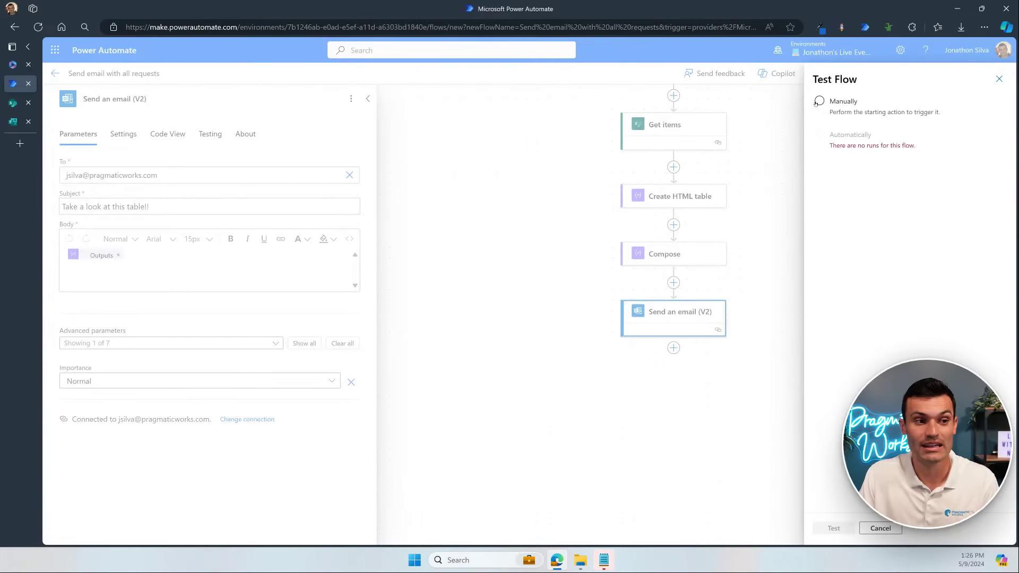
{"action": "left_click", "coordinate": [817, 102]}
{"action": "left_click", "coordinate": [833, 528]}
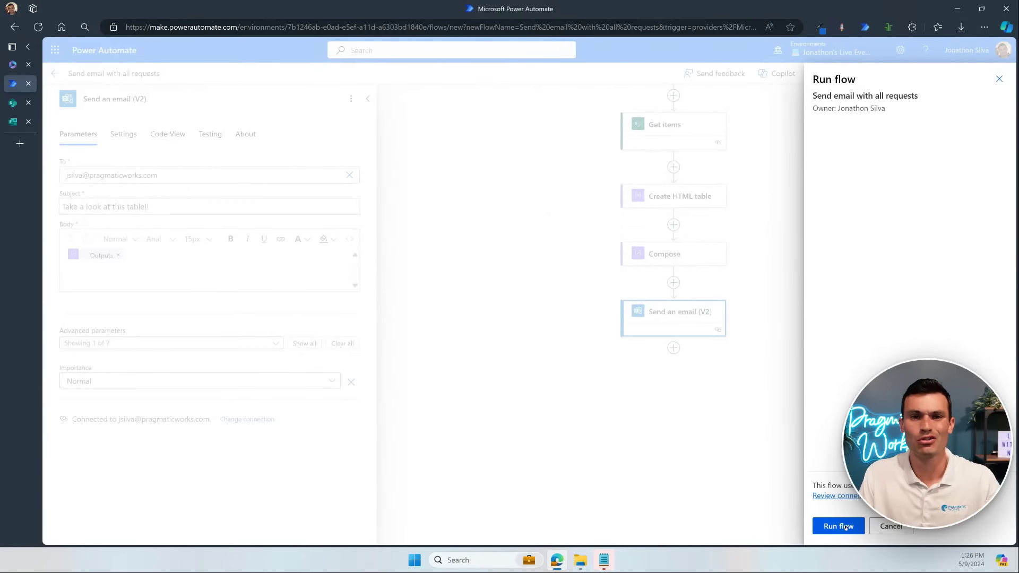
{"action": "left_click", "coordinate": [845, 527]}
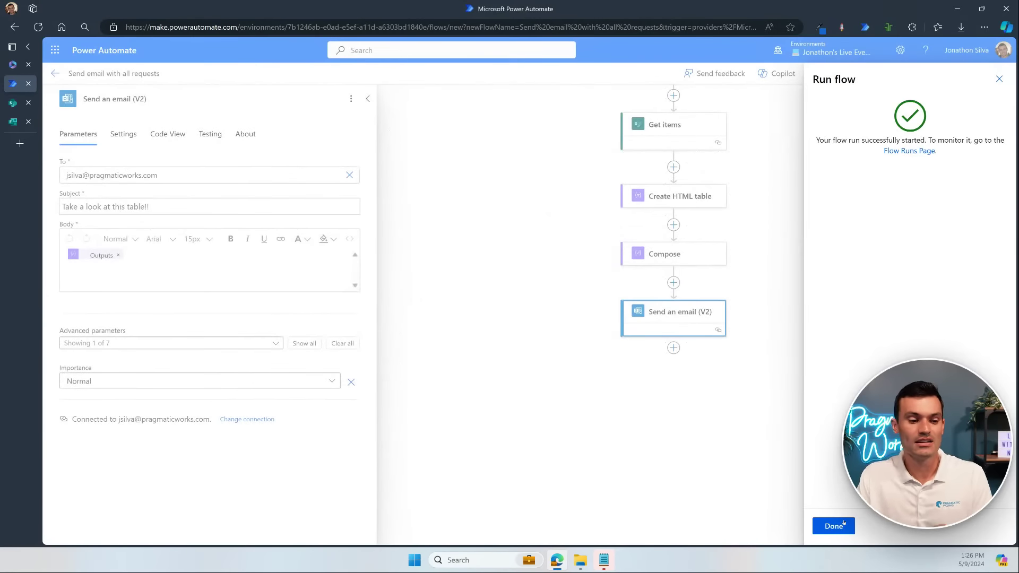
{"action": "left_click", "coordinate": [843, 524]}
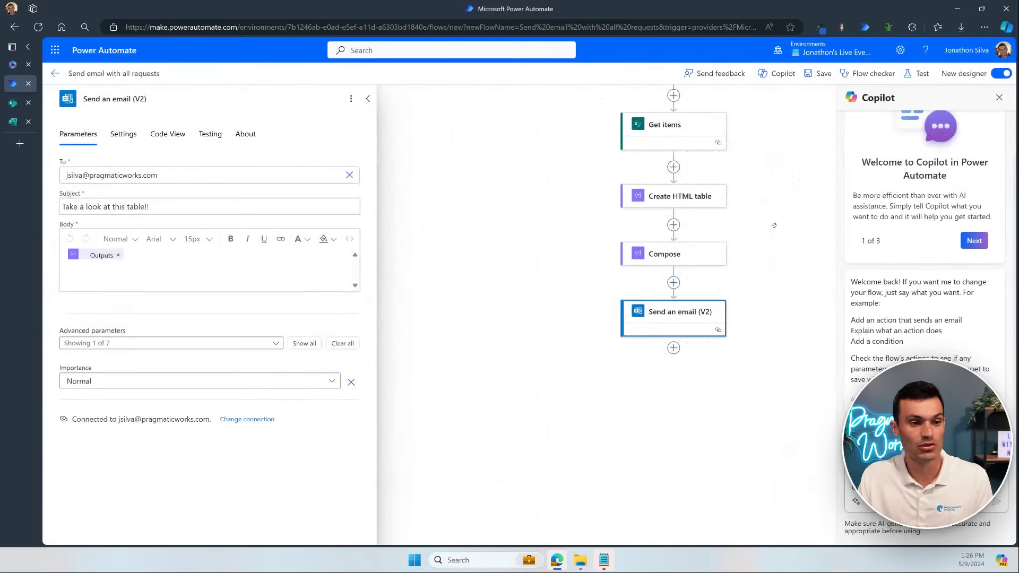
{"action": "left_click_drag", "start_coordinate": [774, 258], "coordinate": [720, 290]}
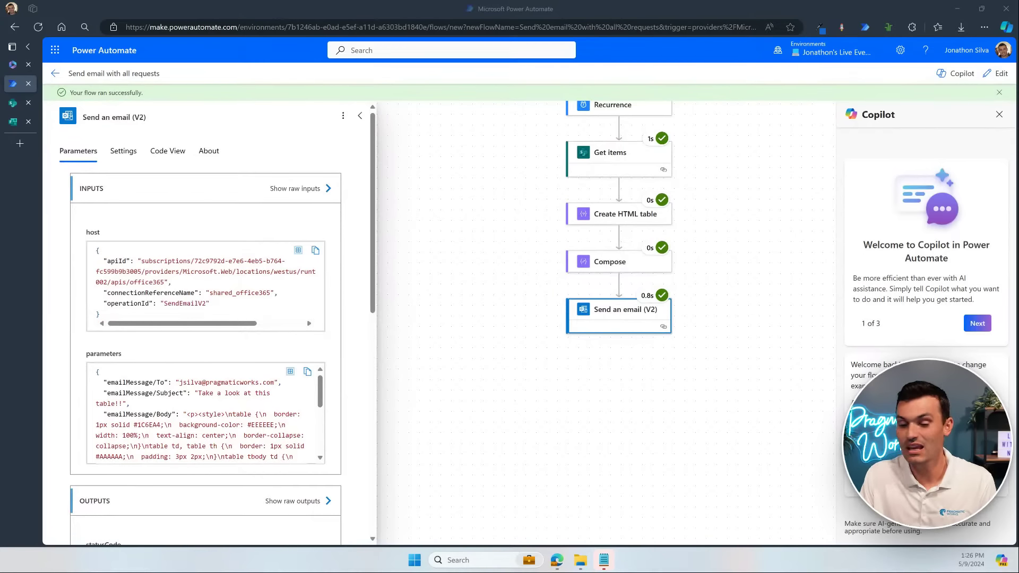
{"action": "left_click_drag", "start_coordinate": [1018, 268], "coordinate": [567, 113]}
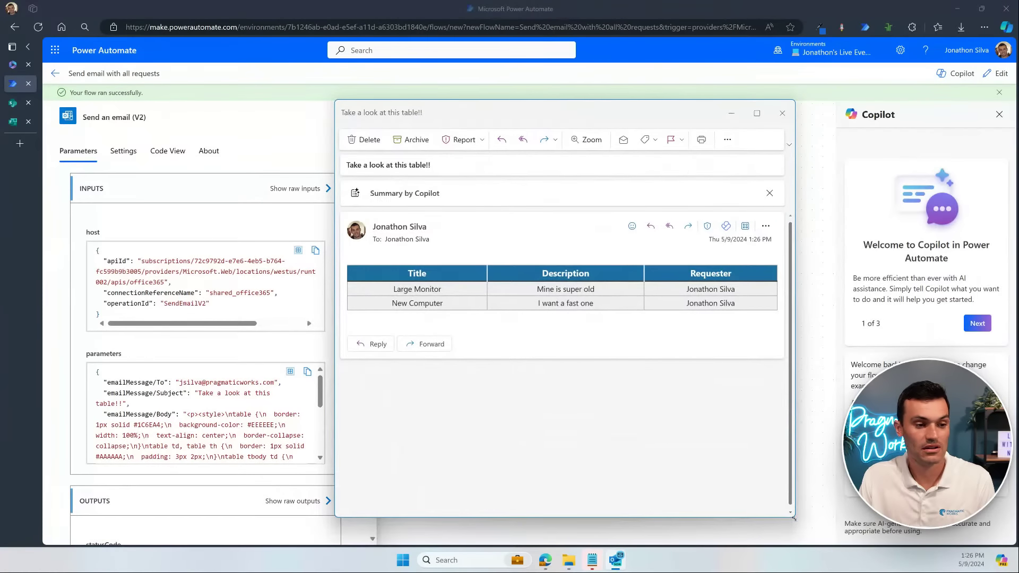
{"action": "left_click_drag", "start_coordinate": [795, 518], "coordinate": [882, 392]}
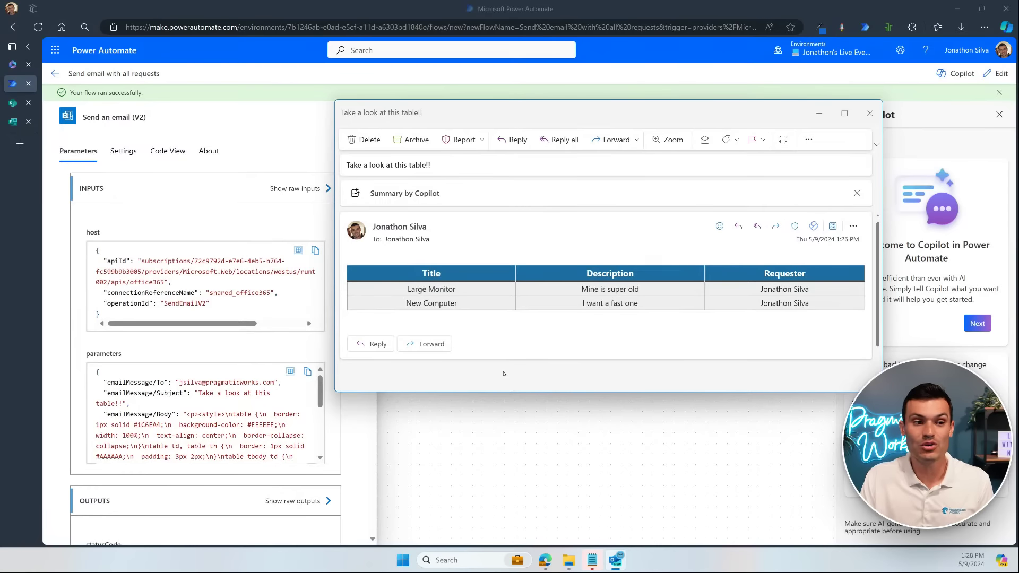
{"action": "left_click", "coordinate": [817, 114]}
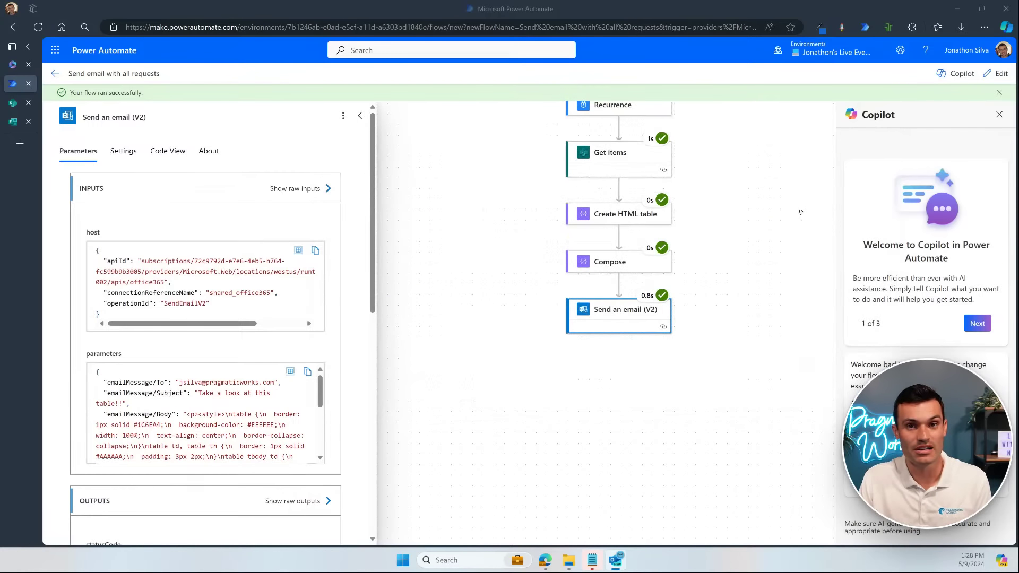